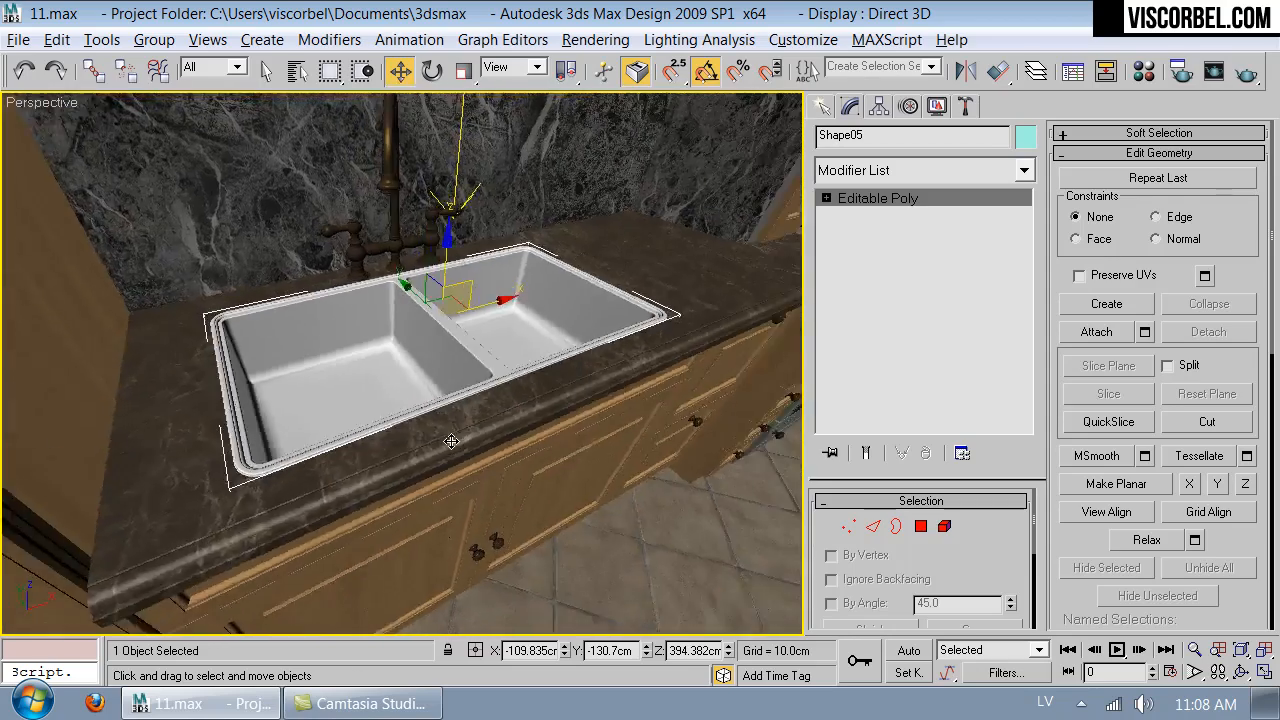
- Isolate the sink and inspect its outer side polygons and its underside from several angles
{"action": "key", "text": "alt+q"}
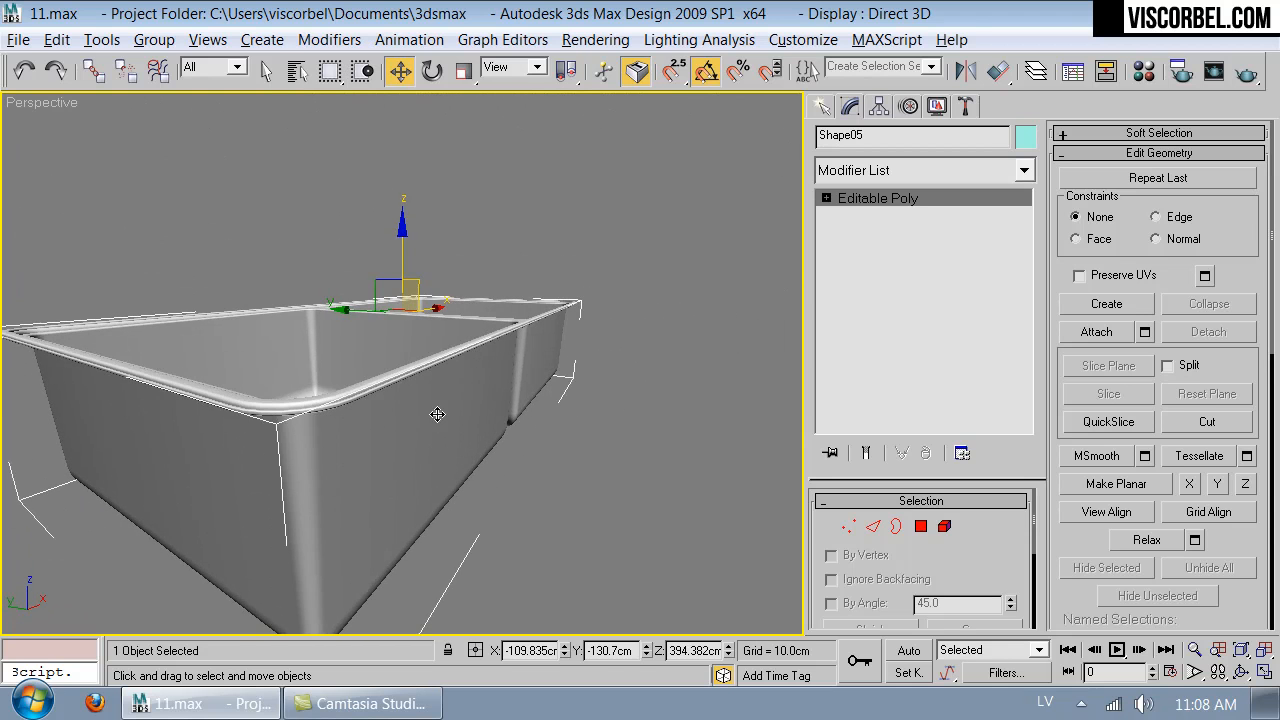
{"action": "key", "text": "4"}
{"action": "left_click", "coordinate": [450, 437]}
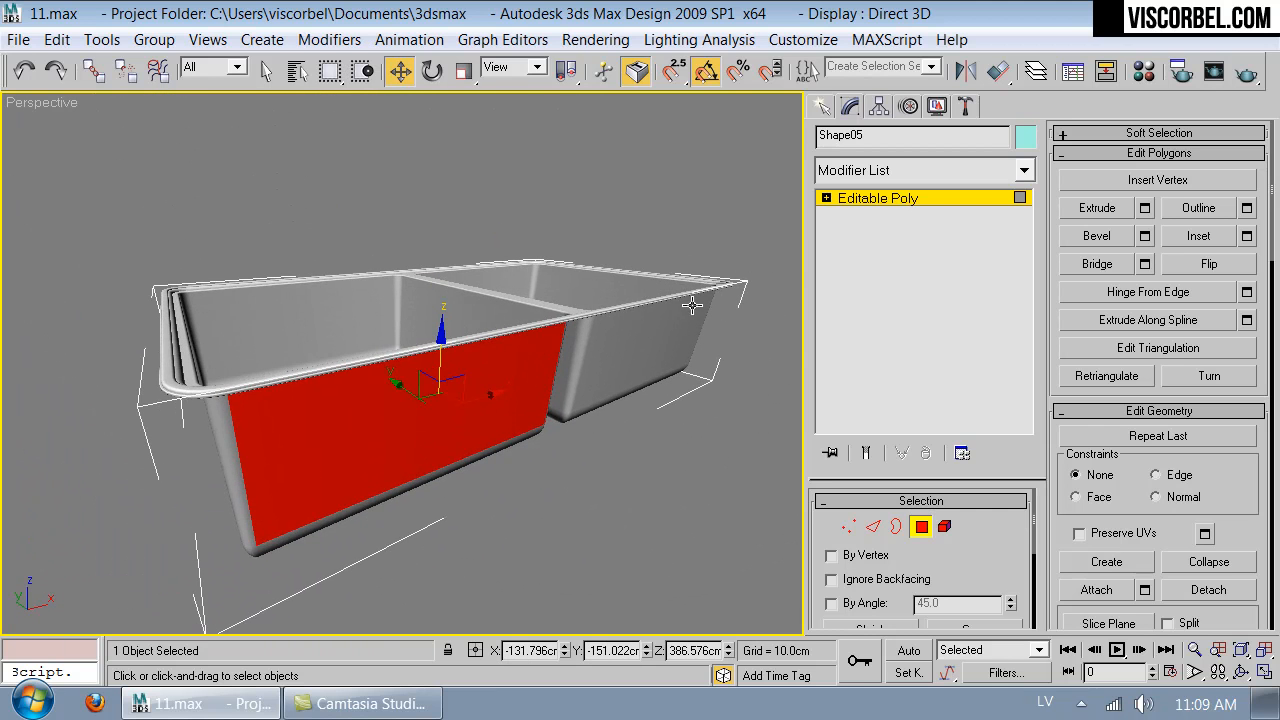
{"action": "left_click", "coordinate": [872, 200]}
{"action": "middle_click_drag", "start_coordinate": [450, 380], "coordinate": [436, 213], "text": "alt"}
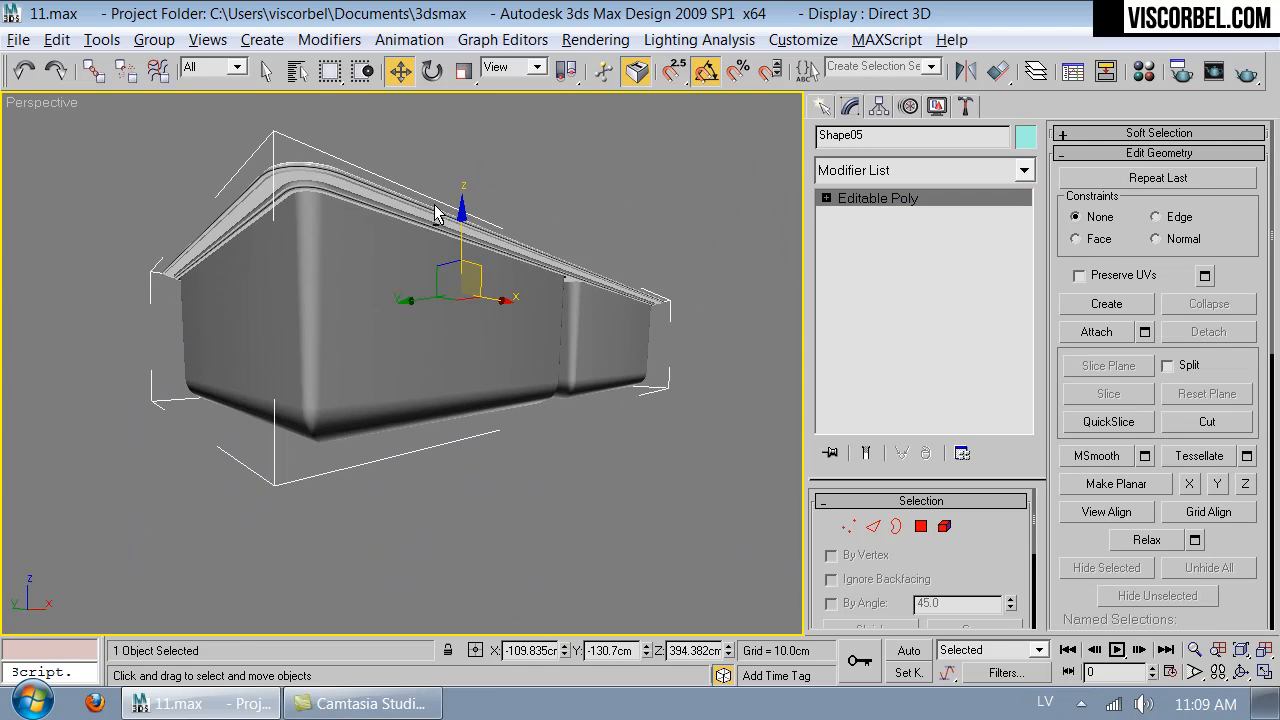
{"action": "middle_click_drag", "start_coordinate": [524, 250], "coordinate": [528, 298], "text": "alt"}
- Load the sink's material into the Material Editor and rename it Sink
{"action": "key", "text": "m"}
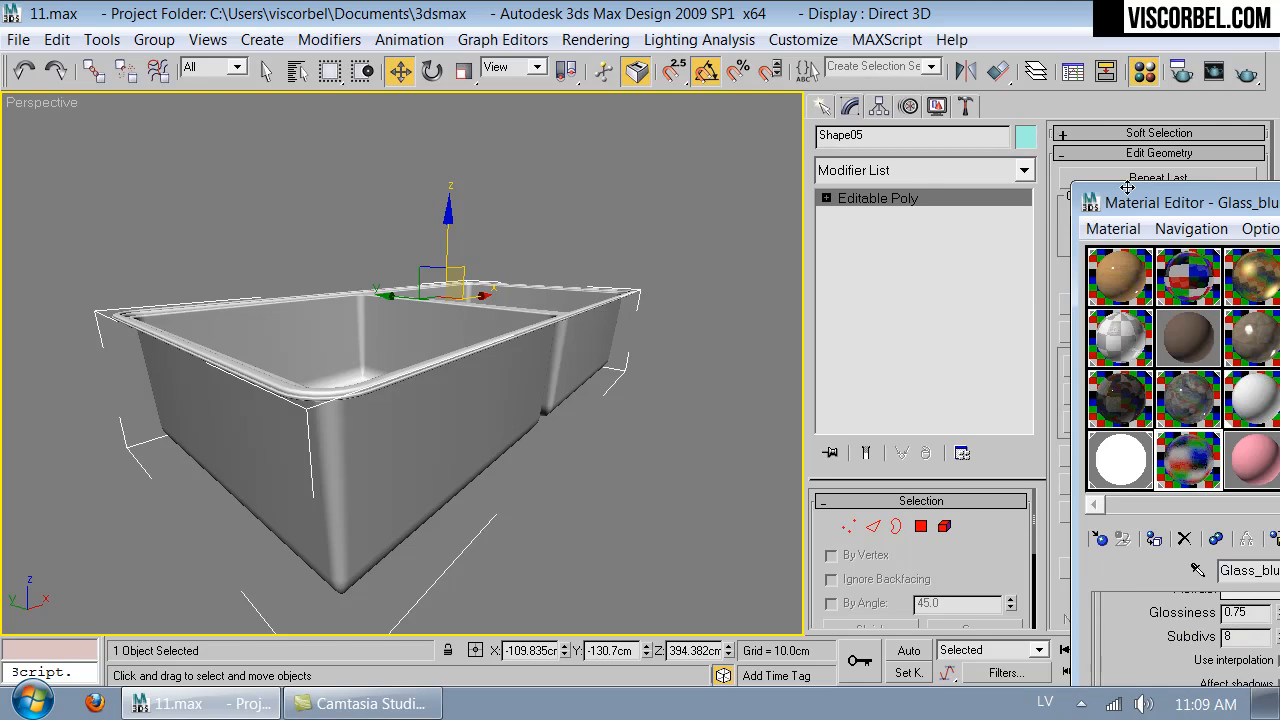
{"action": "left_click_drag", "start_coordinate": [1127, 188], "coordinate": [885, 101]}
{"action": "left_click", "coordinate": [1035, 318]}
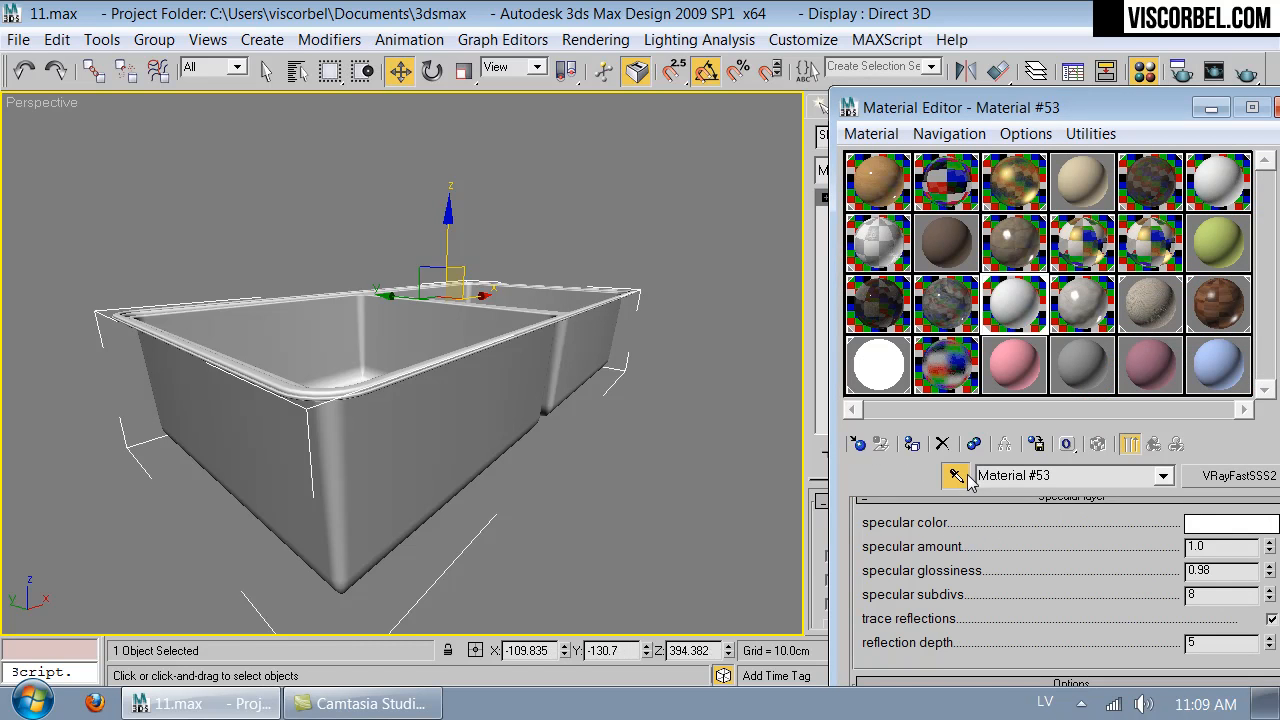
{"action": "left_click", "coordinate": [1092, 474]}
{"action": "type", "text": "Sink"}
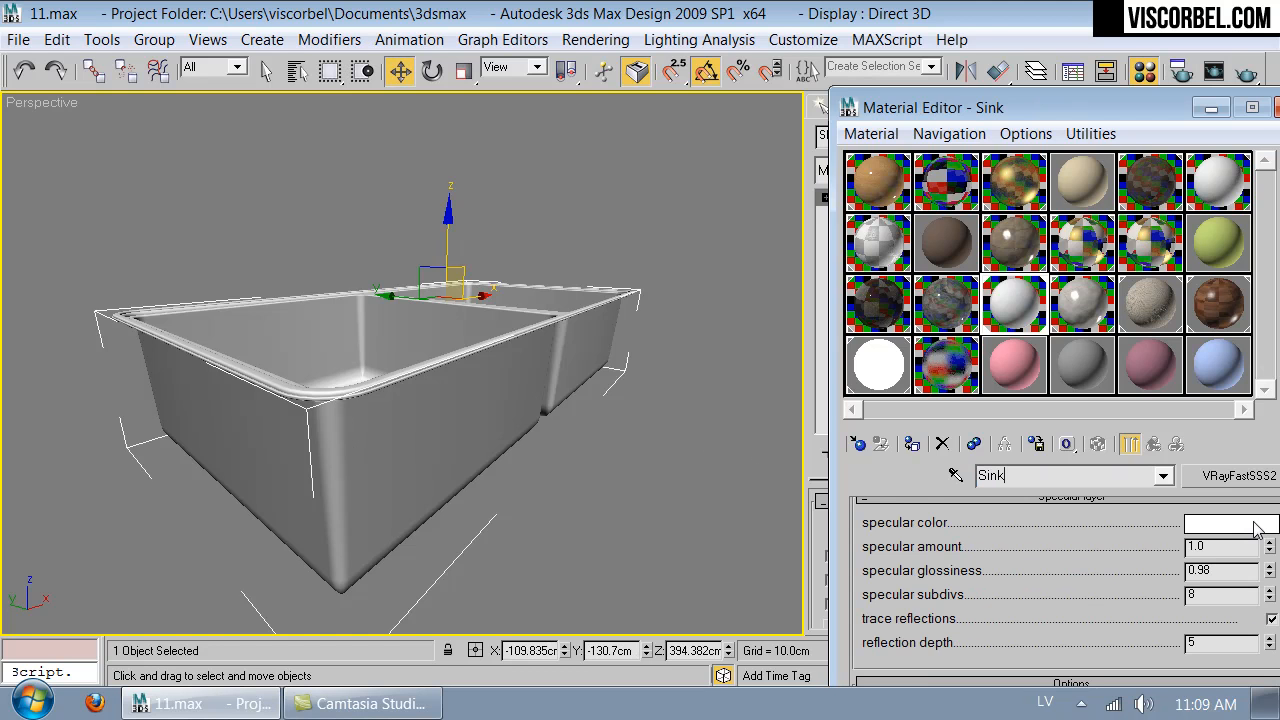
- Change the Sink material's type to VRayMtl and set its diffuse color value to 235
{"action": "left_click", "coordinate": [1239, 476]}
{"action": "double_click", "coordinate": [664, 580]}
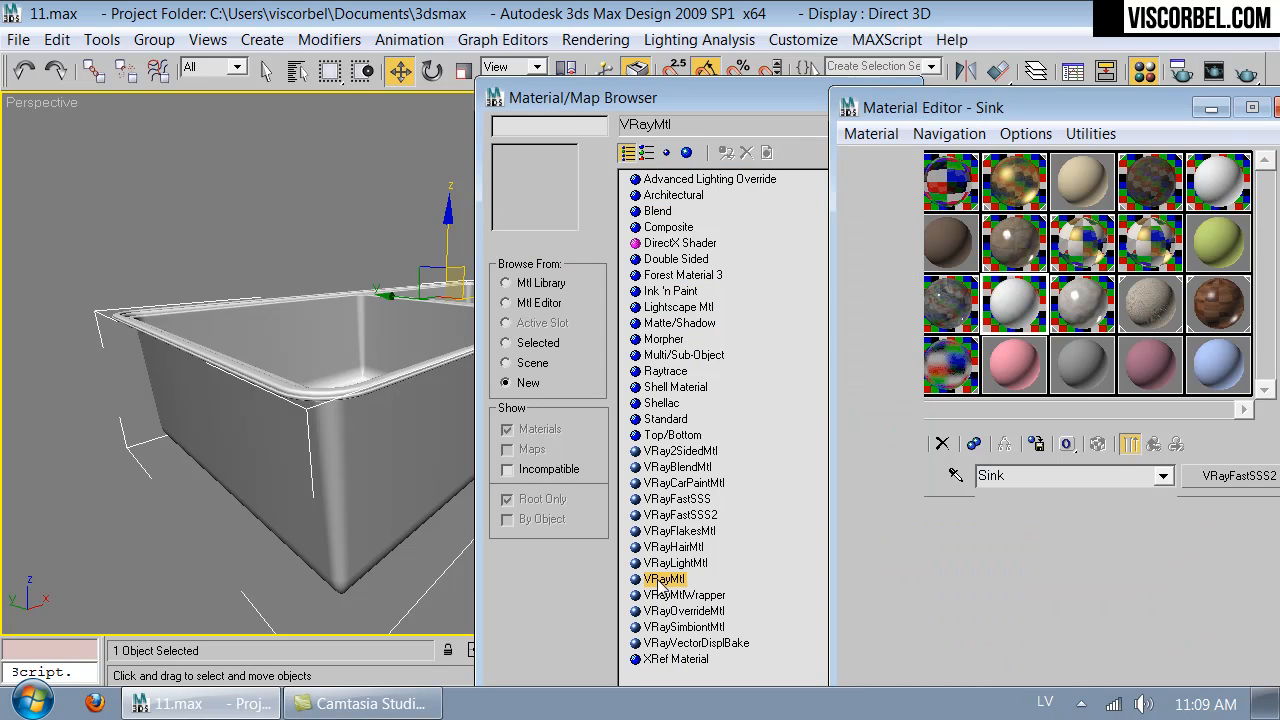
{"action": "left_click", "coordinate": [1024, 640]}
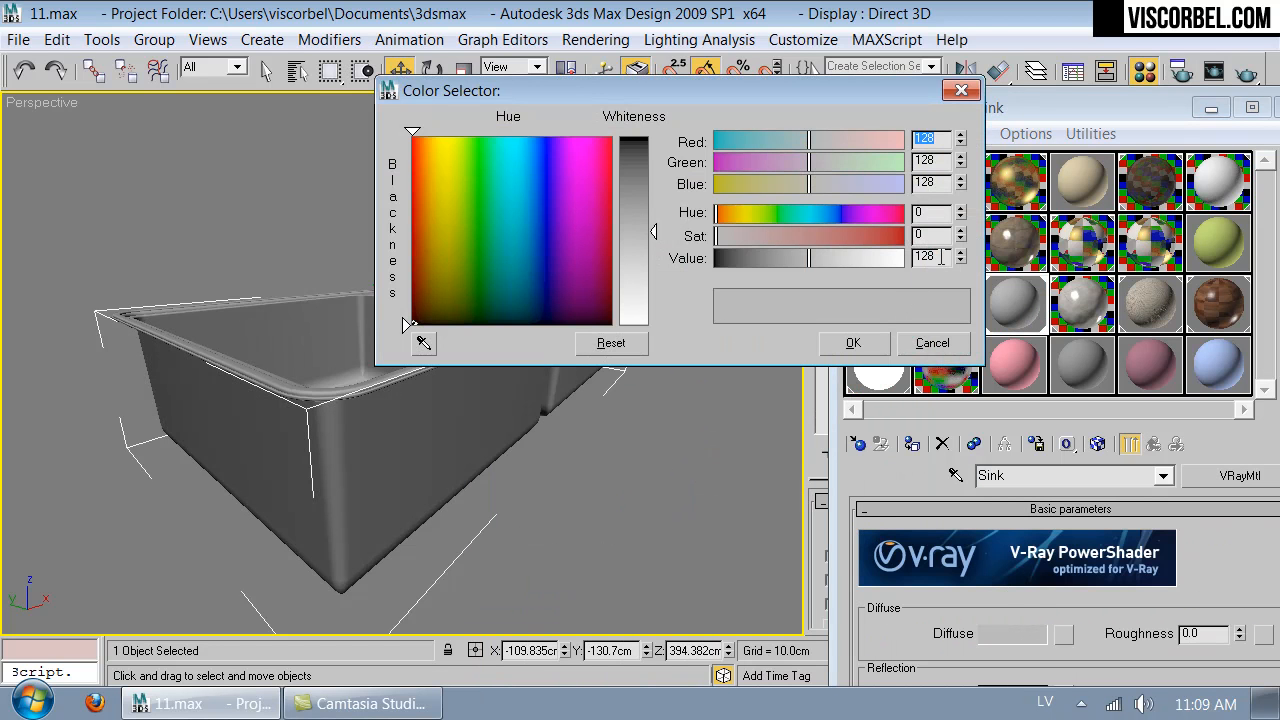
{"action": "type", "text": "235"}
{"action": "key", "text": "Return"}
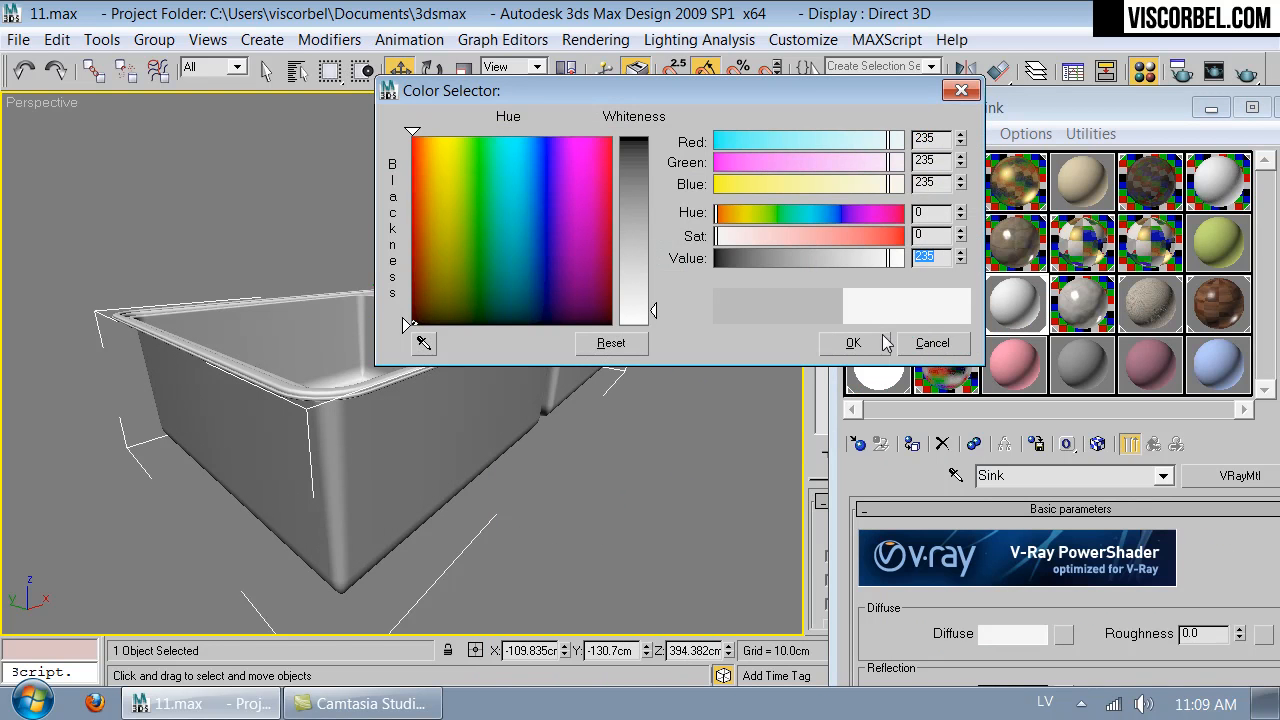
{"action": "left_click", "coordinate": [853, 343]}
- Set the Sink material's reflection color to a light grey
{"action": "left_click_drag", "start_coordinate": [983, 109], "coordinate": [828, 24]}
{"action": "scroll", "coordinate": [760, 560], "scroll_direction": "down", "scroll_amount": 5}
{"action": "left_click", "coordinate": [855, 461]}
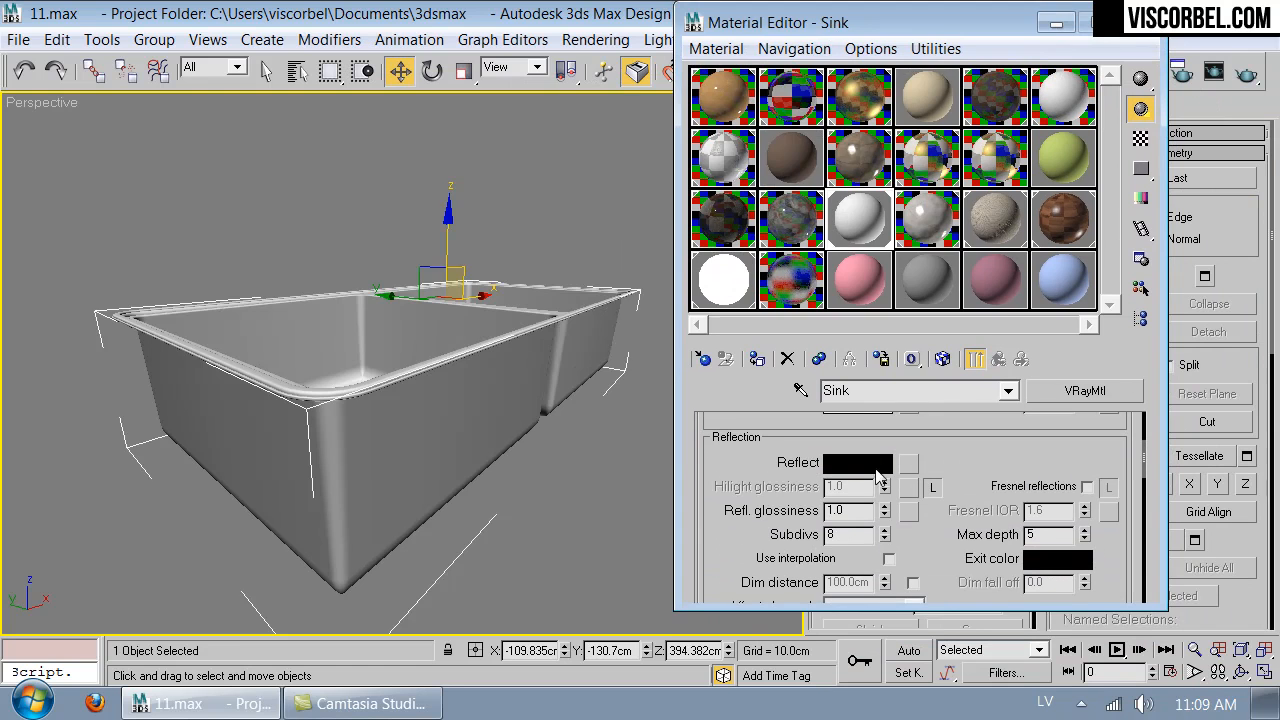
{"action": "left_click_drag", "start_coordinate": [800, 258], "coordinate": [875, 258]}
{"action": "left_click", "coordinate": [853, 343]}
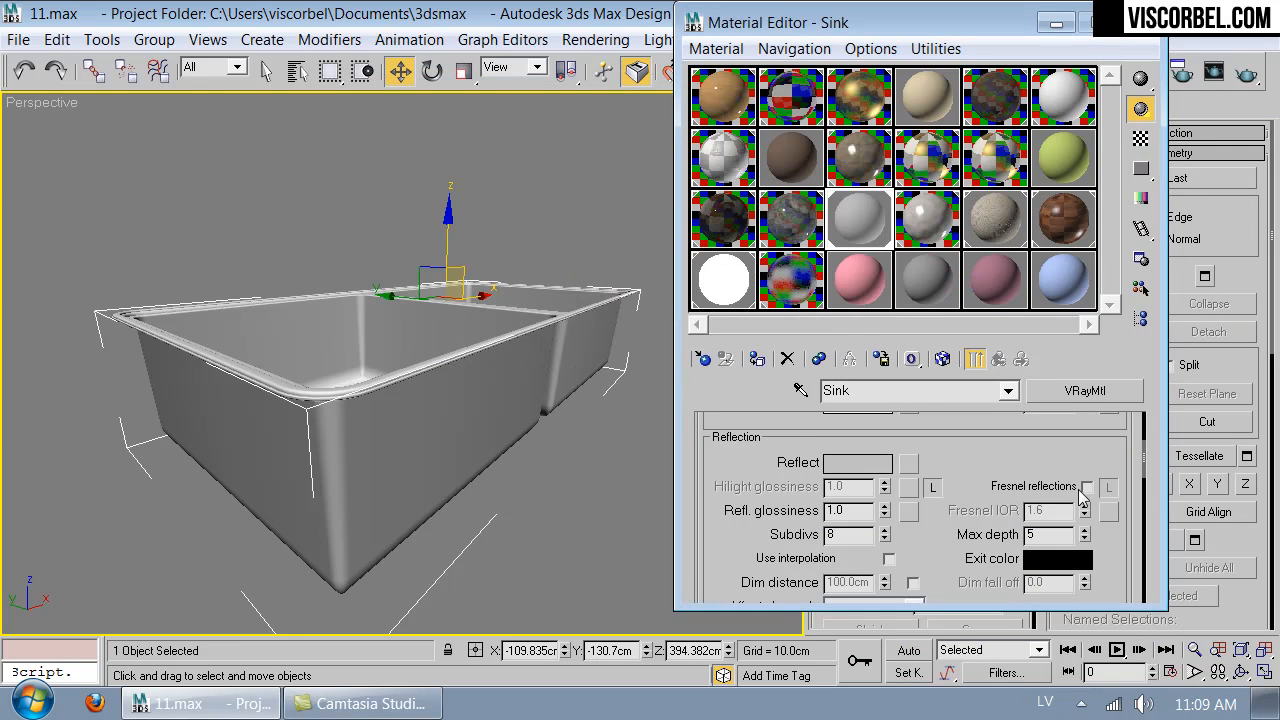
- Enable Fresnel reflections on the Sink material with a Fresnel IOR of 3.5, checking the result in an enlarged preview
{"action": "left_click", "coordinate": [1087, 486]}
{"action": "double_click", "coordinate": [1068, 513]}
{"action": "type", "text": "3"}
{"action": "key", "text": "Return"}
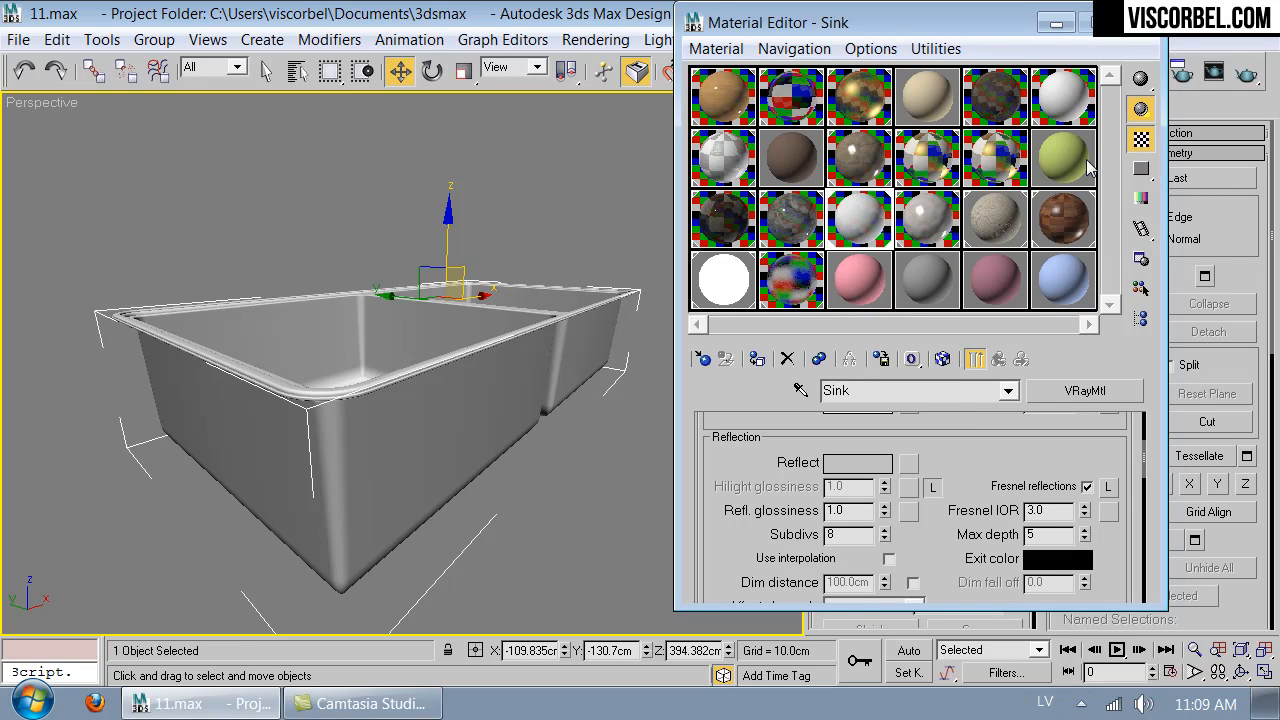
{"action": "double_click", "coordinate": [862, 220]}
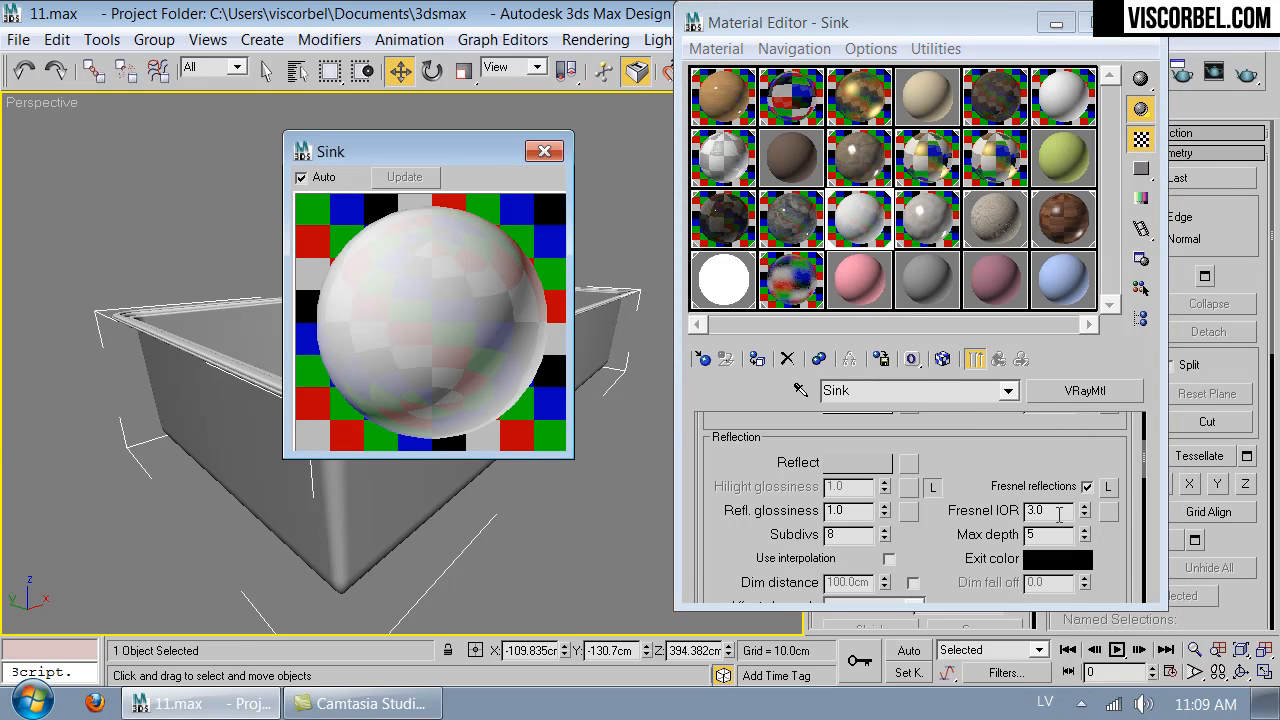
{"action": "type", "text": "3.5"}
{"action": "key", "text": "Return"}
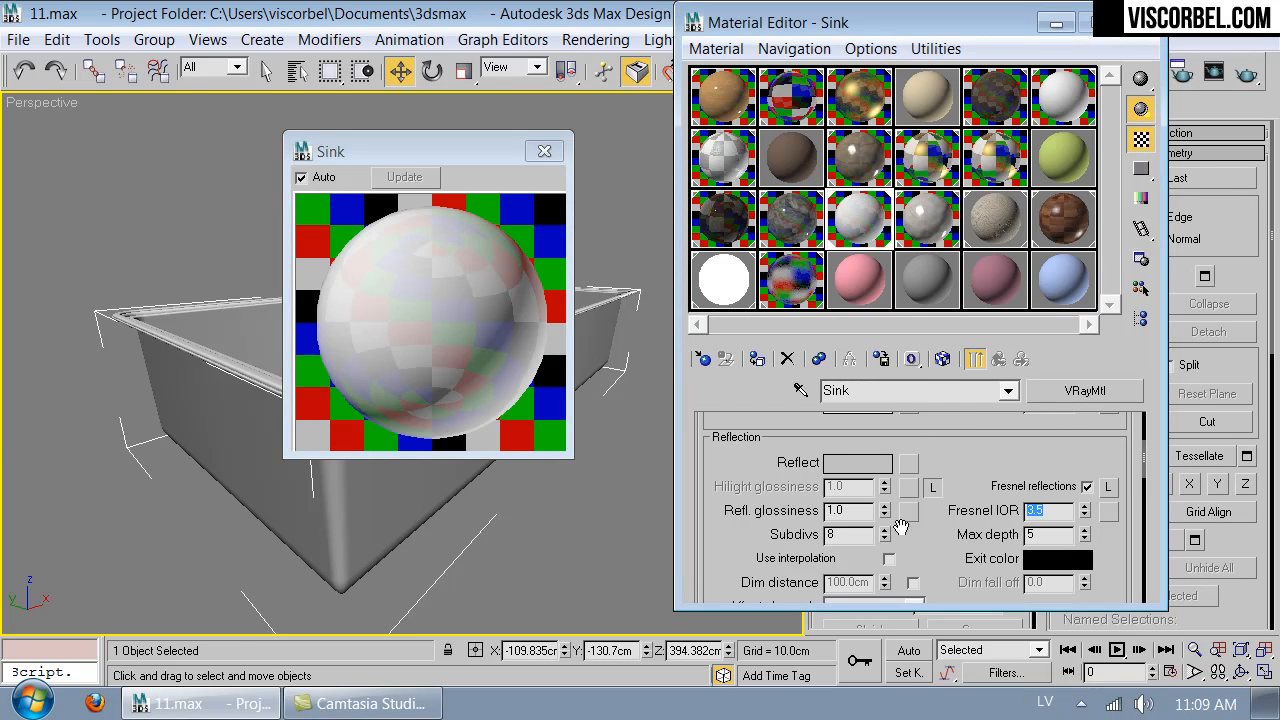
- Lower the Sink material's reflection glossiness to 0.97
{"action": "double_click", "coordinate": [850, 510]}
{"action": "key", "text": "BackSpace"}
{"action": "type", "text": ".98"}
{"action": "key", "text": "Return"}
{"action": "type", "text": ".97"}
{"action": "key", "text": "Return"}
- Assign a Noise map to the Sink material's bump slot and return to the parent material
{"action": "scroll", "coordinate": [795, 540], "scroll_direction": "down", "scroll_amount": 15}
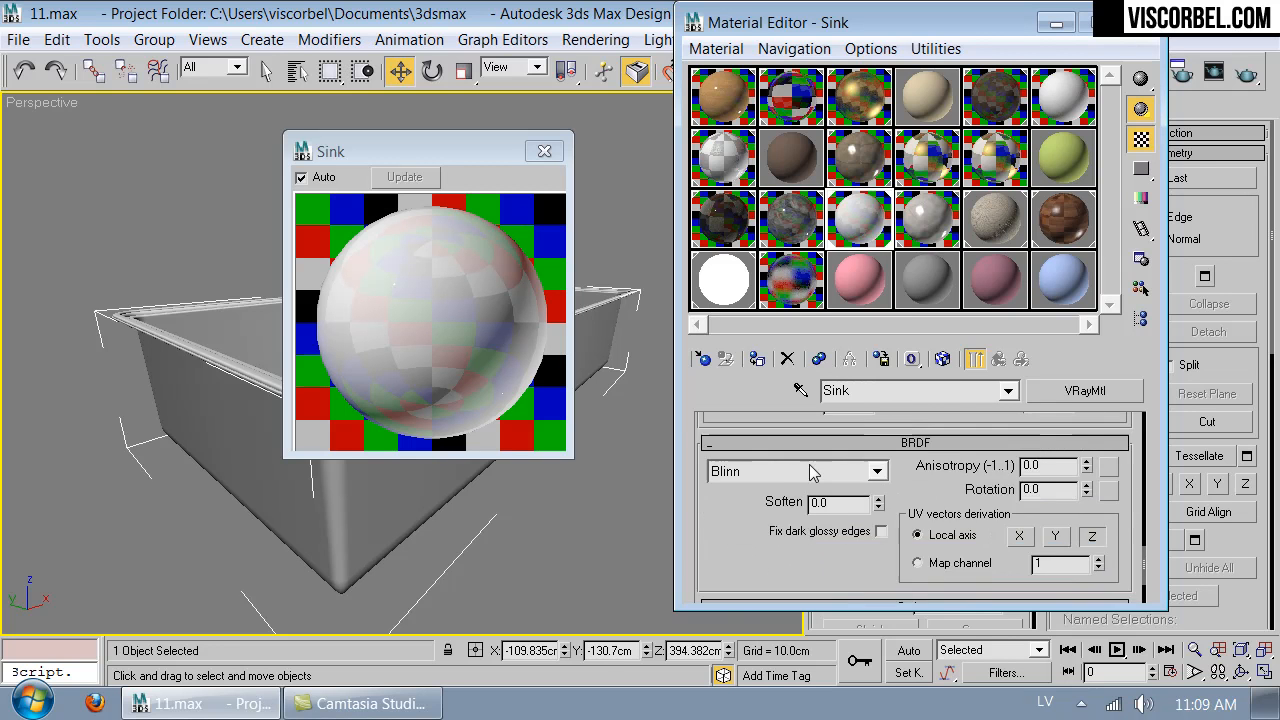
{"action": "left_click", "coordinate": [808, 533]}
{"action": "scroll", "coordinate": [780, 545], "scroll_direction": "down", "scroll_amount": 5}
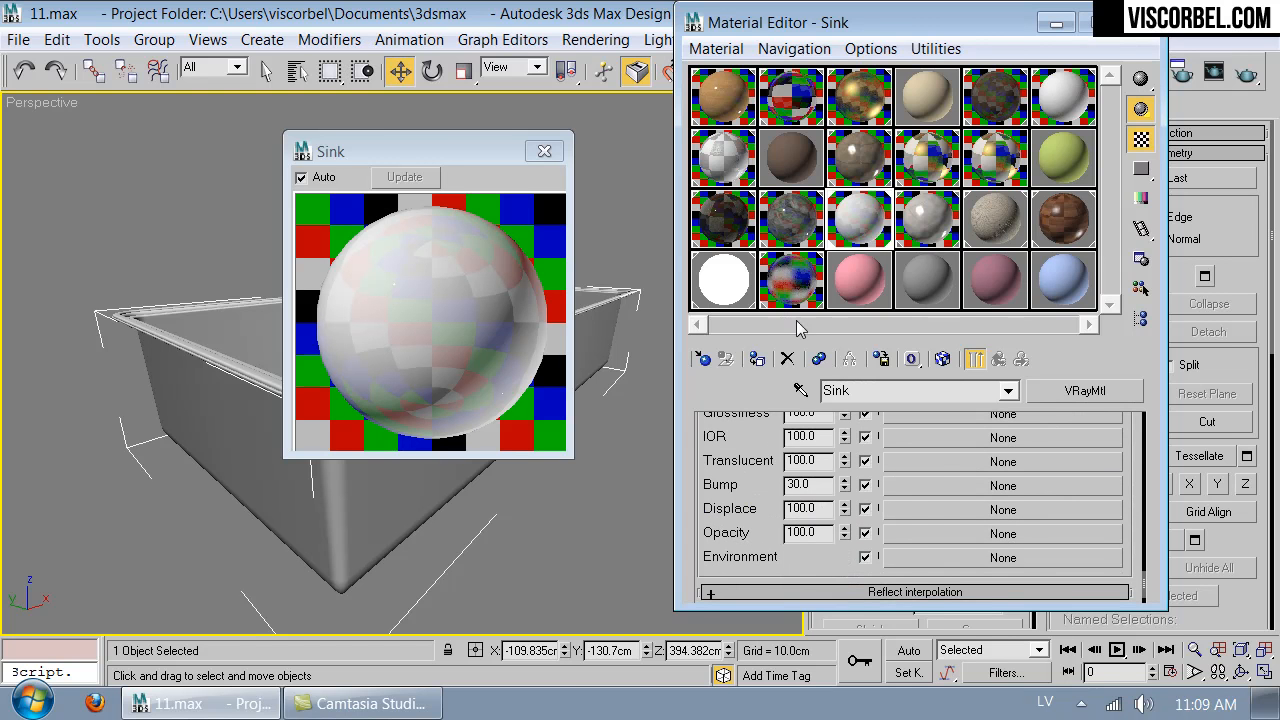
{"action": "left_click", "coordinate": [968, 487]}
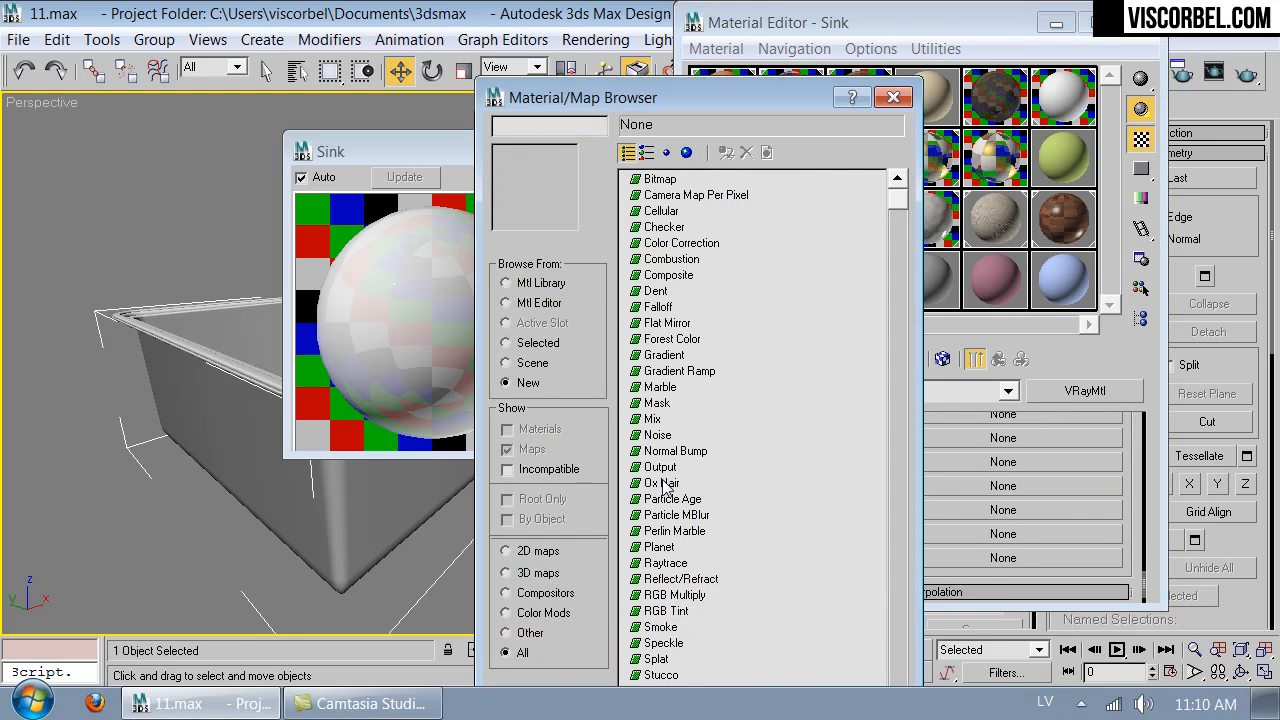
{"action": "double_click", "coordinate": [656, 435]}
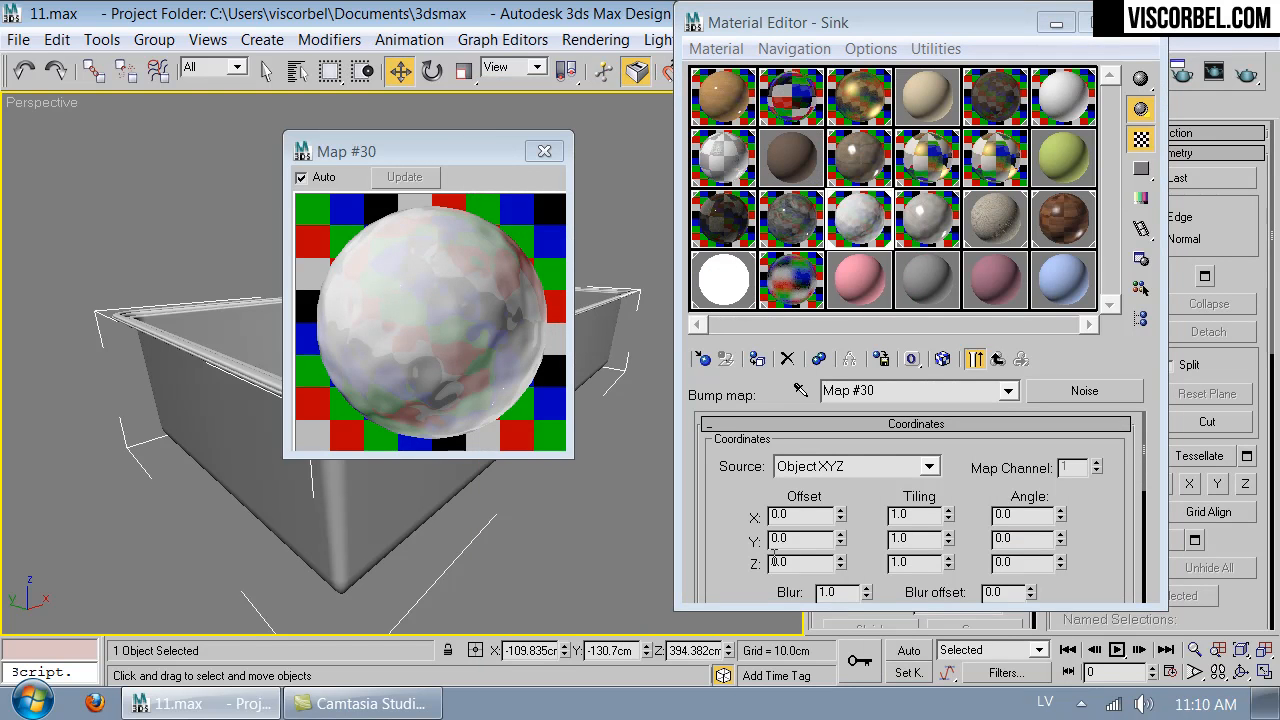
{"action": "scroll", "coordinate": [740, 480], "scroll_direction": "down", "scroll_amount": 5}
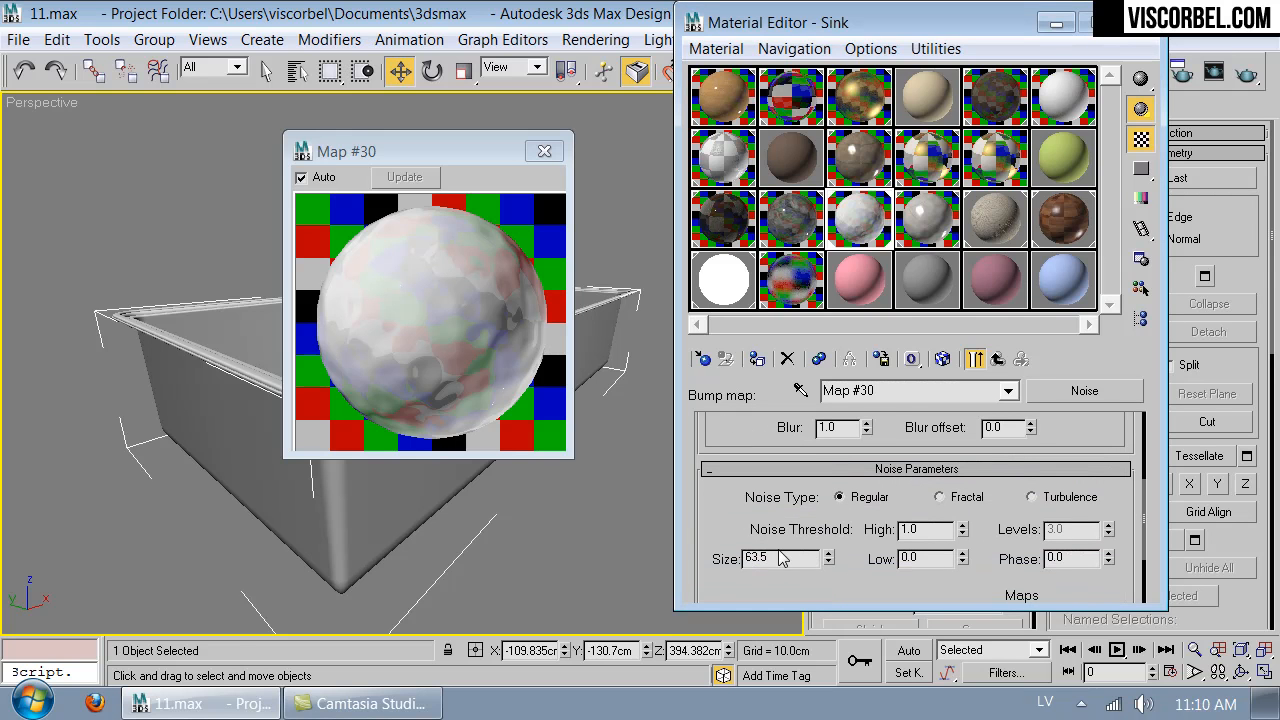
{"action": "left_click", "coordinate": [998, 358]}
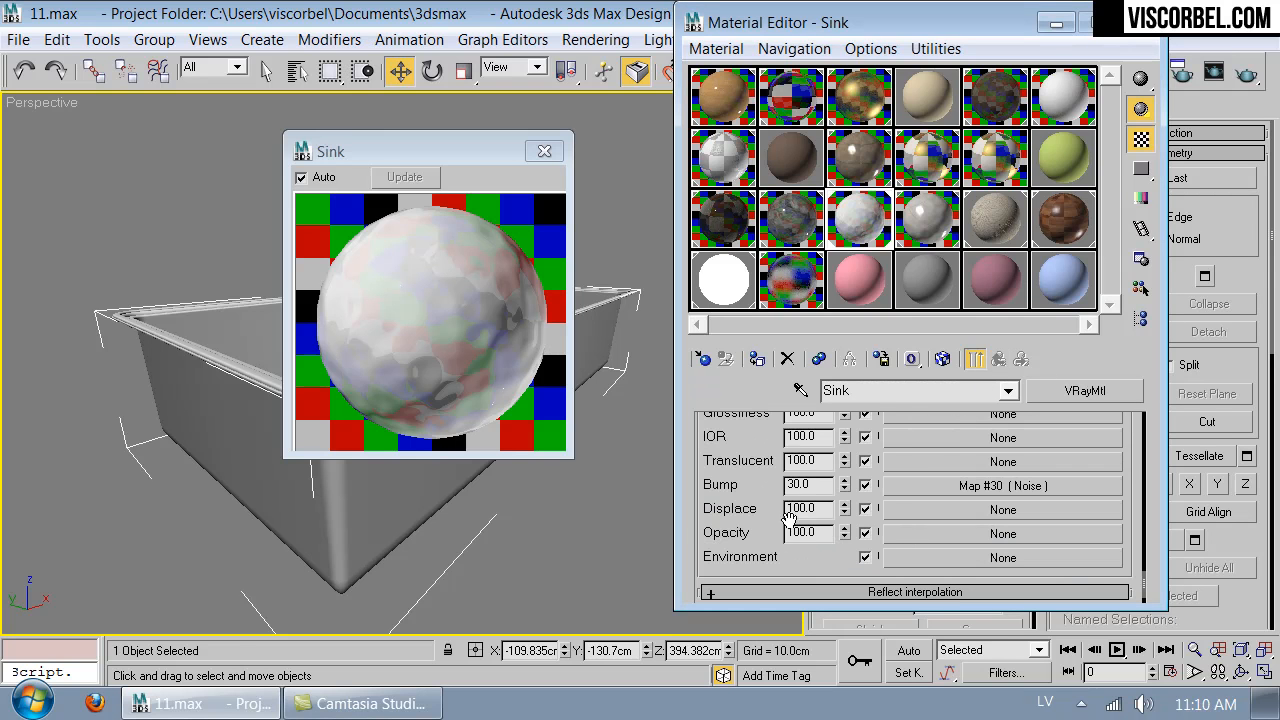
- Set the Sink material's bump amount to 2.0 and close the enlarged preview
{"action": "double_click", "coordinate": [813, 485]}
{"action": "type", "text": "1"}
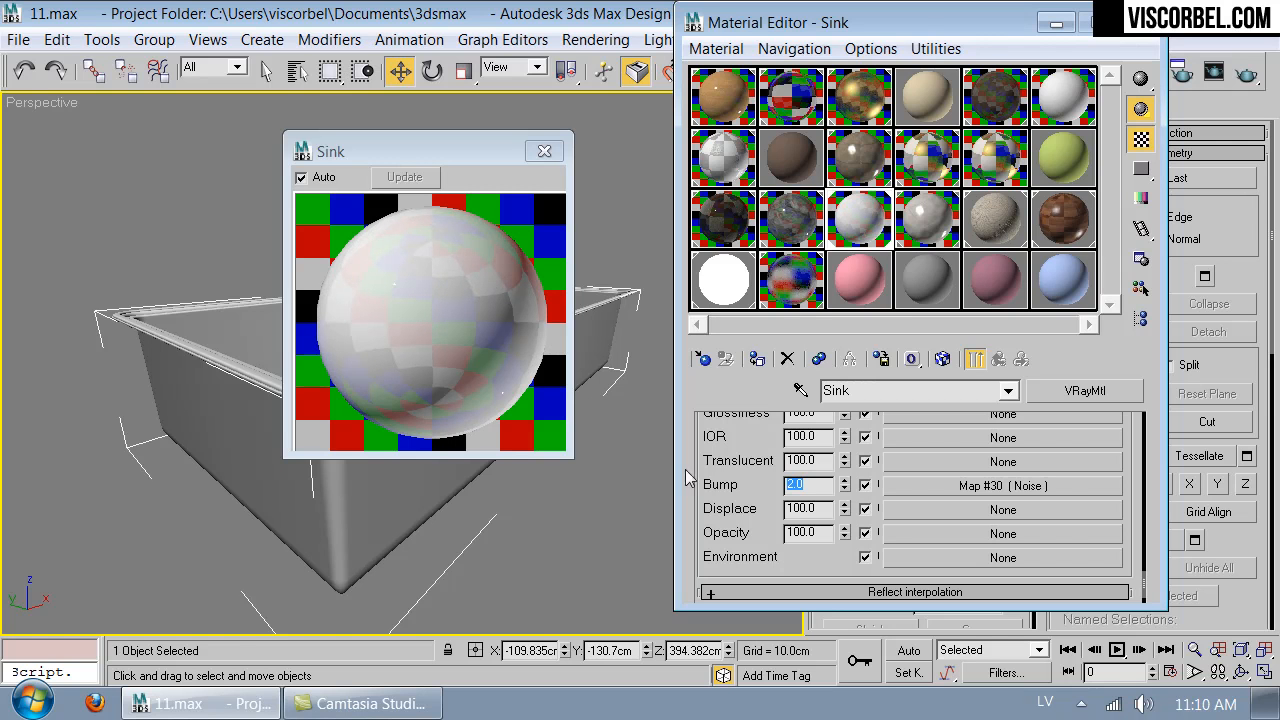
{"action": "left_click", "coordinate": [545, 152]}
- Unhide all objects in the VRayPhysicalCamera01 view and close the Material Editor
{"action": "left_click", "coordinate": [472, 178]}
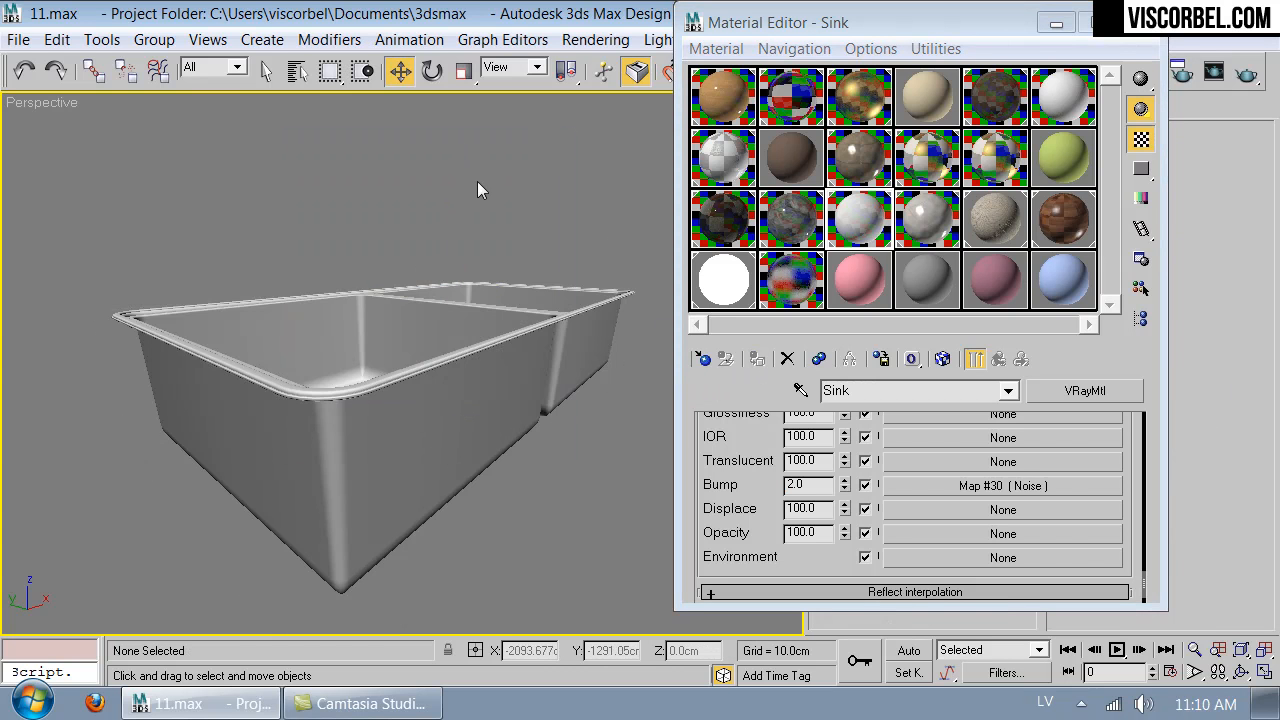
{"action": "key", "text": "c"}
{"action": "right_click", "coordinate": [444, 314]}
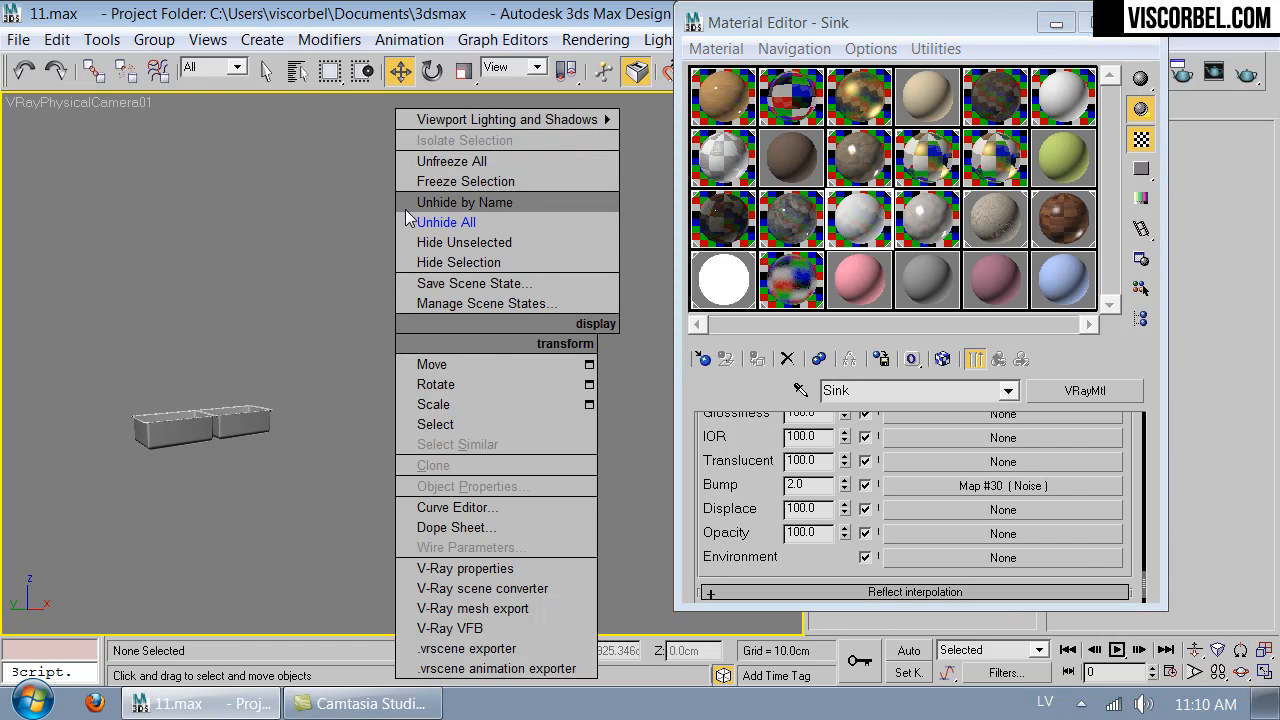
{"action": "left_click", "coordinate": [440, 222]}
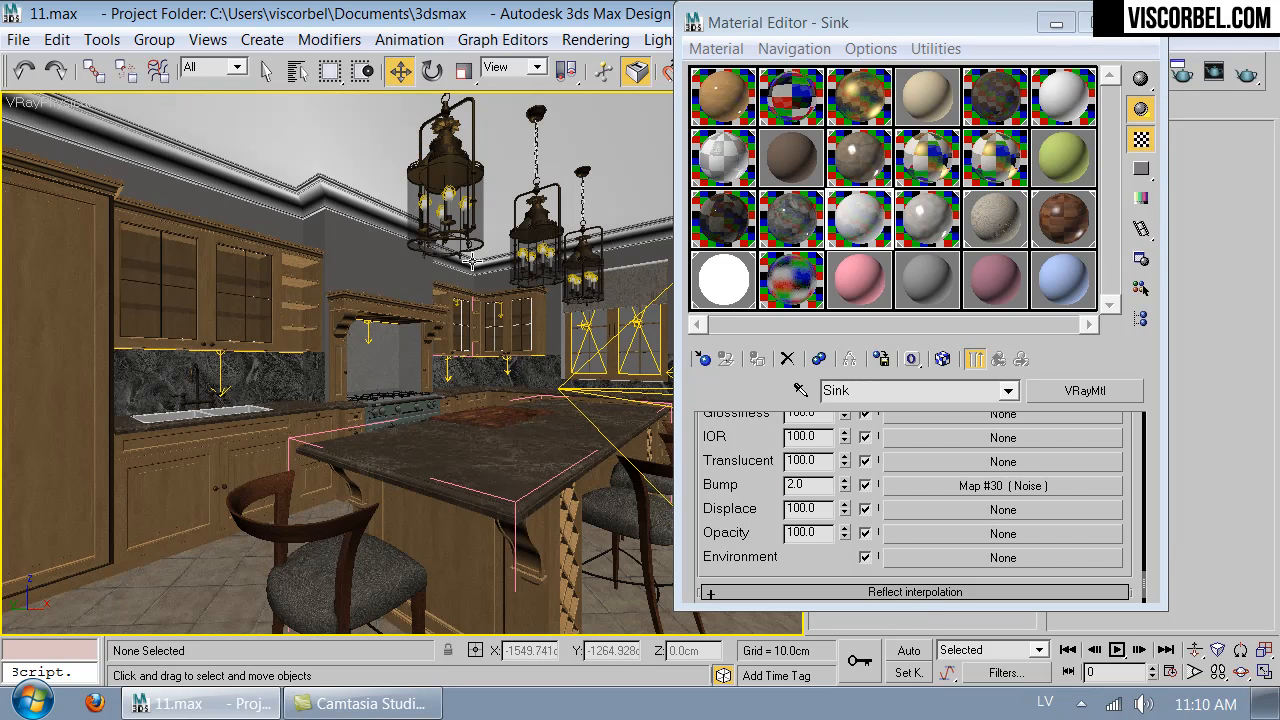
{"action": "left_click", "coordinate": [1138, 21]}
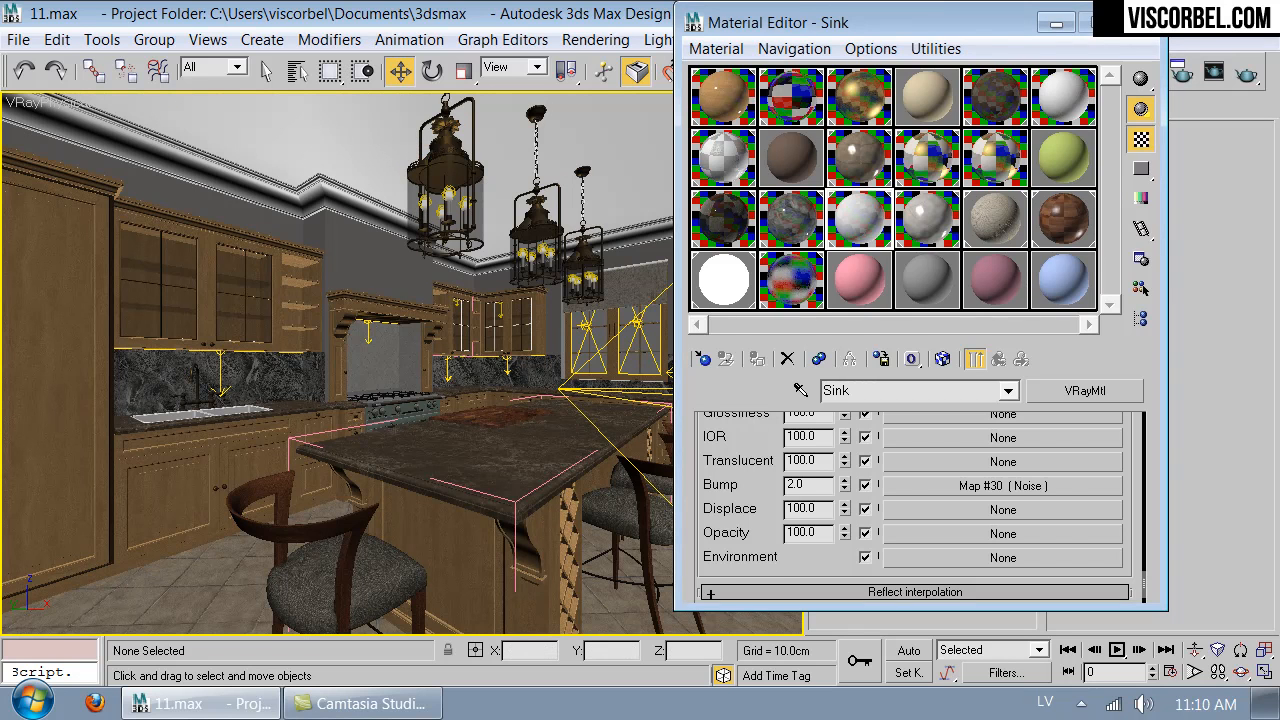
{"action": "left_click", "coordinate": [1138, 21]}
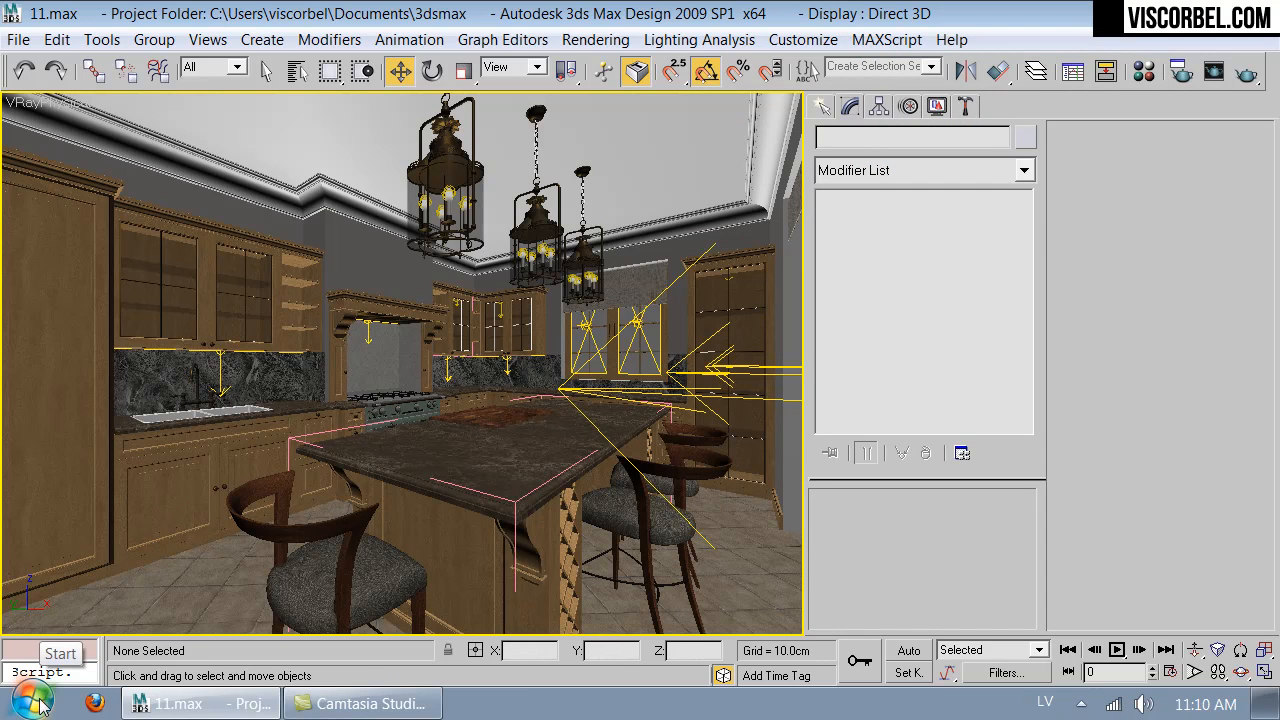
- Replace the Wood material's diffuse bitmap with Maple_honey.png from the textures folder
{"action": "key", "text": "m"}
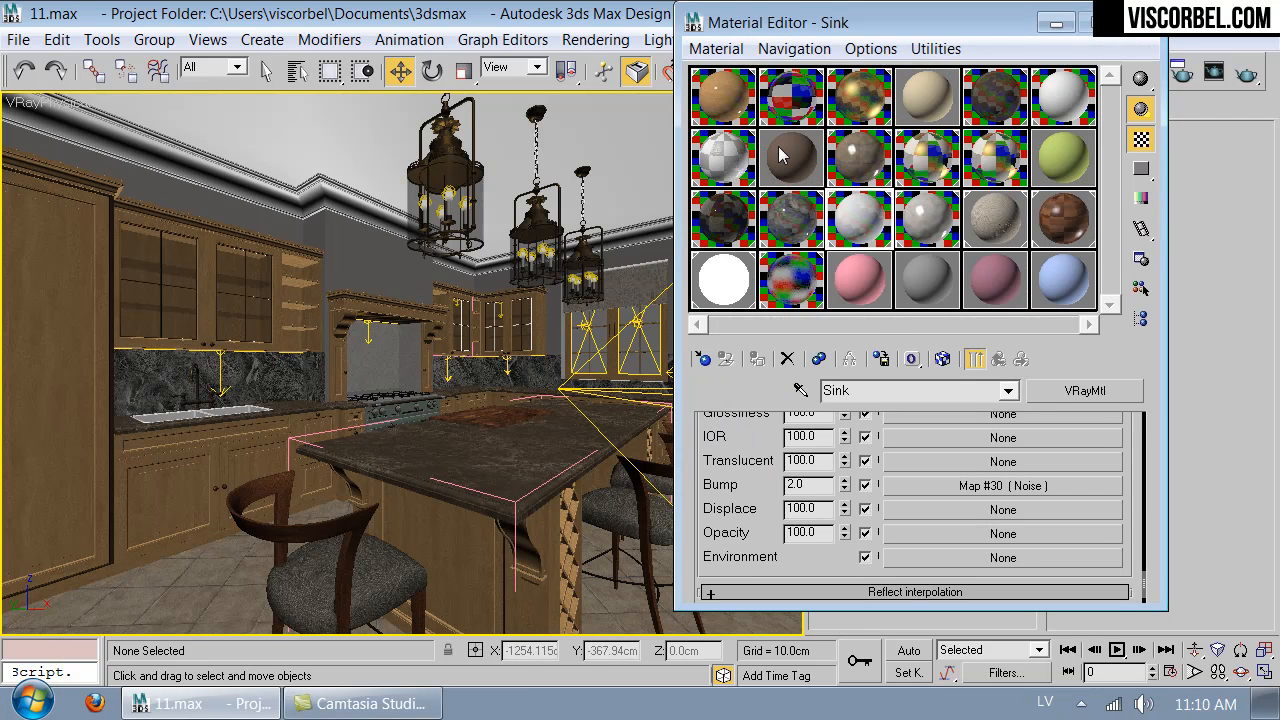
{"action": "left_click", "coordinate": [733, 96]}
{"action": "left_click_drag", "start_coordinate": [745, 492], "coordinate": [740, 597]}
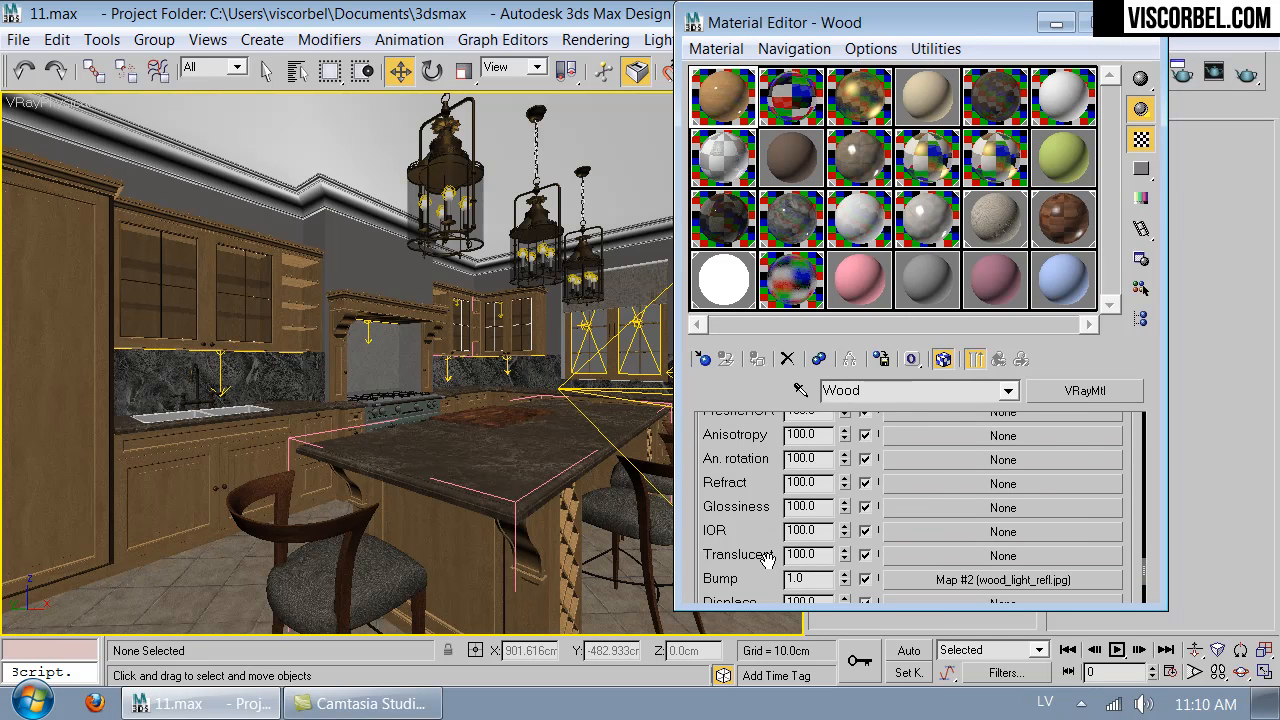
{"action": "scroll", "coordinate": [740, 597], "scroll_direction": "up", "scroll_amount": 3}
{"action": "left_click", "coordinate": [1030, 498]}
{"action": "left_click_drag", "start_coordinate": [942, 500], "coordinate": [918, 377]}
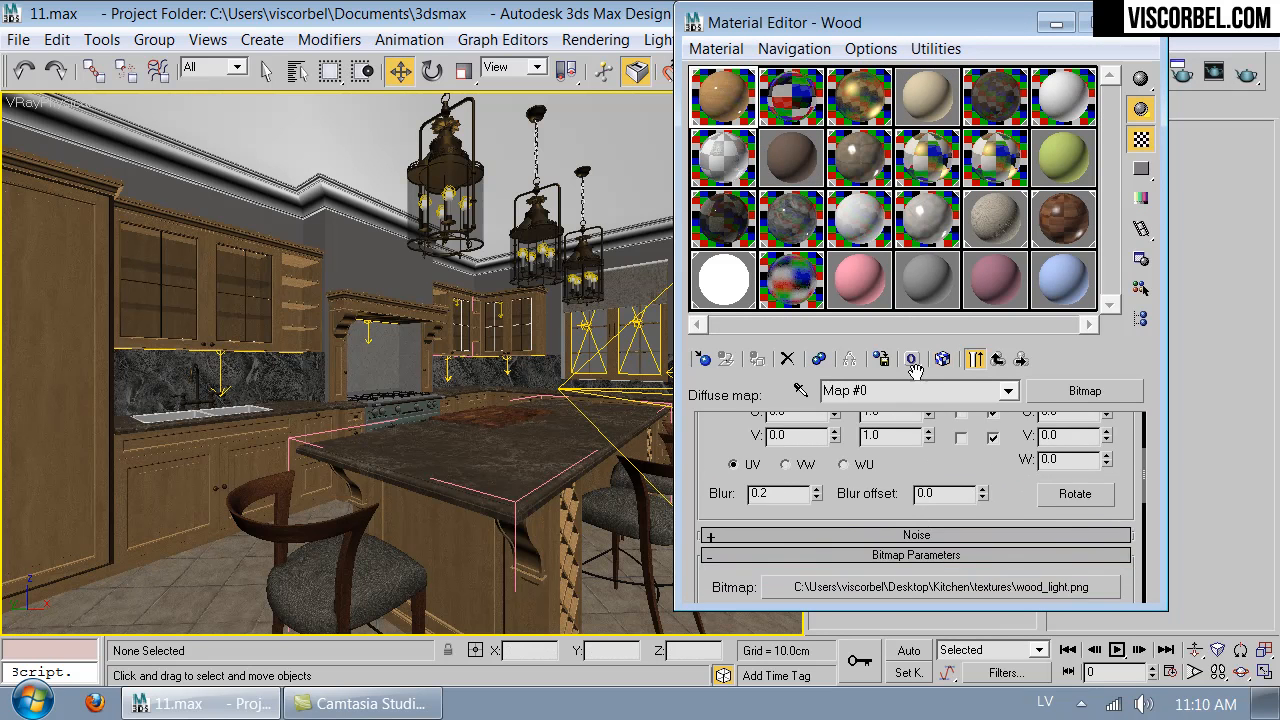
{"action": "left_click", "coordinate": [920, 592]}
{"action": "left_click", "coordinate": [223, 207]}
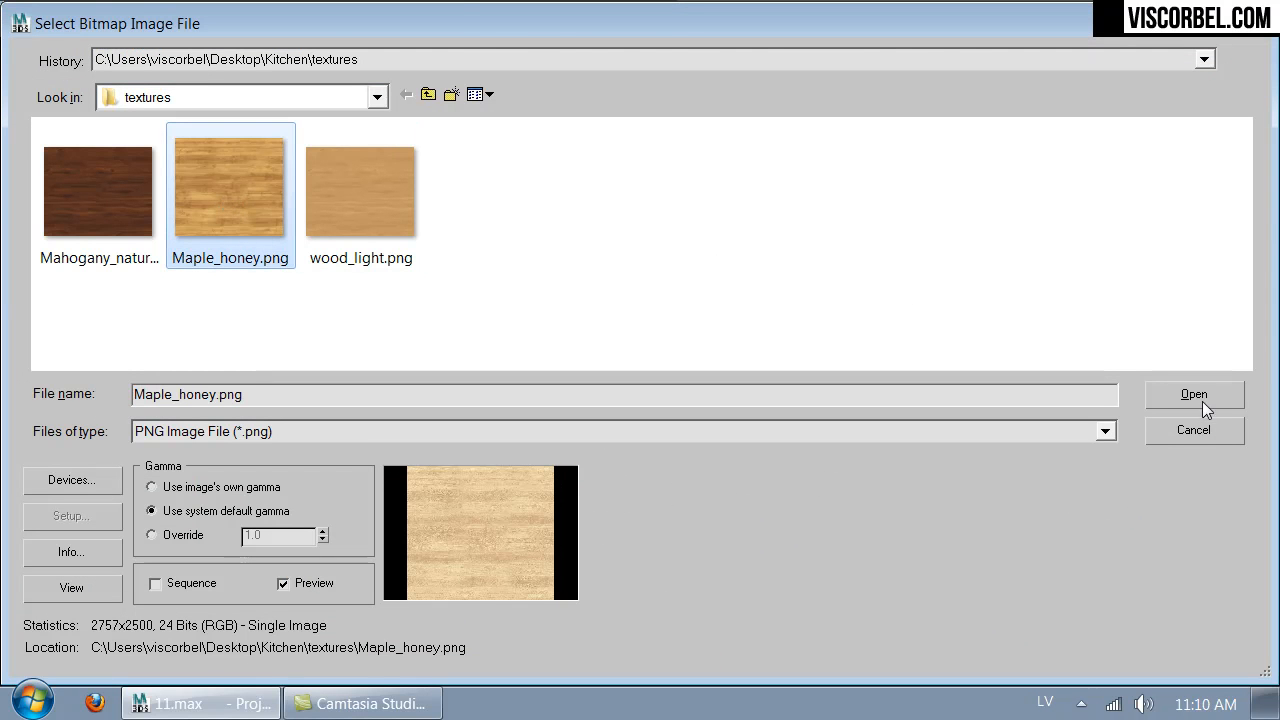
{"action": "left_click", "coordinate": [1195, 396]}
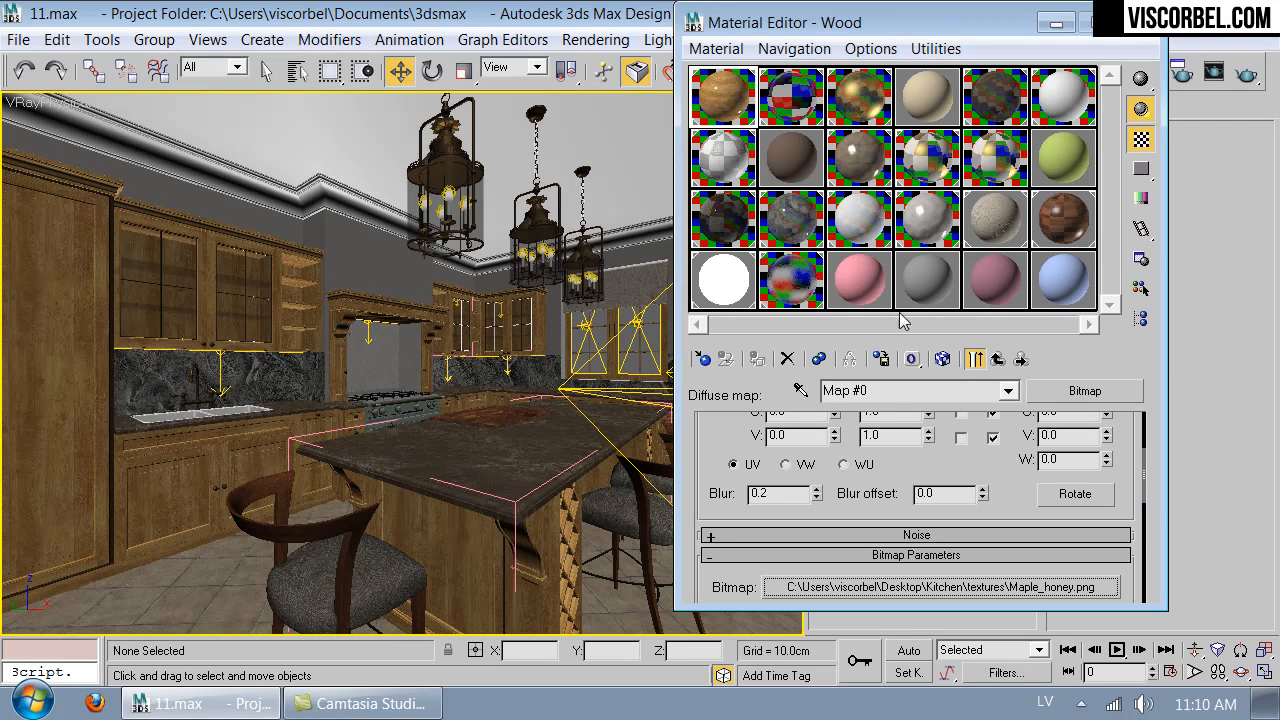
- Examine the Wood material's new texture in an enlarged preview, then close it
{"action": "double_click", "coordinate": [726, 108]}
{"action": "left_click_drag", "start_coordinate": [570, 457], "coordinate": [698, 590]}
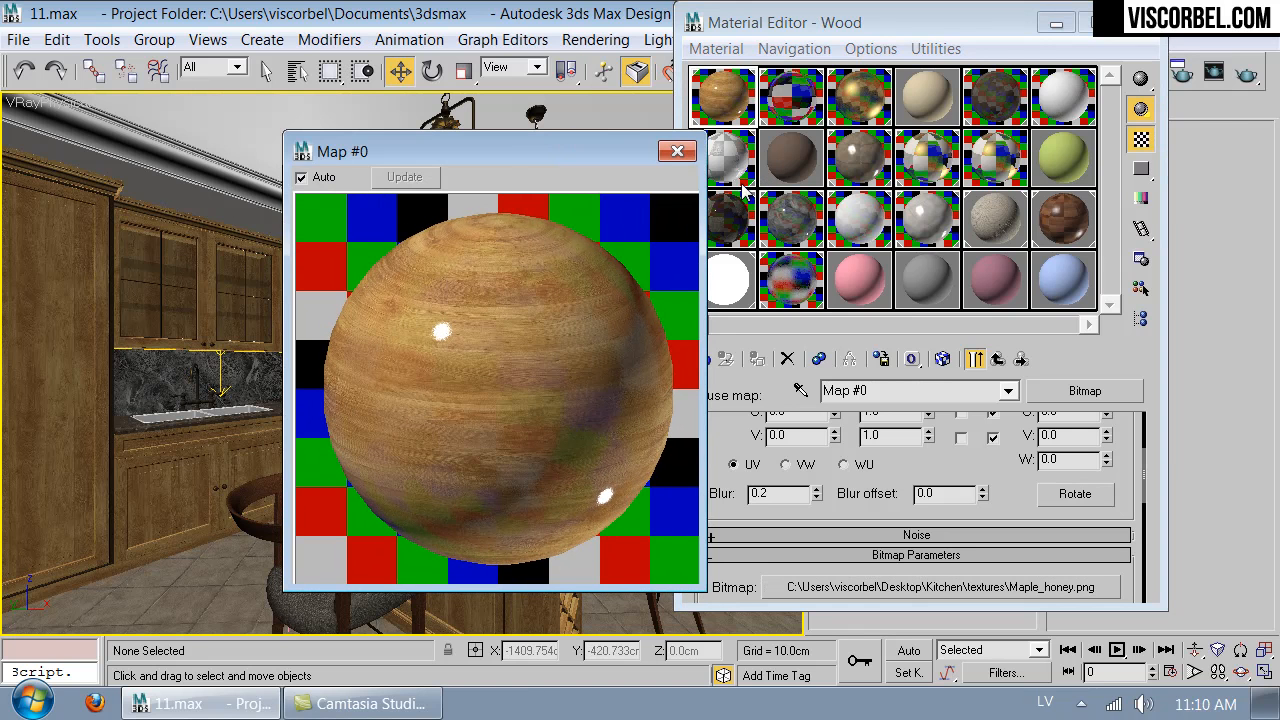
{"action": "left_click", "coordinate": [677, 151]}
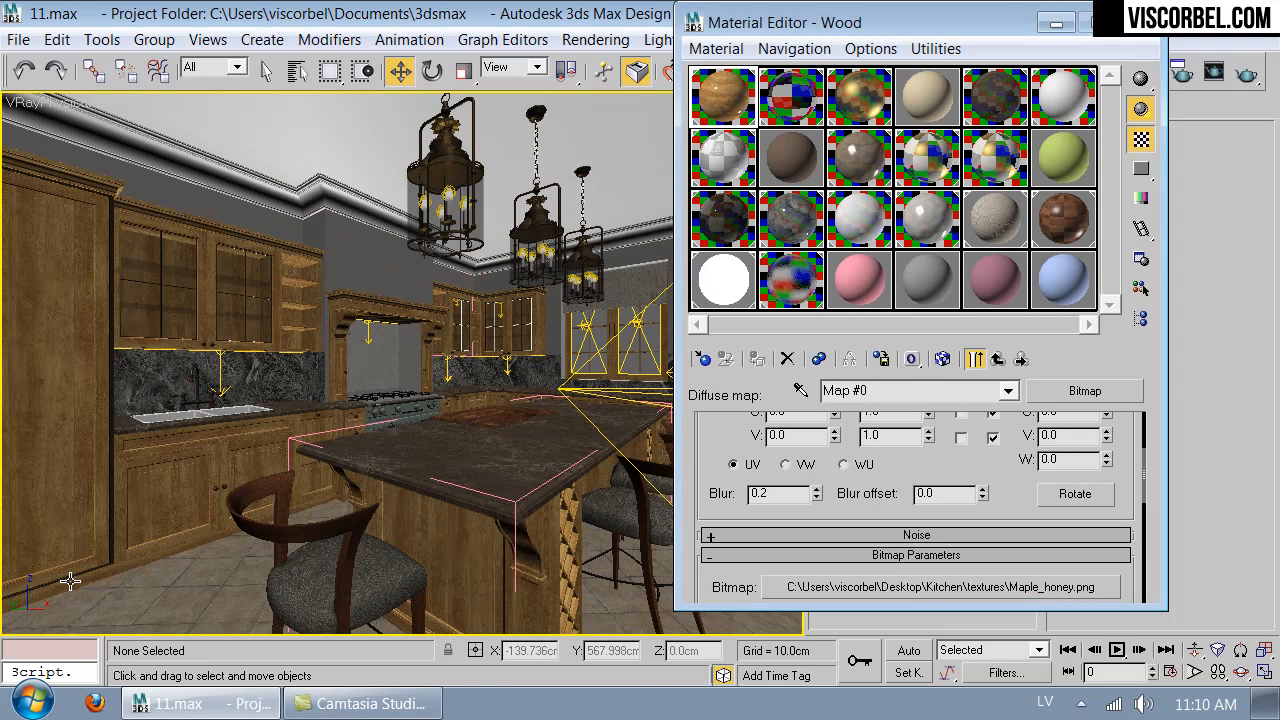
- Switch to Photoshop and open Maple_honey.png
{"action": "left_click", "coordinate": [33, 703]}
{"action": "left_click", "coordinate": [130, 263]}
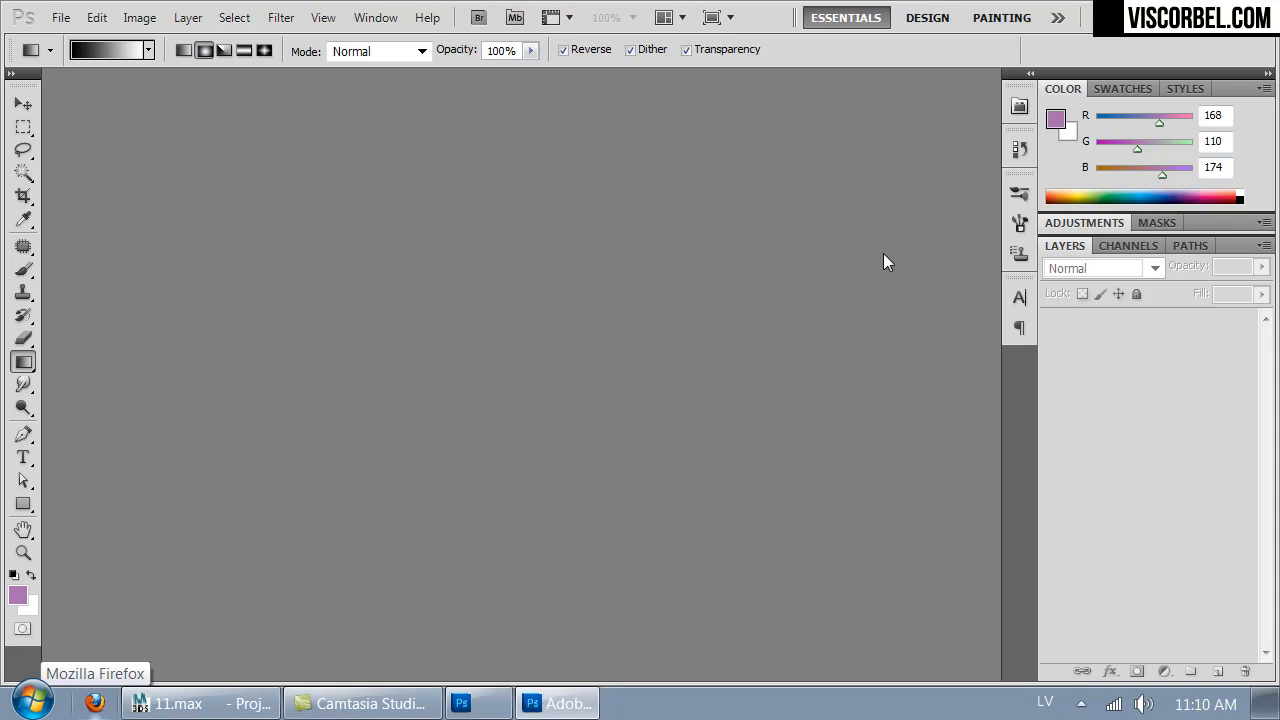
{"action": "double_click", "coordinate": [648, 300]}
{"action": "double_click", "coordinate": [514, 343]}
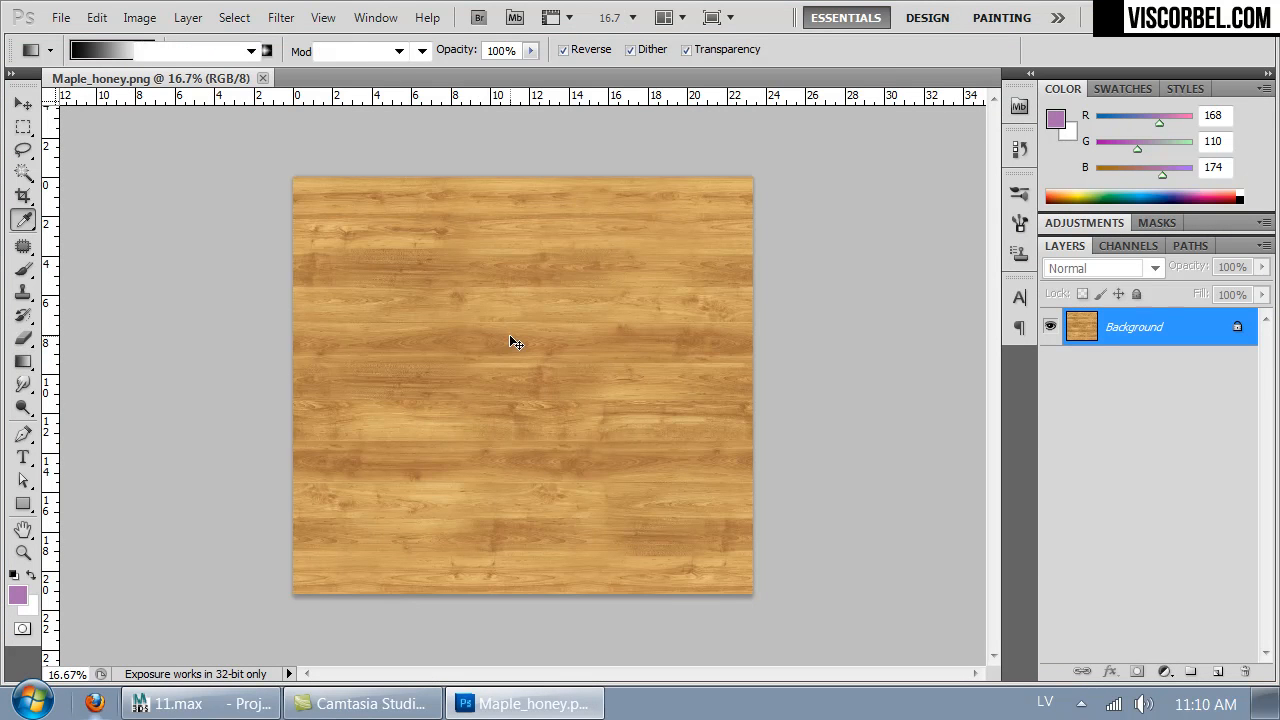
- Desaturate the Maple_honey.png image with a Hue/Saturation value of -100 and invert its tones
{"action": "key", "text": "ctrl+u"}
{"action": "left_click_drag", "start_coordinate": [595, 299], "coordinate": [439, 297]}
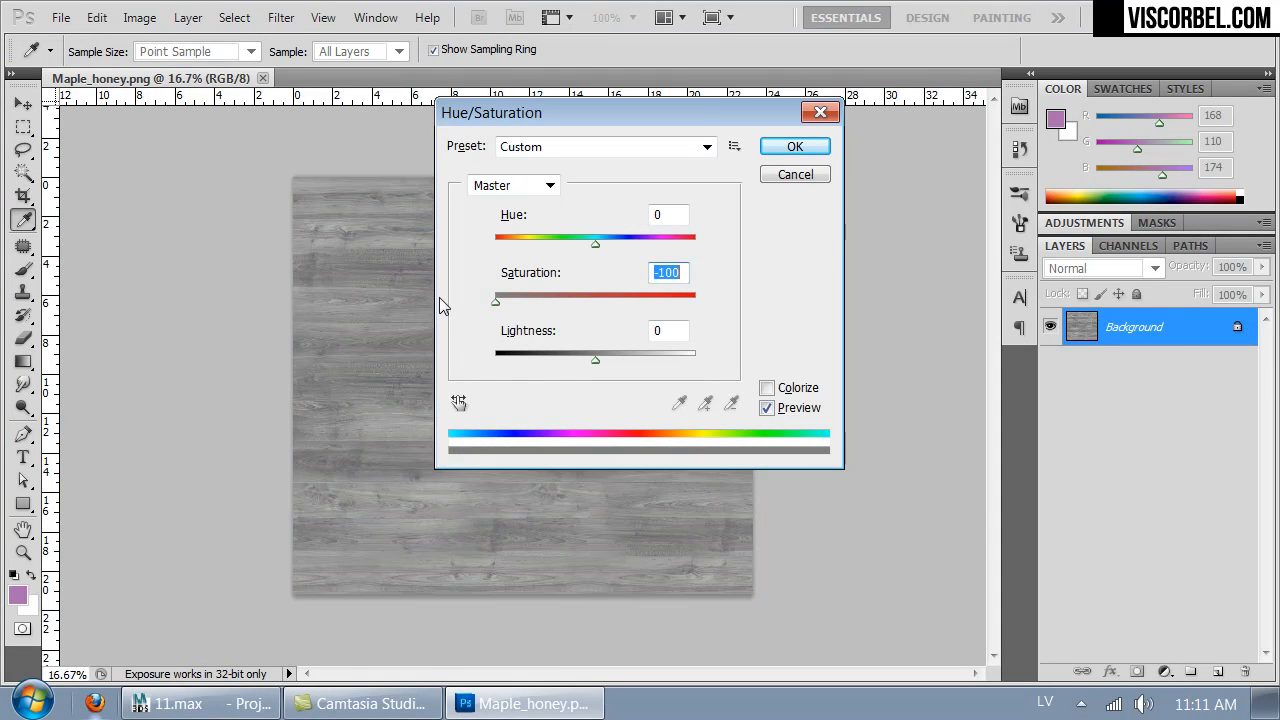
{"action": "left_click", "coordinate": [794, 146]}
{"action": "key", "text": "g"}
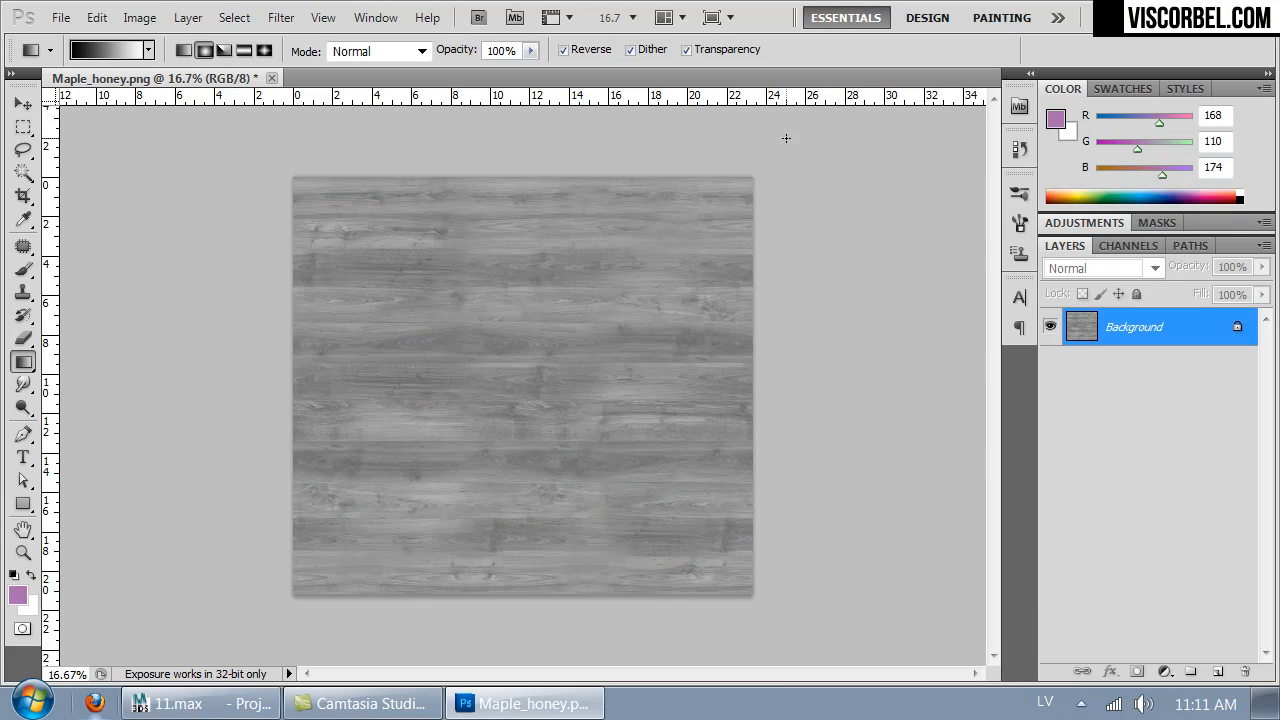
{"action": "key", "text": "ctrl+i"}
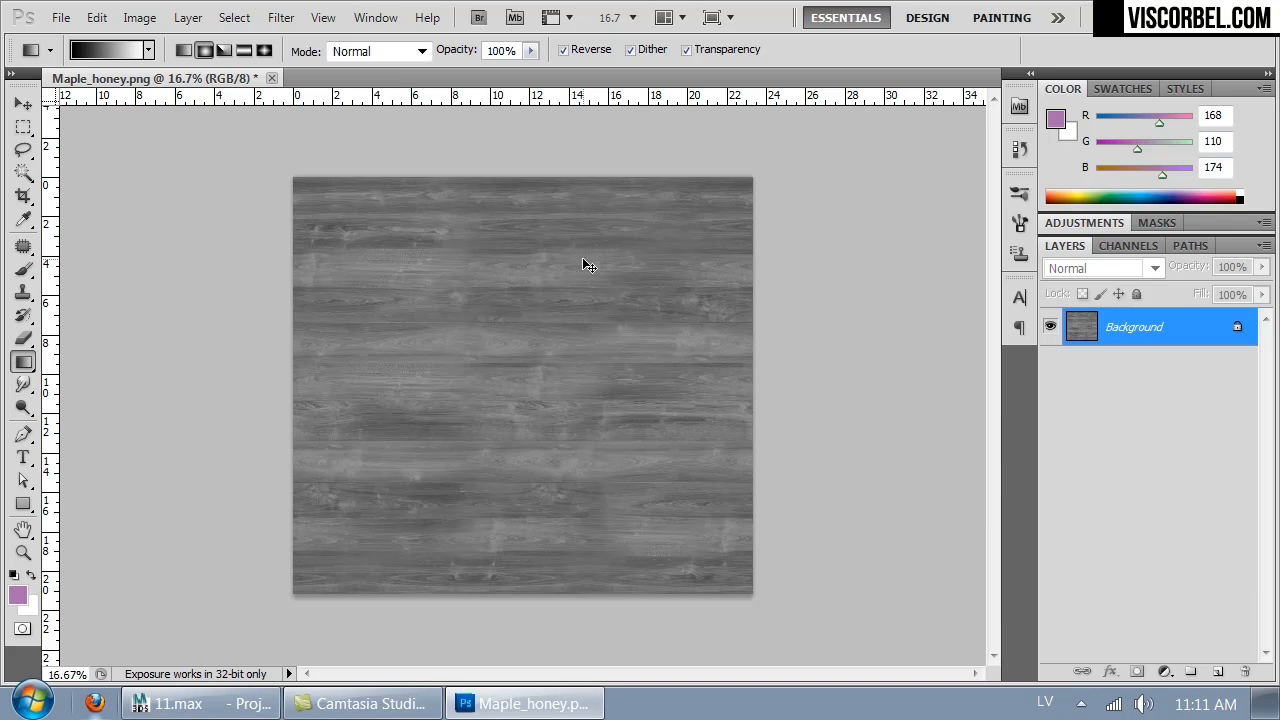
- Brighten the inverted wood image with a raised RGB curve, placing its upper point at input 175, output 230
{"action": "left_click", "coordinate": [23, 127]}
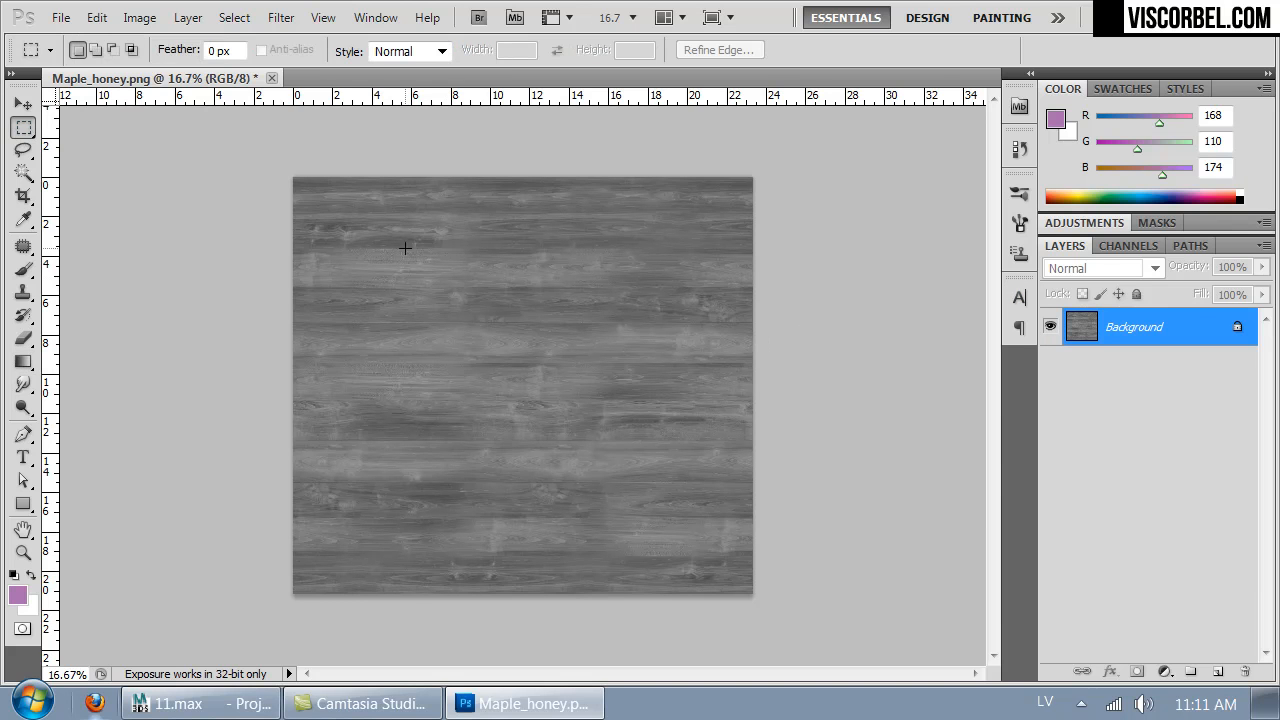
{"action": "left_click", "coordinate": [140, 17]}
{"action": "mouse_move", "coordinate": [209, 78]}
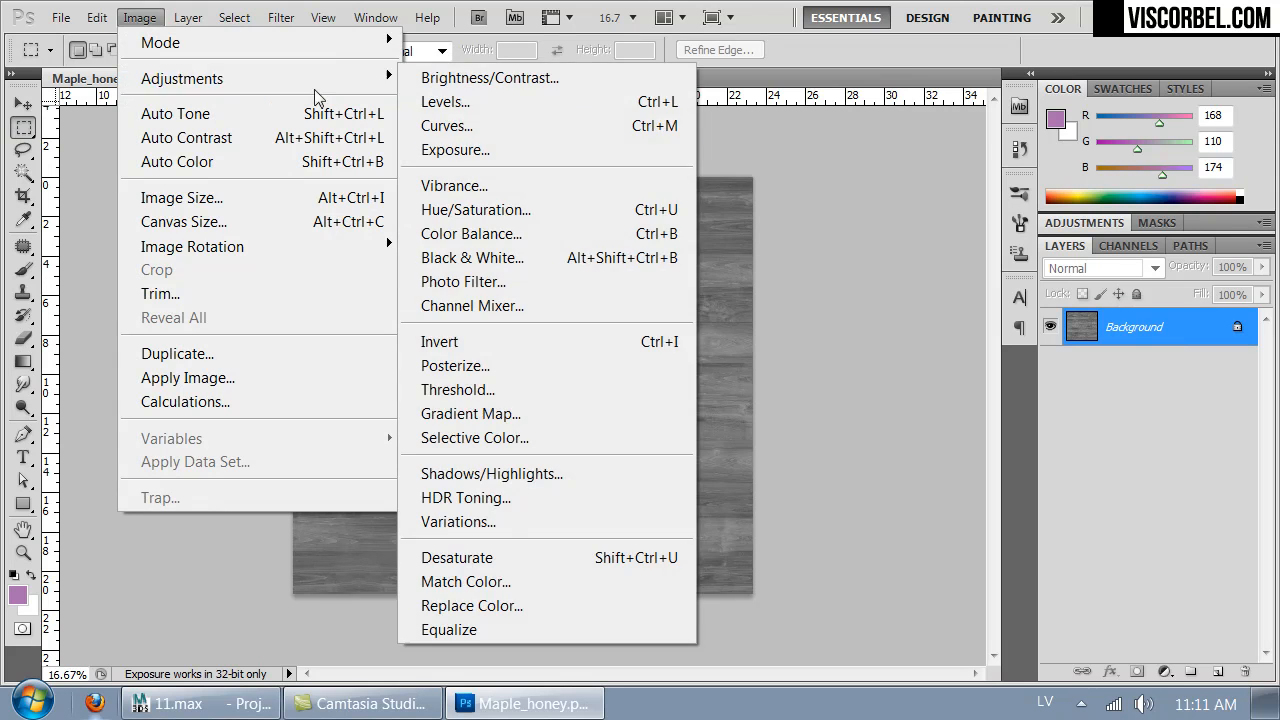
{"action": "left_click", "coordinate": [505, 132]}
{"action": "mouse_move", "coordinate": [612, 258]}
{"action": "left_mouse_down"}
{"action": "mouse_move", "coordinate": [612, 245]}
{"action": "mouse_move", "coordinate": [624, 256]}
{"action": "left_mouse_up"}
{"action": "left_click_drag", "start_coordinate": [655, 206], "coordinate": [670, 172]}
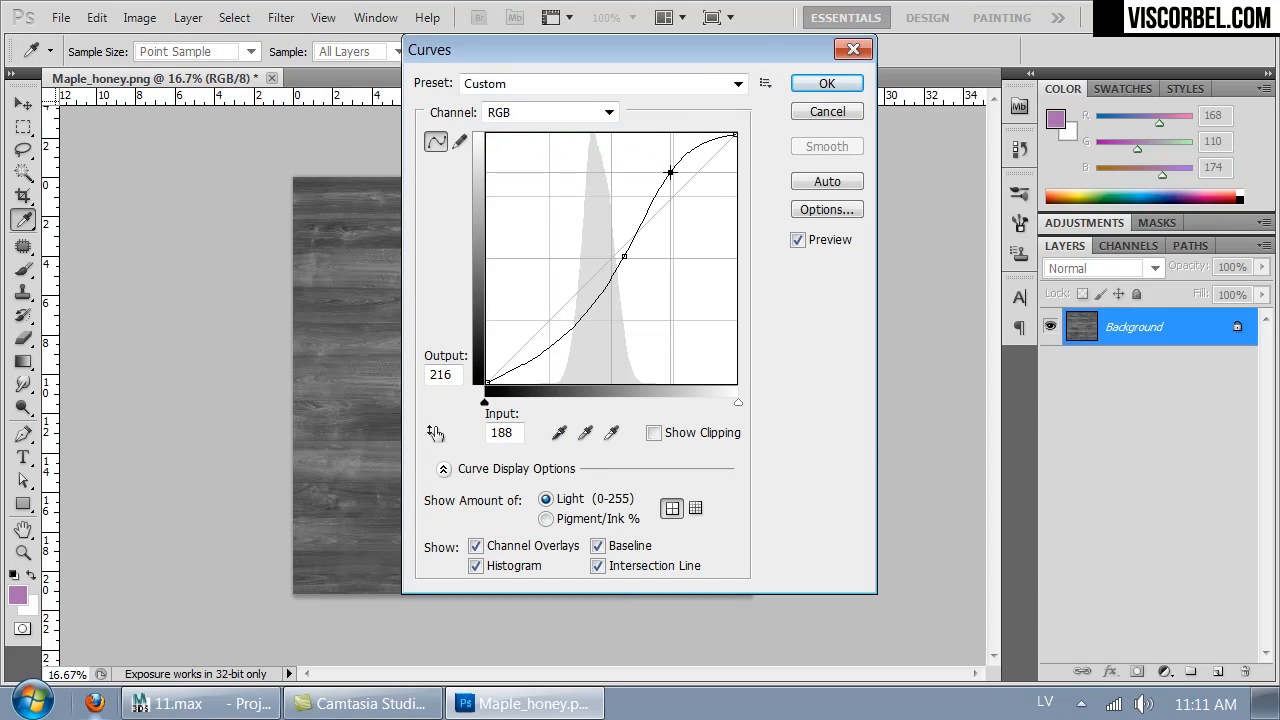
{"action": "left_click_drag", "start_coordinate": [628, 258], "coordinate": [590, 251]}
{"action": "left_click_drag", "start_coordinate": [668, 173], "coordinate": [657, 158]}
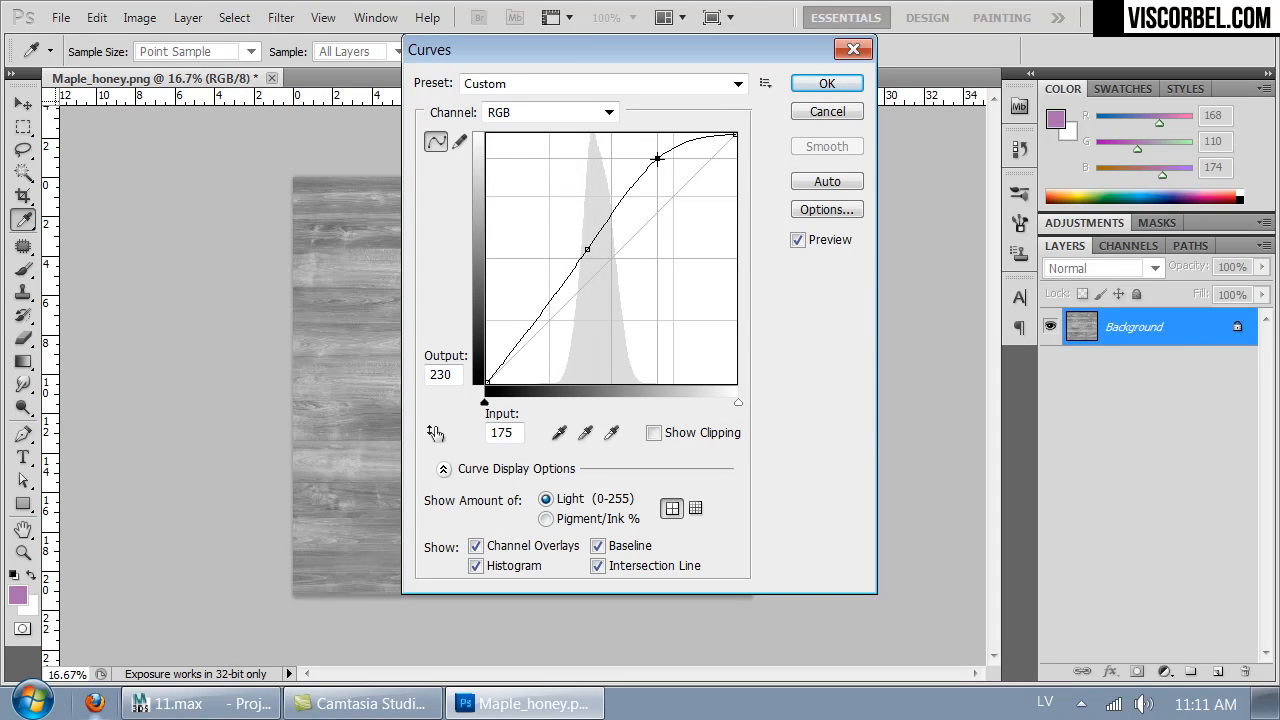
{"action": "left_click", "coordinate": [825, 83]}
- Save the adjusted image as Maple_honey_refl.png in the textures folder
{"action": "key", "text": "ctrl+shift+s"}
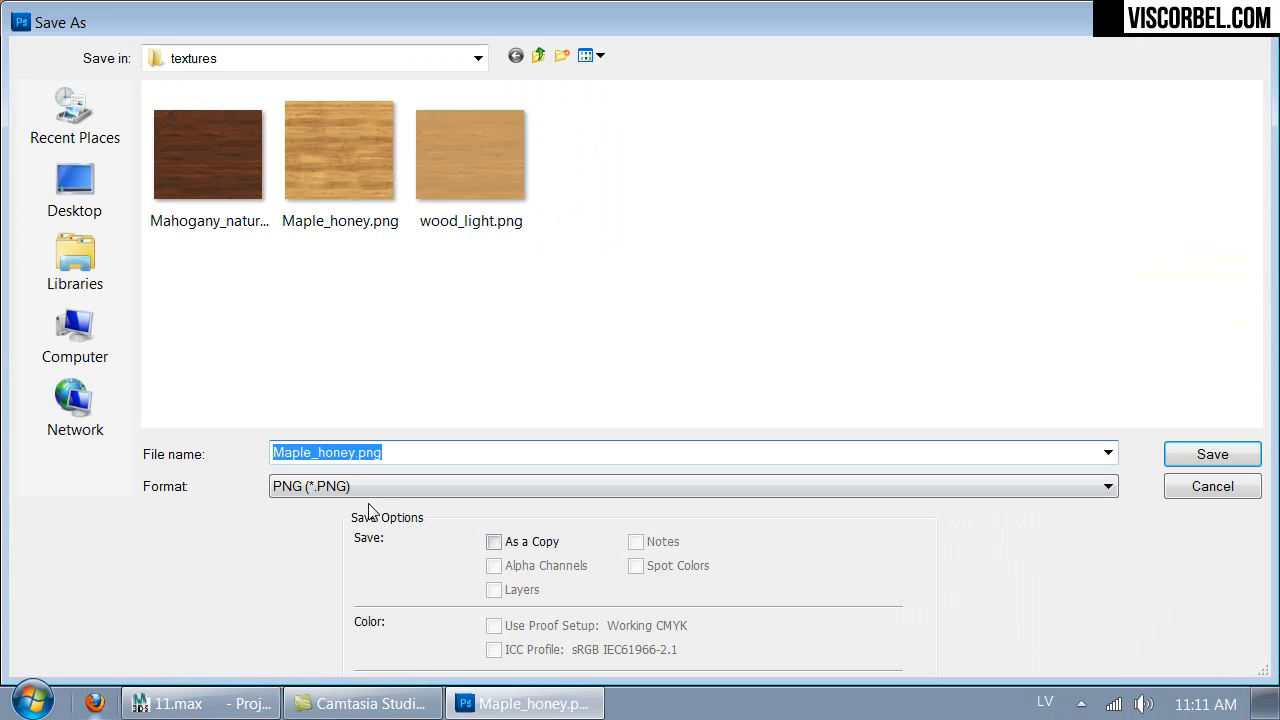
{"action": "left_click", "coordinate": [356, 458]}
{"action": "type", "text": "_"}
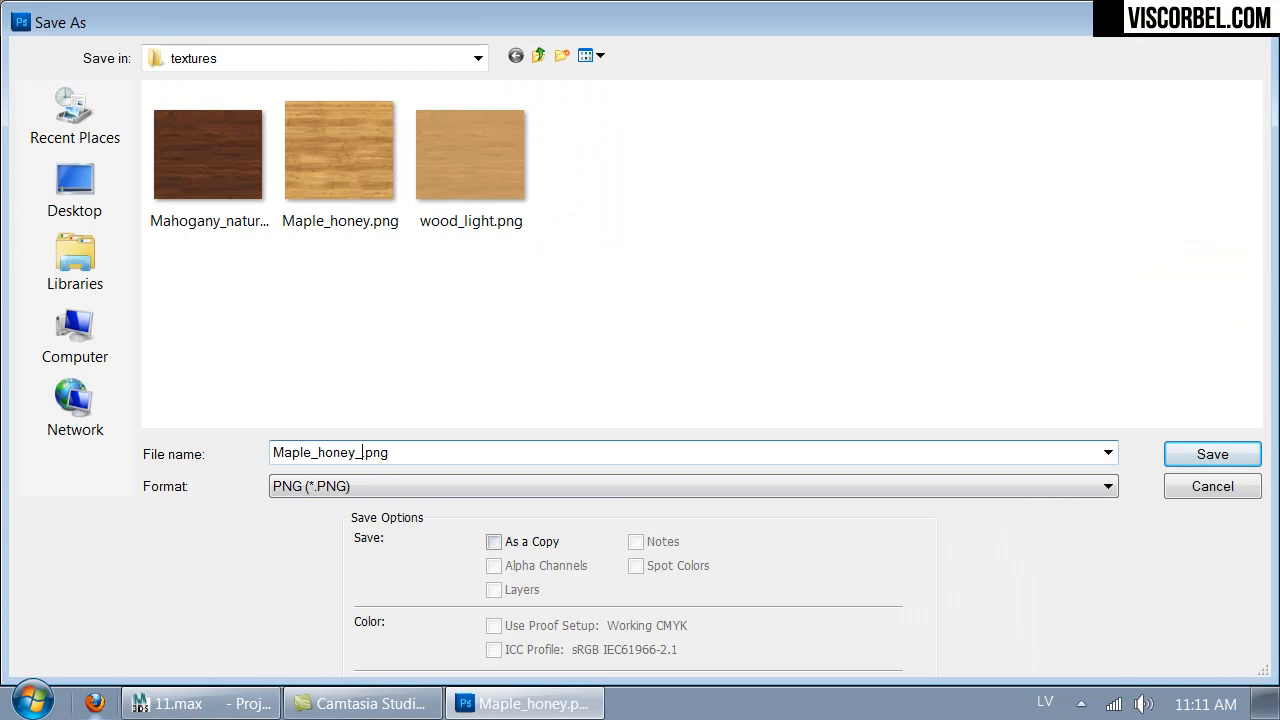
{"action": "type", "text": "ref"}
{"action": "key", "text": "Return"}
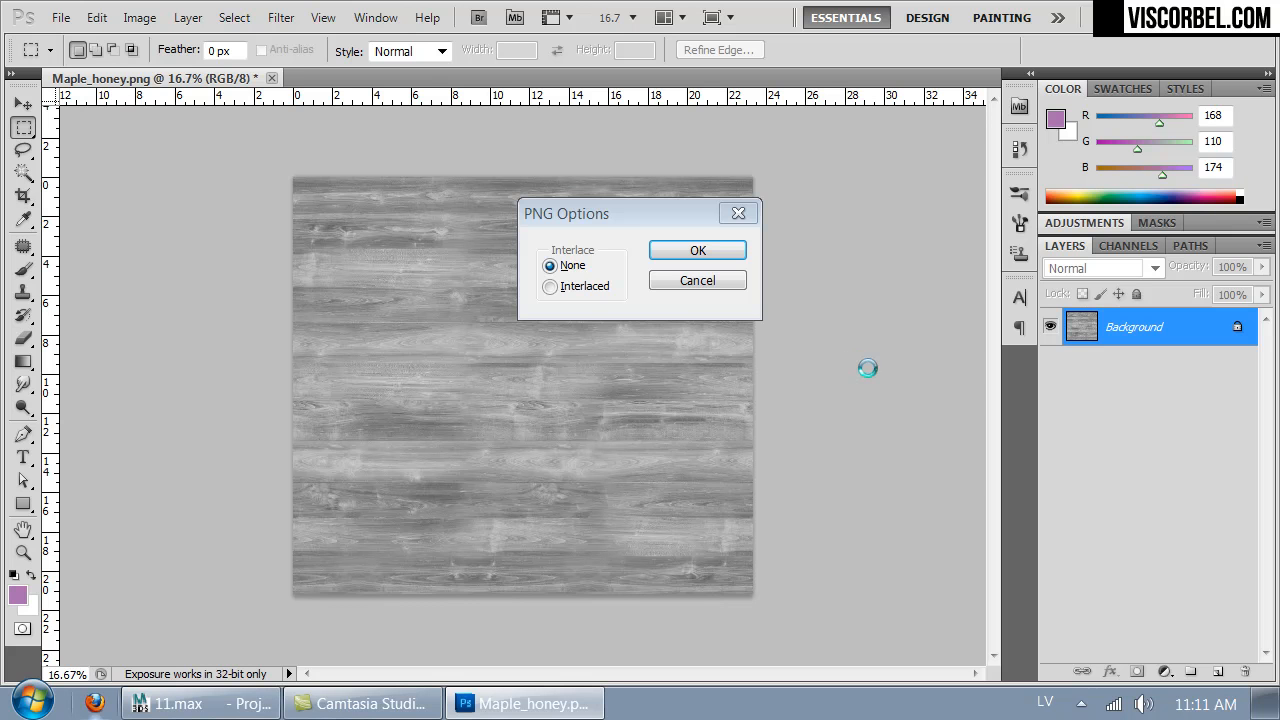
- Undo the curves and invert adjustments, and apply a High Pass filter with a 5.5-pixel radius to the desaturated wood
{"action": "key", "text": "ctrl+alt+z"}
{"action": "key", "text": "ctrl+alt+z"}
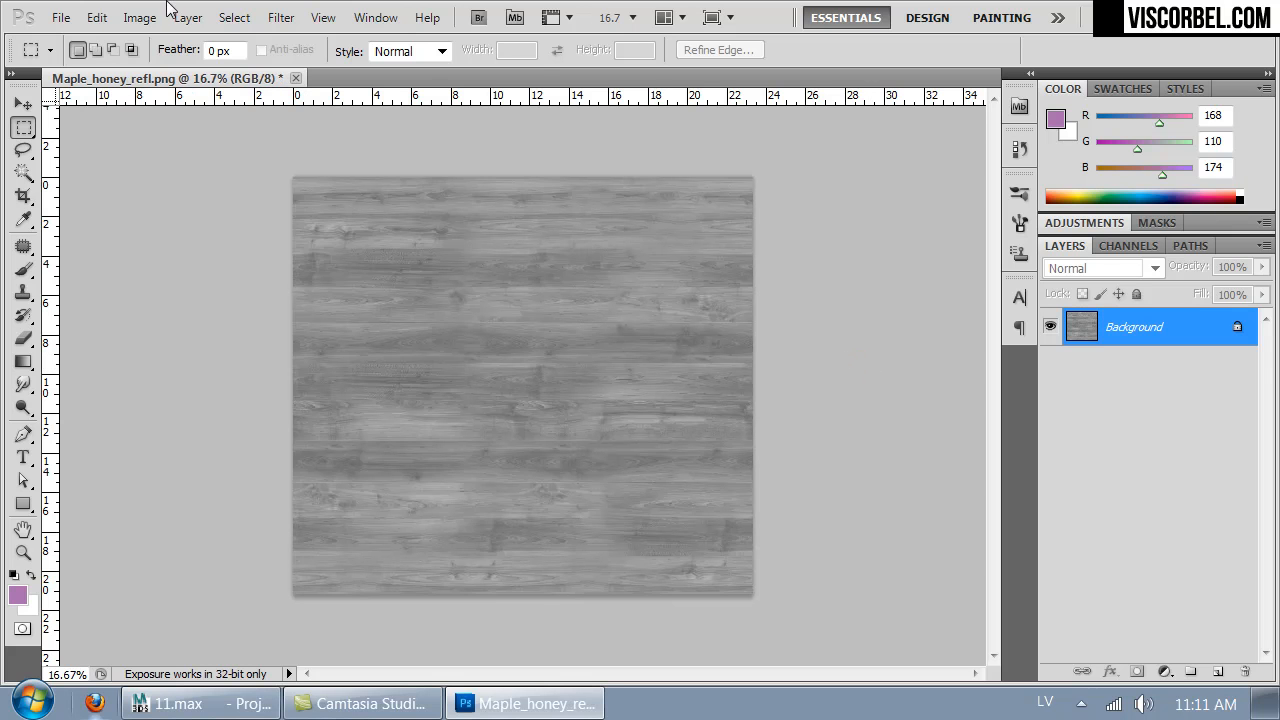
{"action": "left_click", "coordinate": [283, 22]}
{"action": "mouse_move", "coordinate": [414, 513]}
{"action": "left_click", "coordinate": [204, 534]}
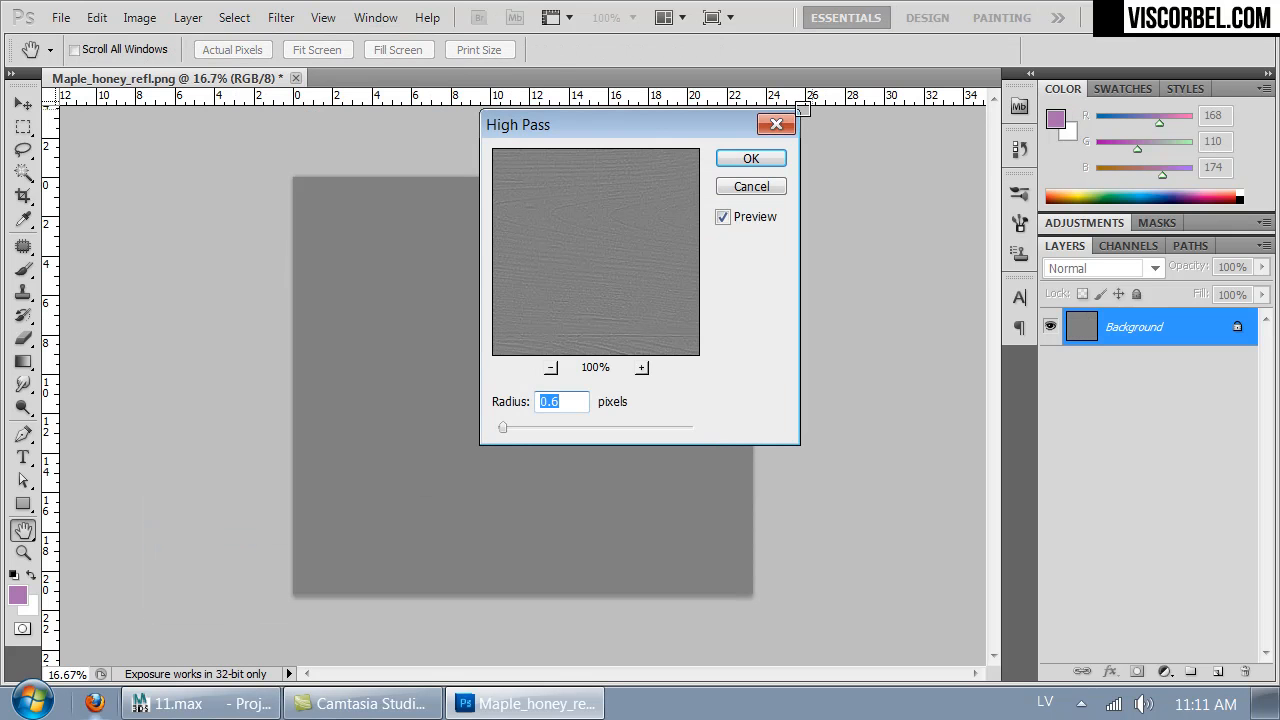
{"action": "left_click_drag", "start_coordinate": [637, 194], "coordinate": [582, 342]}
{"action": "left_click", "coordinate": [650, 191]}
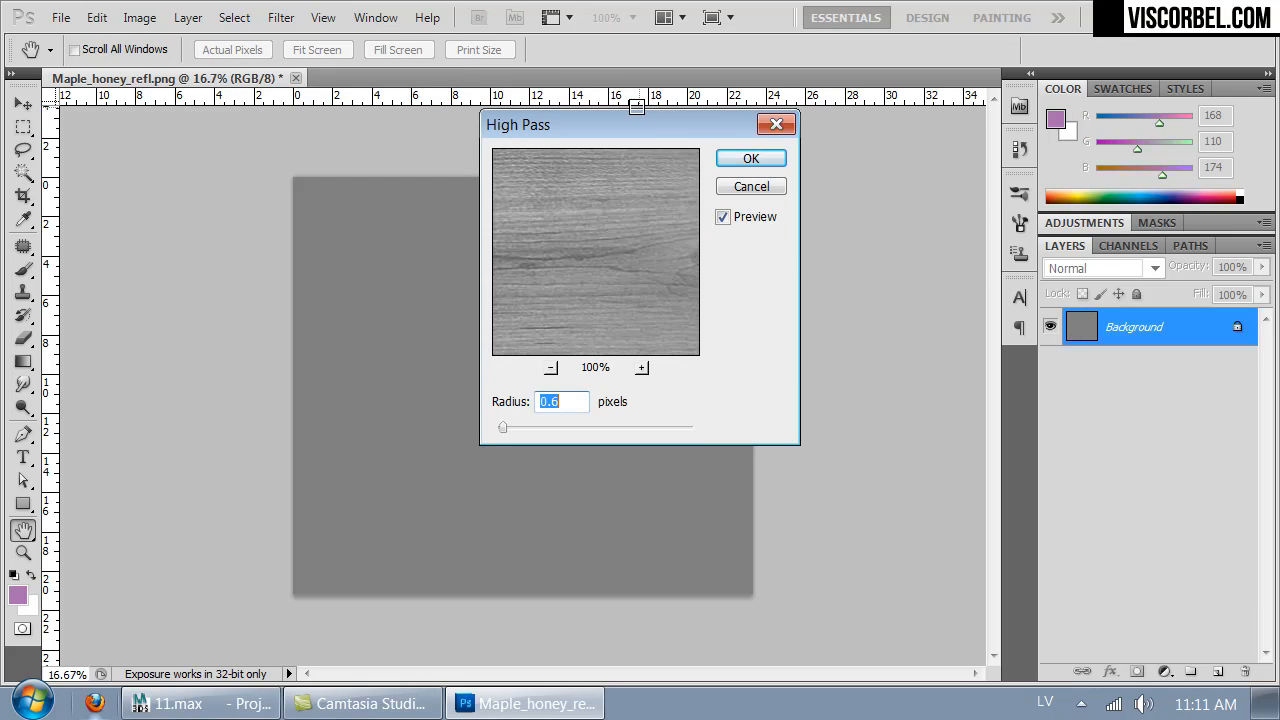
{"action": "left_click_drag", "start_coordinate": [627, 130], "coordinate": [864, 137]}
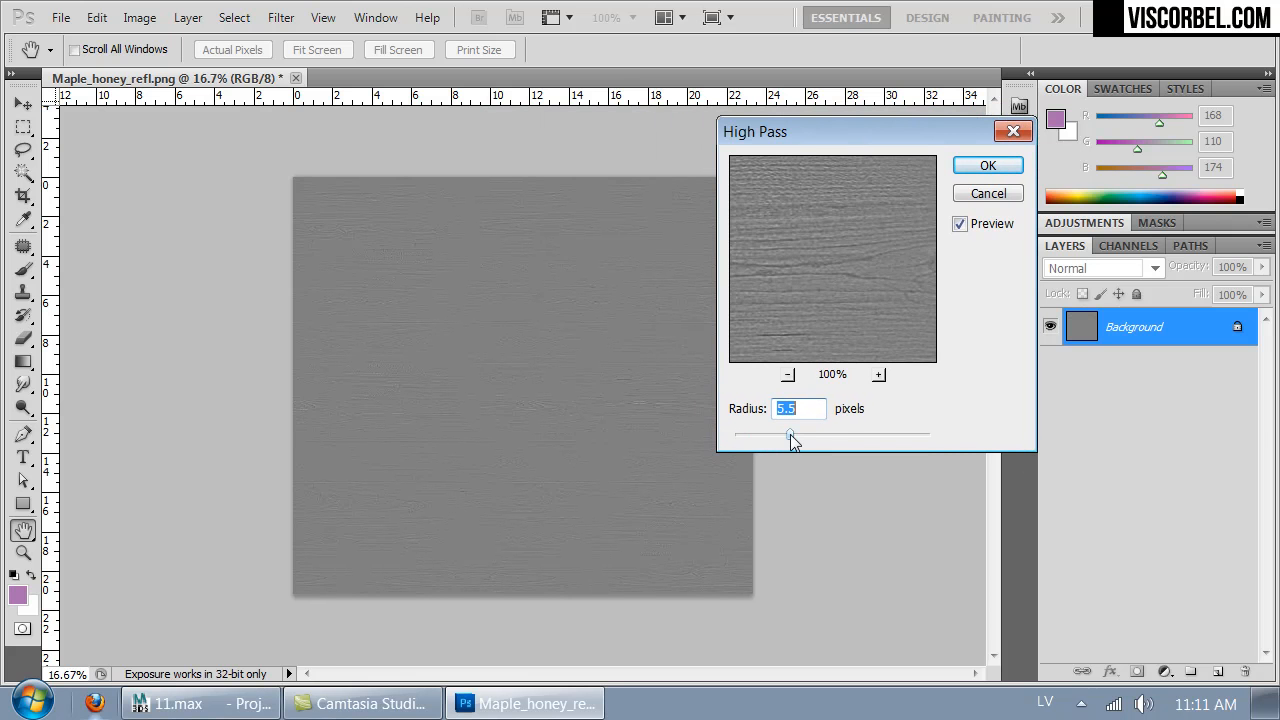
{"action": "left_click_drag", "start_coordinate": [914, 266], "coordinate": [731, 311]}
{"action": "left_click_drag", "start_coordinate": [830, 275], "coordinate": [694, 254]}
{"action": "left_click", "coordinate": [862, 258]}
{"action": "left_click", "coordinate": [1002, 168]}
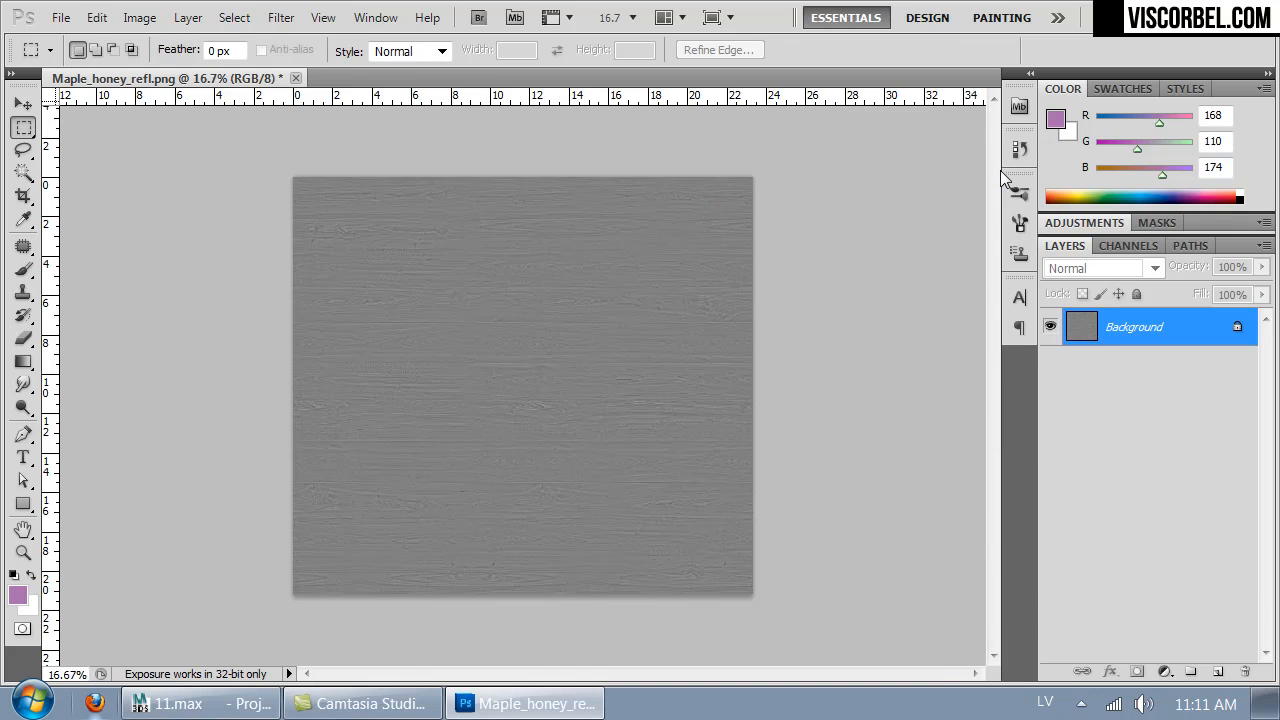
- Brighten the high-pass image with a raised RGB curve, placing its upper point at input 195, output 226
{"action": "key", "text": "ctrl+1"}
{"action": "key", "text": "ctrl+minus"}
{"action": "key", "text": "ctrl+minus"}
{"action": "key", "text": "ctrl+minus"}
{"action": "key", "text": "ctrl+minus"}
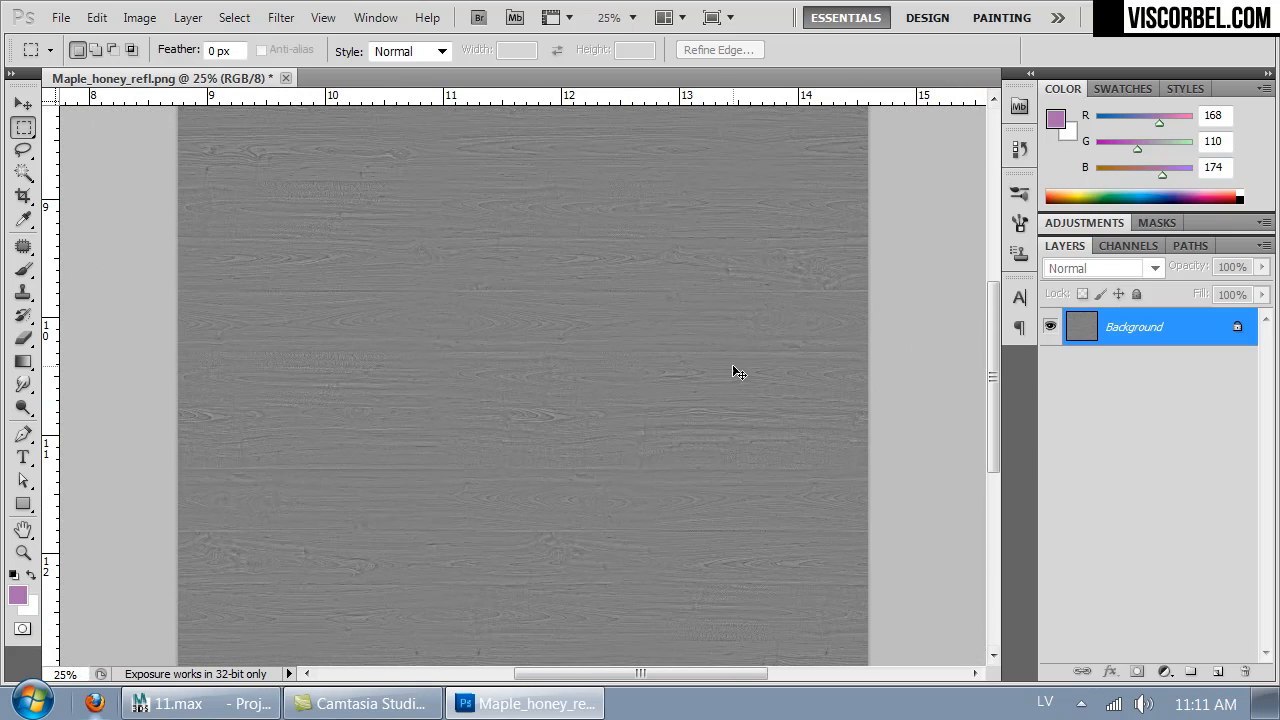
{"action": "left_click", "coordinate": [139, 17]}
{"action": "mouse_move", "coordinate": [191, 77]}
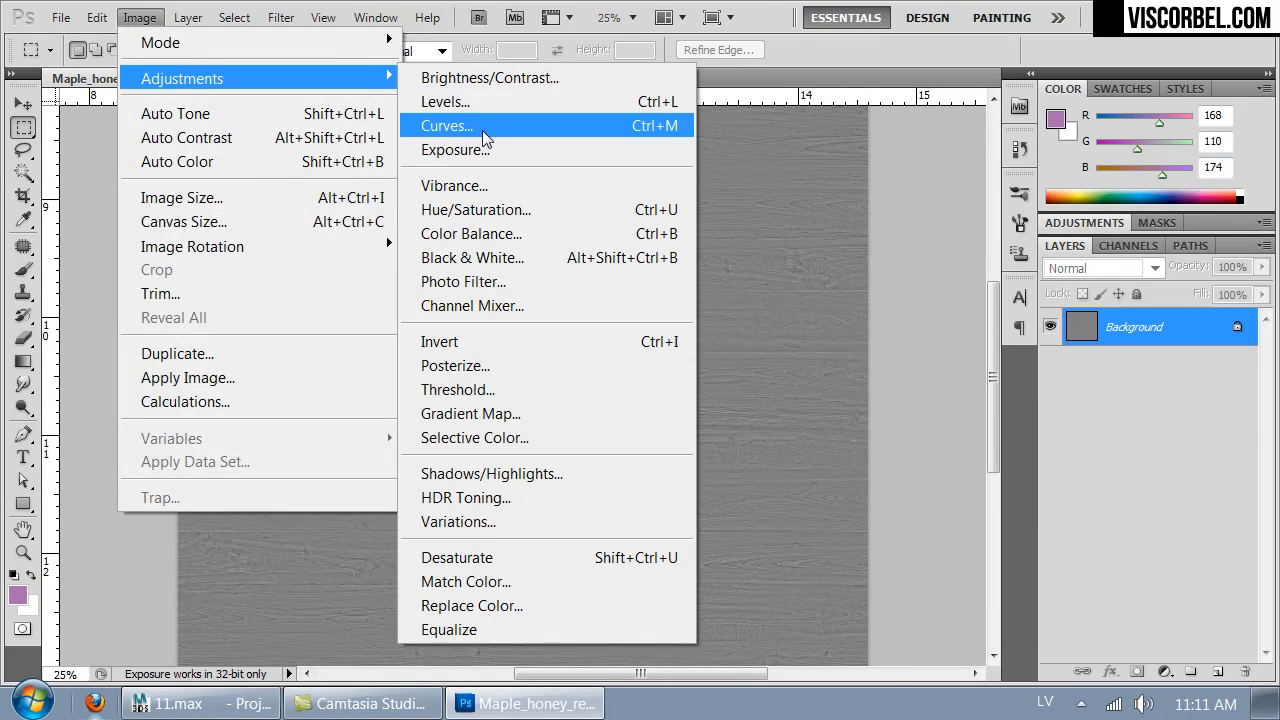
{"action": "left_click", "coordinate": [443, 123]}
{"action": "left_click_drag", "start_coordinate": [622, 248], "coordinate": [622, 229]}
{"action": "left_click_drag", "start_coordinate": [686, 177], "coordinate": [677, 161]}
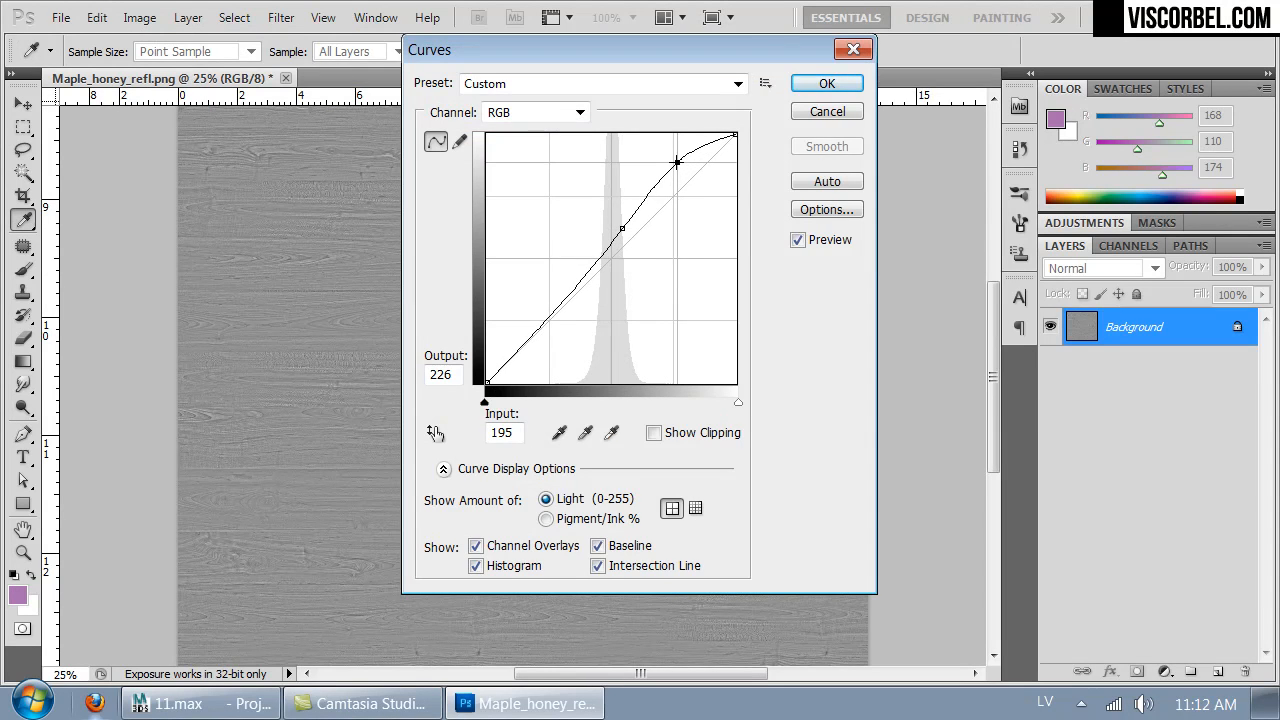
{"action": "left_click", "coordinate": [827, 83]}
- Check the wood grain up close and save the image as Maple_honey_bump.png in the textures folder without interlacing
{"action": "key", "text": "m"}
{"action": "key", "text": "ctrl+1"}
{"action": "key", "text": "ctrl+minus"}
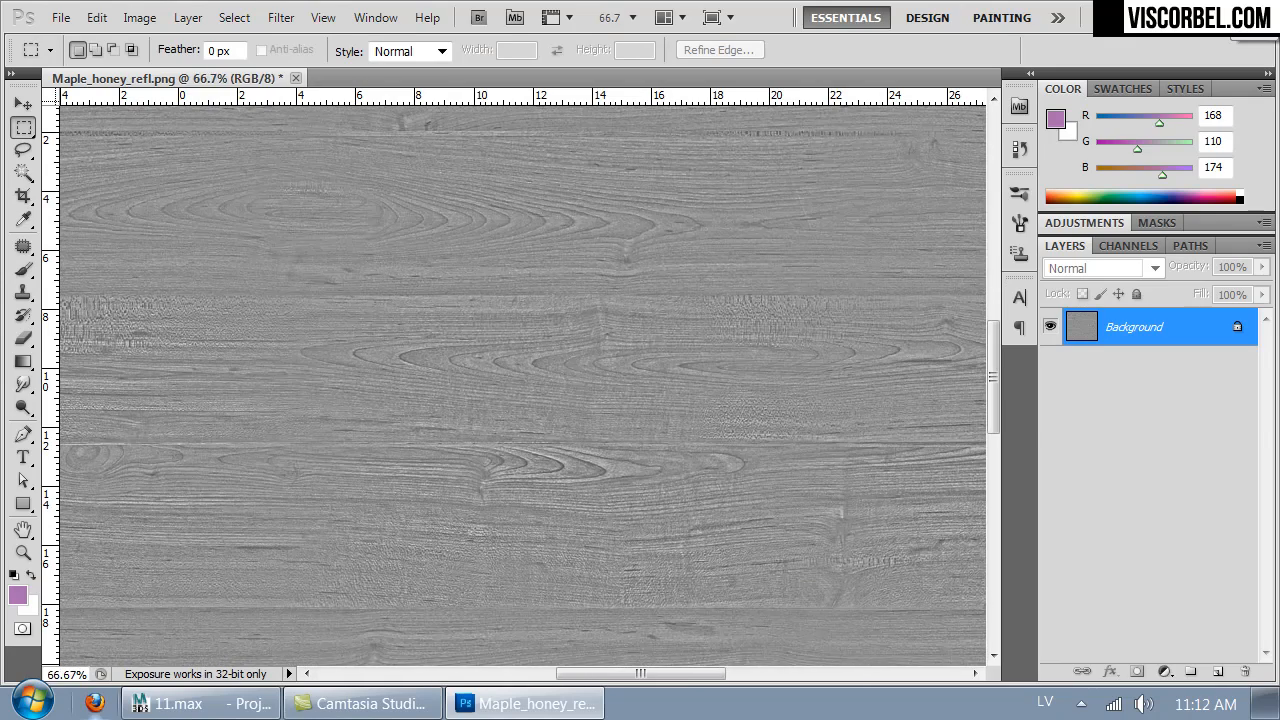
{"action": "key", "text": "ctrl+minus"}
{"action": "key", "text": "ctrl+minus"}
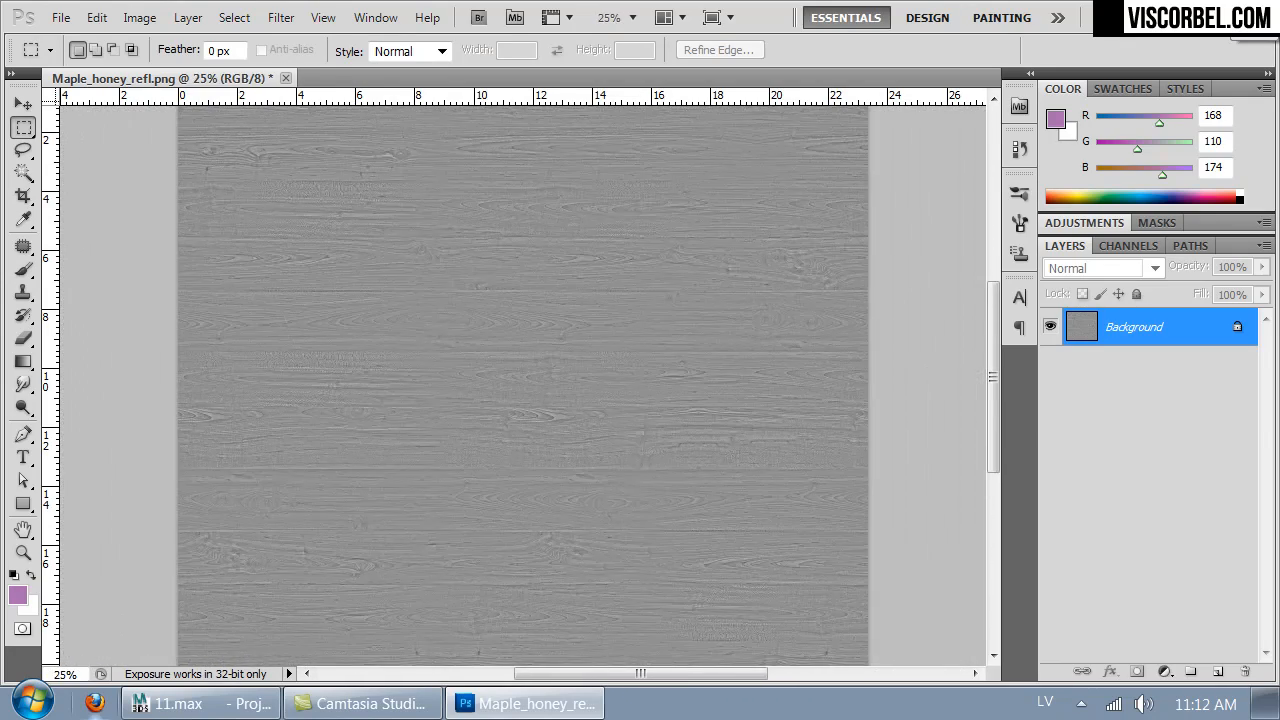
{"action": "key", "text": "ctrl+shift+s"}
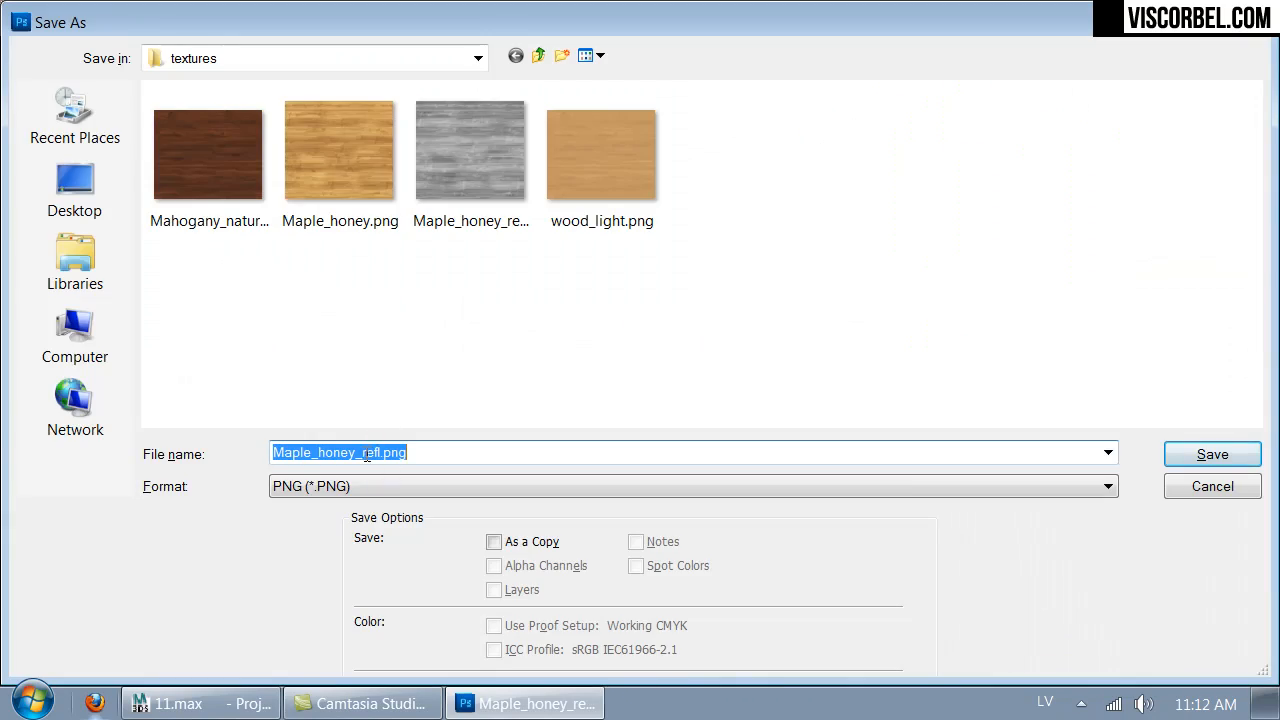
{"action": "left_click", "coordinate": [362, 452]}
{"action": "type", "text": "b"}
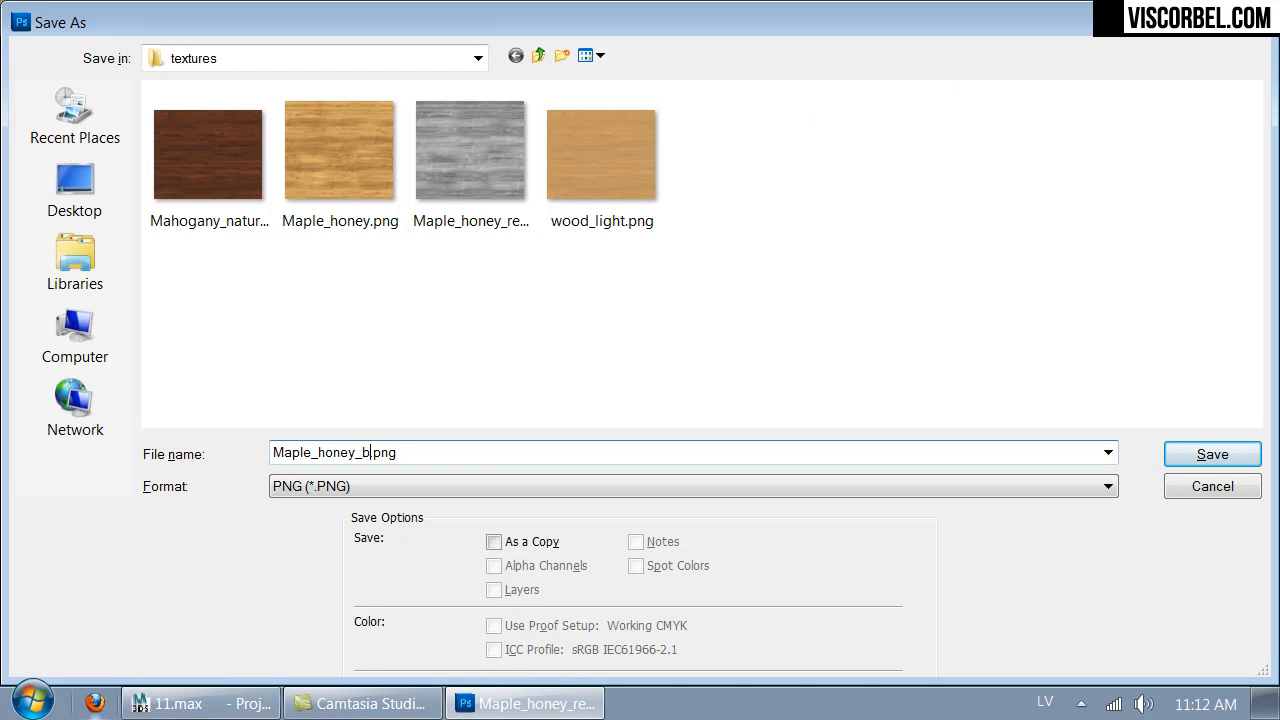
{"action": "type", "text": "p"}
{"action": "key", "text": "Return"}
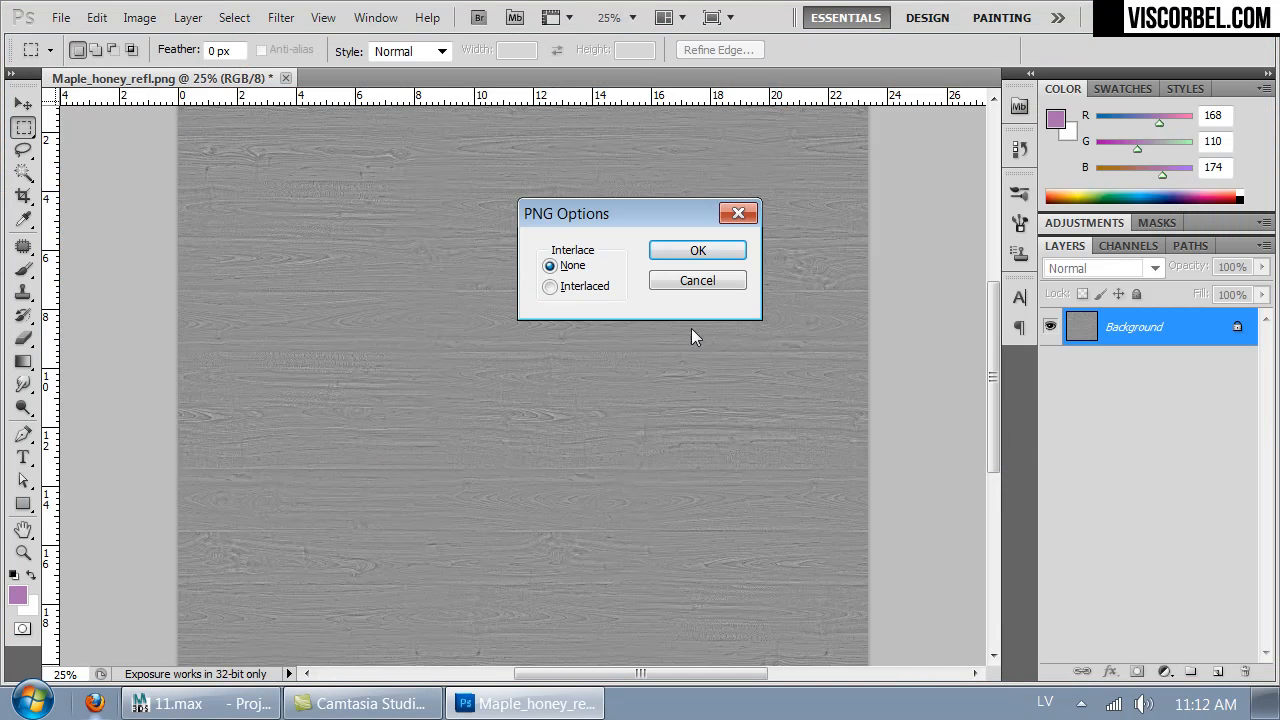
{"action": "left_click", "coordinate": [698, 250]}
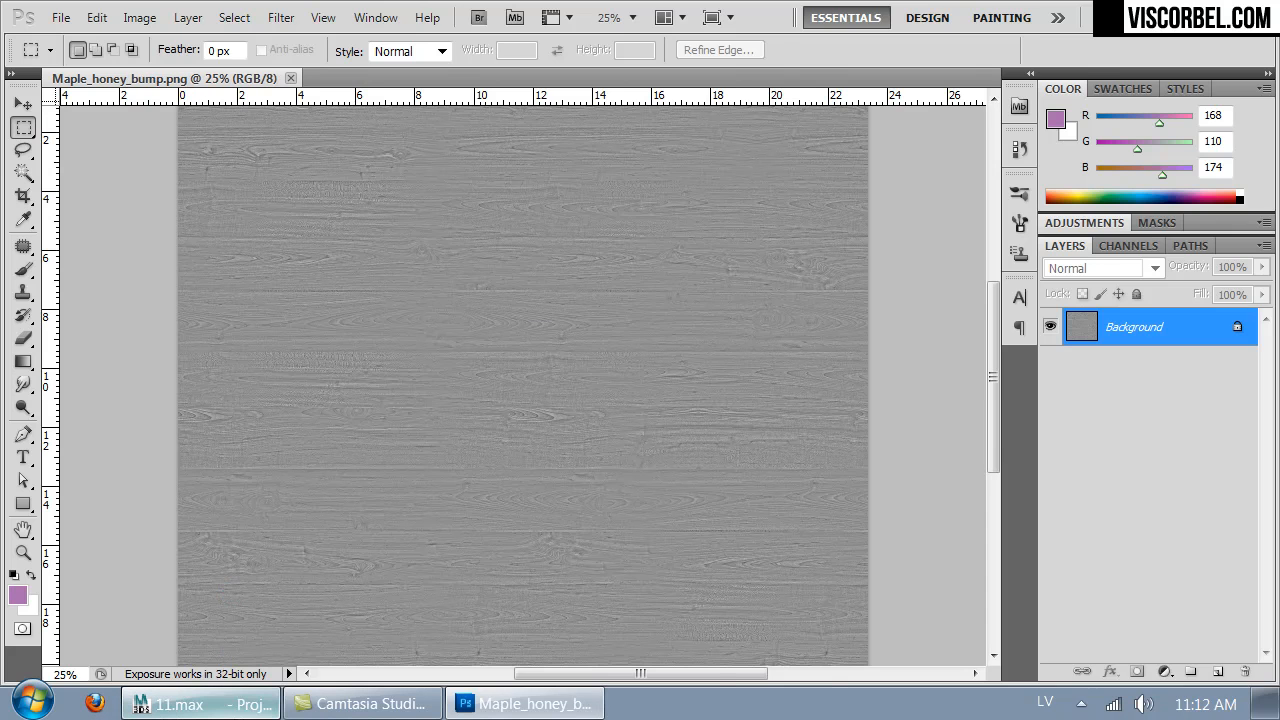
- Switch to 3ds Max, replace the Wood material's reflect bitmap with Maple_honey_refl.png, and open an enlarged preview of the material
{"action": "left_click", "coordinate": [205, 703]}
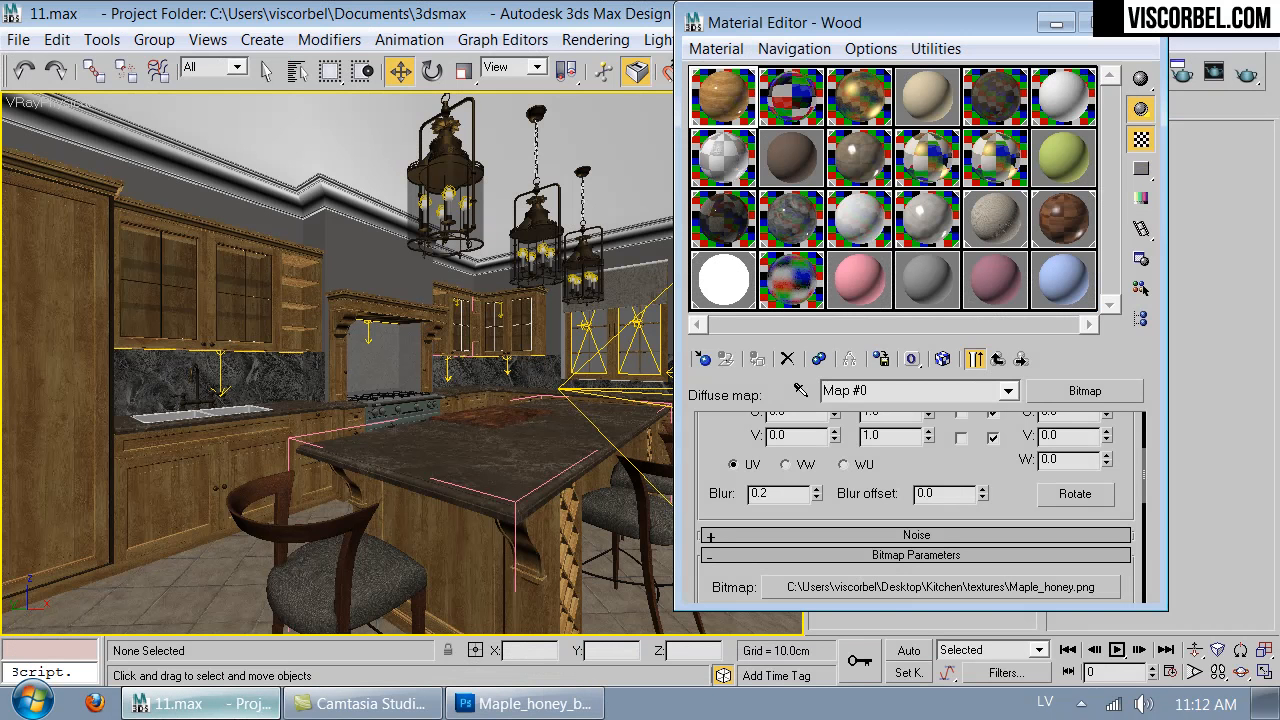
{"action": "left_click", "coordinate": [997, 358]}
{"action": "left_click", "coordinate": [955, 552]}
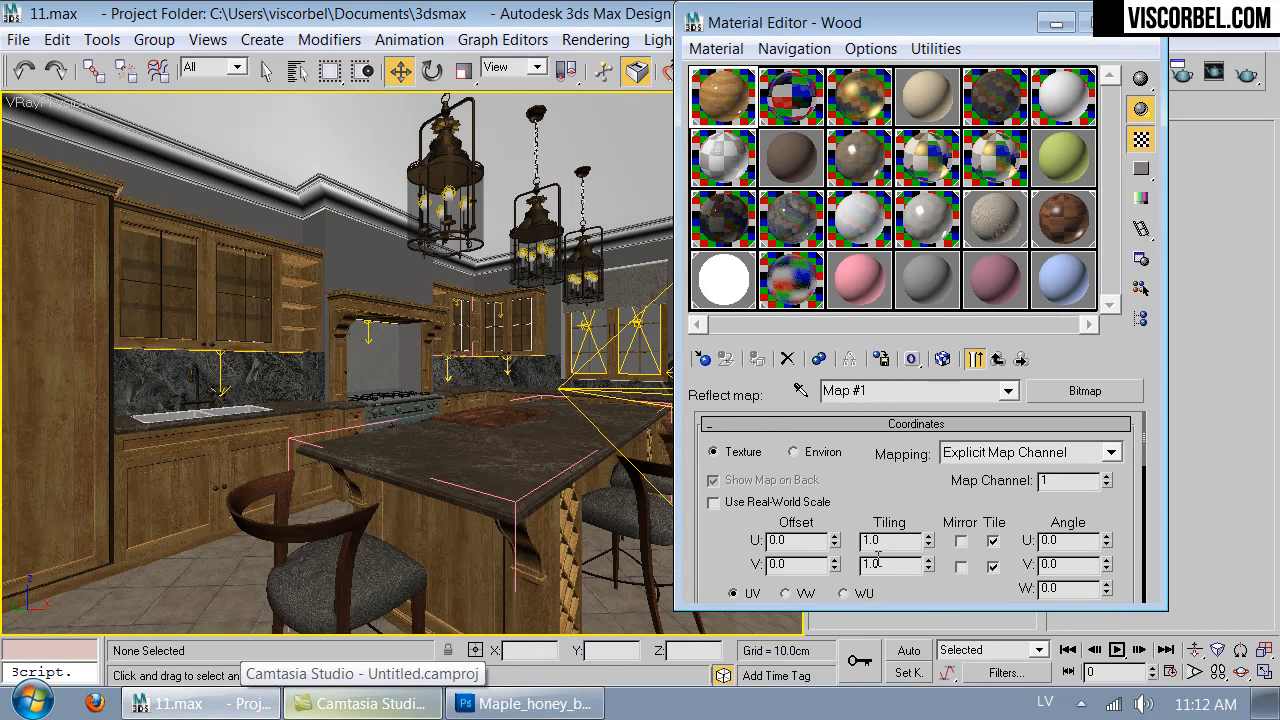
{"action": "scroll", "coordinate": [925, 593], "scroll_direction": "down", "scroll_amount": 3}
{"action": "left_click", "coordinate": [935, 578]}
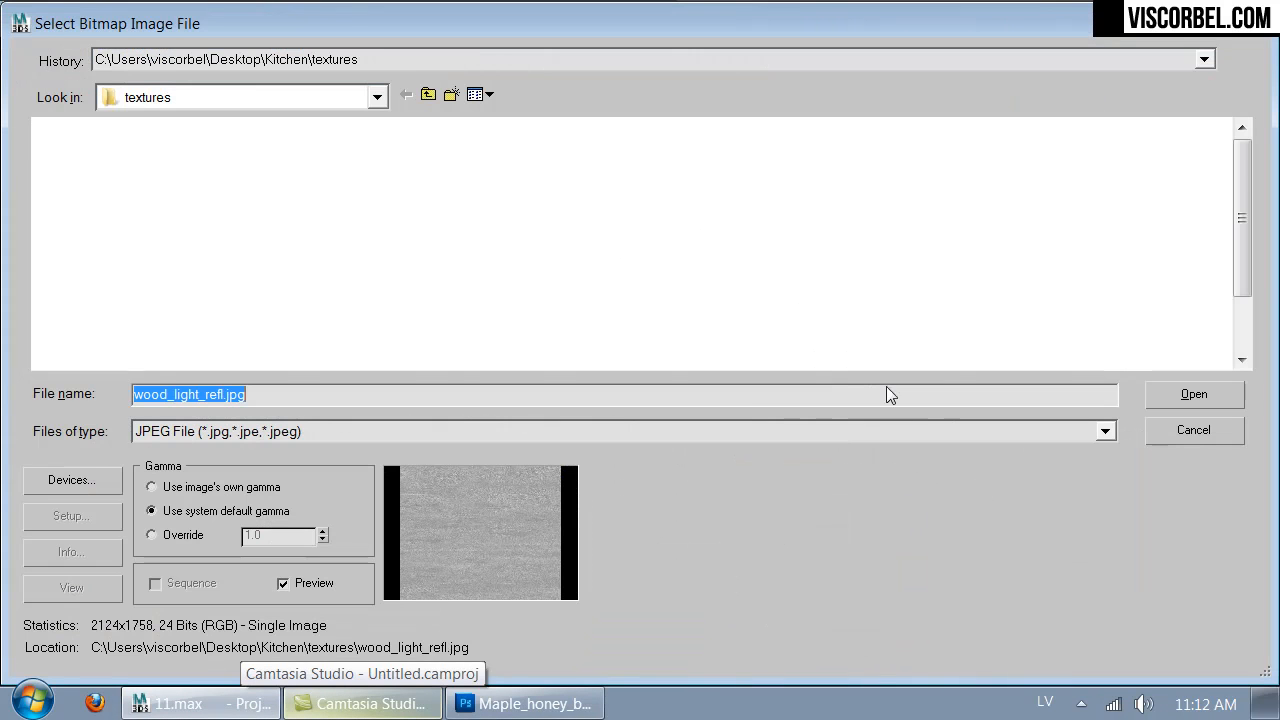
{"action": "mouse_move", "coordinate": [1247, 249]}
{"action": "left_mouse_down"}
{"action": "mouse_move", "coordinate": [1247, 301]}
{"action": "mouse_move", "coordinate": [1247, 250]}
{"action": "left_mouse_up"}
{"action": "left_click", "coordinate": [158, 431]}
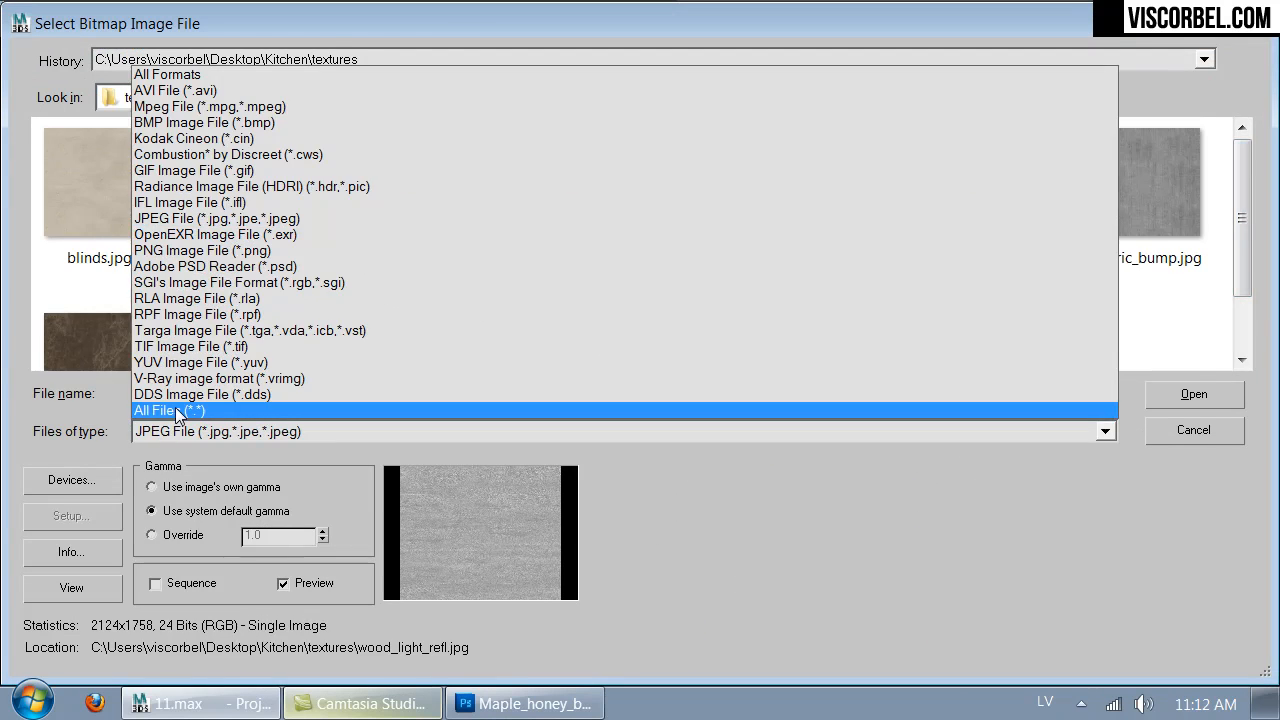
{"action": "left_click", "coordinate": [194, 408]}
{"action": "double_click", "coordinate": [488, 341]}
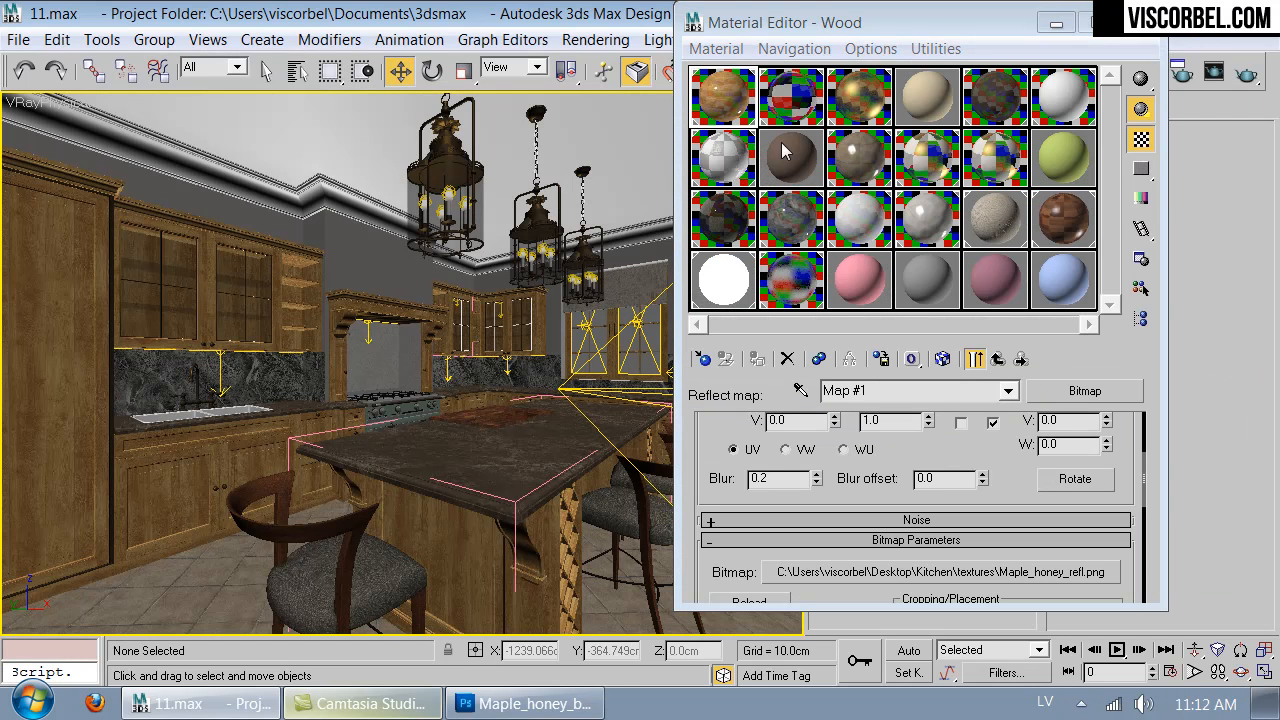
{"action": "double_click", "coordinate": [718, 104]}
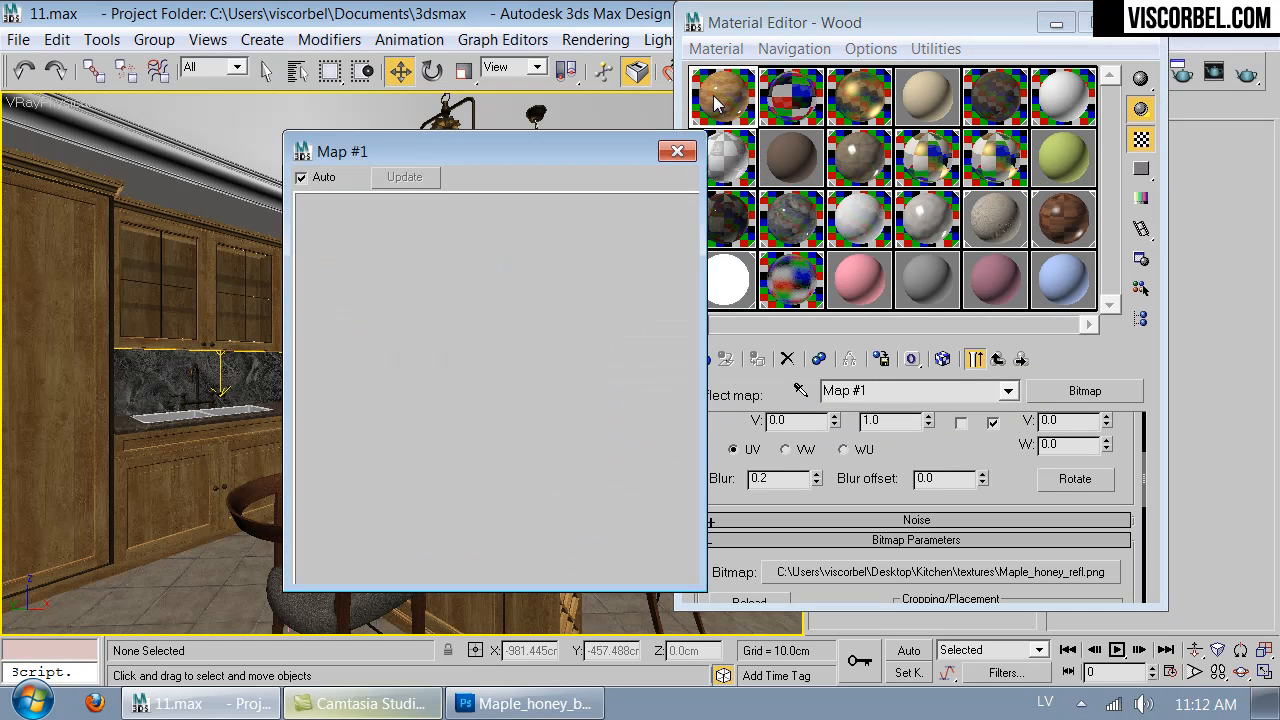
- Replace the Wood material's bump bitmap with Maple_honey_bump.png from the textures folder, listing all file types
{"action": "left_click", "coordinate": [997, 358]}
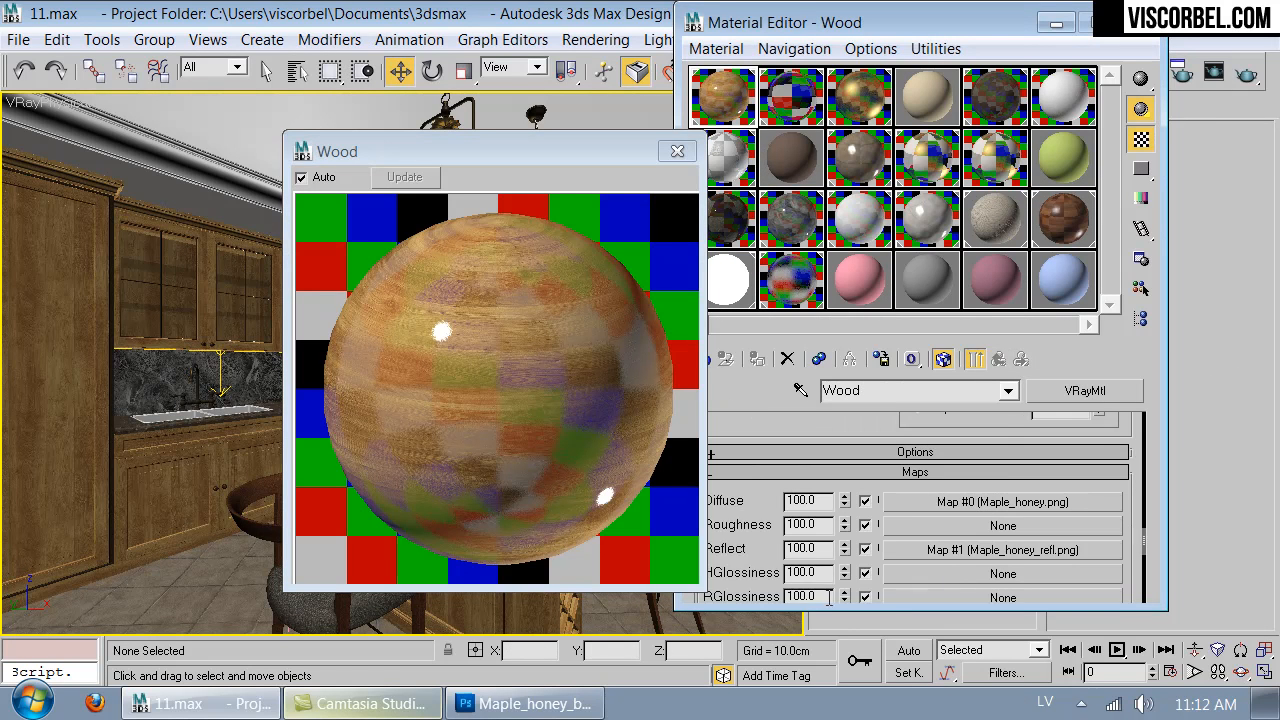
{"action": "scroll", "coordinate": [755, 557], "scroll_direction": "down", "scroll_amount": 5}
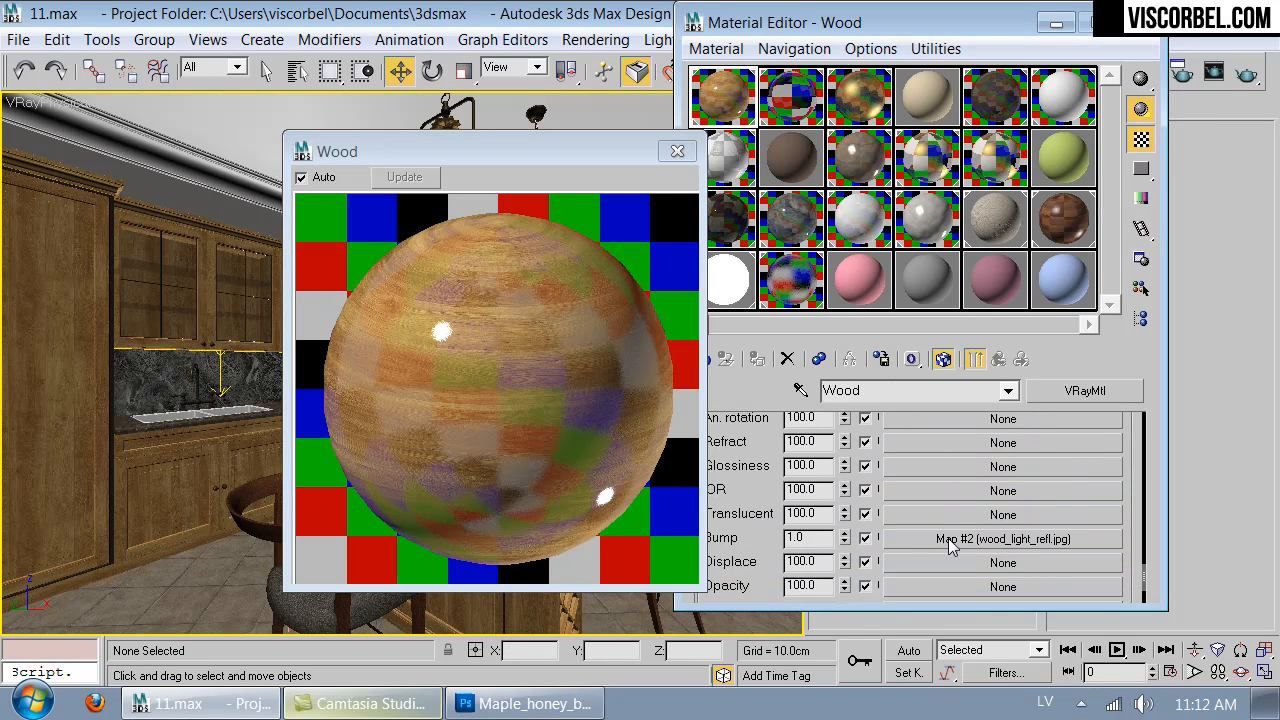
{"action": "left_click", "coordinate": [948, 538]}
{"action": "scroll", "coordinate": [910, 560], "scroll_direction": "down", "scroll_amount": 5}
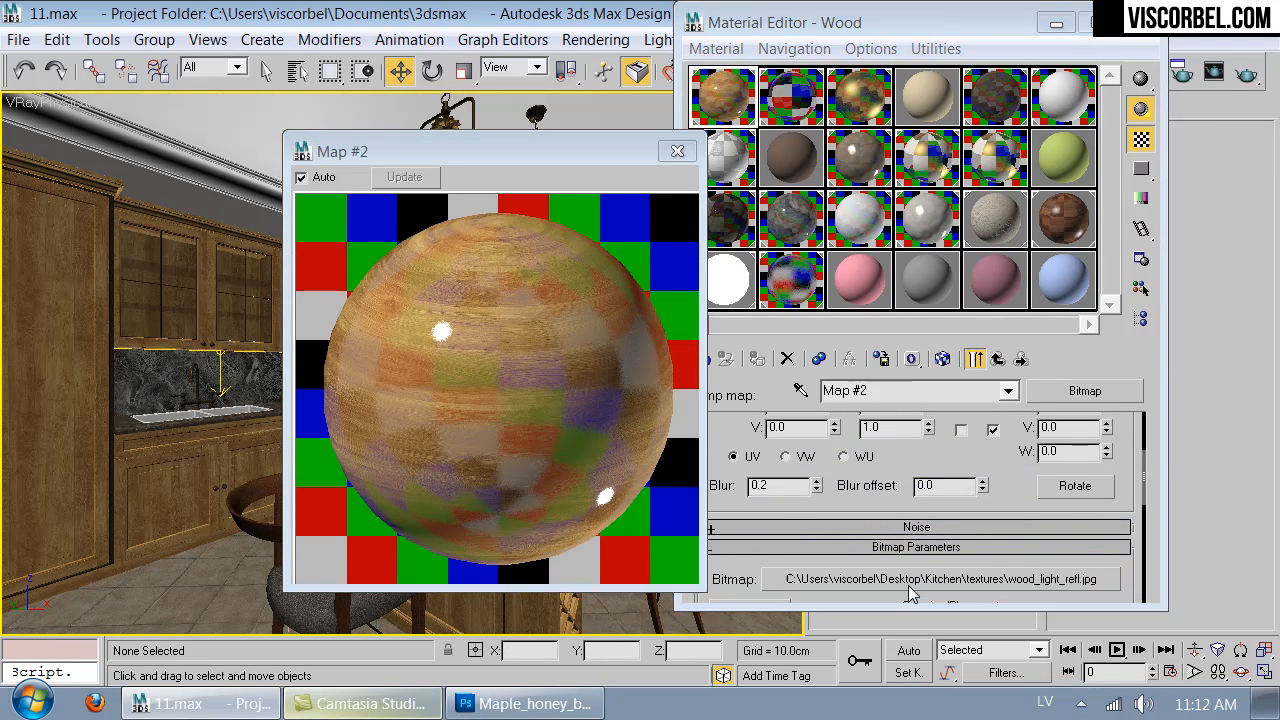
{"action": "left_click", "coordinate": [911, 585]}
{"action": "scroll", "coordinate": [620, 320], "scroll_direction": "down", "scroll_amount": 2}
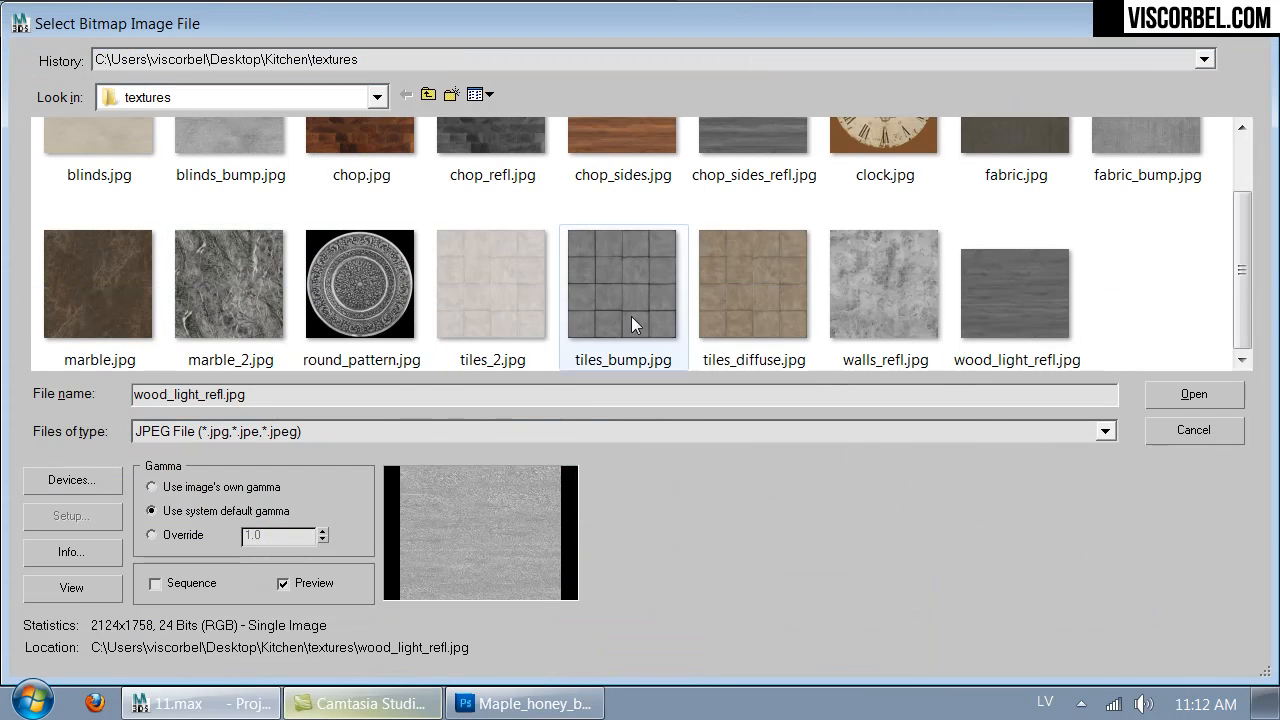
{"action": "left_click", "coordinate": [511, 431]}
{"action": "left_click", "coordinate": [445, 406]}
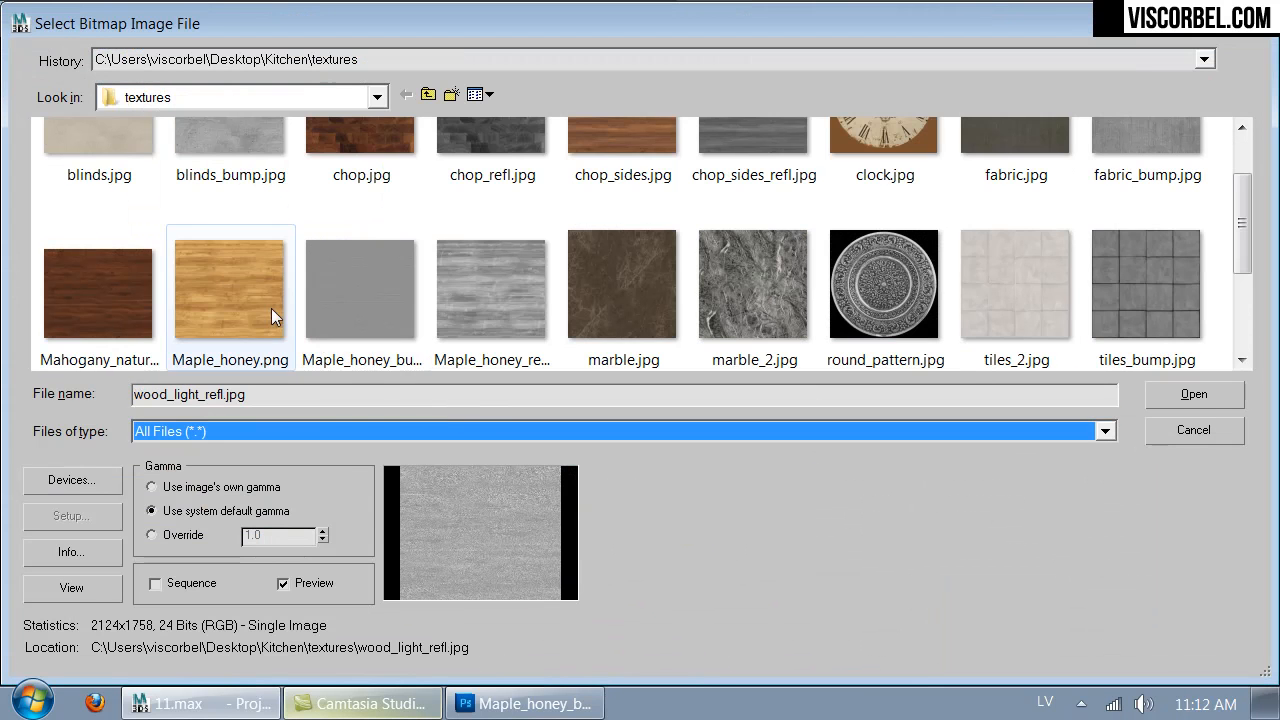
{"action": "double_click", "coordinate": [360, 292]}
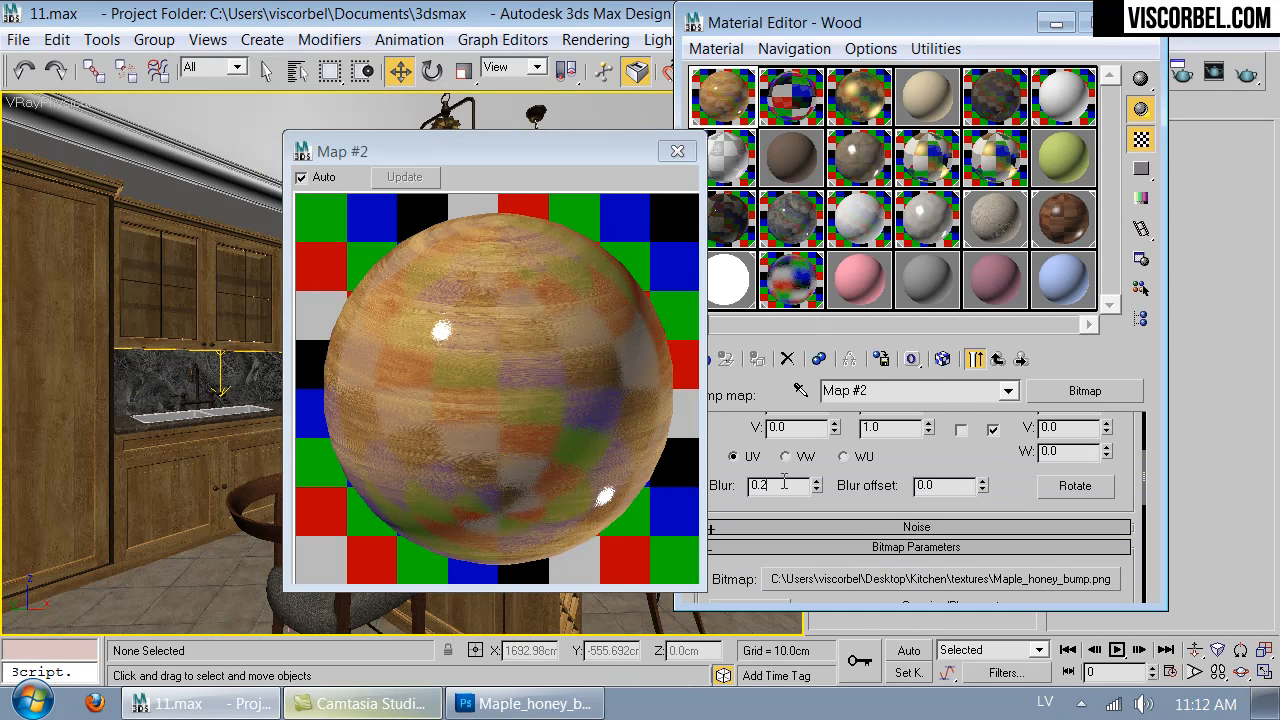
- Return to the Wood material's map list and set the bump amount to 2
{"action": "left_click", "coordinate": [997, 358]}
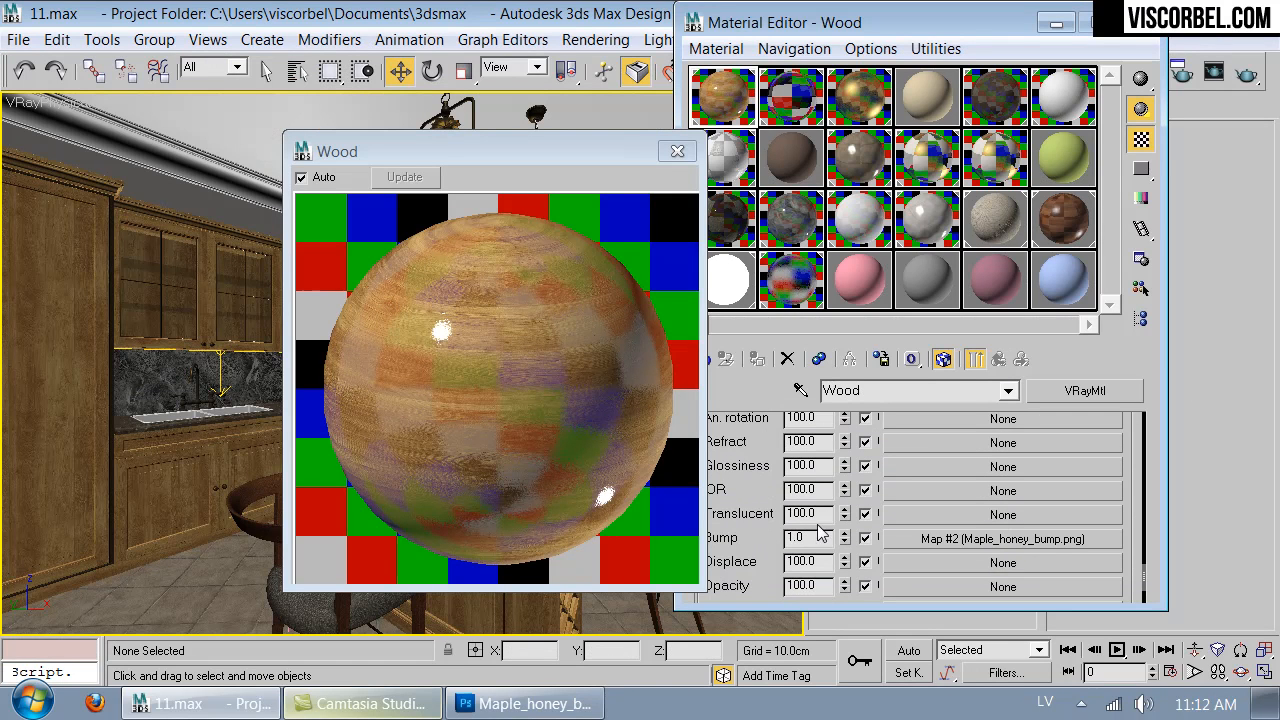
{"action": "type", "text": "2"}
{"action": "key", "text": "Return"}
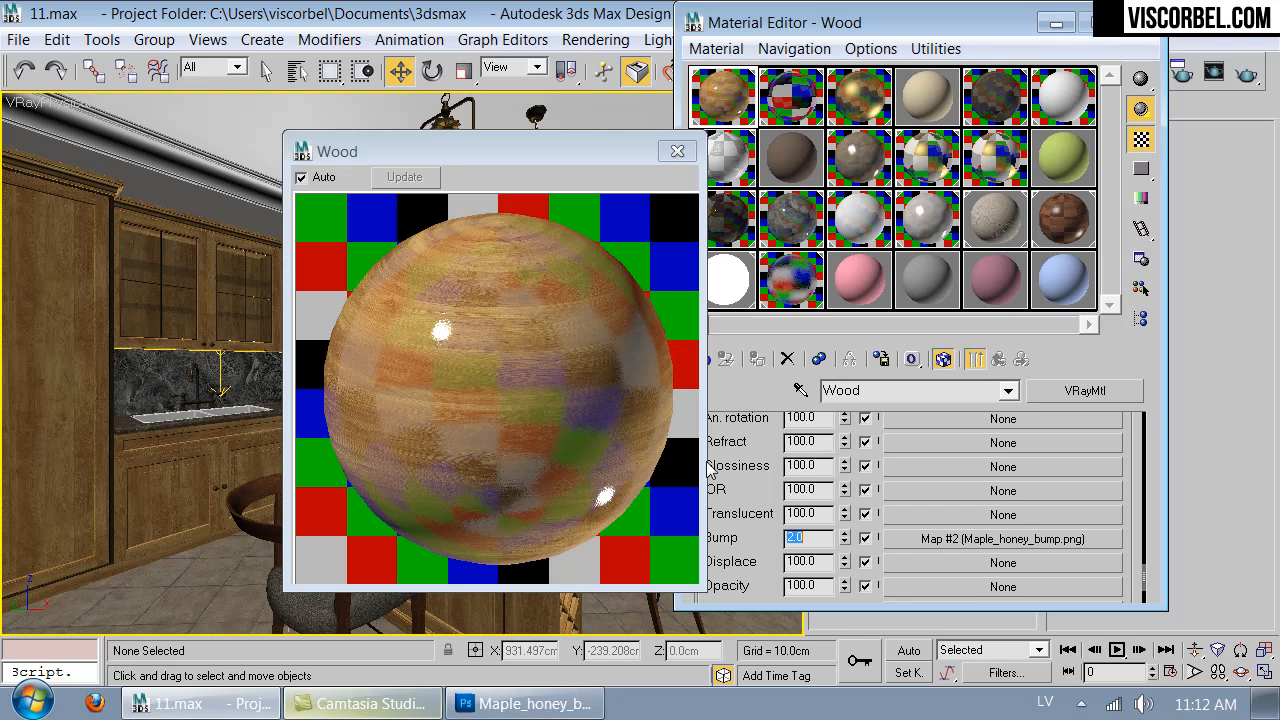
- Copy the Maple_honey_refl.png reflect map and paste it as a copy into the reflection glossiness slot
{"action": "scroll", "coordinate": [748, 455], "scroll_direction": "up", "scroll_amount": 5}
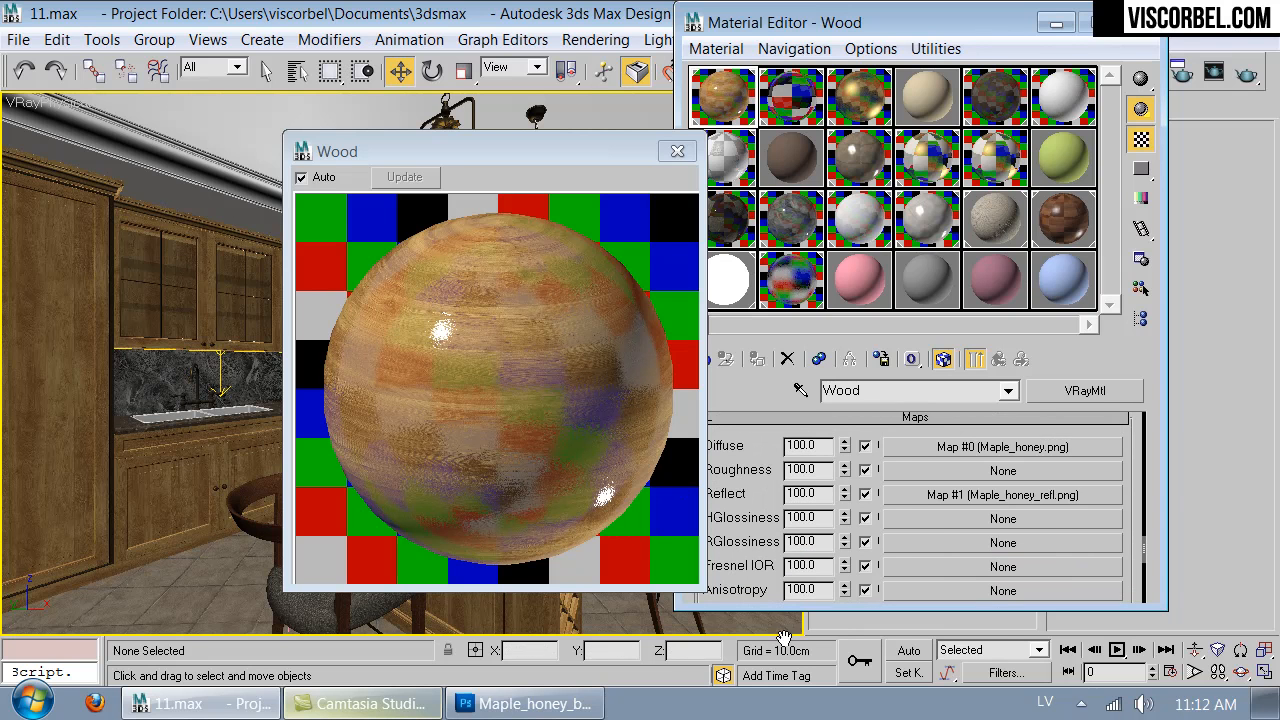
{"action": "right_click", "coordinate": [966, 500]}
{"action": "left_click", "coordinate": [1003, 536]}
{"action": "right_click", "coordinate": [939, 551]}
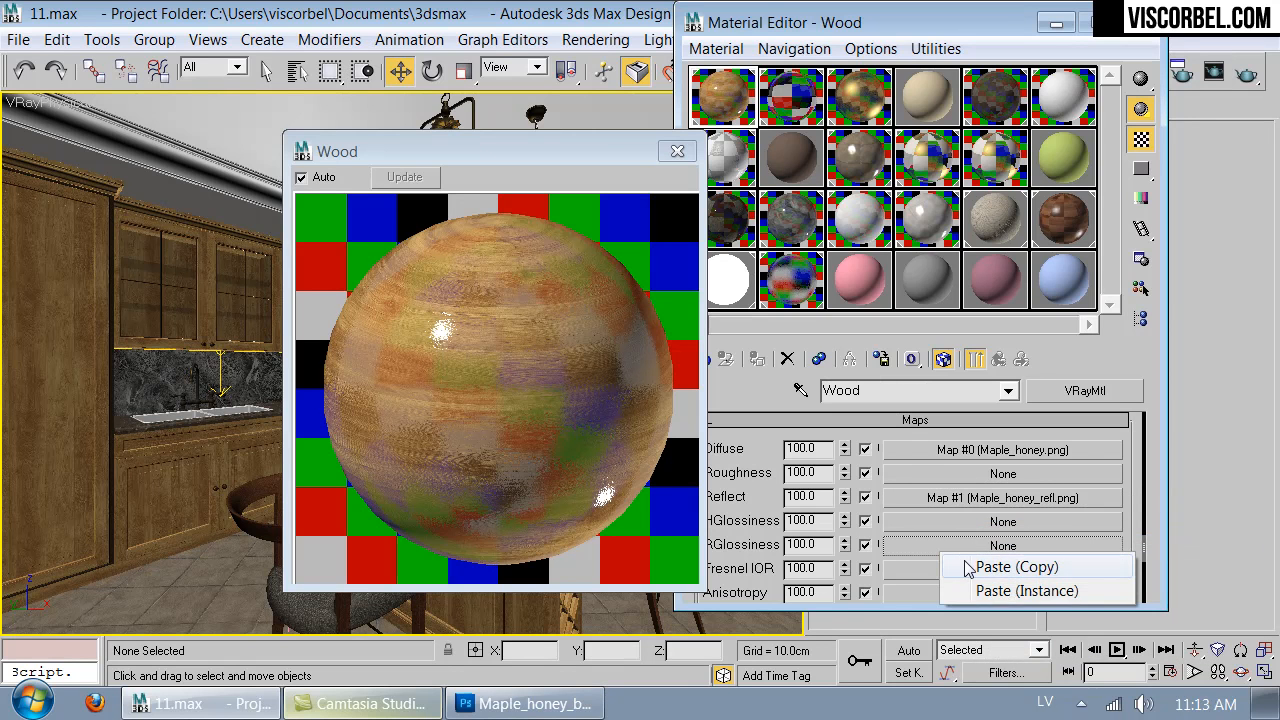
{"action": "left_click", "coordinate": [967, 562]}
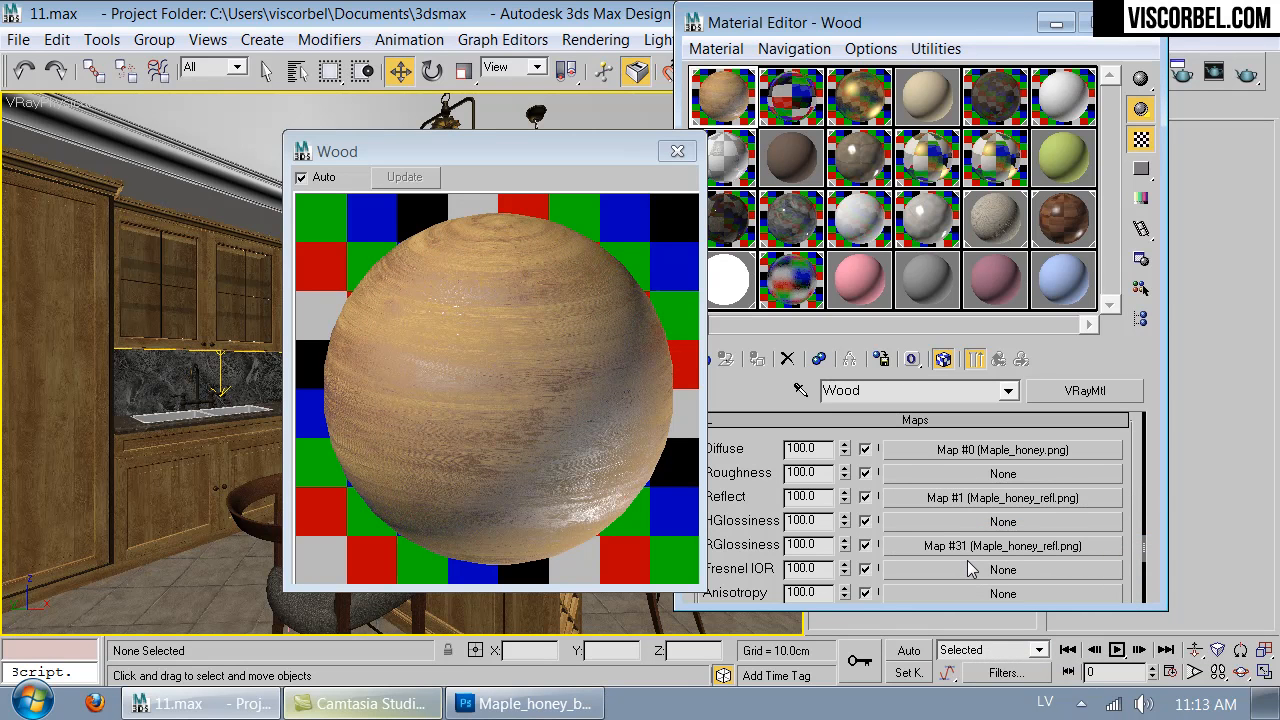
- Try reflection glossiness map amounts of 10 and 15, and set the amount to 20
{"action": "left_click_drag", "start_coordinate": [820, 546], "coordinate": [781, 545]}
{"action": "type", "text": "10"}
{"action": "key", "text": "Return"}
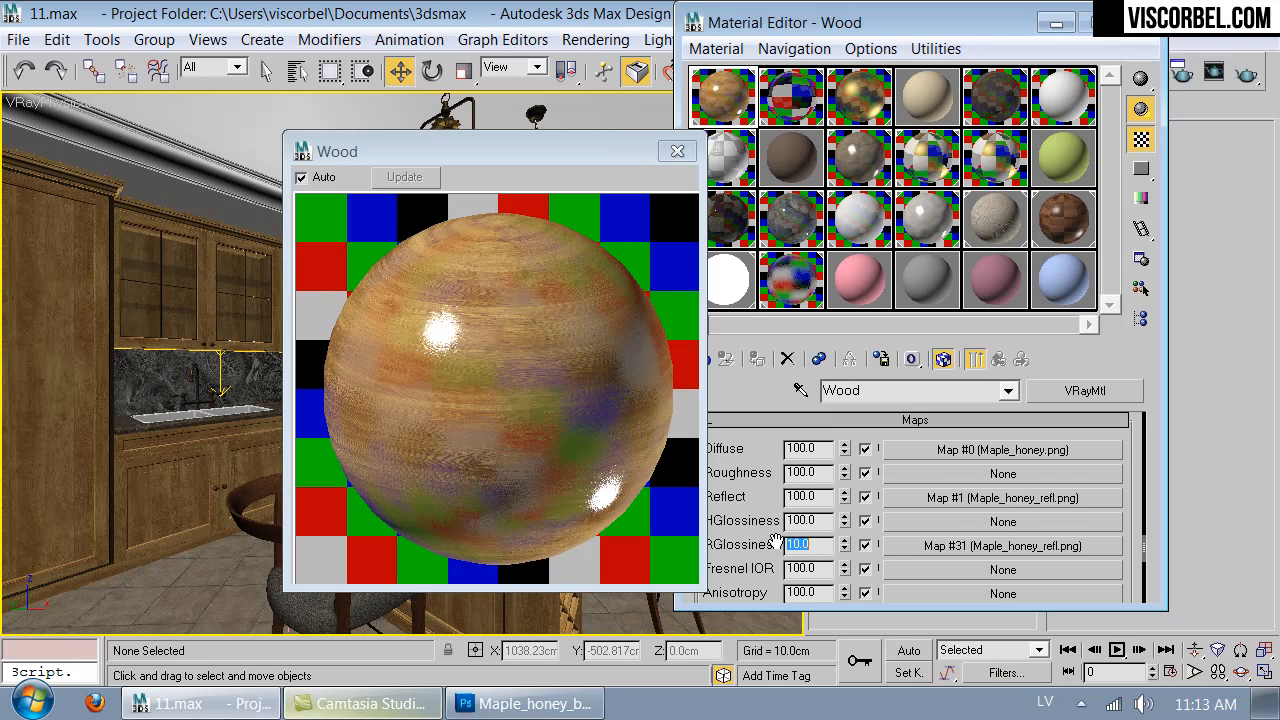
{"action": "type", "text": "15"}
{"action": "key", "text": "Return"}
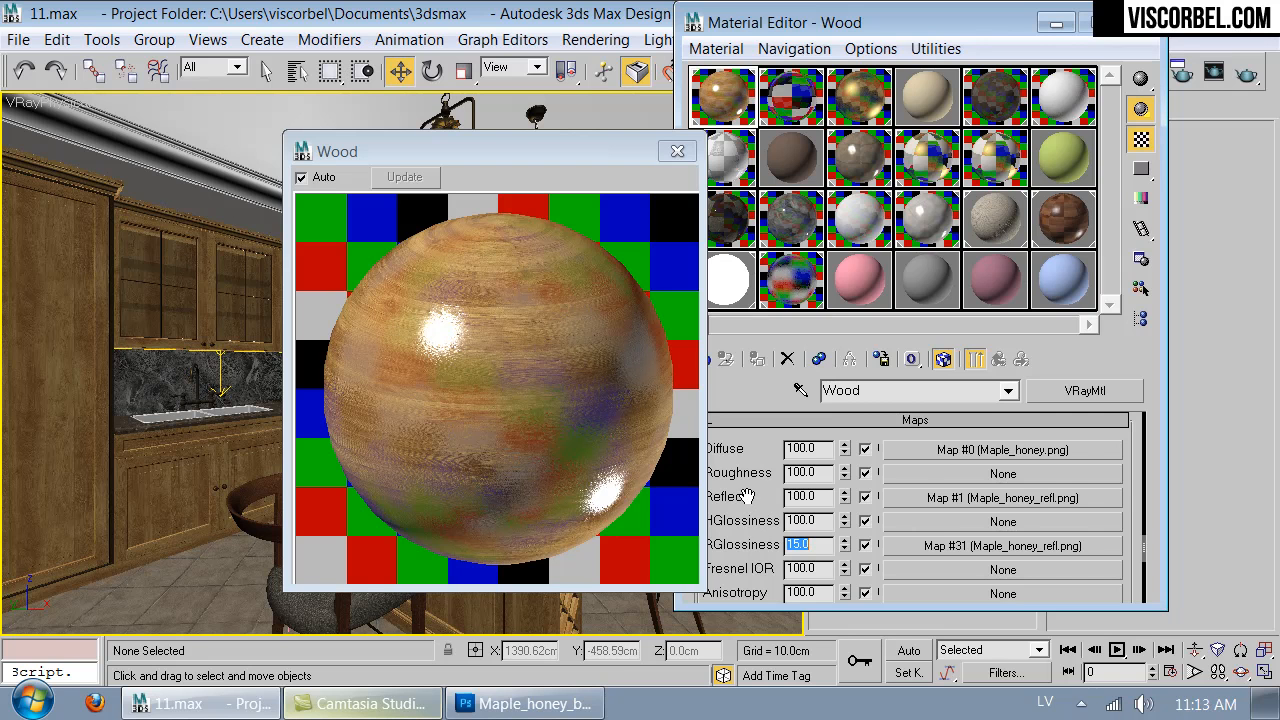
{"action": "type", "text": "20"}
- Set the Wood material's reflection subdivs to 16
{"action": "scroll", "coordinate": [779, 565], "scroll_direction": "down", "scroll_amount": 5}
{"action": "scroll", "coordinate": [779, 565], "scroll_direction": "up", "scroll_amount": 5}
{"action": "double_click", "coordinate": [848, 520]}
{"action": "type", "text": "16"}
{"action": "key", "text": "Return"}
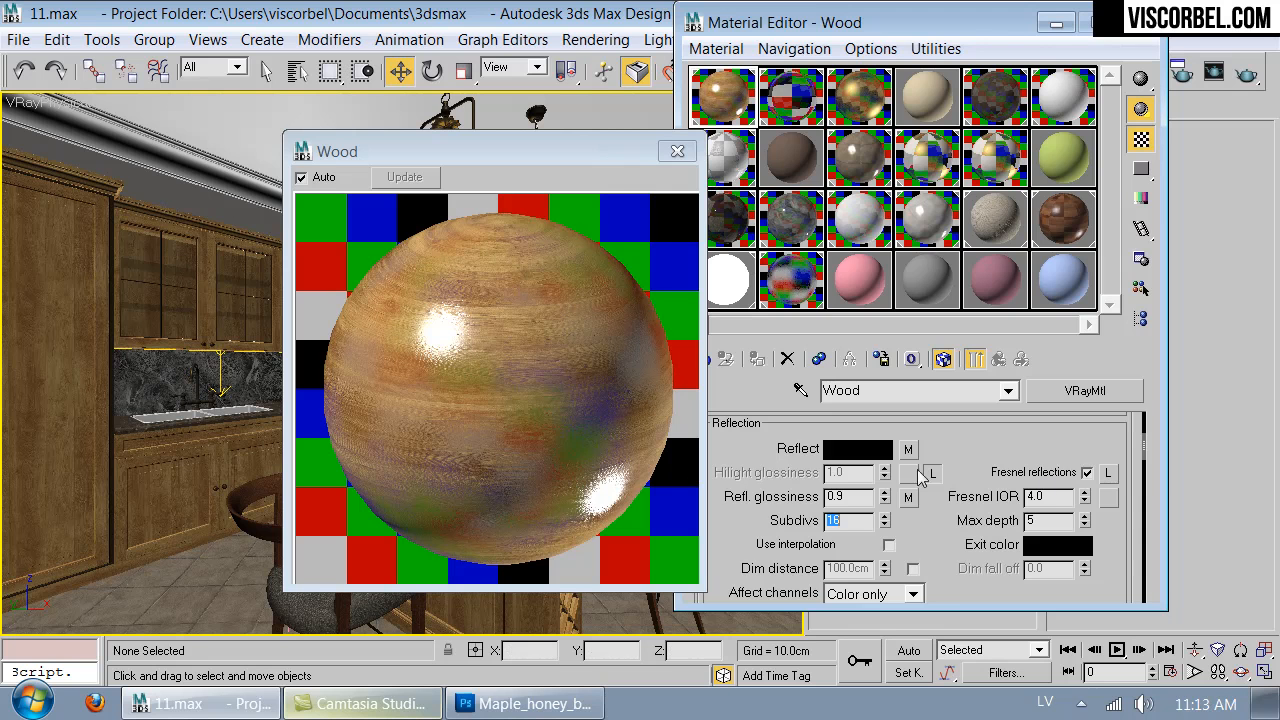
- Change the Wood material's diffuse map to VRayDirt, keeping the old bitmap as a sub-map, and close the enlarged preview
{"action": "left_click_drag", "start_coordinate": [980, 432], "coordinate": [932, 511]}
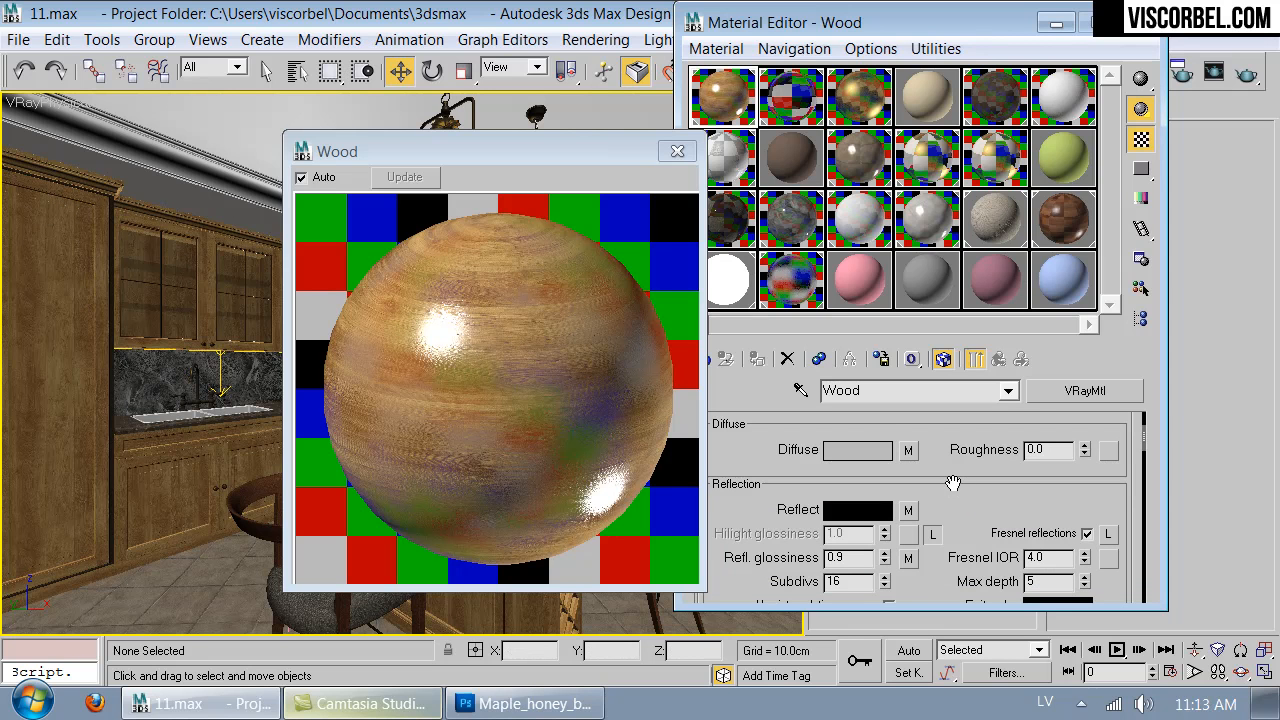
{"action": "scroll", "coordinate": [952, 495], "scroll_direction": "up", "scroll_amount": 1}
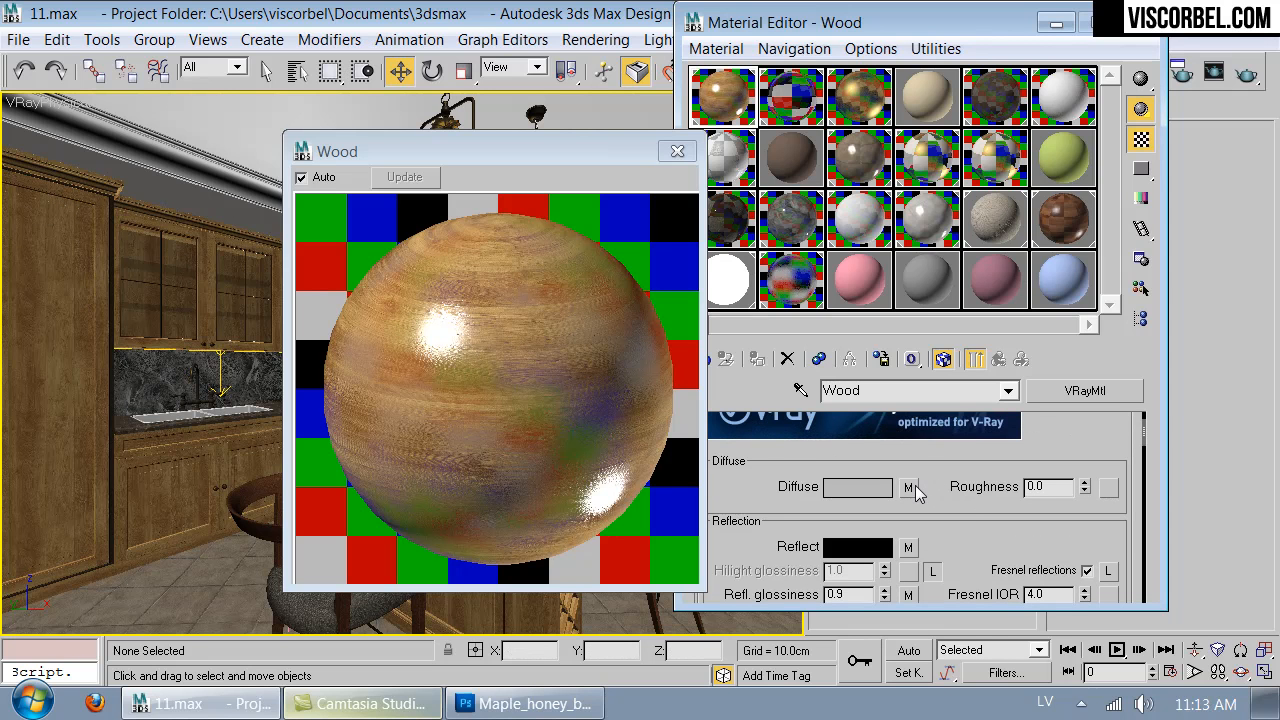
{"action": "left_click", "coordinate": [909, 488]}
{"action": "left_click", "coordinate": [943, 360]}
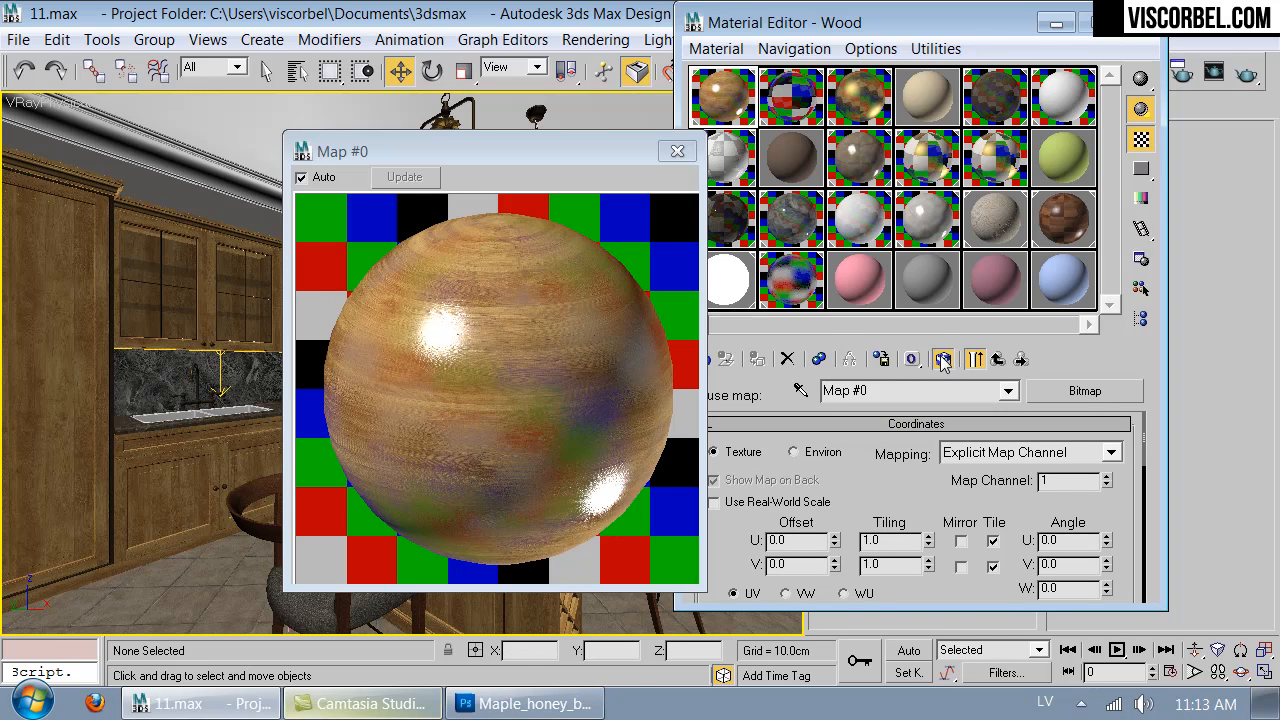
{"action": "left_click", "coordinate": [1078, 396]}
{"action": "scroll", "coordinate": [690, 572], "scroll_direction": "down", "scroll_amount": 3}
{"action": "scroll", "coordinate": [690, 575], "scroll_direction": "down", "scroll_amount": 3}
{"action": "double_click", "coordinate": [686, 596]}
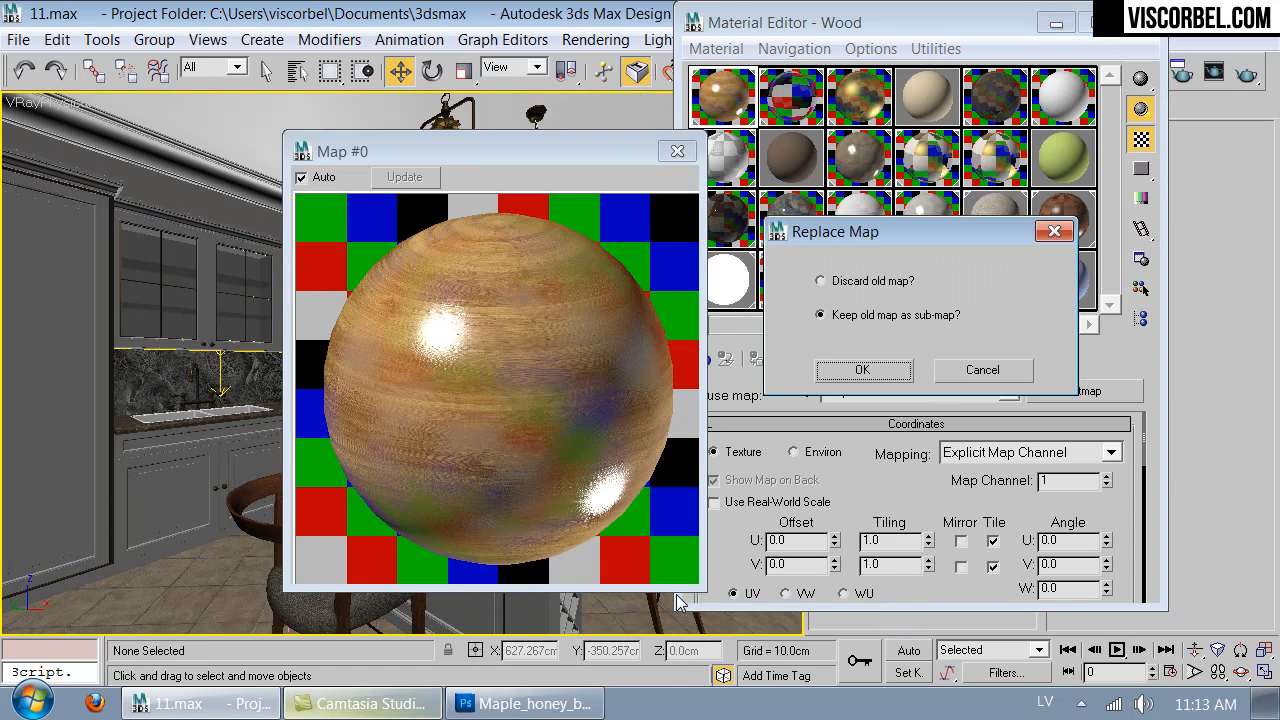
{"action": "left_click", "coordinate": [862, 370]}
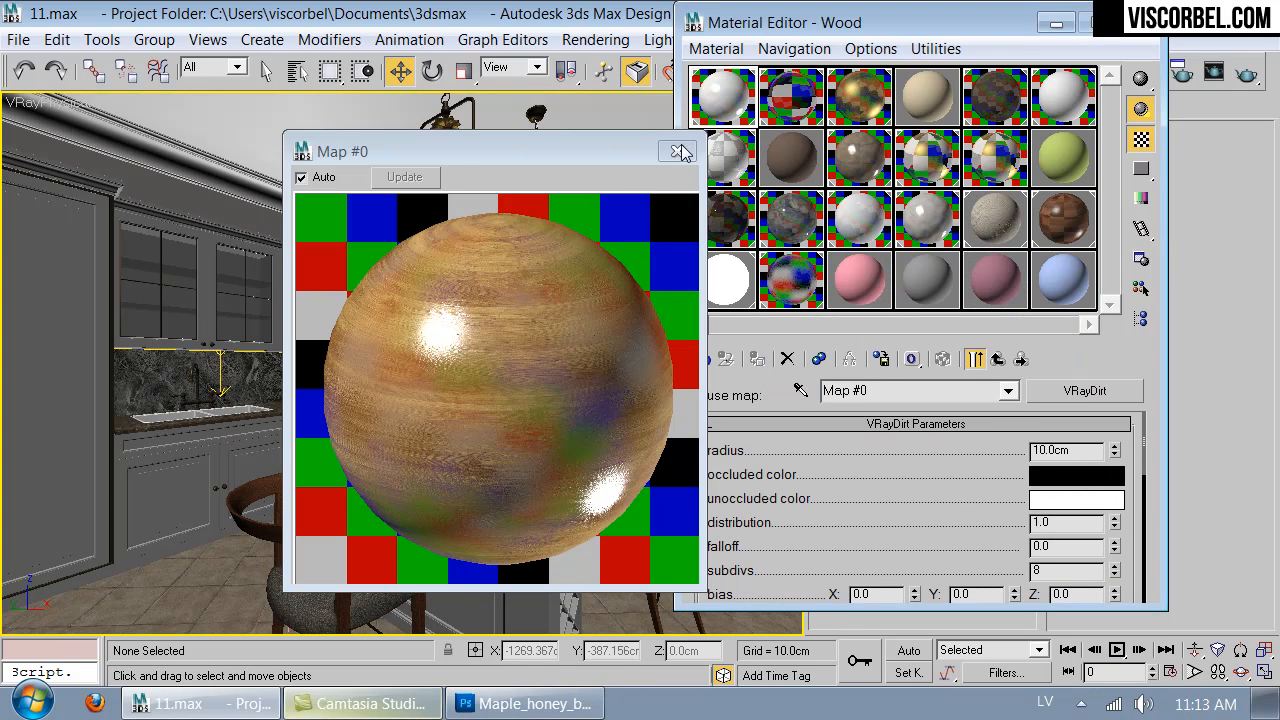
{"action": "left_click", "coordinate": [680, 152]}
- Move the Maple_honey.png map from VRayDirt's radius slot to its unoccluded color slot
{"action": "scroll", "coordinate": [870, 540], "scroll_direction": "down", "scroll_amount": 10}
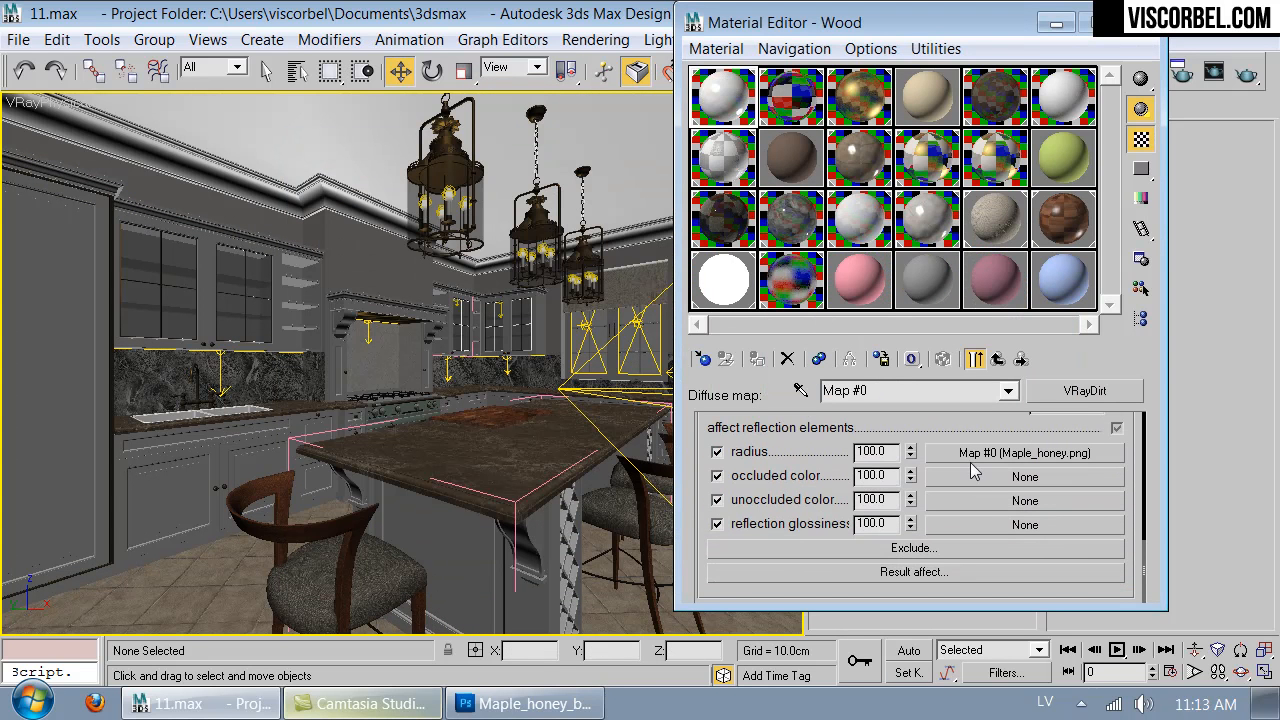
{"action": "right_click", "coordinate": [970, 455]}
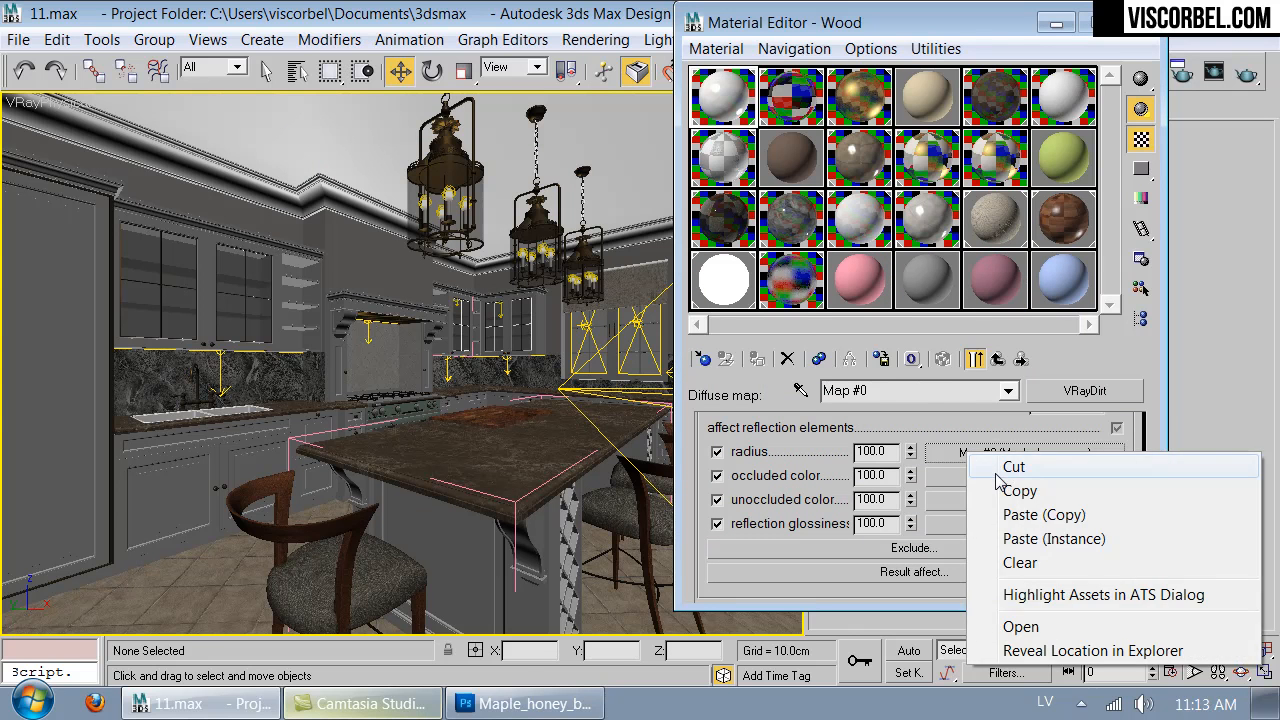
{"action": "left_click", "coordinate": [1005, 467]}
{"action": "right_click", "coordinate": [942, 503]}
{"action": "left_click", "coordinate": [1010, 515]}
- Sample a dark brown from the wooden chair in the viewport as VRayDirt's occluded color
{"action": "scroll", "coordinate": [1015, 560], "scroll_direction": "up", "scroll_amount": 10}
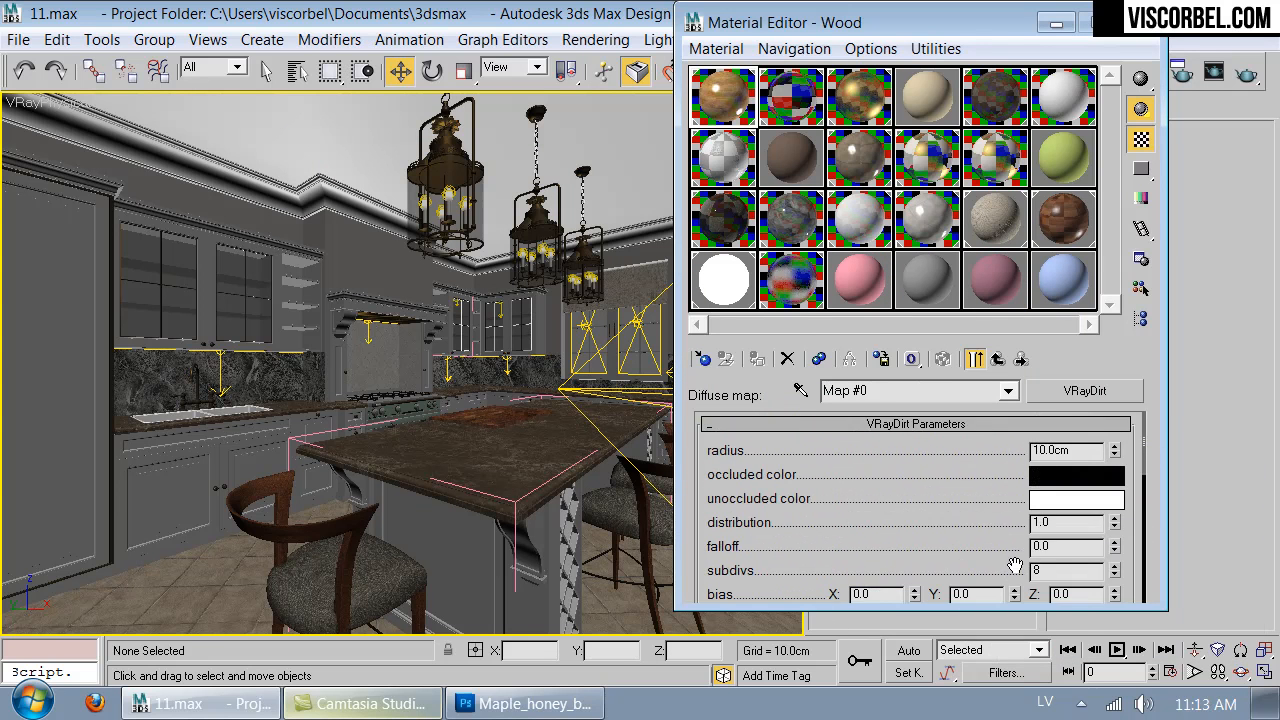
{"action": "left_click", "coordinate": [1055, 478]}
{"action": "left_click_drag", "start_coordinate": [777, 88], "coordinate": [761, 217]}
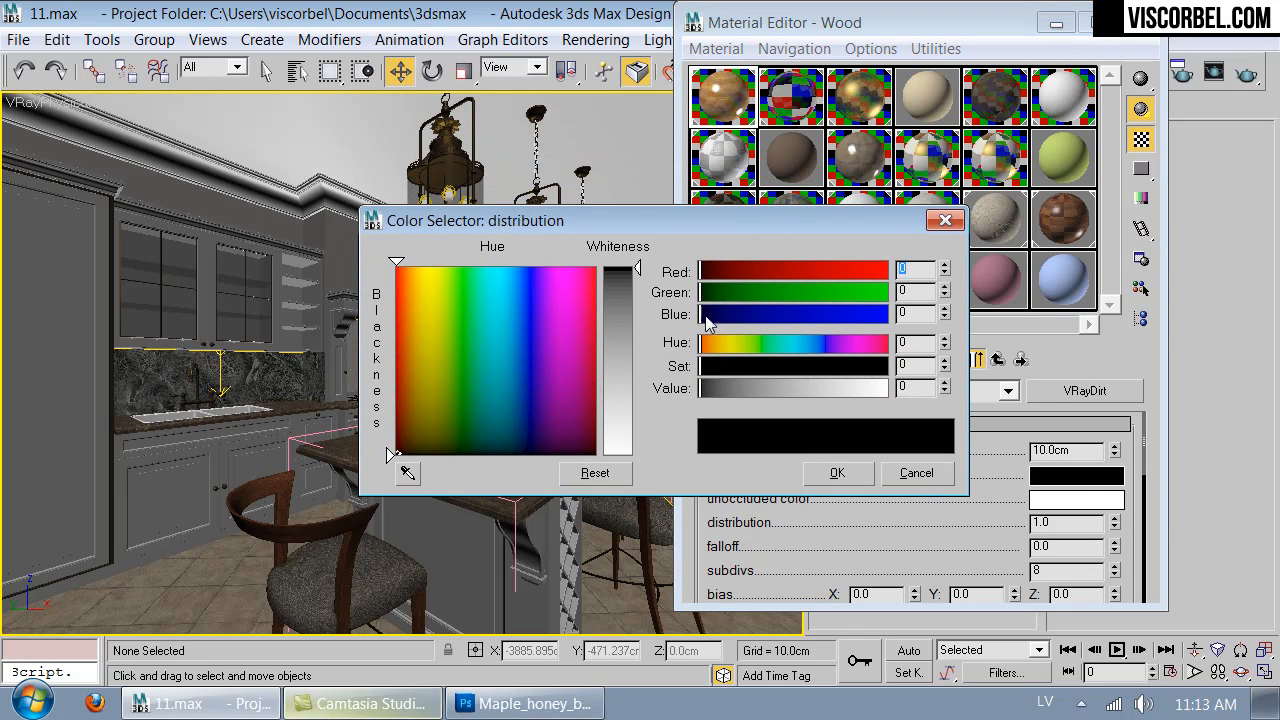
{"action": "left_click", "coordinate": [408, 473]}
{"action": "left_click", "coordinate": [259, 475]}
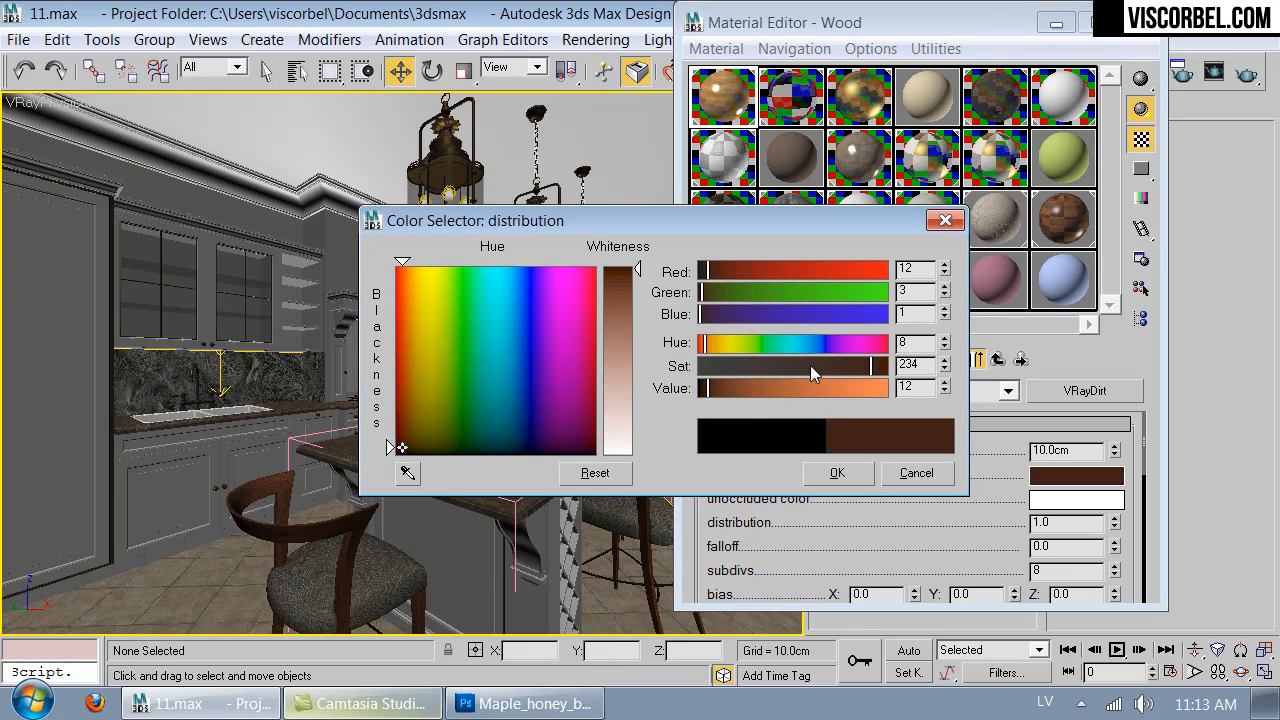
- Shift the occluded brown to hue 15, brighten it slightly, reduce its saturation, and accept the color
{"action": "left_click_drag", "start_coordinate": [709, 388], "coordinate": [716, 388]}
{"action": "left_click_drag", "start_coordinate": [877, 365], "coordinate": [853, 365]}
{"action": "left_click", "coordinate": [710, 346]}
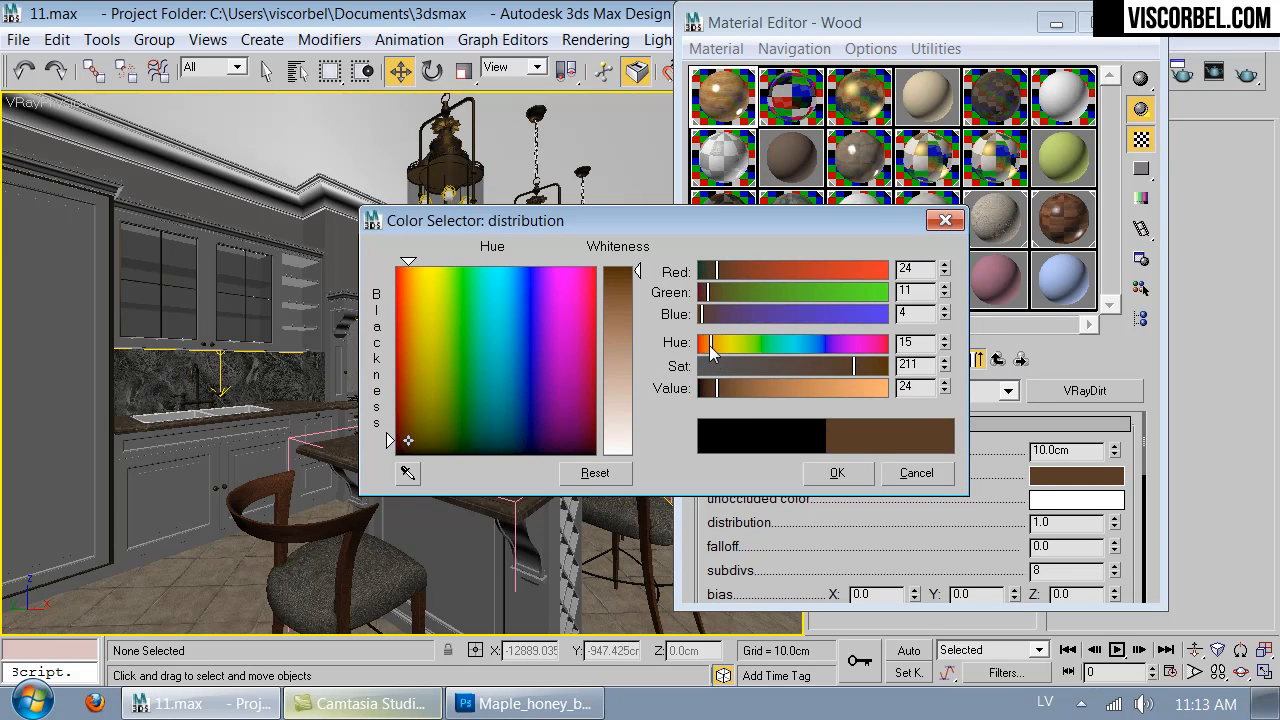
{"action": "left_click_drag", "start_coordinate": [717, 388], "coordinate": [722, 388]}
{"action": "left_click_drag", "start_coordinate": [853, 365], "coordinate": [823, 366]}
{"action": "left_click_drag", "start_coordinate": [722, 388], "coordinate": [716, 390]}
{"action": "left_click", "coordinate": [830, 472]}
- Copy the diffuse VRayDirt map, paste it as a copy into its own unoccluded color slot, and return to the Wood material
{"action": "left_click_drag", "start_coordinate": [903, 522], "coordinate": [965, 424]}
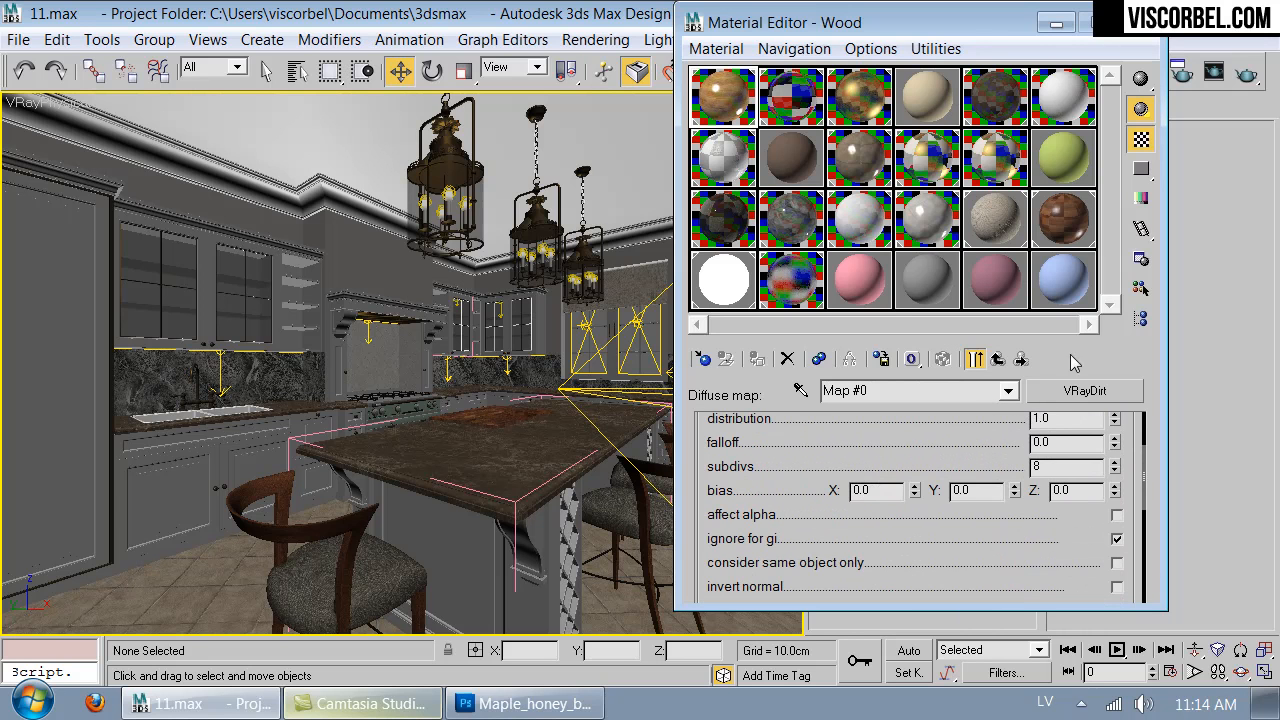
{"action": "left_click", "coordinate": [997, 360]}
{"action": "right_click", "coordinate": [909, 488]}
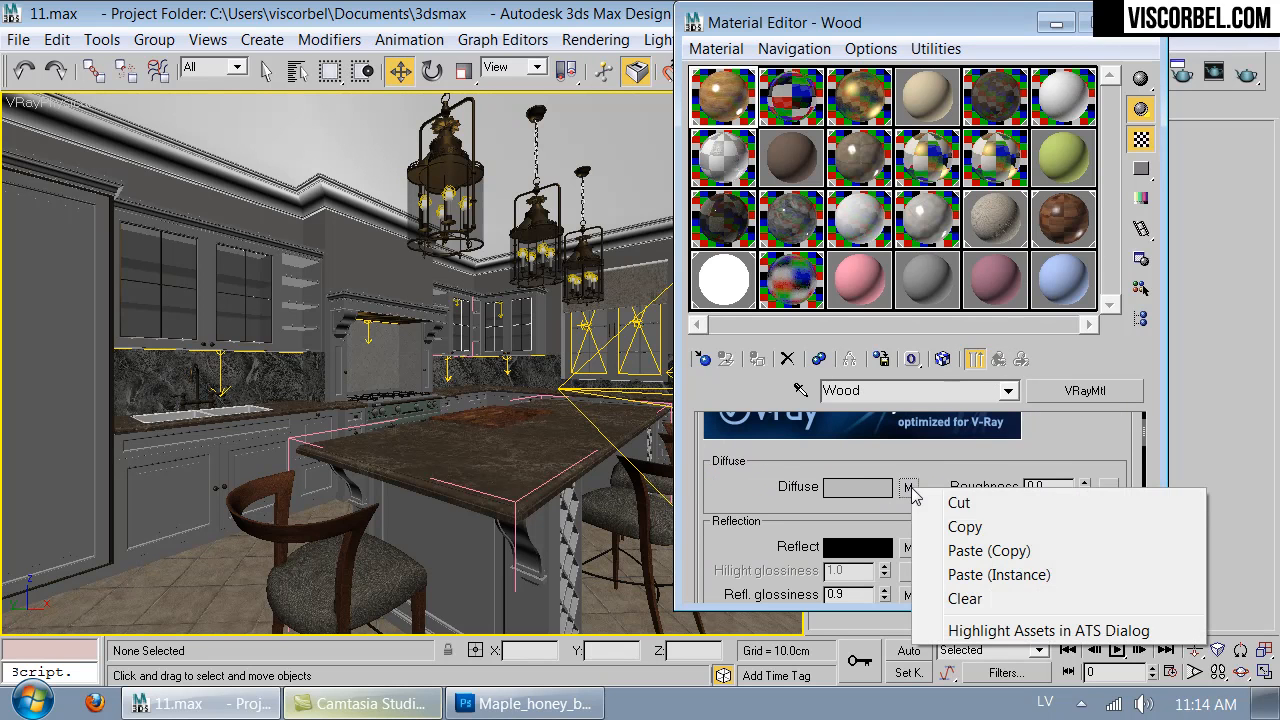
{"action": "left_click", "coordinate": [953, 524]}
{"action": "left_click", "coordinate": [908, 488]}
{"action": "scroll", "coordinate": [960, 540], "scroll_direction": "down", "scroll_amount": 5}
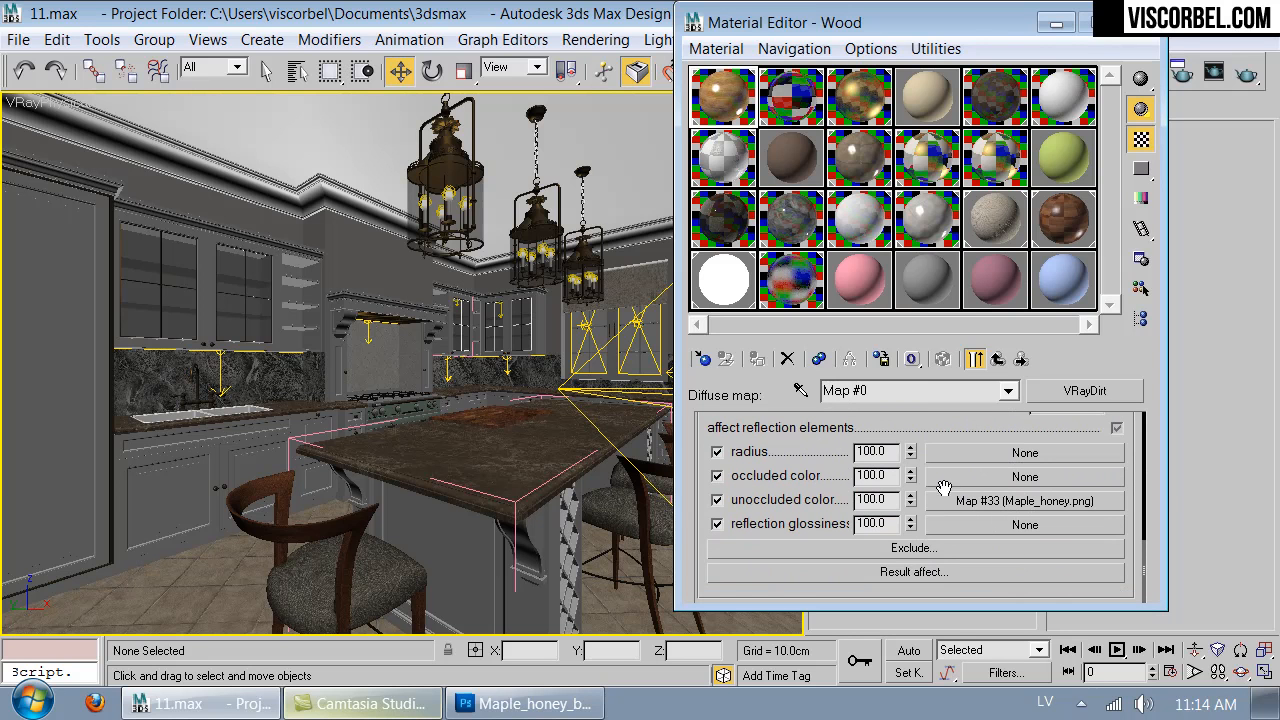
{"action": "right_click", "coordinate": [963, 505]}
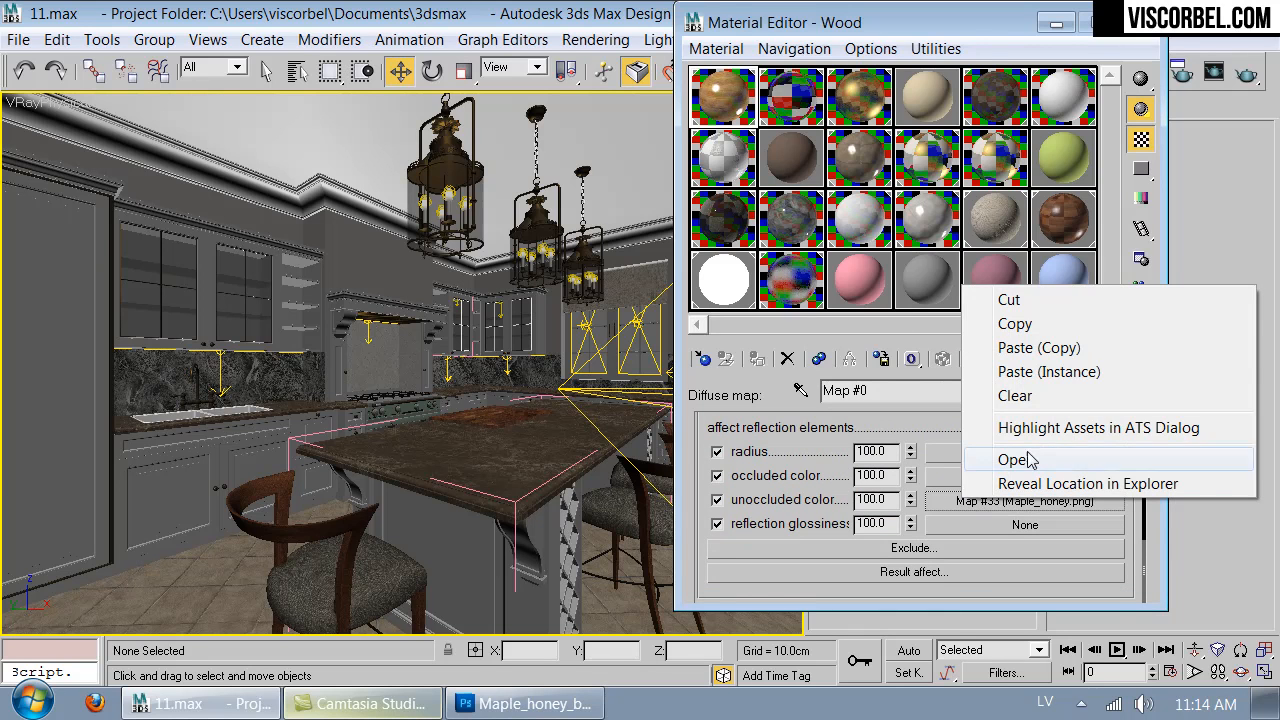
{"action": "left_click", "coordinate": [1030, 348]}
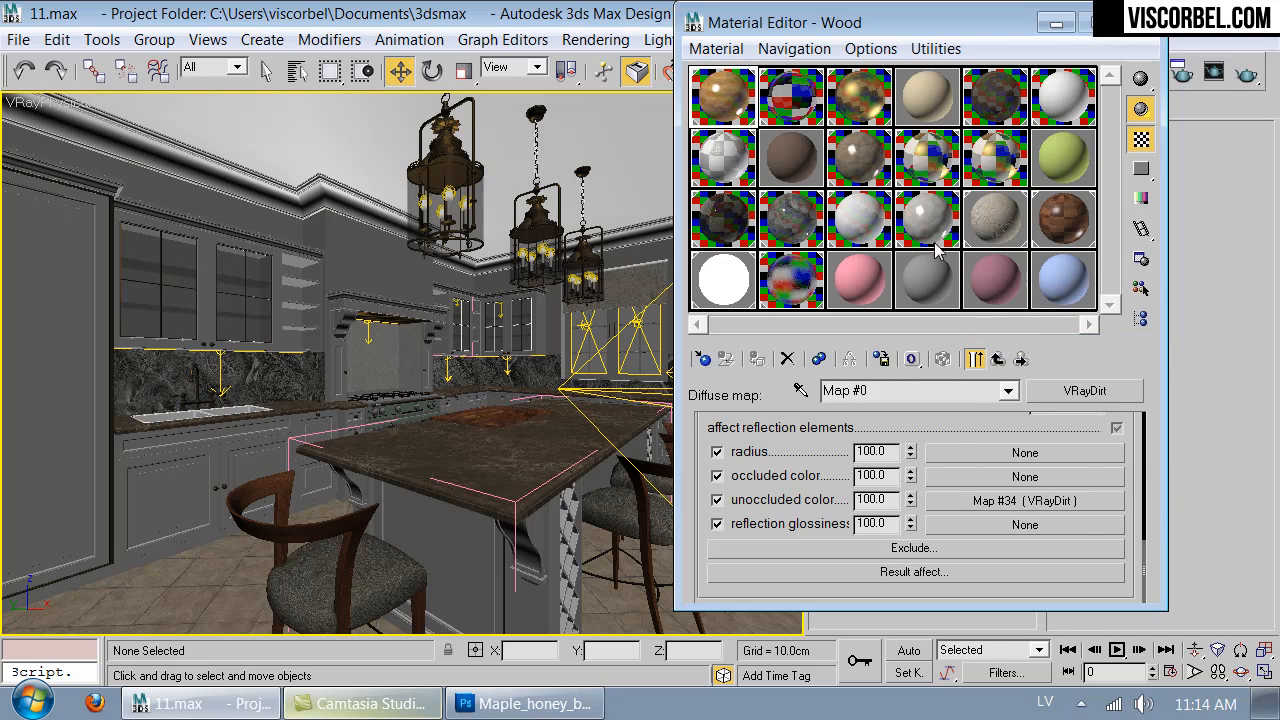
{"action": "left_click", "coordinate": [999, 359]}
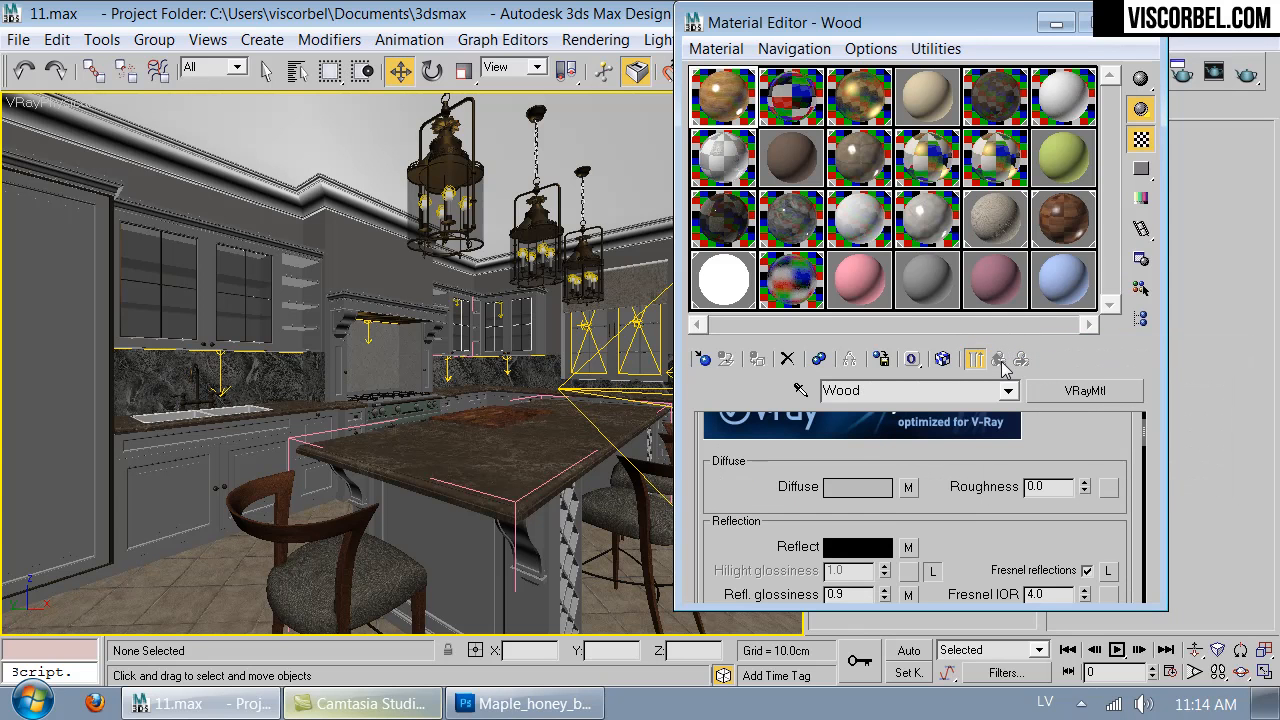
- Close the material editor, render a region over the upper part of the tall cabinet, and zoom in on the render
{"action": "left_click", "coordinate": [1147, 36]}
{"action": "left_click", "coordinate": [1213, 71]}
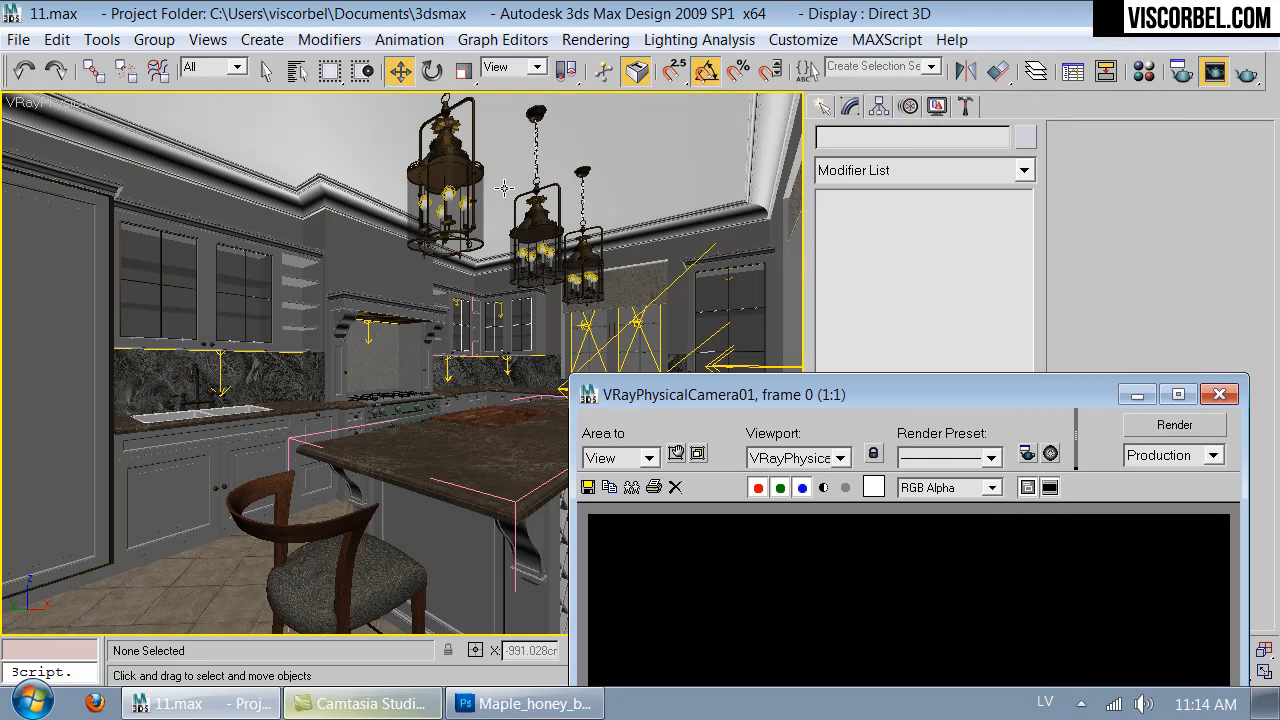
{"action": "left_click", "coordinate": [680, 455]}
{"action": "left_click_drag", "start_coordinate": [320, 137], "coordinate": [105, 222]}
{"action": "left_click_drag", "start_coordinate": [334, 464], "coordinate": [151, 372]}
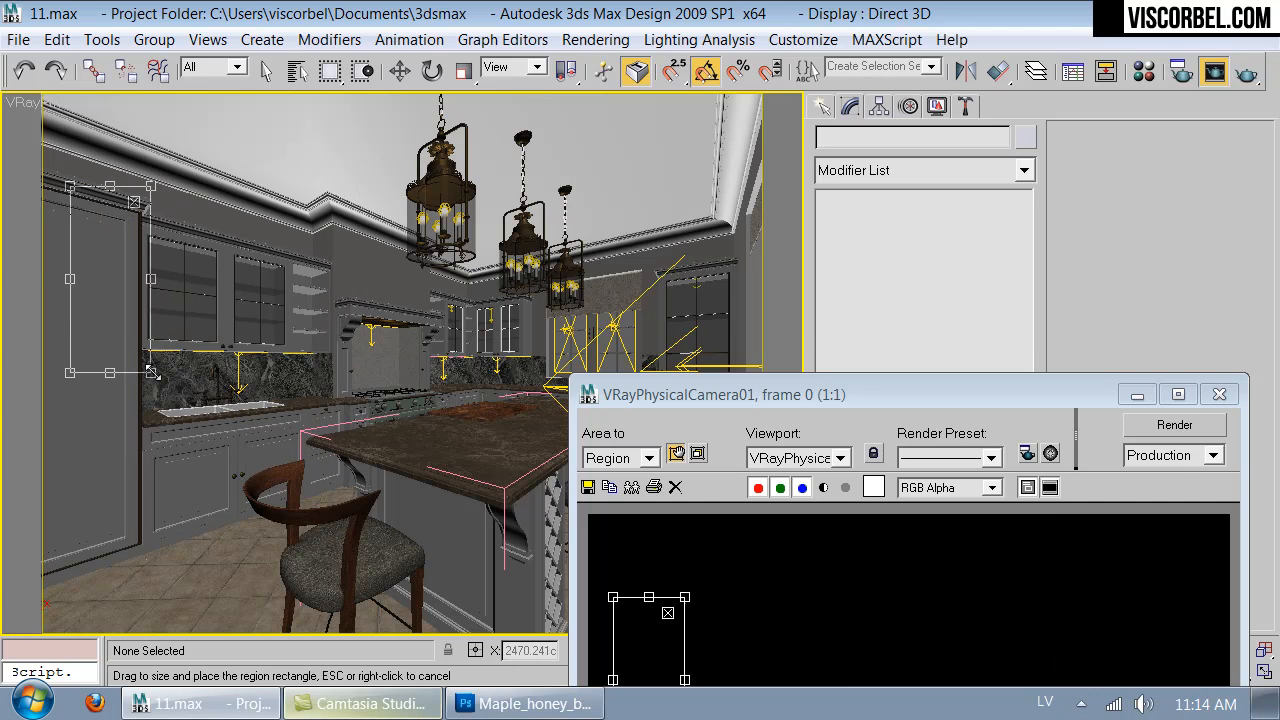
{"action": "left_click", "coordinate": [1175, 425]}
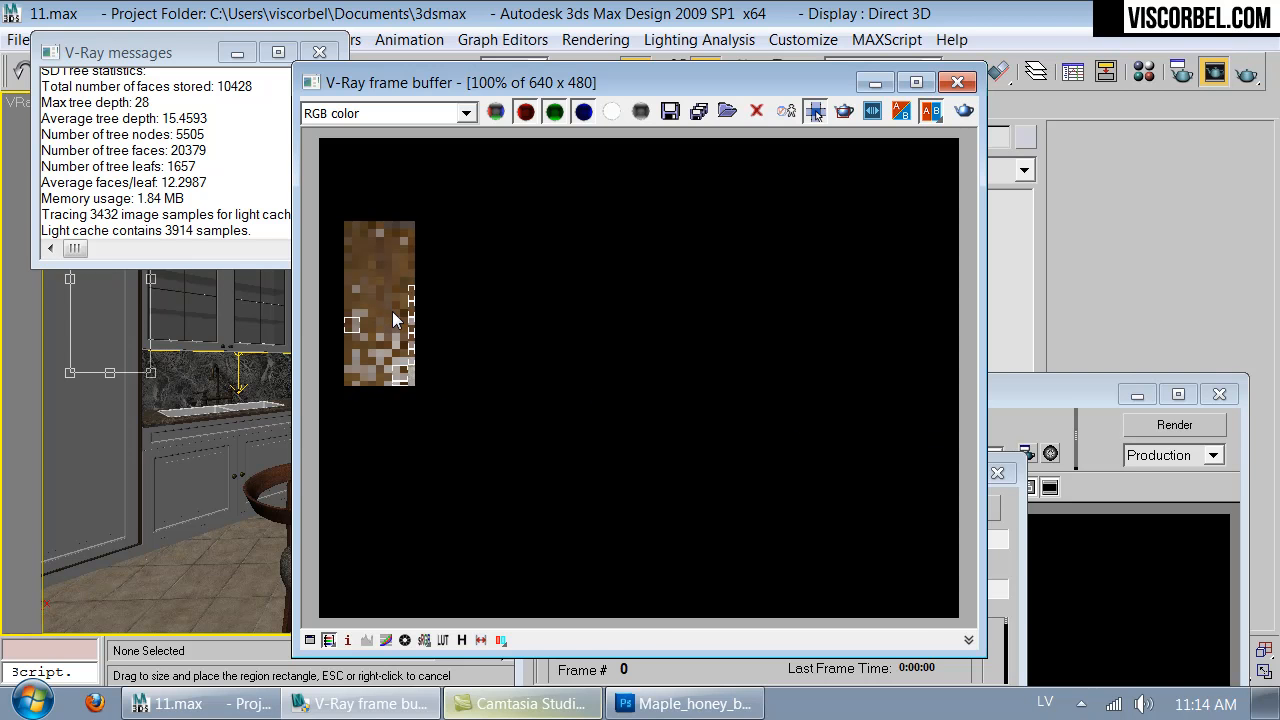
{"action": "scroll", "coordinate": [393, 320], "scroll_direction": "up", "scroll_amount": 1}
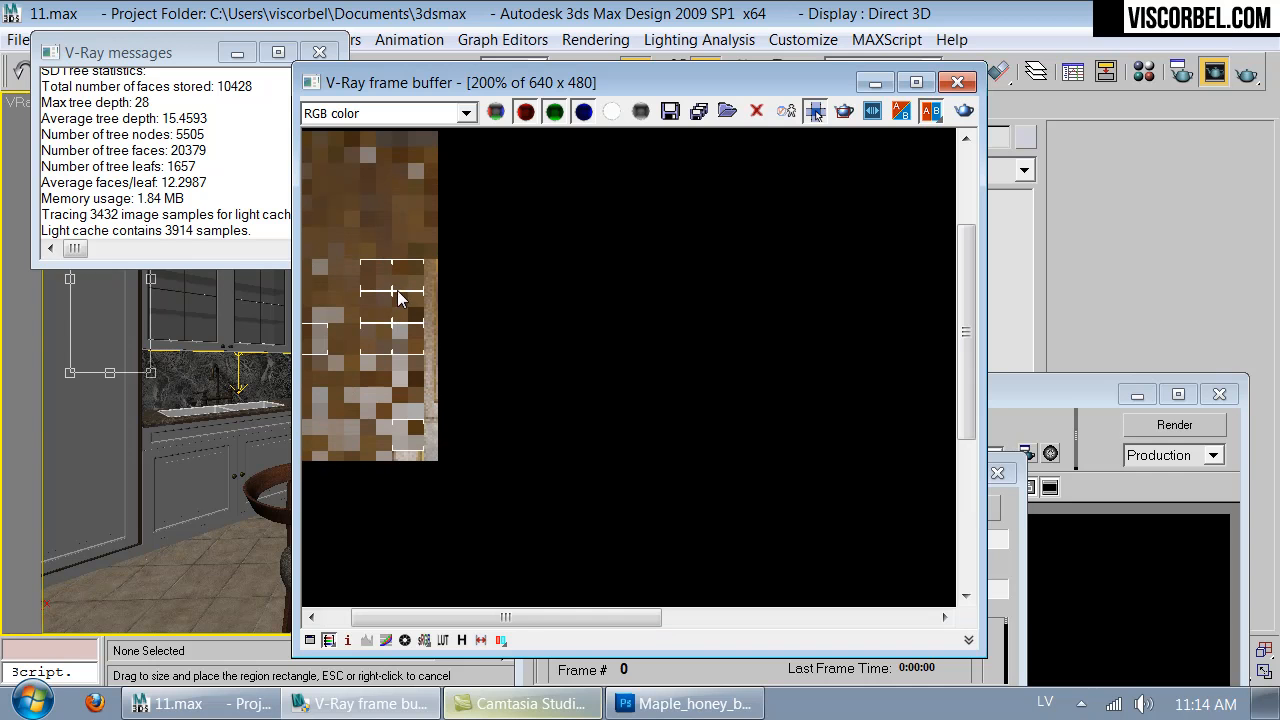
- Examine the region render of the tall cabinet's wood up close and as a whole until it finishes
{"action": "scroll", "coordinate": [405, 264], "scroll_direction": "down", "scroll_amount": 1}
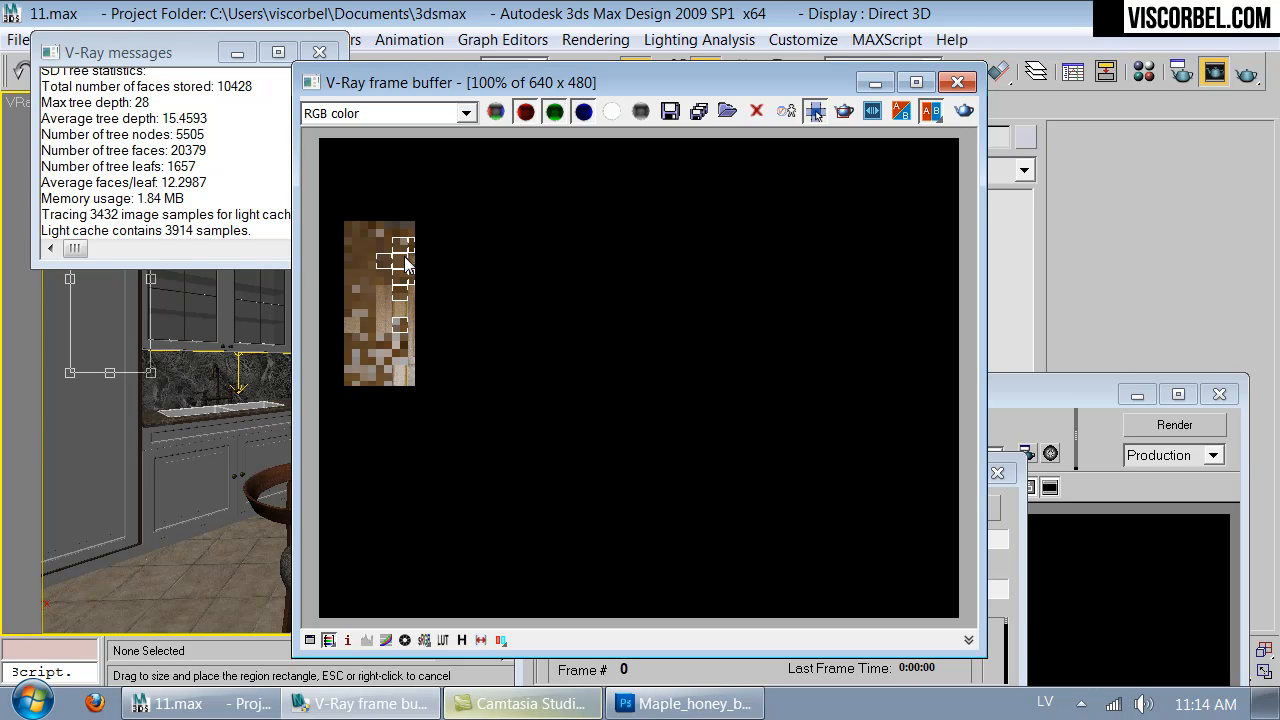
{"action": "scroll", "coordinate": [405, 262], "scroll_direction": "up", "scroll_amount": 1}
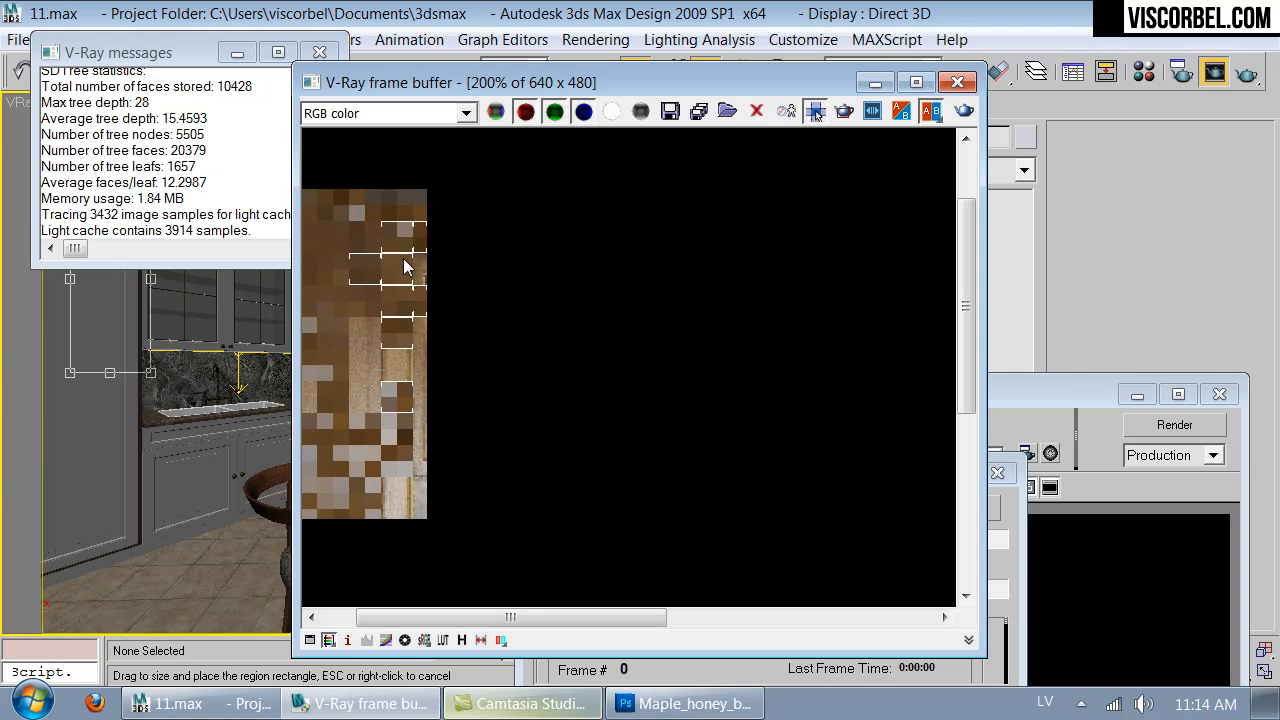
{"action": "scroll", "coordinate": [385, 287], "scroll_direction": "down", "scroll_amount": 1}
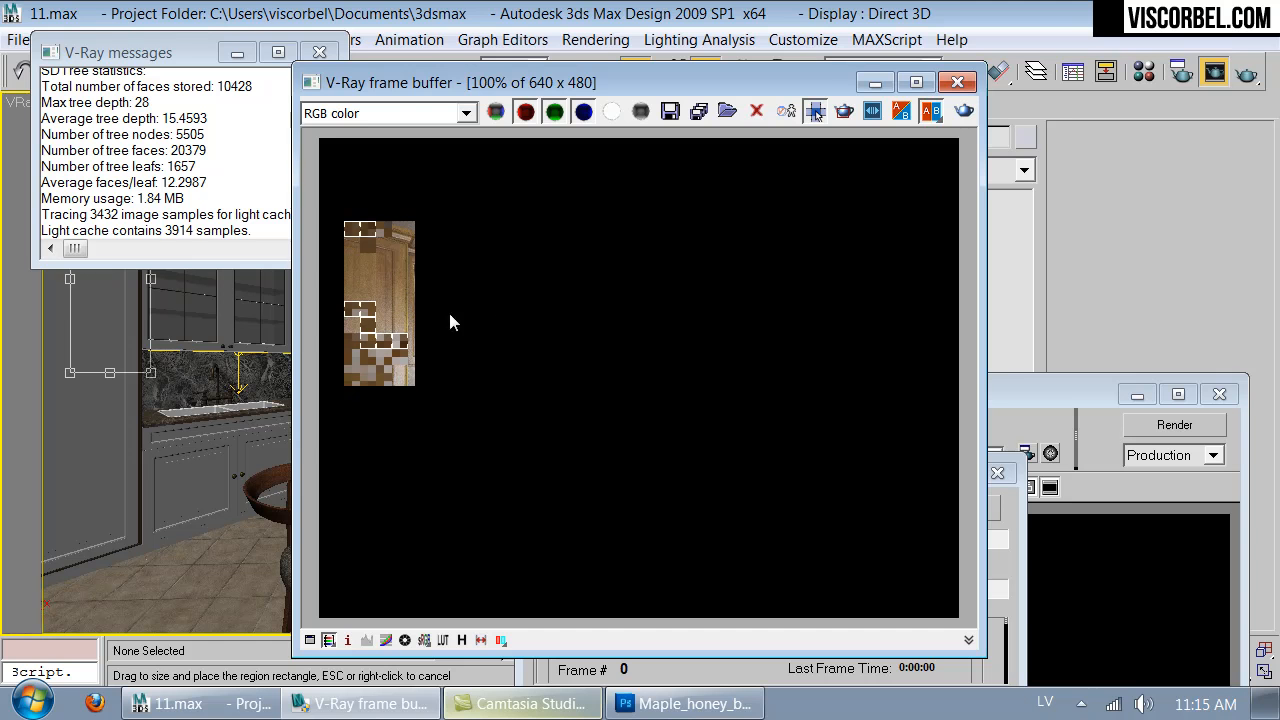
{"action": "left_click_drag", "start_coordinate": [675, 82], "coordinate": [482, 345]}
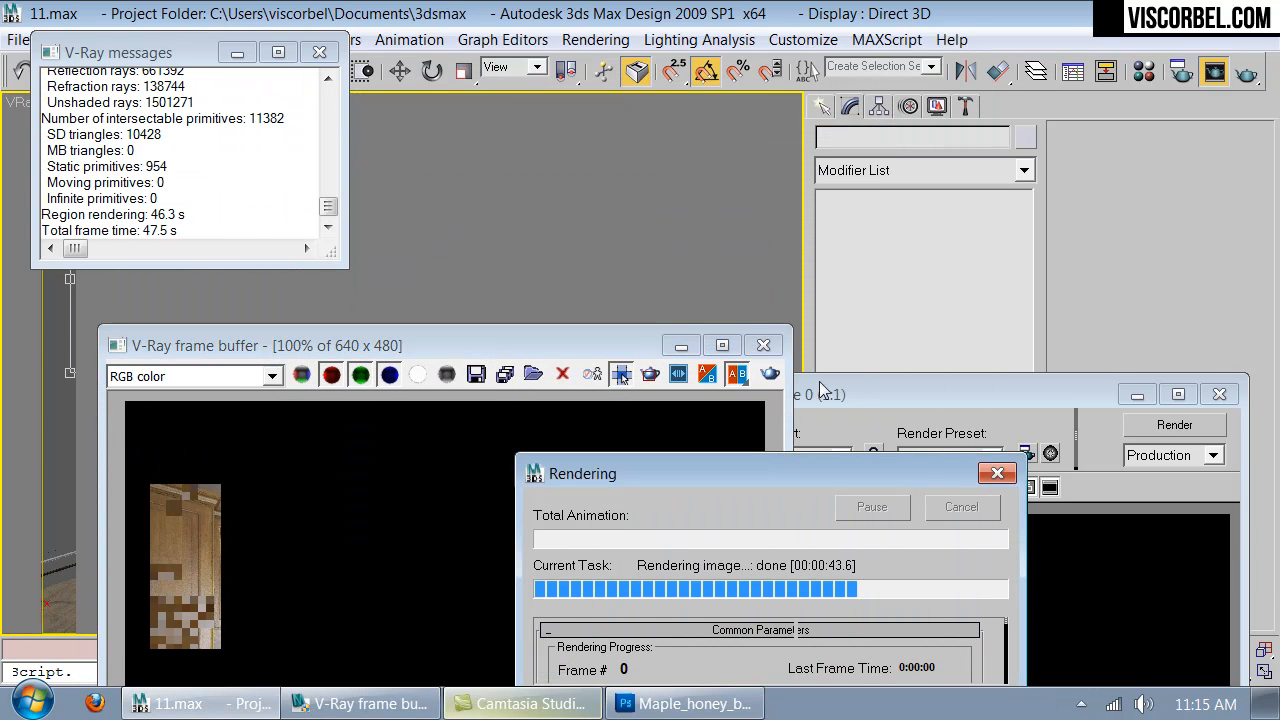
- Close the frame buffer, rendered frame and V-Ray message windows, and turn off the safe frame in the camera view
{"action": "left_click", "coordinate": [763, 345]}
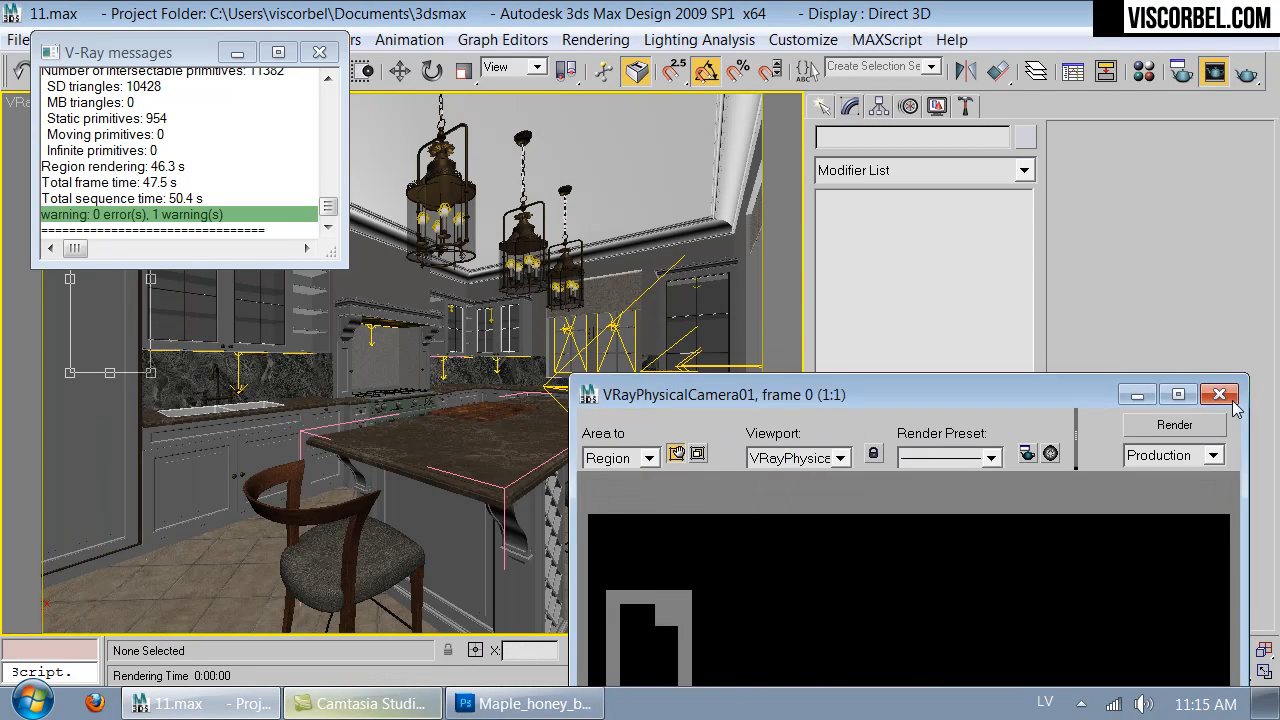
{"action": "left_click", "coordinate": [1219, 394]}
{"action": "left_click", "coordinate": [319, 52]}
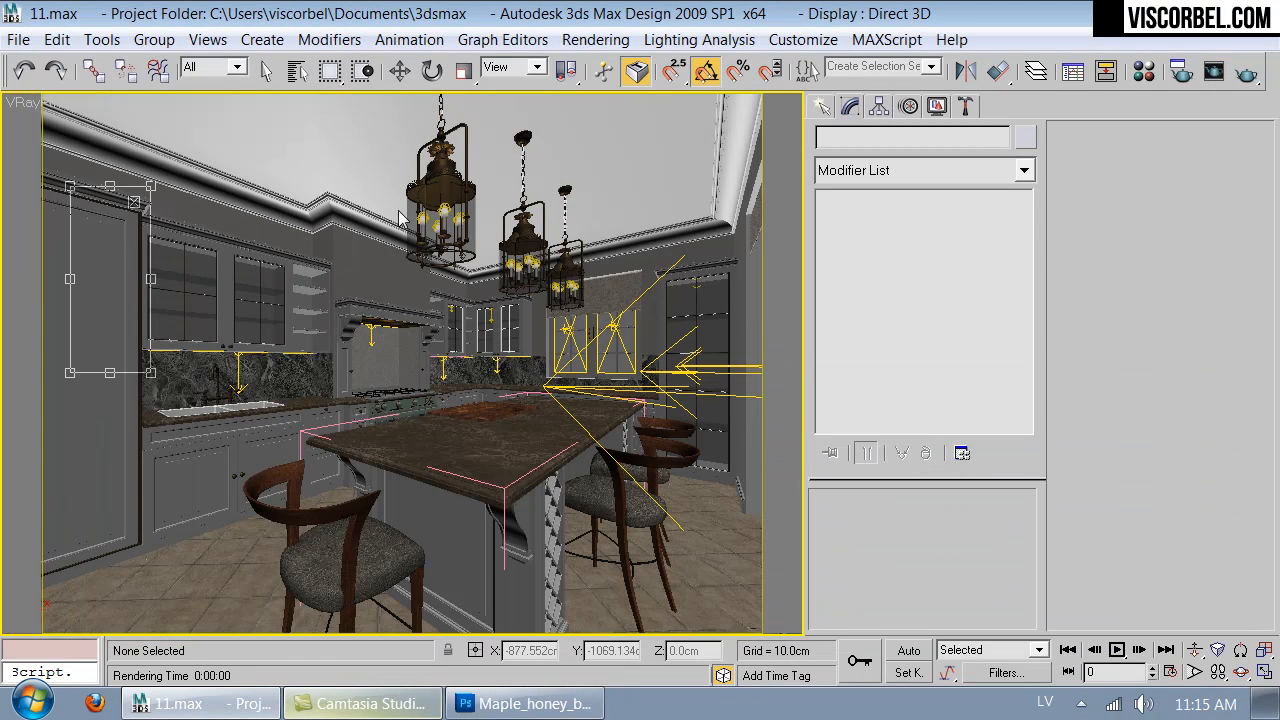
{"action": "key", "text": "w"}
{"action": "key", "text": "shift+f"}
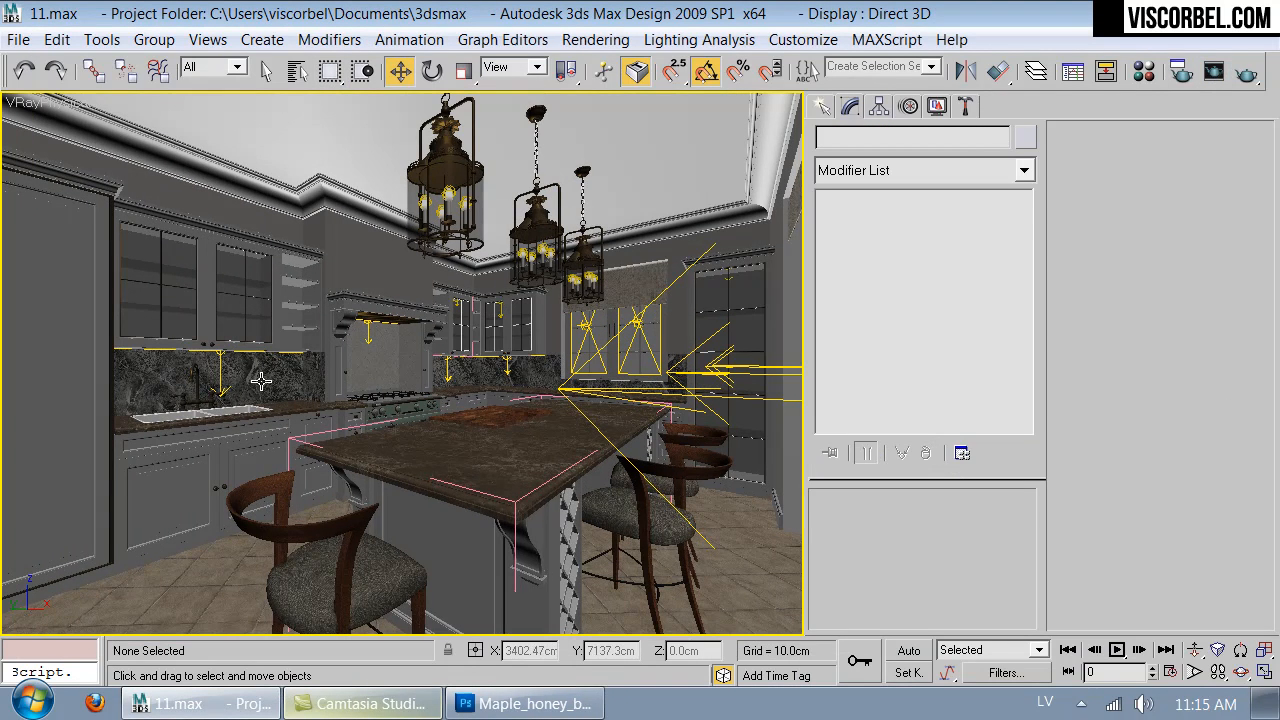
- Apply the Splashguard marble material to the kitchen countertops, and close the material editor
{"action": "key", "text": "m"}
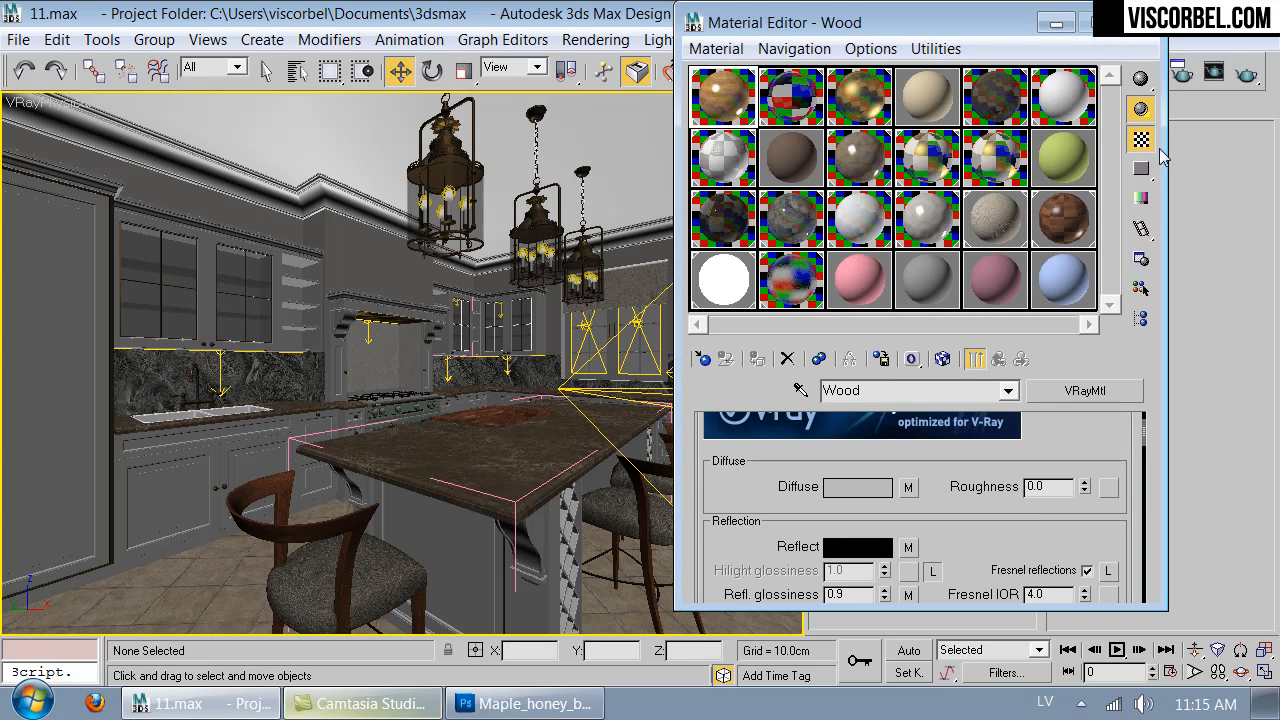
{"action": "left_click", "coordinate": [716, 238]}
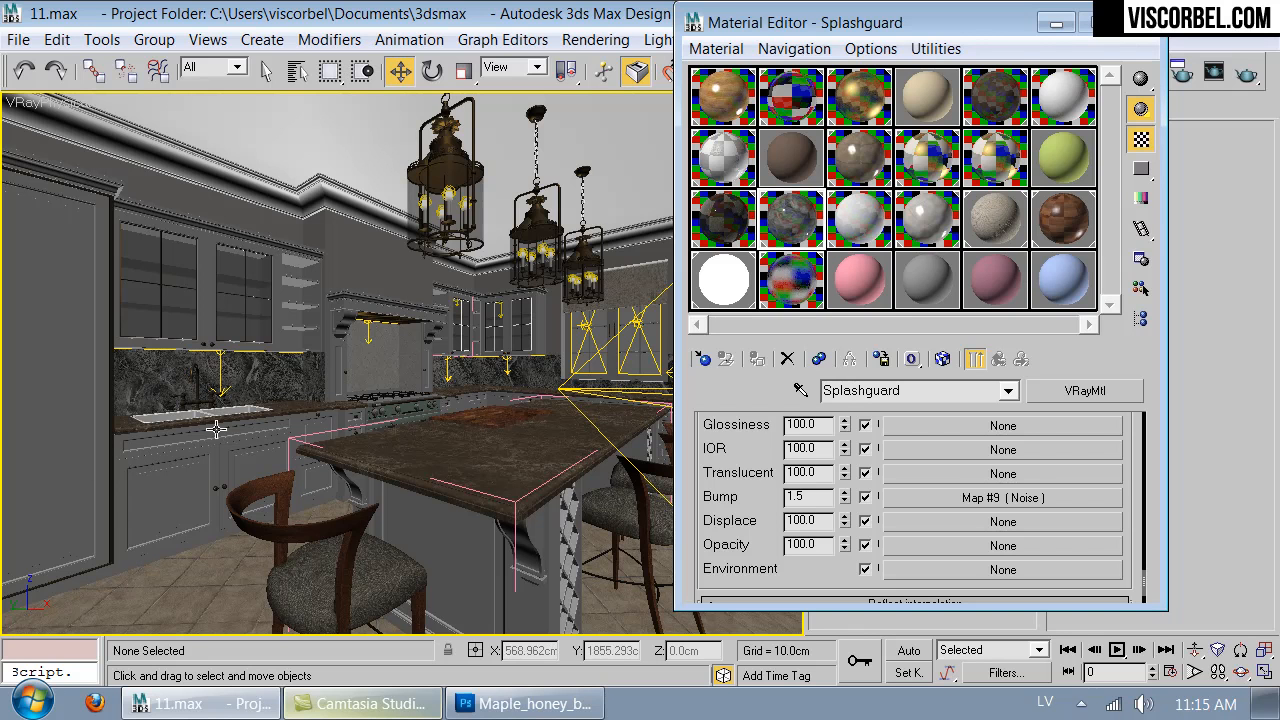
{"action": "double_click", "coordinate": [805, 222]}
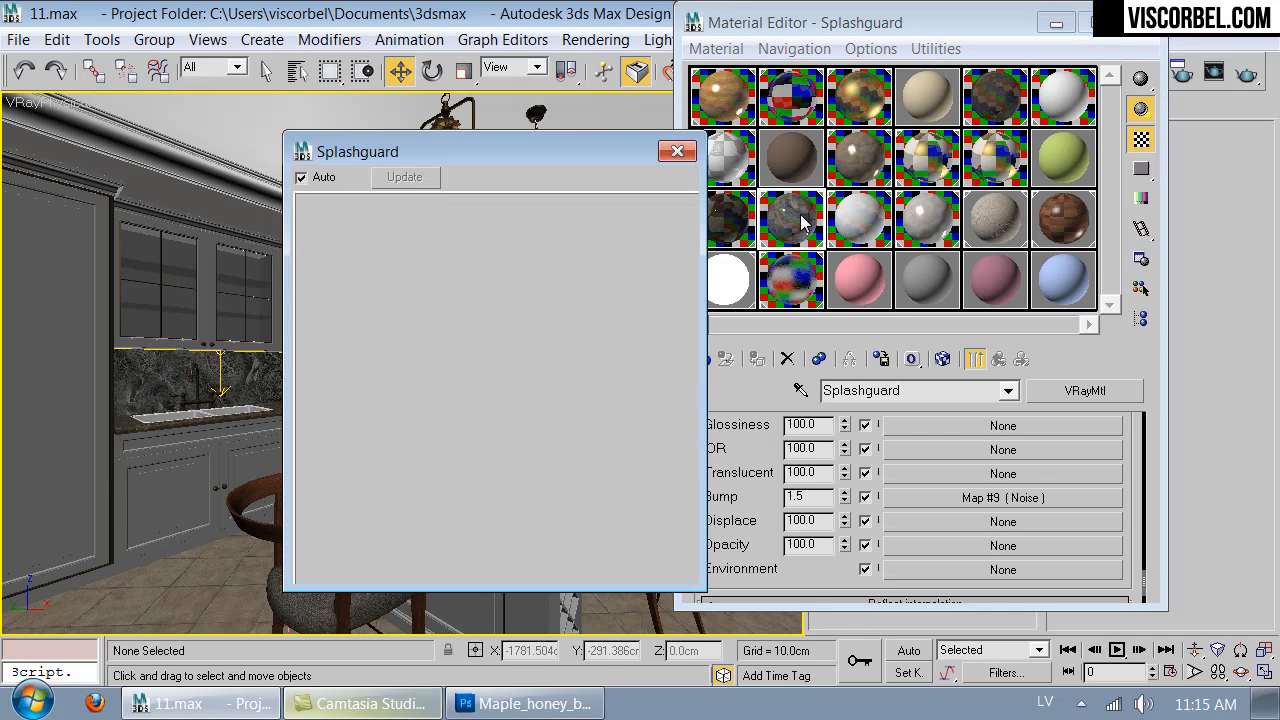
{"action": "left_click", "coordinate": [677, 152]}
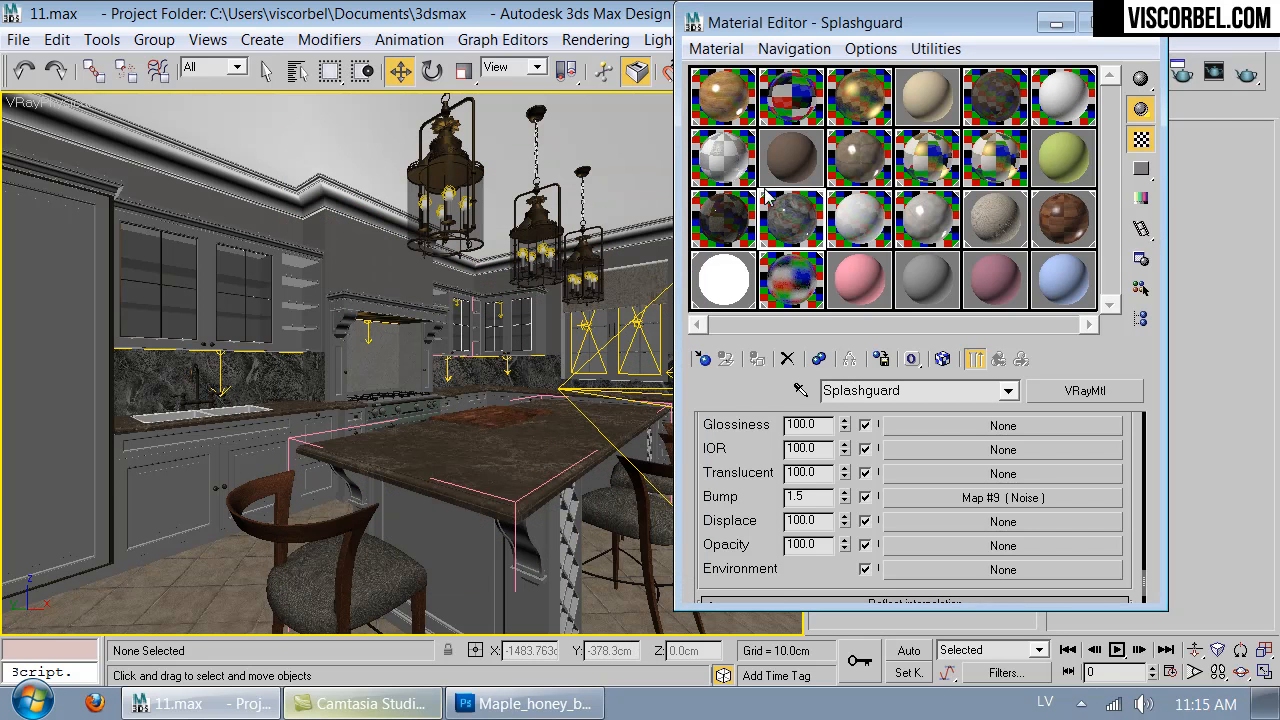
{"action": "left_click_drag", "start_coordinate": [623, 432], "coordinate": [623, 432]}
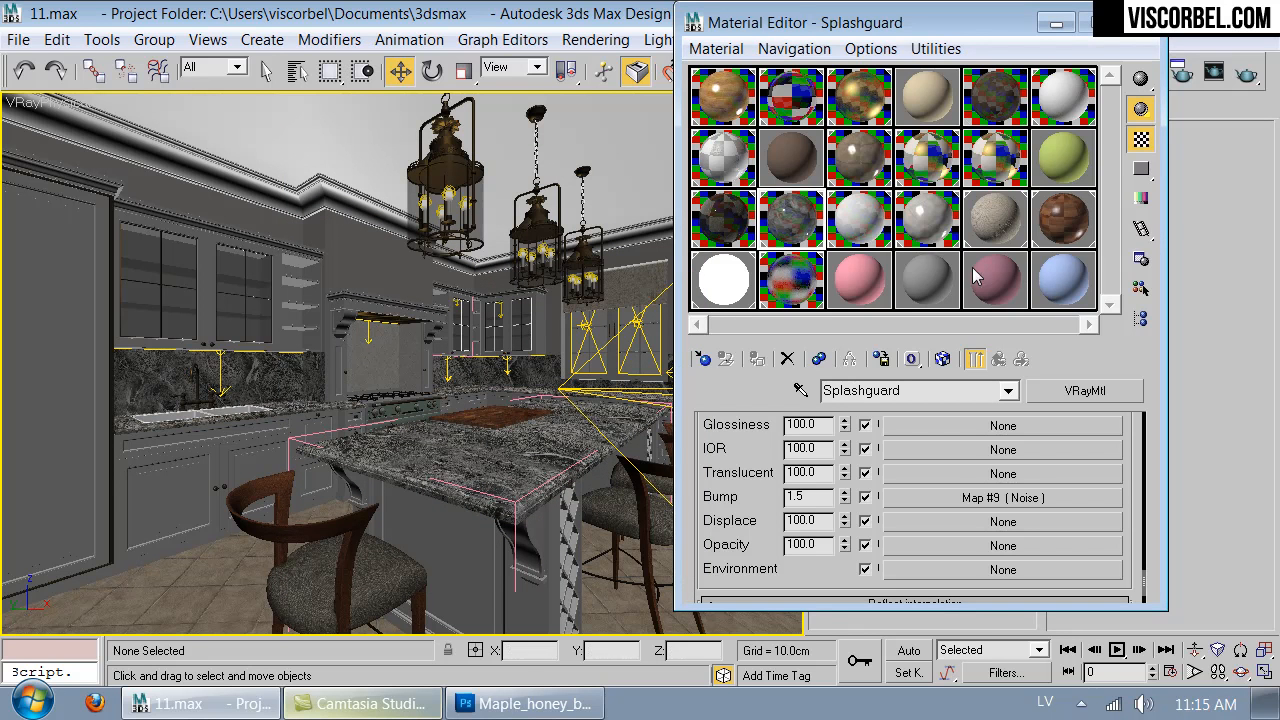
{"action": "left_click_drag", "start_coordinate": [908, 27], "coordinate": [757, 147]}
{"action": "left_click", "coordinate": [973, 147]}
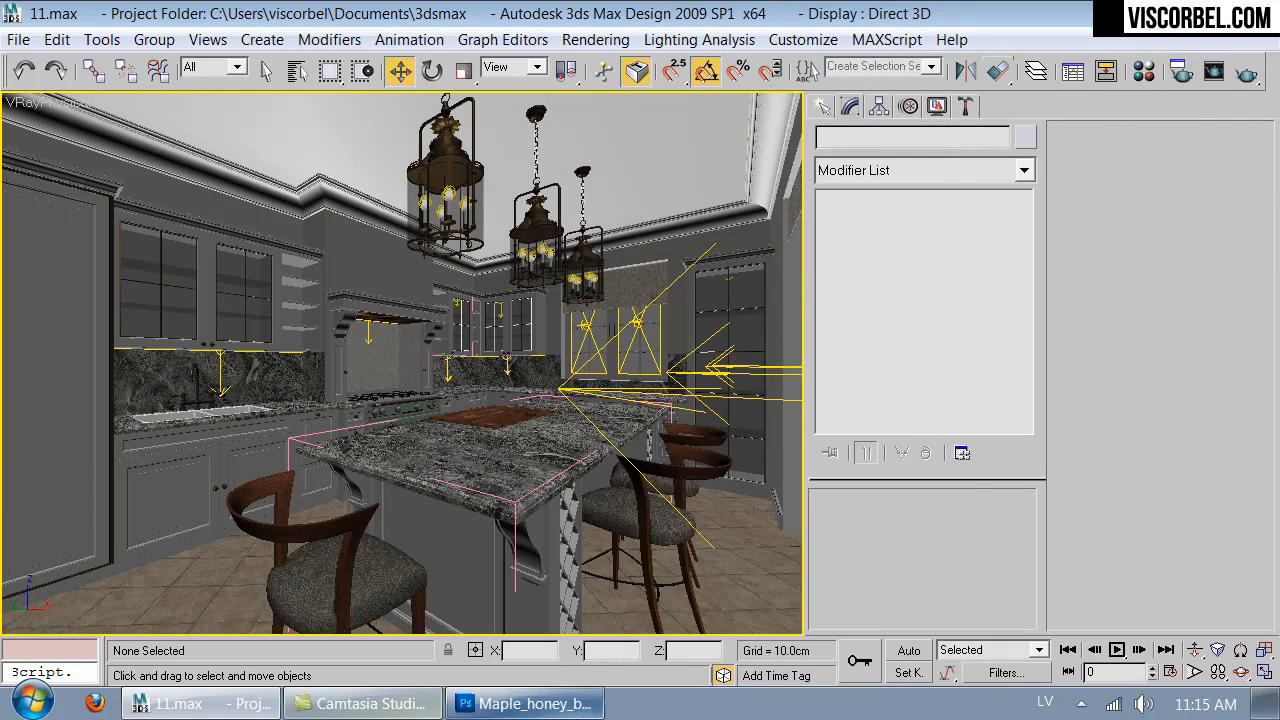
- Switch to Photoshop, open marble_2.jpg from the textures folder, and add a new empty layer above it
{"action": "left_click", "coordinate": [525, 703]}
{"action": "key", "text": "ctrl+o"}
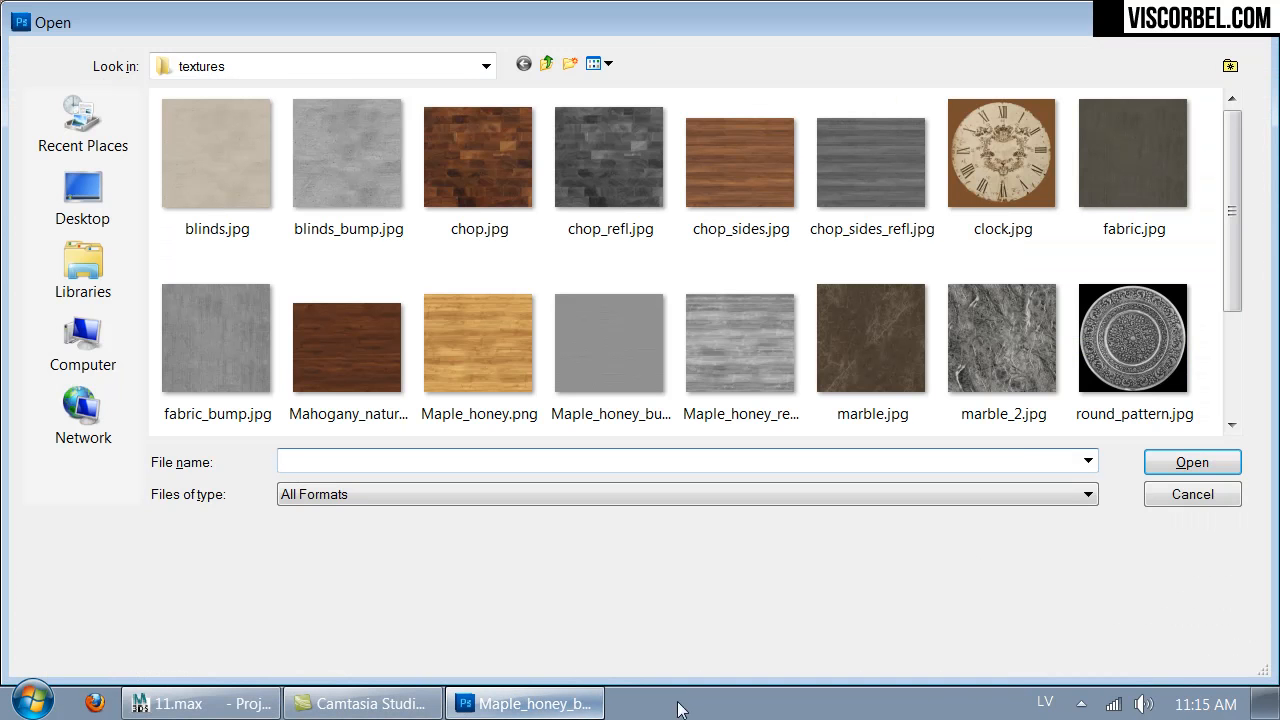
{"action": "double_click", "coordinate": [1005, 332]}
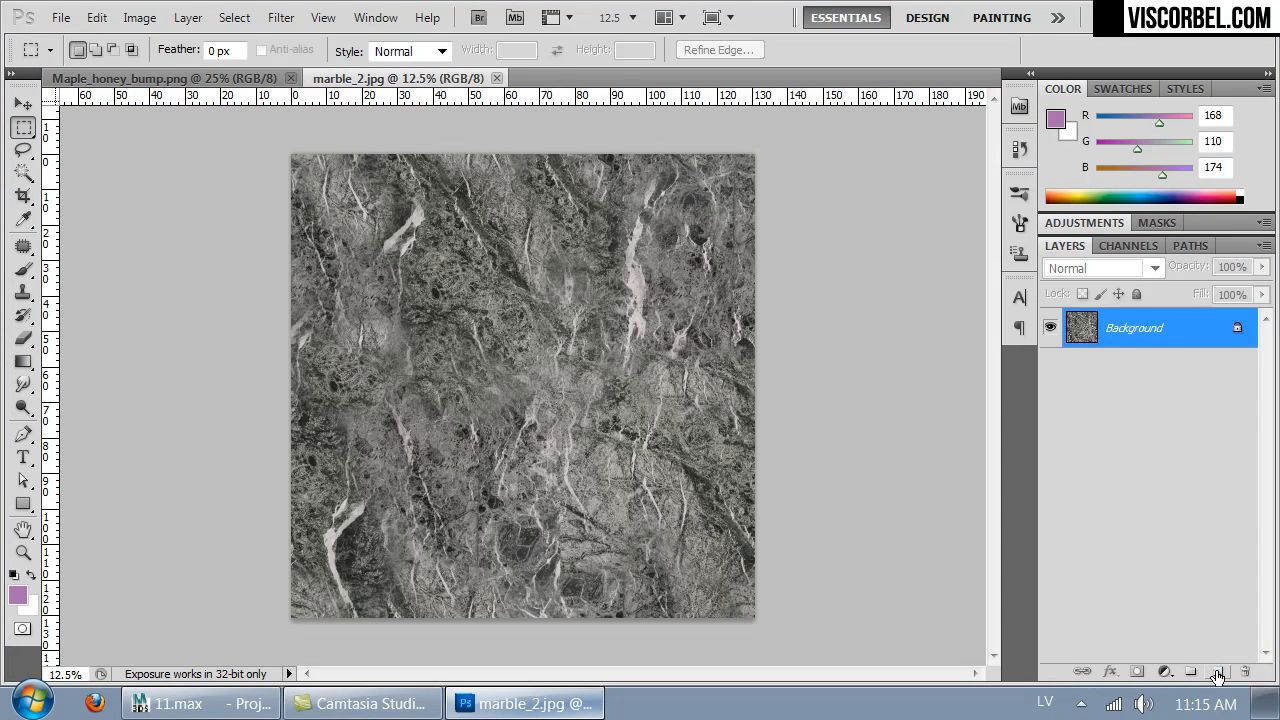
{"action": "left_click", "coordinate": [1217, 673]}
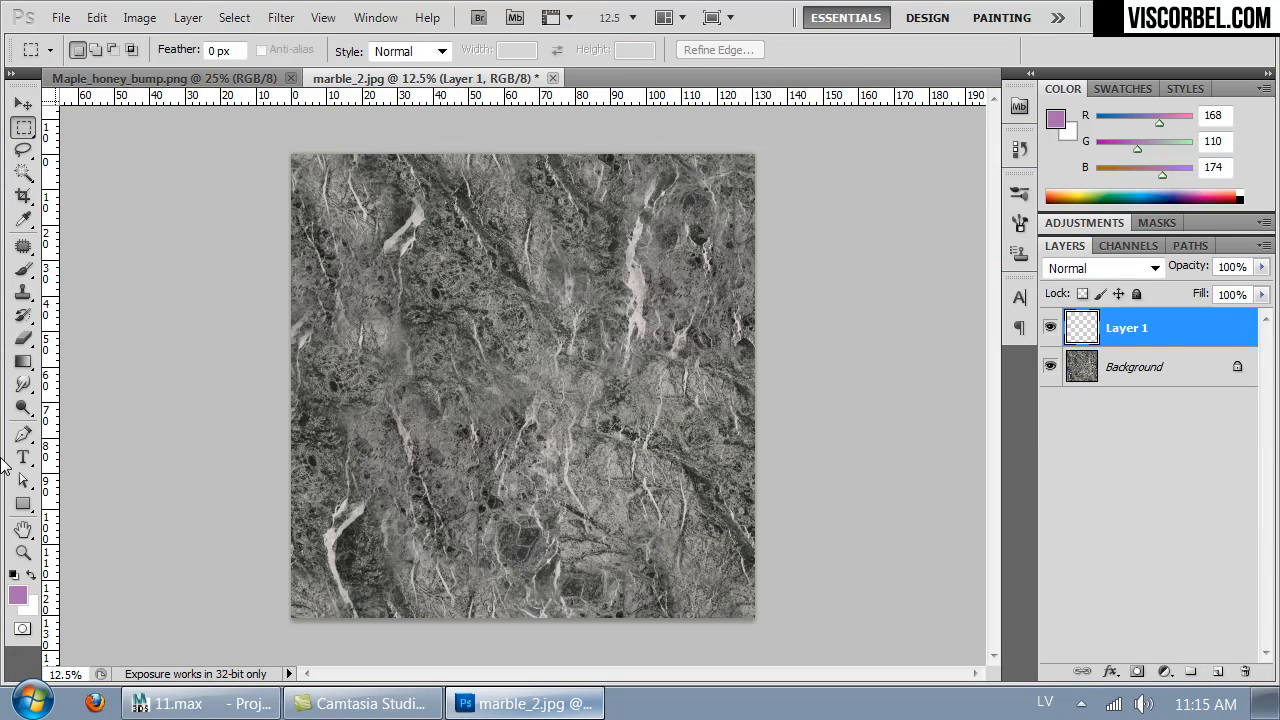
- Fill the new layer with a dark olive green, RGB 67, 78, 45, using the Paint Bucket tool
{"action": "left_click", "coordinate": [25, 362]}
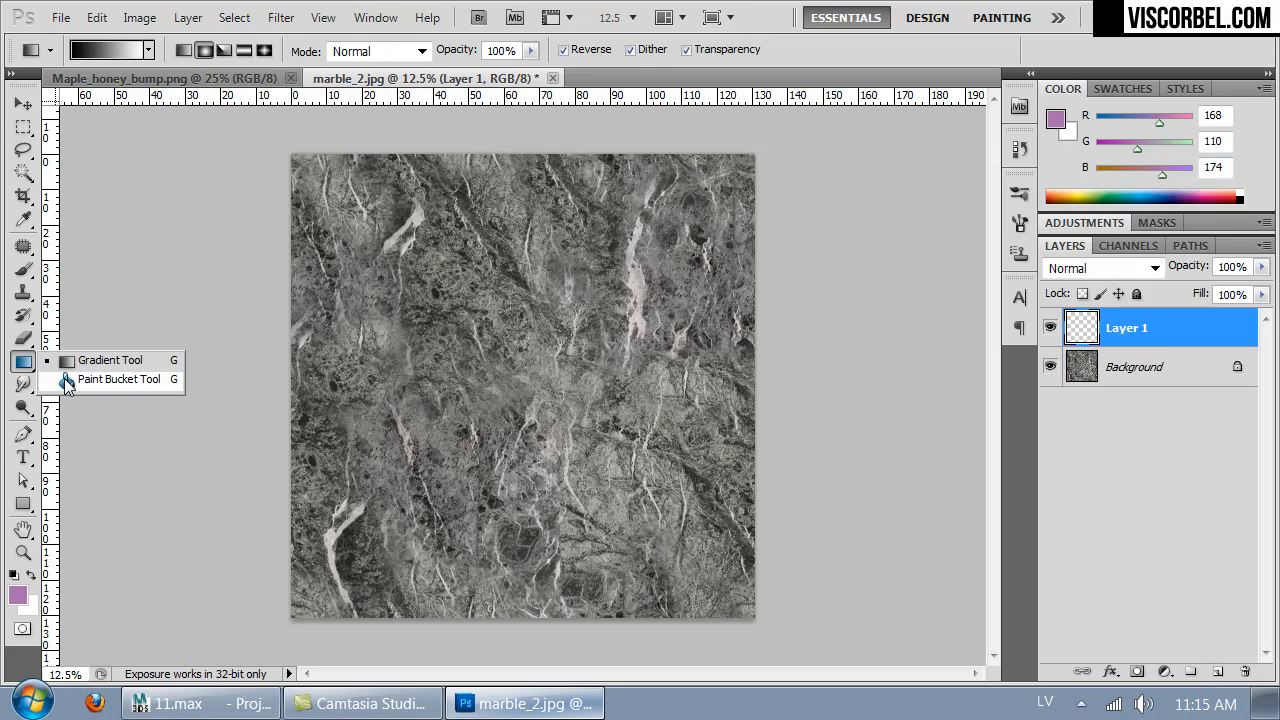
{"action": "left_click", "coordinate": [112, 379]}
{"action": "left_click", "coordinate": [18, 595]}
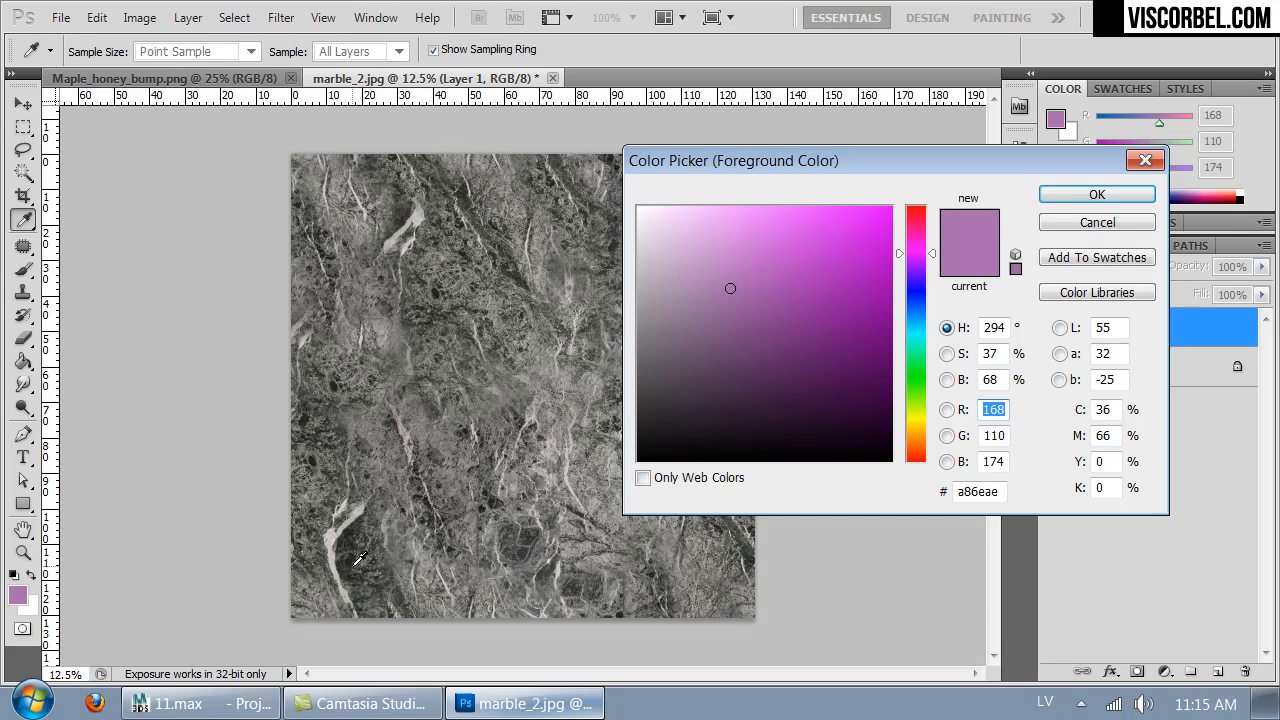
{"action": "left_click", "coordinate": [361, 560]}
{"action": "left_click_drag", "start_coordinate": [898, 401], "coordinate": [926, 398]}
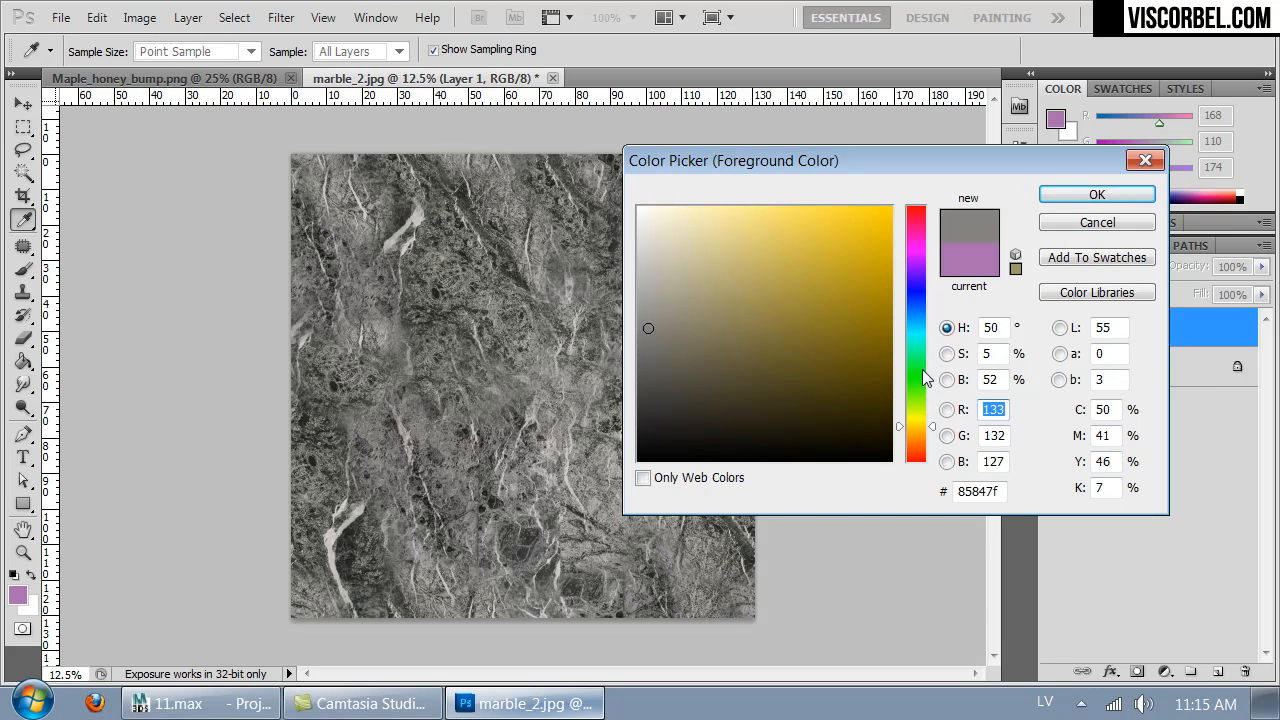
{"action": "left_click", "coordinate": [924, 370]}
{"action": "mouse_move", "coordinate": [720, 351]}
{"action": "left_mouse_down"}
{"action": "mouse_move", "coordinate": [720, 400]}
{"action": "mouse_move", "coordinate": [724, 377]}
{"action": "left_mouse_up"}
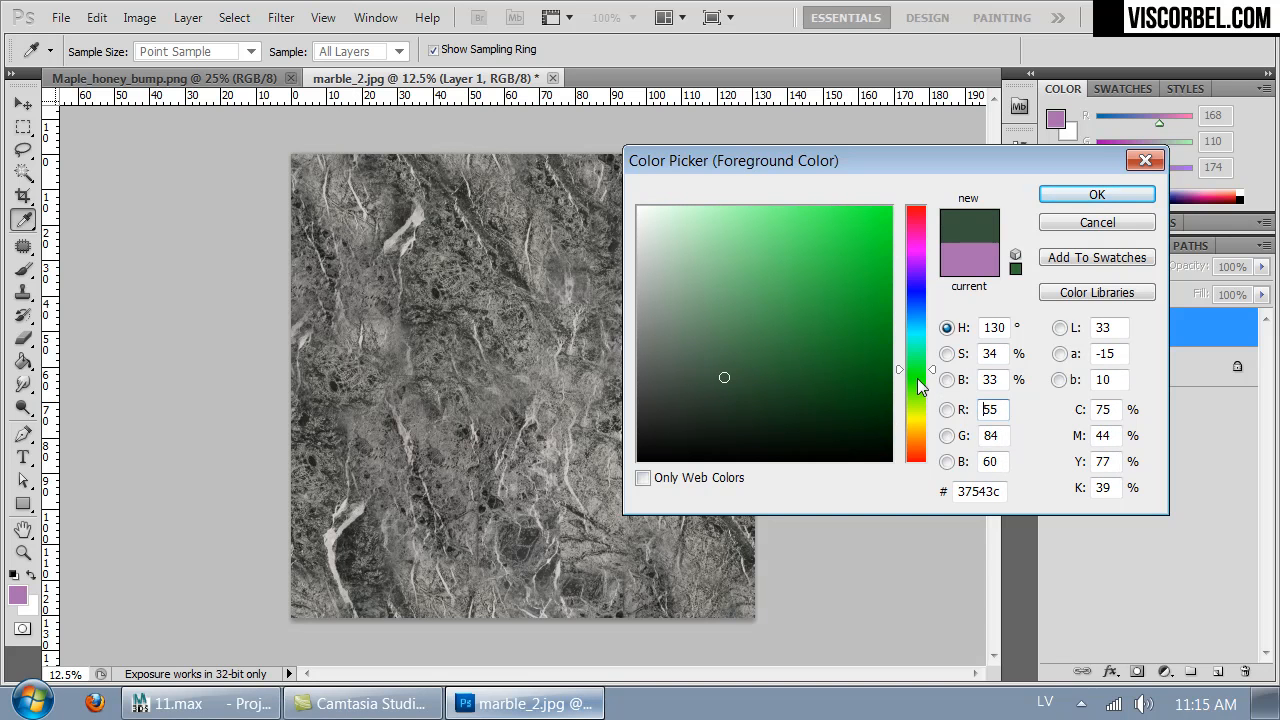
{"action": "left_click_drag", "start_coordinate": [911, 377], "coordinate": [918, 399]}
{"action": "left_click_drag", "start_coordinate": [700, 372], "coordinate": [745, 383]}
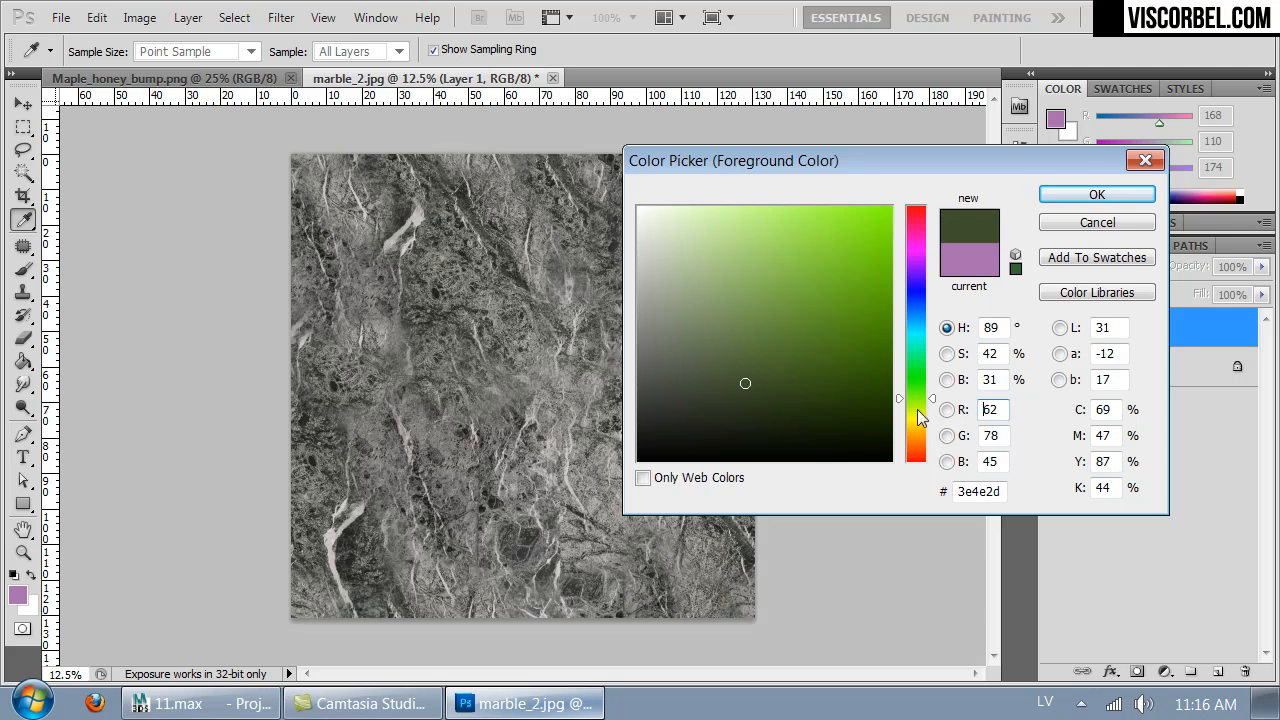
{"action": "type", "text": "67"}
{"action": "left_click", "coordinate": [1063, 194]}
{"action": "key", "text": "g"}
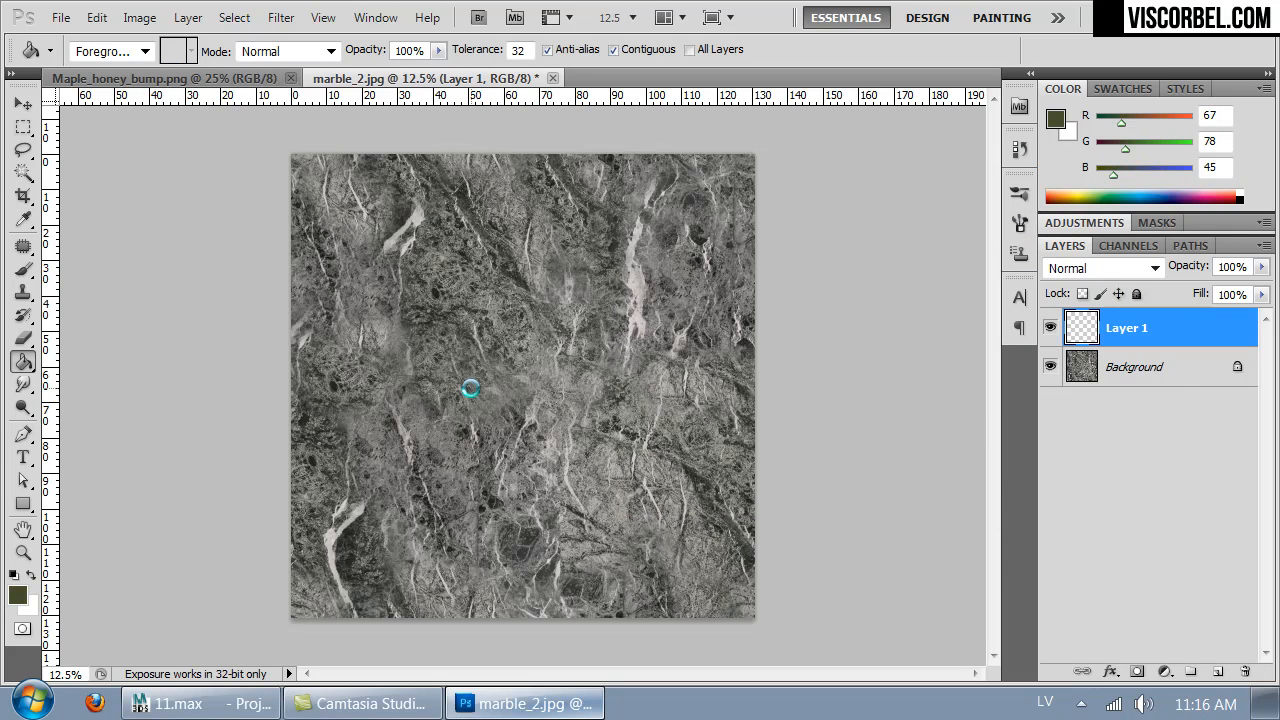
{"action": "left_click", "coordinate": [465, 383]}
- Try several blend modes on the green layer, settle on Soft Light, and compare the marble with the layer hidden and shown
{"action": "left_click", "coordinate": [1076, 268]}
{"action": "left_click", "coordinate": [1066, 71]}
{"action": "key", "text": "Down"}
{"action": "key", "text": "Down"}
{"action": "key", "text": "Down"}
{"action": "key", "text": "Down"}
{"action": "key", "text": "Down"}
{"action": "key", "text": "Down"}
{"action": "key", "text": "Down"}
{"action": "key", "text": "Down"}
{"action": "key", "text": "Down"}
{"action": "key", "text": "Down"}
{"action": "key", "text": "Down"}
{"action": "key", "text": "Down"}
{"action": "key", "text": "Up"}
{"action": "key", "text": "Down"}
{"action": "key", "text": "Down"}
{"action": "key", "text": "Down"}
{"action": "key", "text": "Down"}
{"action": "key", "text": "Down"}
{"action": "key", "text": "Down"}
{"action": "key", "text": "Down"}
{"action": "key", "text": "Down"}
{"action": "key", "text": "Down"}
{"action": "key", "text": "Up"}
{"action": "key", "text": "Up"}
{"action": "key", "text": "Up"}
{"action": "key", "text": "Up"}
{"action": "key", "text": "Up"}
{"action": "key", "text": "Up"}
{"action": "key", "text": "Up"}
{"action": "key", "text": "Up"}
{"action": "key", "text": "Up"}
{"action": "key", "text": "Down"}
{"action": "key", "text": "Up"}
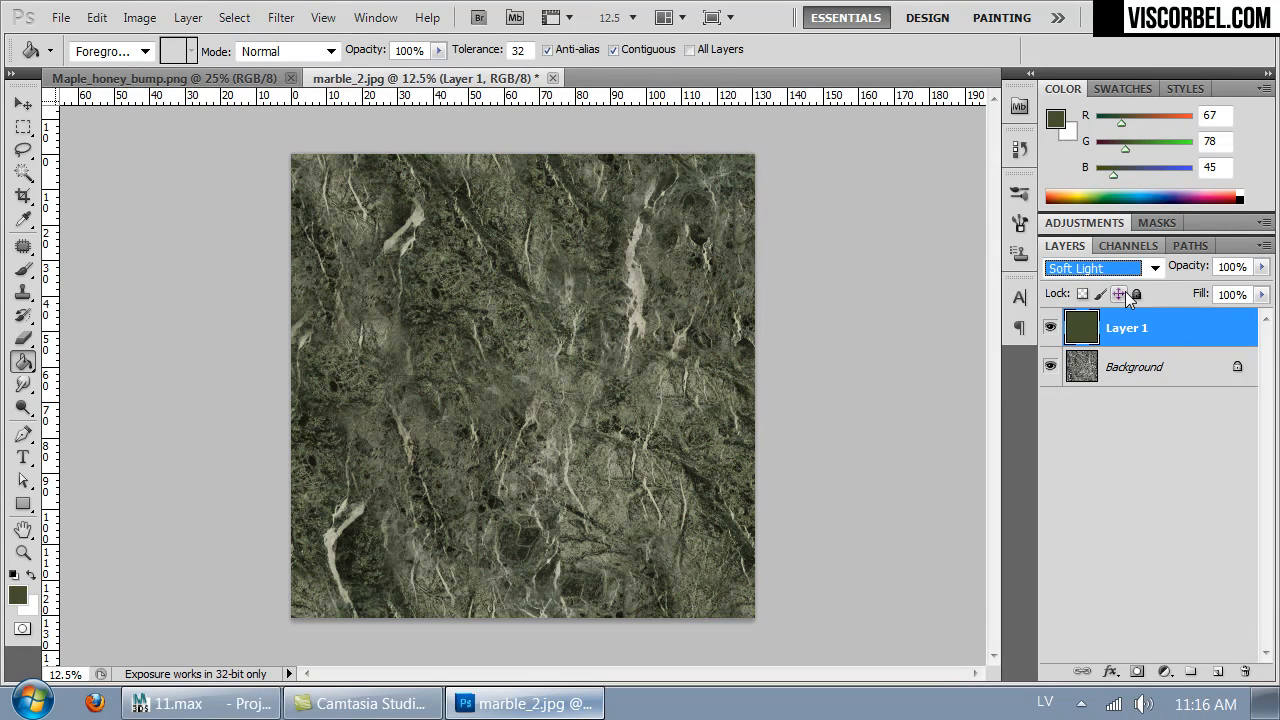
{"action": "left_click", "coordinate": [1050, 330]}
{"action": "left_click", "coordinate": [1050, 330]}
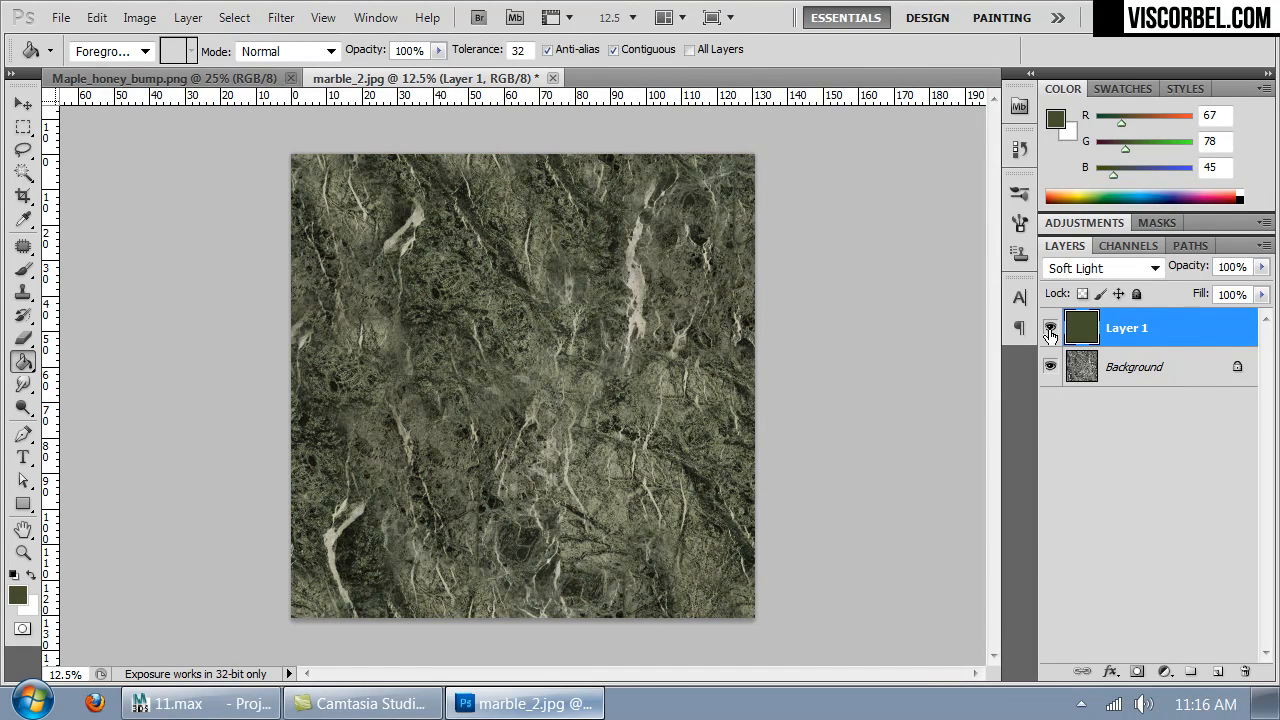
- Merge the green layer into the background, and apply Hue/Saturation with saturation +8 and lightness -22
{"action": "key", "text": "Delete"}
{"action": "key", "text": "ctrl+u"}
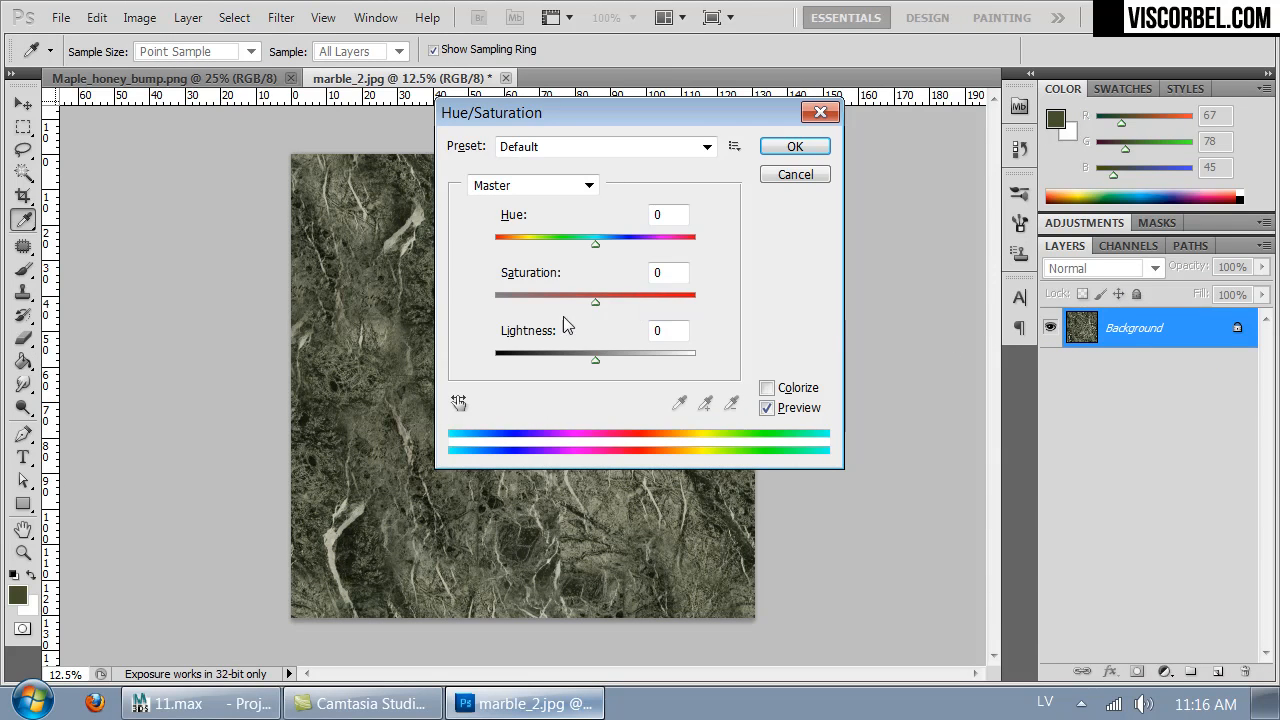
{"action": "left_click_drag", "start_coordinate": [589, 358], "coordinate": [574, 359]}
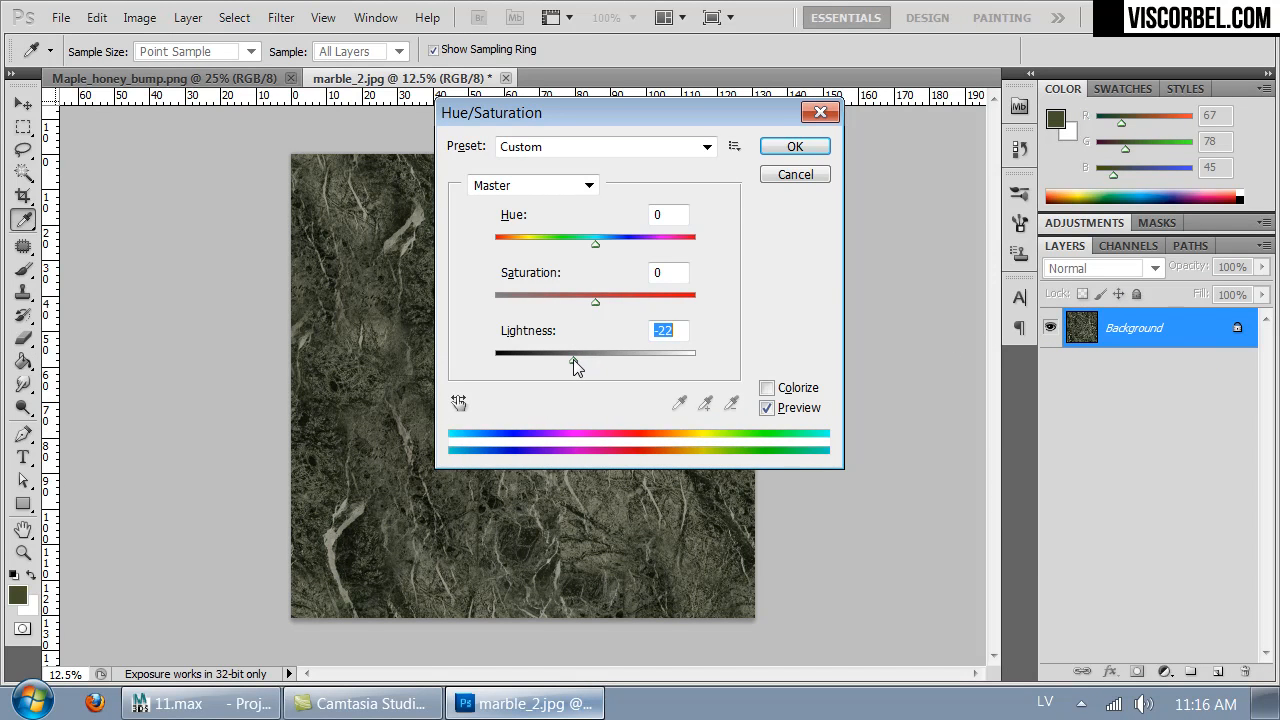
{"action": "left_click_drag", "start_coordinate": [633, 118], "coordinate": [948, 210]}
{"action": "left_click_drag", "start_coordinate": [909, 395], "coordinate": [913, 397]}
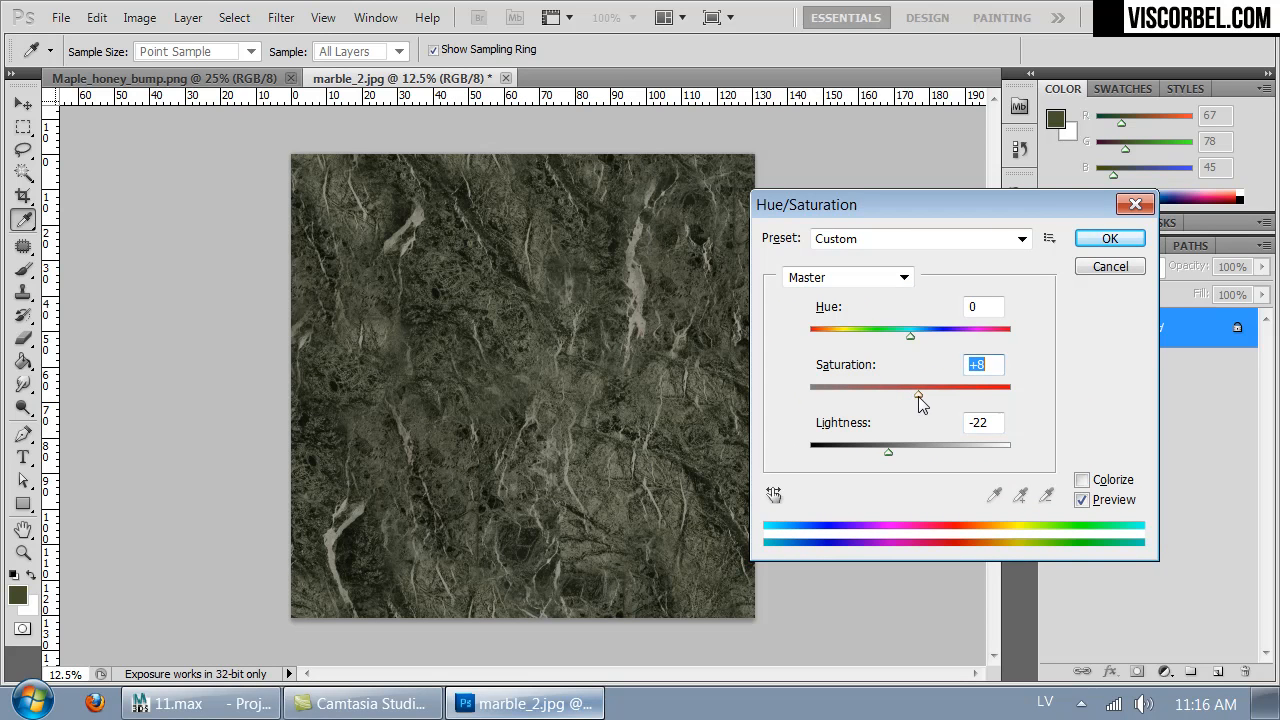
{"action": "left_click", "coordinate": [1110, 238]}
- Save the recolored marble_2.jpg, and switch to 3ds Max to check the countertops in the viewport
{"action": "key", "text": "g"}
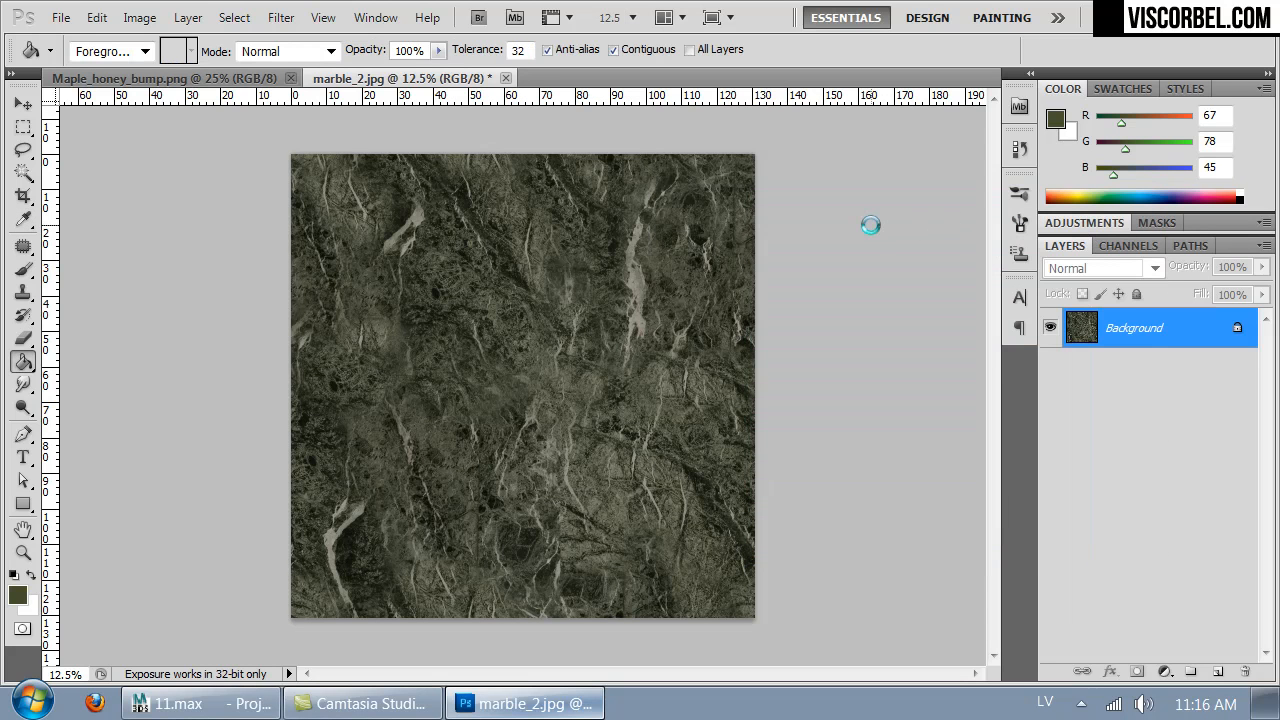
{"action": "left_click", "coordinate": [200, 704]}
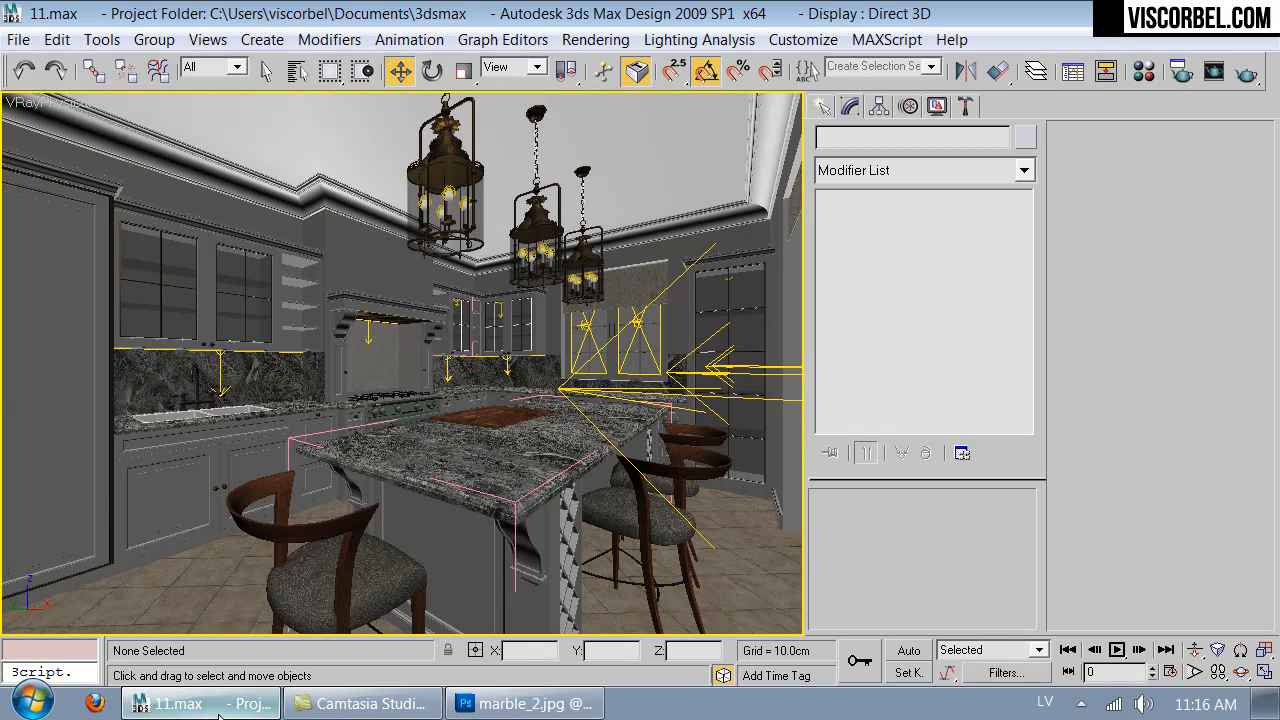
{"action": "left_click", "coordinate": [532, 492]}
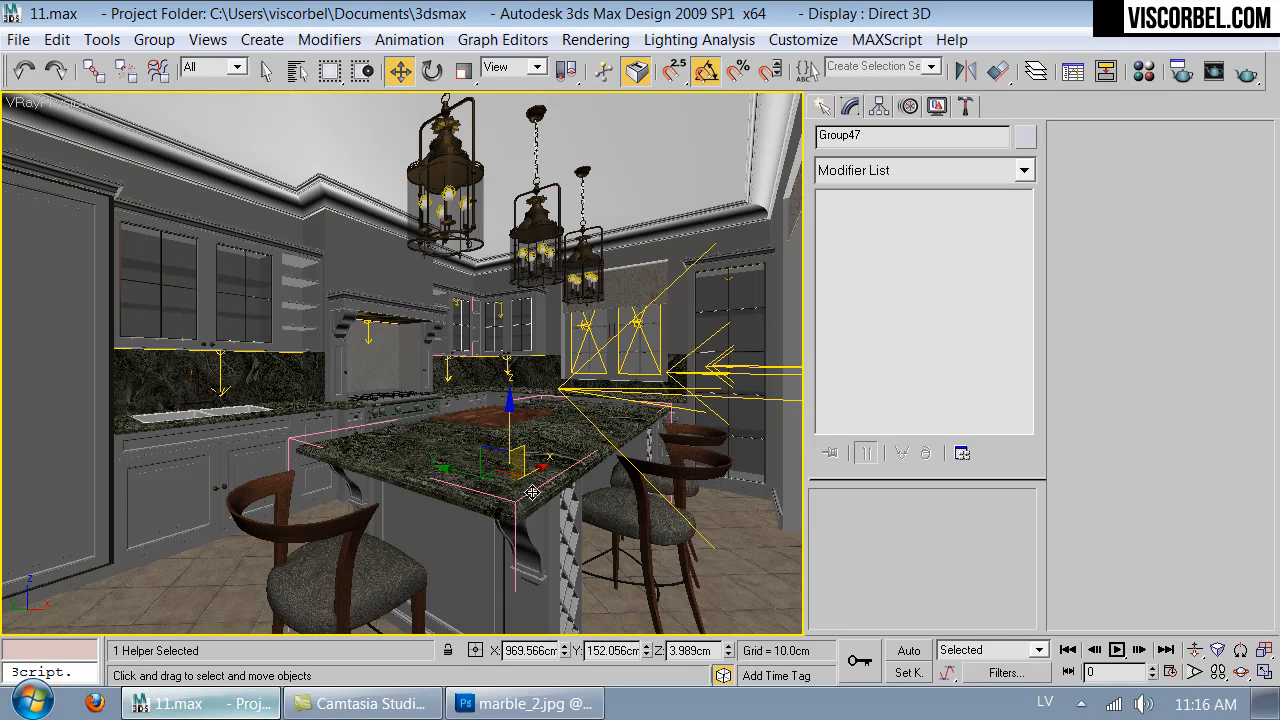
{"action": "left_click", "coordinate": [779, 581]}
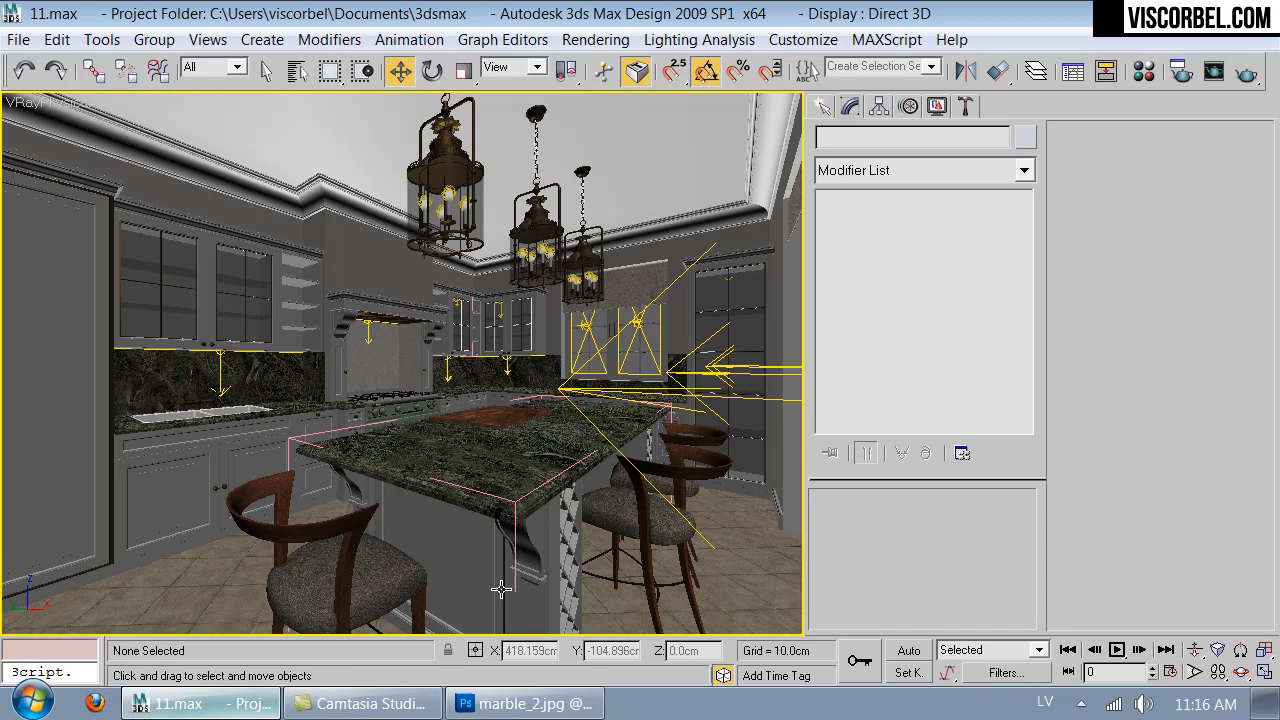
- Switch to Photoshop and open fabric.jpg from the textures folder
{"action": "left_click", "coordinate": [523, 703]}
{"action": "key", "text": "ctrl+o"}
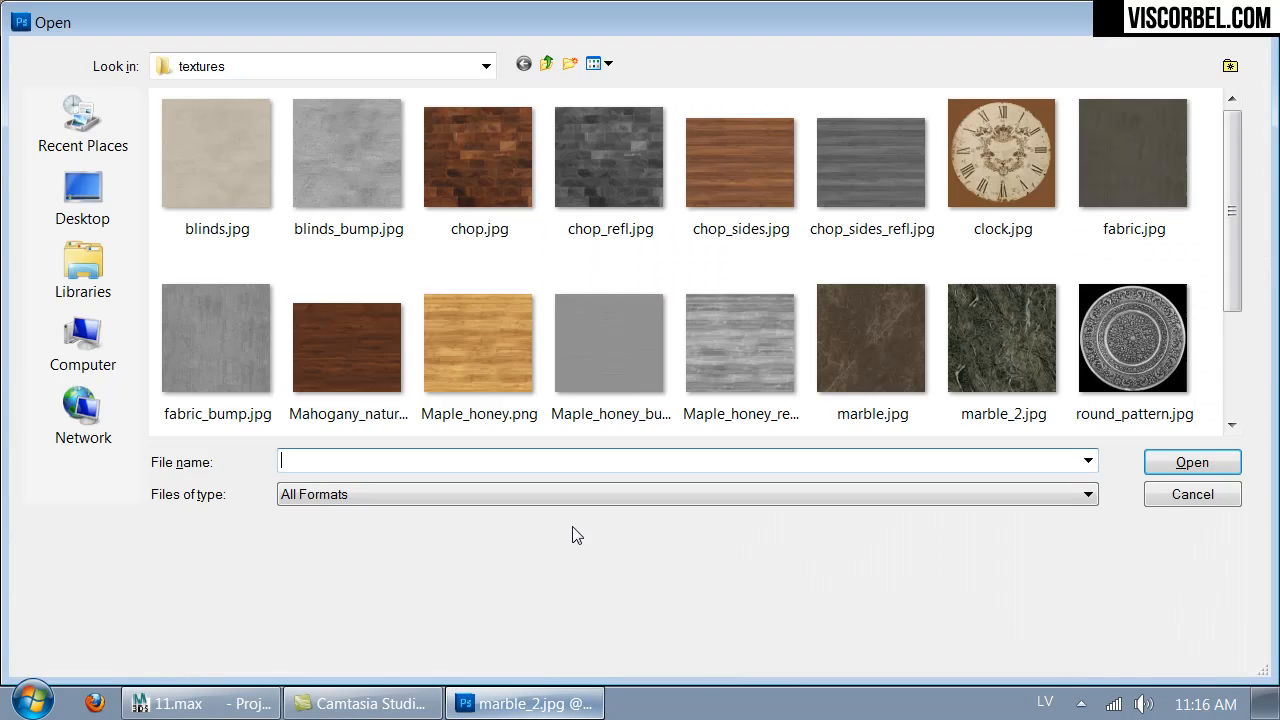
{"action": "double_click", "coordinate": [1132, 165]}
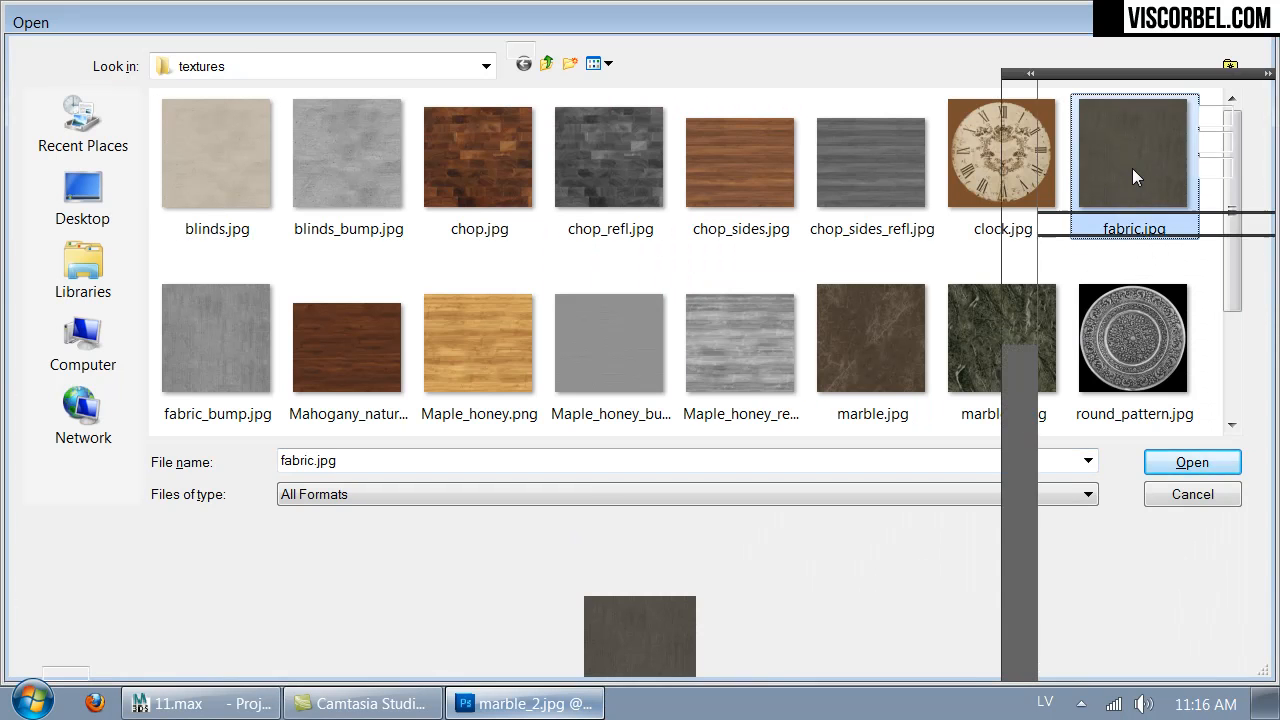
- Apply Hue/Saturation to the fabric texture with hue +45, saturation +51 and lightness +9
{"action": "key", "text": "ctrl+u"}
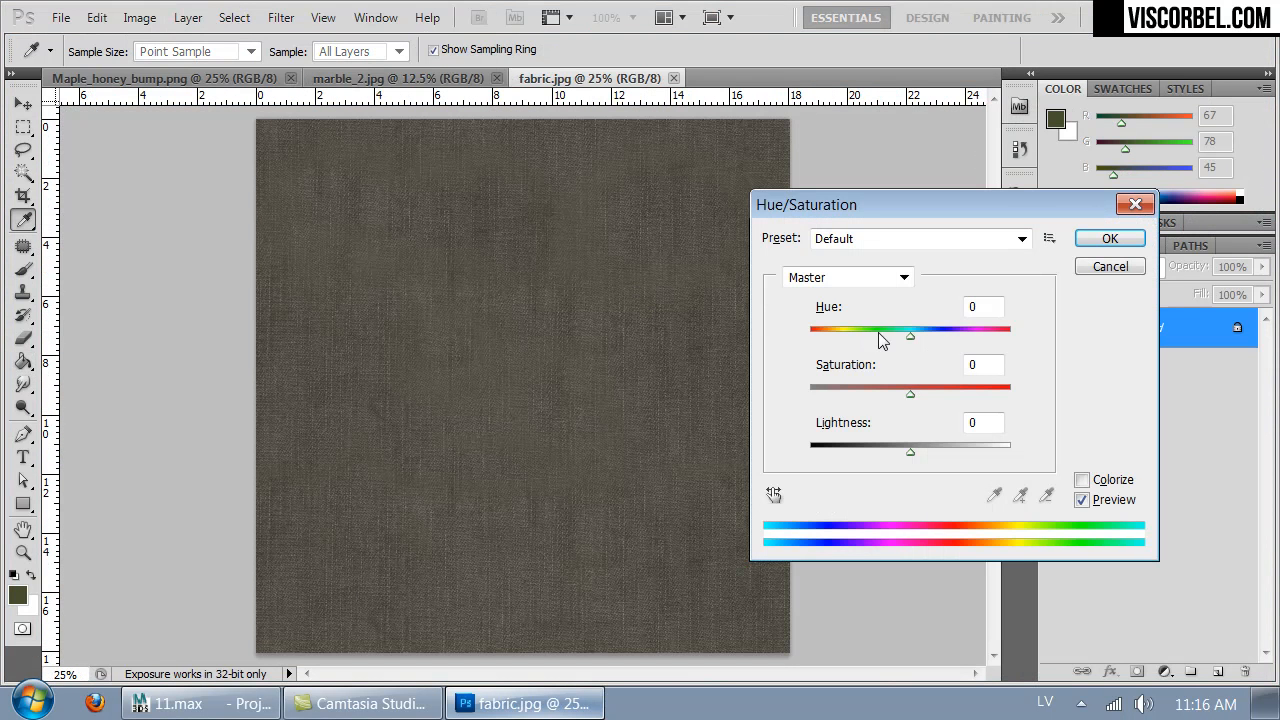
{"action": "left_click_drag", "start_coordinate": [922, 401], "coordinate": [961, 395]}
{"action": "left_click_drag", "start_coordinate": [908, 337], "coordinate": [919, 340]}
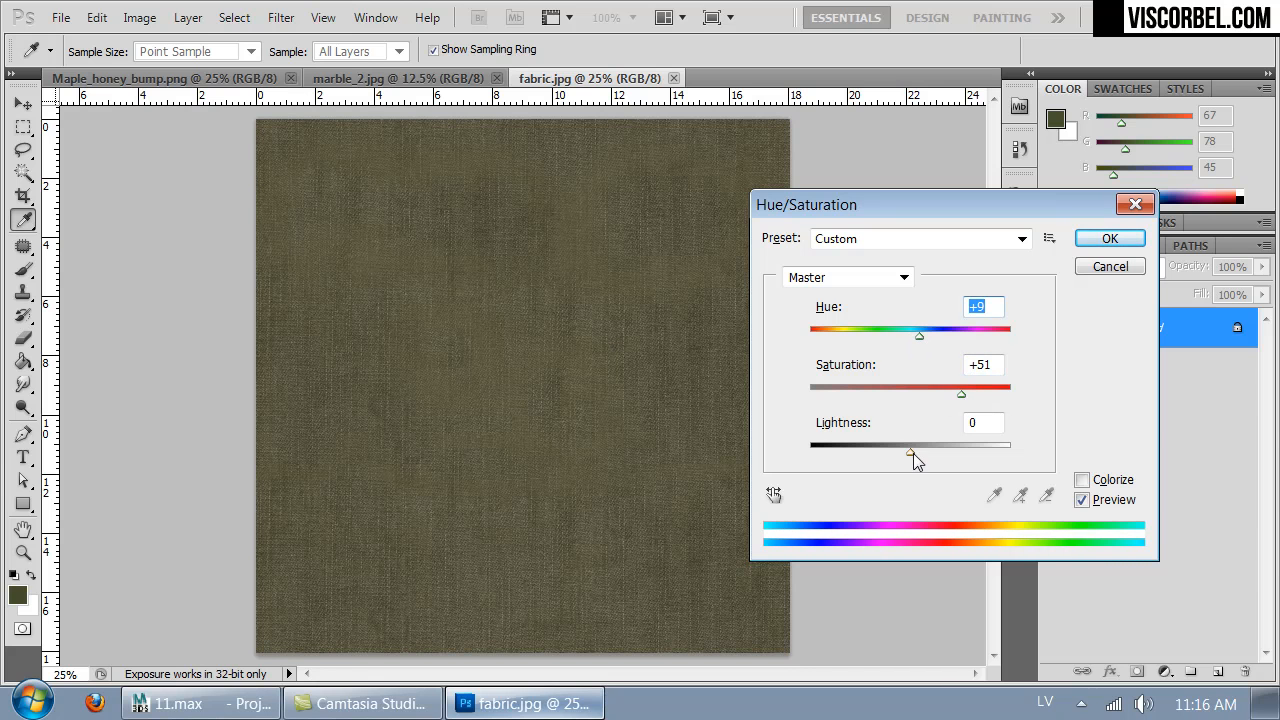
{"action": "left_click", "coordinate": [929, 333]}
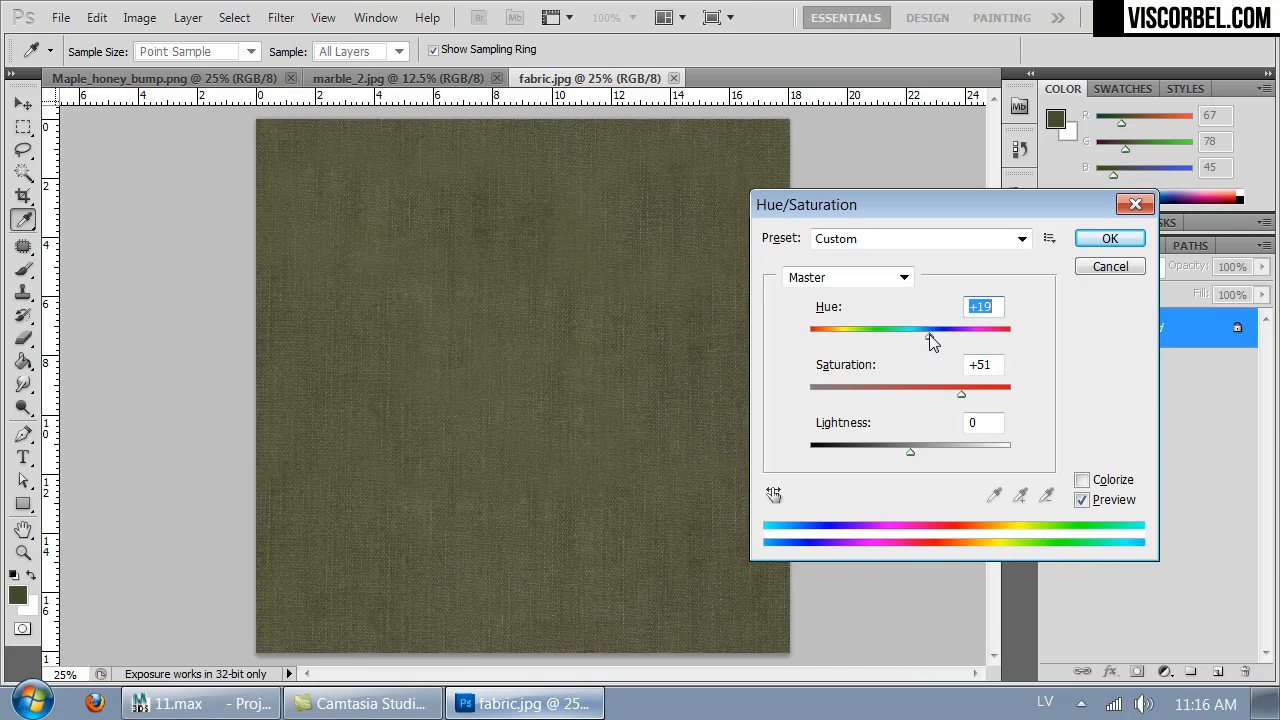
{"action": "left_click_drag", "start_coordinate": [929, 334], "coordinate": [957, 335]}
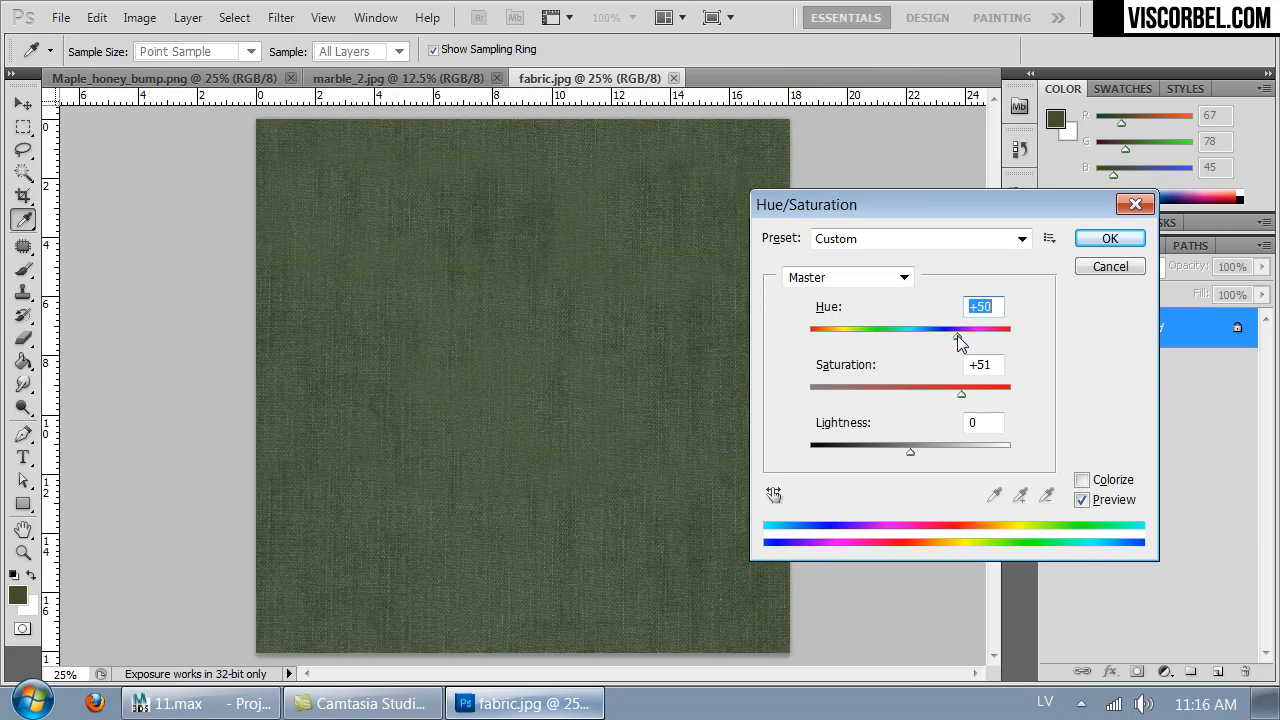
{"action": "left_click", "coordinate": [926, 451]}
{"action": "left_click_drag", "start_coordinate": [926, 451], "coordinate": [919, 450]}
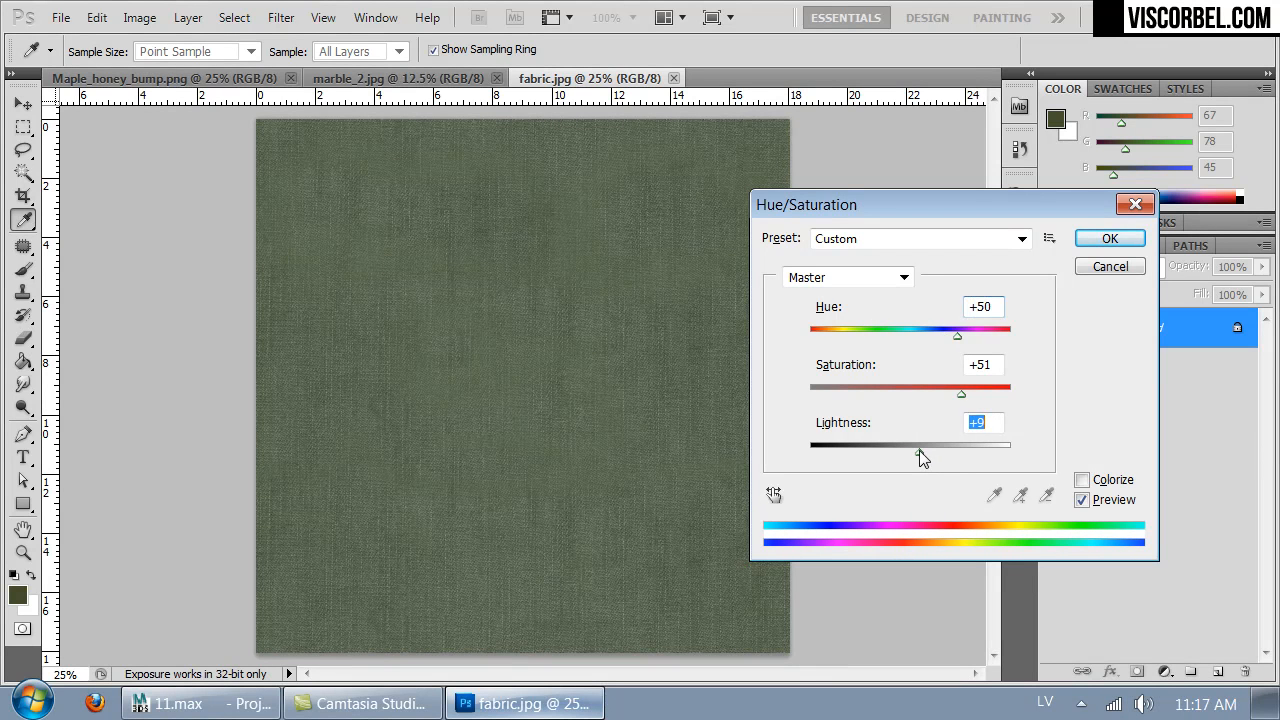
{"action": "left_click", "coordinate": [951, 333]}
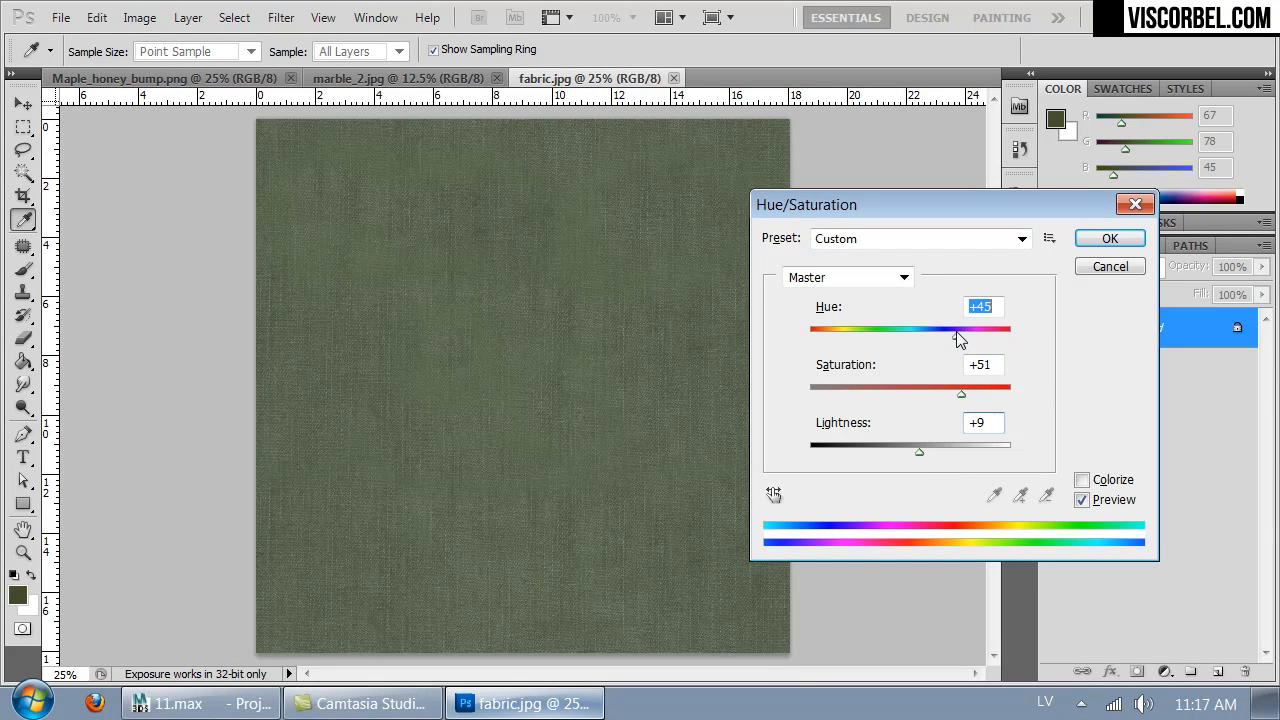
{"action": "left_click", "coordinate": [1126, 239]}
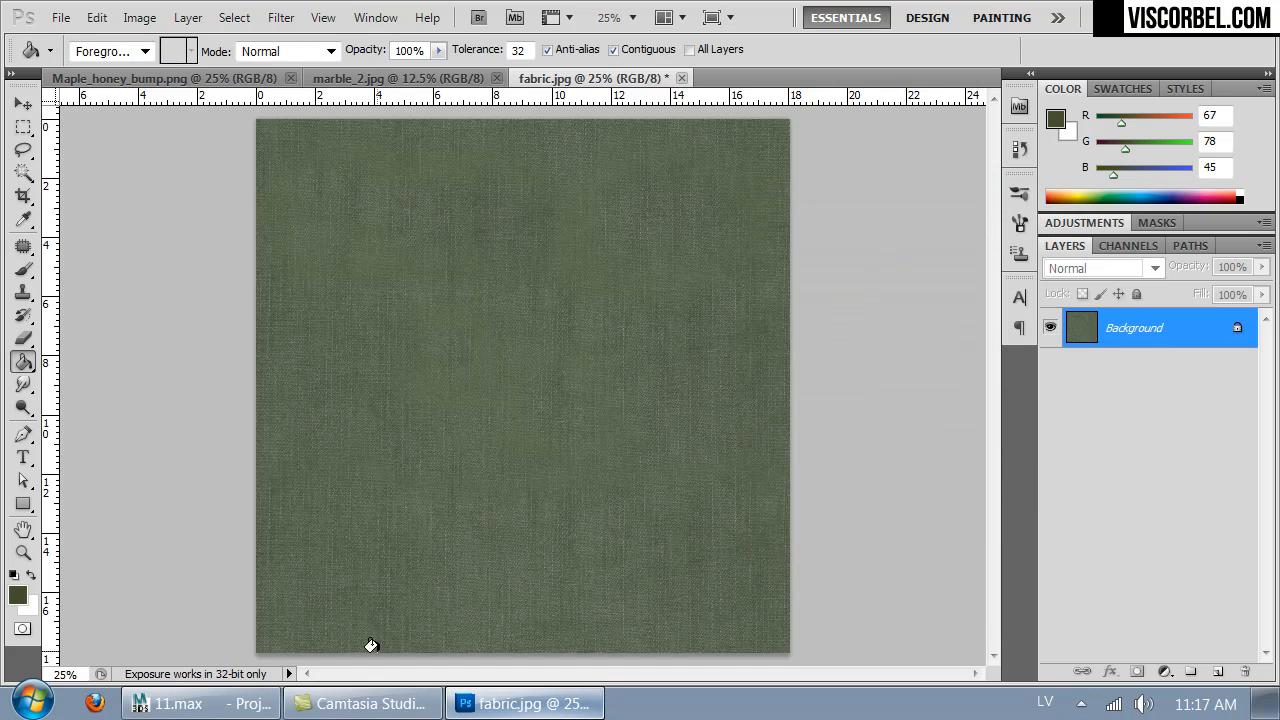
- Switch to 3ds Max and check the front bar stool's seat fabric in the viewport
{"action": "key", "text": "alt+Tab"}
{"action": "left_click", "coordinate": [331, 580]}
{"action": "key", "text": "alt+Tab"}
{"action": "left_click", "coordinate": [215, 705]}
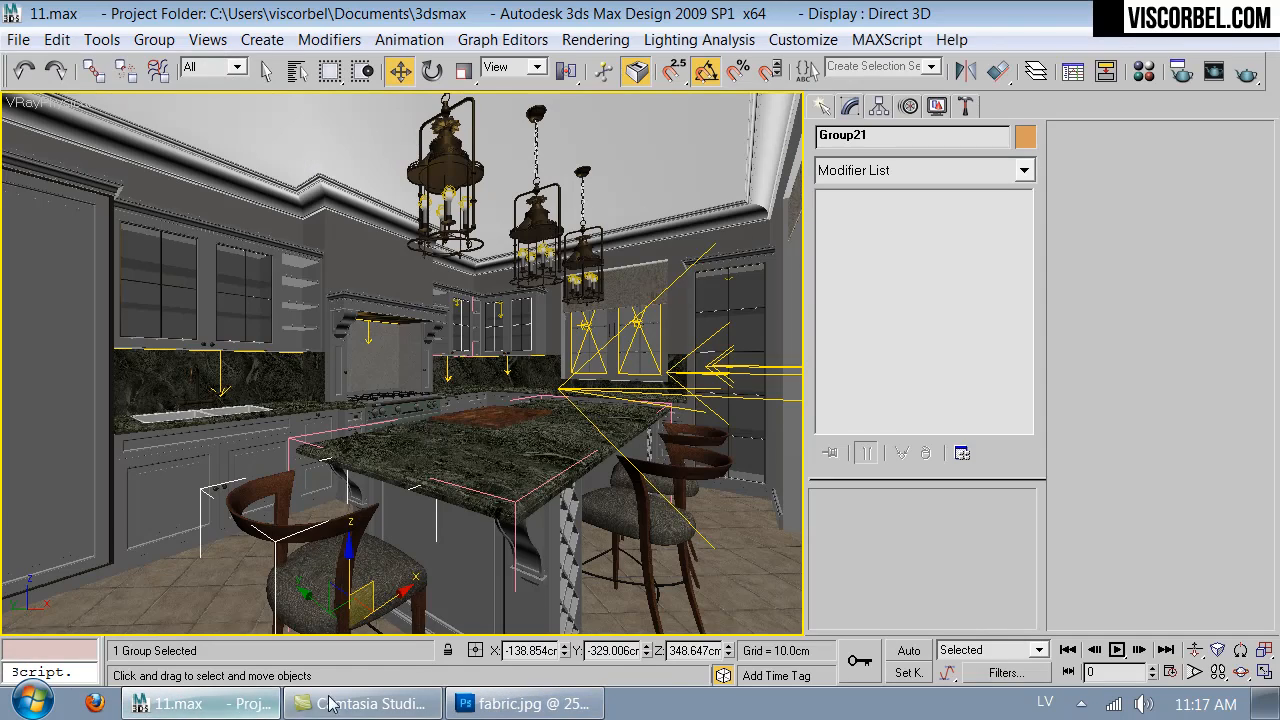
- Reduce the fabric's saturation by 15 in Photoshop, save fabric.jpg, and return to 3ds Max to check the stool seats
{"action": "left_click", "coordinate": [505, 703]}
{"action": "key", "text": "ctrl+u"}
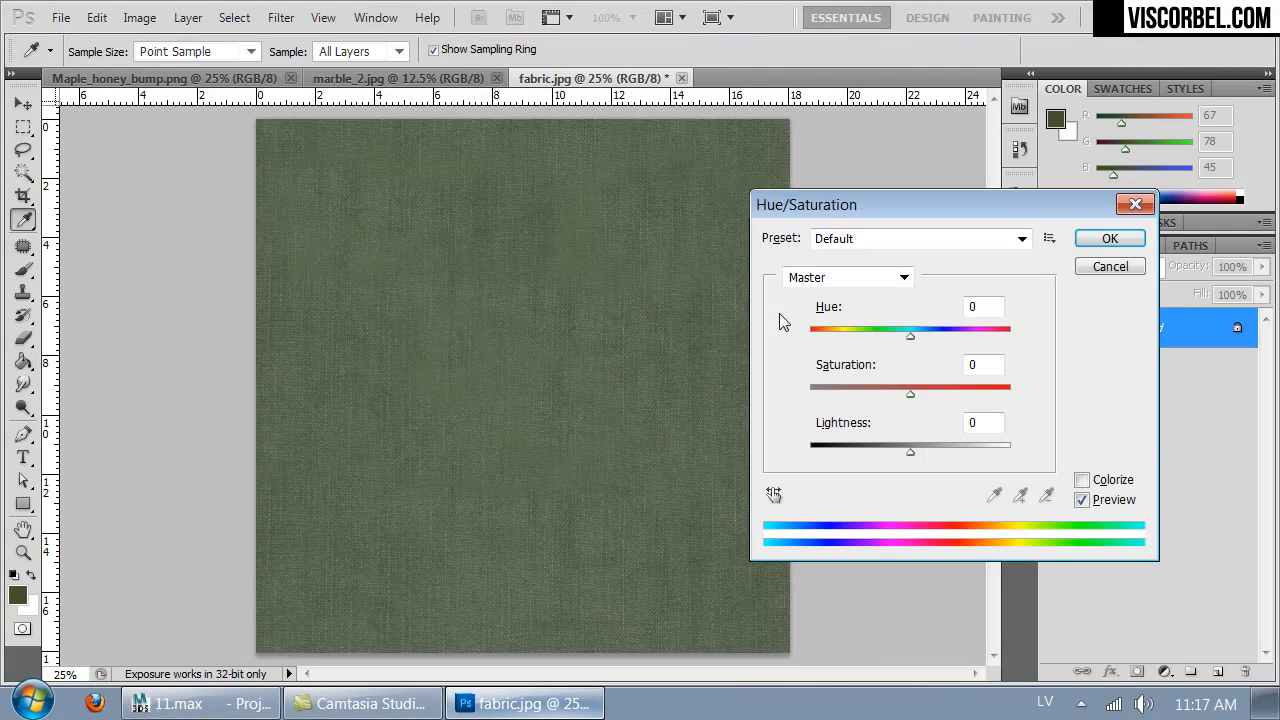
{"action": "left_click_drag", "start_coordinate": [910, 393], "coordinate": [895, 392]}
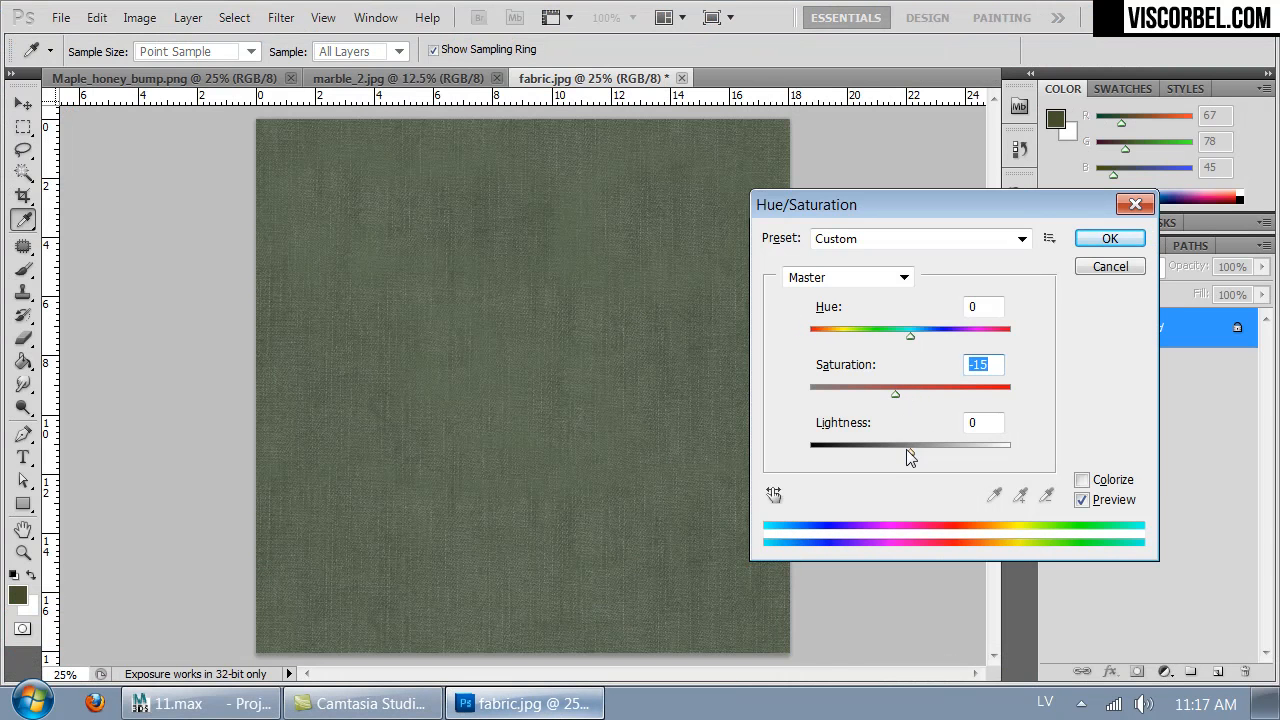
{"action": "key", "text": "g"}
{"action": "left_click", "coordinate": [1110, 238]}
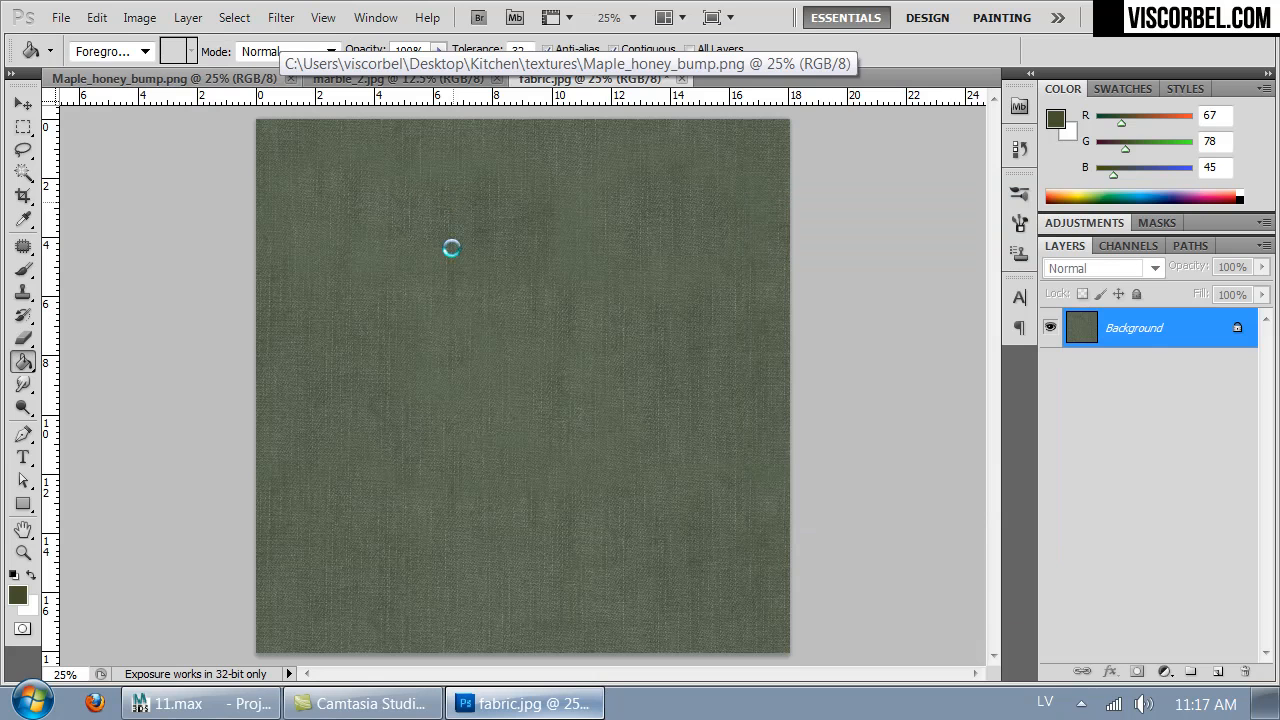
{"action": "left_click", "coordinate": [230, 697]}
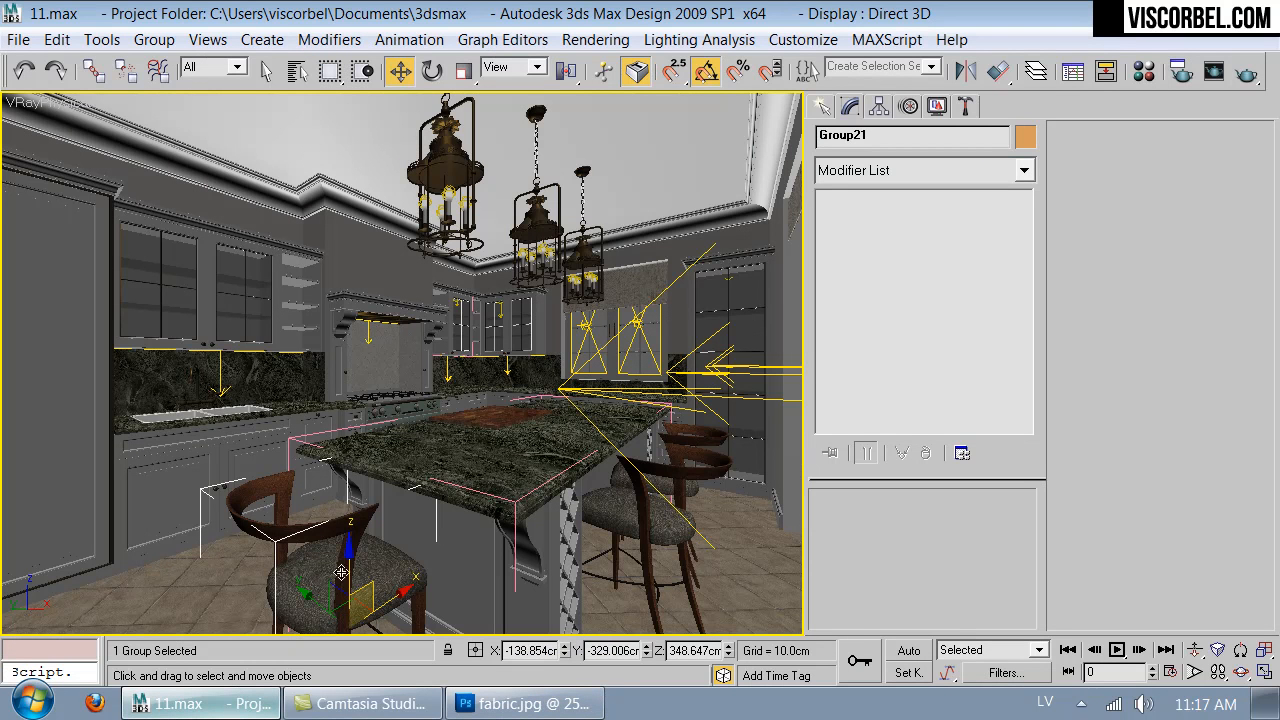
{"action": "left_click", "coordinate": [750, 545]}
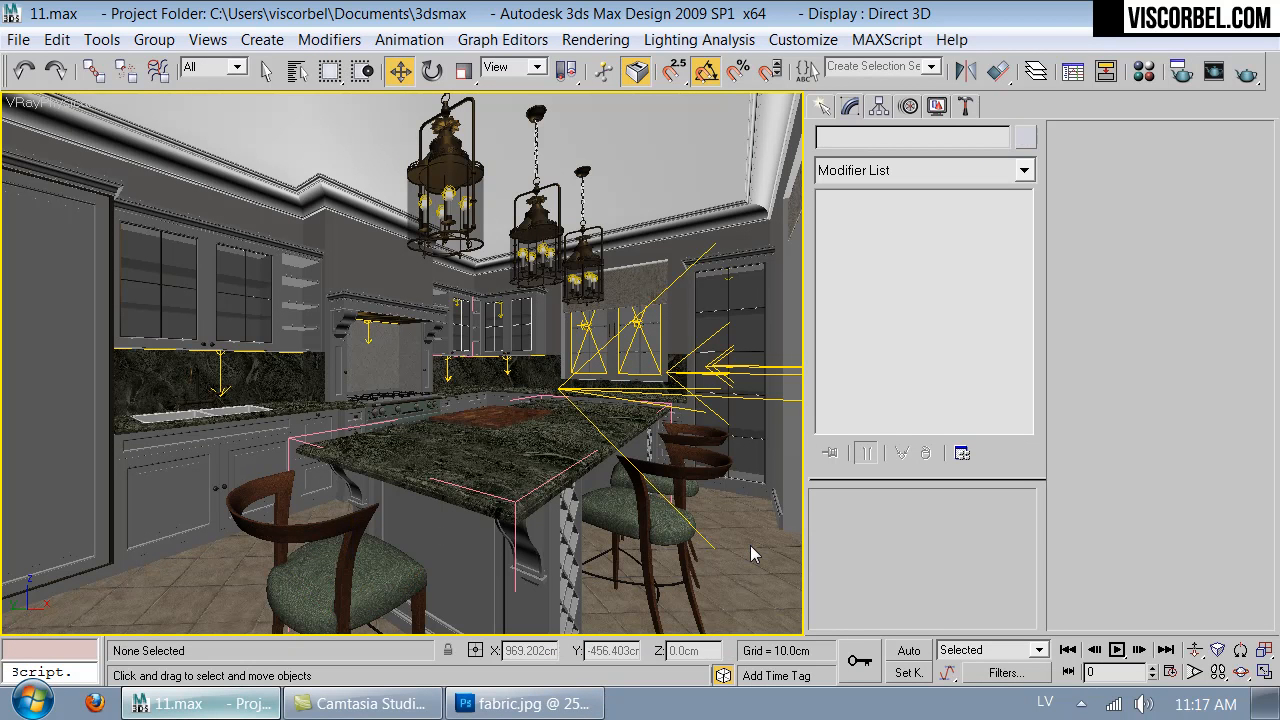
- Open the fabric sub-material of the Chair material and examine it in an enlarged preview
{"action": "key", "text": "m"}
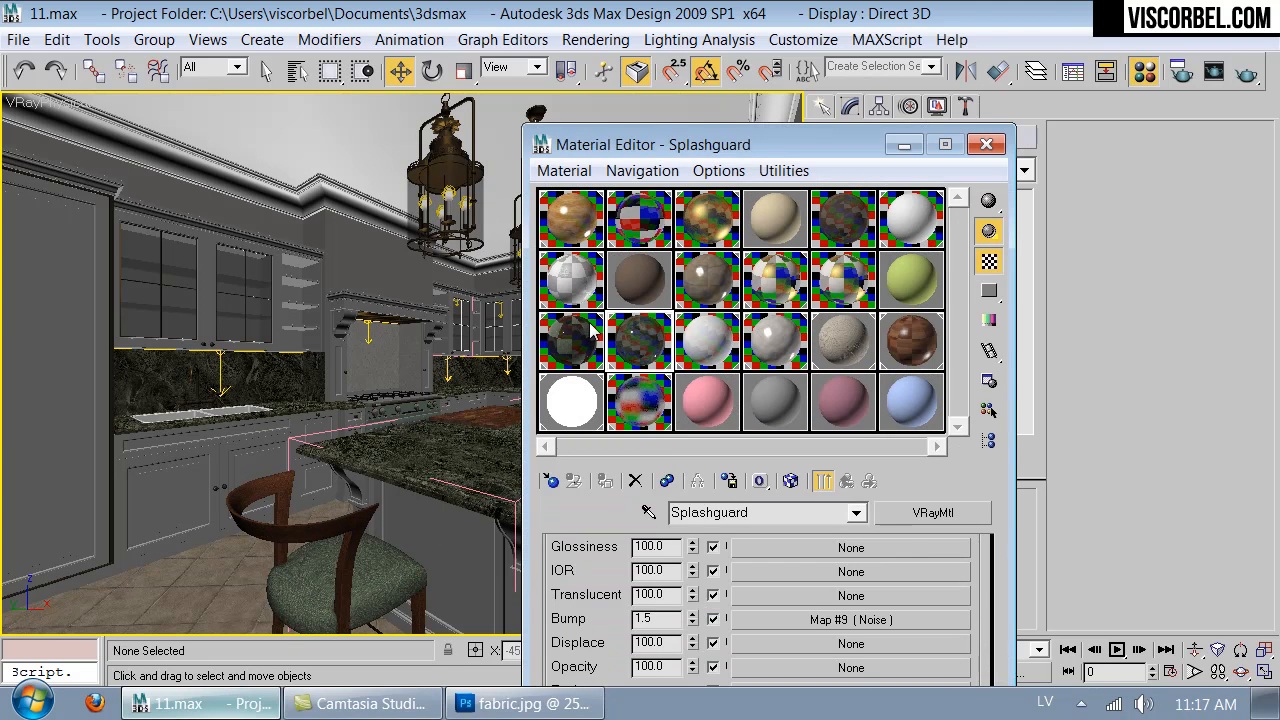
{"action": "left_click", "coordinate": [590, 332]}
{"action": "left_click_drag", "start_coordinate": [770, 157], "coordinate": [826, 35]}
{"action": "left_click", "coordinate": [839, 567]}
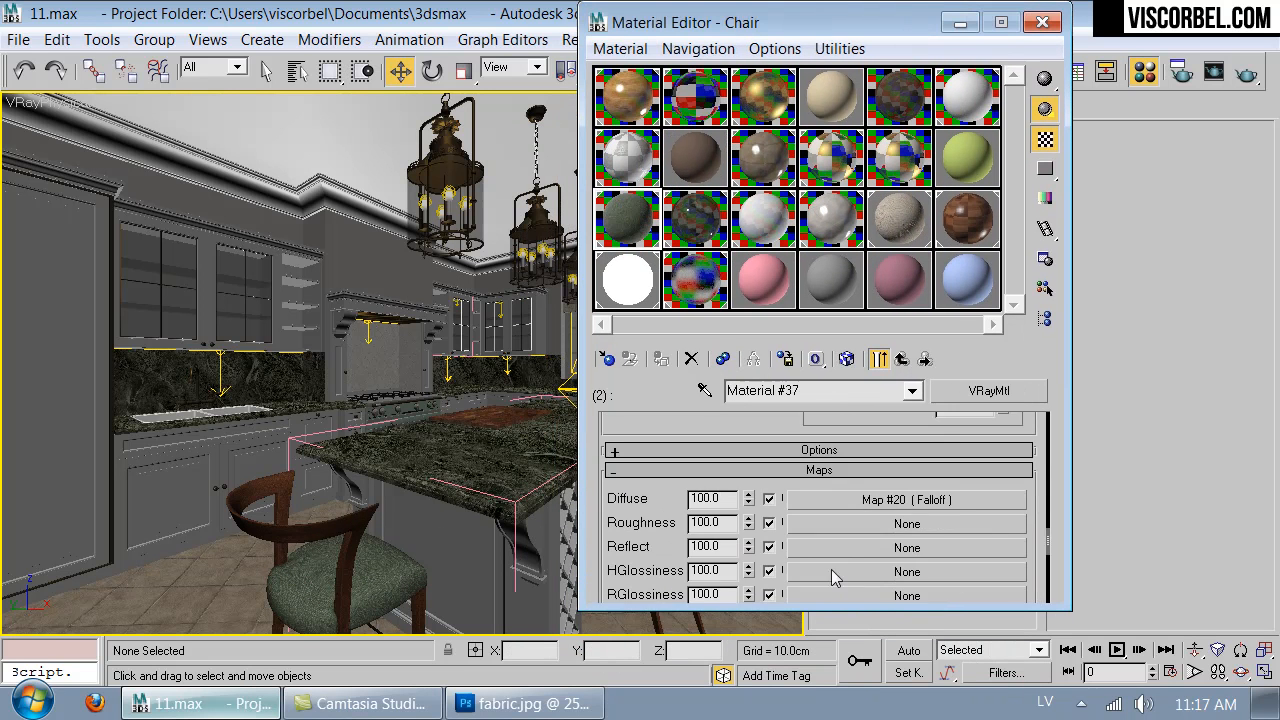
{"action": "double_click", "coordinate": [624, 200]}
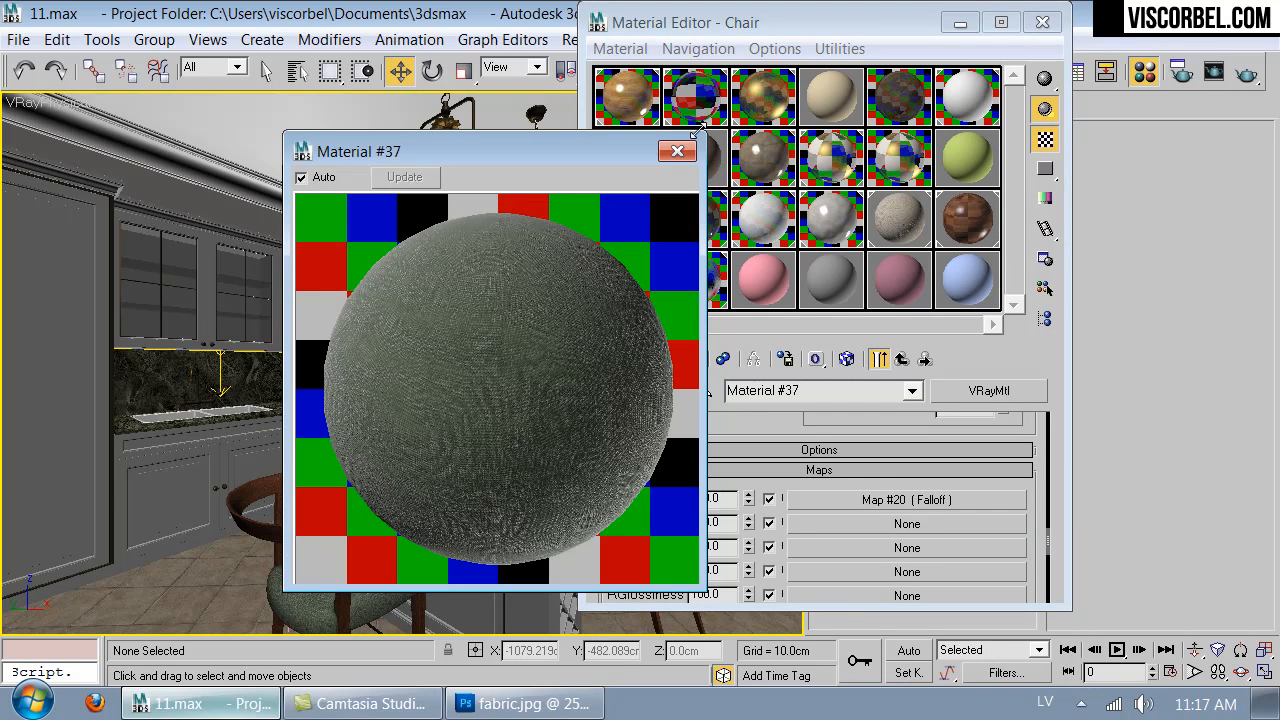
{"action": "left_click", "coordinate": [677, 151]}
- Set the chair fabric's bump amount to 18 and check the result in an enlarged preview
{"action": "scroll", "coordinate": [737, 458], "scroll_direction": "down", "scroll_amount": 5}
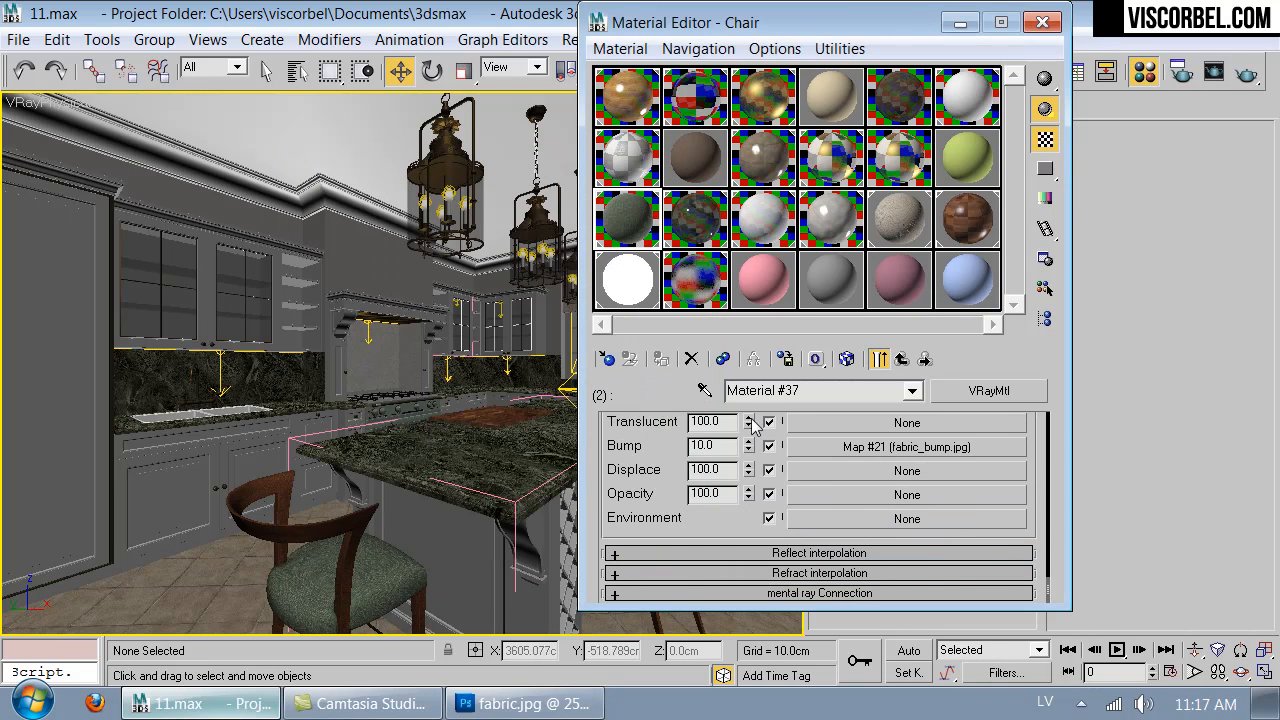
{"action": "double_click", "coordinate": [730, 447]}
{"action": "type", "text": "18"}
{"action": "key", "text": "Return"}
{"action": "double_click", "coordinate": [652, 211]}
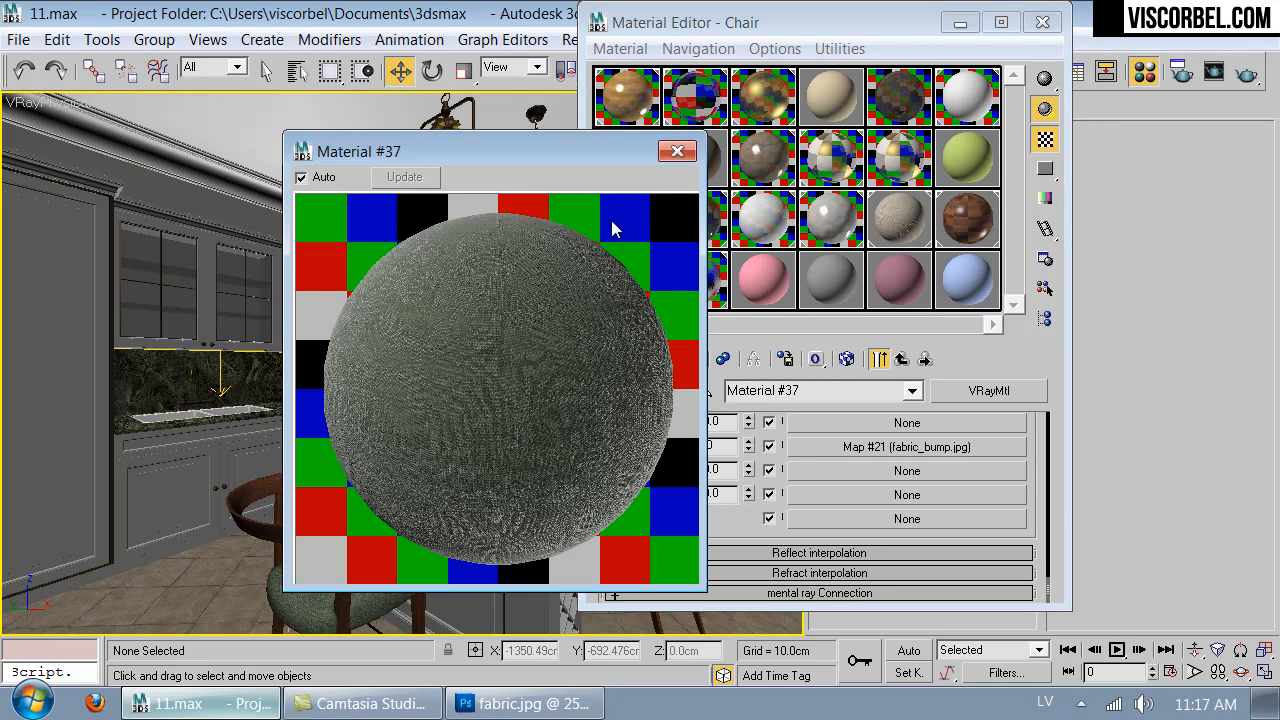
{"action": "left_click", "coordinate": [677, 151]}
- Reshape the mix curve of the fabric's diffuse Falloff map, extending the start point's handle horizontally so the curve rises later
{"action": "scroll", "coordinate": [873, 490], "scroll_direction": "up", "scroll_amount": 5}
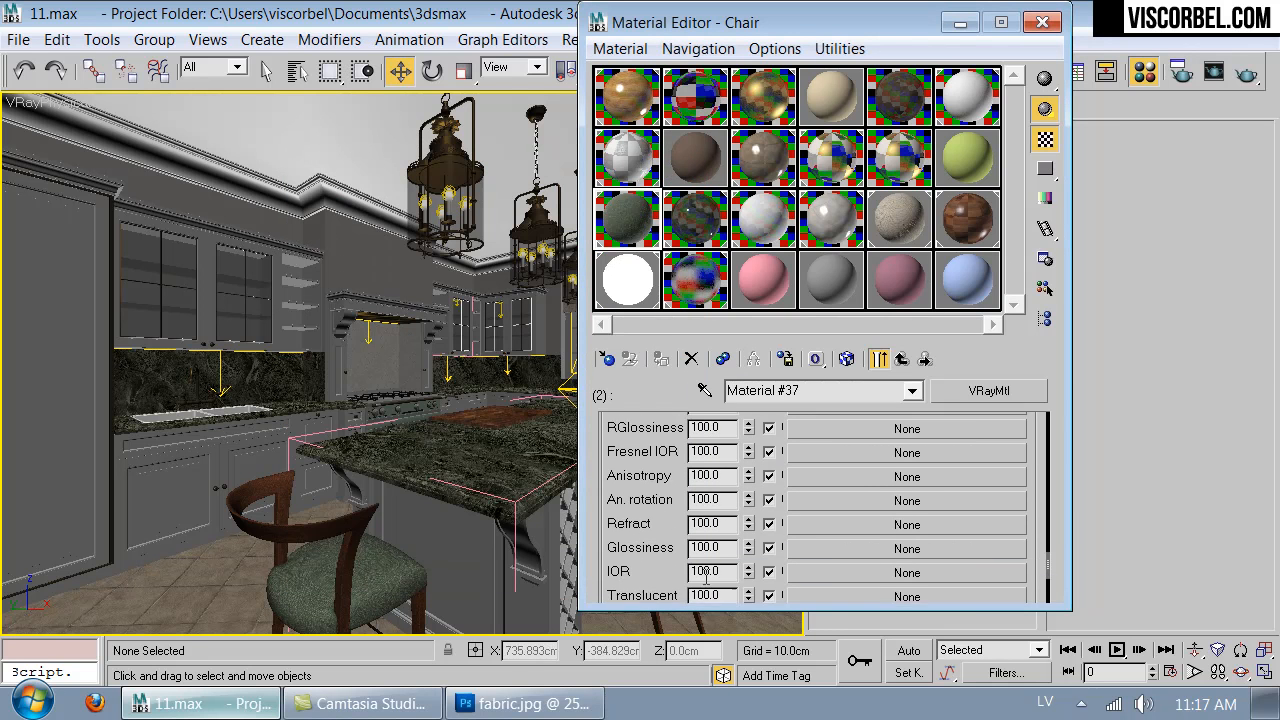
{"action": "left_click", "coordinate": [873, 490]}
{"action": "scroll", "coordinate": [703, 457], "scroll_direction": "down", "scroll_amount": 10}
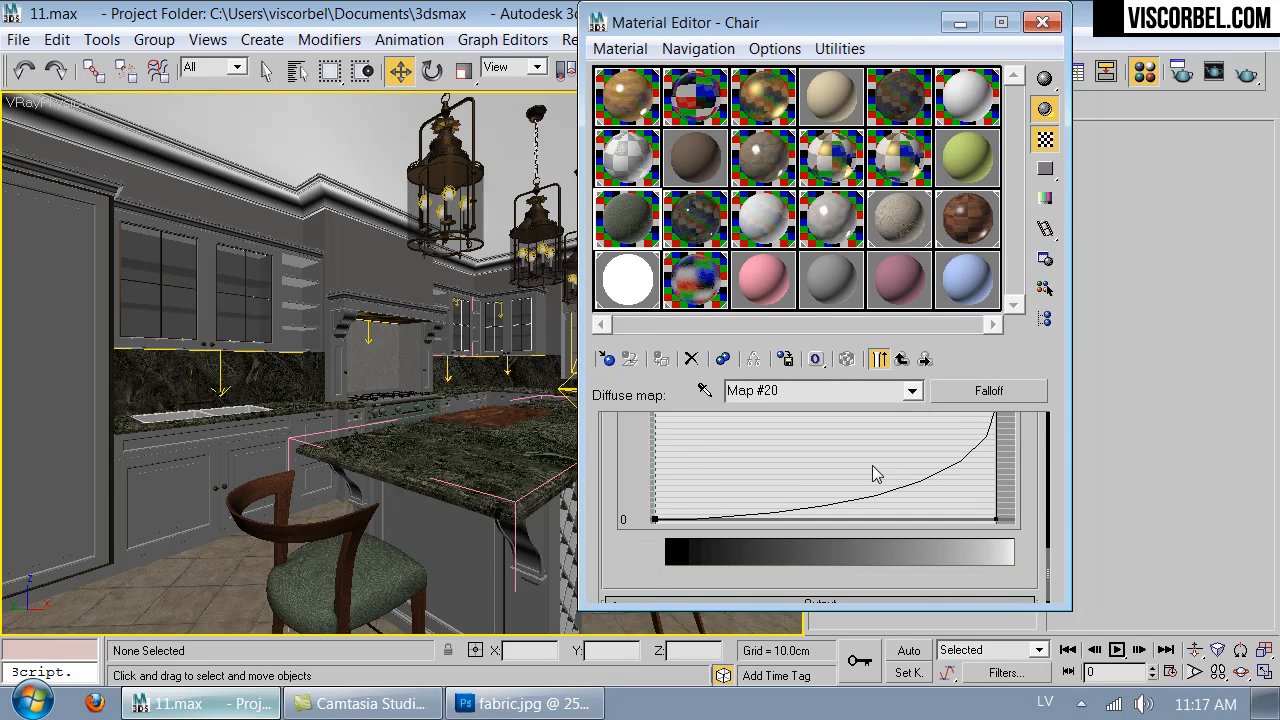
{"action": "scroll", "coordinate": [930, 520], "scroll_direction": "up", "scroll_amount": 1}
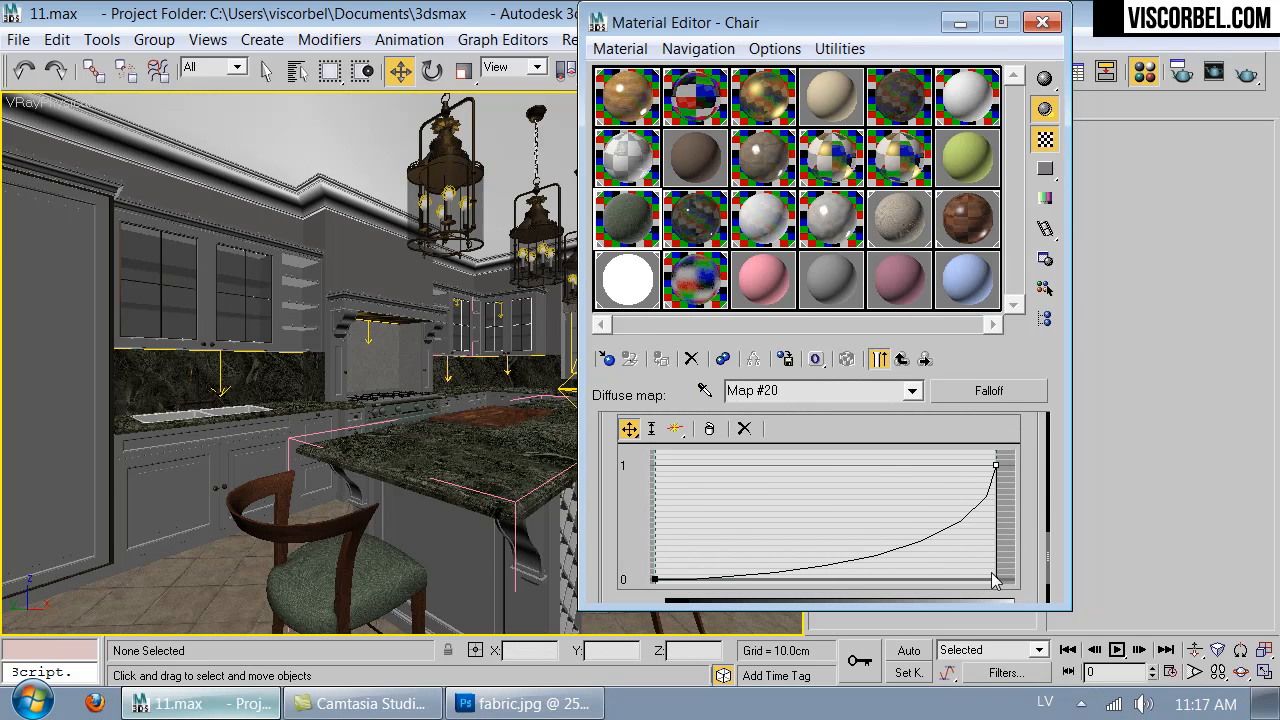
{"action": "right_click", "coordinate": [656, 580]}
{"action": "left_click", "coordinate": [719, 642]}
{"action": "left_click_drag", "start_coordinate": [742, 552], "coordinate": [851, 589]}
{"action": "double_click", "coordinate": [628, 207]}
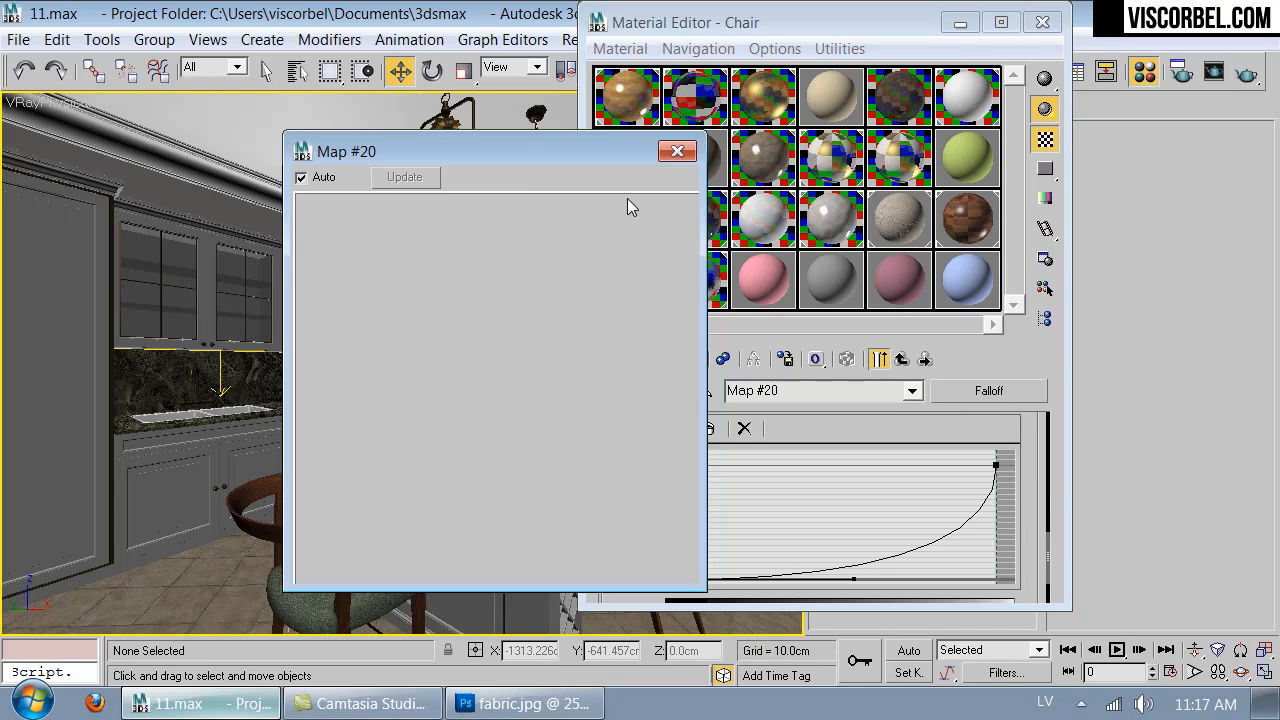
{"action": "left_click", "coordinate": [677, 151]}
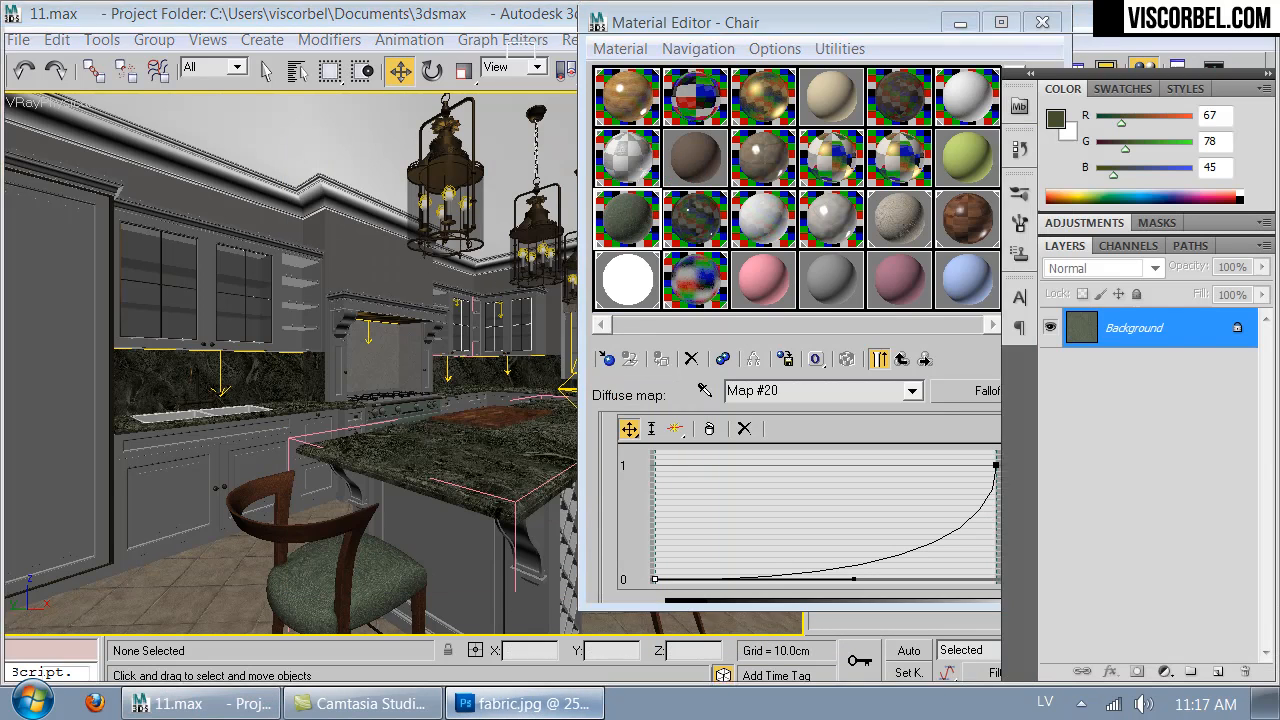
- Apply Hue/Saturation with saturation -26 to the fabric in Photoshop, save it, and return to 3ds Max to check the seats
{"action": "left_click", "coordinate": [540, 703]}
{"action": "key", "text": "ctrl+u"}
{"action": "left_click", "coordinate": [886, 396]}
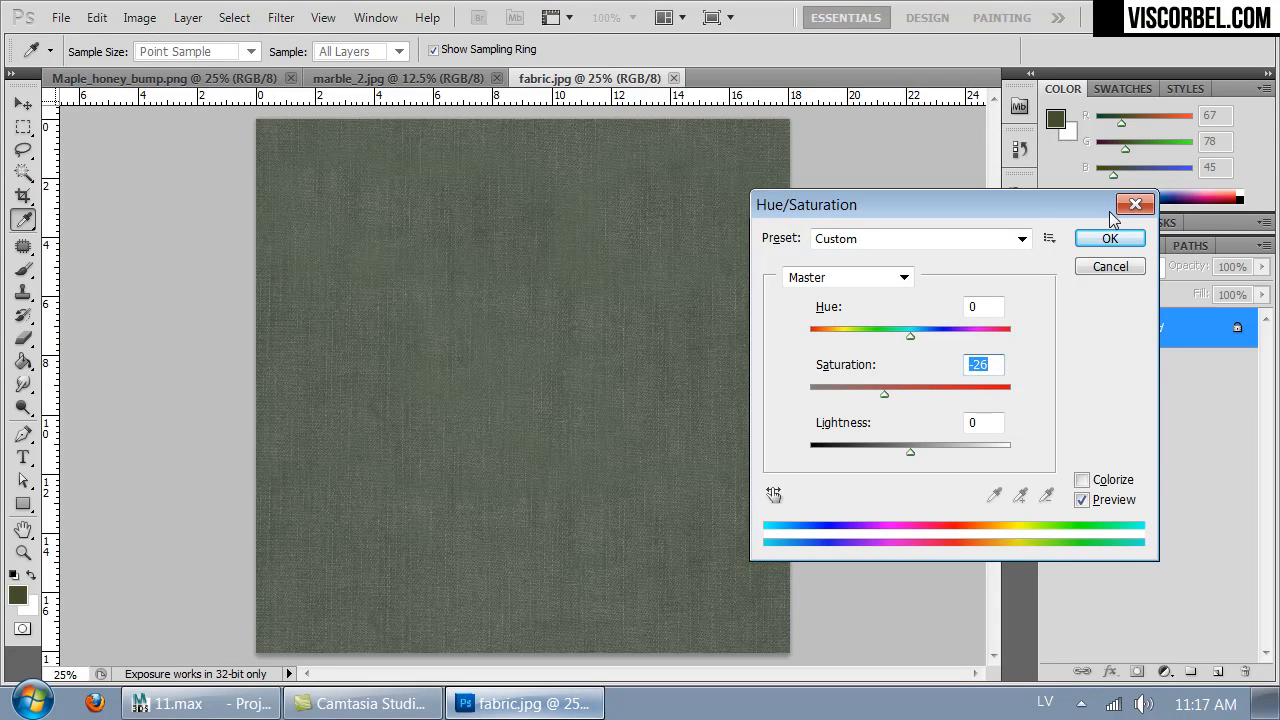
{"action": "left_click", "coordinate": [1110, 238]}
{"action": "key", "text": "g"}
{"action": "left_click", "coordinate": [200, 703]}
{"action": "left_click", "coordinate": [545, 508]}
{"action": "left_click", "coordinate": [158, 589]}
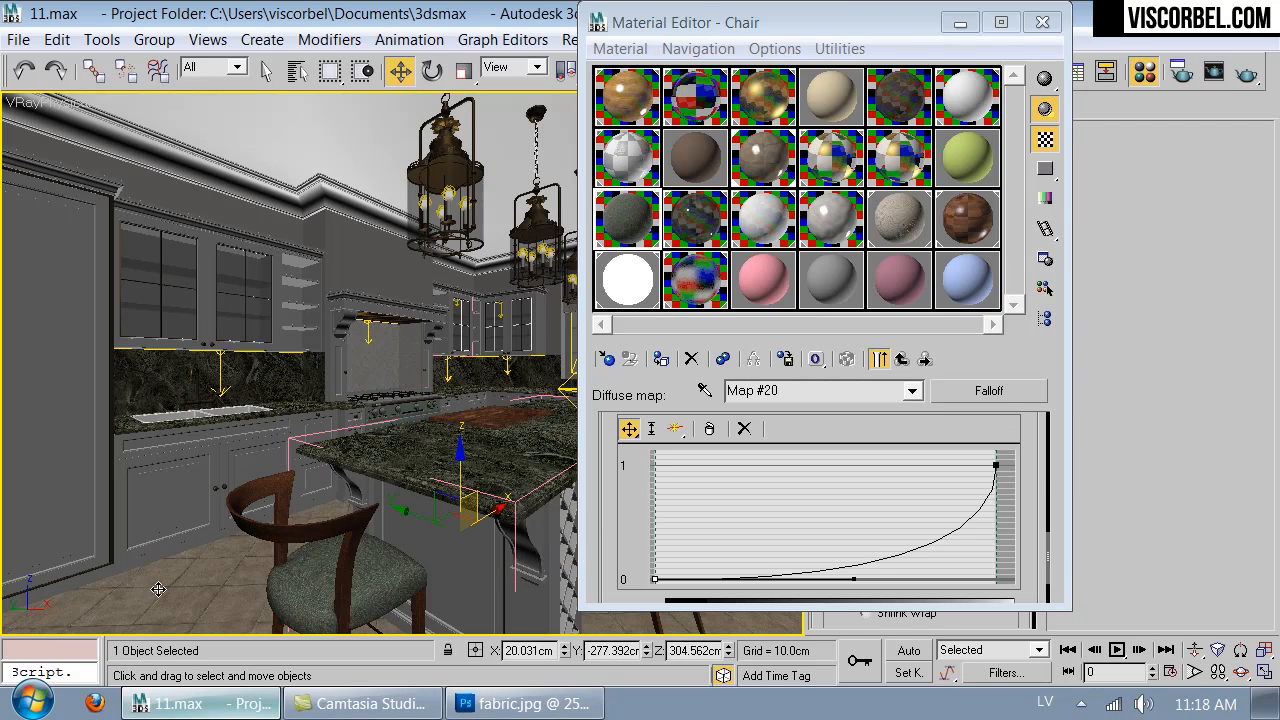
- Darken the diffuse color of the Walls sub-material in the Walls Multi/Sub-Object material to a deeper warm gray
{"action": "left_click_drag", "start_coordinate": [760, 22], "coordinate": [802, 62]}
{"action": "left_click", "coordinate": [728, 146]}
{"action": "left_click", "coordinate": [678, 208]}
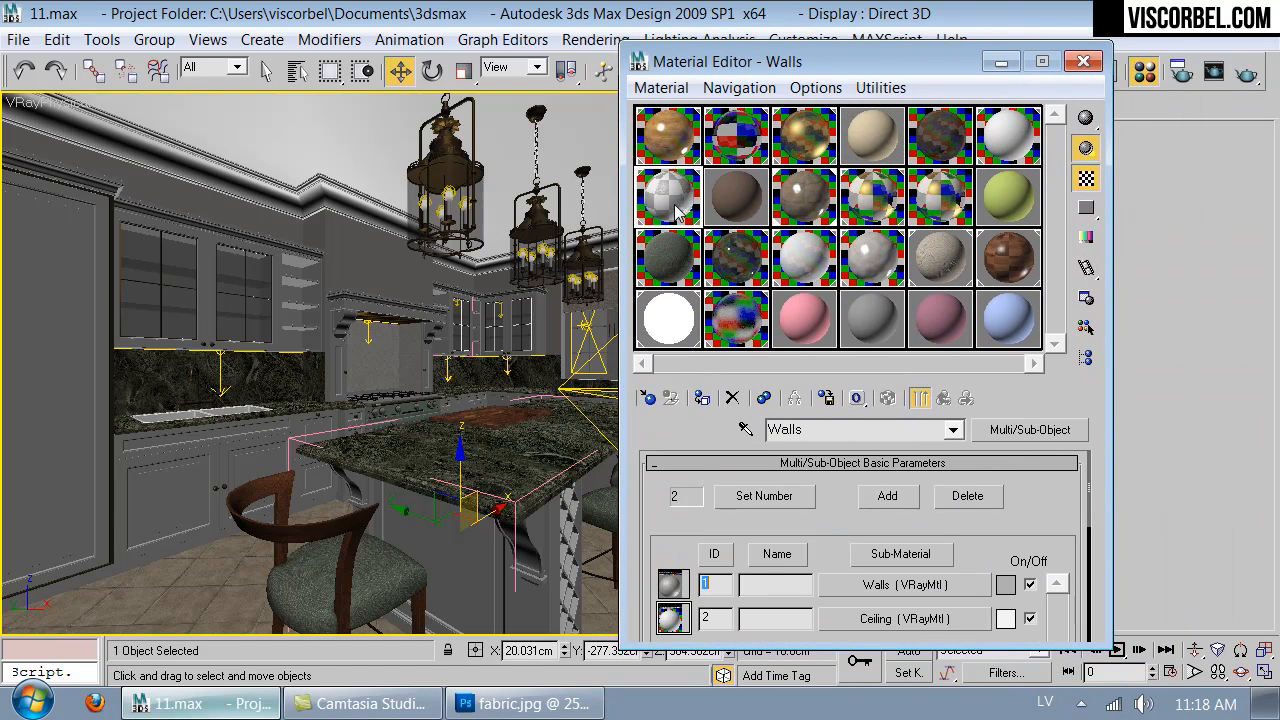
{"action": "left_click", "coordinate": [902, 588]}
{"action": "scroll", "coordinate": [775, 490], "scroll_direction": "up", "scroll_amount": 4}
{"action": "left_click", "coordinate": [806, 590]}
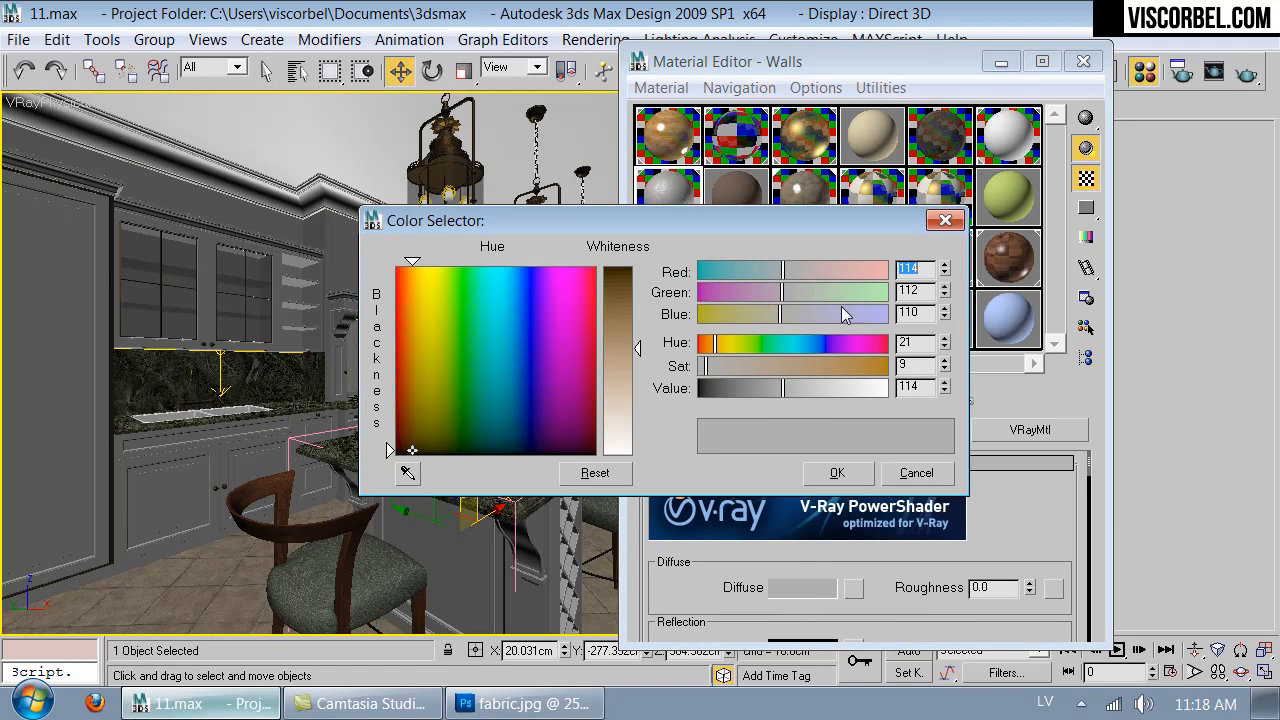
{"action": "left_click_drag", "start_coordinate": [783, 400], "coordinate": [734, 398]}
{"action": "left_click", "coordinate": [837, 473]}
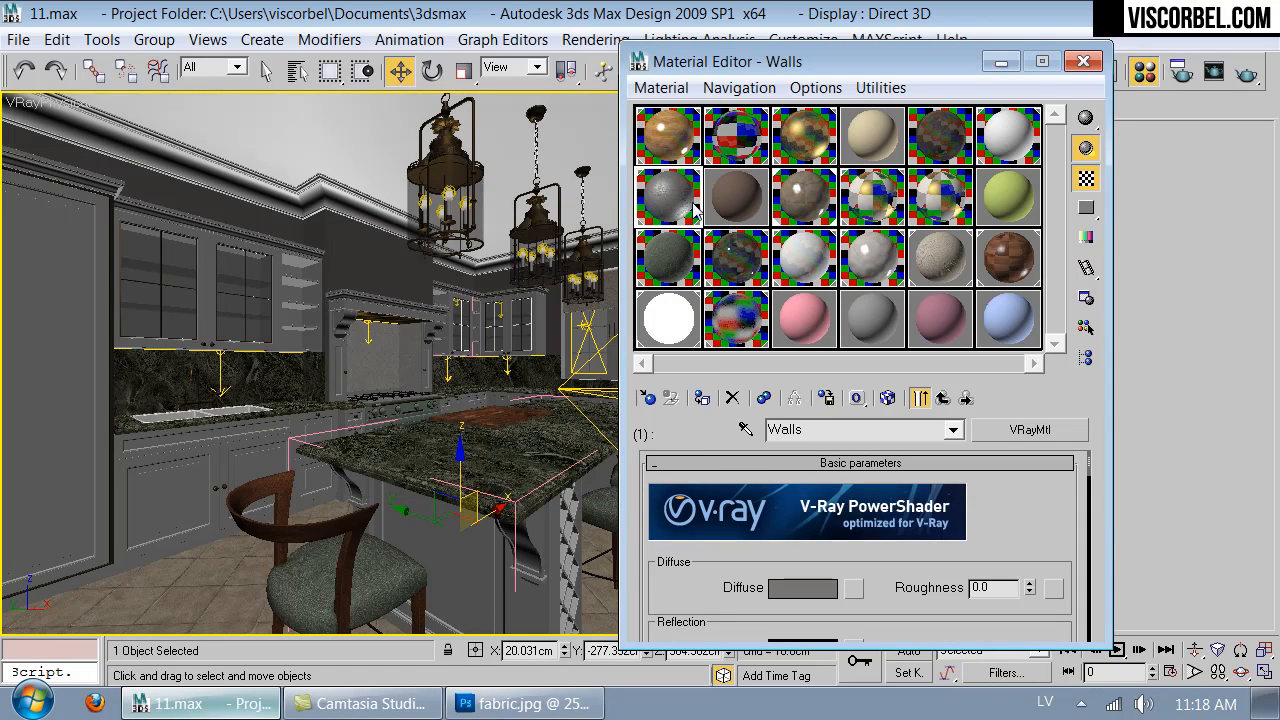
- Open an enlarged preview of the Walls material and raise its reflection glossiness to 1.0
{"action": "double_click", "coordinate": [675, 182]}
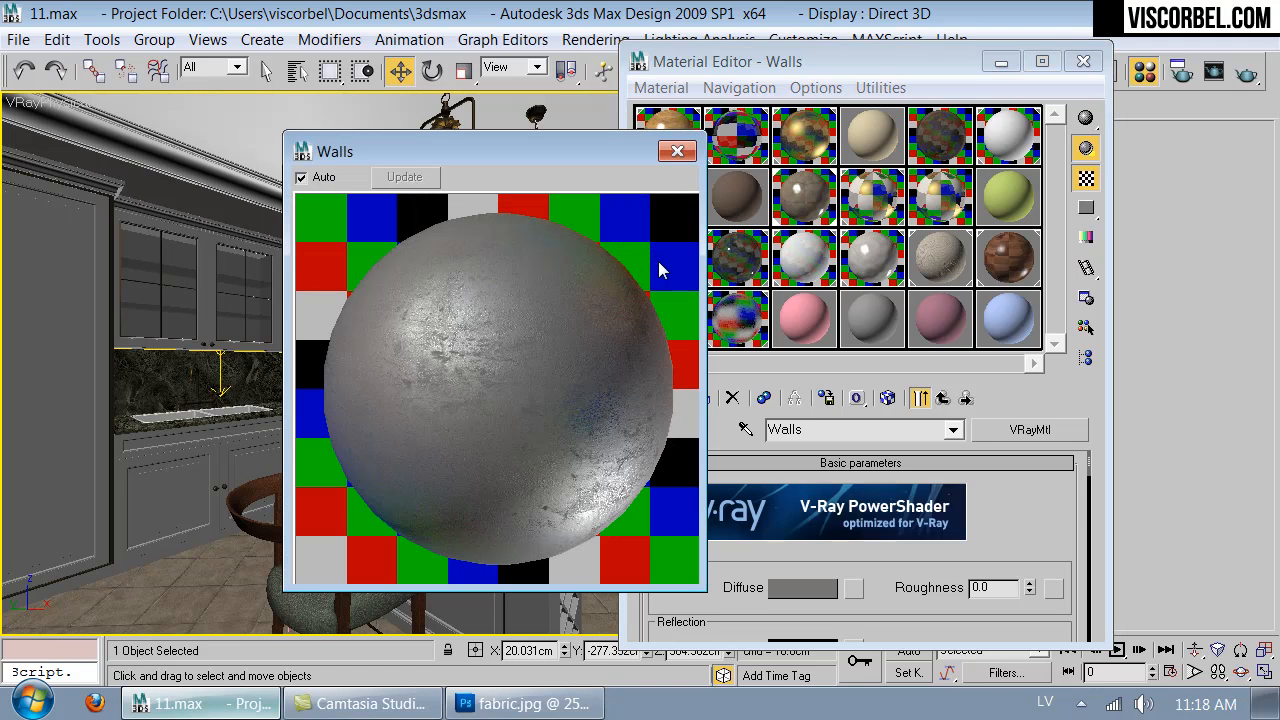
{"action": "scroll", "coordinate": [905, 560], "scroll_direction": "down", "scroll_amount": 5}
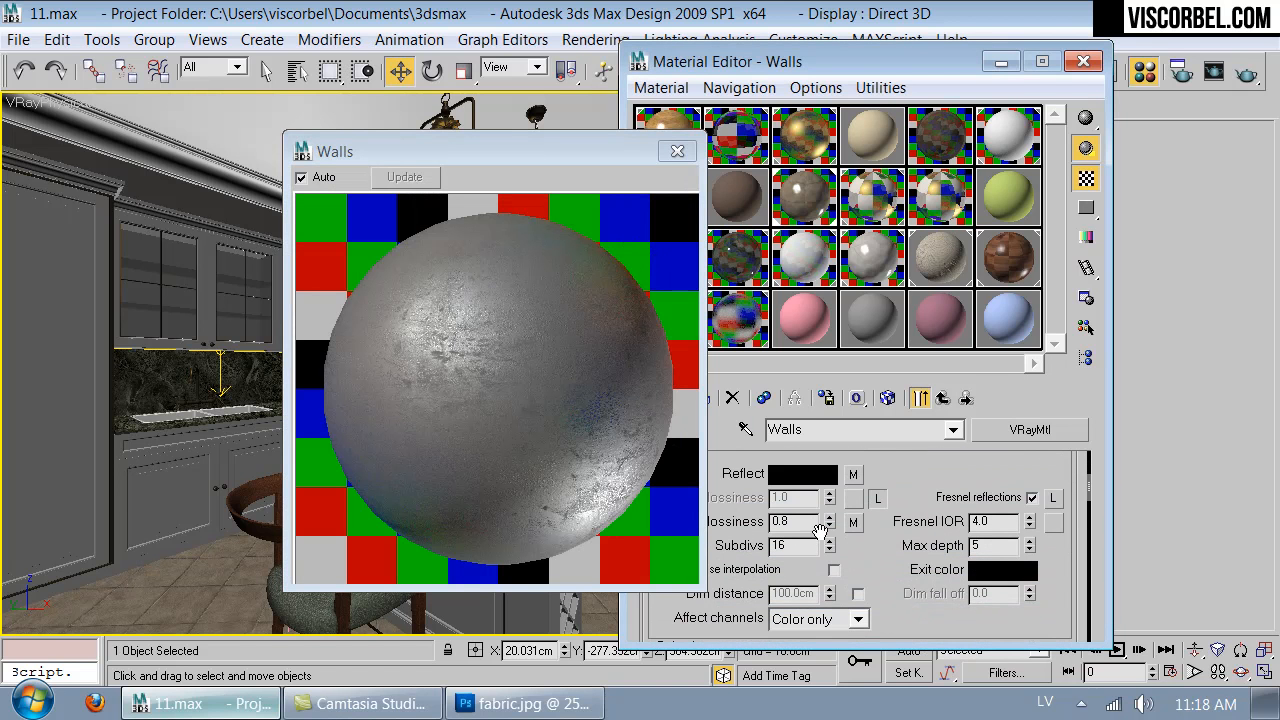
{"action": "left_click_drag", "start_coordinate": [830, 521], "coordinate": [831, 488]}
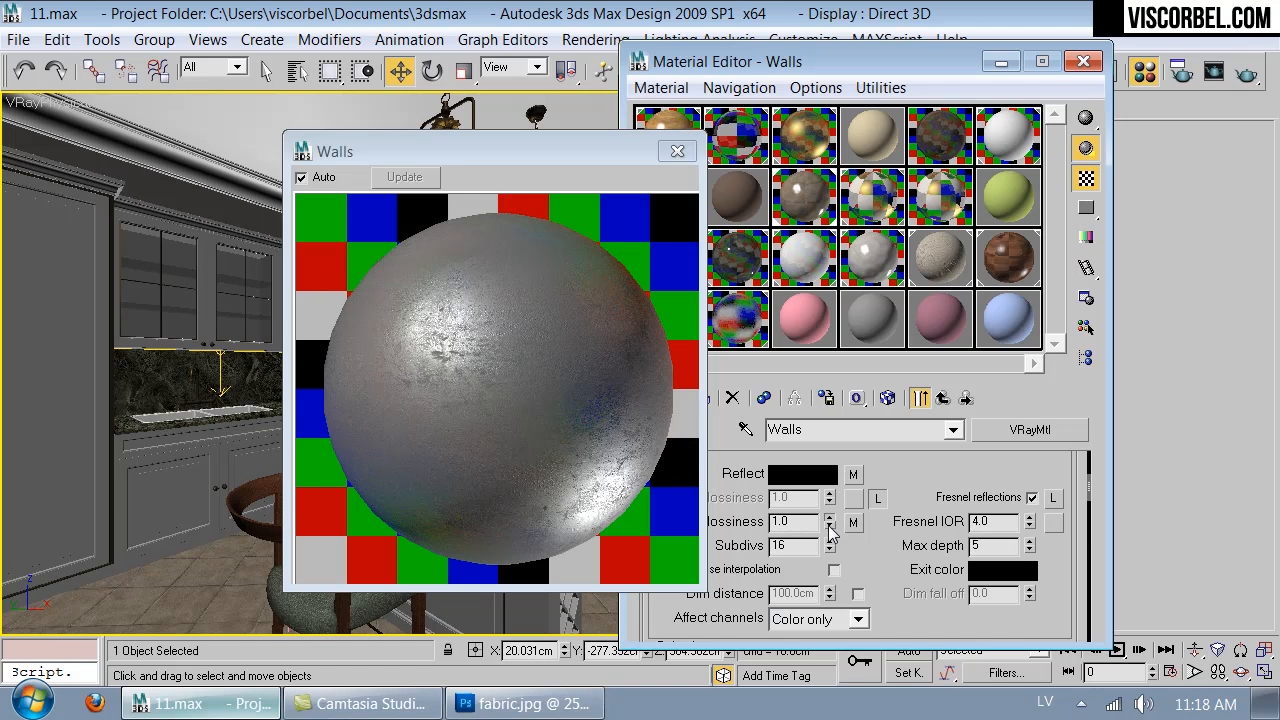
- Set the Walls material's bump amount to 5
{"action": "scroll", "coordinate": [895, 550], "scroll_direction": "down", "scroll_amount": 10}
{"action": "scroll", "coordinate": [904, 548], "scroll_direction": "down", "scroll_amount": 8}
{"action": "scroll", "coordinate": [780, 560], "scroll_direction": "up", "scroll_amount": 2}
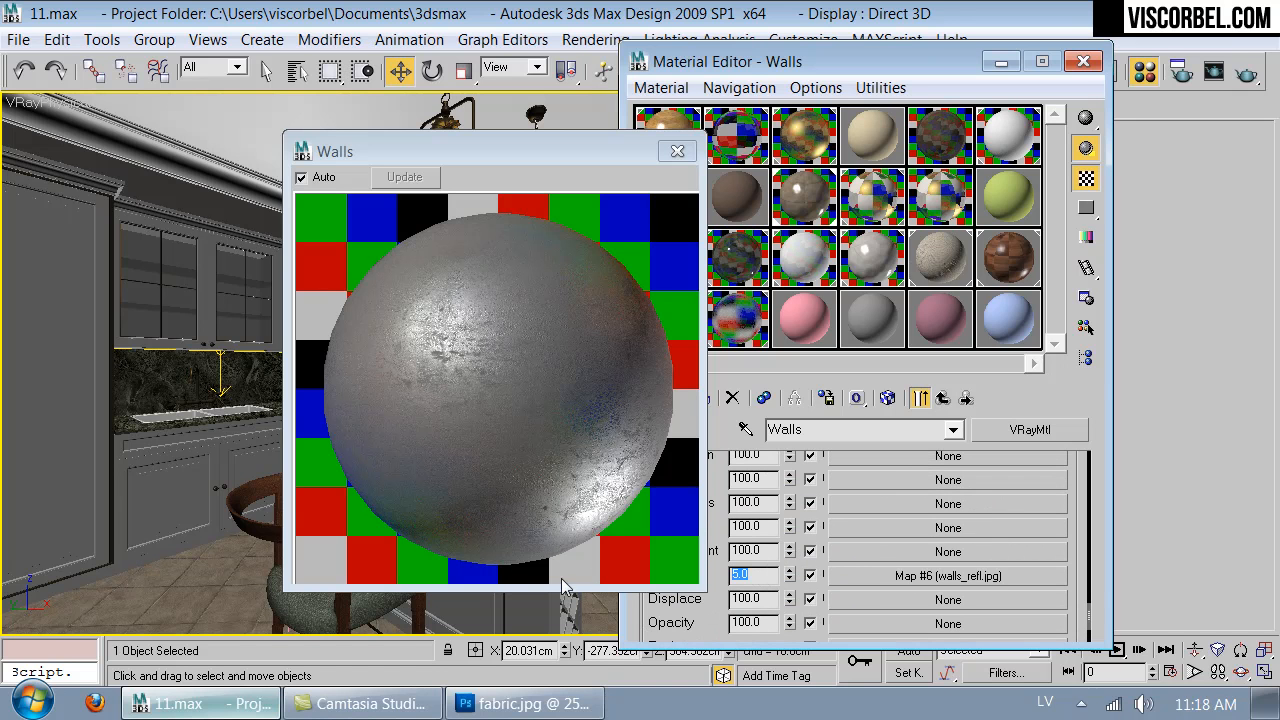
{"action": "key", "text": "Return"}
- Move the enlarged preview clear of the Material Editor, and set the Walls material's RGlossiness map amount to 70
{"action": "left_click_drag", "start_coordinate": [603, 152], "coordinate": [484, 155]}
{"action": "left_click_drag", "start_coordinate": [653, 491], "coordinate": [682, 610]}
{"action": "left_click_drag", "start_coordinate": [698, 503], "coordinate": [677, 565]}
{"action": "type", "text": "70"}
{"action": "key", "text": "Return"}
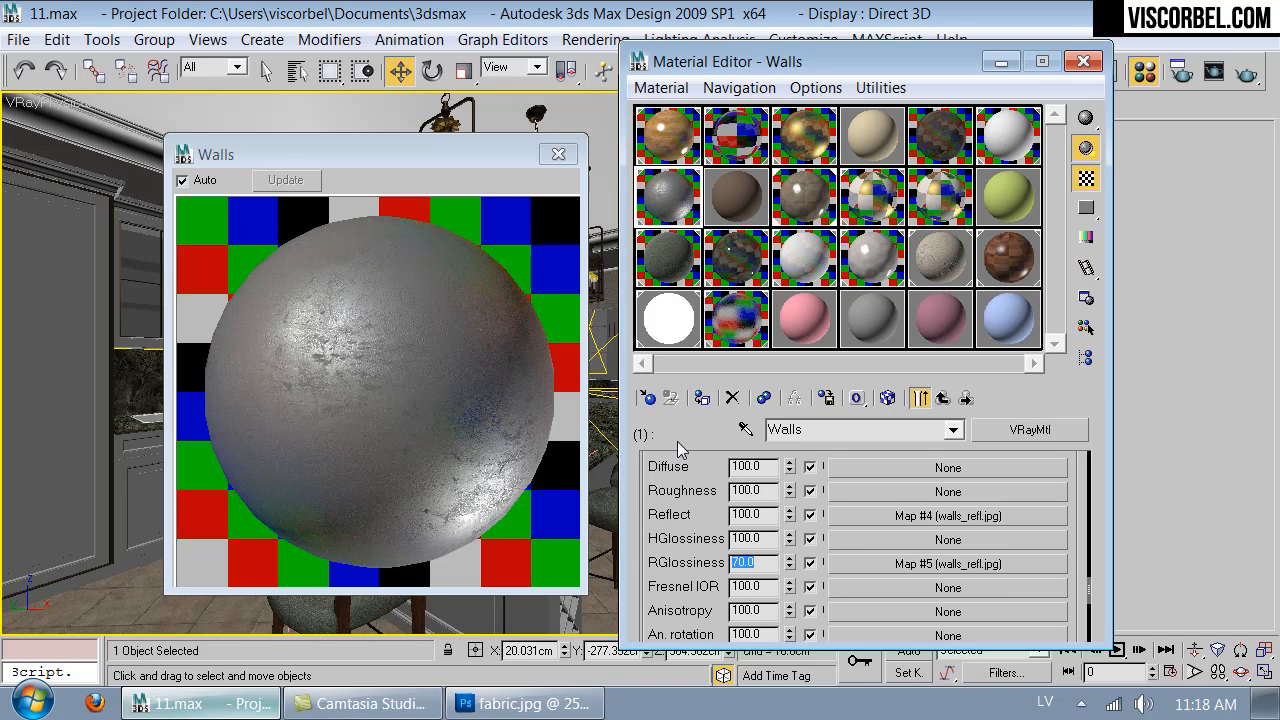
- Copy the Walls material's walls_refl.jpg reflect map and close the enlarged material preview
{"action": "left_click", "coordinate": [926, 516]}
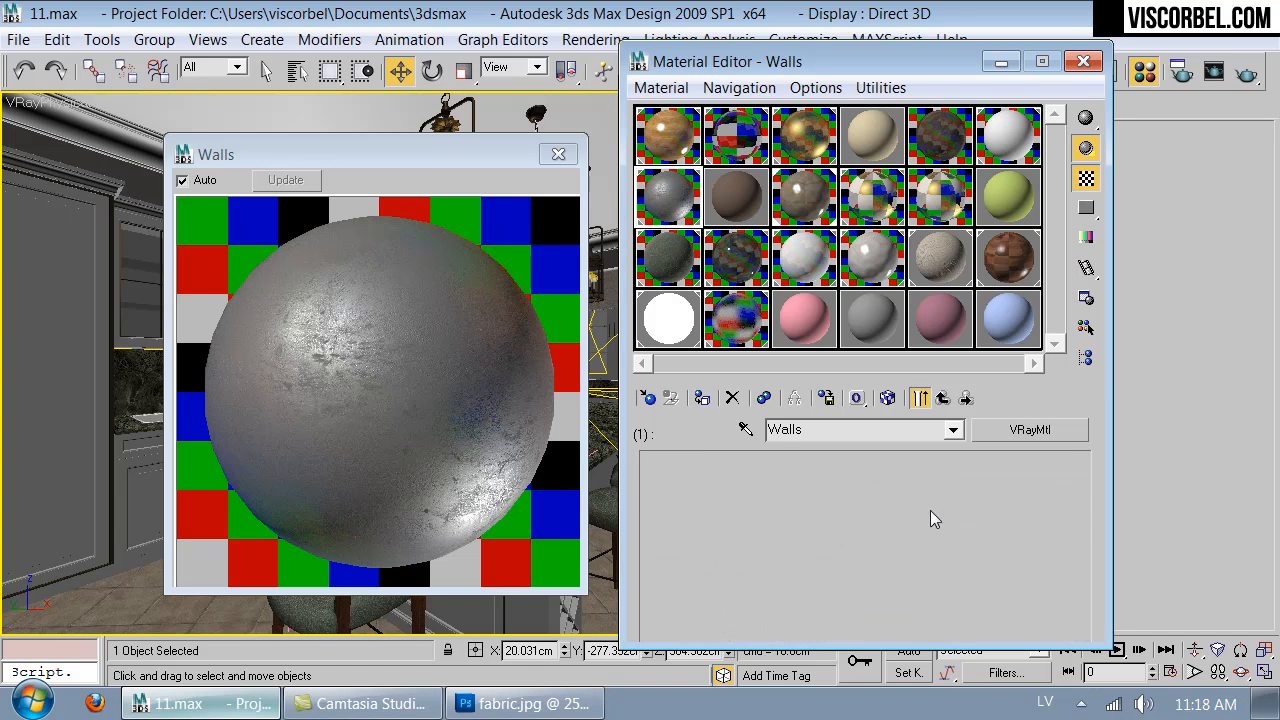
{"action": "left_click", "coordinate": [942, 398]}
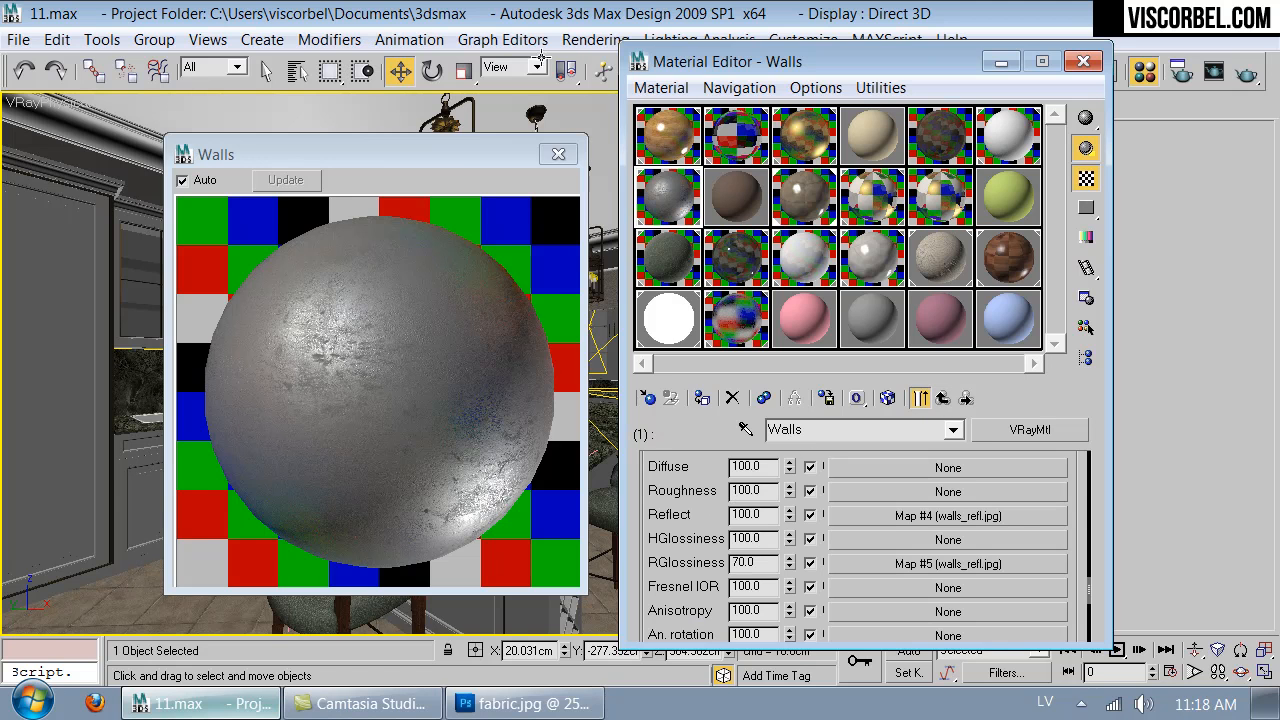
{"action": "mouse_move", "coordinate": [455, 152]}
{"action": "left_mouse_down"}
{"action": "mouse_move", "coordinate": [658, 449]}
{"action": "mouse_move", "coordinate": [453, 133]}
{"action": "left_mouse_up"}
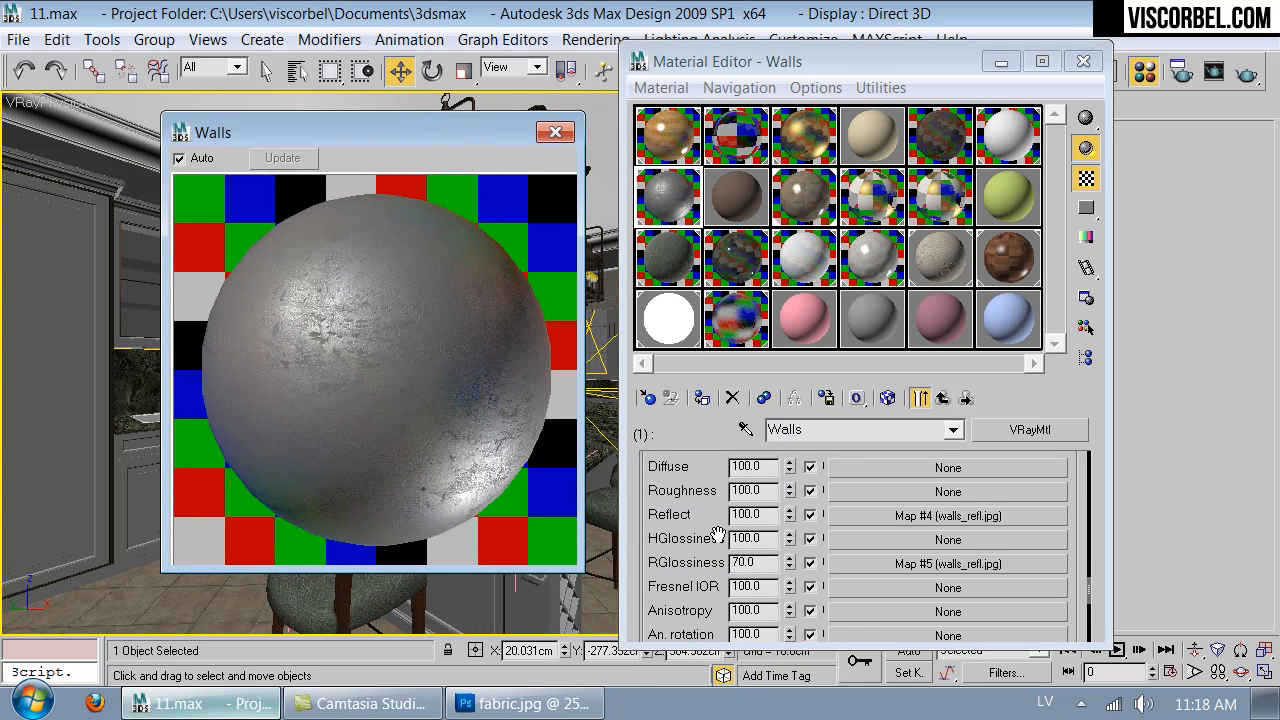
{"action": "left_click_drag", "start_coordinate": [700, 504], "coordinate": [704, 528]}
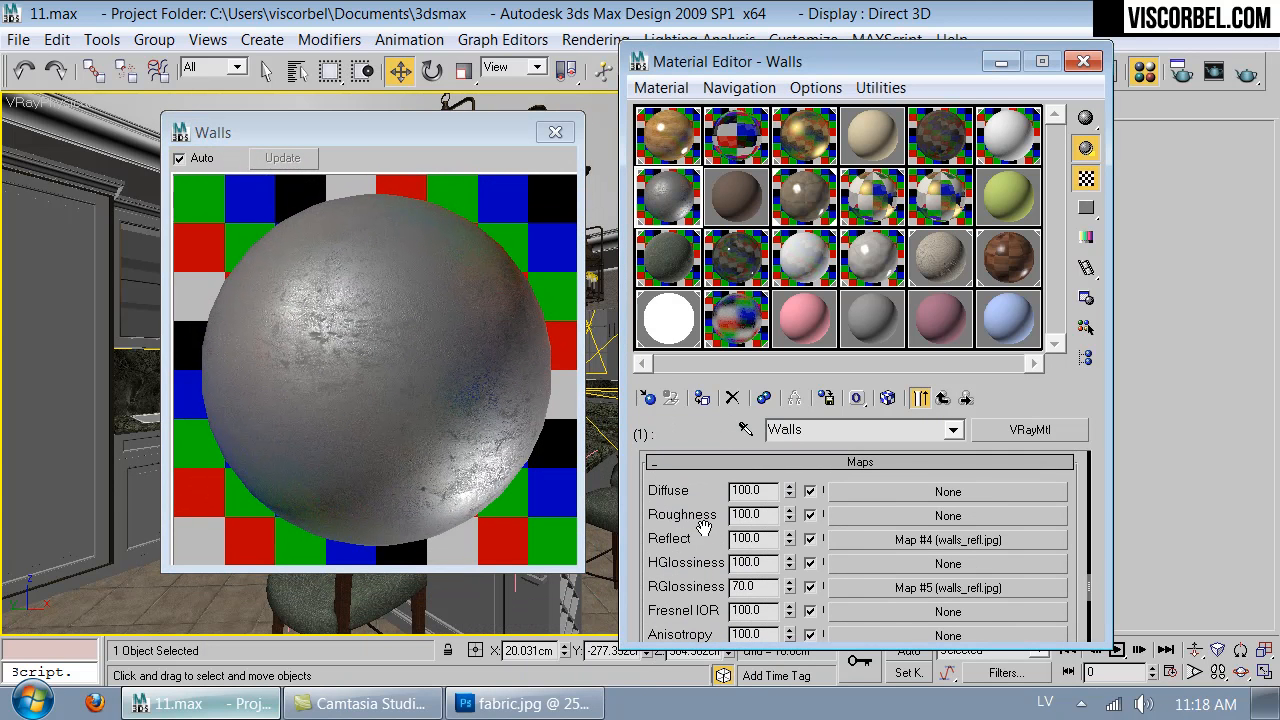
{"action": "right_click", "coordinate": [946, 551]}
{"action": "left_click", "coordinate": [982, 366]}
{"action": "left_click", "coordinate": [570, 136]}
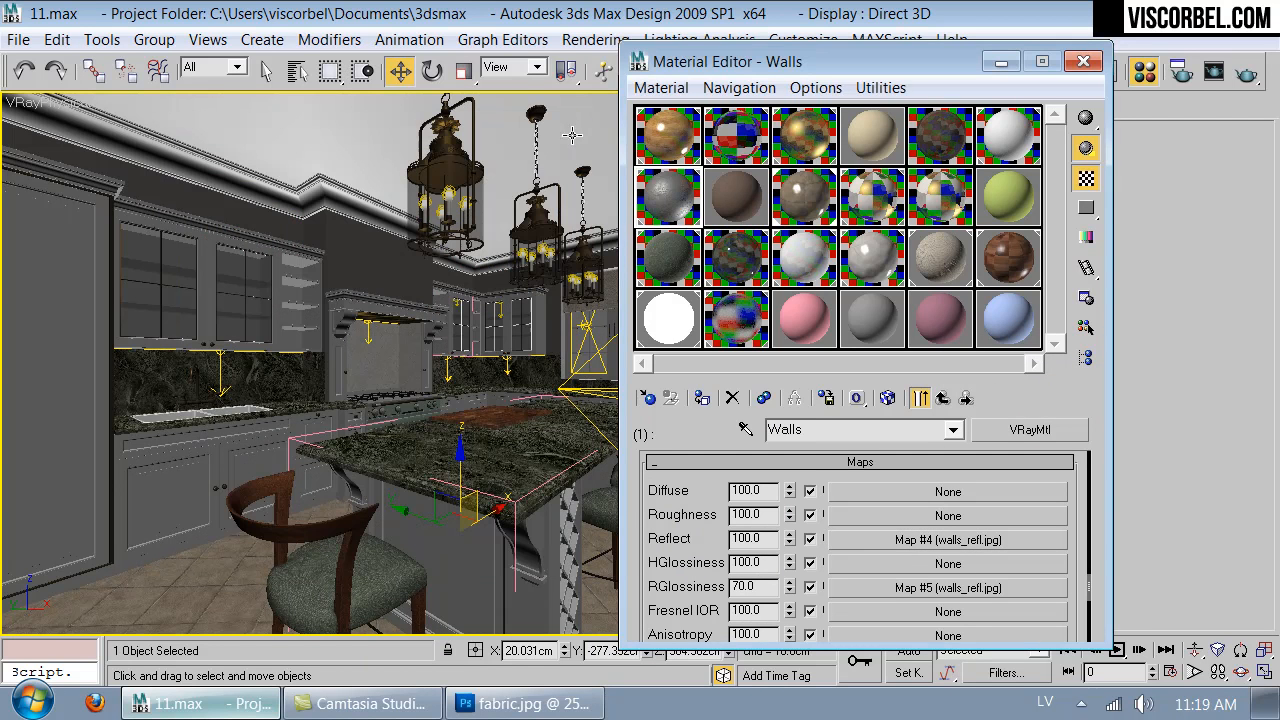
- Assign a Mix map to the Walls diffuse slot and paste the copied walls_refl.jpg map as a copy into its Mix Amount
{"action": "left_click", "coordinate": [851, 489]}
{"action": "double_click", "coordinate": [657, 418]}
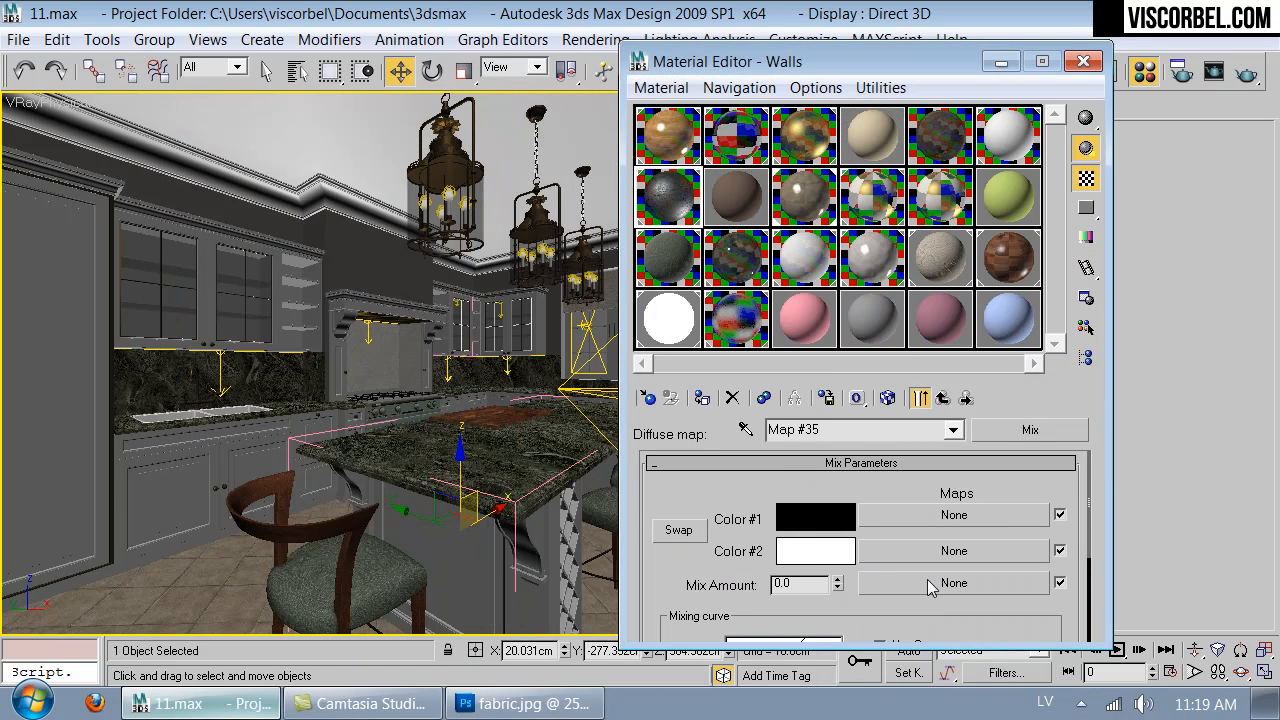
{"action": "right_click", "coordinate": [929, 587]}
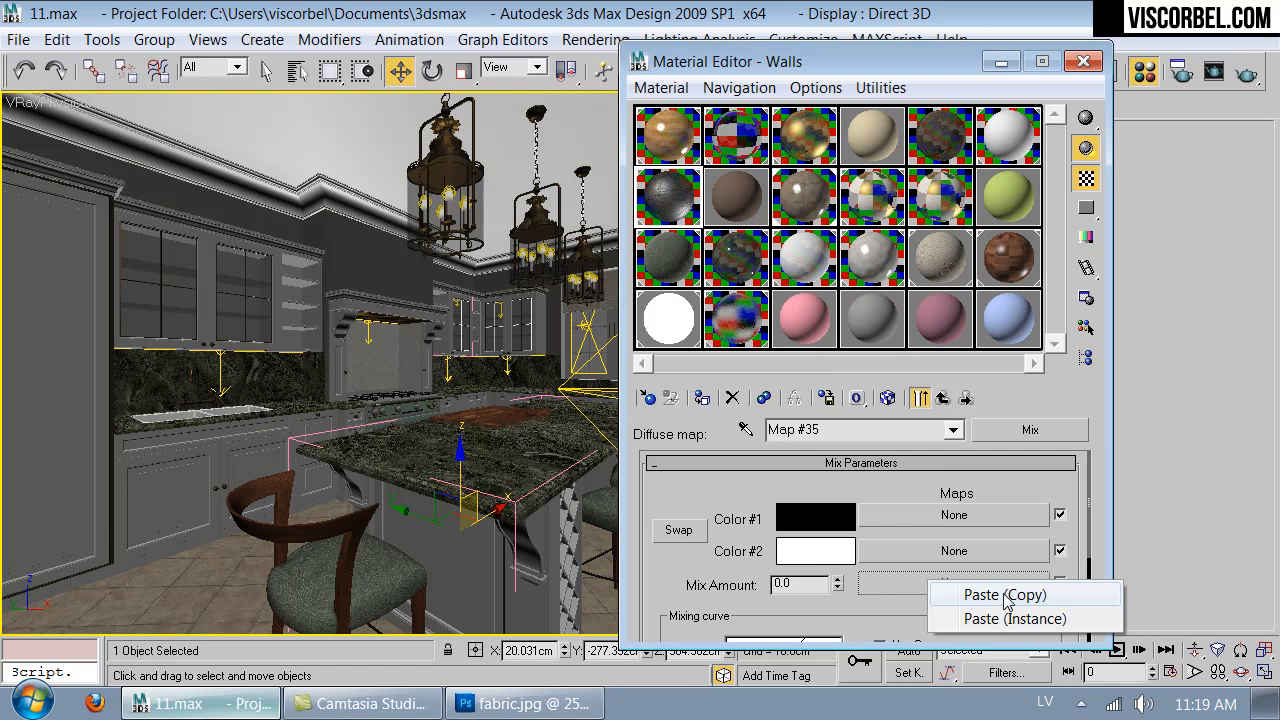
{"action": "left_click", "coordinate": [1005, 594]}
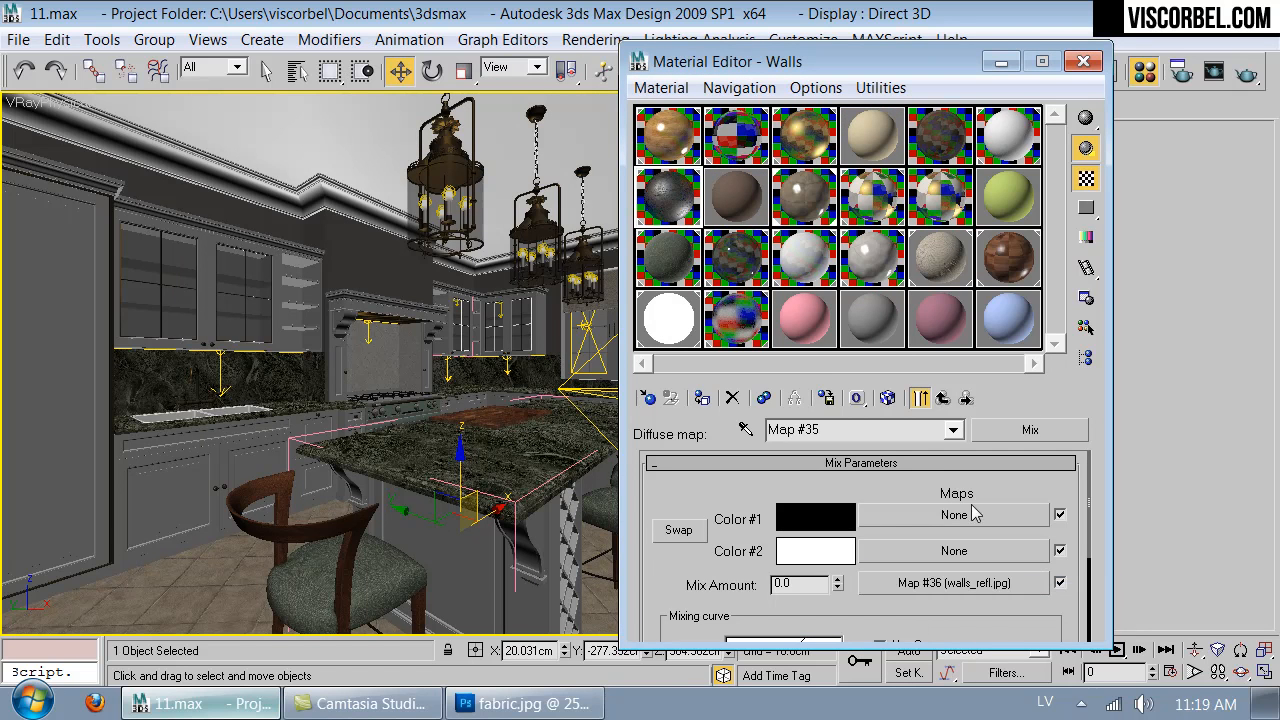
- Set the Mix map's Color #1 to dark gray and Color #2 to a lighter gray with value 46
{"action": "left_click", "coordinate": [820, 520]}
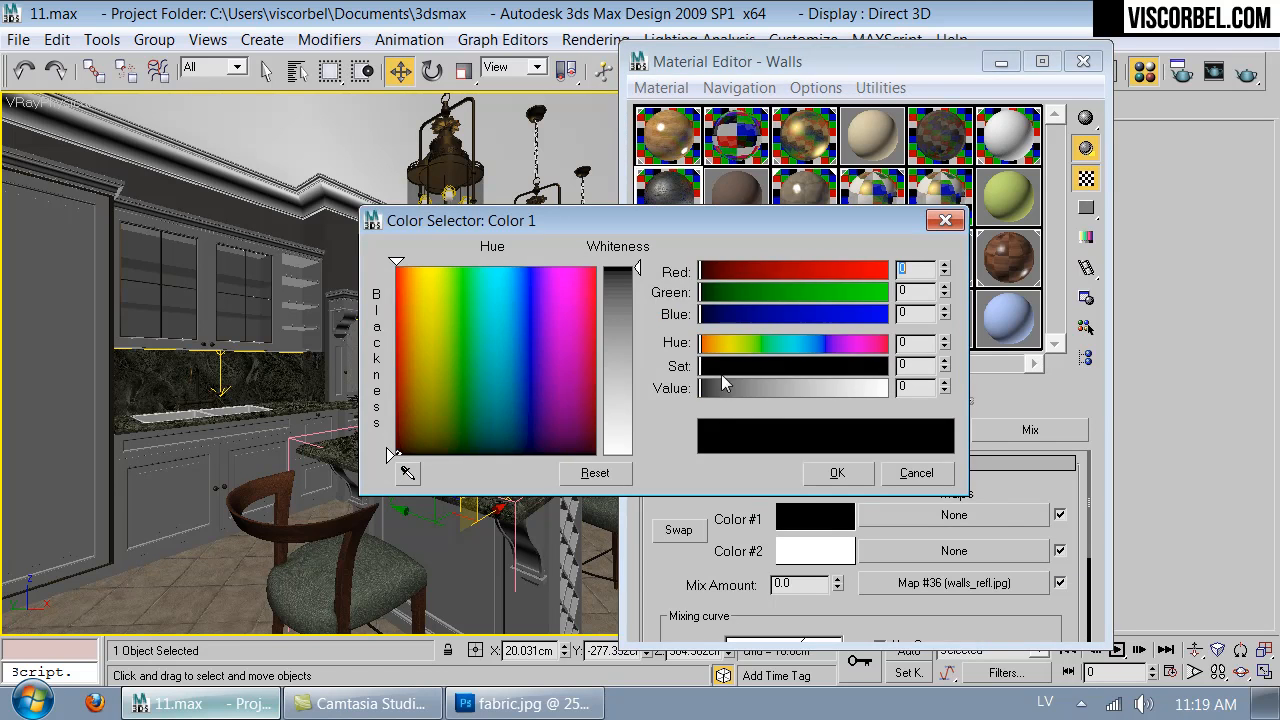
{"action": "left_click_drag", "start_coordinate": [713, 389], "coordinate": [758, 389]}
{"action": "left_click", "coordinate": [855, 472]}
{"action": "left_click", "coordinate": [812, 552]}
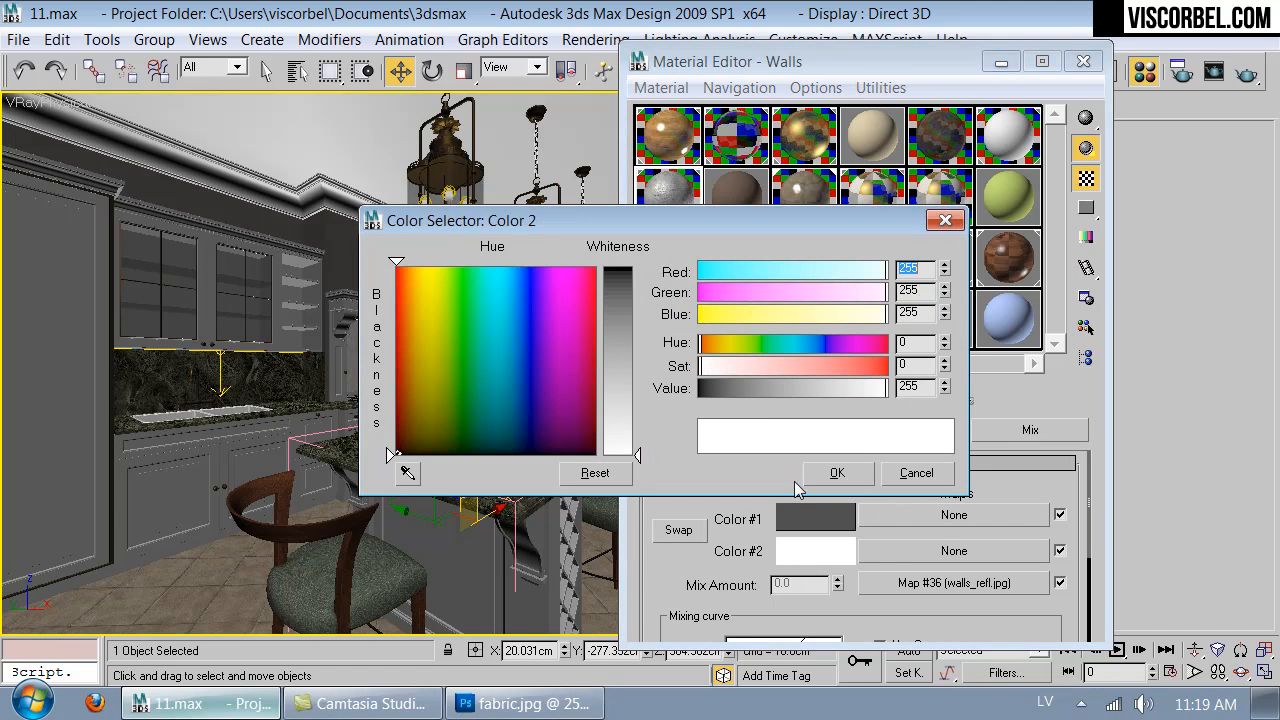
{"action": "left_click", "coordinate": [733, 388]}
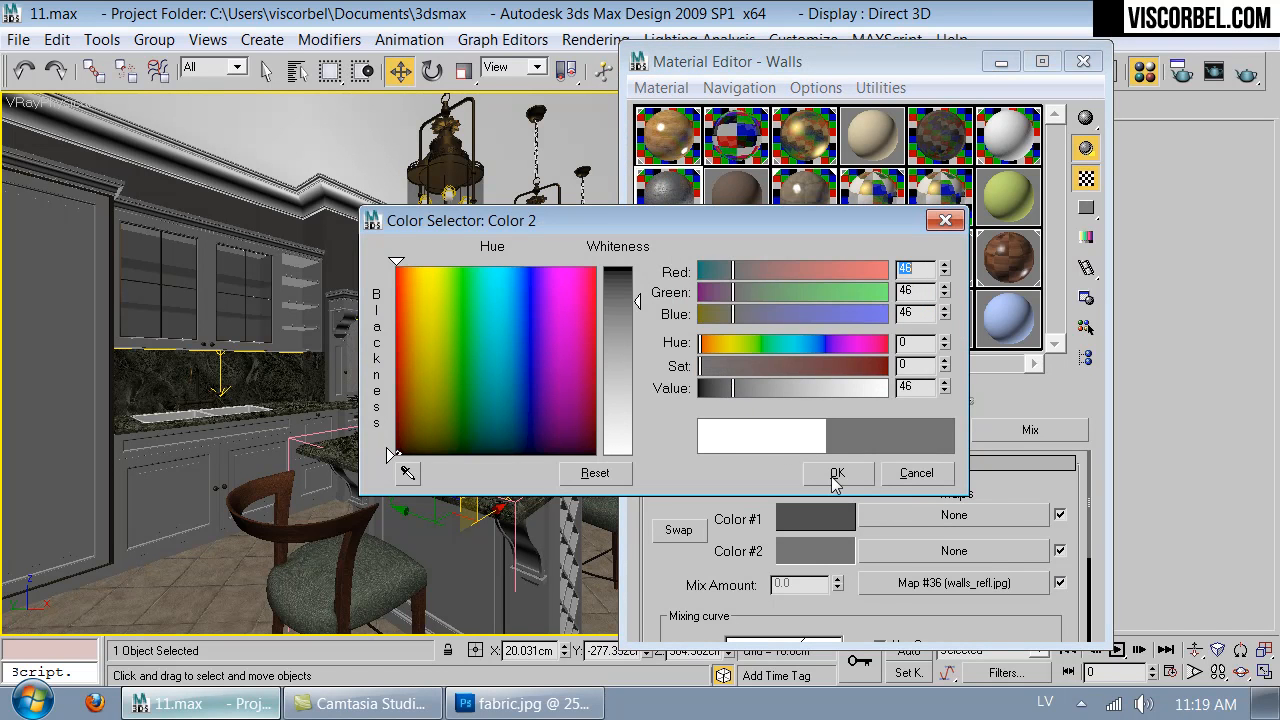
{"action": "left_click", "coordinate": [836, 476]}
- Compare the Mix map's color order in an enlarged preview, leave Color #1 and Color #2 swapped, and close the preview
{"action": "double_click", "coordinate": [676, 199]}
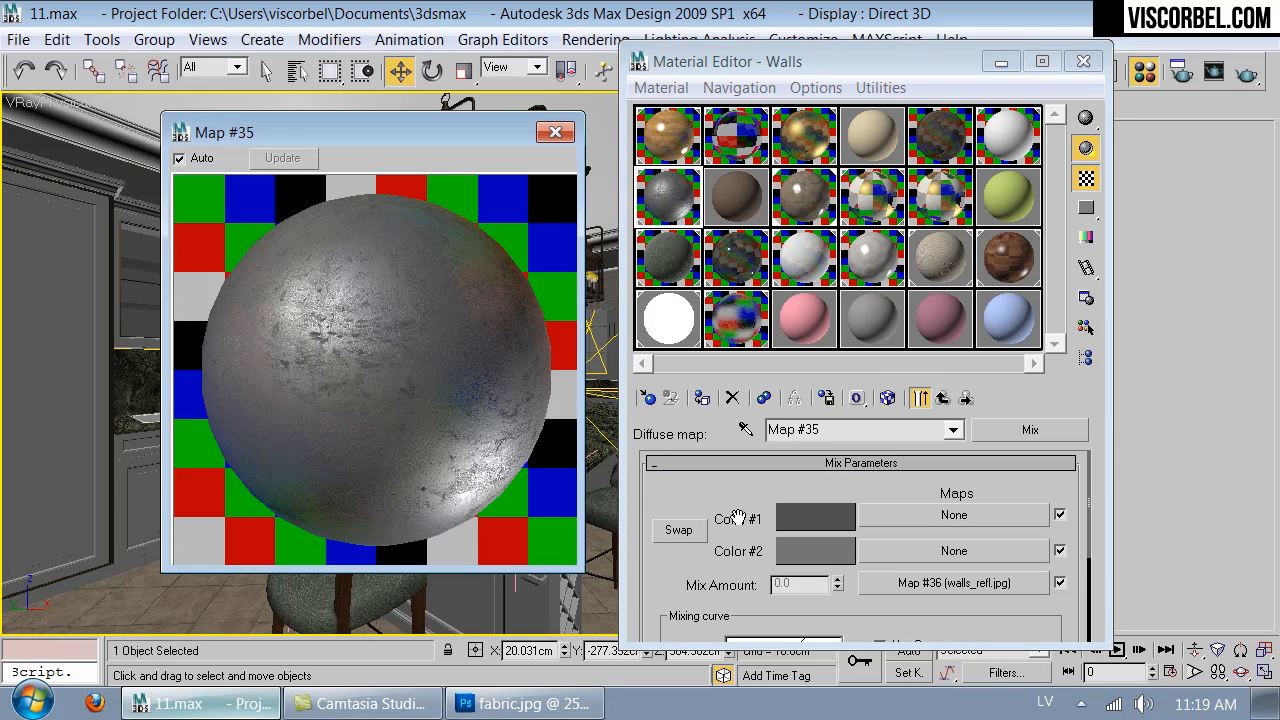
{"action": "left_click", "coordinate": [684, 535]}
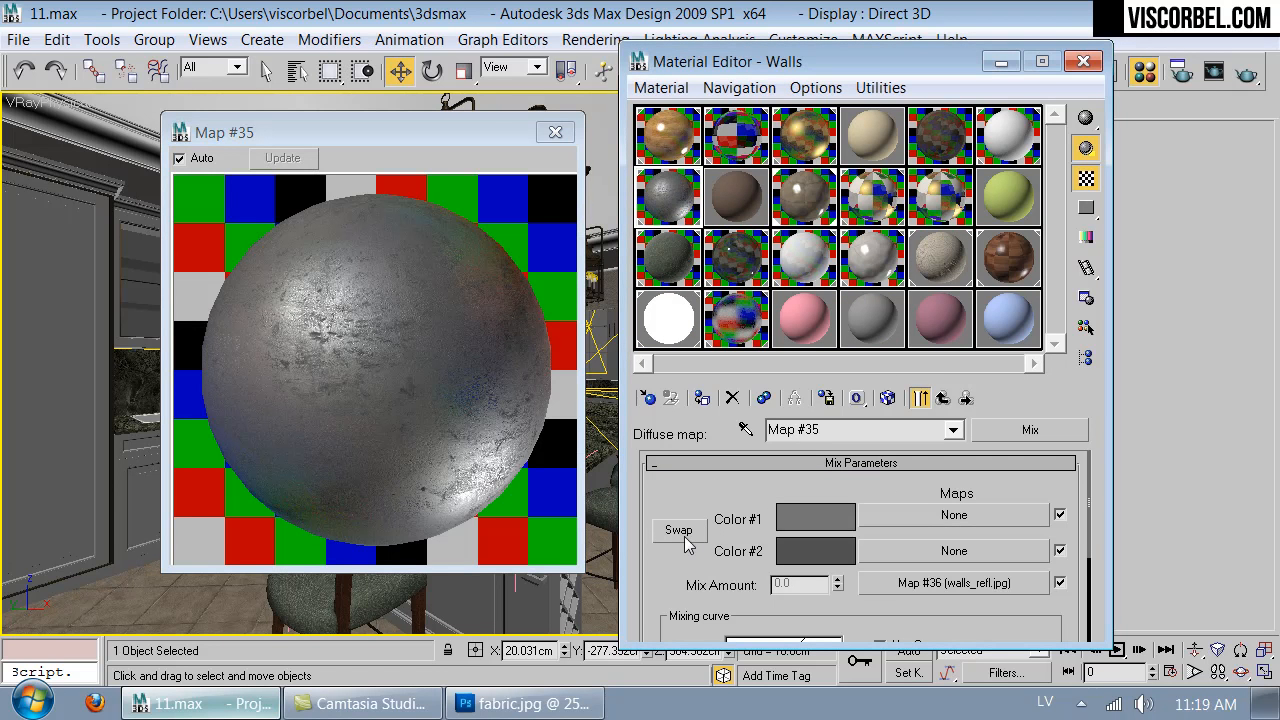
{"action": "left_click", "coordinate": [684, 535]}
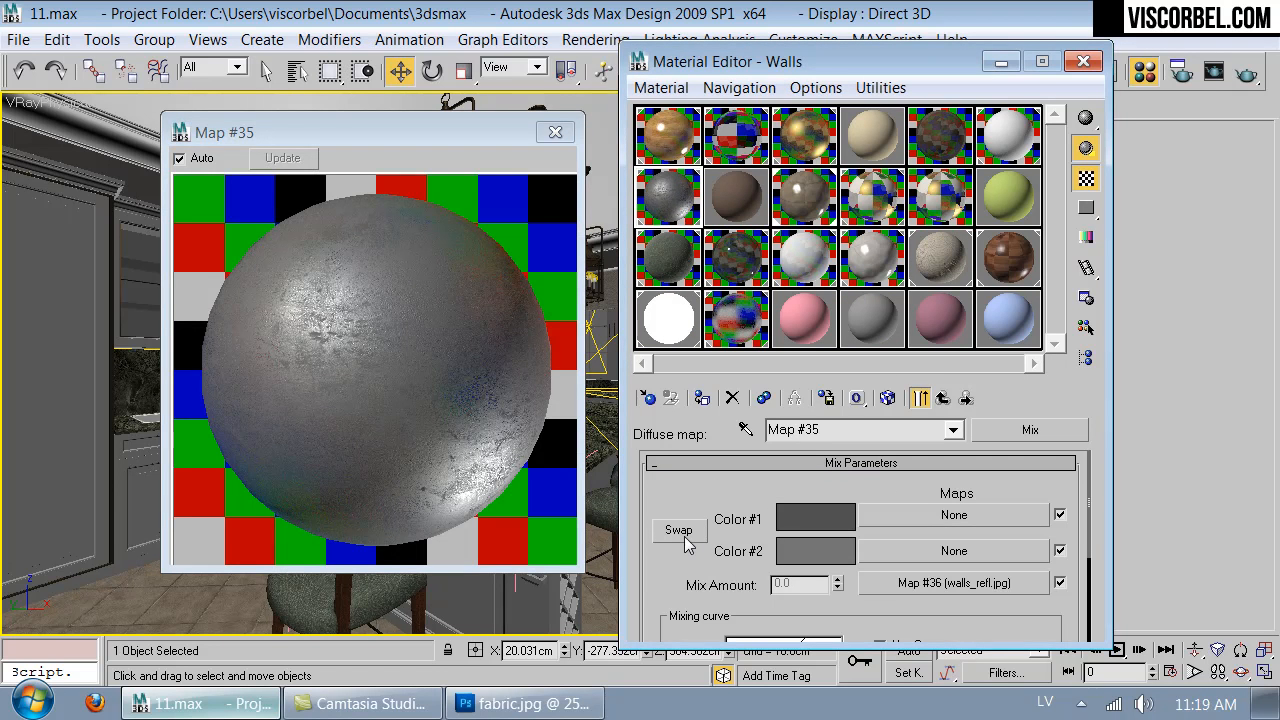
{"action": "left_click", "coordinate": [684, 535]}
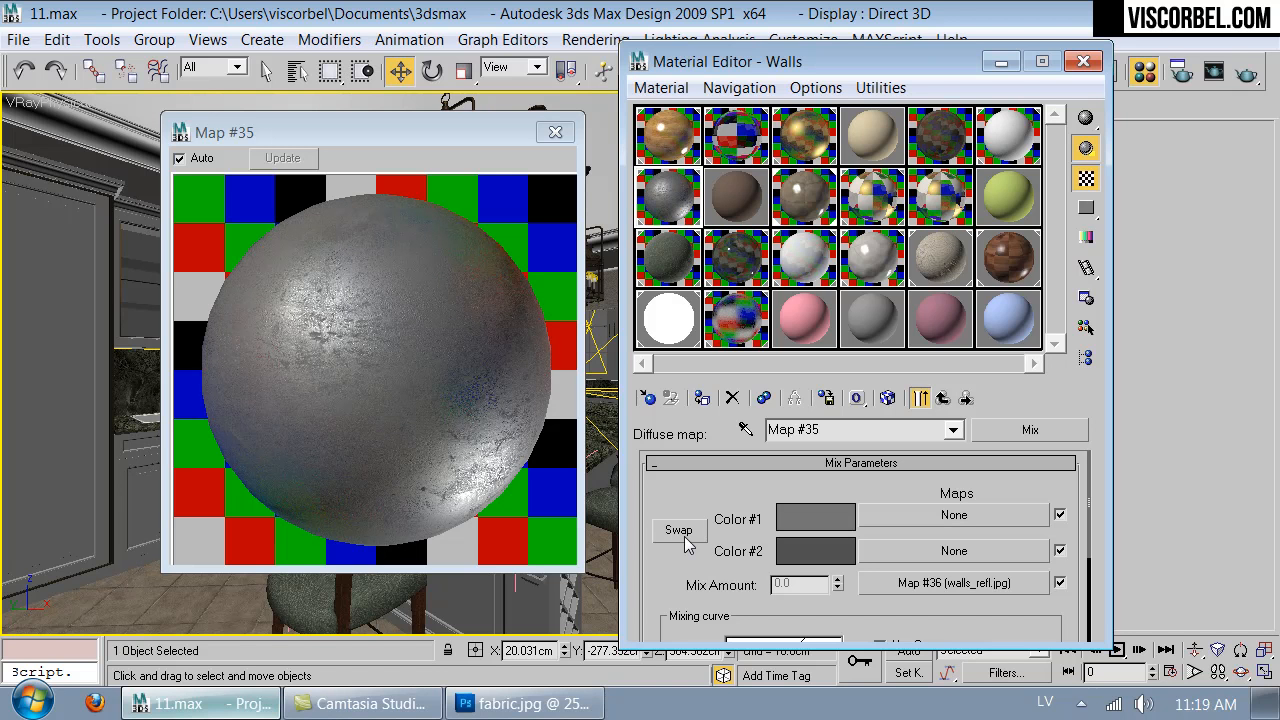
{"action": "left_click", "coordinate": [556, 133]}
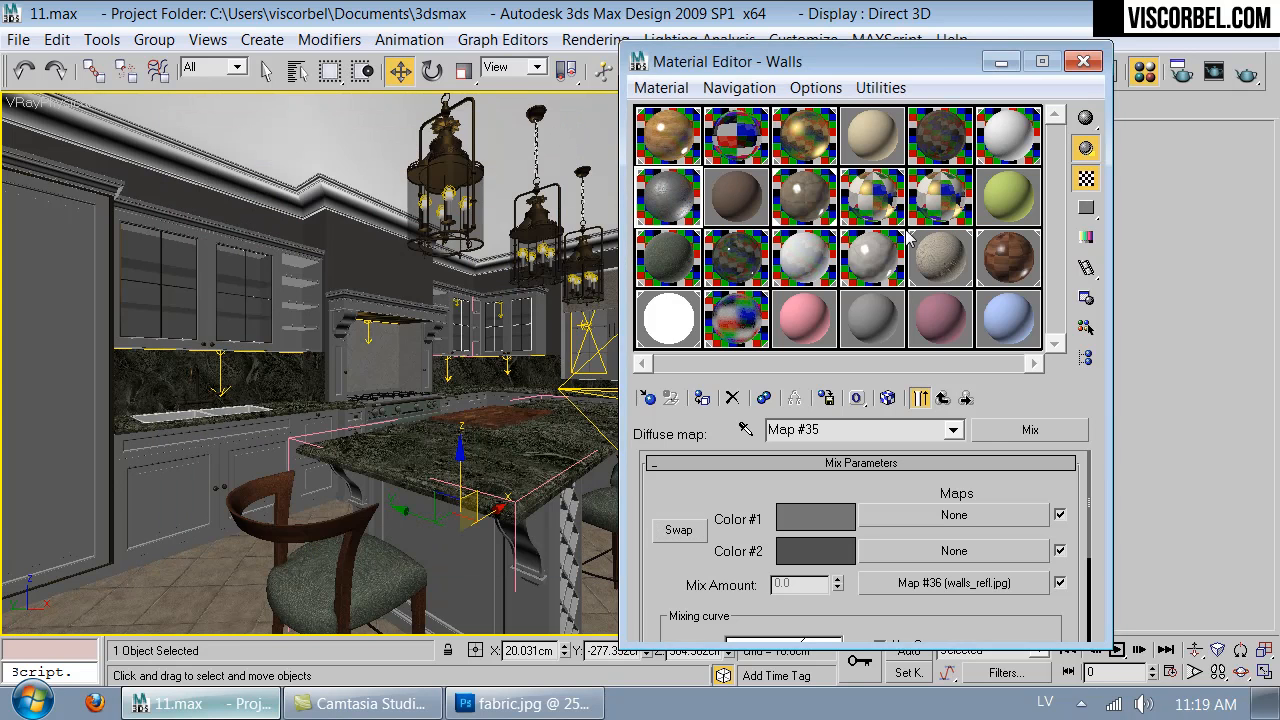
- Open an enlarged preview of the Floor material and lighten its reflect color to light gray
{"action": "left_click_drag", "start_coordinate": [855, 77], "coordinate": [893, 102]}
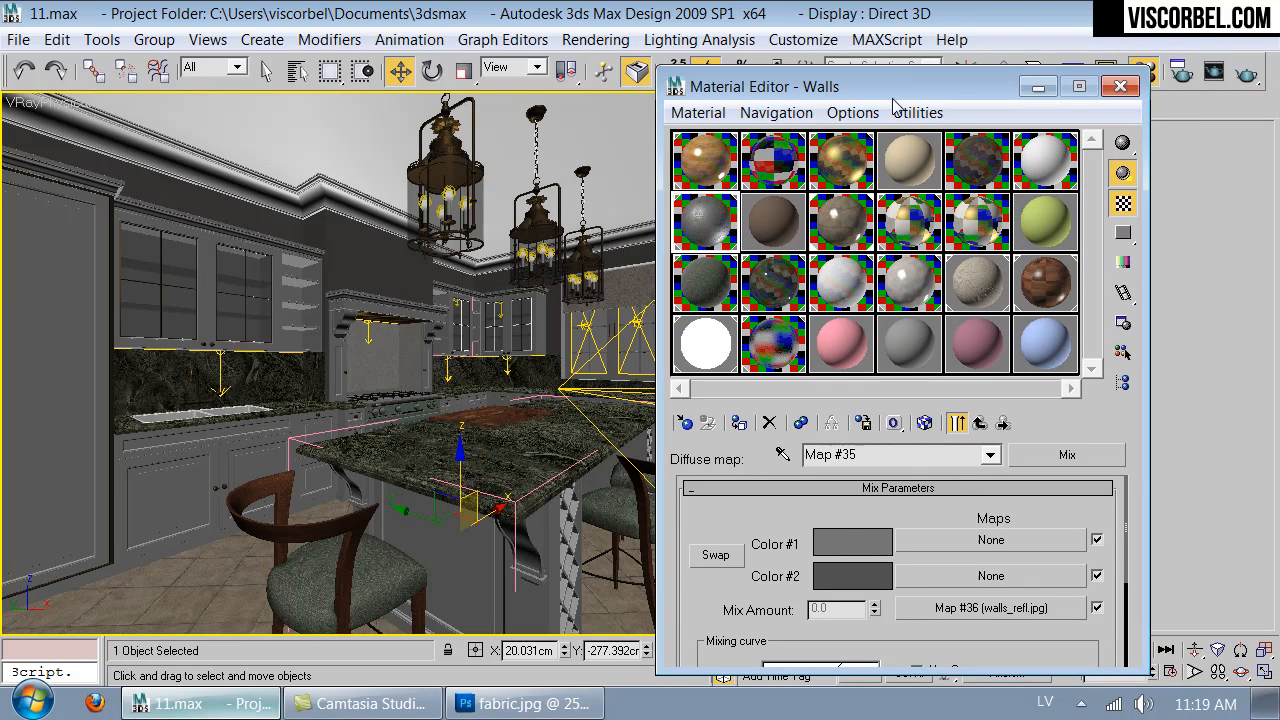
{"action": "double_click", "coordinate": [832, 236]}
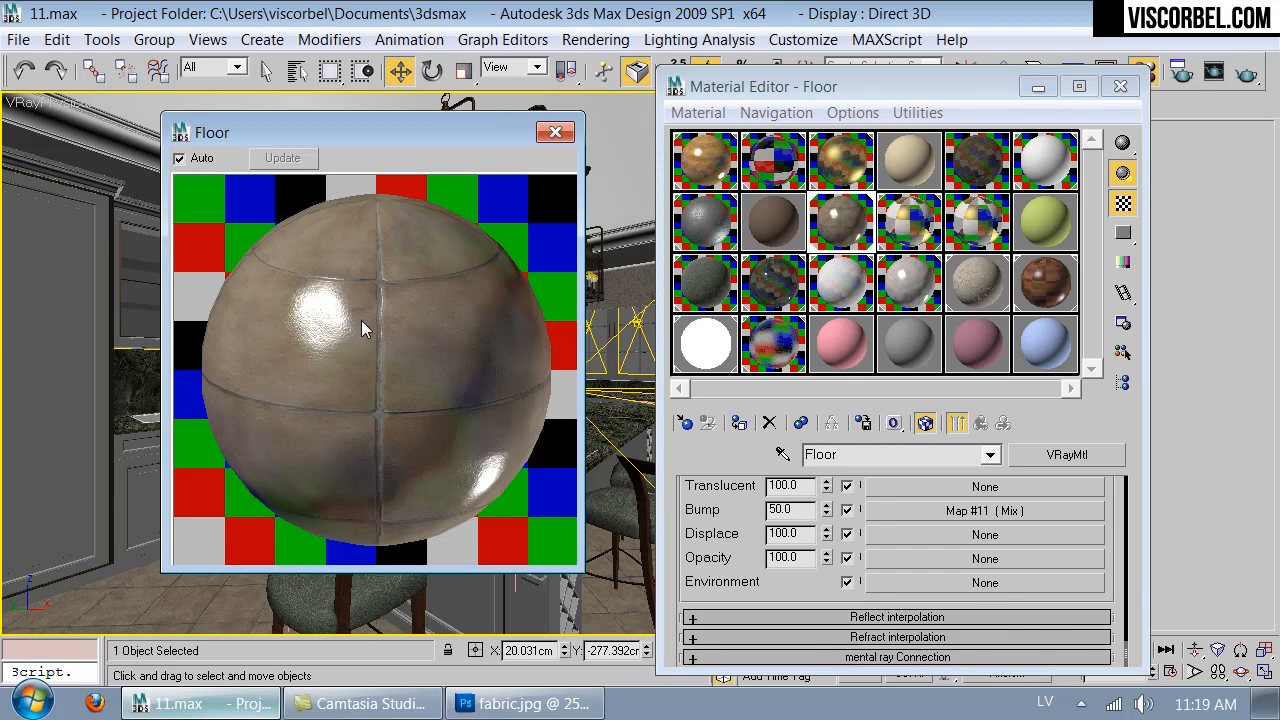
{"action": "scroll", "coordinate": [778, 622], "scroll_direction": "down", "scroll_amount": 15}
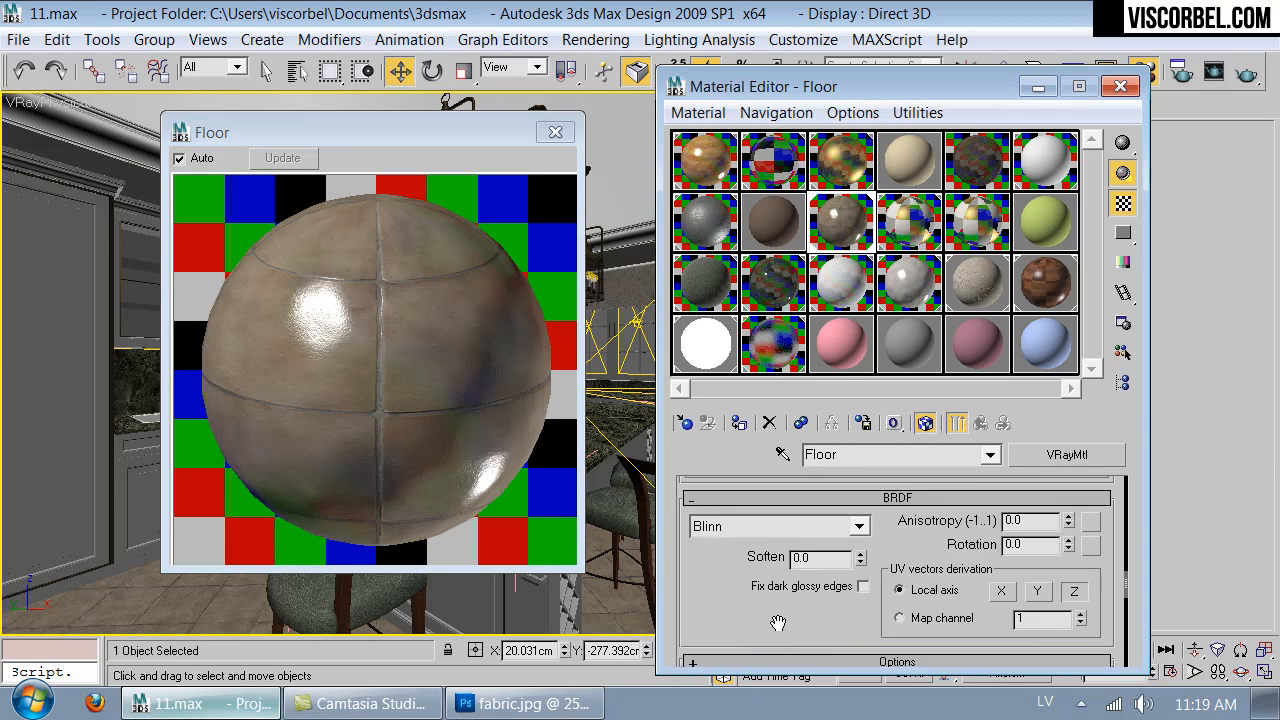
{"action": "scroll", "coordinate": [778, 622], "scroll_direction": "up", "scroll_amount": 6}
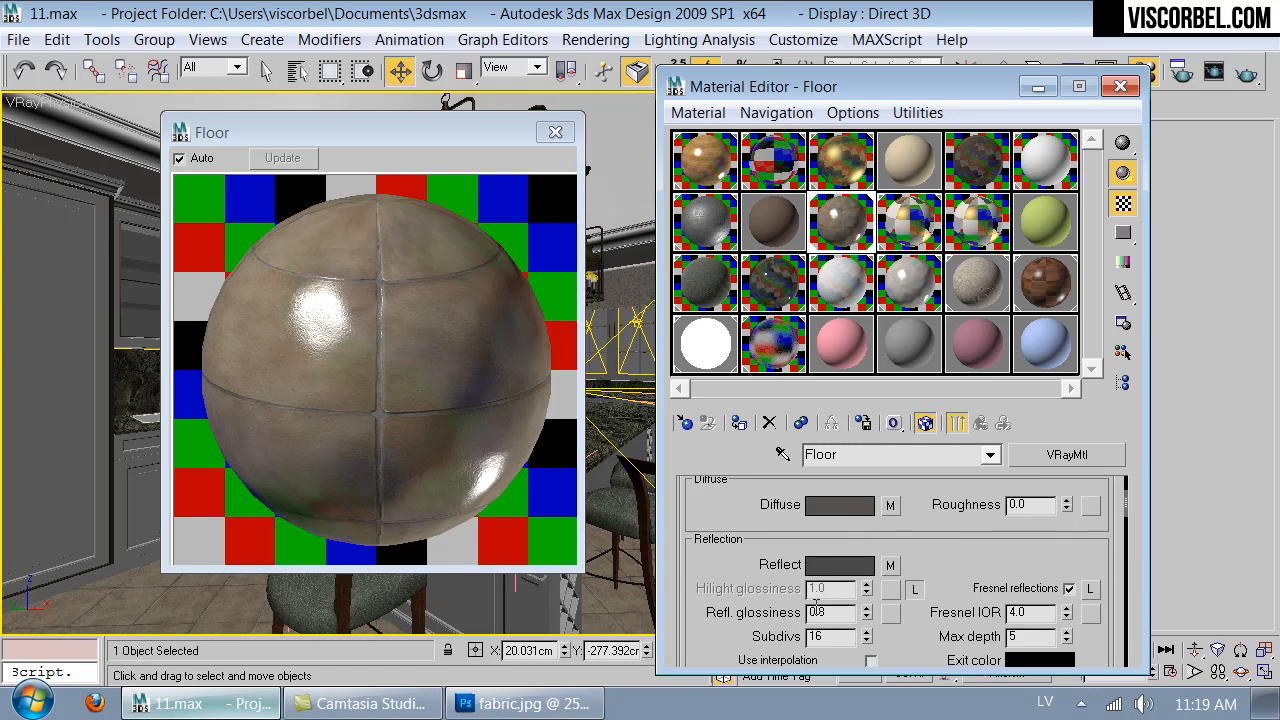
{"action": "left_click", "coordinate": [851, 567]}
{"action": "left_click_drag", "start_coordinate": [728, 390], "coordinate": [798, 391]}
{"action": "left_click", "coordinate": [838, 472]}
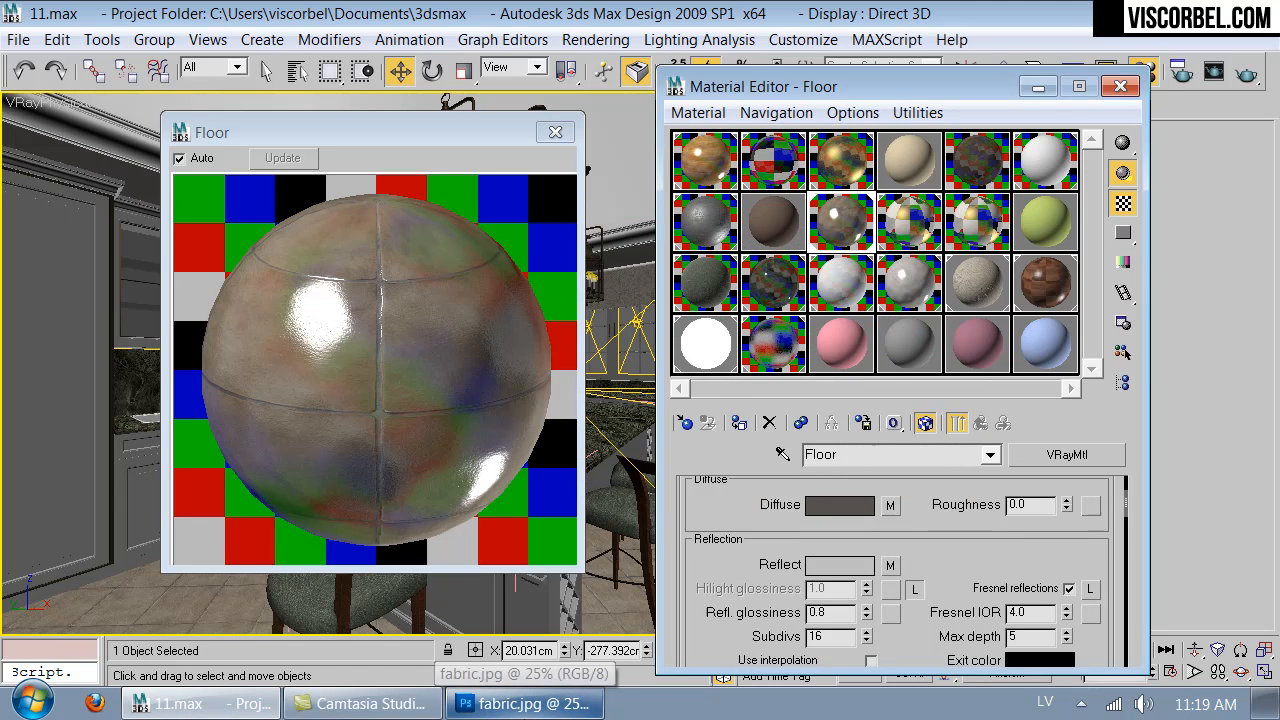
- Switch to Photoshop and open tiles_bump.jpg from the textures folder
{"action": "left_click", "coordinate": [524, 704]}
{"action": "key", "text": "ctrl+o"}
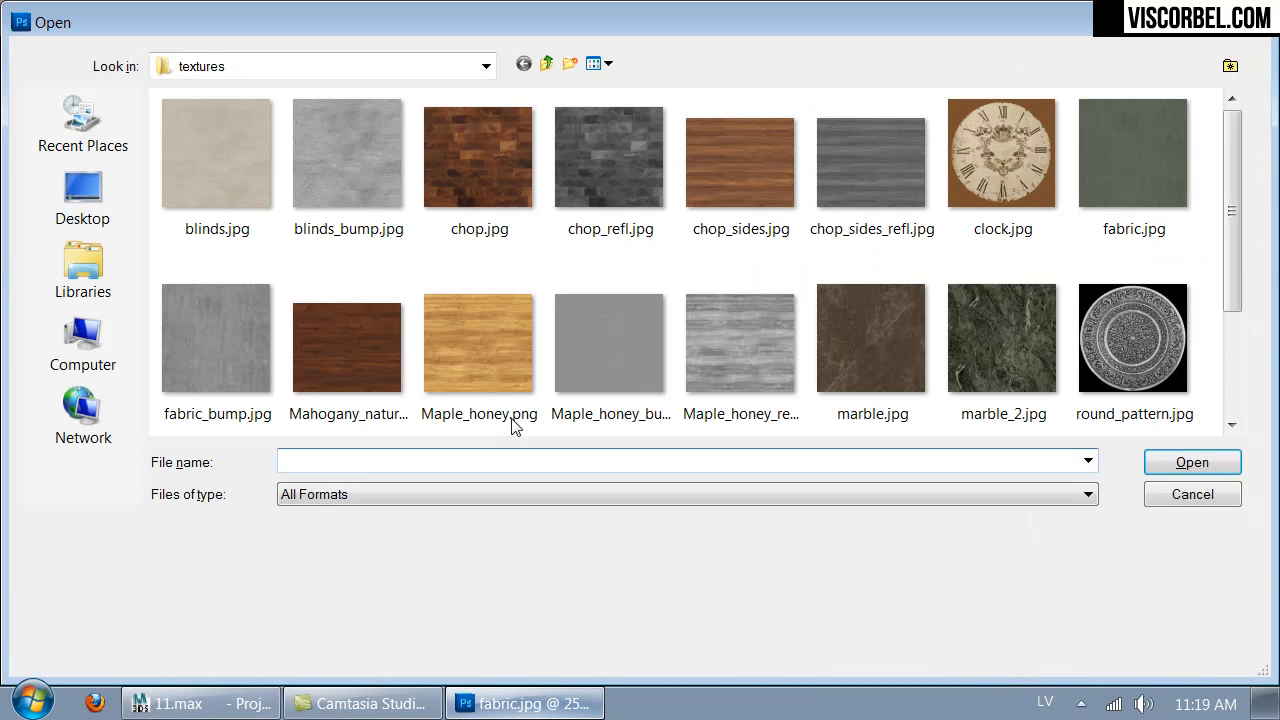
{"action": "left_click", "coordinate": [584, 314]}
{"action": "scroll", "coordinate": [584, 314], "scroll_direction": "down", "scroll_amount": 2}
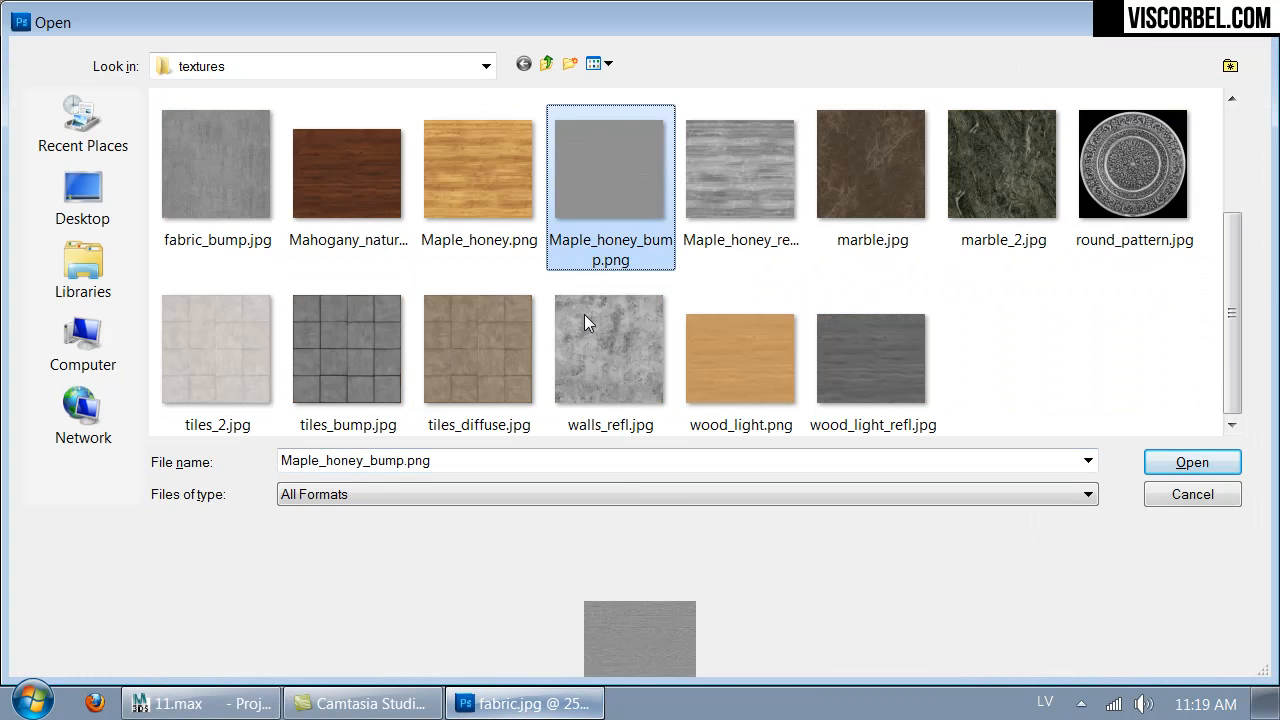
{"action": "left_click", "coordinate": [366, 378]}
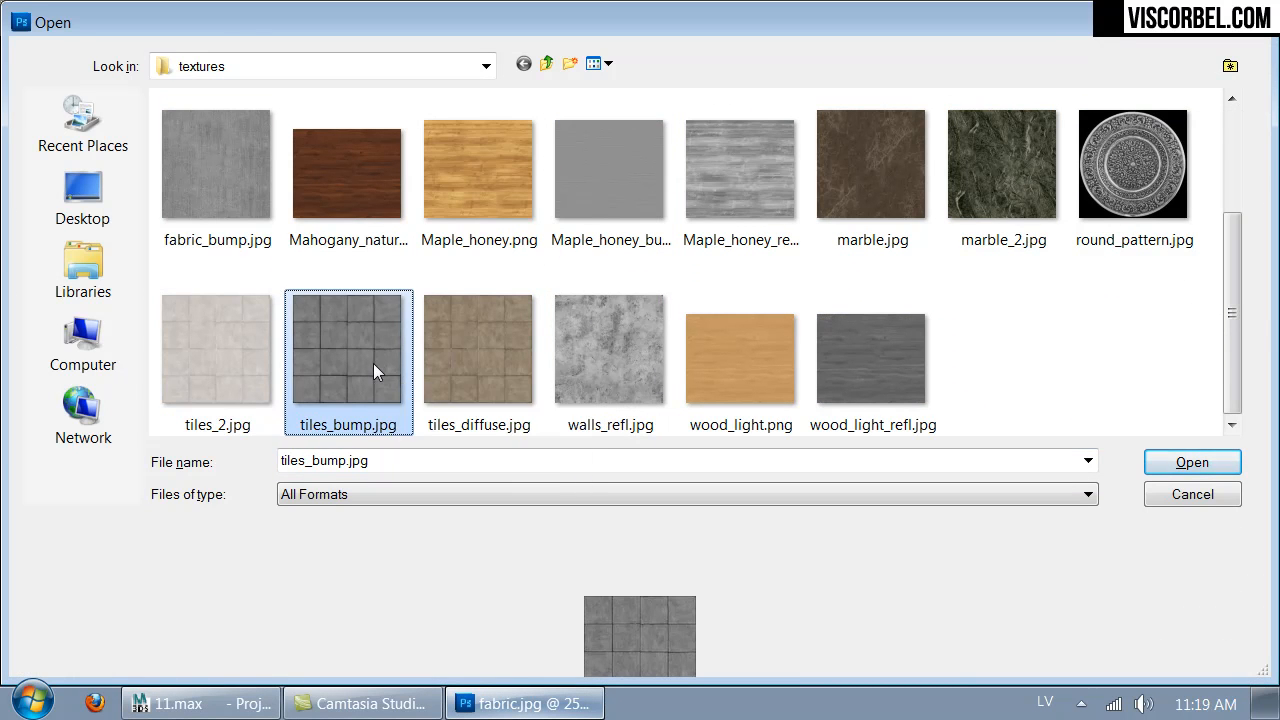
{"action": "double_click", "coordinate": [374, 368]}
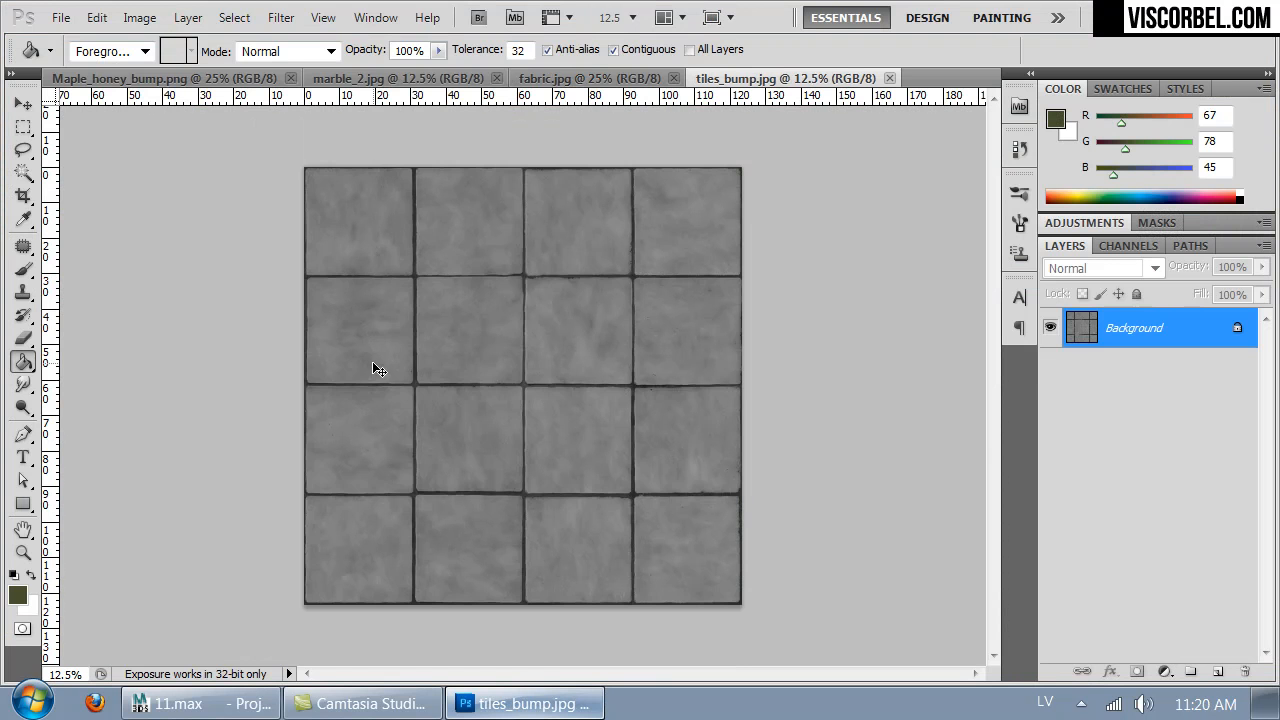
- Brighten the tile texture and boost its contrast with Levels, lowering the white input point and slightly raising the black input point
{"action": "key", "text": "ctrl+shift+l"}
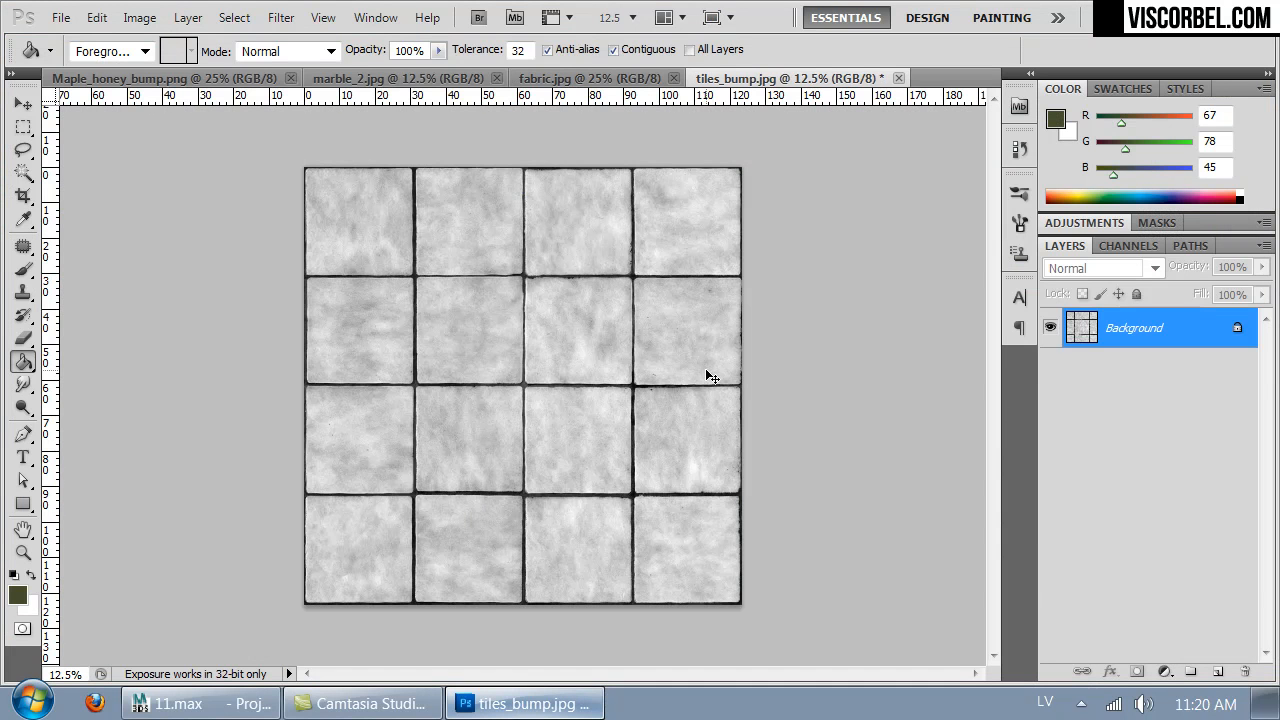
{"action": "key", "text": "ctrl+z"}
{"action": "key", "text": "ctrl+l"}
{"action": "left_click_drag", "start_coordinate": [1096, 393], "coordinate": [1002, 398]}
{"action": "left_click_drag", "start_coordinate": [842, 393], "coordinate": [861, 394]}
{"action": "left_click", "coordinate": [1160, 206]}
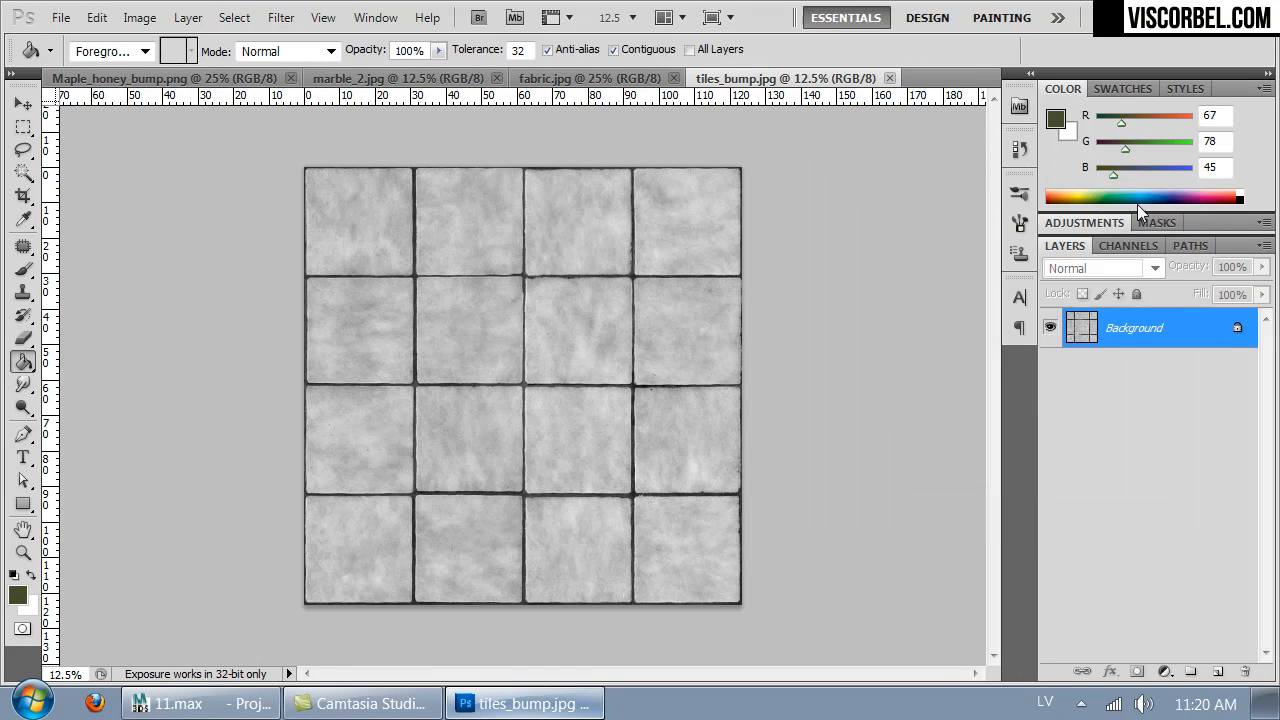
- Save the adjusted texture as a JPEG over the existing tiles_bump.jpg in the textures folder
{"action": "key", "text": "ctrl+shift+s"}
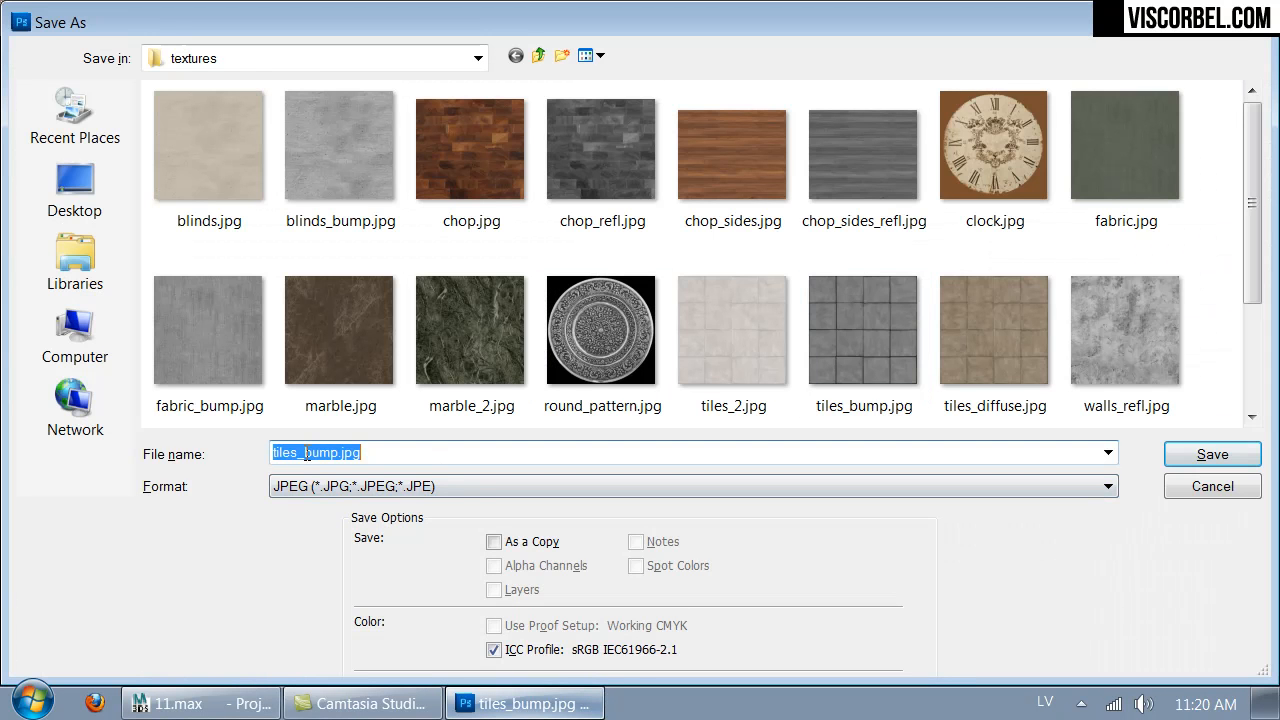
{"action": "left_click", "coordinate": [1218, 458]}
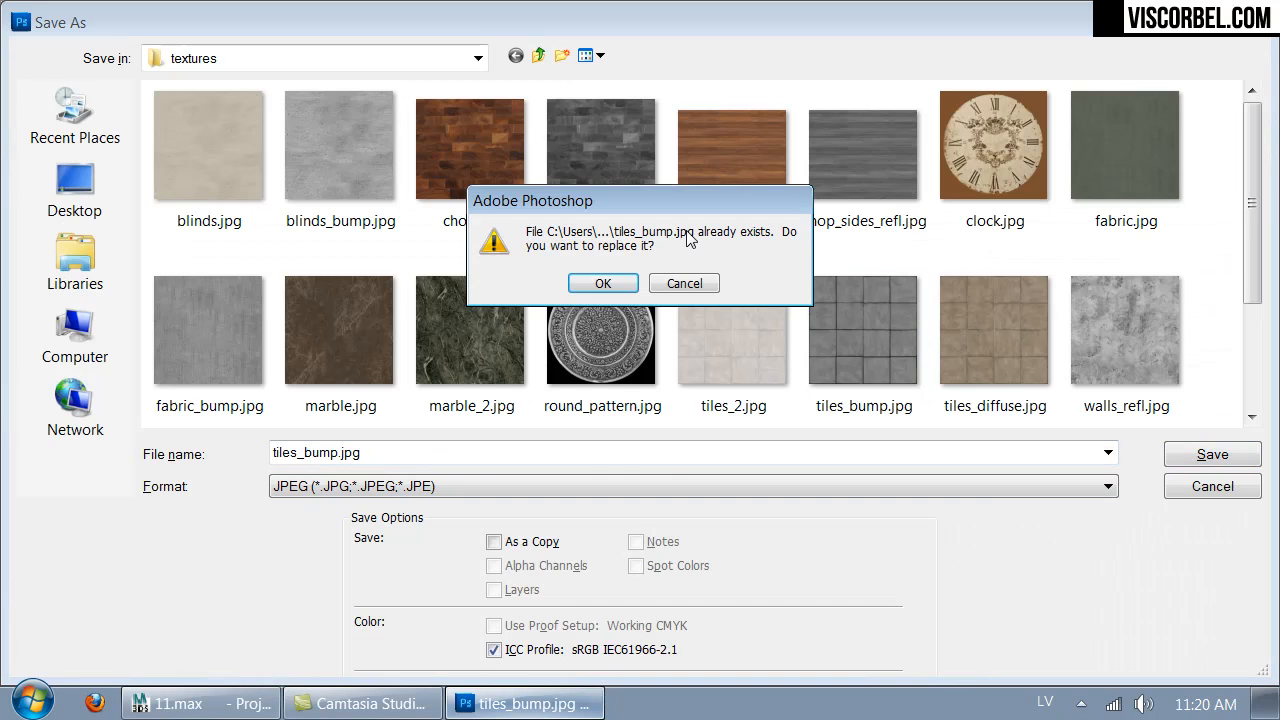
{"action": "left_click", "coordinate": [601, 285]}
{"action": "left_click", "coordinate": [745, 178]}
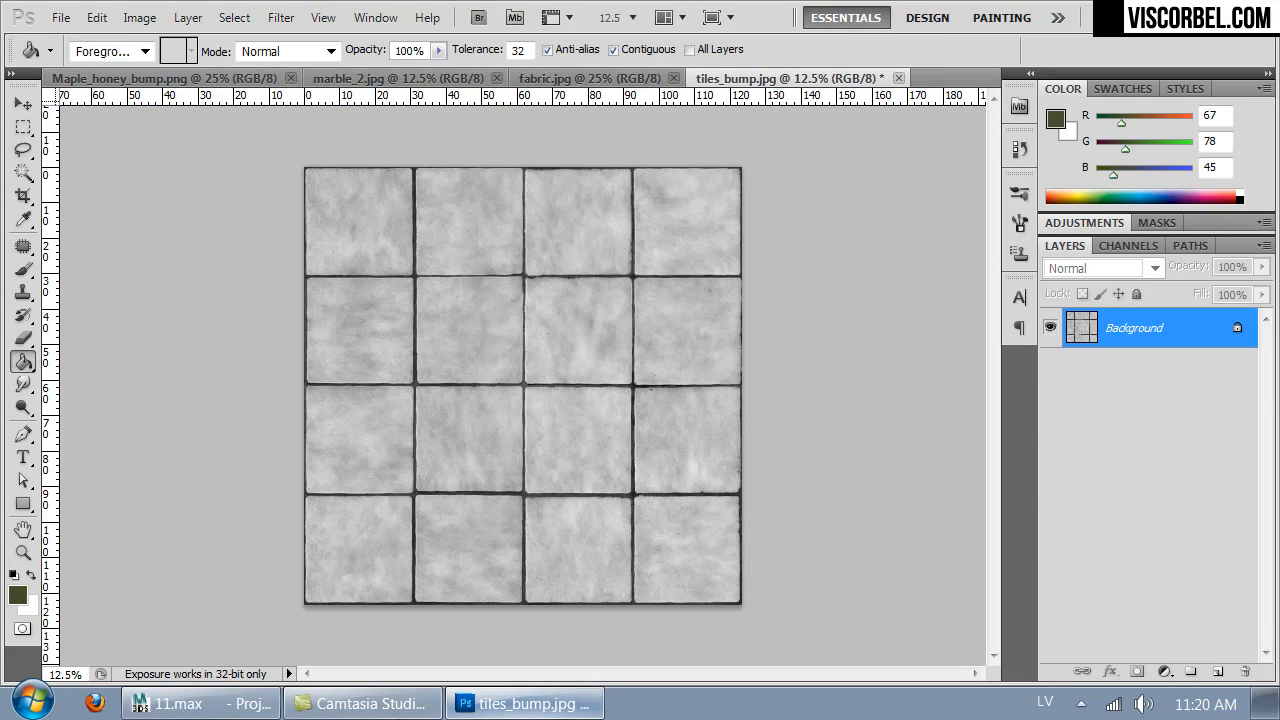
- Switch back to 3ds Max and set the Floor material's Reflect map amount to 80
{"action": "left_click", "coordinate": [243, 705]}
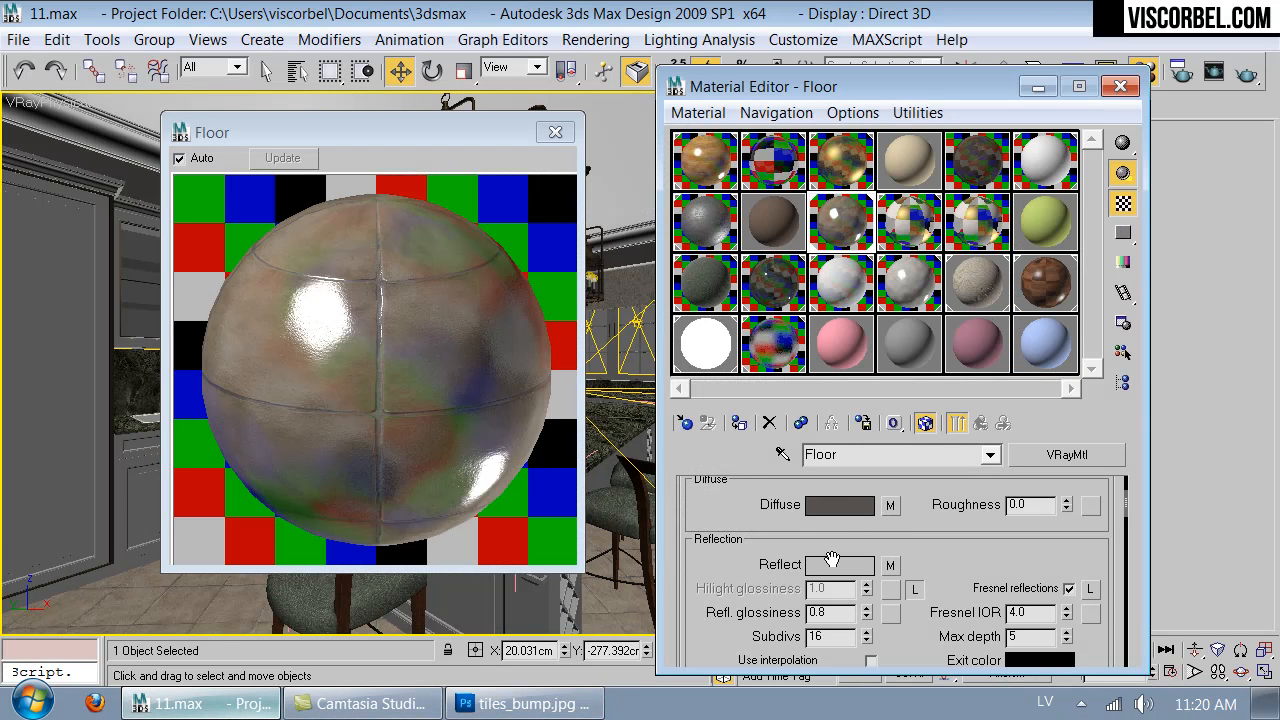
{"action": "scroll", "coordinate": [966, 515], "scroll_direction": "down", "scroll_amount": 5}
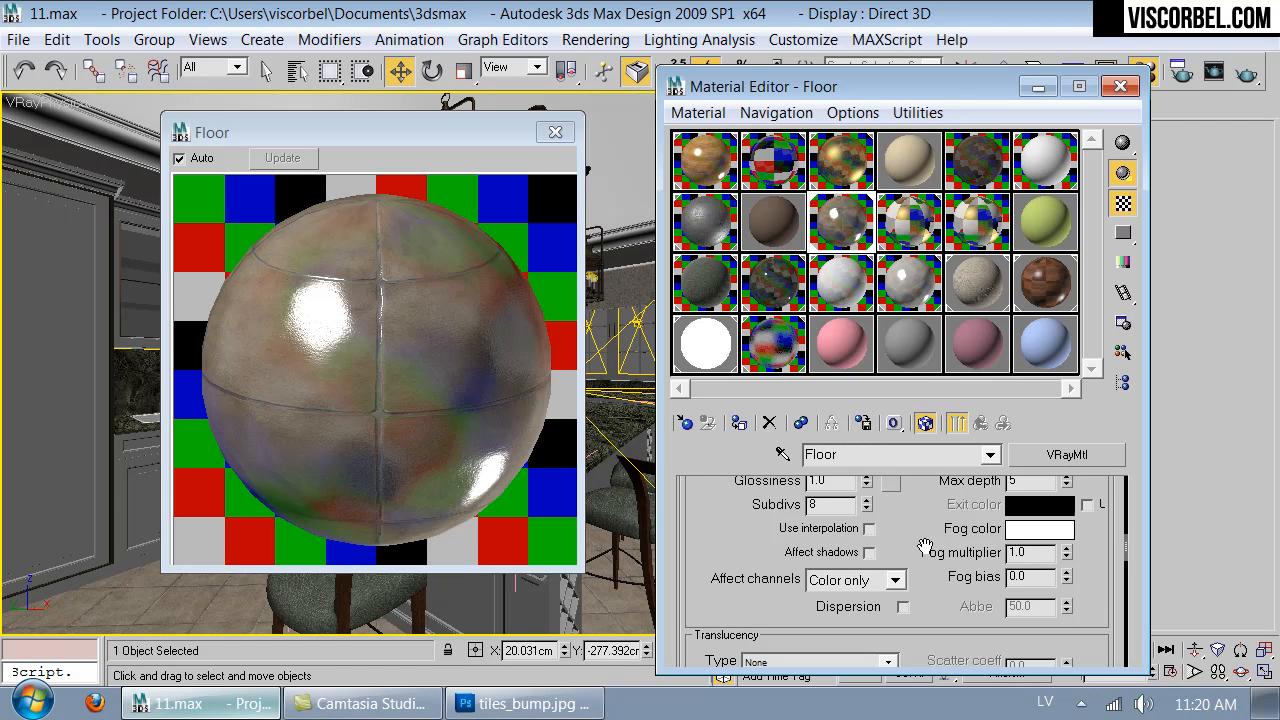
{"action": "scroll", "coordinate": [730, 601], "scroll_direction": "down", "scroll_amount": 8}
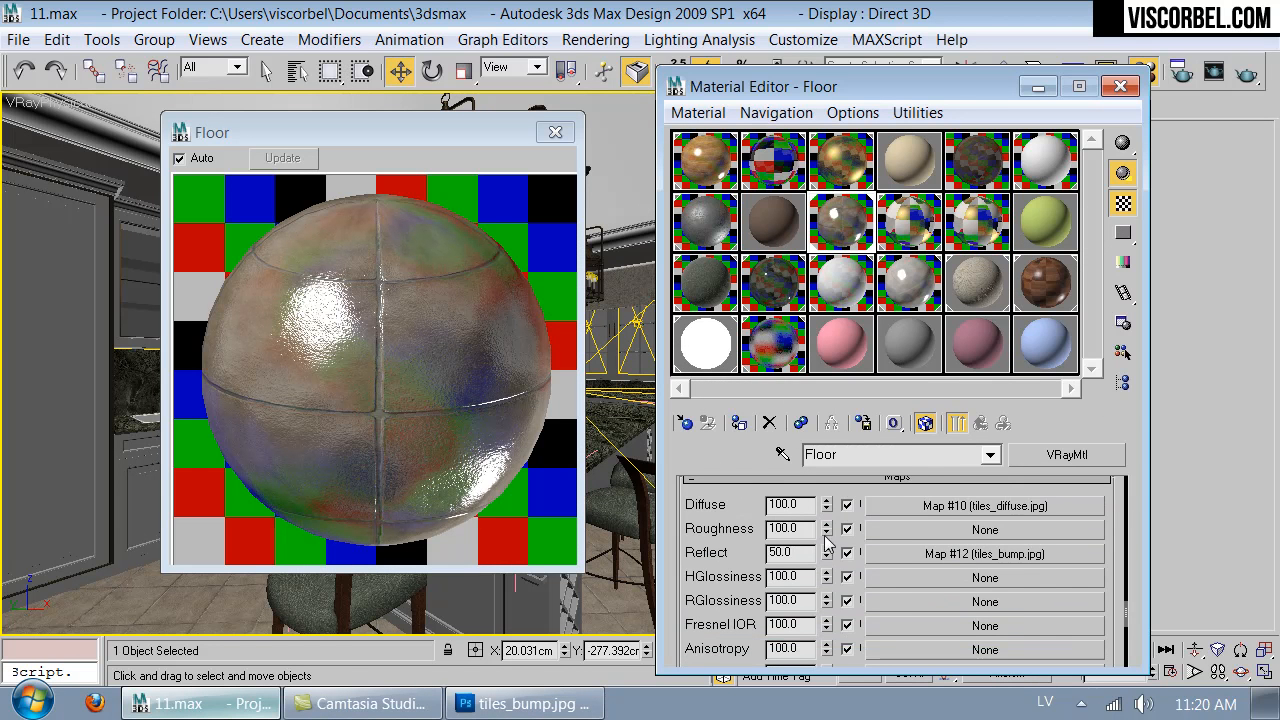
{"action": "double_click", "coordinate": [810, 556]}
{"action": "type", "text": "8"}
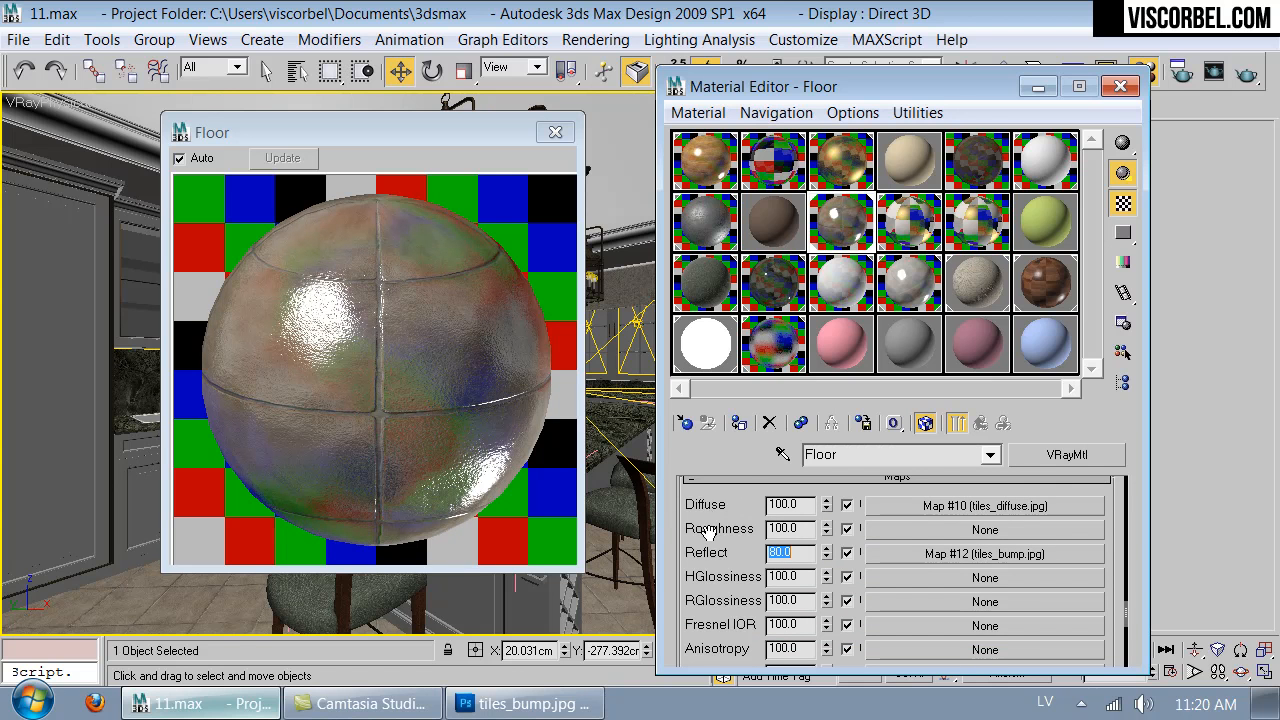
{"action": "scroll", "coordinate": [708, 530], "scroll_direction": "up", "scroll_amount": 15}
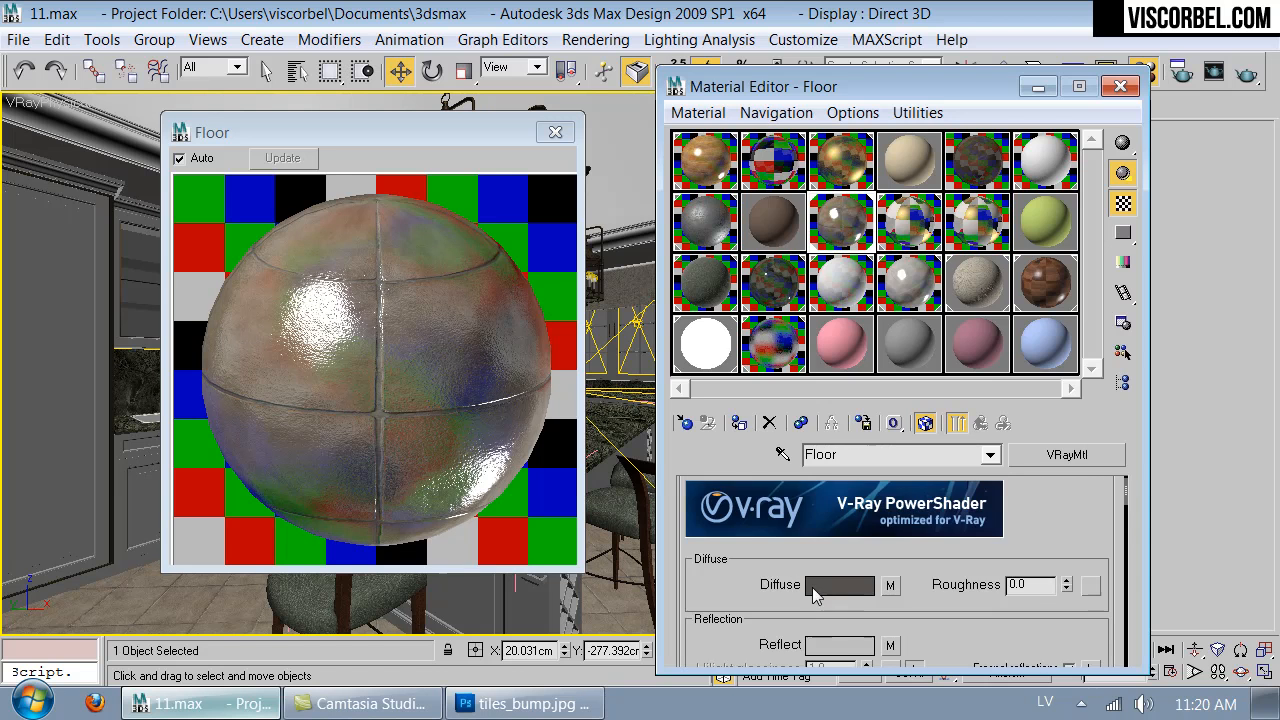
- Set the Floor material's reflection color to black
{"action": "left_click", "coordinate": [838, 644]}
{"action": "left_click_drag", "start_coordinate": [845, 388], "coordinate": [700, 388]}
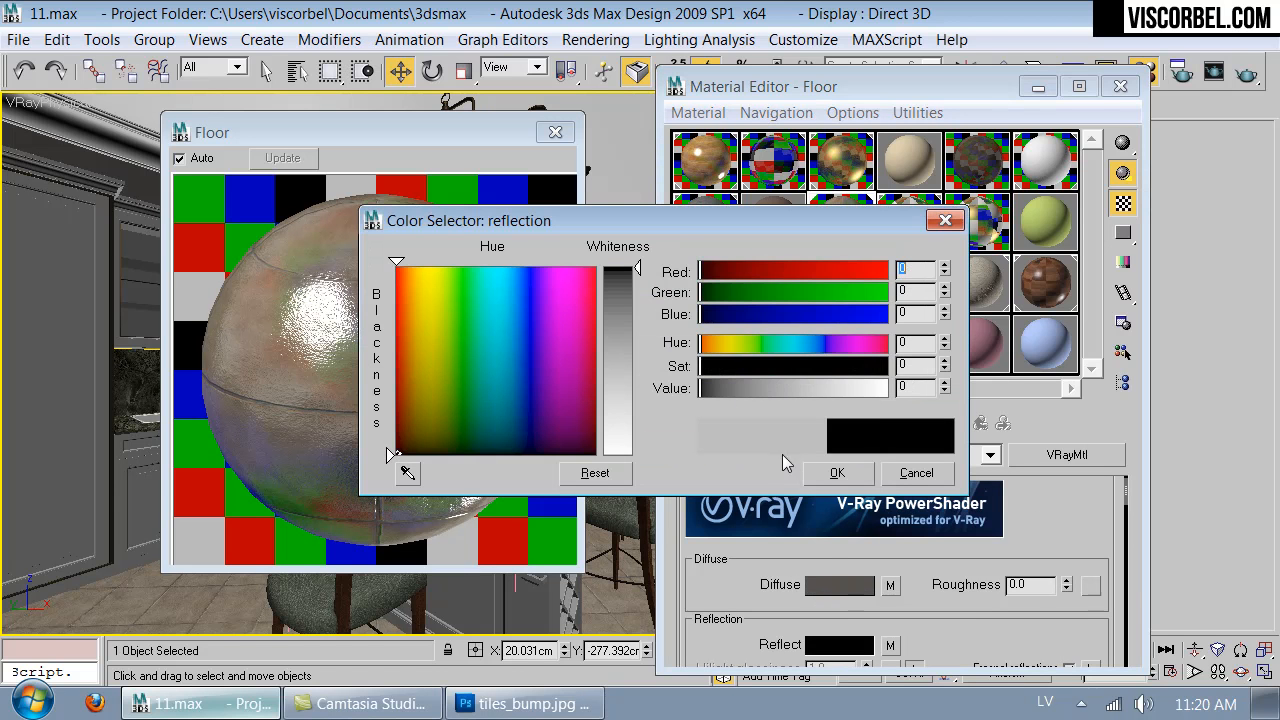
{"action": "left_click", "coordinate": [838, 474]}
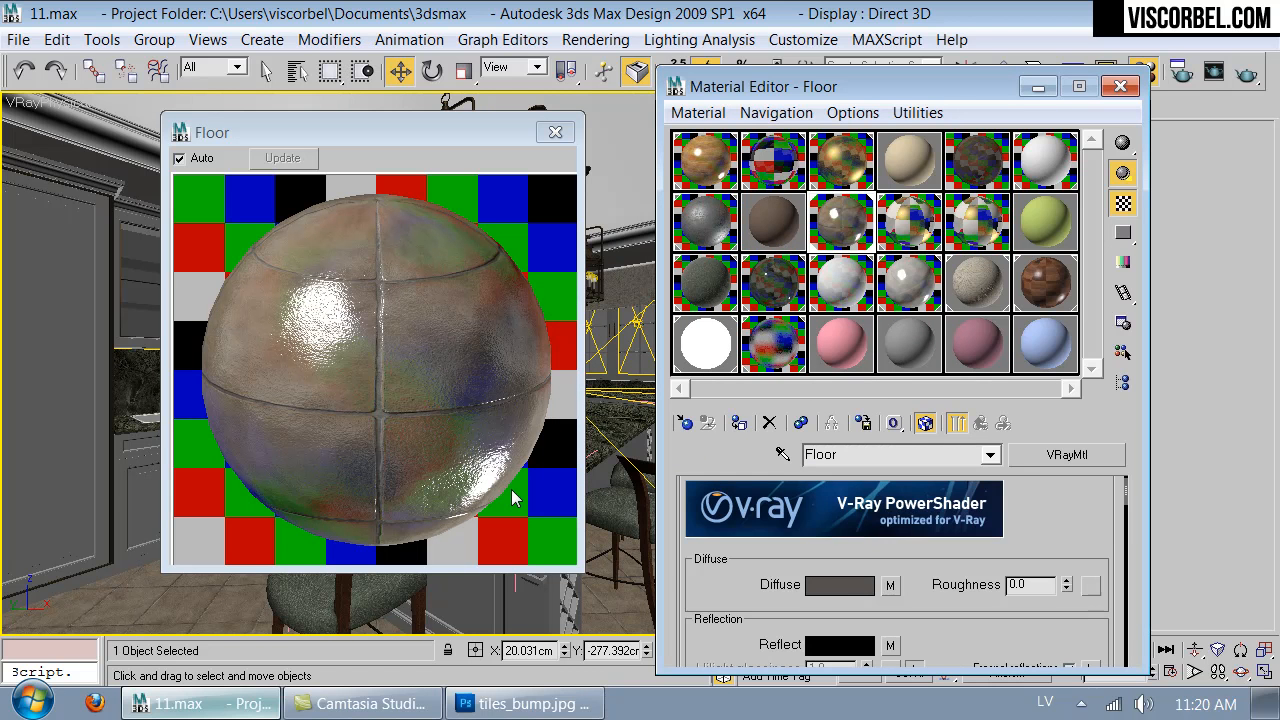
- Reduce the Floor material's Reflect map amount to 55 and close the enlarged material preview
{"action": "scroll", "coordinate": [709, 591], "scroll_direction": "down", "scroll_amount": 15}
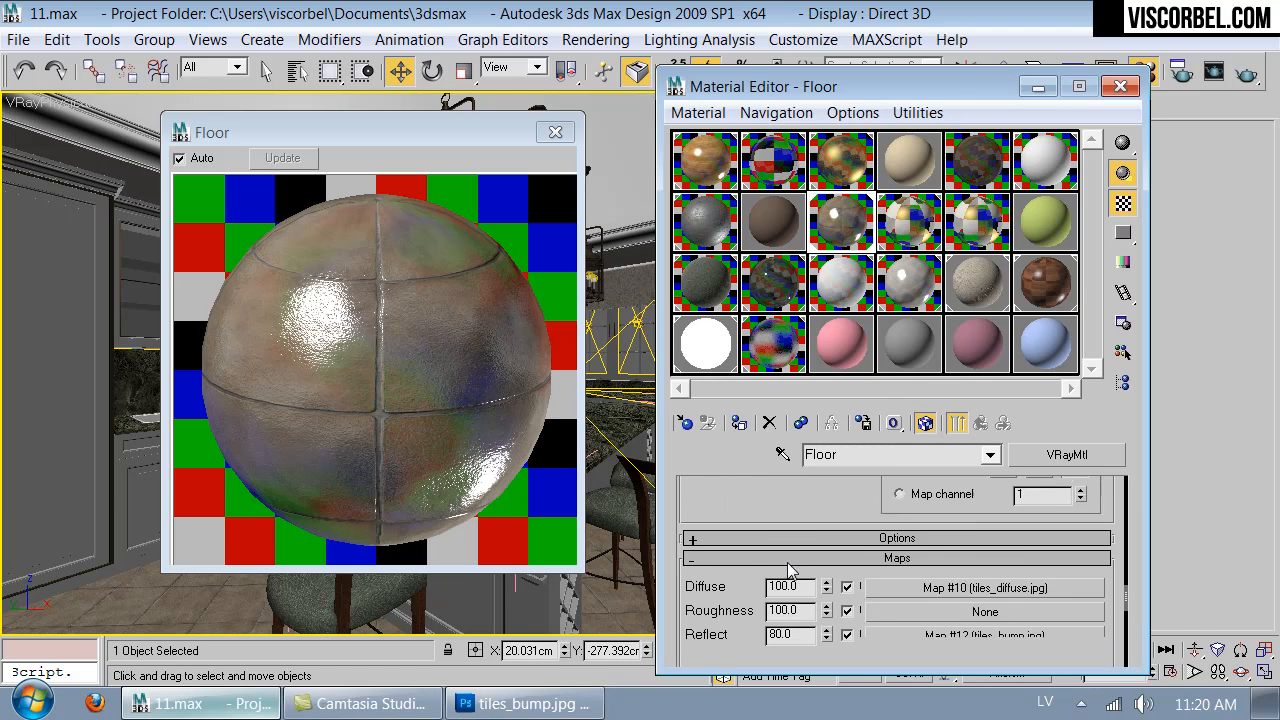
{"action": "double_click", "coordinate": [798, 516]}
{"action": "type", "text": "6"}
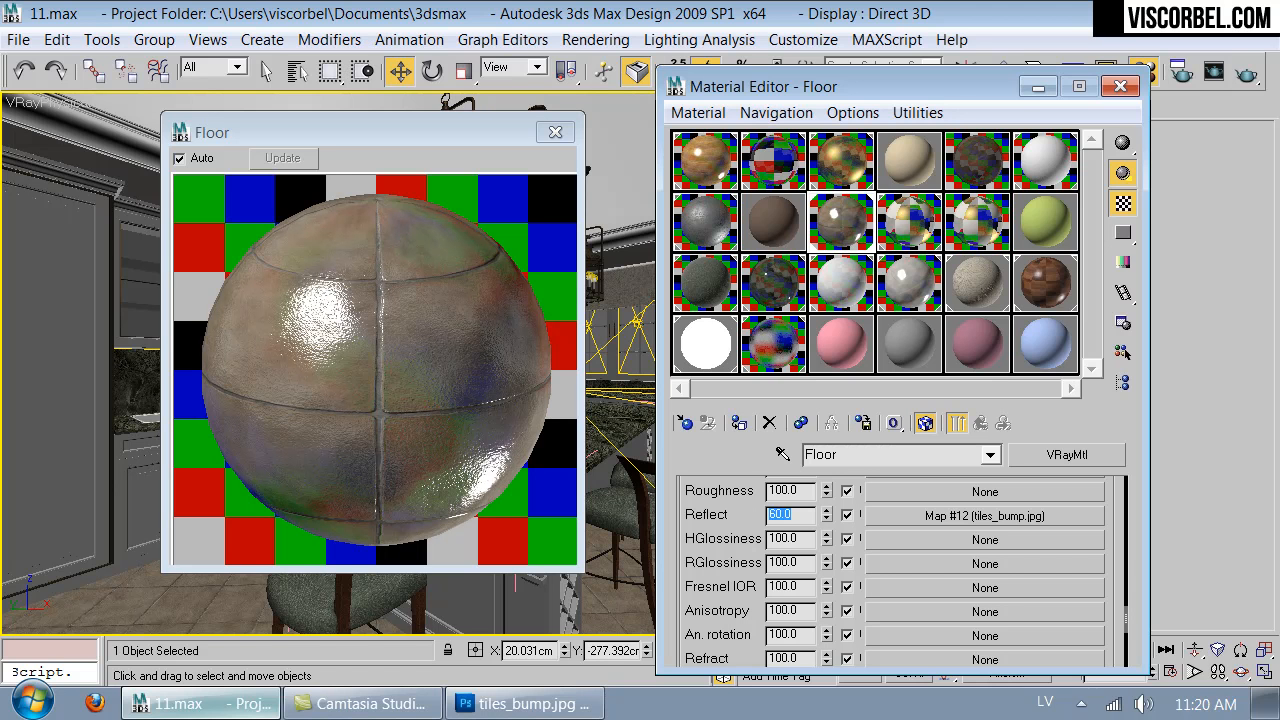
{"action": "type", "text": "55"}
{"action": "left_click", "coordinate": [561, 132]}
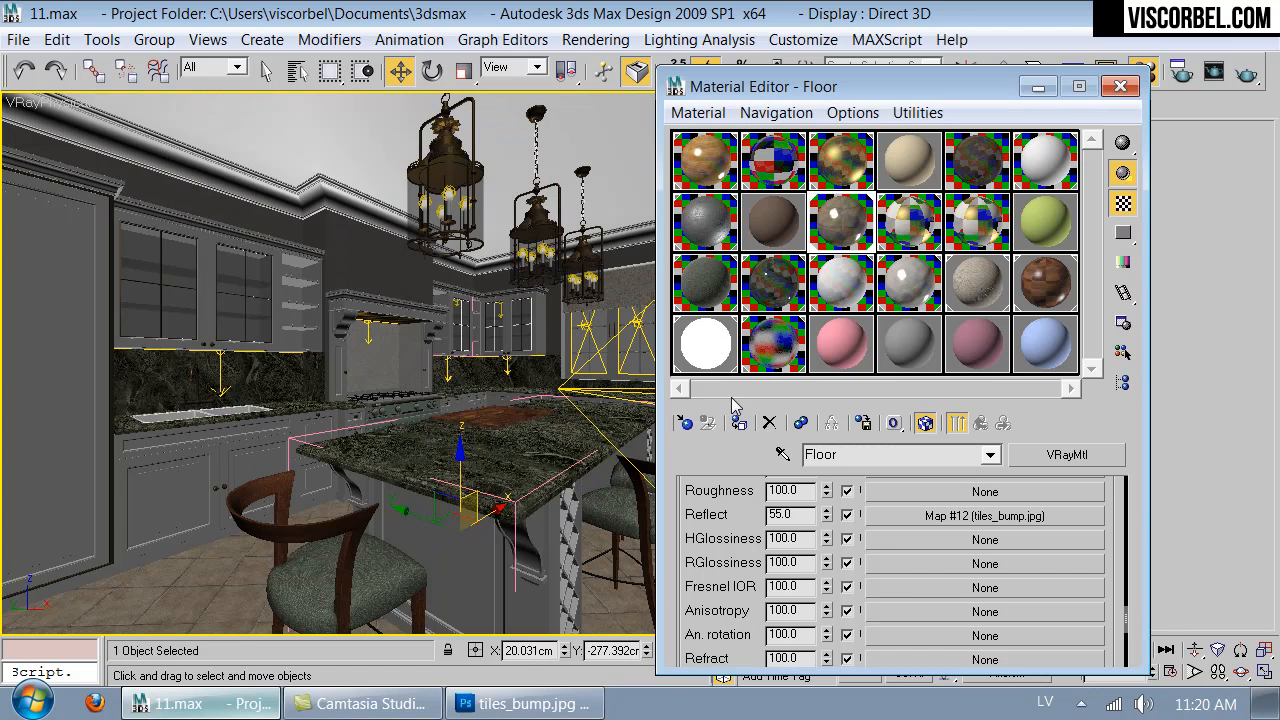
- Select the nearest hanging lantern and replace the pink sample material with a new VRayMtl named Old Brass
{"action": "left_click", "coordinate": [446, 150]}
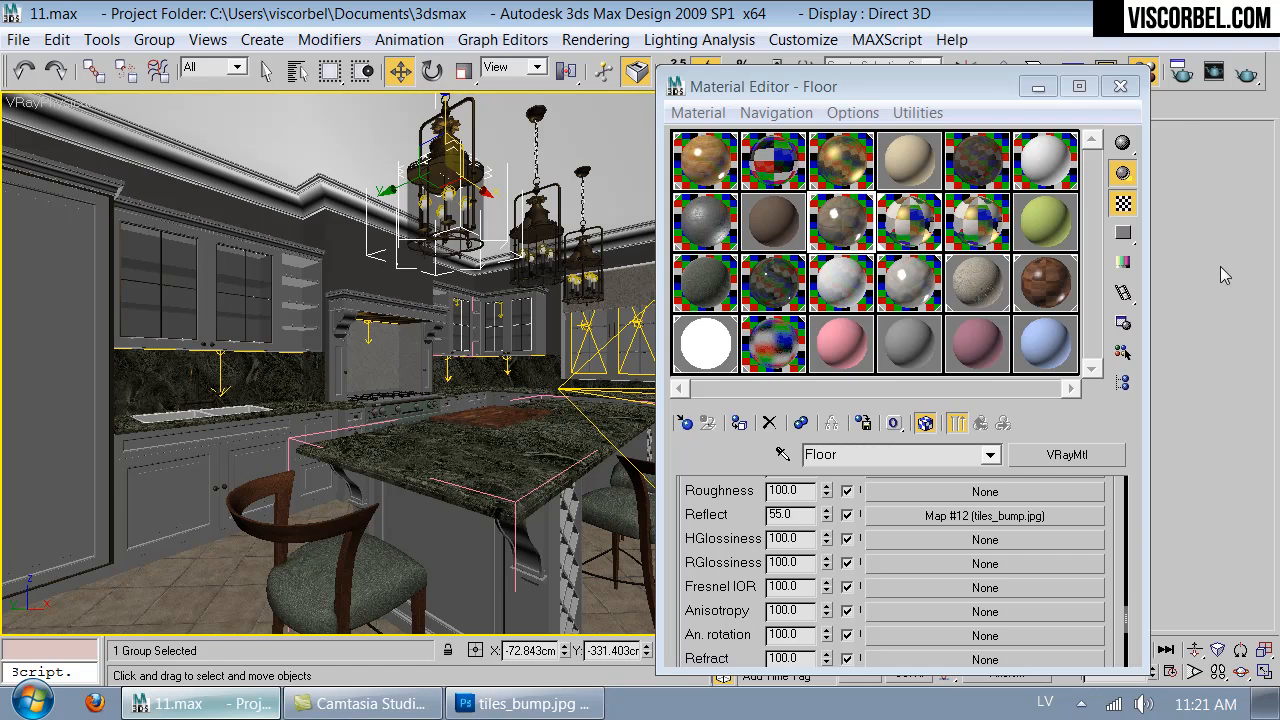
{"action": "left_click", "coordinate": [832, 338]}
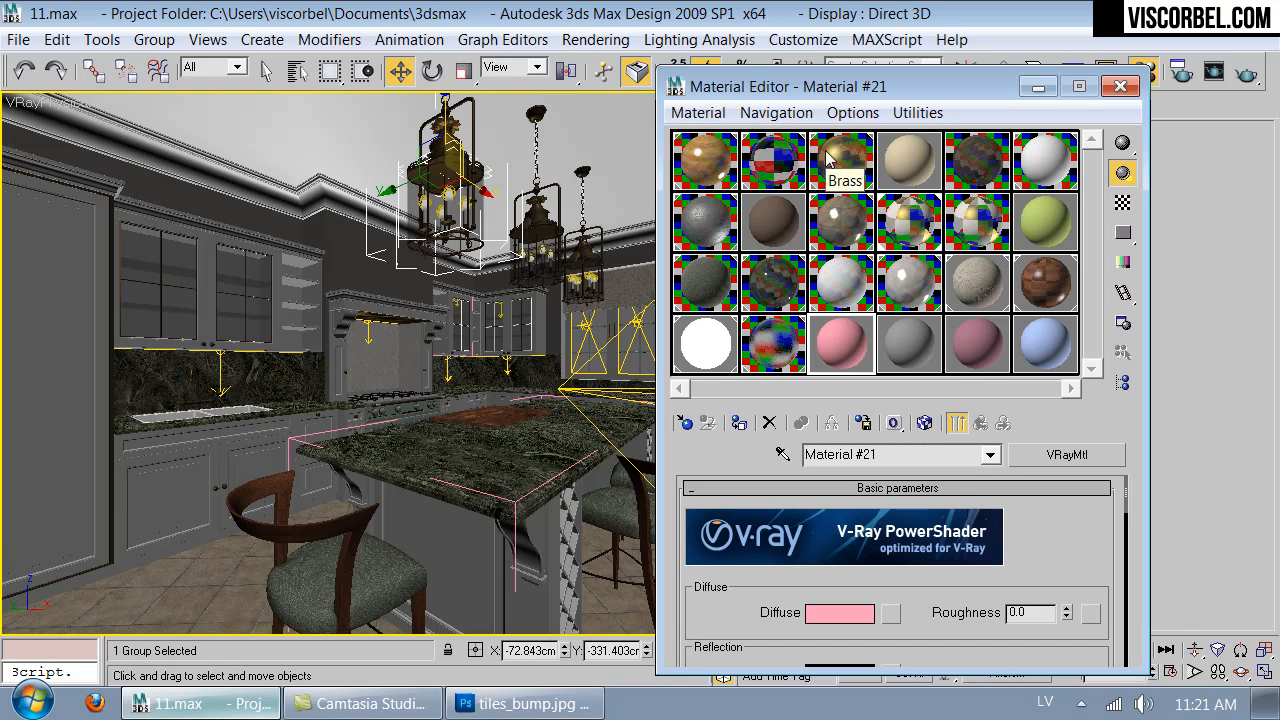
{"action": "left_click", "coordinate": [686, 423]}
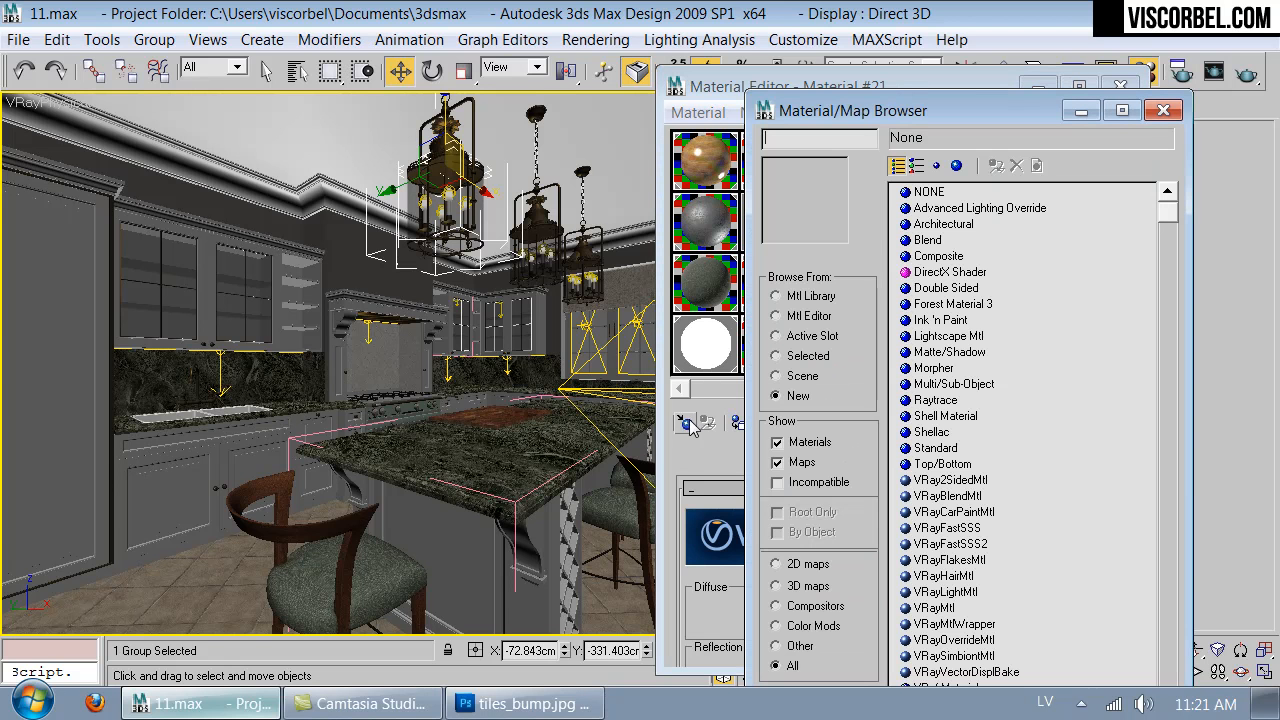
{"action": "left_click", "coordinate": [936, 608]}
{"action": "double_click", "coordinate": [936, 608]}
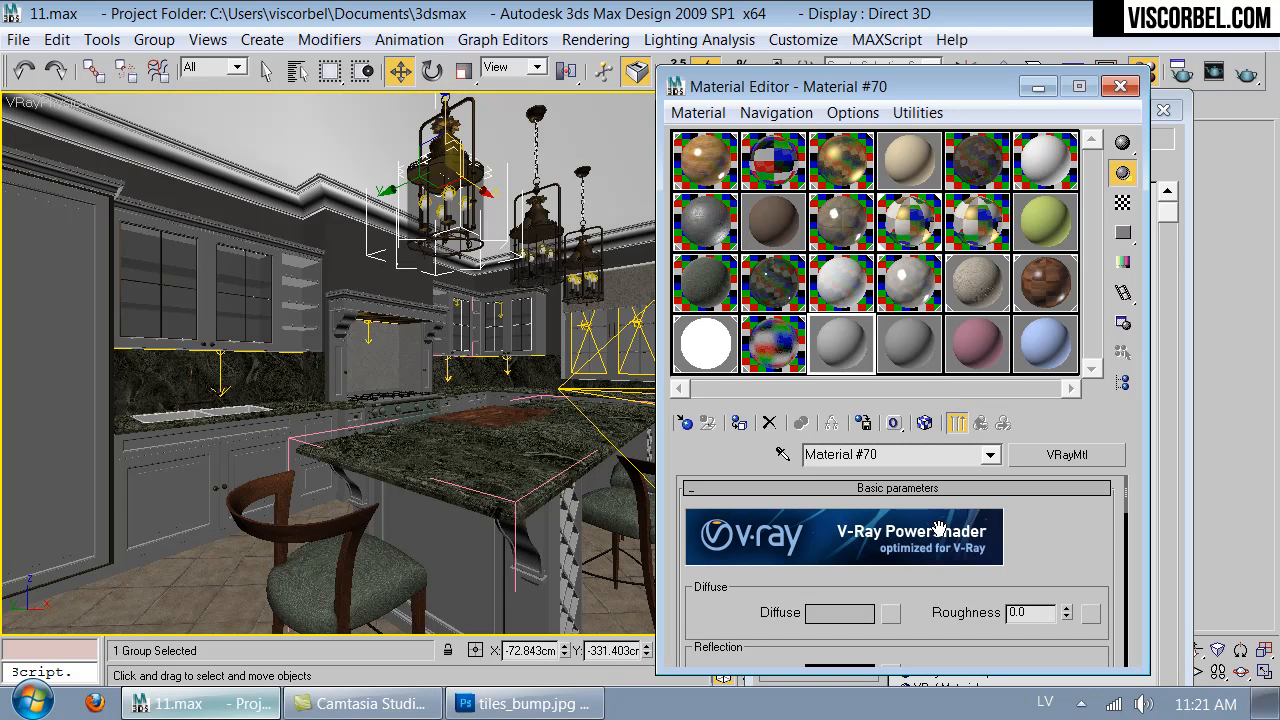
{"action": "type", "text": "Old Brass"}
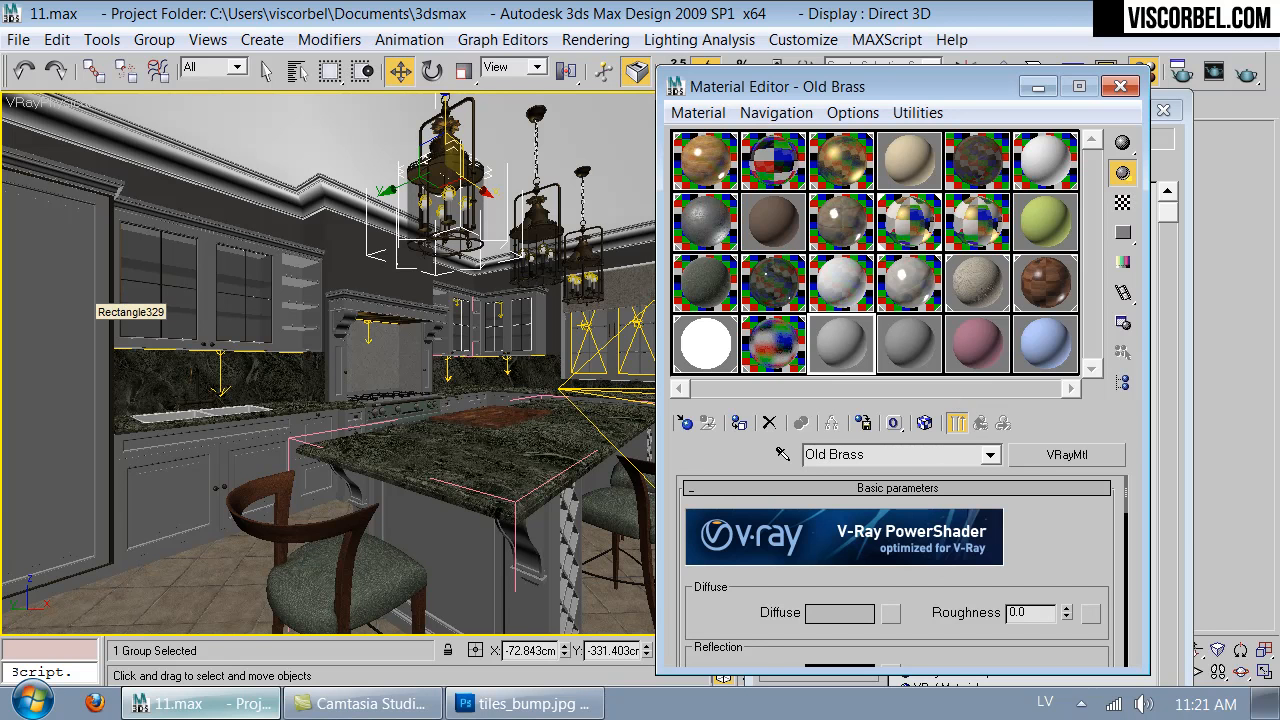
- Switch to Firefox, search Google Images for "old brass" and open the round antique door knob picture as a reference
{"action": "left_click", "coordinate": [94, 703]}
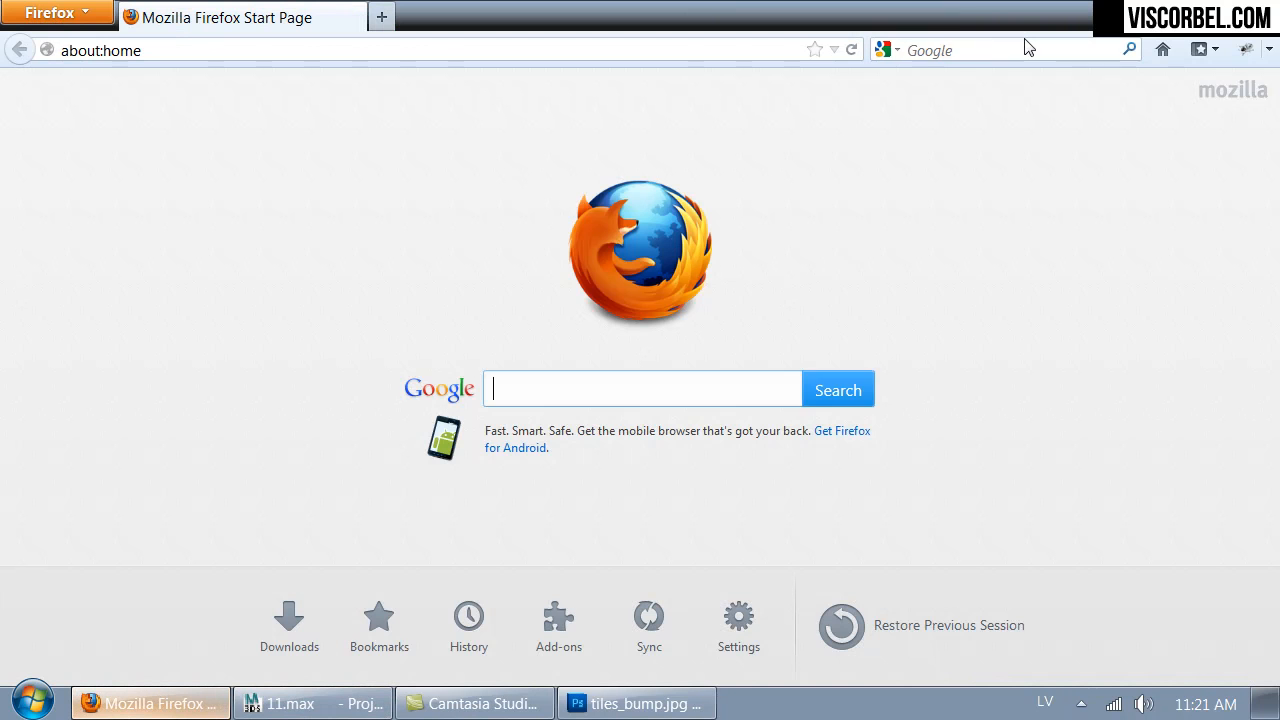
{"action": "left_click", "coordinate": [1027, 47]}
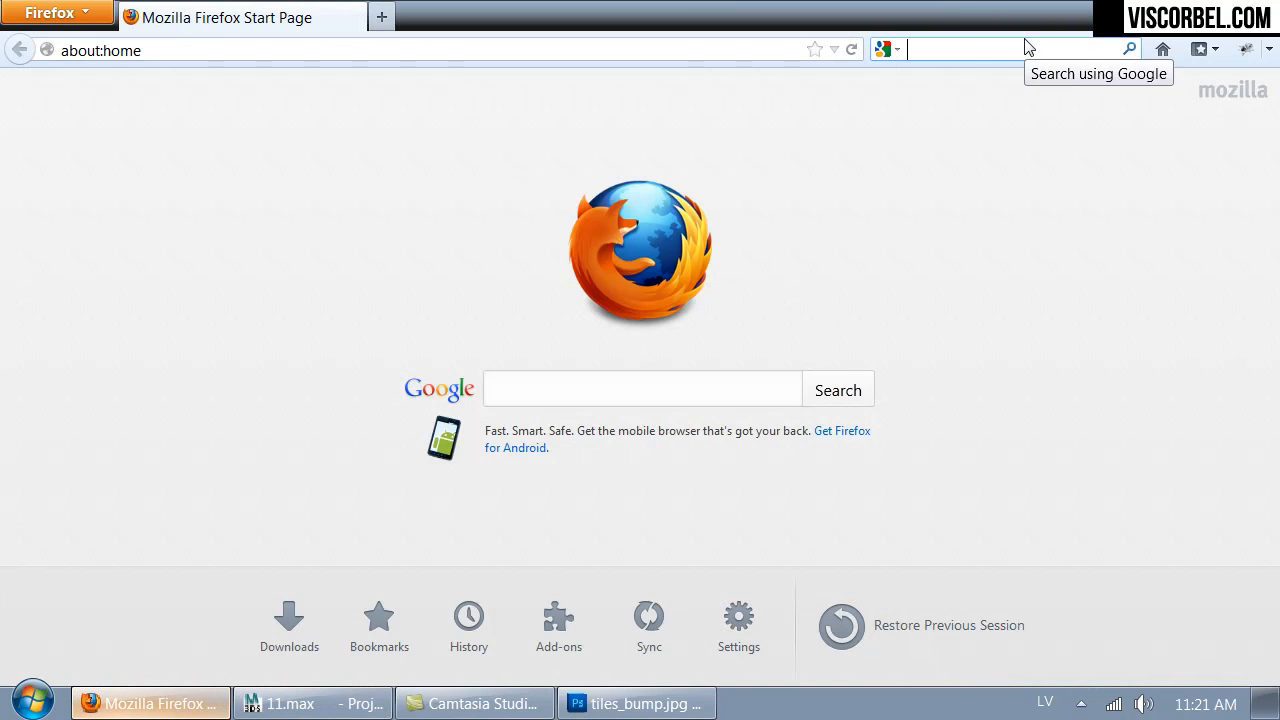
{"action": "type", "text": "old brass"}
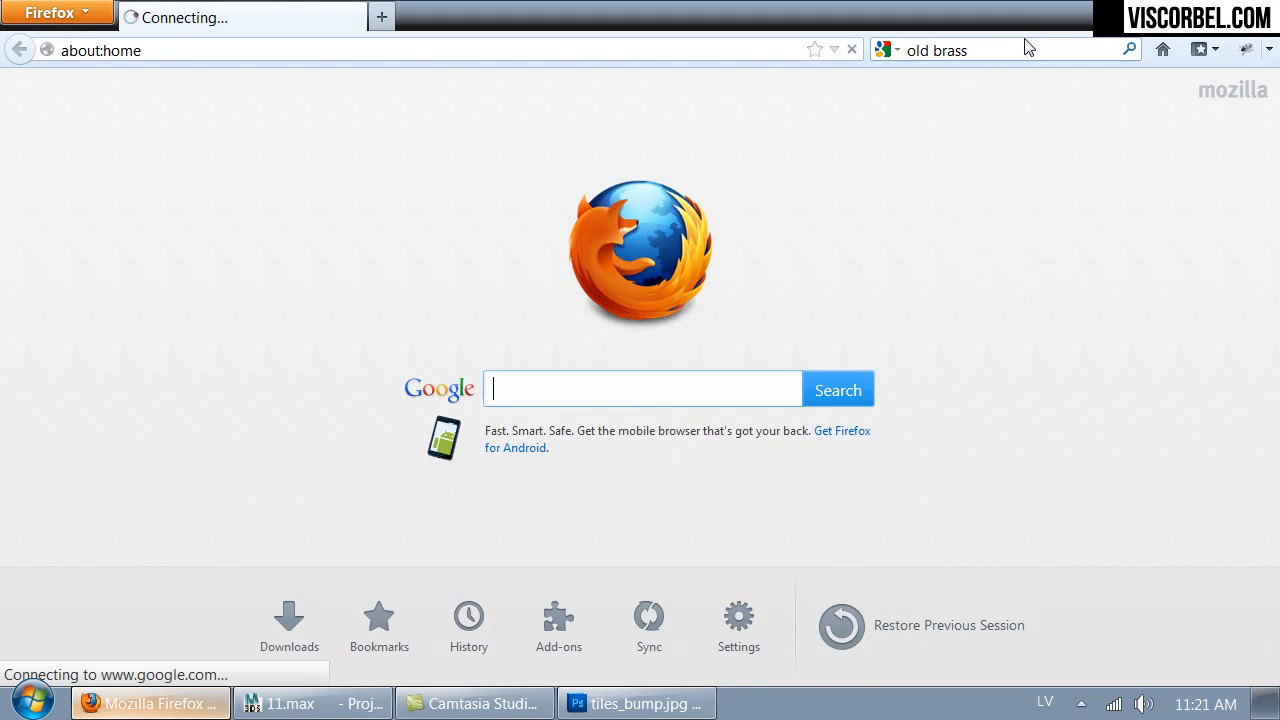
{"action": "key", "text": "Return"}
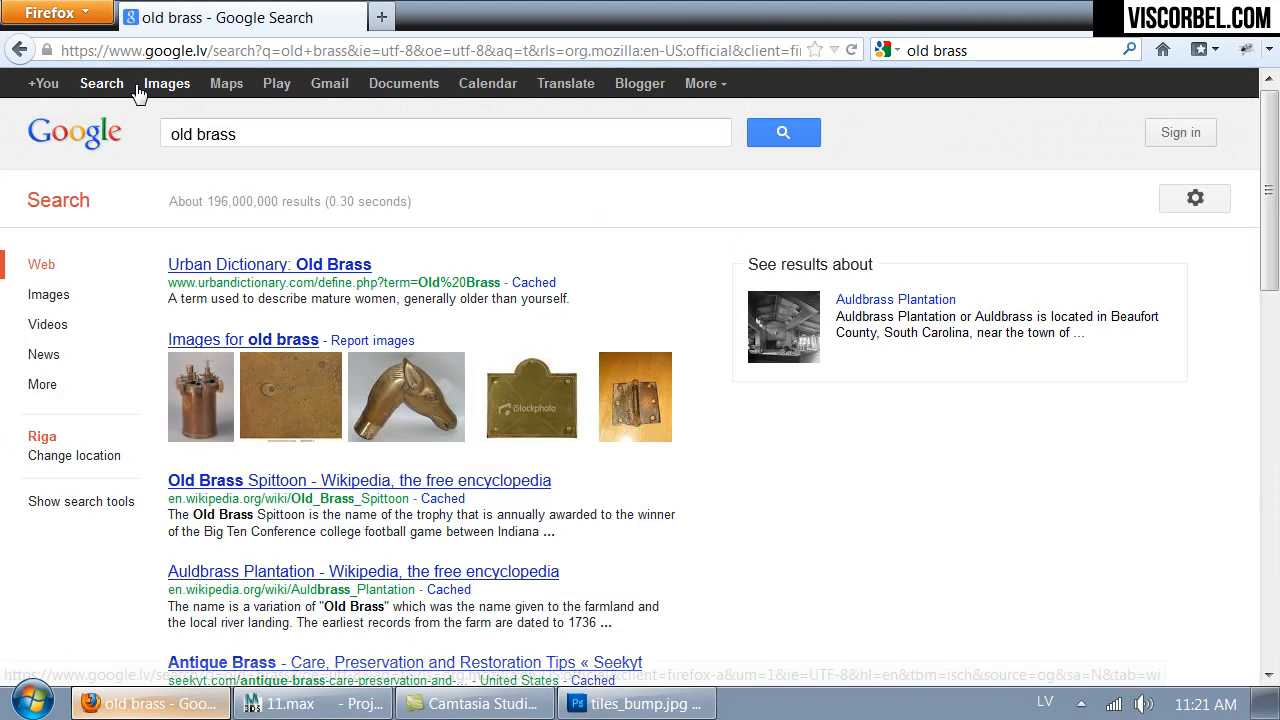
{"action": "left_click", "coordinate": [146, 85]}
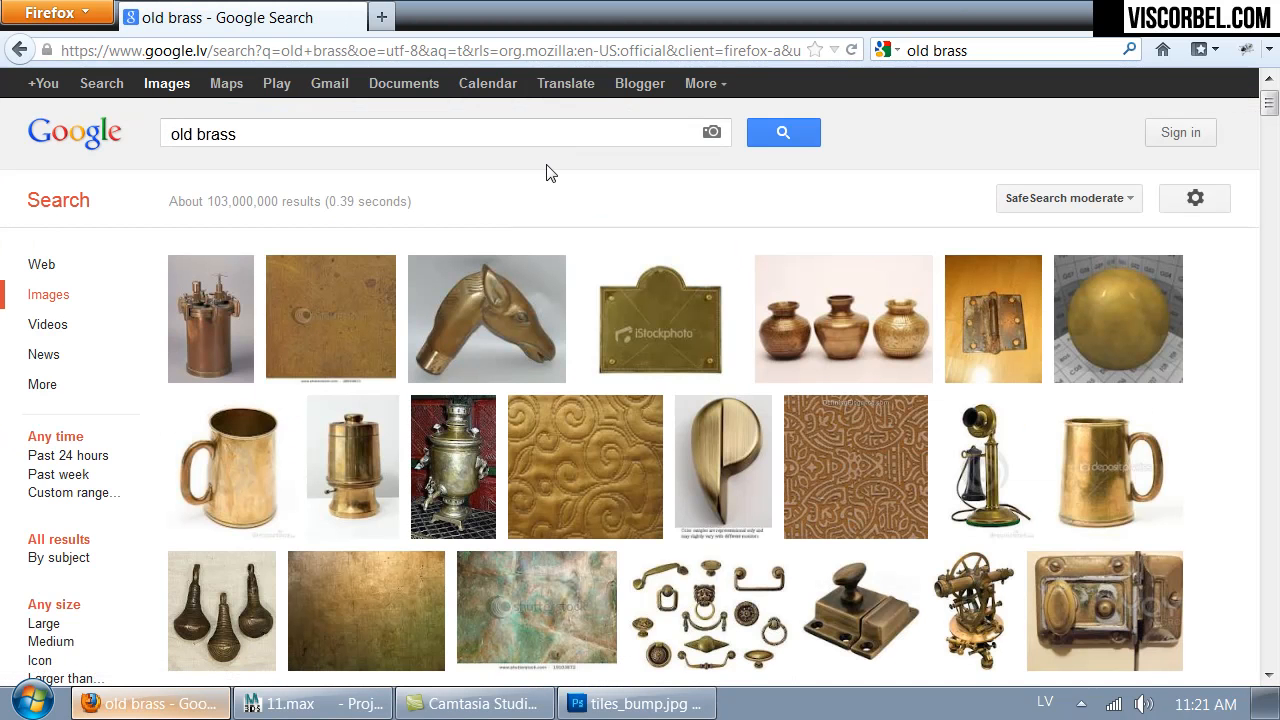
{"action": "scroll", "coordinate": [548, 173], "scroll_direction": "down", "scroll_amount": 5}
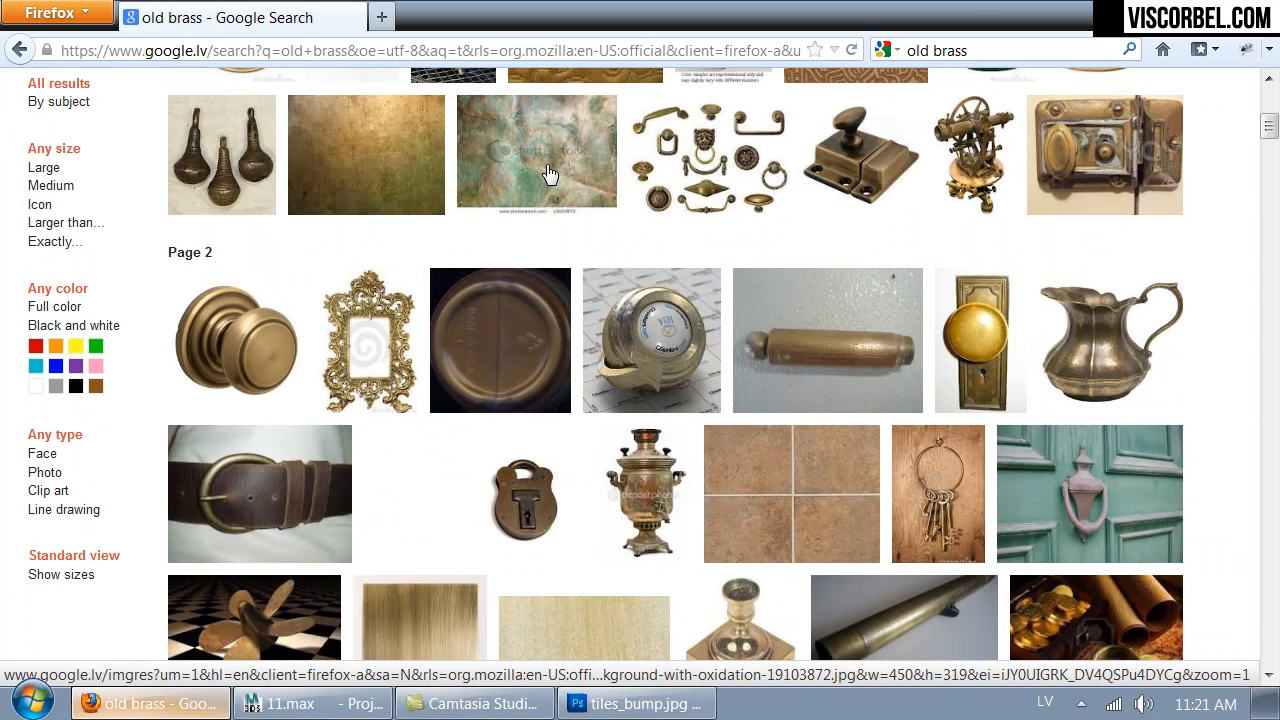
{"action": "scroll", "coordinate": [530, 180], "scroll_direction": "down", "scroll_amount": 1}
{"action": "left_click", "coordinate": [245, 225]}
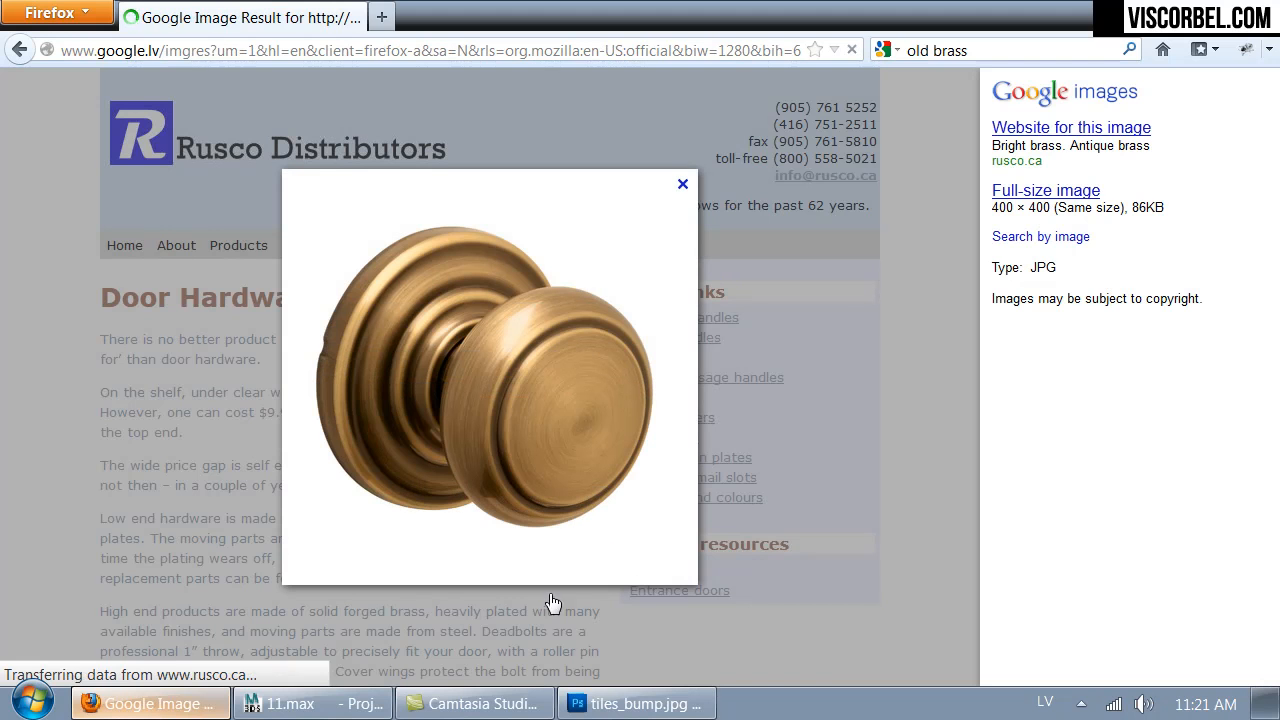
- Switch back to 3ds Max and set Old Brass's diffuse color to dark brown, comparing it with the door knob reference
{"action": "left_click", "coordinate": [300, 703]}
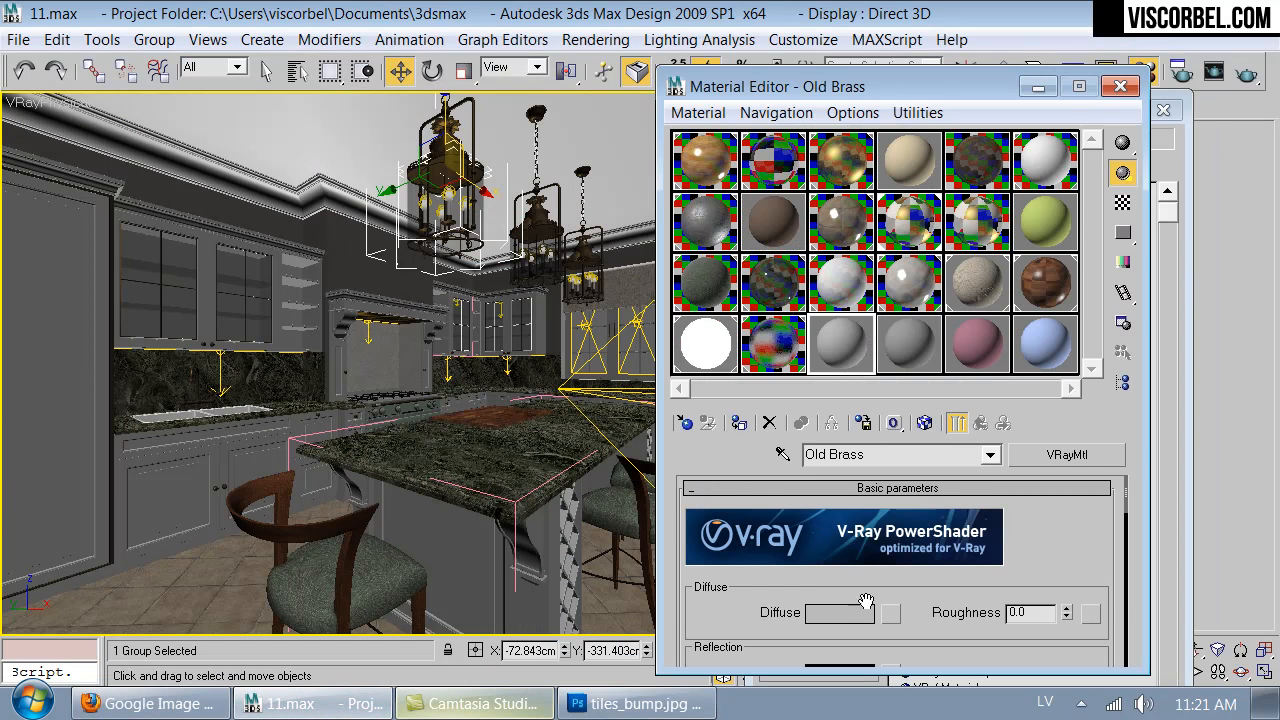
{"action": "left_click", "coordinate": [866, 614]}
{"action": "left_click_drag", "start_coordinate": [700, 343], "coordinate": [720, 343]}
{"action": "left_click_drag", "start_coordinate": [792, 366], "coordinate": [715, 344]}
{"action": "left_click_drag", "start_coordinate": [714, 390], "coordinate": [709, 390]}
{"action": "left_click_drag", "start_coordinate": [854, 369], "coordinate": [843, 369]}
{"action": "left_click", "coordinate": [837, 474]}
{"action": "left_click", "coordinate": [172, 706]}
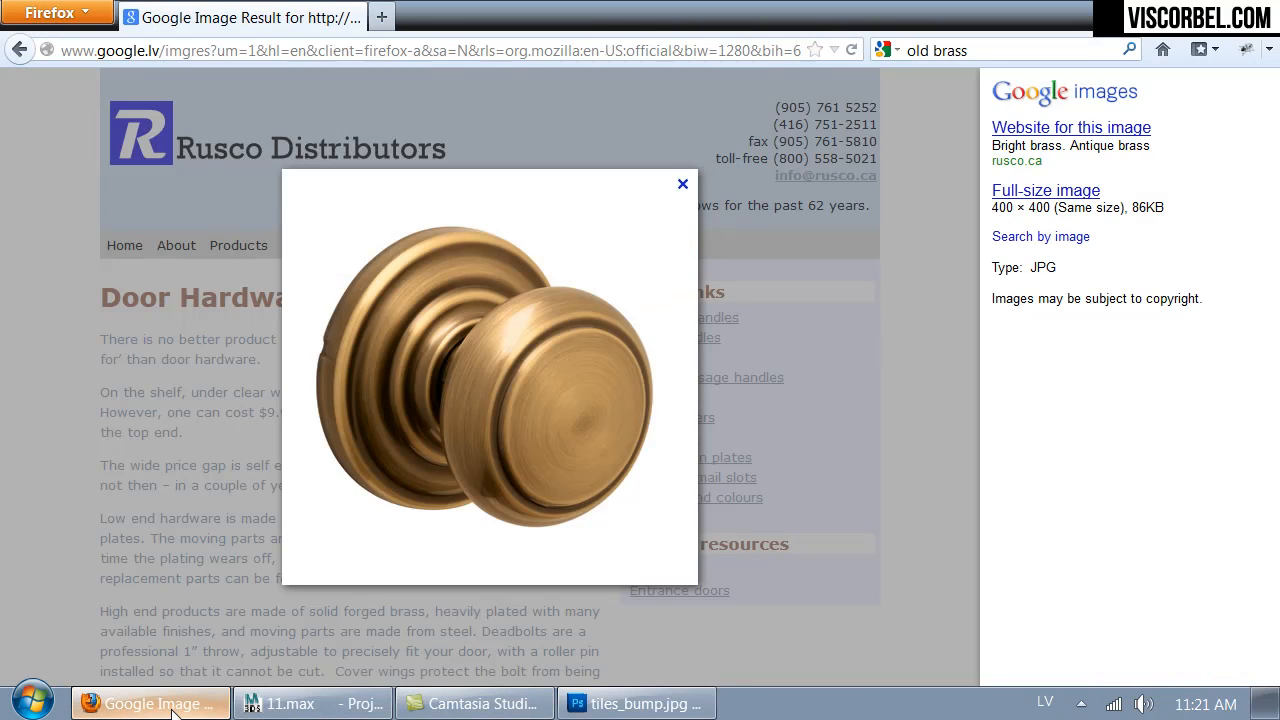
{"action": "left_click", "coordinate": [172, 706]}
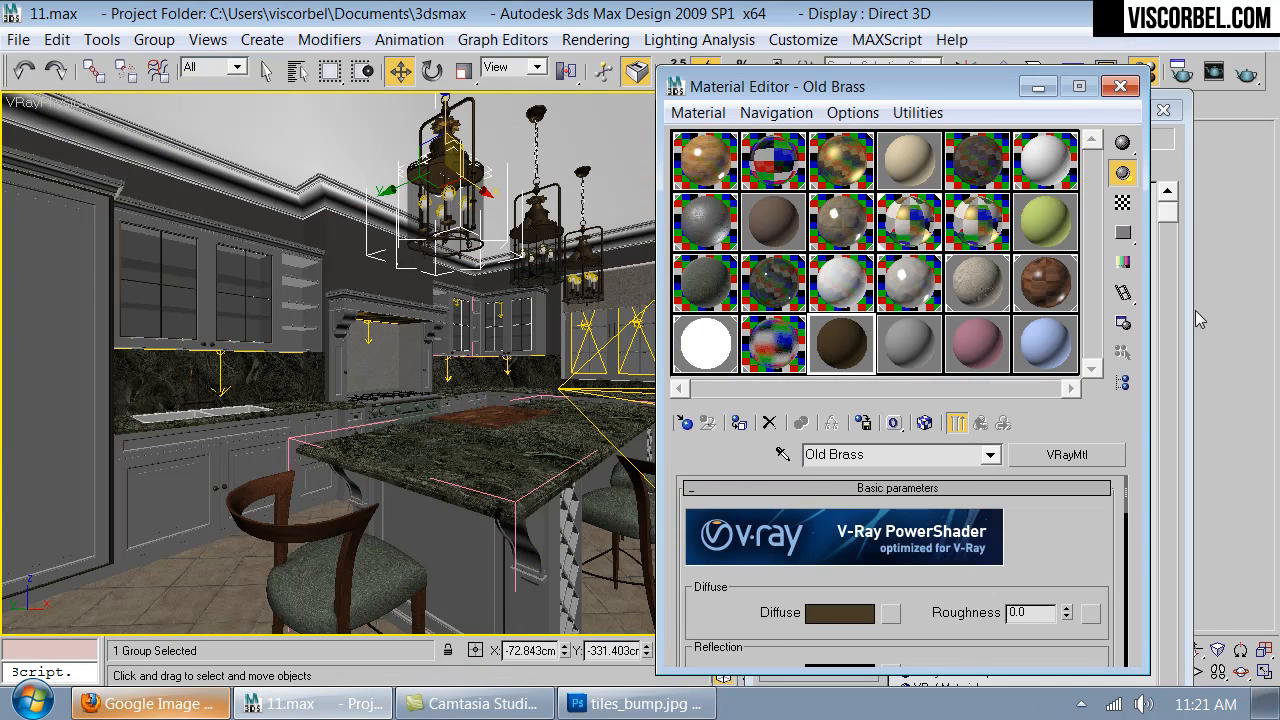
- Copy Old Brass's diffuse color and assign a VRayDirt map to its Diffuse slot
{"action": "left_click_drag", "start_coordinate": [787, 647], "coordinate": [787, 551]}
{"action": "right_click", "coordinate": [840, 516]}
{"action": "left_click", "coordinate": [857, 537]}
{"action": "left_click", "coordinate": [889, 516]}
{"action": "scroll", "coordinate": [720, 420], "scroll_direction": "down", "scroll_amount": 7}
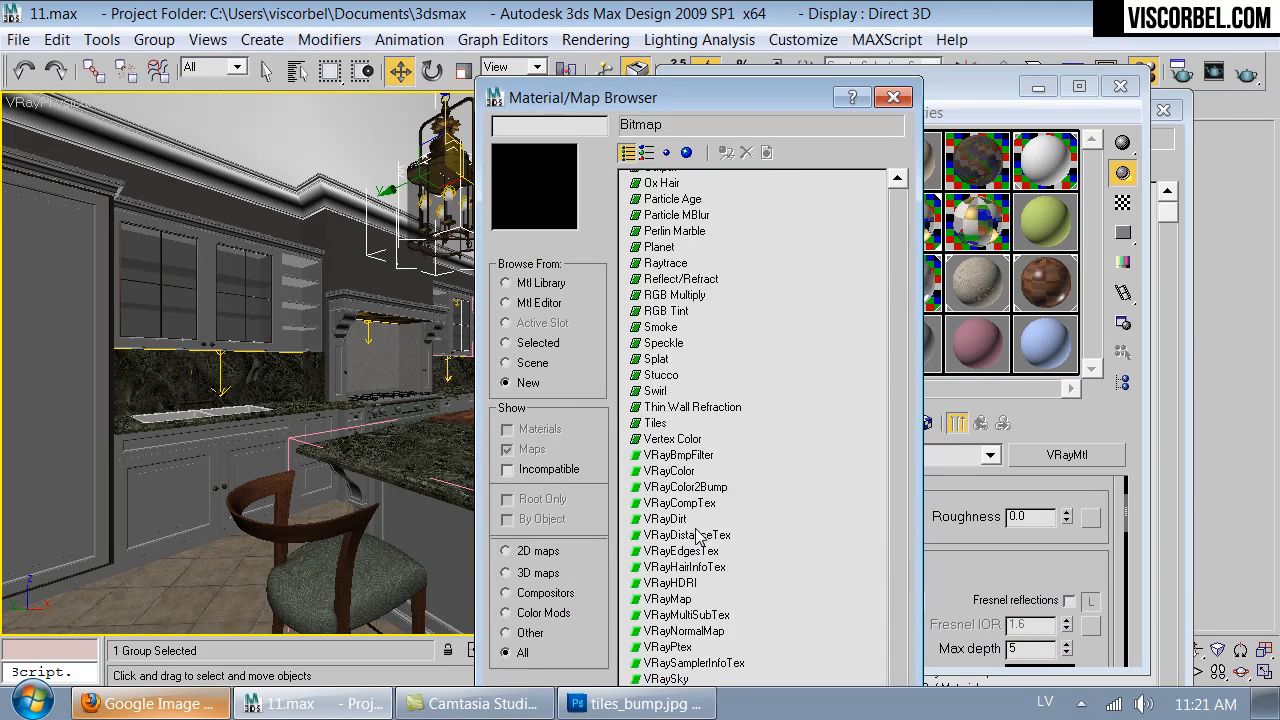
{"action": "double_click", "coordinate": [666, 495]}
- Paste the copied brown as the diffuse dirt map's unoccluded color, set its radius to 3 cm and return to the parent material
{"action": "right_click", "coordinate": [1097, 575]}
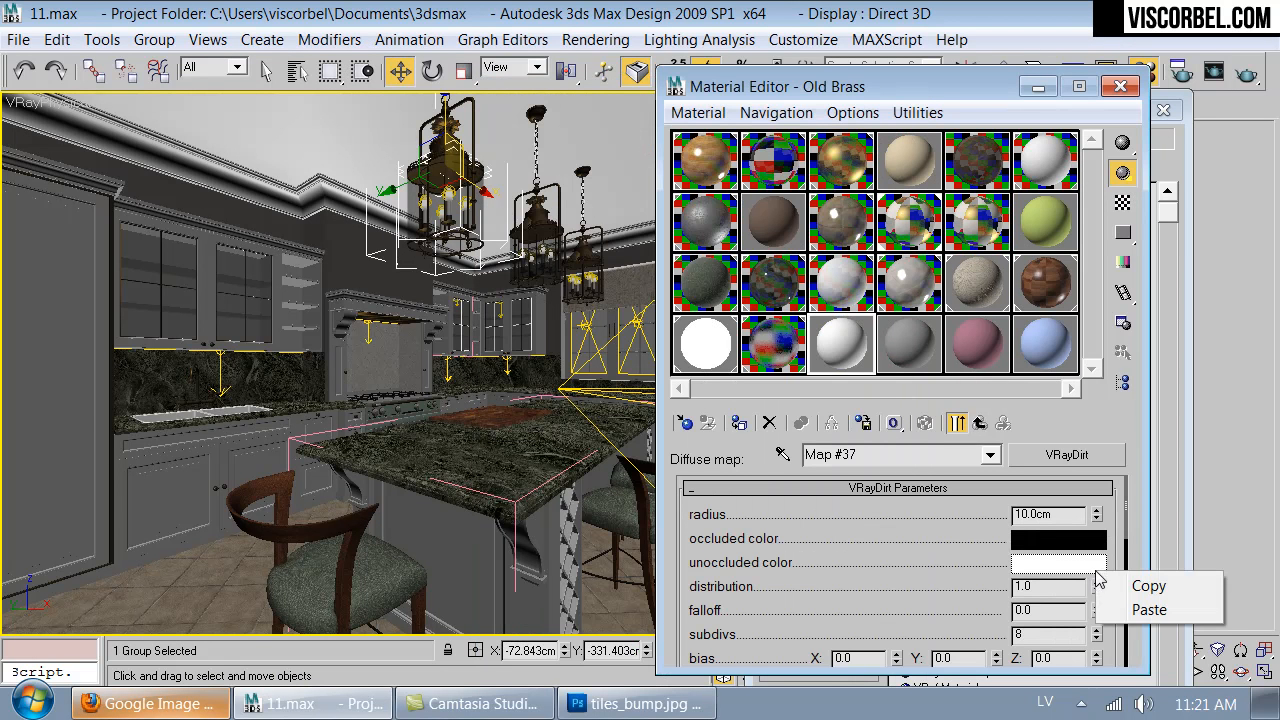
{"action": "left_click", "coordinate": [1140, 609]}
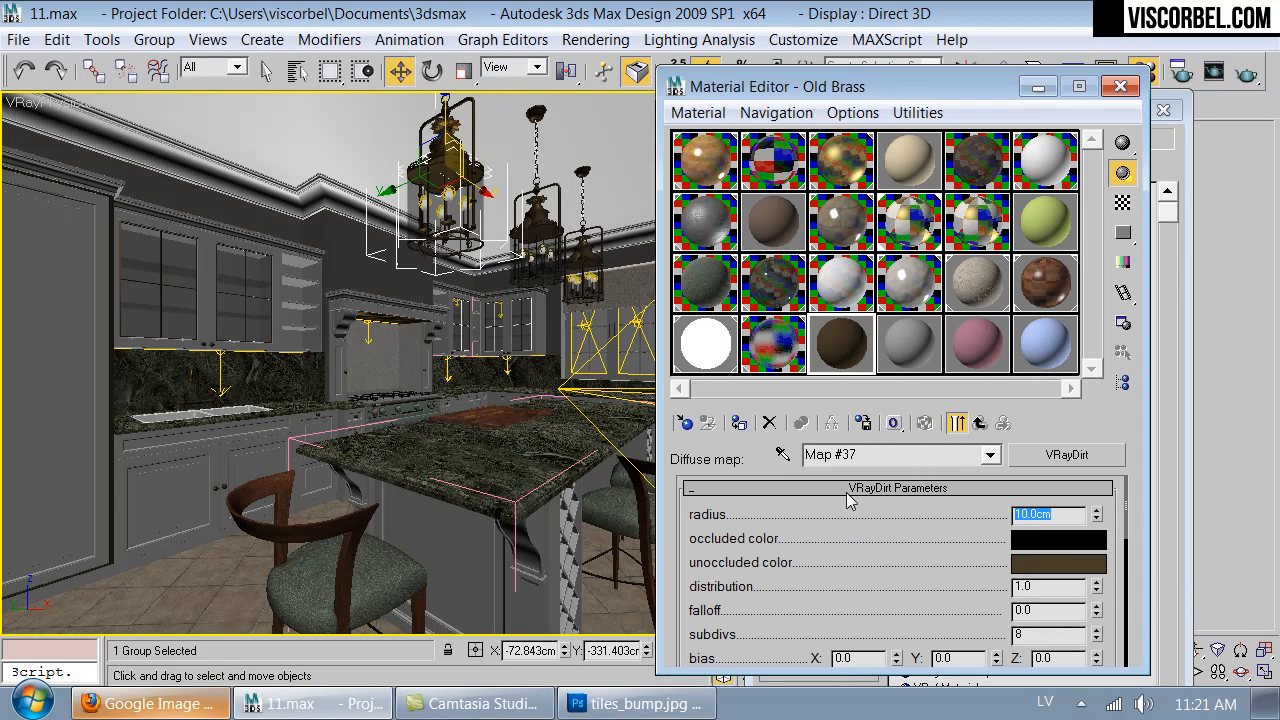
{"action": "type", "text": "3"}
{"action": "key", "text": "Return"}
{"action": "left_click_drag", "start_coordinate": [860, 604], "coordinate": [925, 620]}
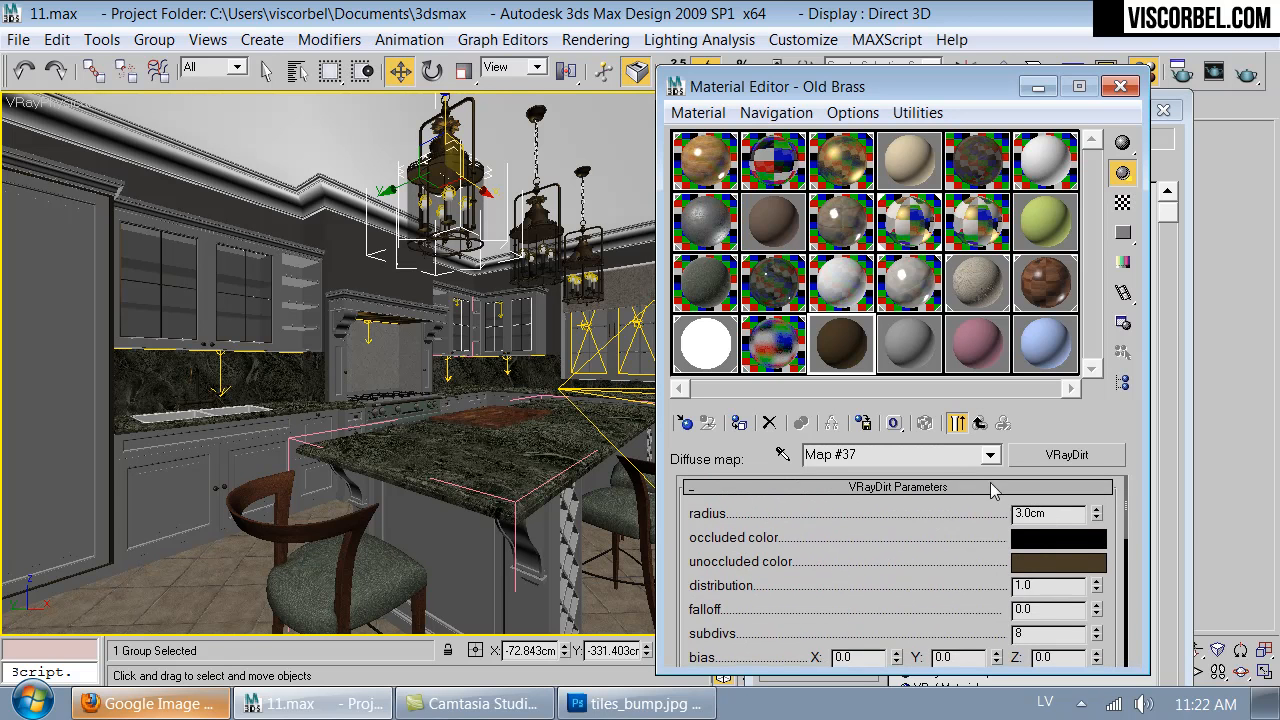
{"action": "left_click", "coordinate": [980, 423]}
- Assign a VRayDirt map to Old Brass's Reflect slot and set its radius to 8 cm
{"action": "scroll", "coordinate": [985, 600], "scroll_direction": "down", "scroll_amount": 2}
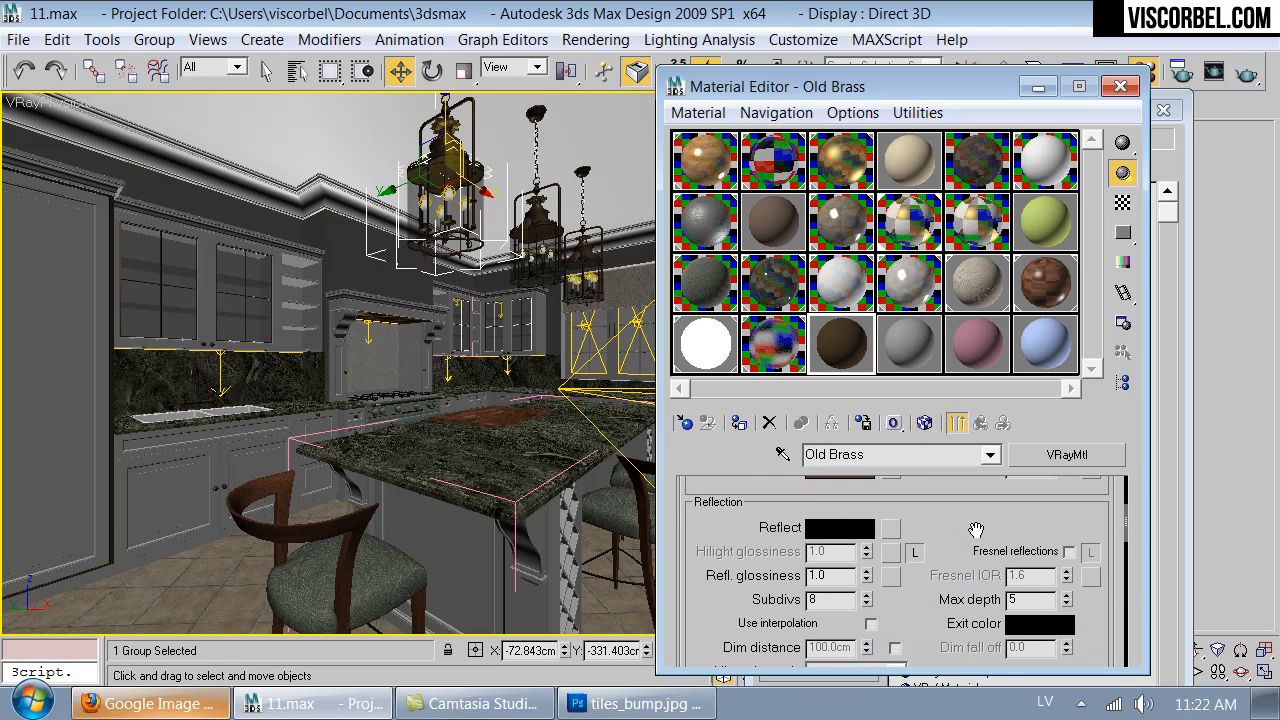
{"action": "left_click", "coordinate": [890, 529]}
{"action": "scroll", "coordinate": [663, 545], "scroll_direction": "down", "scroll_amount": 2}
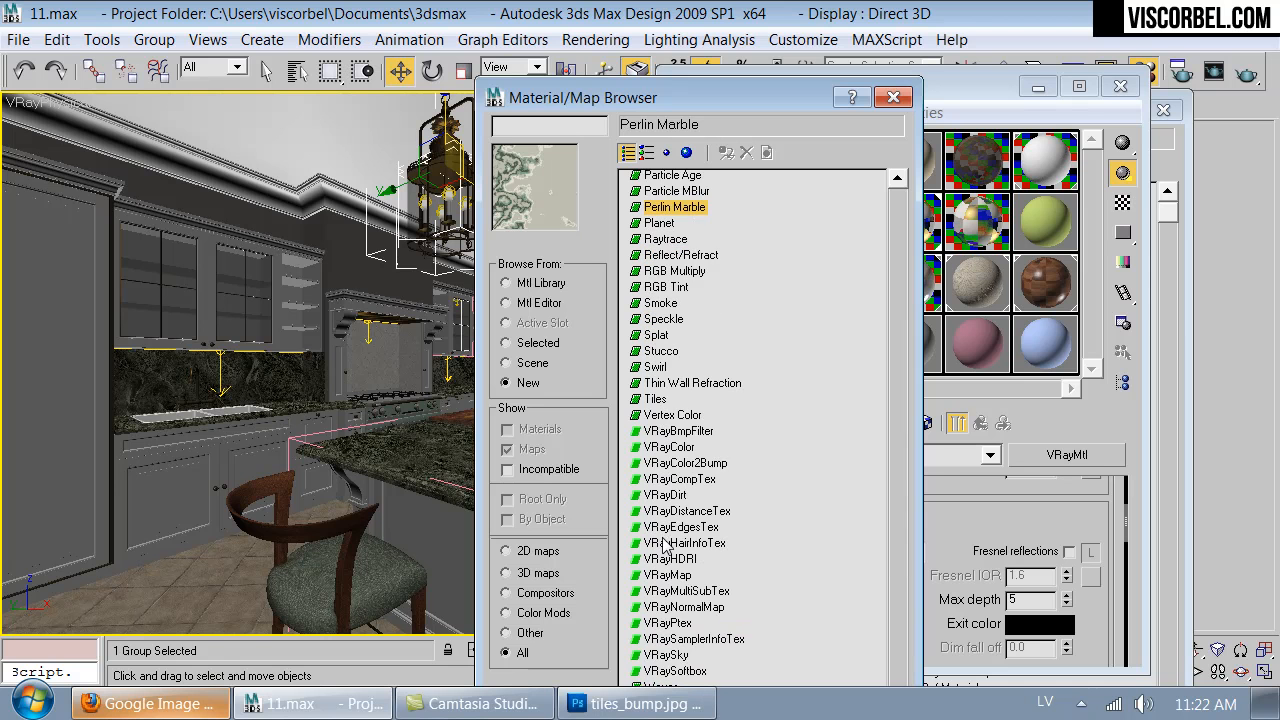
{"action": "double_click", "coordinate": [680, 495]}
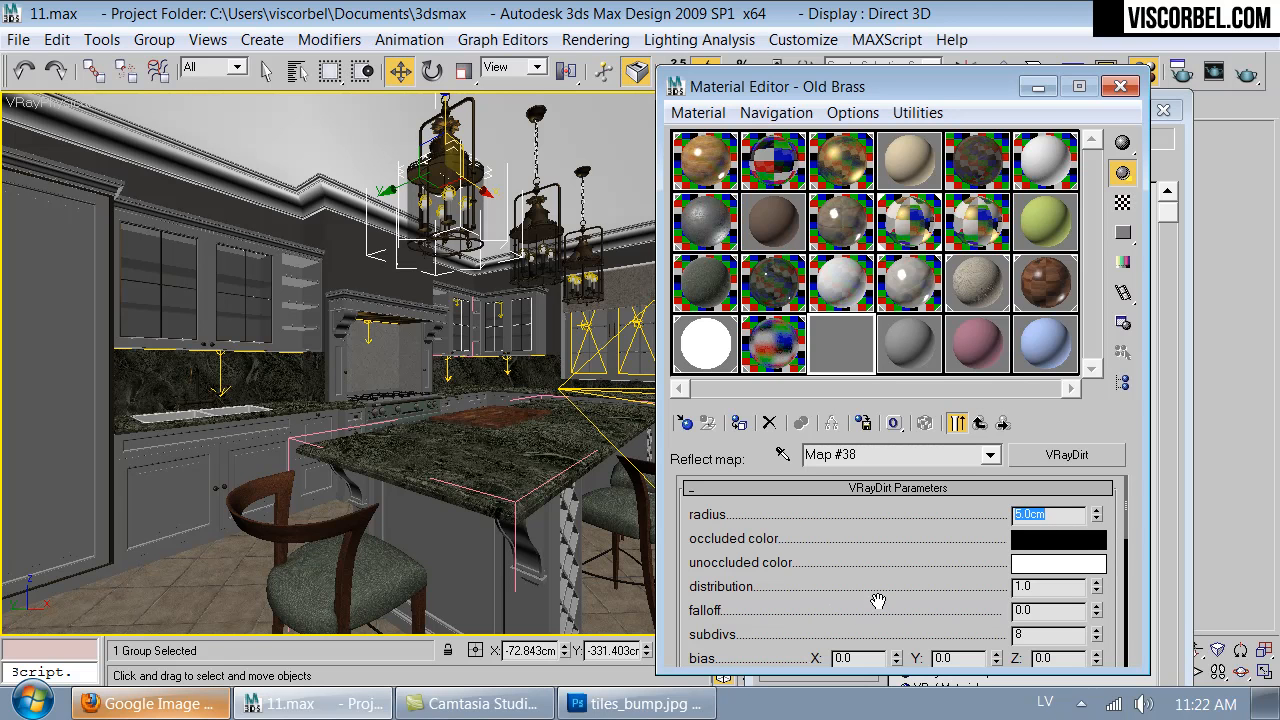
{"action": "left_click_drag", "start_coordinate": [875, 625], "coordinate": [896, 561]}
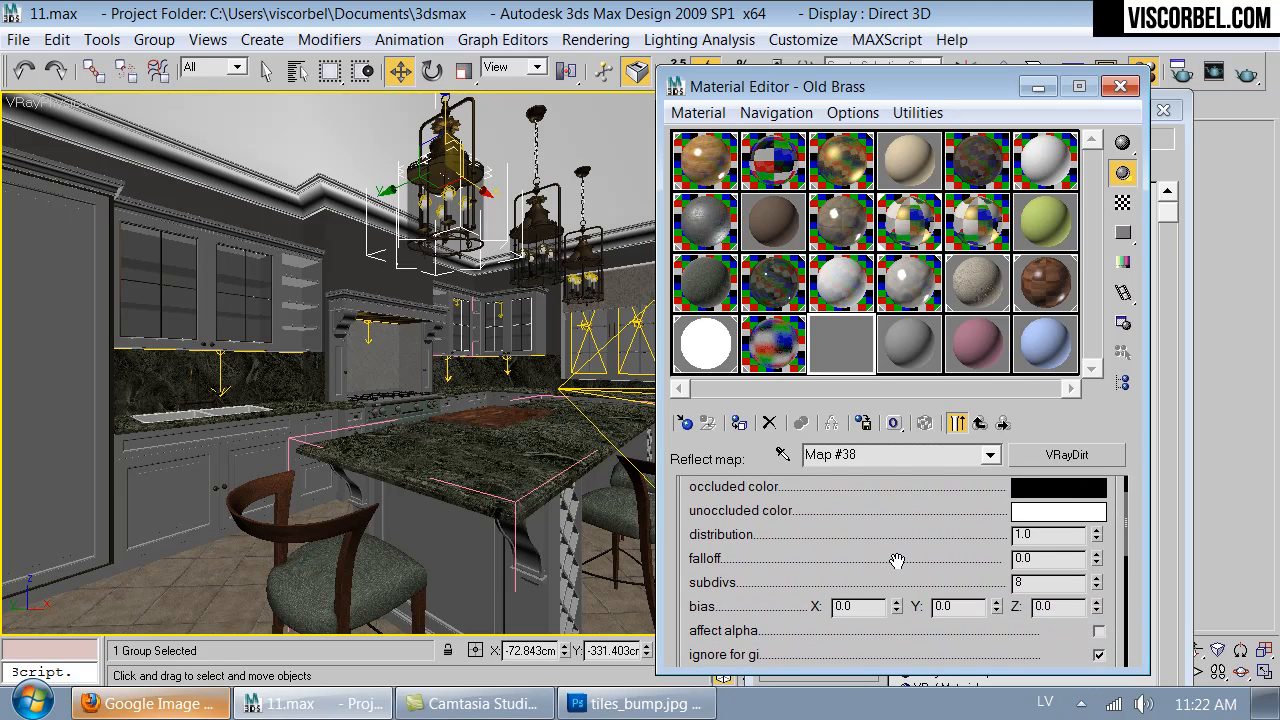
- Set the reflection dirt map's unoccluded color to golden tan and show the checkered background in the material sample
{"action": "left_click", "coordinate": [1030, 512]}
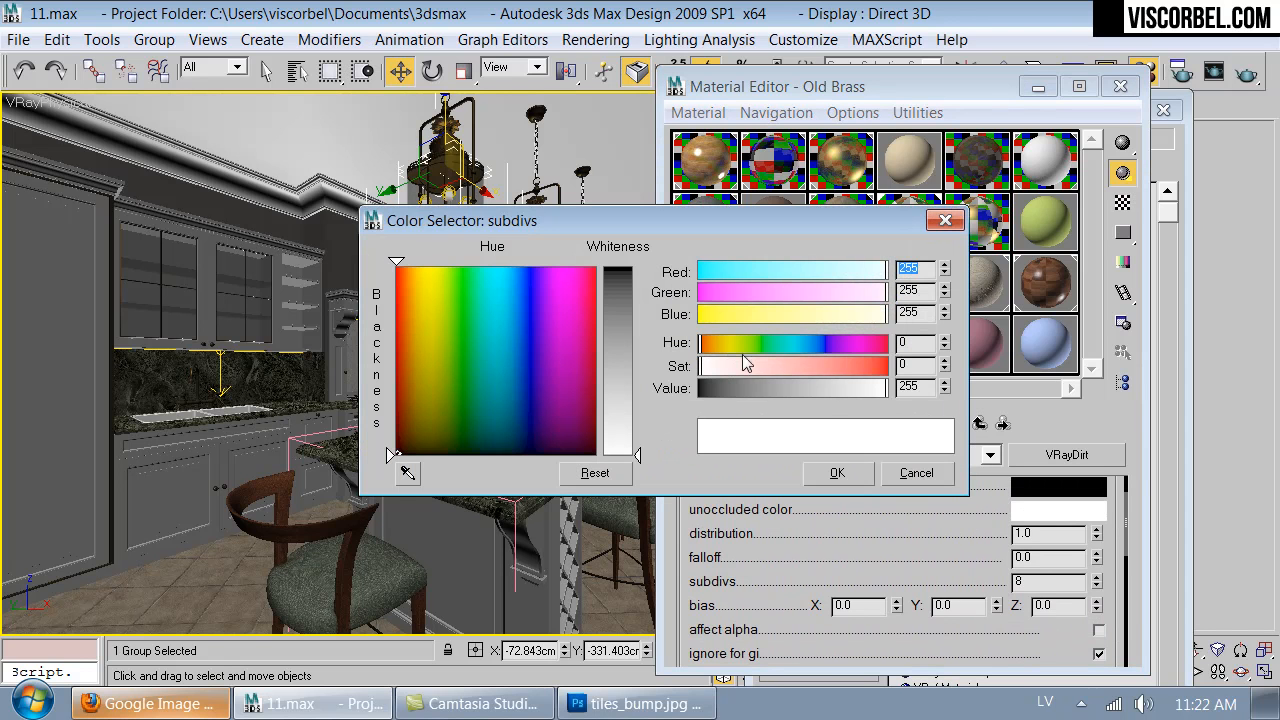
{"action": "left_click", "coordinate": [722, 342]}
{"action": "left_click", "coordinate": [856, 366]}
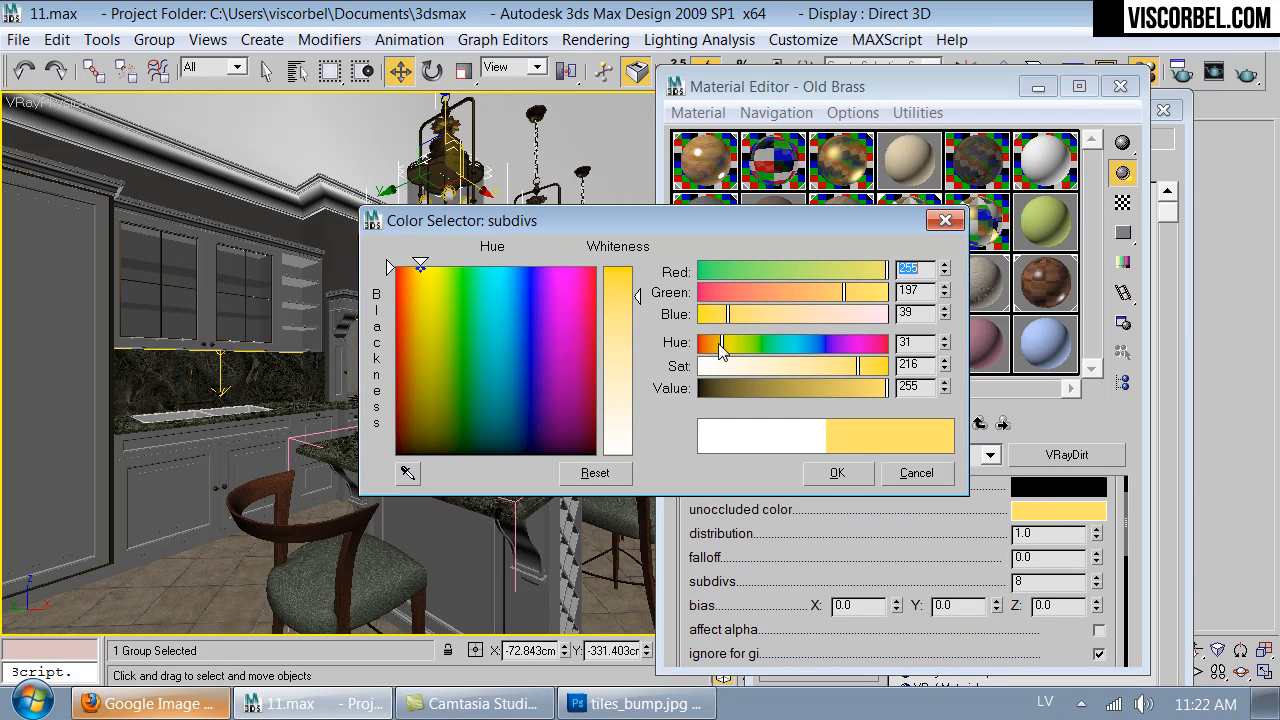
{"action": "left_click", "coordinate": [713, 345]}
{"action": "left_click_drag", "start_coordinate": [840, 388], "coordinate": [807, 389]}
{"action": "left_click", "coordinate": [853, 368]}
{"action": "left_click", "coordinate": [837, 474]}
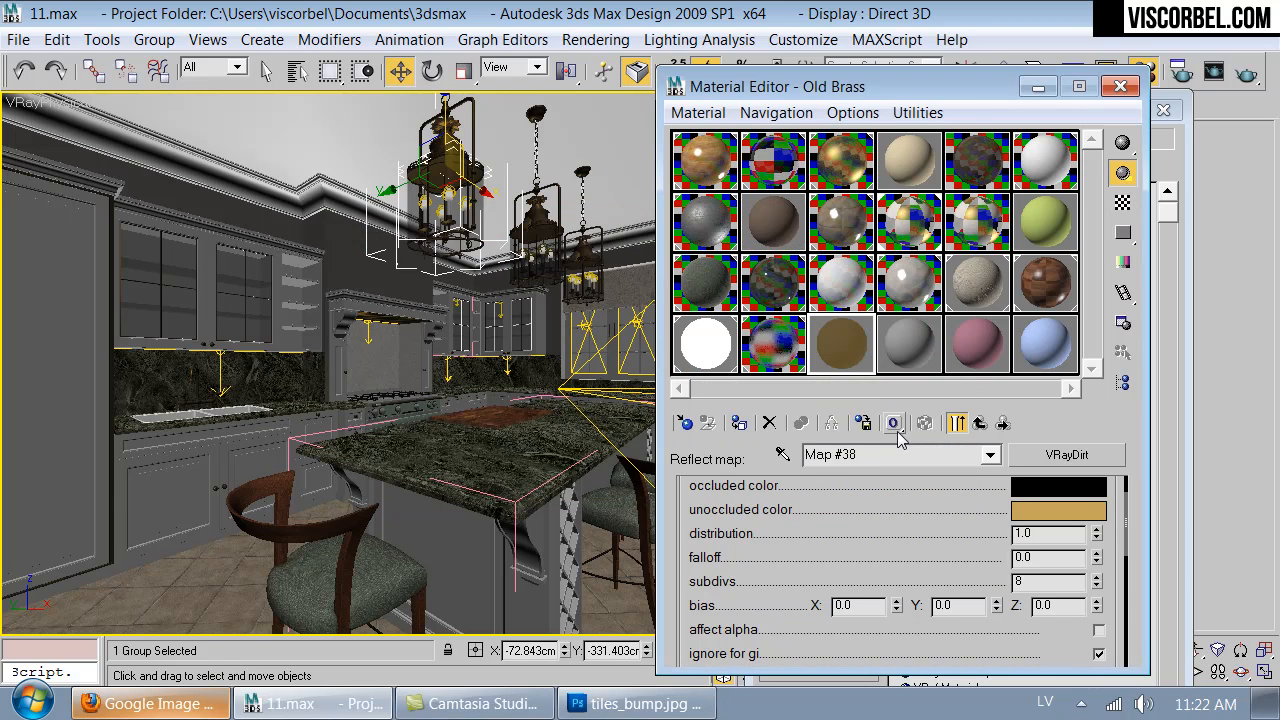
{"action": "left_click", "coordinate": [1121, 205]}
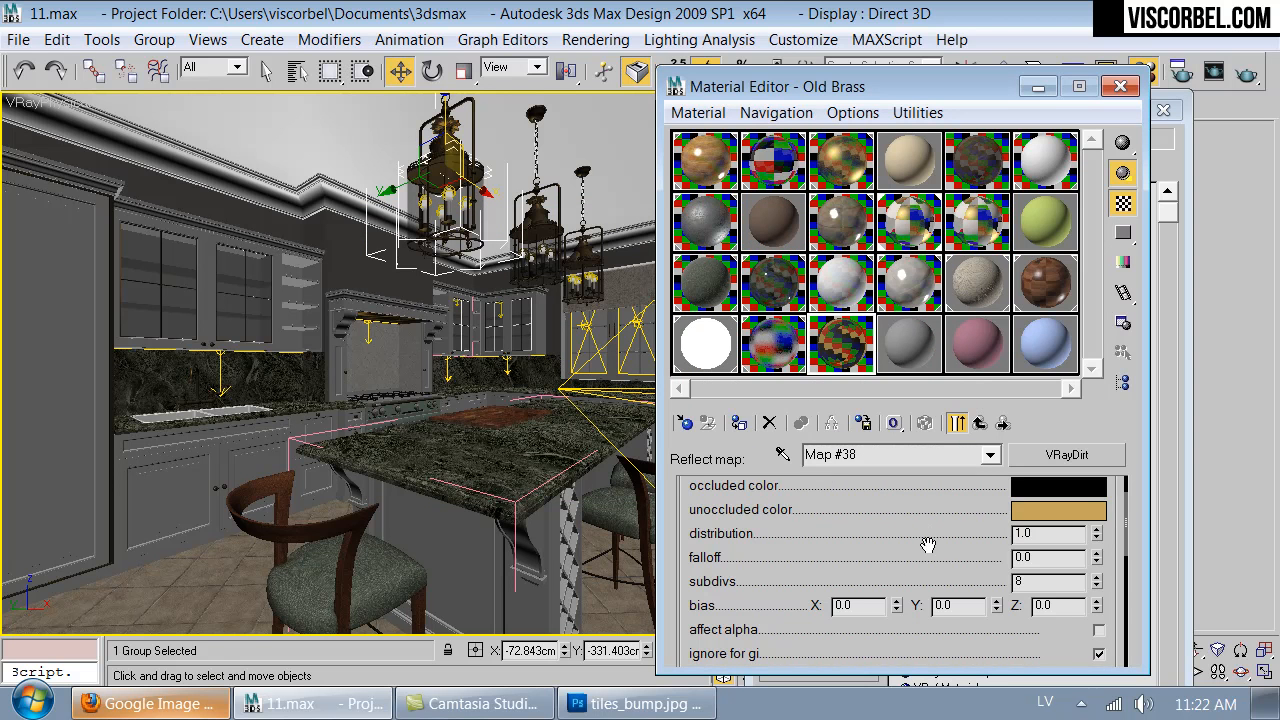
- Set the reflection dirt map's occluded color to a very dark brown
{"action": "scroll", "coordinate": [928, 542], "scroll_direction": "down", "scroll_amount": 6}
{"action": "scroll", "coordinate": [935, 559], "scroll_direction": "up", "scroll_amount": 8}
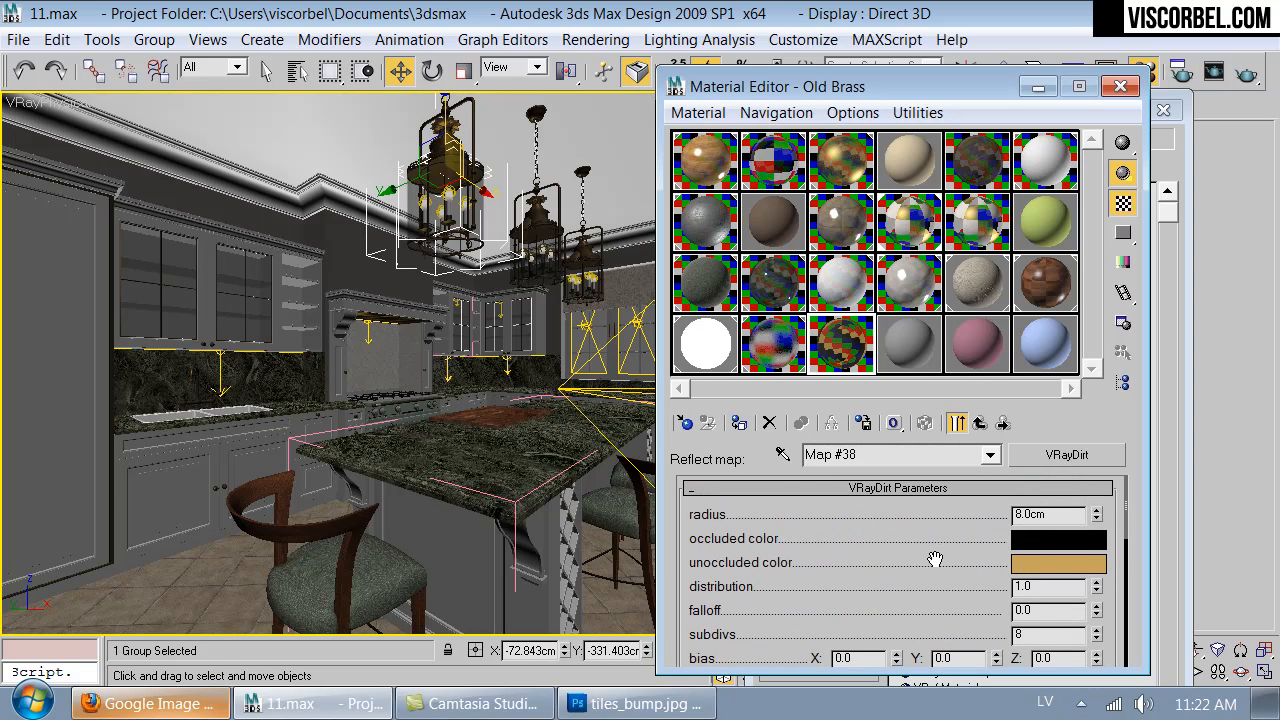
{"action": "left_click", "coordinate": [1034, 562]}
{"action": "left_click", "coordinate": [899, 476]}
{"action": "left_click", "coordinate": [1045, 541]}
{"action": "left_click_drag", "start_coordinate": [702, 390], "coordinate": [880, 366]}
{"action": "left_click_drag", "start_coordinate": [718, 352], "coordinate": [705, 395]}
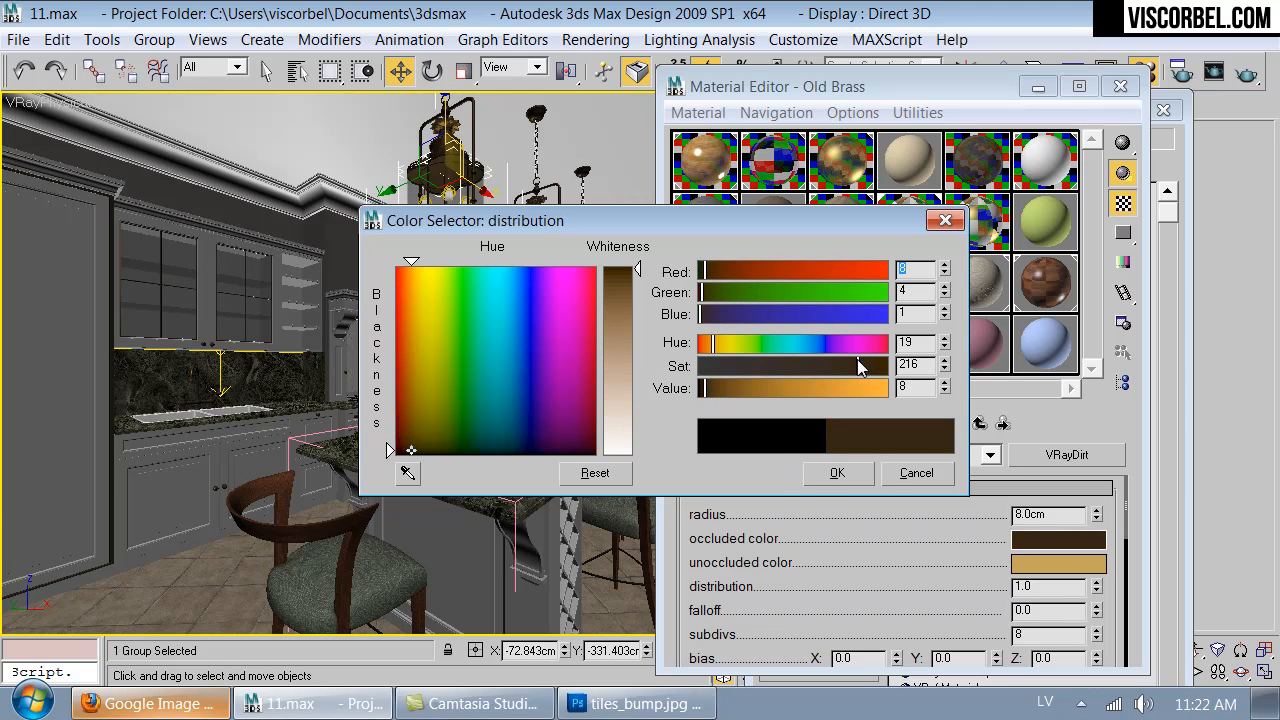
{"action": "left_click", "coordinate": [845, 474]}
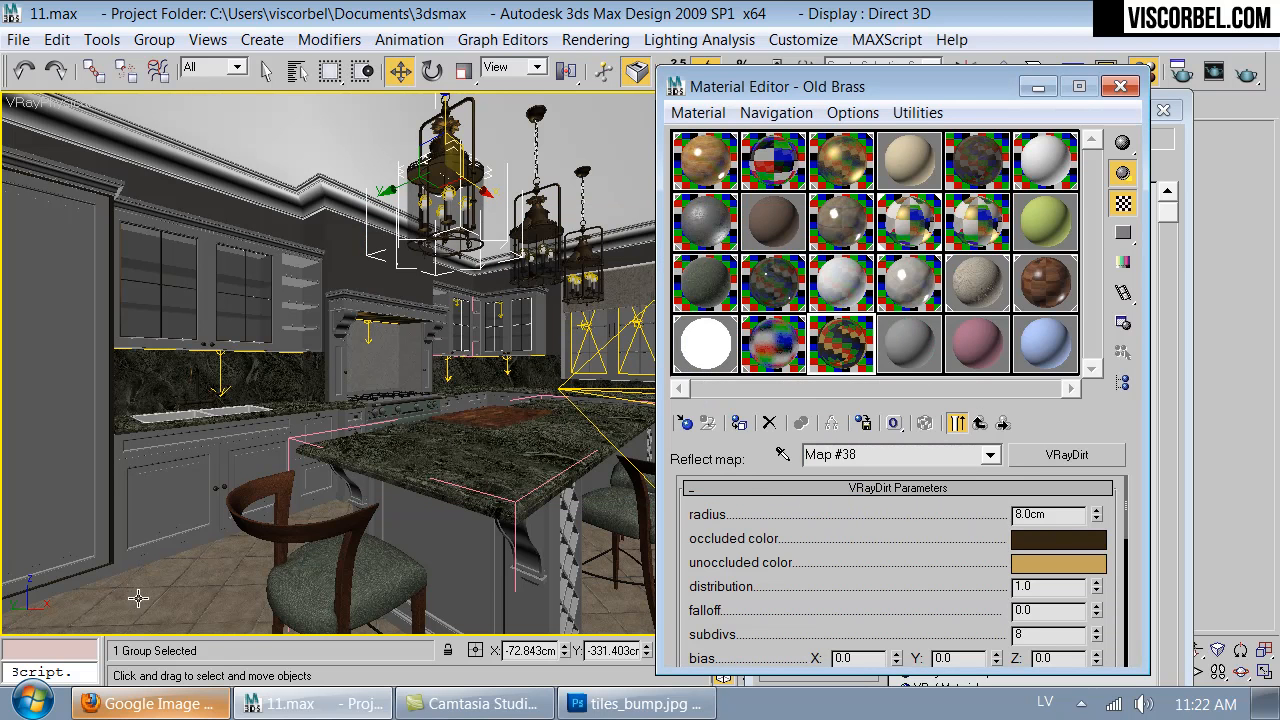
{"action": "left_click", "coordinate": [118, 704]}
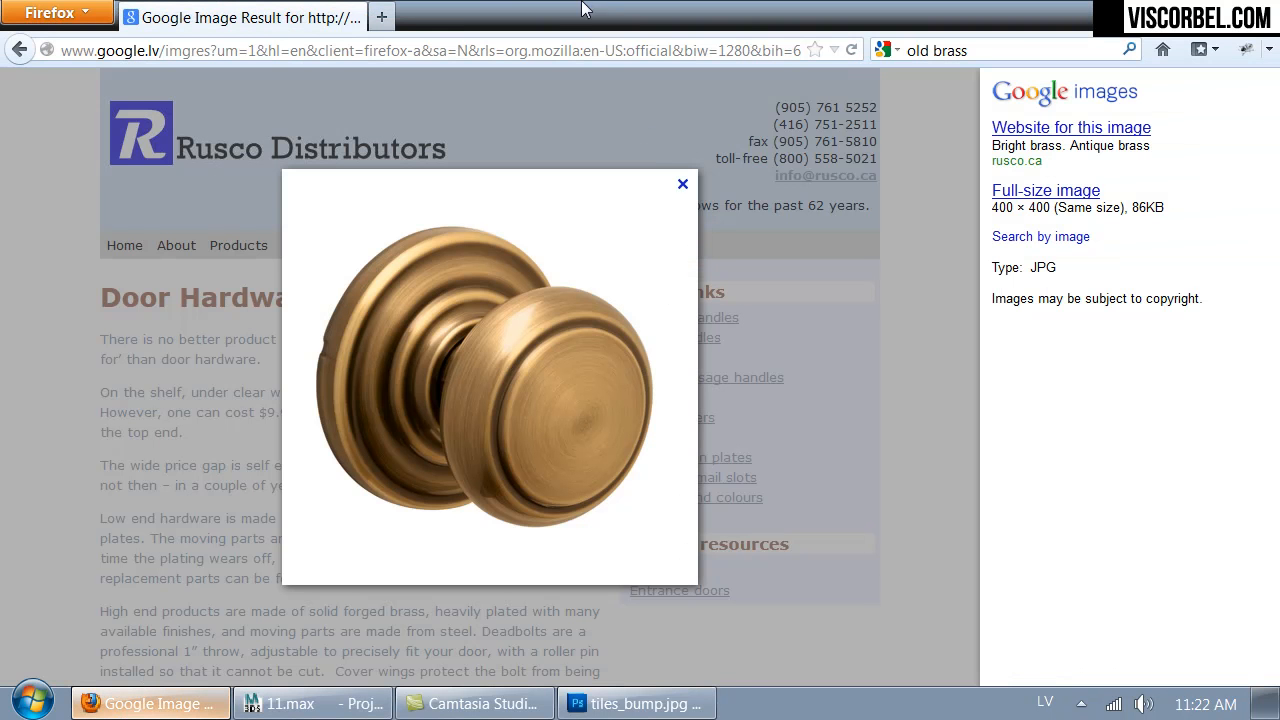
{"action": "left_click", "coordinate": [362, 50]}
{"action": "type", "text": "cgtextures.com"}
{"action": "key", "text": "Down"}
{"action": "key", "text": "Return"}
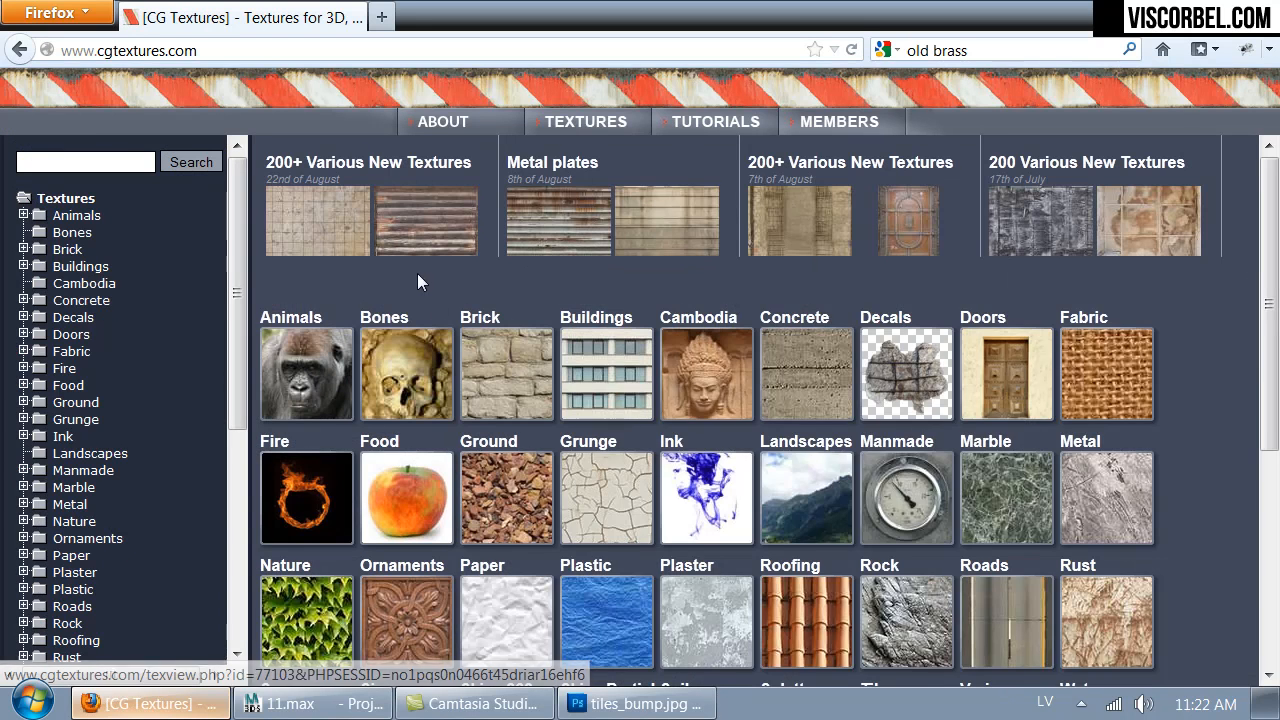
{"action": "mouse_move", "coordinate": [474, 247]}
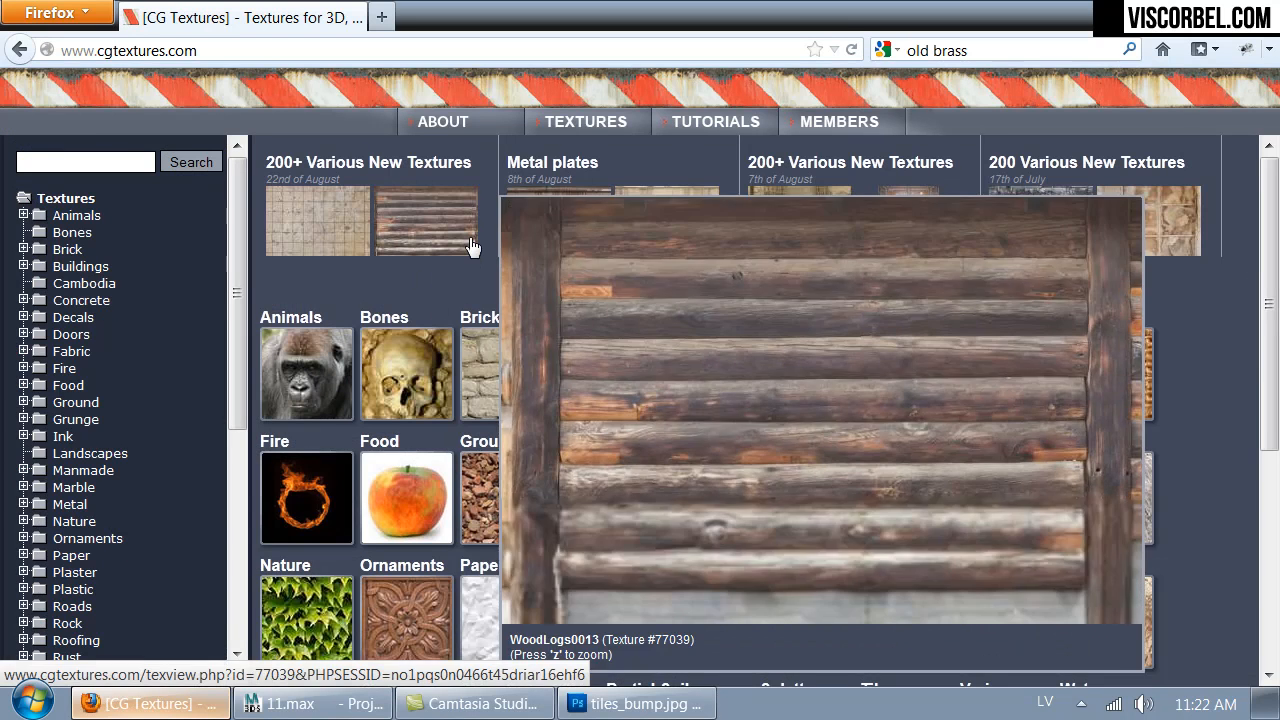
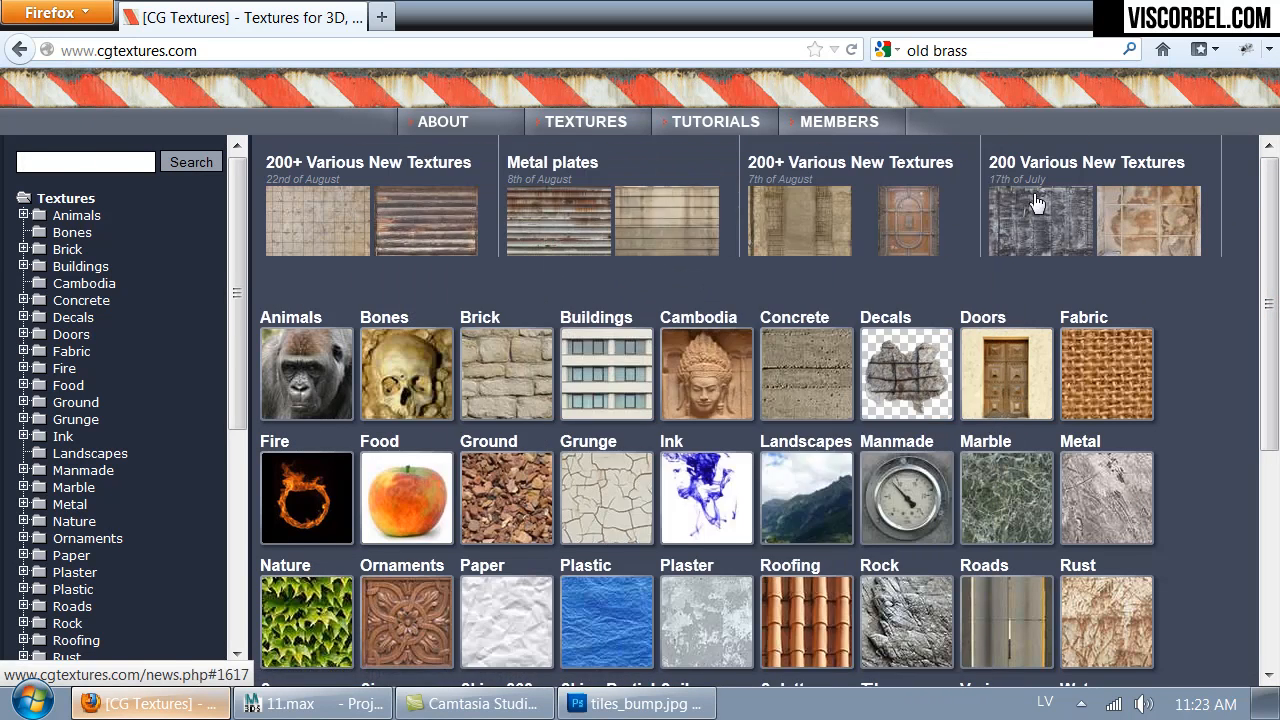
- Open the Plaster category of the texture library and enter its White Dirty collection
{"action": "mouse_move", "coordinate": [1030, 237]}
{"action": "scroll", "coordinate": [955, 418], "scroll_direction": "down", "scroll_amount": 6}
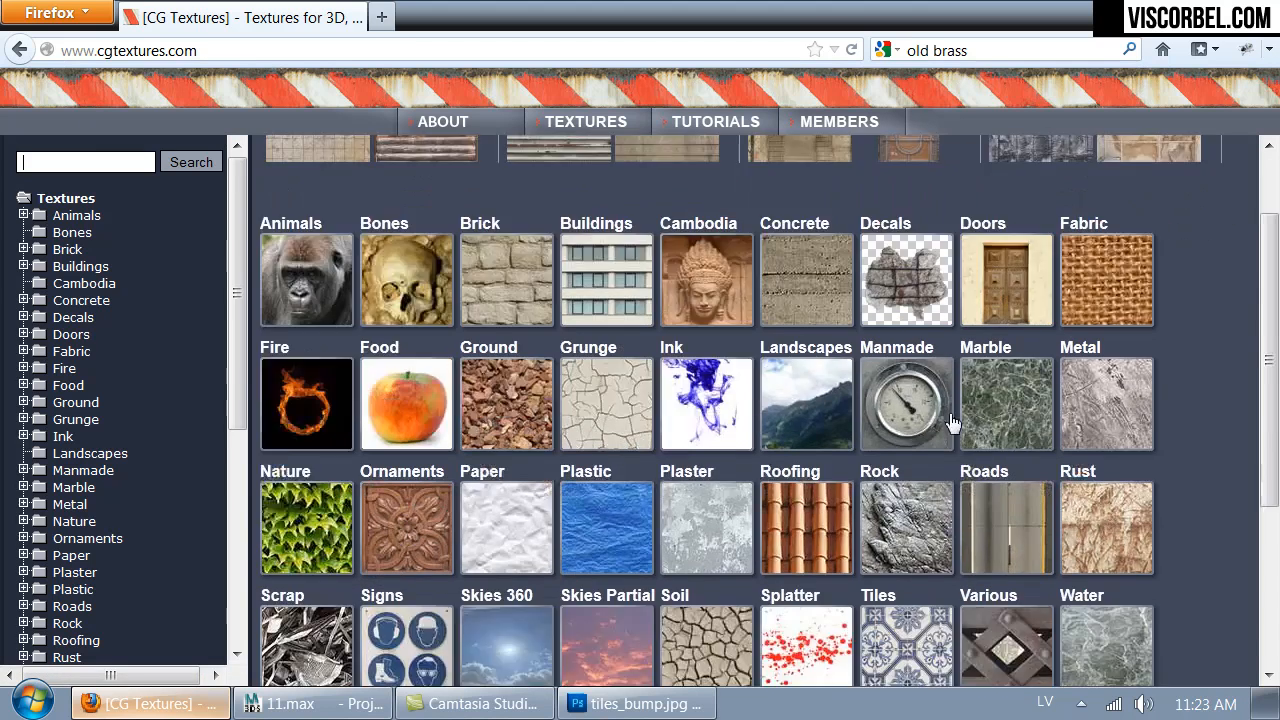
{"action": "scroll", "coordinate": [1051, 559], "scroll_direction": "up", "scroll_amount": 4}
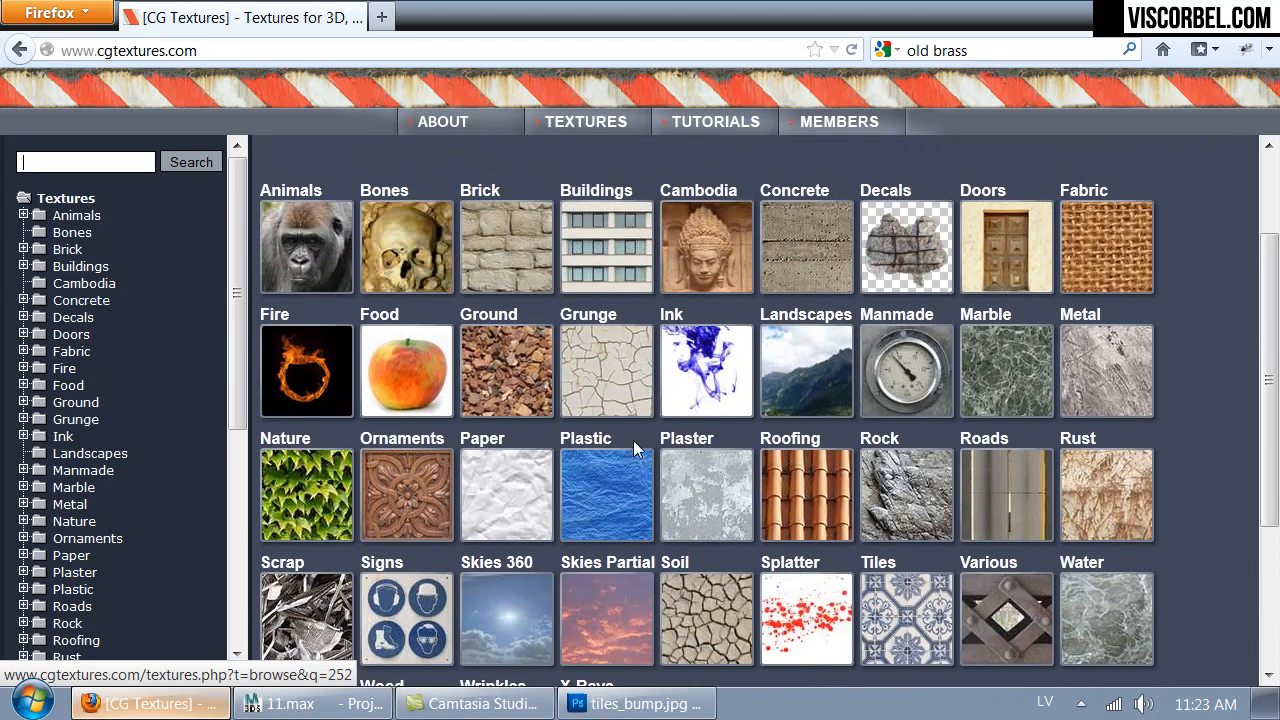
{"action": "left_click", "coordinate": [670, 465]}
{"action": "scroll", "coordinate": [640, 300], "scroll_direction": "down", "scroll_amount": 10}
{"action": "scroll", "coordinate": [633, 311], "scroll_direction": "up", "scroll_amount": 5}
{"action": "scroll", "coordinate": [634, 346], "scroll_direction": "down", "scroll_amount": 5}
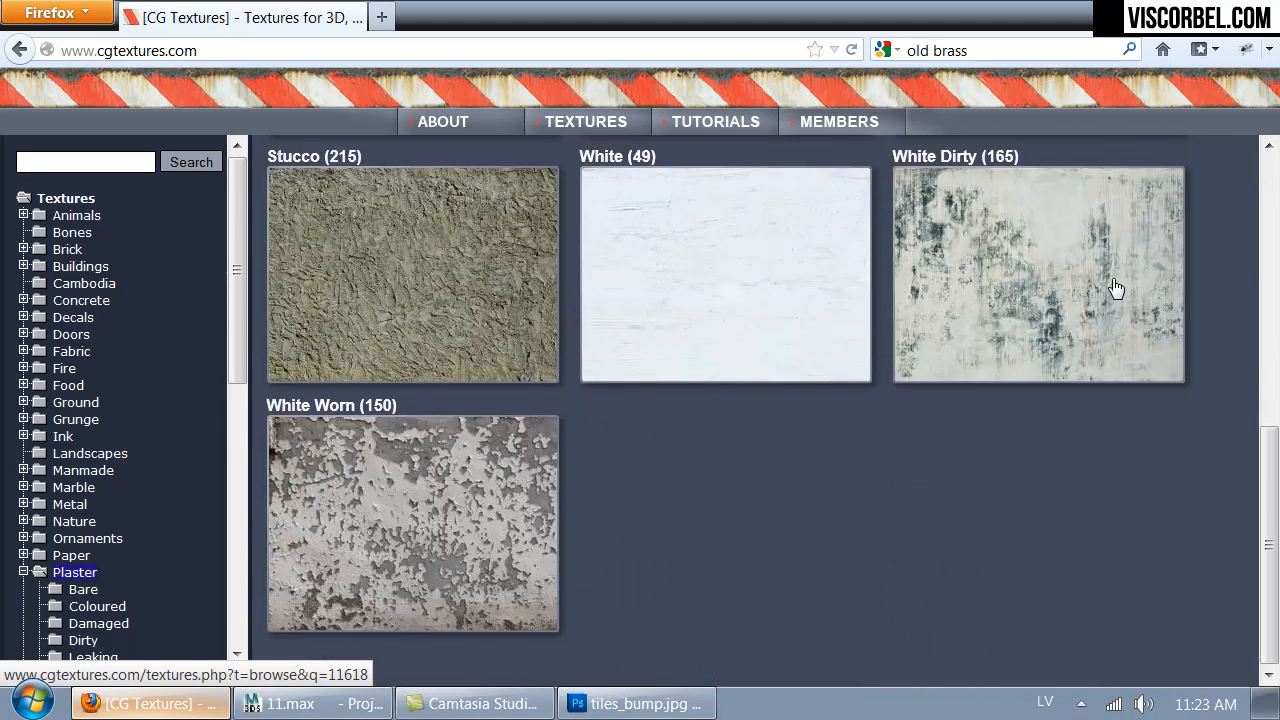
{"action": "left_click", "coordinate": [1112, 292]}
- Look through the first page of White Dirty plaster textures for a suitable grunge pattern
{"action": "scroll", "coordinate": [791, 323], "scroll_direction": "down", "scroll_amount": 12}
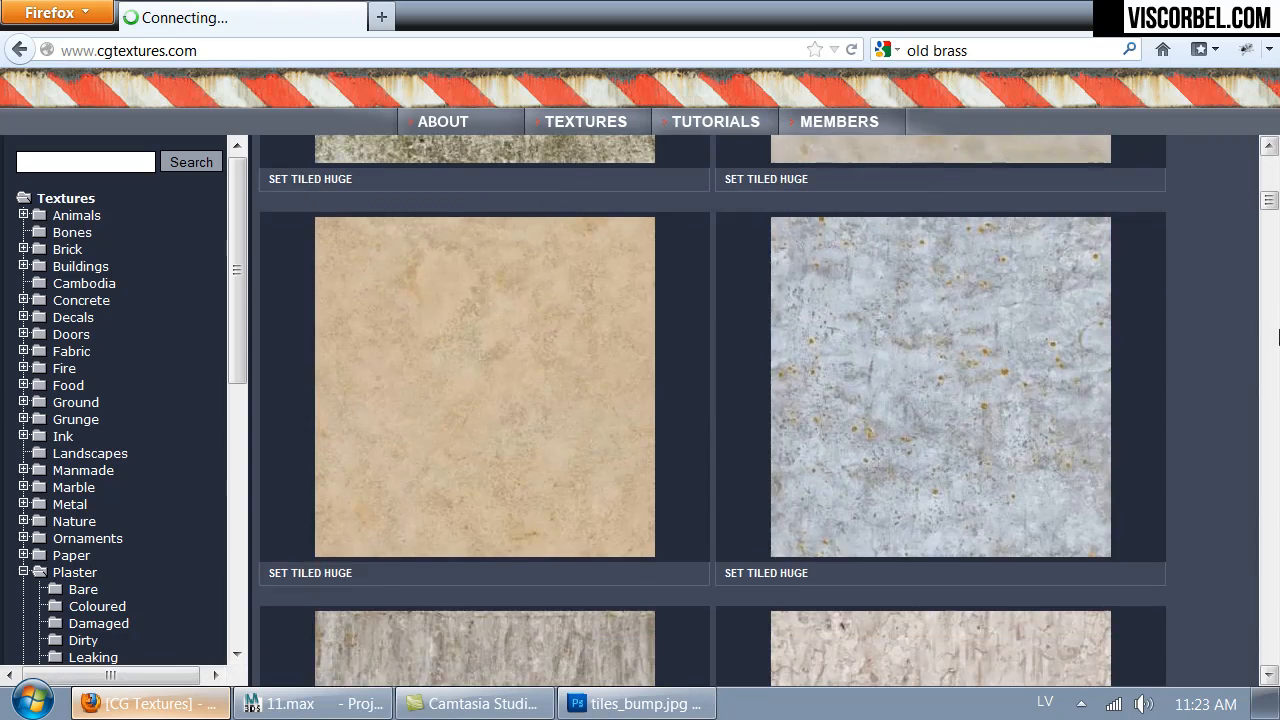
{"action": "scroll", "coordinate": [1238, 337], "scroll_direction": "down", "scroll_amount": 10}
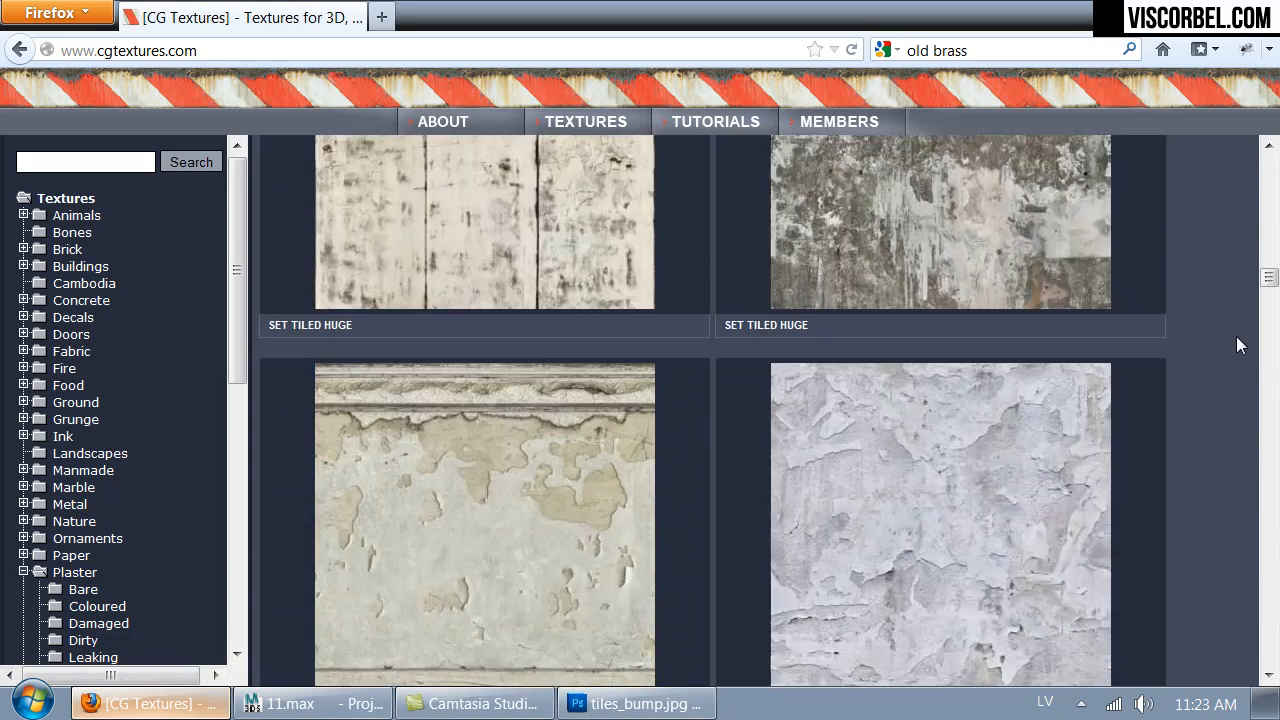
{"action": "scroll", "coordinate": [1237, 338], "scroll_direction": "down", "scroll_amount": 15}
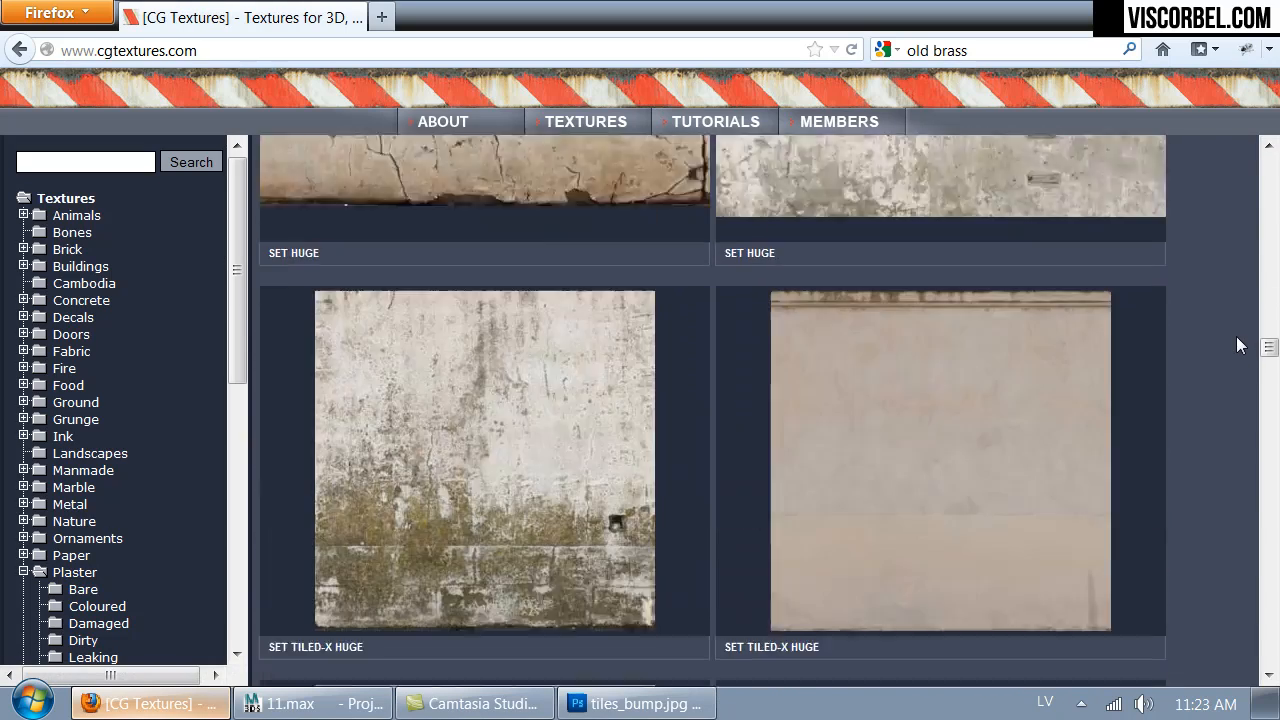
{"action": "scroll", "coordinate": [1237, 344], "scroll_direction": "down", "scroll_amount": 15}
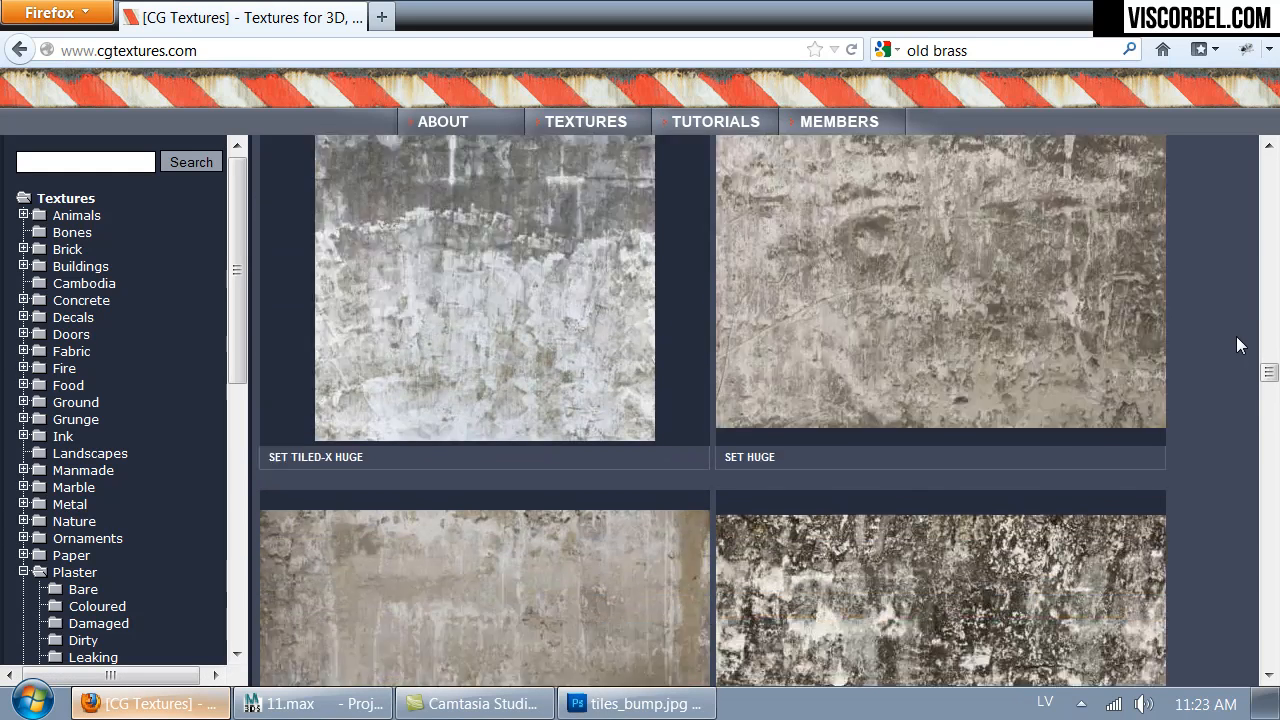
{"action": "scroll", "coordinate": [1238, 344], "scroll_direction": "down", "scroll_amount": 15}
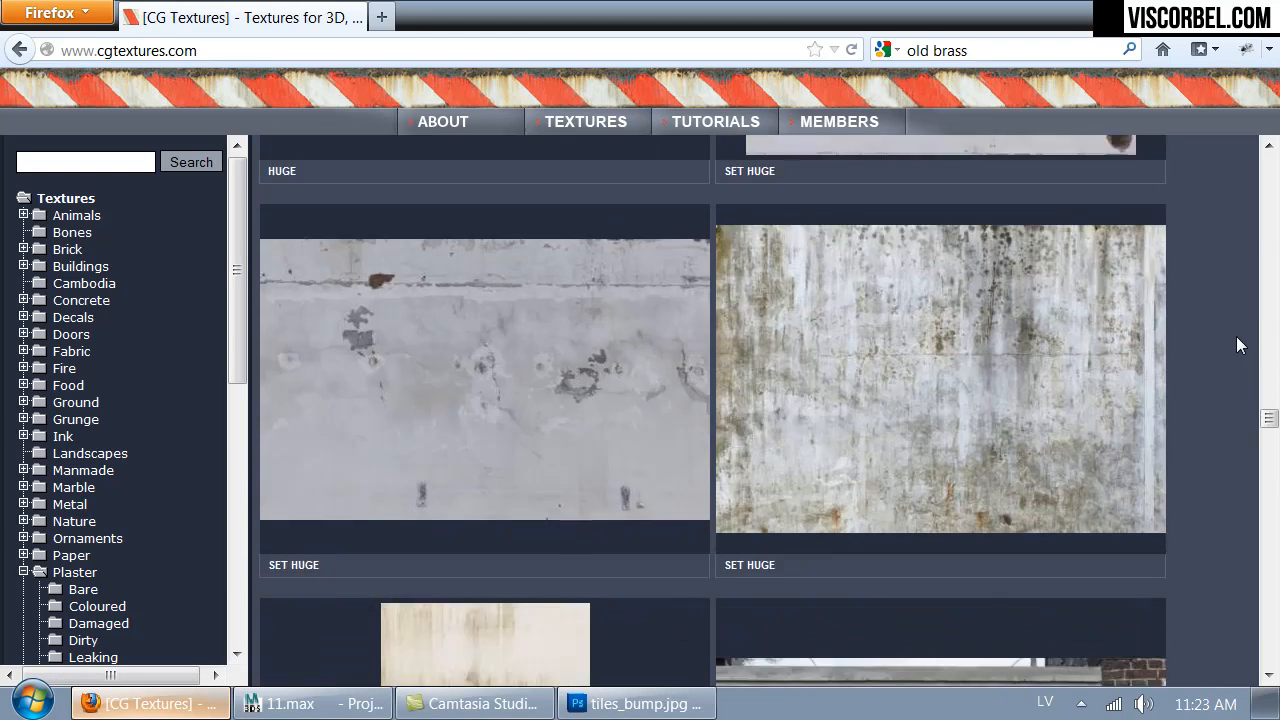
{"action": "scroll", "coordinate": [1236, 336], "scroll_direction": "up", "scroll_amount": 10}
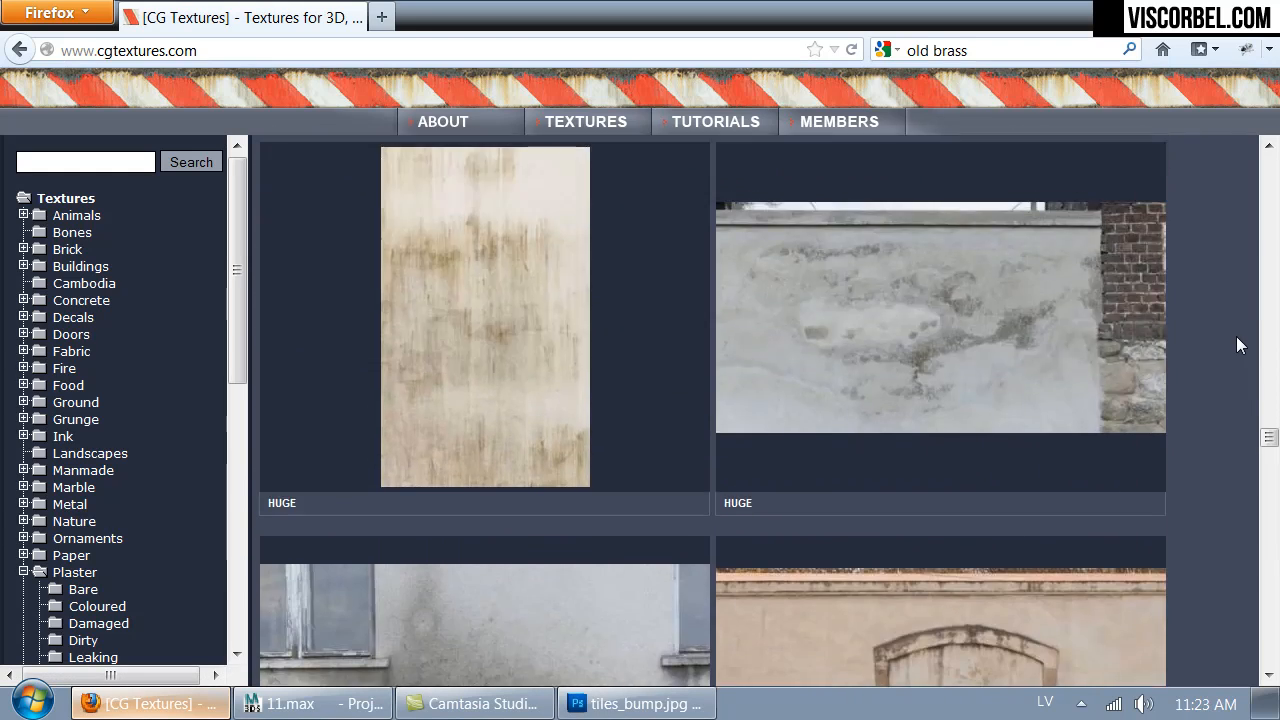
{"action": "scroll", "coordinate": [1236, 345], "scroll_direction": "up", "scroll_amount": 8}
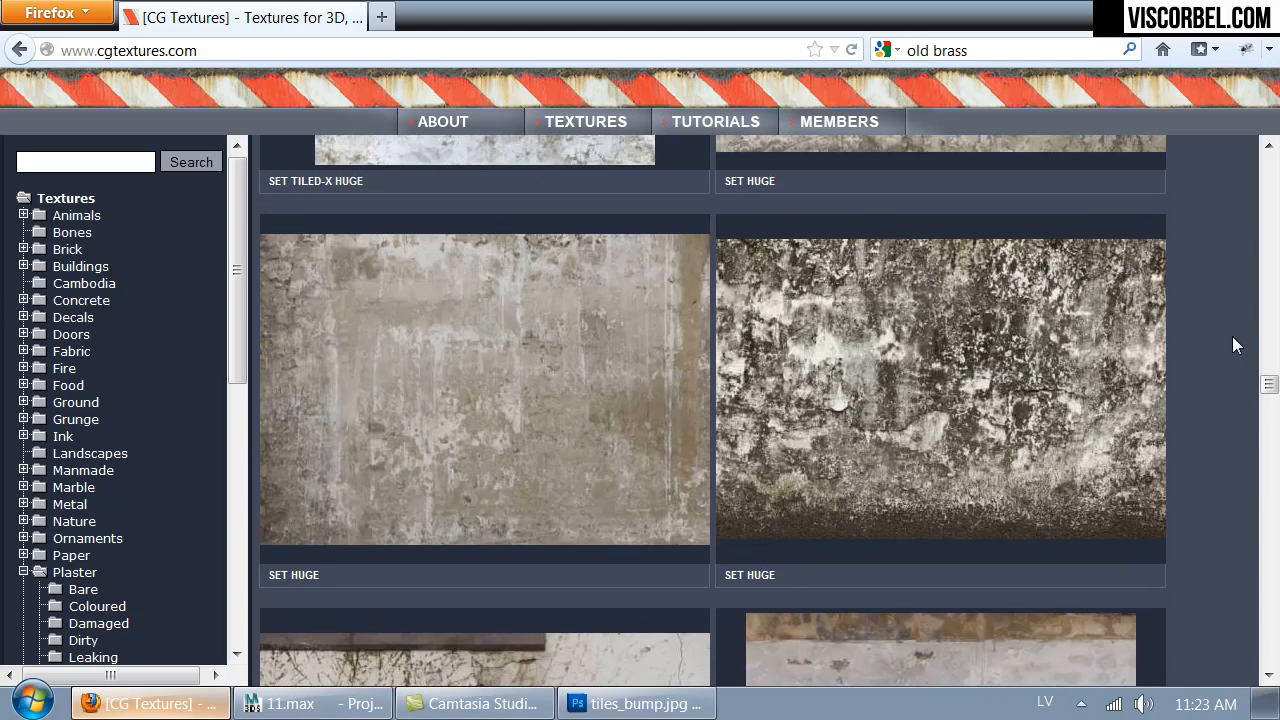
{"action": "scroll", "coordinate": [871, 390], "scroll_direction": "down", "scroll_amount": 5}
{"action": "scroll", "coordinate": [871, 394], "scroll_direction": "down", "scroll_amount": 10}
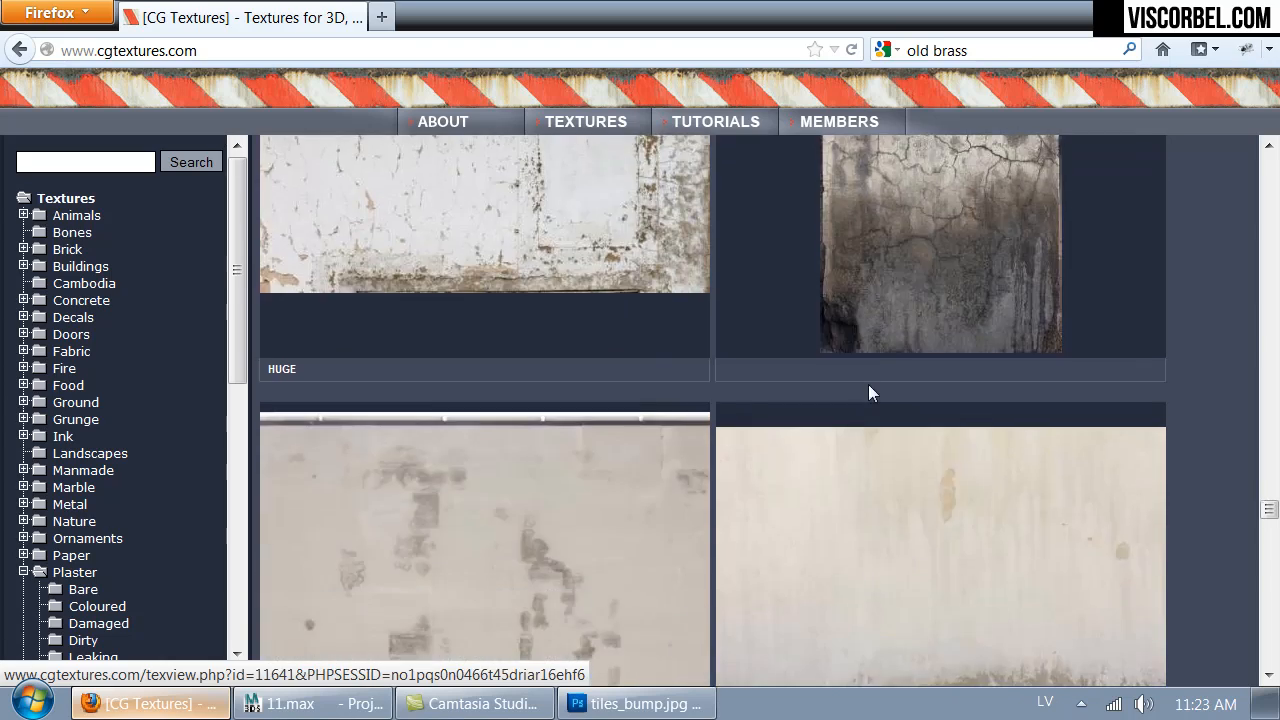
{"action": "scroll", "coordinate": [870, 392], "scroll_direction": "down", "scroll_amount": 6}
{"action": "mouse_move", "coordinate": [340, 400]}
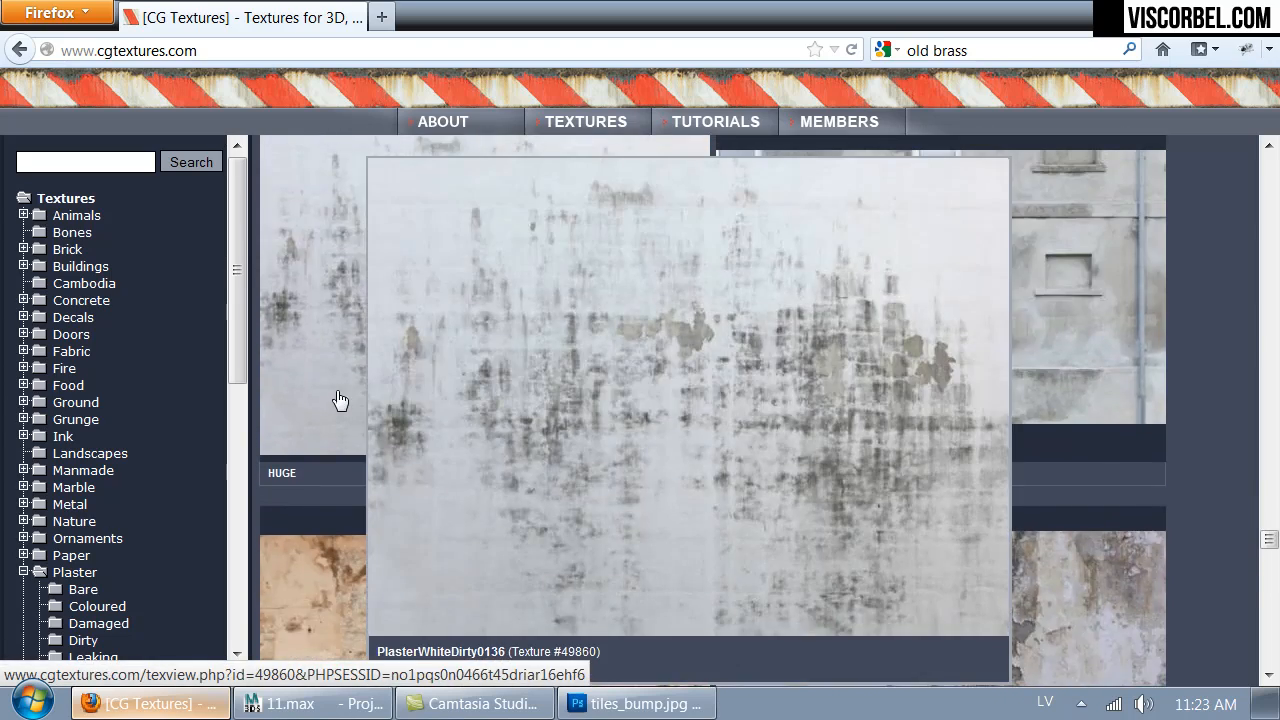
{"action": "scroll", "coordinate": [340, 400], "scroll_direction": "down", "scroll_amount": 5}
{"action": "mouse_move", "coordinate": [643, 418]}
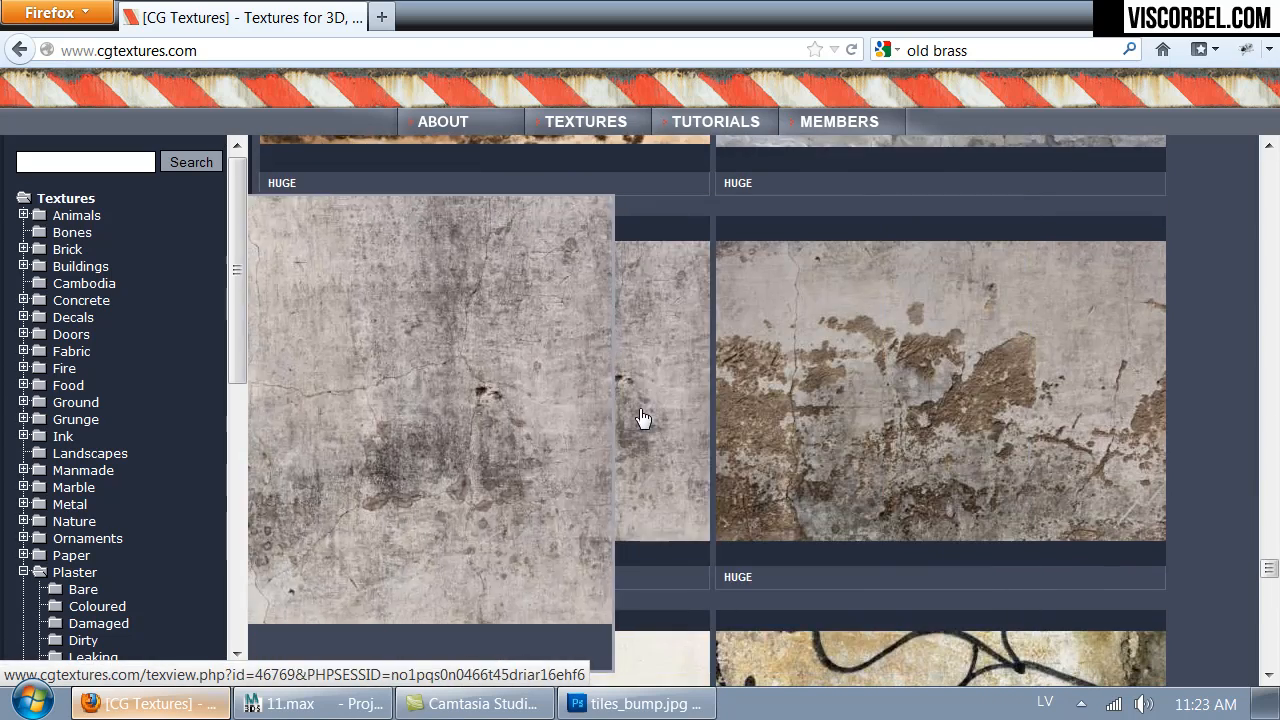
{"action": "scroll", "coordinate": [643, 418], "scroll_direction": "down", "scroll_amount": 15}
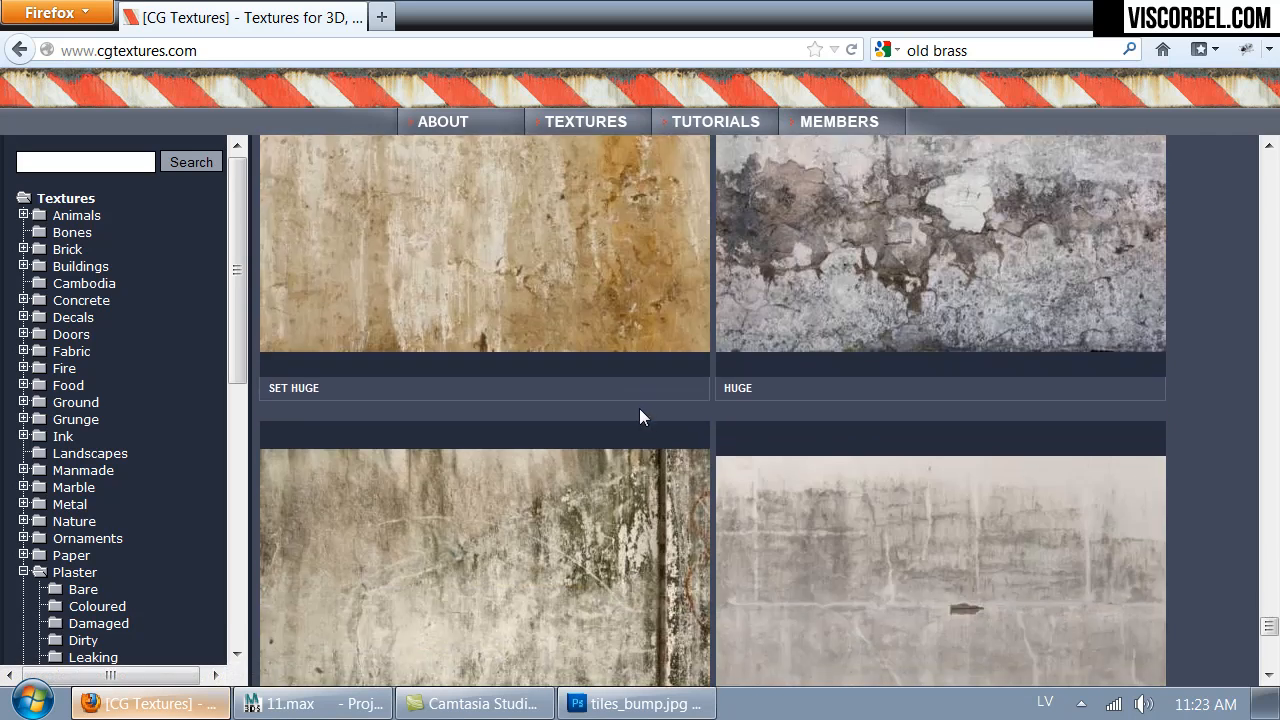
{"action": "scroll", "coordinate": [640, 418], "scroll_direction": "down", "scroll_amount": 5}
{"action": "mouse_move", "coordinate": [776, 460]}
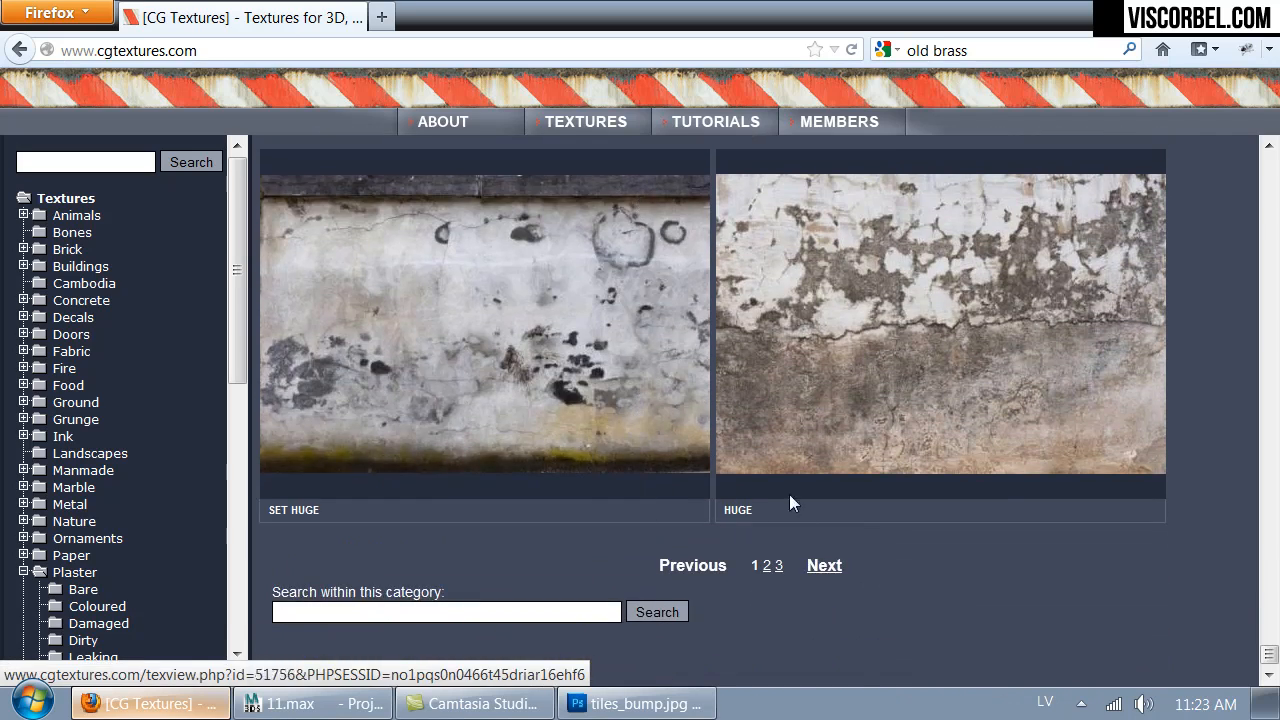
- Go to the second page of White Dirty textures and compare the enlarged previews of the stained plasters
{"action": "left_click", "coordinate": [822, 565]}
{"action": "scroll", "coordinate": [762, 320], "scroll_direction": "down", "scroll_amount": 3}
{"action": "scroll", "coordinate": [762, 328], "scroll_direction": "down", "scroll_amount": 10}
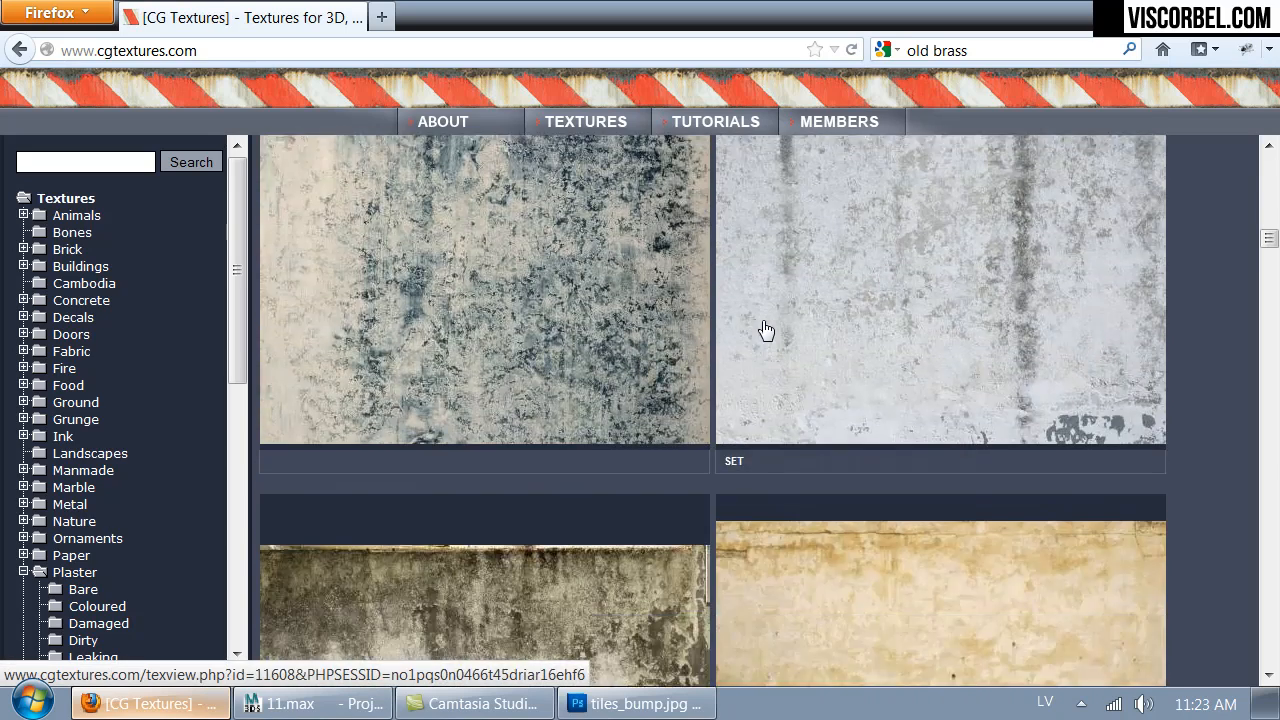
{"action": "scroll", "coordinate": [765, 330], "scroll_direction": "up", "scroll_amount": 3}
{"action": "mouse_move", "coordinate": [1163, 340]}
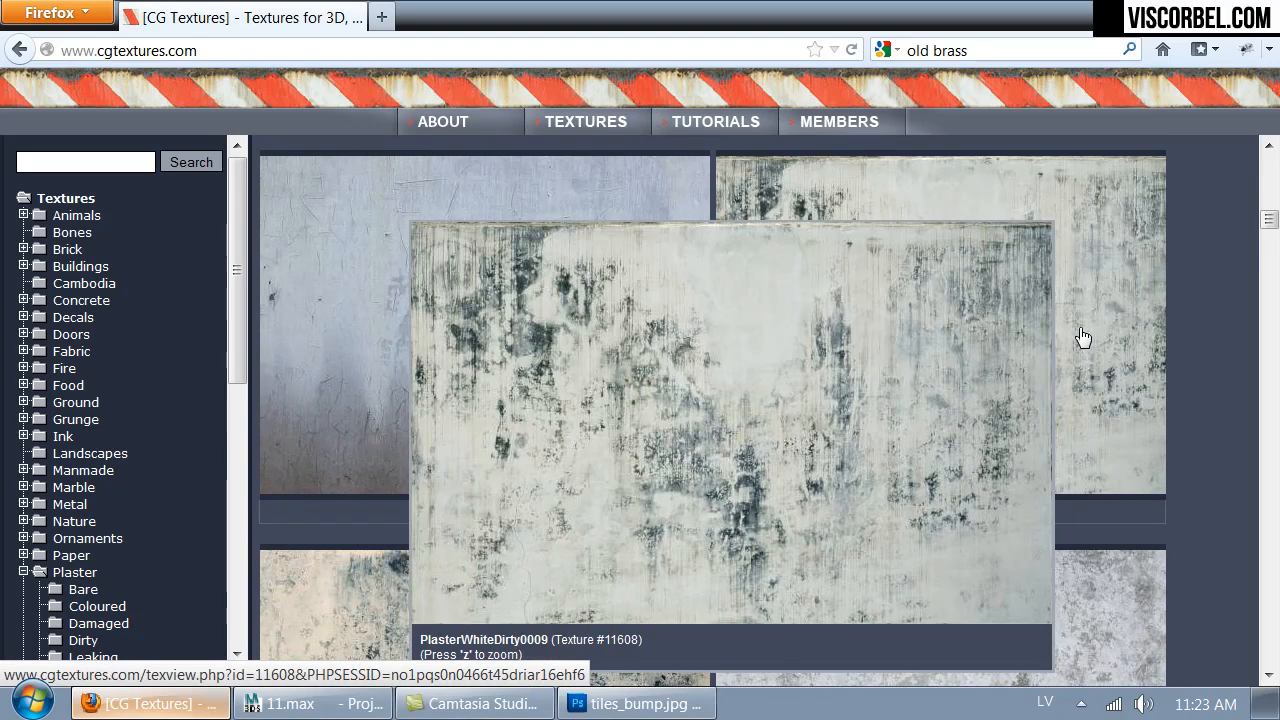
{"action": "scroll", "coordinate": [1040, 310], "scroll_direction": "down", "scroll_amount": 5}
{"action": "mouse_move", "coordinate": [994, 278]}
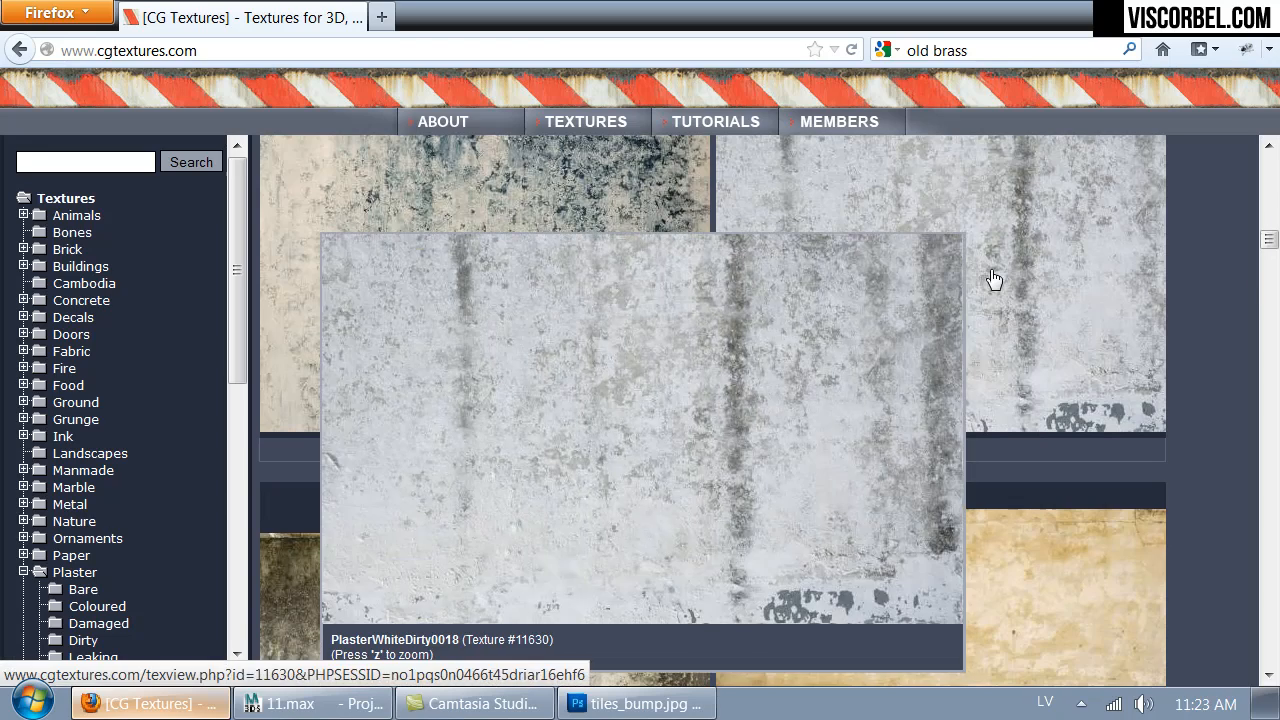
{"action": "scroll", "coordinate": [994, 279], "scroll_direction": "down", "scroll_amount": 5}
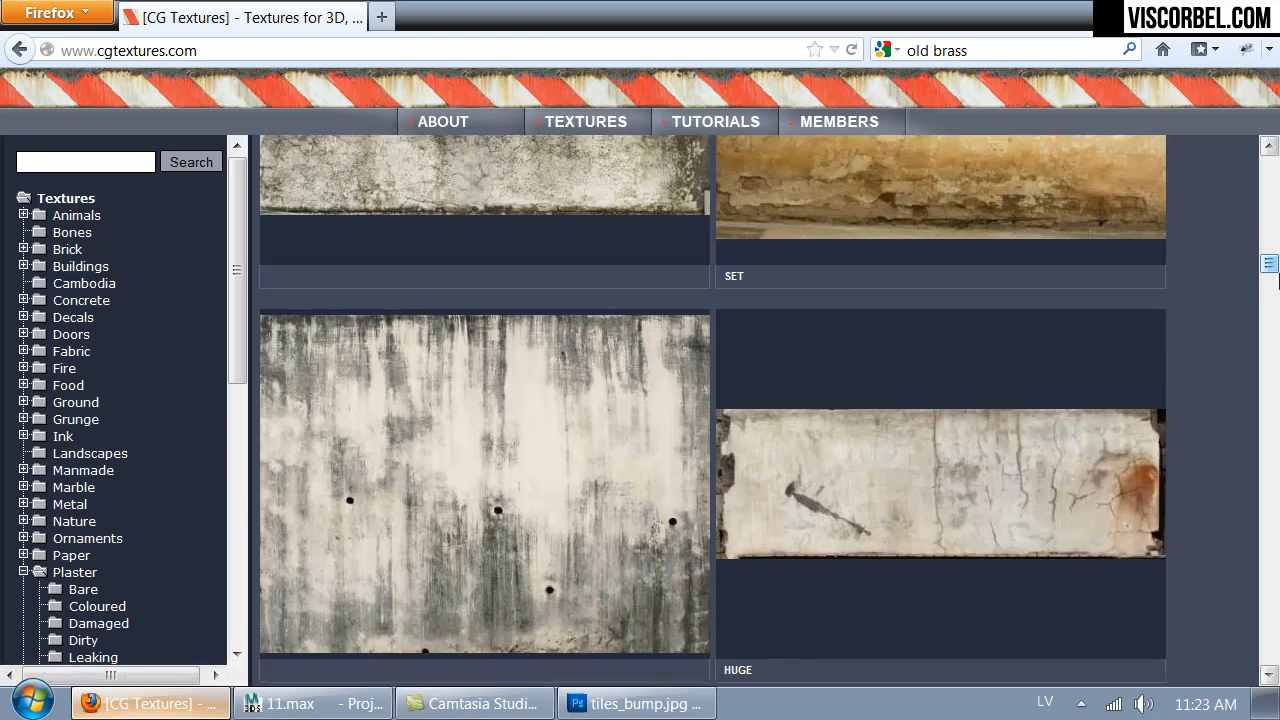
{"action": "scroll", "coordinate": [1279, 273], "scroll_direction": "up", "scroll_amount": 4}
{"action": "mouse_move", "coordinate": [415, 490]}
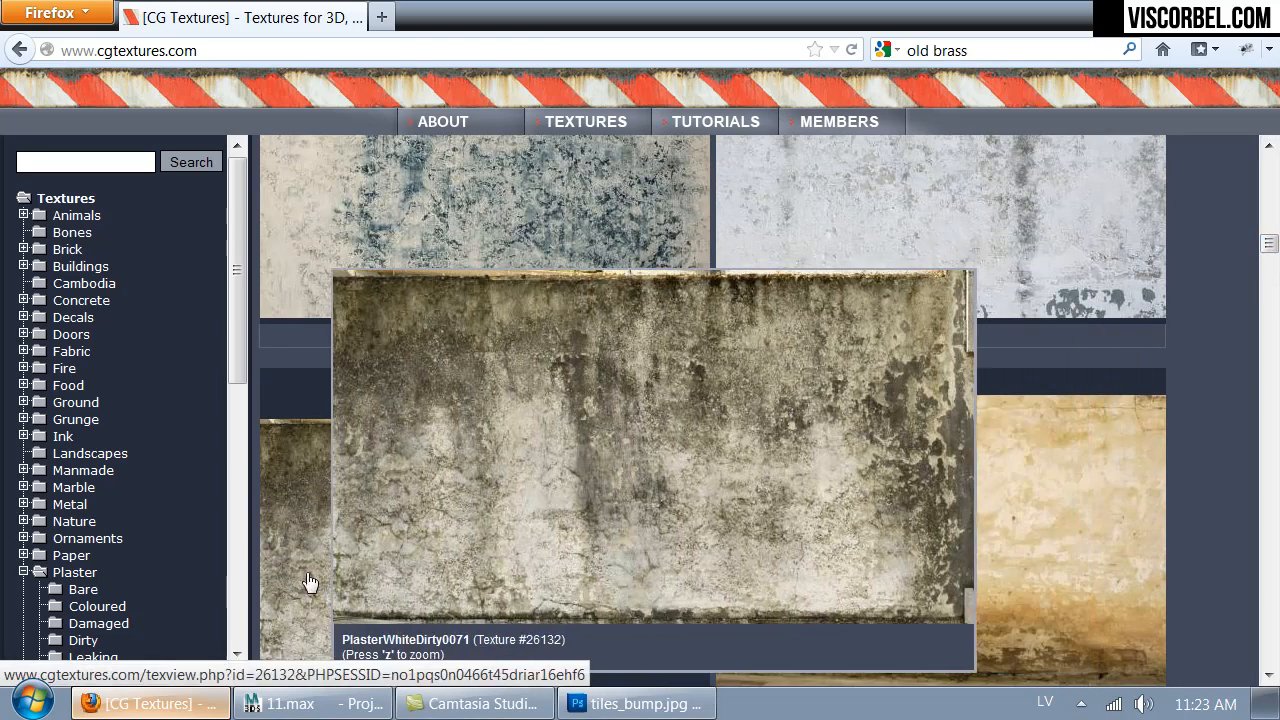
{"action": "scroll", "coordinate": [320, 600], "scroll_direction": "up", "scroll_amount": 6}
- Download the large 2488x1560 version of PlasterWhiteDirty0009 and open it in Photoshop, discarding the embedded color profile
{"action": "left_click", "coordinate": [1024, 444]}
{"action": "scroll", "coordinate": [150, 490], "scroll_direction": "down", "scroll_amount": 4}
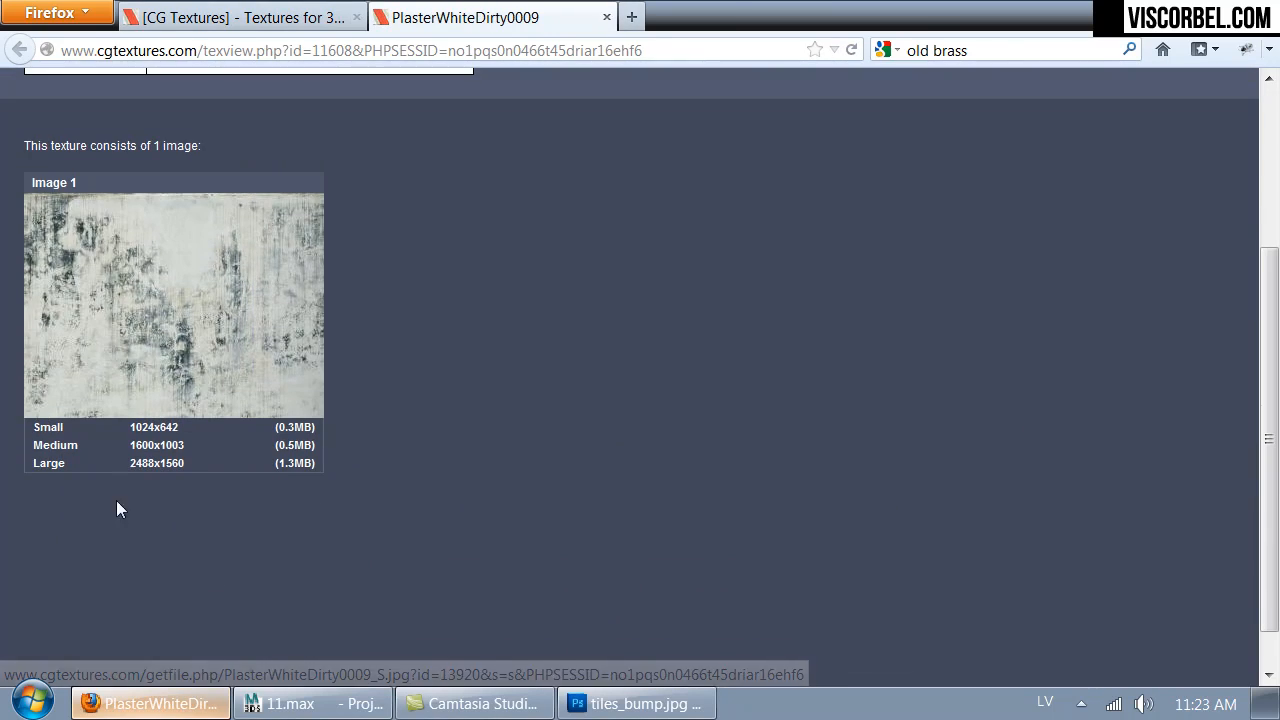
{"action": "left_click", "coordinate": [155, 468]}
{"action": "left_click", "coordinate": [377, 351]}
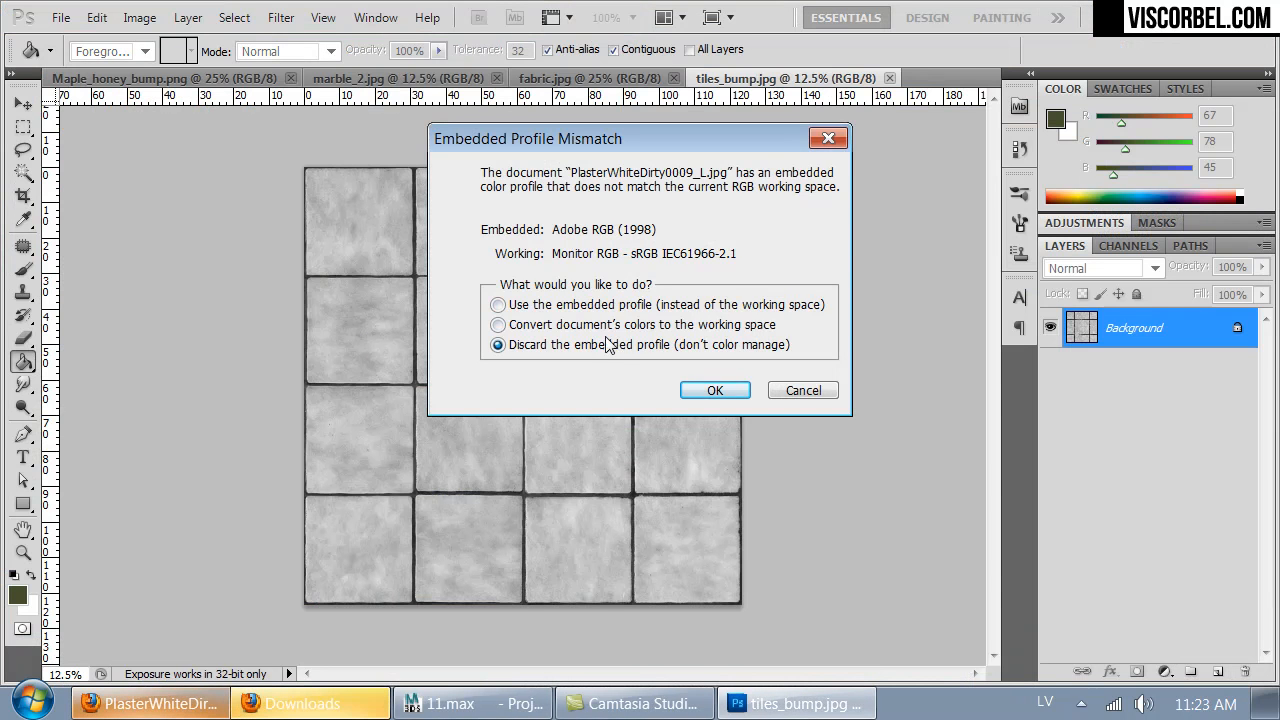
{"action": "left_click", "coordinate": [715, 391]}
- Turn the plaster texture to grayscale with Hue/Saturation by setting Saturation to -100
{"action": "key", "text": "ctrl+u"}
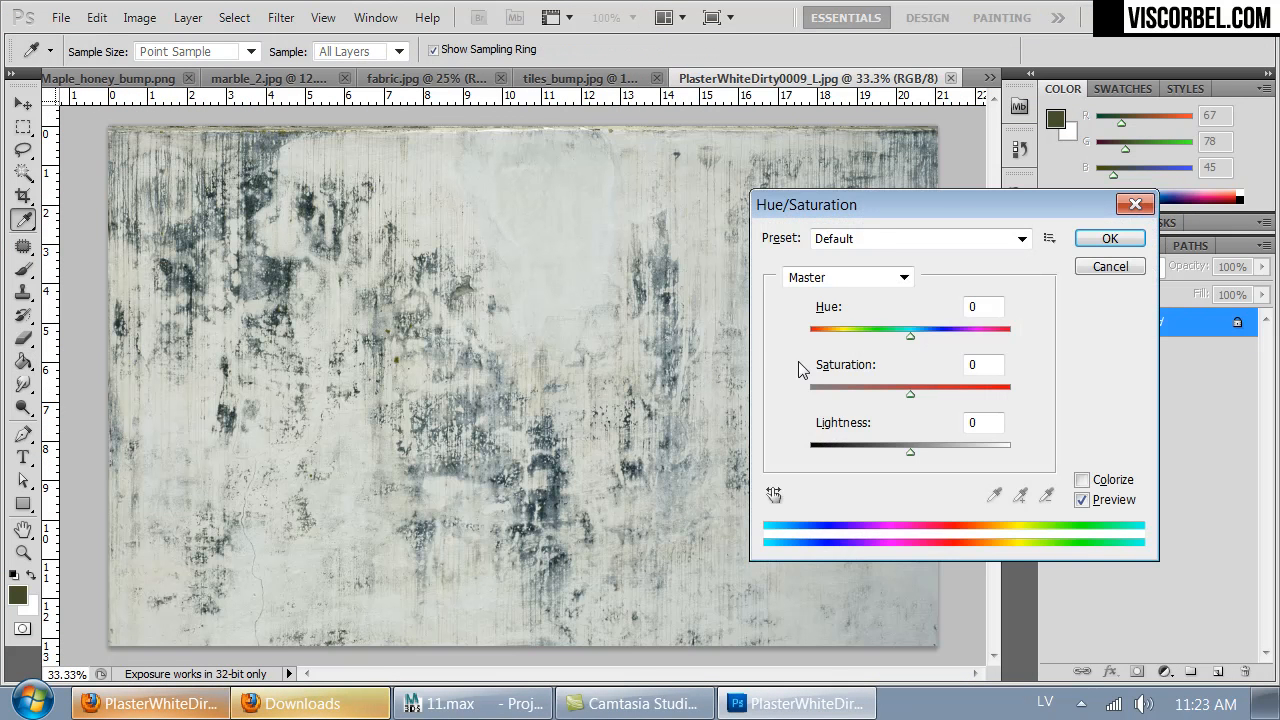
{"action": "left_click", "coordinate": [818, 393]}
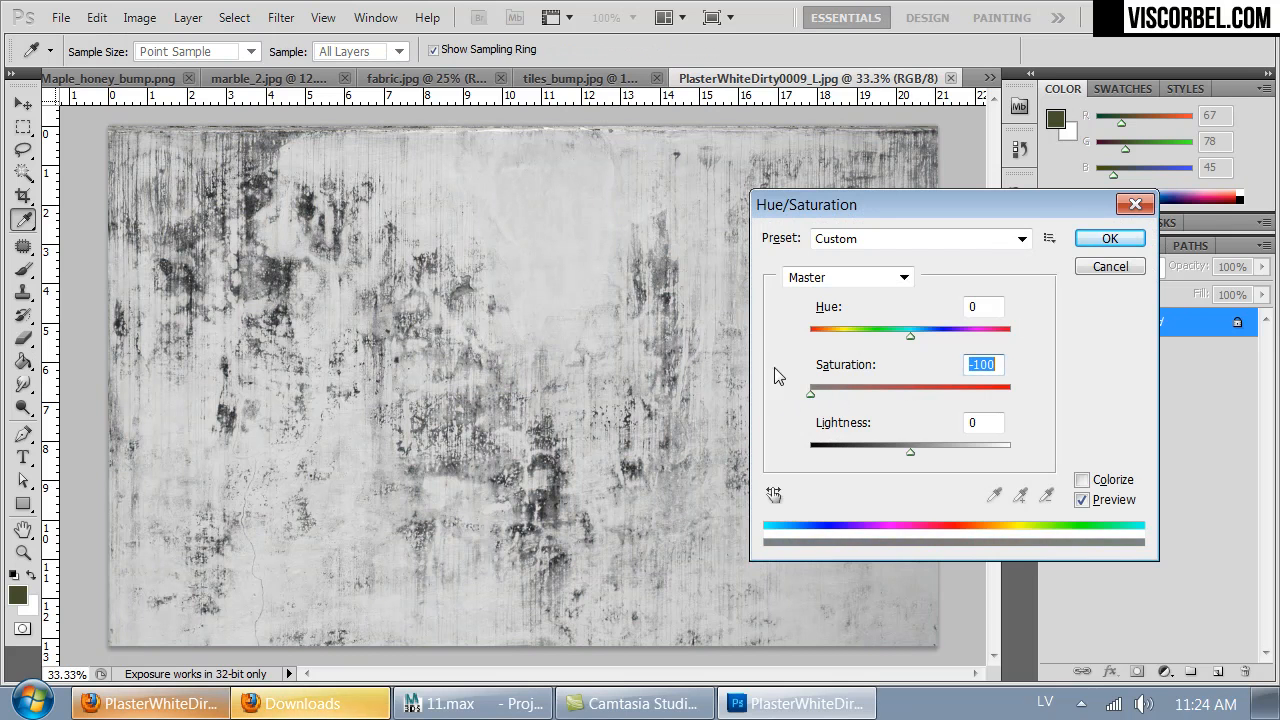
{"action": "left_click", "coordinate": [1111, 241]}
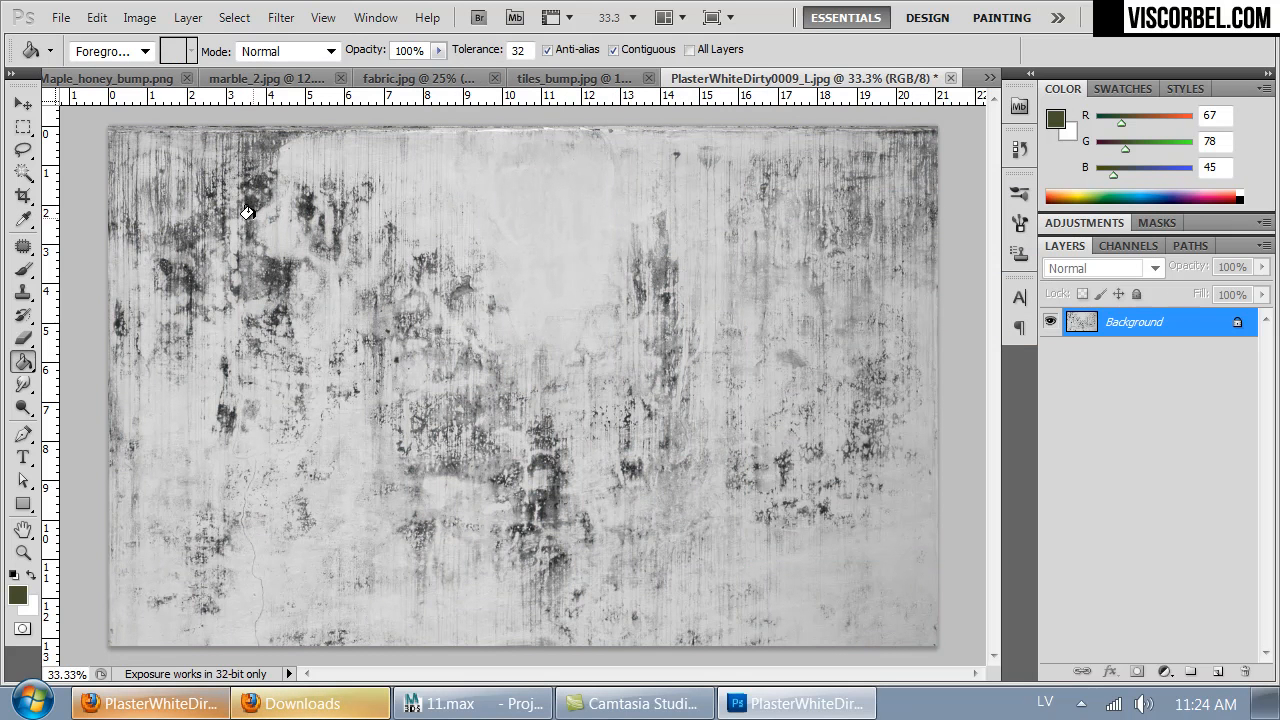
- Extend the canvas below the plaster image with the Crop tool, making the document roughly square
{"action": "key", "text": "c"}
{"action": "key", "text": "ctrl+a"}
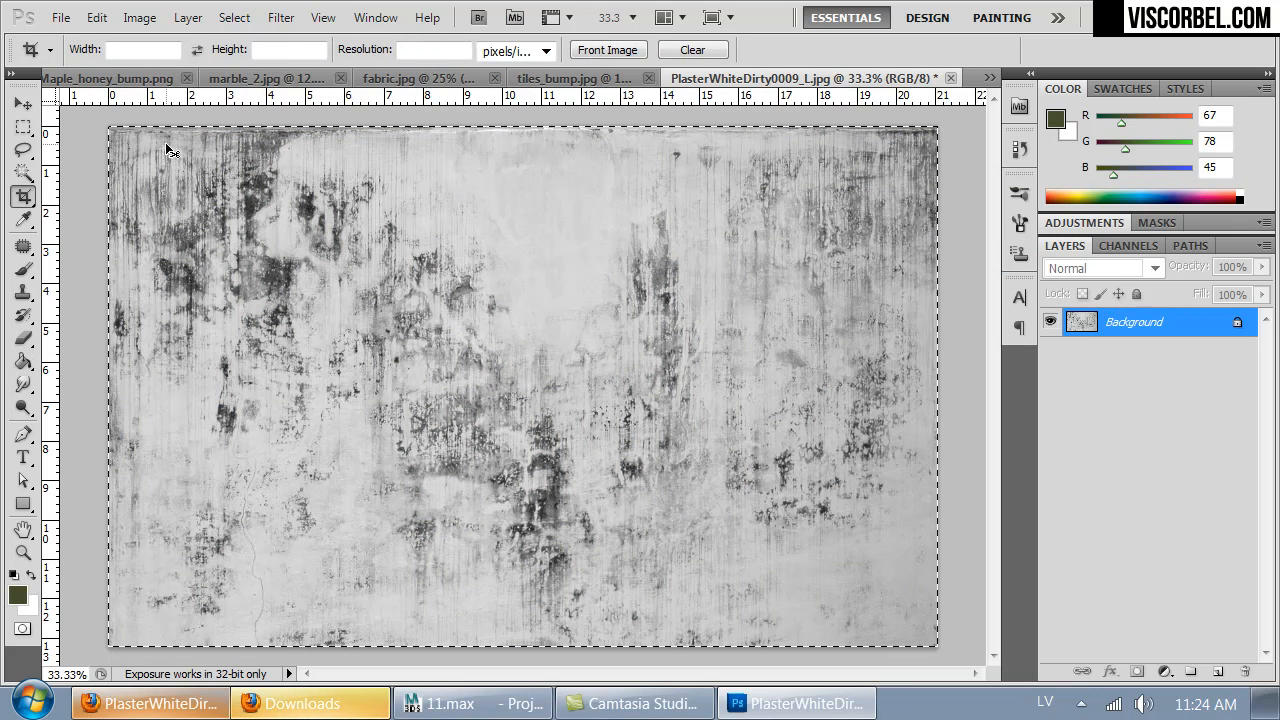
{"action": "key", "text": "ctrl+minus"}
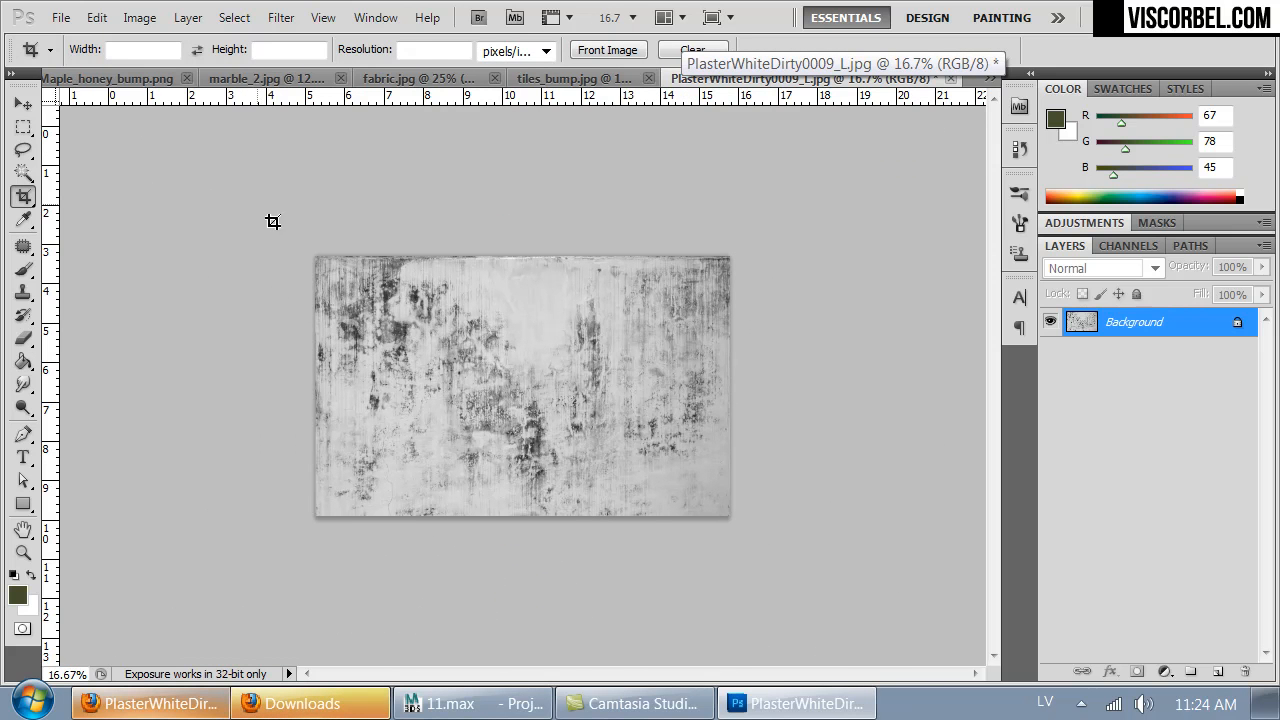
{"action": "left_click_drag", "start_coordinate": [257, 204], "coordinate": [695, 716], "text": "shift"}
{"action": "mouse_move", "coordinate": [576, 517]}
{"action": "left_mouse_down", "text": "shift"}
{"action": "mouse_move", "coordinate": [631, 574]}
{"action": "mouse_move", "coordinate": [733, 636]}
{"action": "left_mouse_up", "text": "shift"}
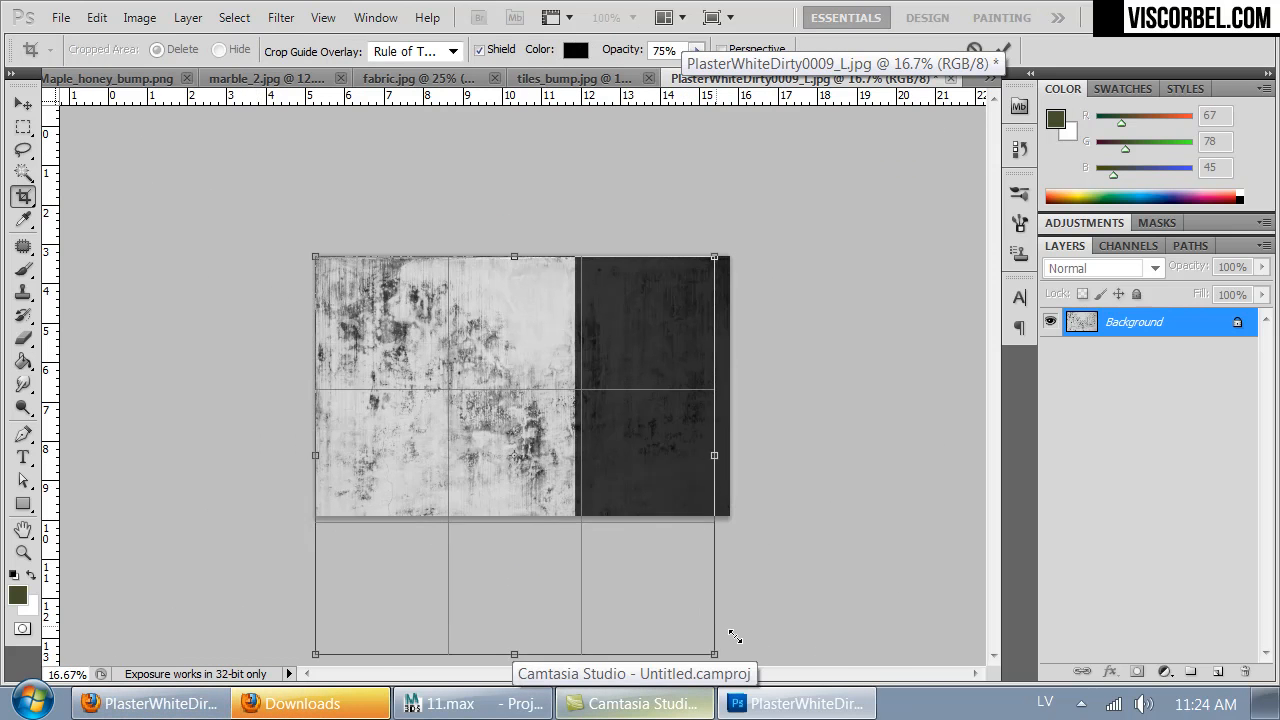
{"action": "key", "text": "Return"}
- Fill the empty lower half with a duplicate of the image rotated 180 degrees, overlapping the original's lower edge
{"action": "key", "text": "ctrl+j"}
{"action": "left_click_drag", "start_coordinate": [548, 277], "coordinate": [533, 508], "text": "ctrl"}
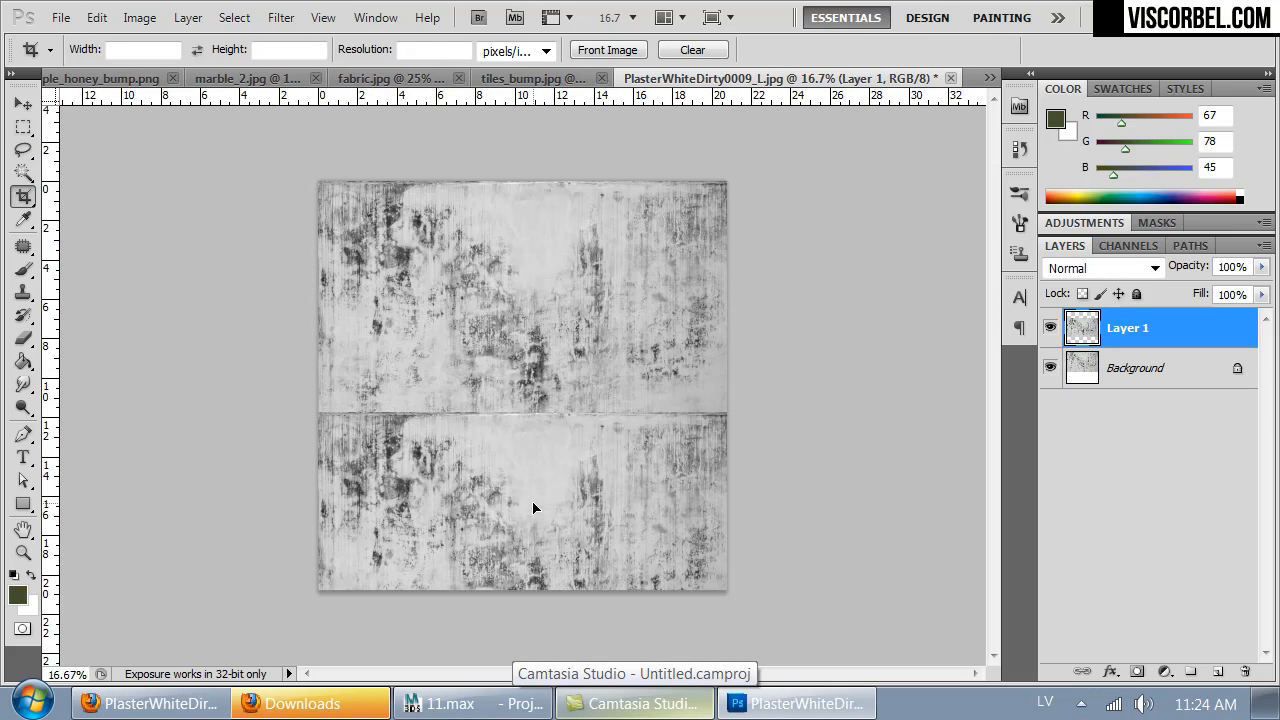
{"action": "key", "text": "m"}
{"action": "right_click", "coordinate": [558, 462]}
{"action": "left_click", "coordinate": [699, 350]}
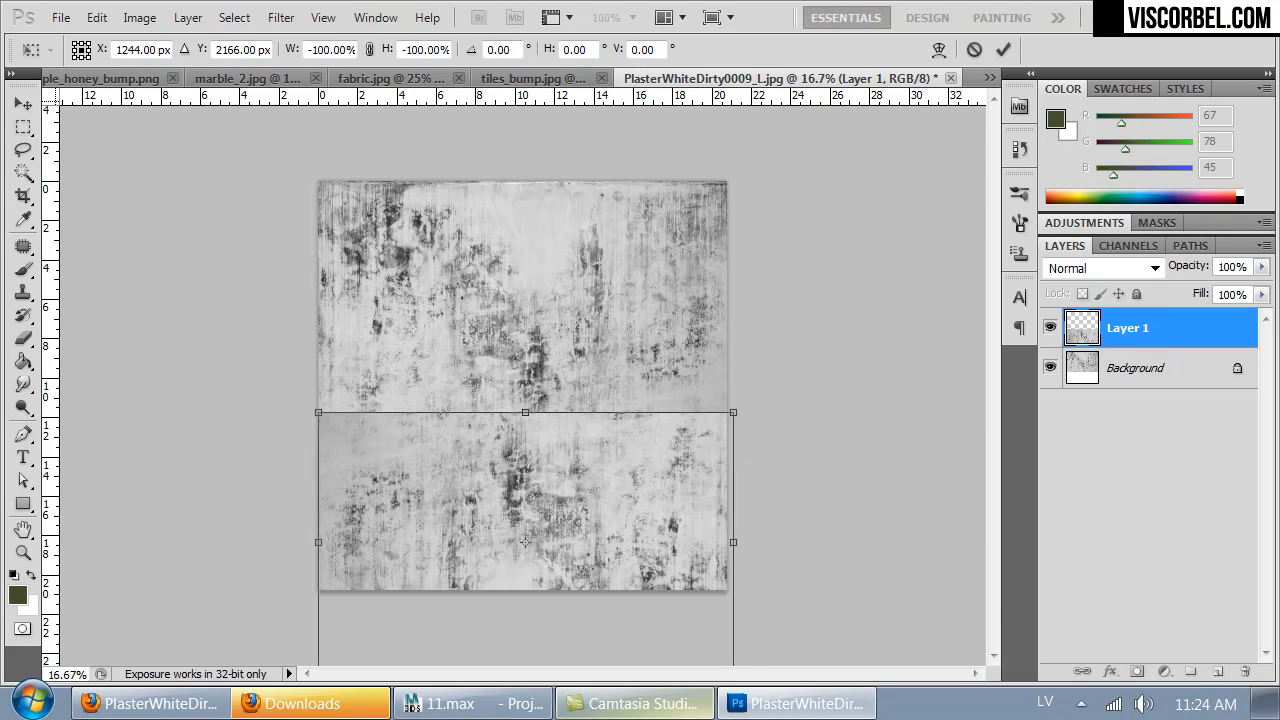
{"action": "key", "text": "Return"}
{"action": "left_click_drag", "start_coordinate": [688, 578], "coordinate": [657, 451], "text": "ctrl"}
- Blend the seam by erasing the copy's upper edge with a 473 px eraser, and merge it into the background
{"action": "key", "text": "e"}
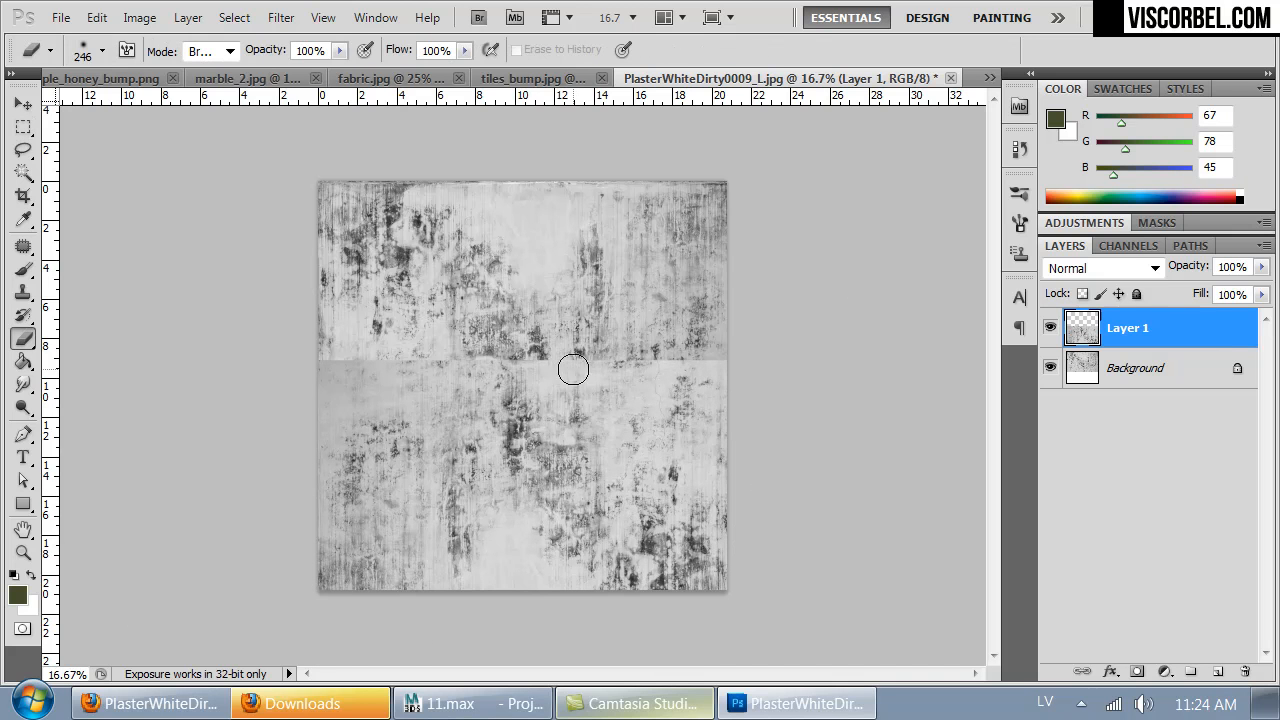
{"action": "right_click", "coordinate": [597, 348]}
{"action": "left_click", "coordinate": [787, 389]}
{"action": "mouse_move", "coordinate": [468, 386]}
{"action": "left_mouse_down"}
{"action": "mouse_move", "coordinate": [631, 343]}
{"action": "mouse_move", "coordinate": [742, 350]}
{"action": "left_mouse_up"}
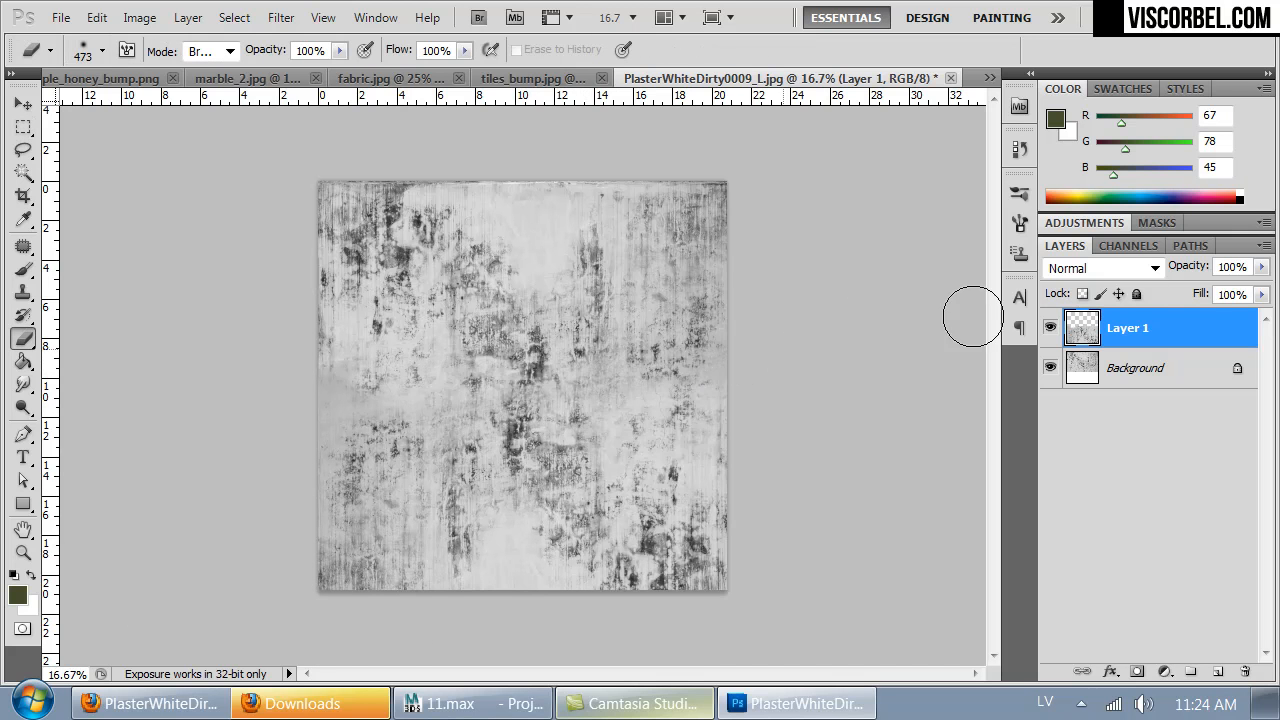
{"action": "key", "text": "ctrl+e"}
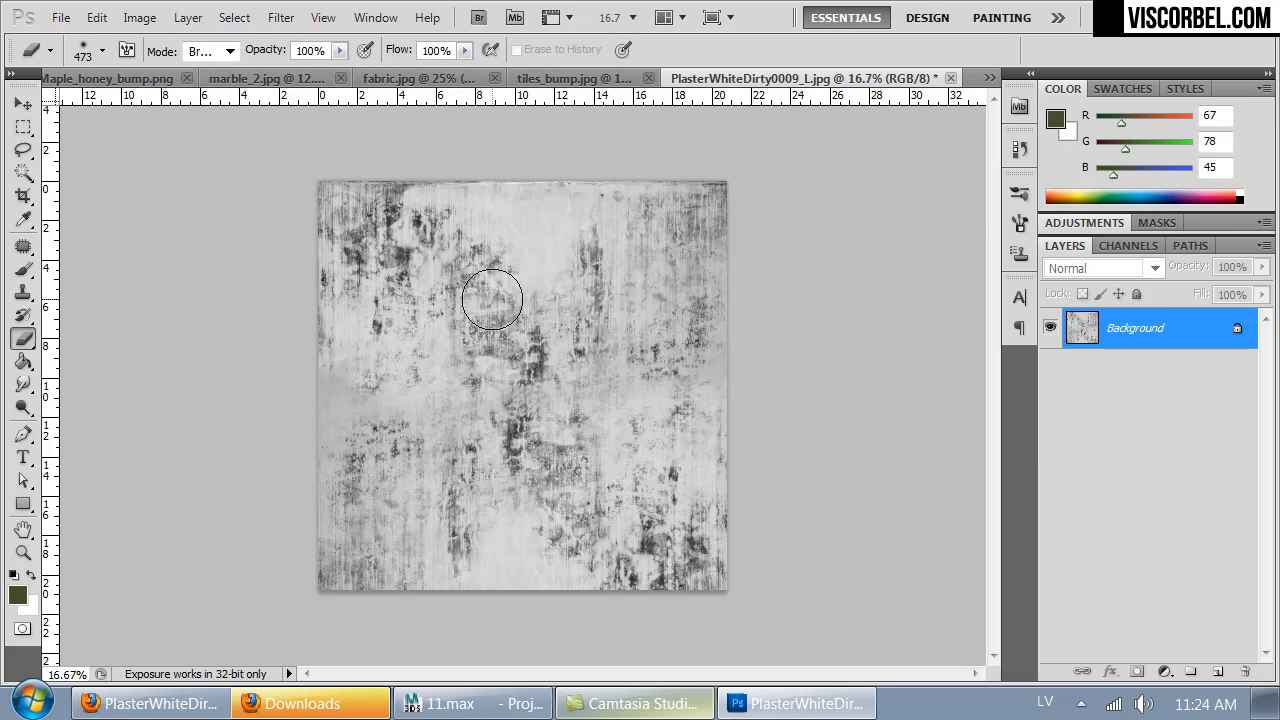
- Offset the plaster texture horizontally and by +981 pixels vertically with wrap-around, bringing the edge seams into the image
{"action": "left_click", "coordinate": [281, 17]}
{"action": "mouse_move", "coordinate": [420, 512]}
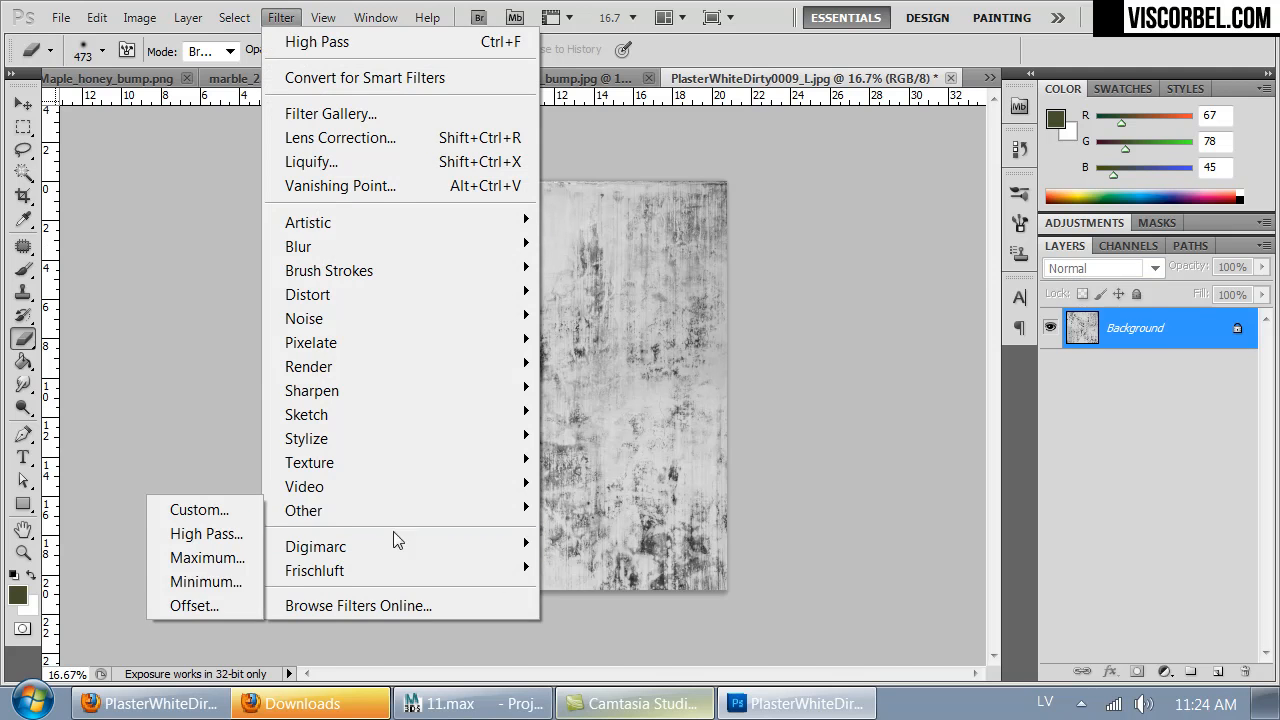
{"action": "left_click", "coordinate": [194, 605]}
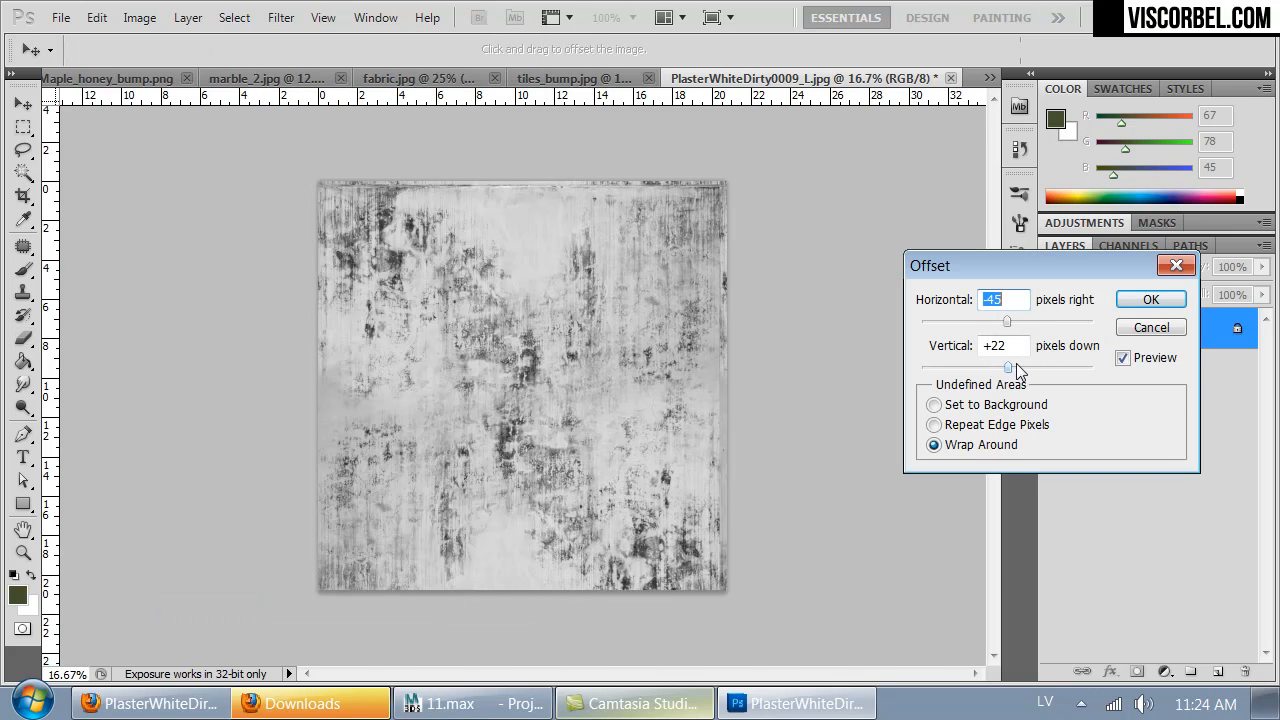
{"action": "left_click_drag", "start_coordinate": [1028, 371], "coordinate": [1029, 370]}
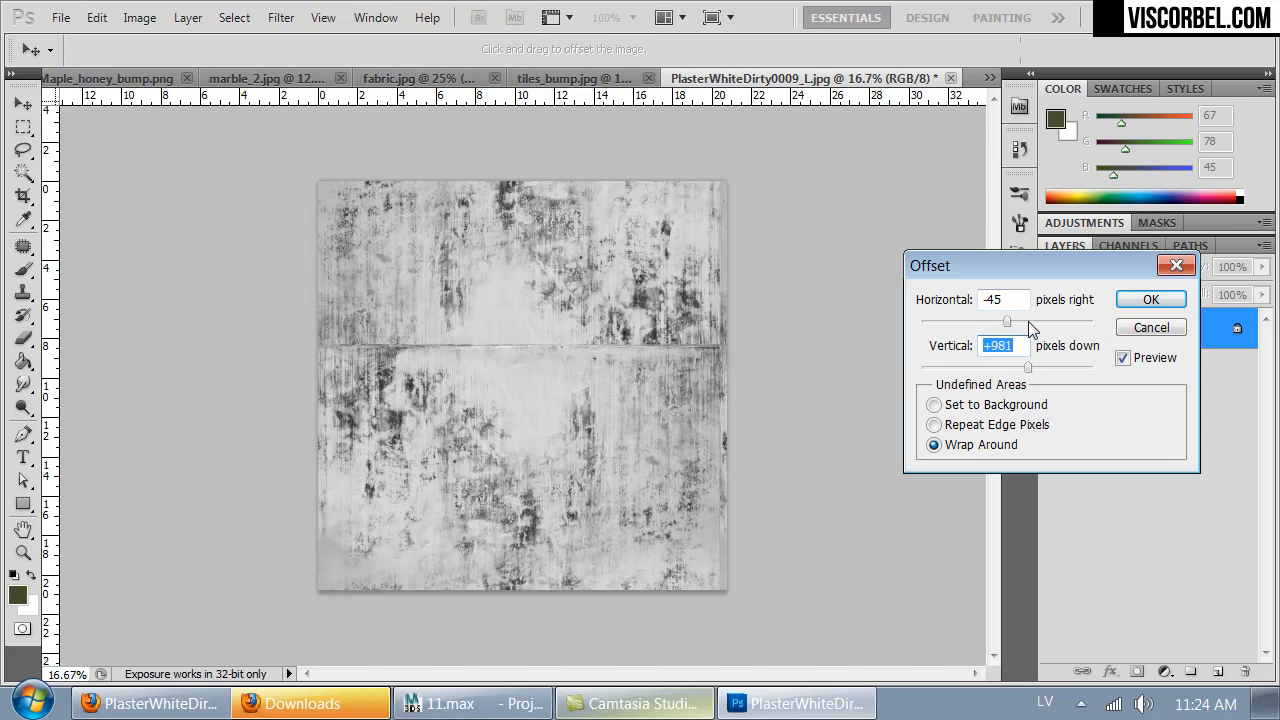
{"action": "left_click", "coordinate": [1028, 322]}
{"action": "left_click", "coordinate": [1044, 322]}
{"action": "left_click_drag", "start_coordinate": [1044, 321], "coordinate": [1031, 323]}
{"action": "left_click", "coordinate": [1150, 299]}
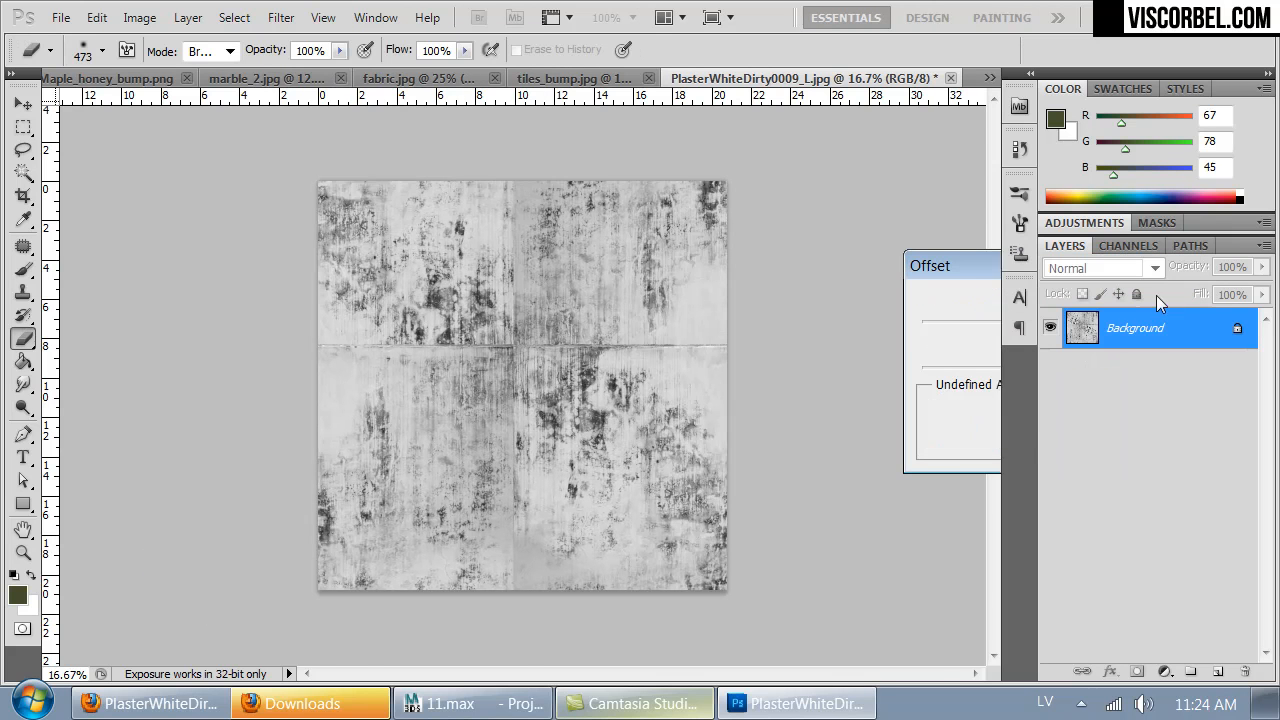
- Retouch the horizontal and vertical seams using the Clone Stamp with a 156 px brush, and reapply the offset twice to check the tiling
{"action": "left_click", "coordinate": [24, 386]}
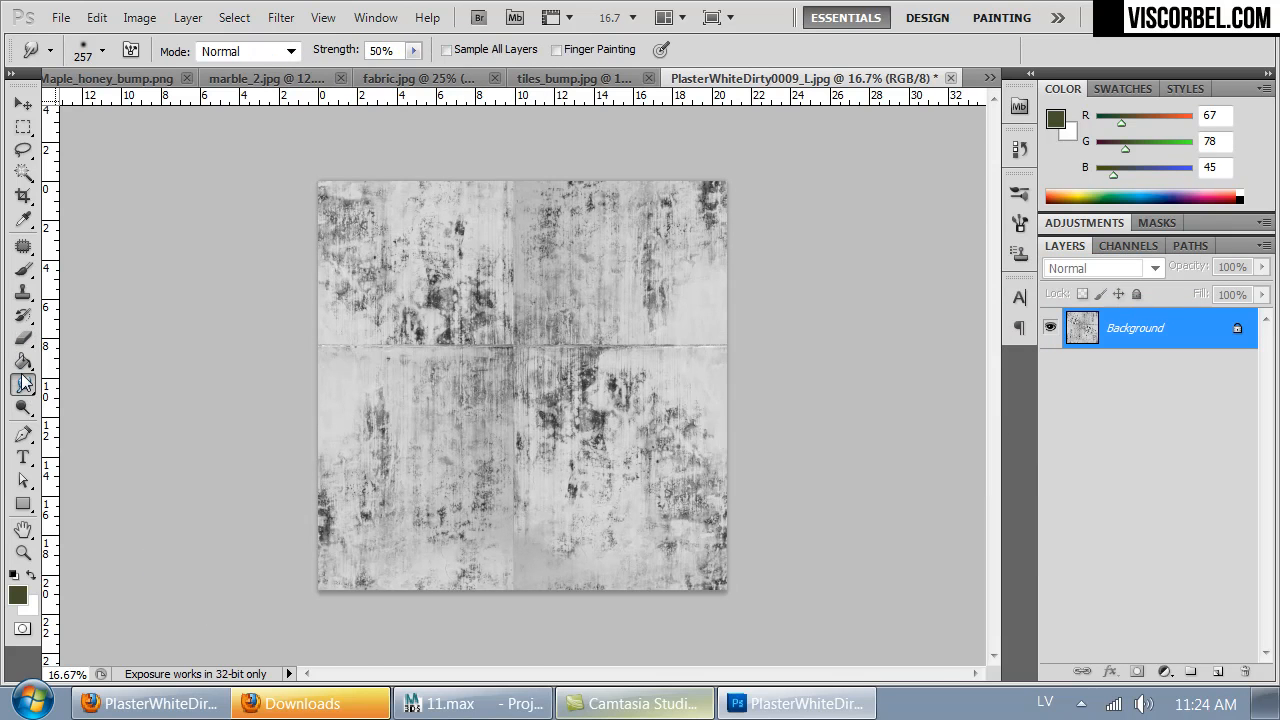
{"action": "key", "text": "s"}
{"action": "right_click", "coordinate": [610, 266]}
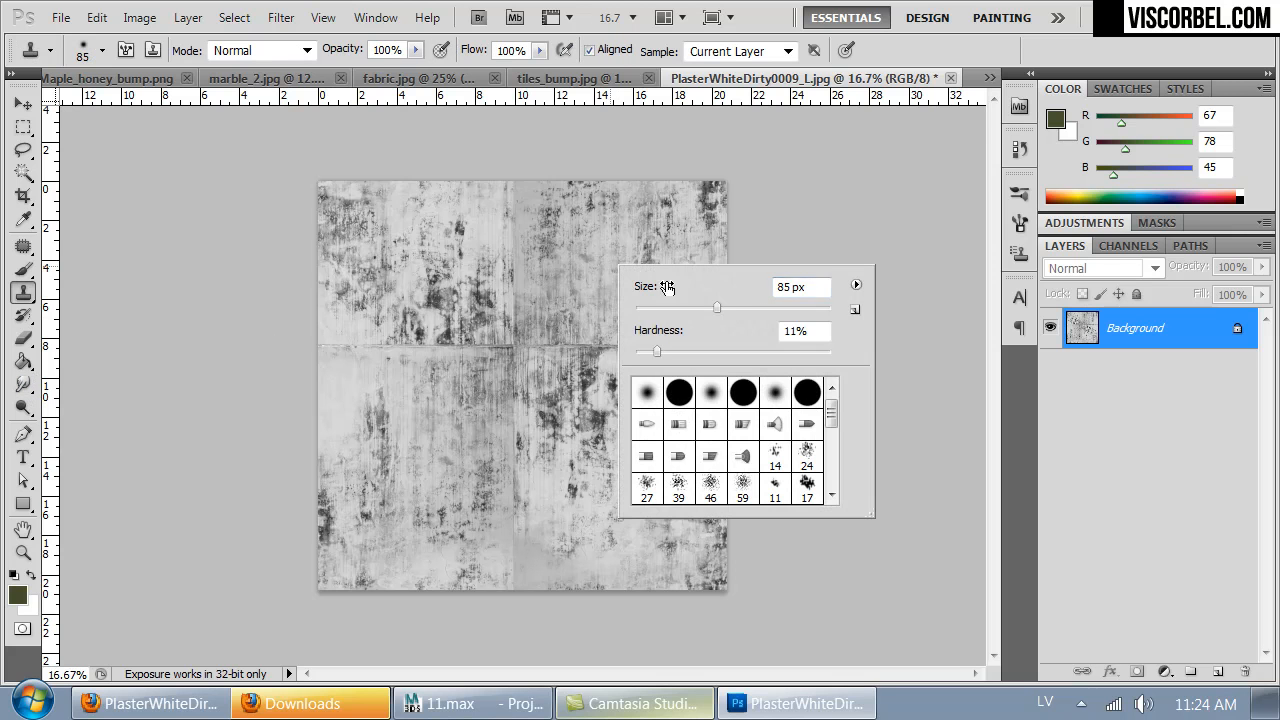
{"action": "left_click", "coordinate": [579, 263], "text": "alt"}
{"action": "left_click_drag", "start_coordinate": [516, 229], "coordinate": [505, 173]}
{"action": "left_click", "coordinate": [586, 270], "text": "alt"}
{"action": "mouse_move", "coordinate": [518, 258]}
{"action": "left_mouse_down"}
{"action": "mouse_move", "coordinate": [520, 342]}
{"action": "mouse_move", "coordinate": [658, 337]}
{"action": "left_mouse_up"}
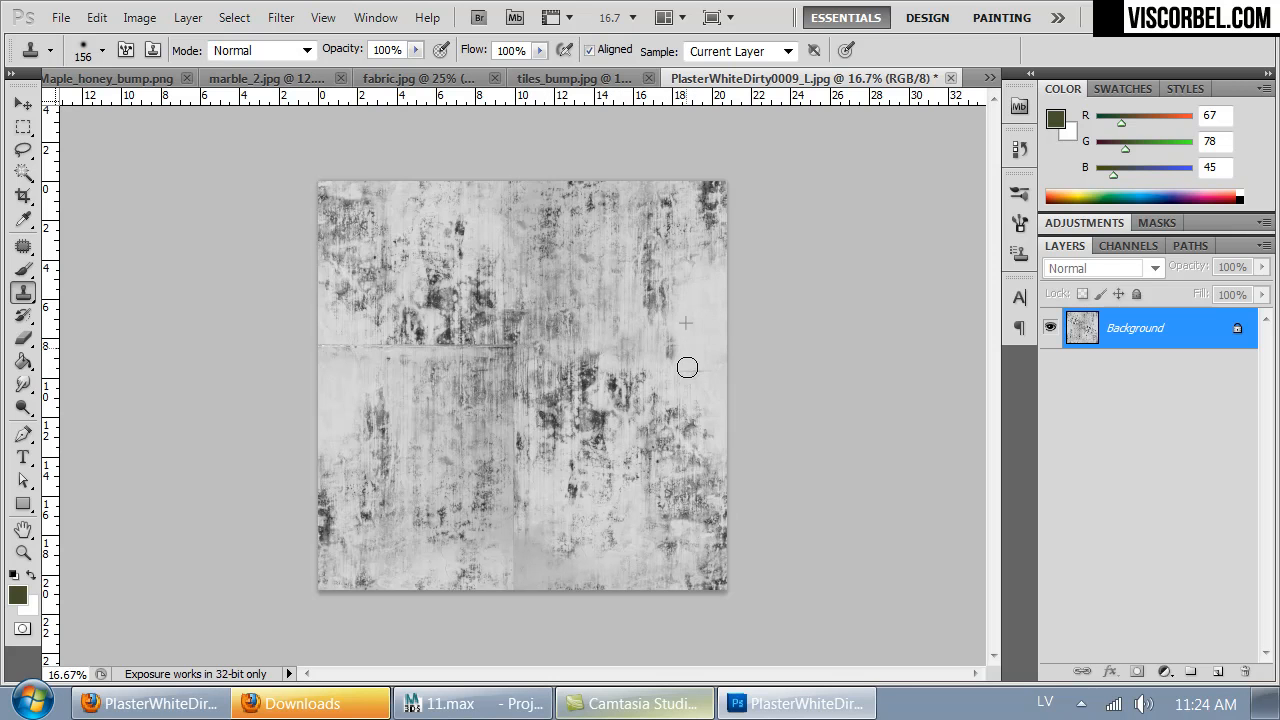
{"action": "mouse_move", "coordinate": [324, 347]}
{"action": "left_mouse_down"}
{"action": "mouse_move", "coordinate": [455, 362]}
{"action": "mouse_move", "coordinate": [484, 342]}
{"action": "mouse_move", "coordinate": [507, 358]}
{"action": "mouse_move", "coordinate": [514, 583]}
{"action": "left_mouse_up"}
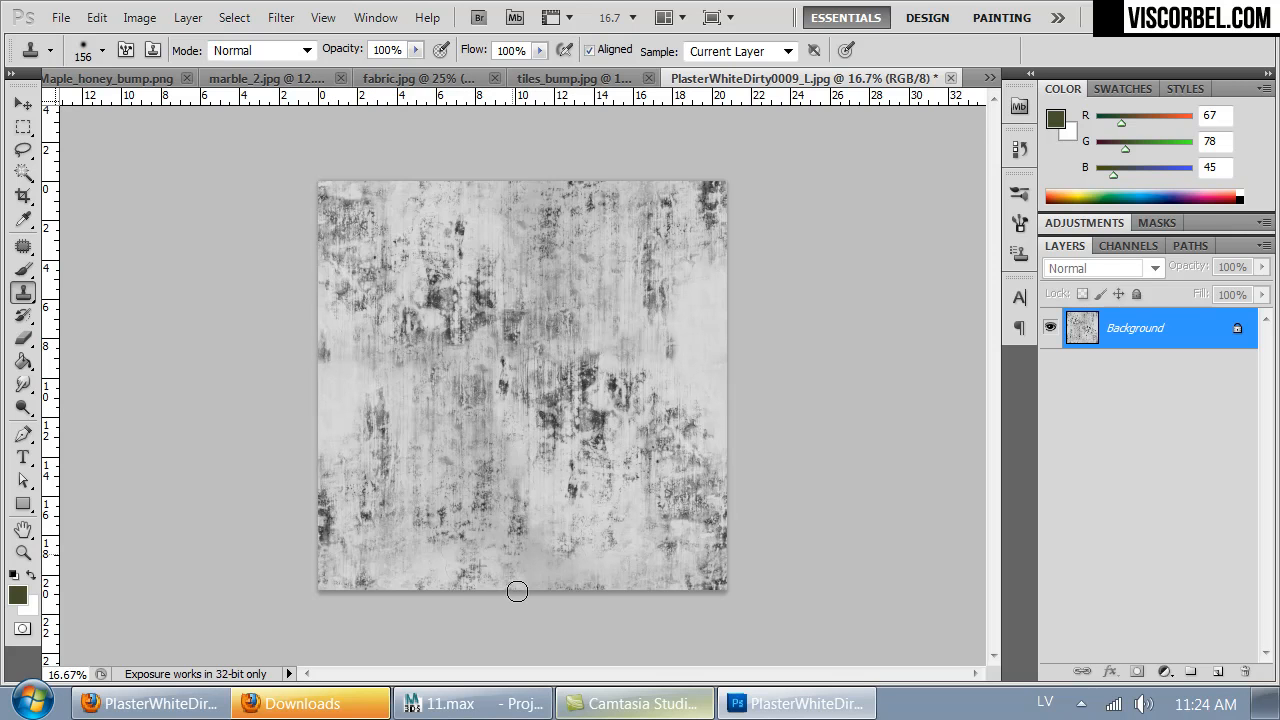
{"action": "key", "text": "ctrl+f"}
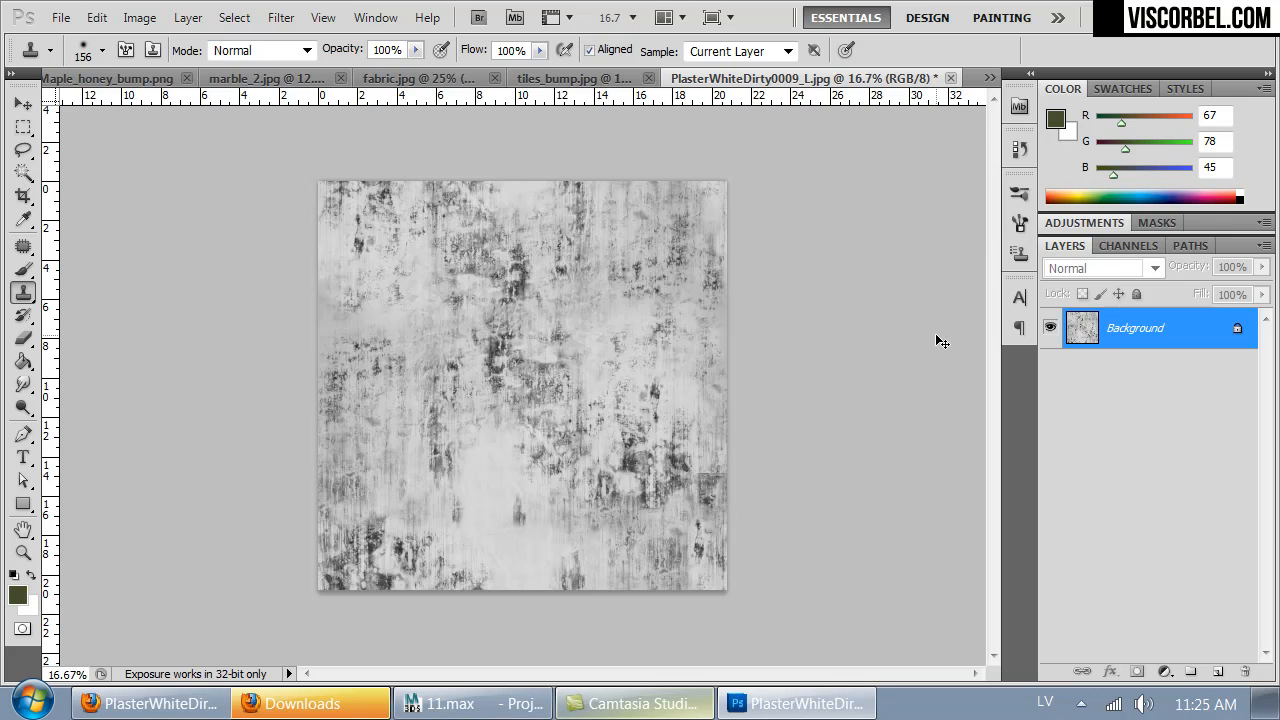
{"action": "key", "text": "ctrl+f"}
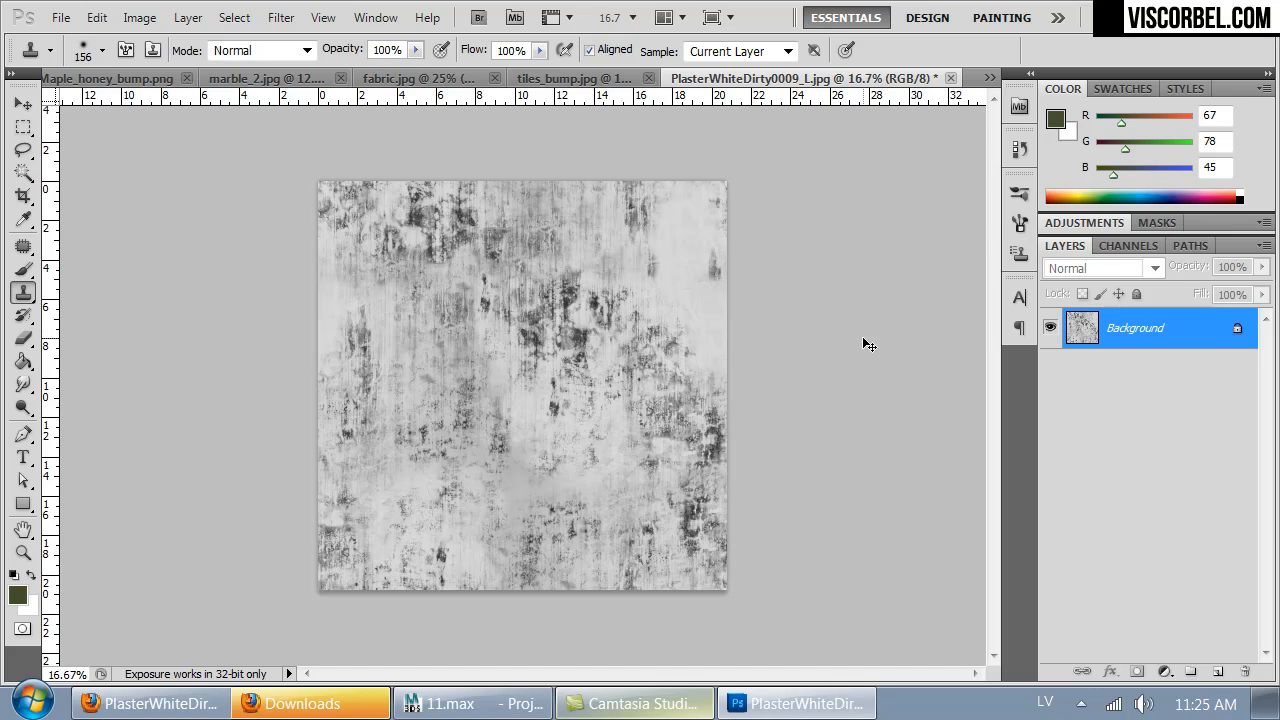
- Increase the texture's contrast with Levels, setting the black input to 56 and the white input to 234
{"action": "key", "text": "ctrl+l"}
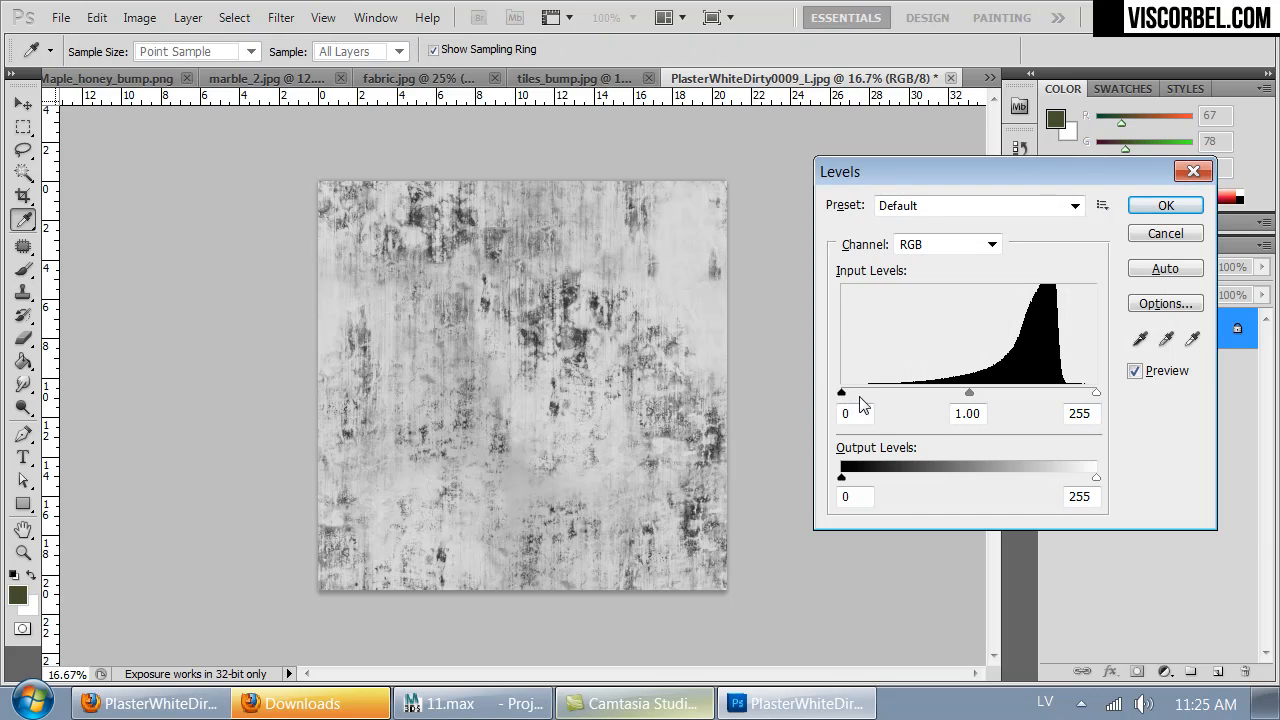
{"action": "left_click_drag", "start_coordinate": [1096, 394], "coordinate": [1068, 393]}
{"action": "left_click", "coordinate": [1076, 393]}
{"action": "left_click_drag", "start_coordinate": [867, 393], "coordinate": [900, 394]}
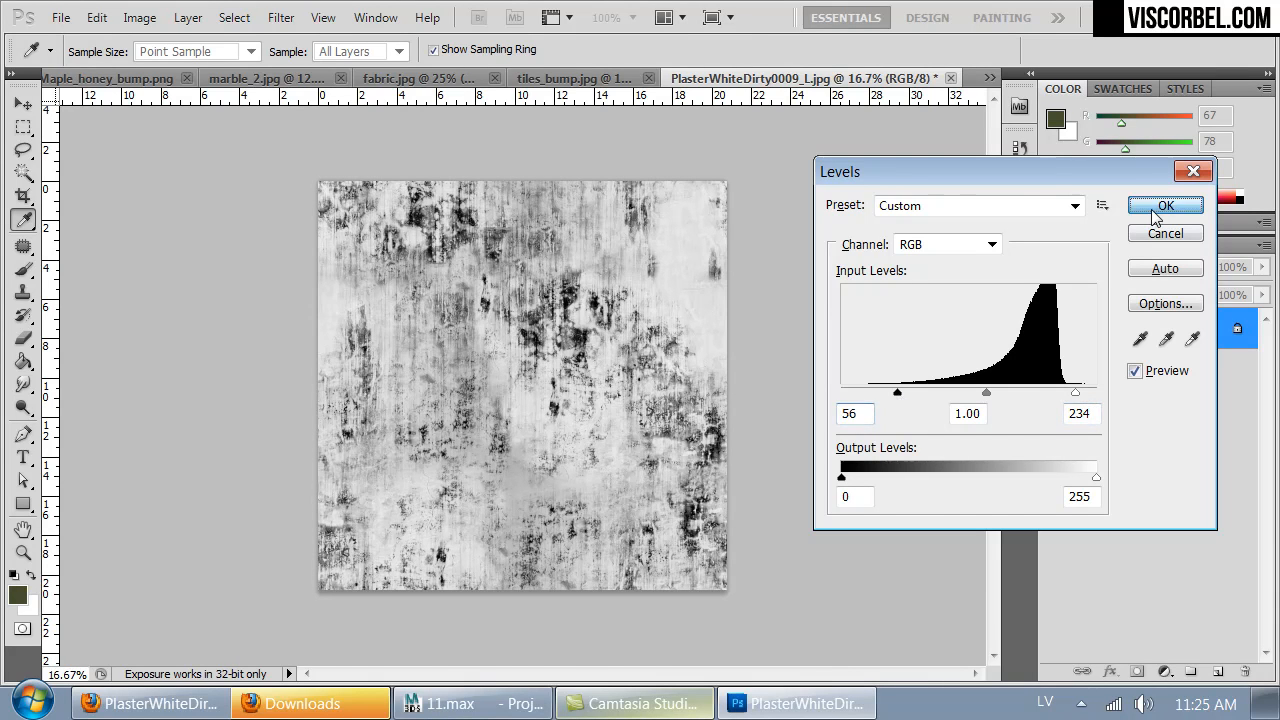
{"action": "left_click", "coordinate": [1160, 206]}
- Save the texture as dirt_1.png in PNG format, without interlacing, in the Kitchen project's textures folder
{"action": "key", "text": "ctrl+shift+s"}
{"action": "left_click", "coordinate": [75, 190]}
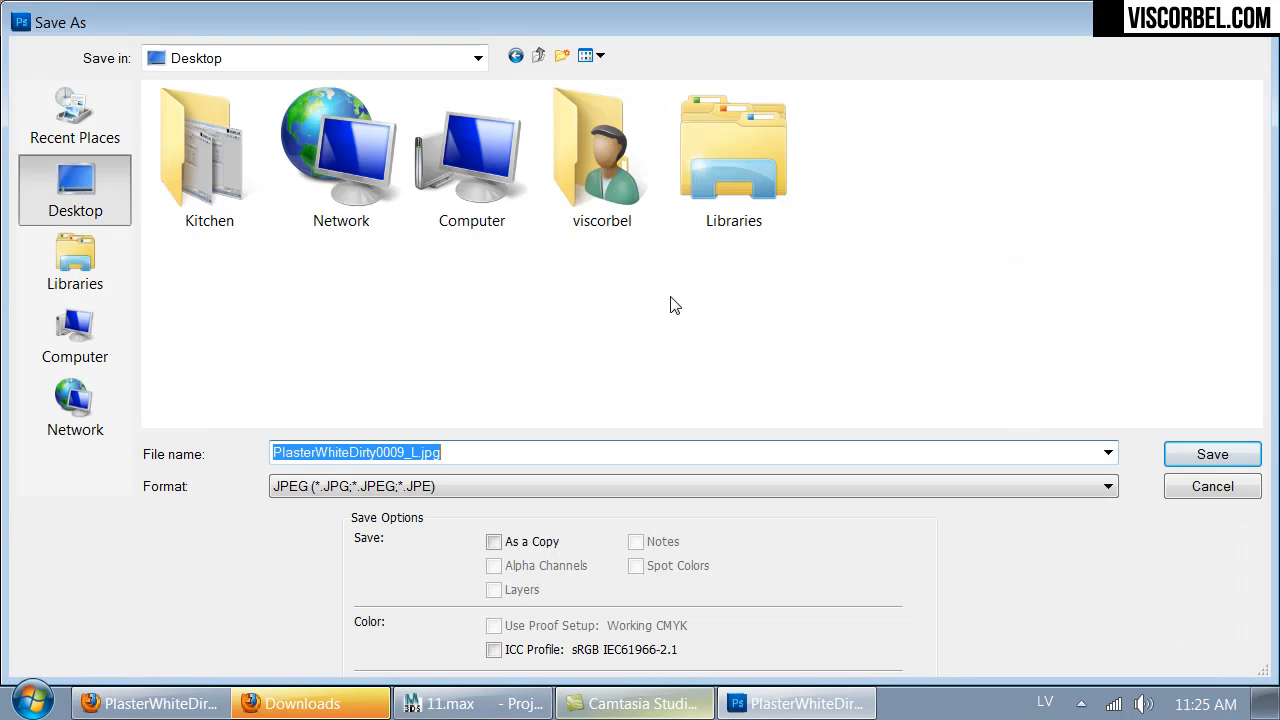
{"action": "double_click", "coordinate": [206, 172]}
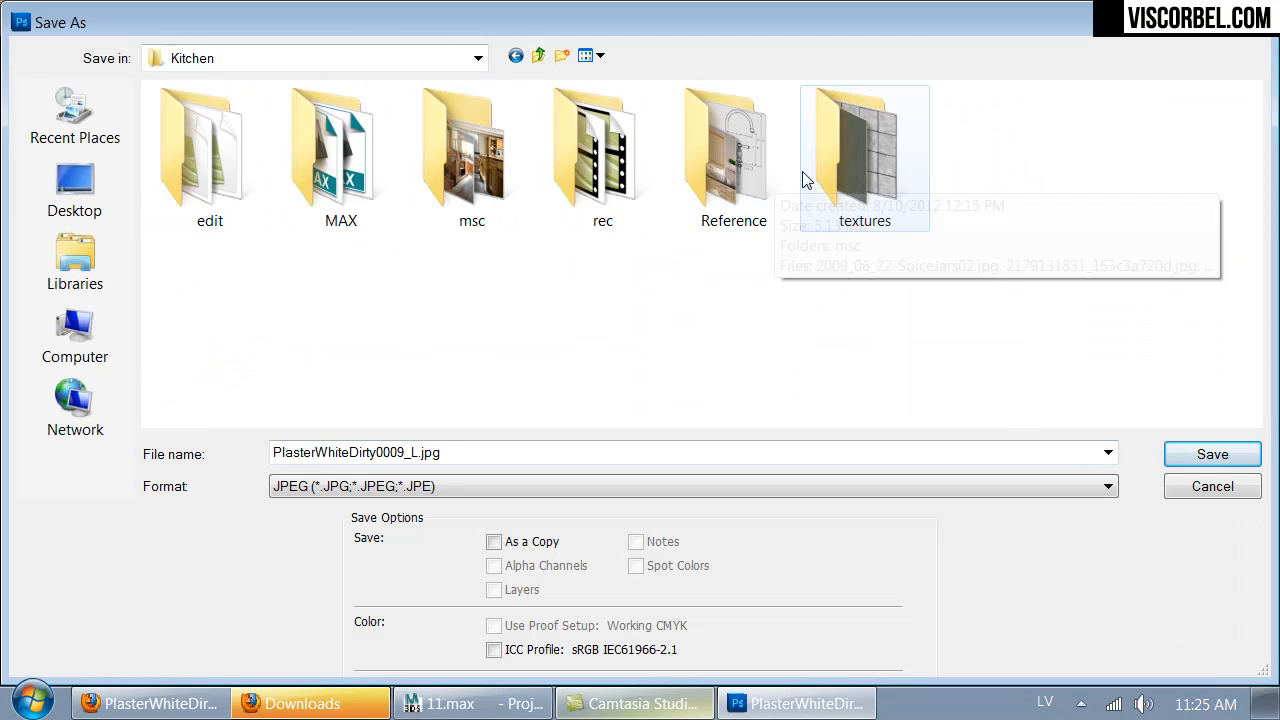
{"action": "double_click", "coordinate": [860, 165]}
{"action": "left_click", "coordinate": [462, 487]}
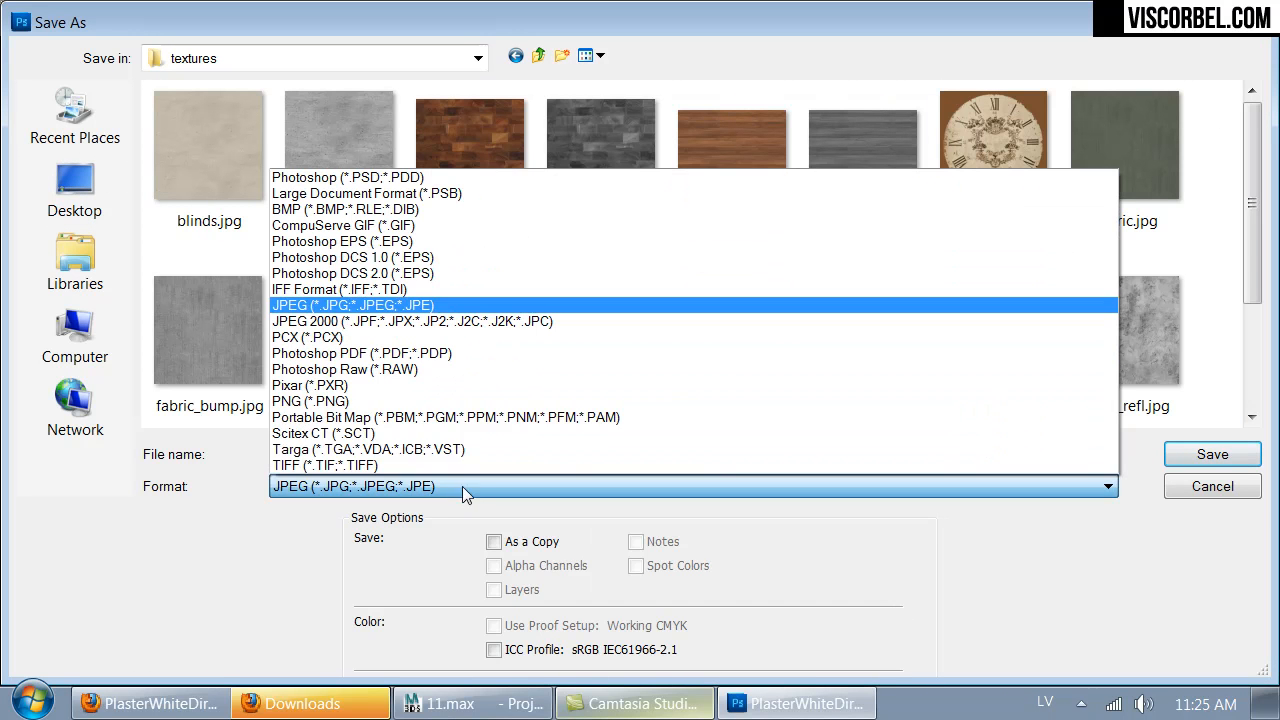
{"action": "left_click", "coordinate": [440, 401]}
{"action": "double_click", "coordinate": [437, 457]}
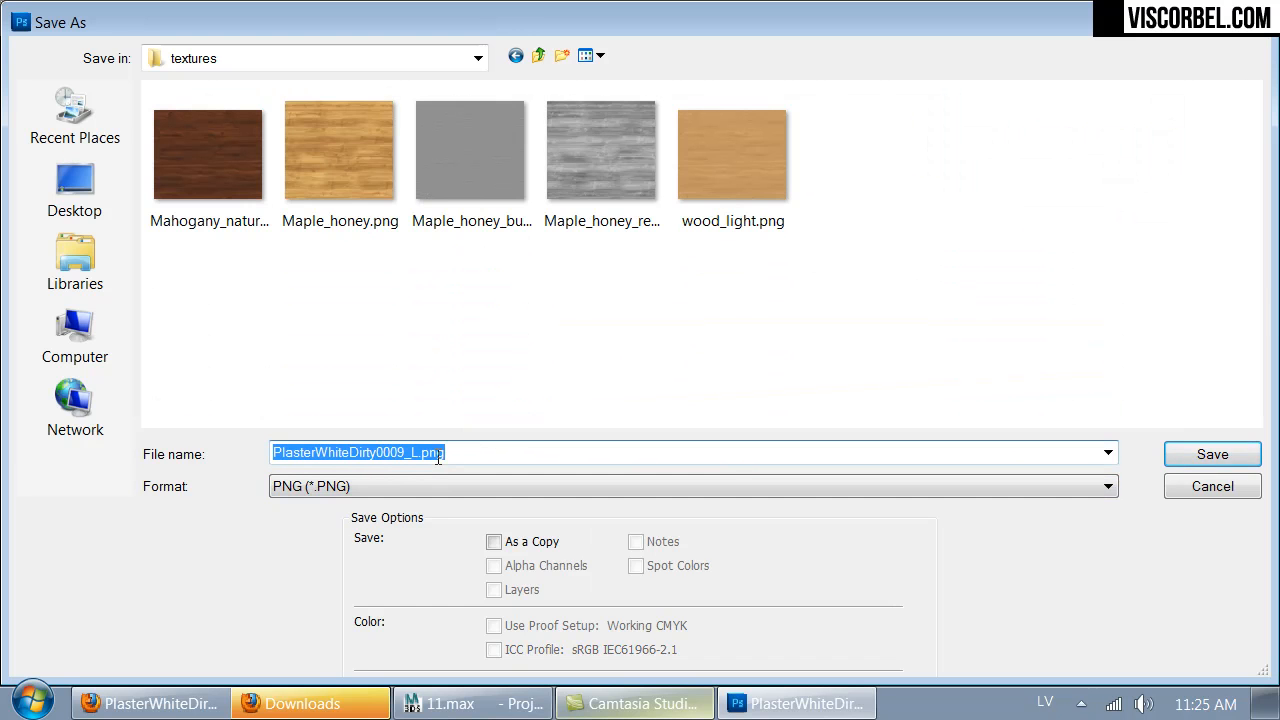
{"action": "type", "text": "dirt_"}
{"action": "key", "text": "Return"}
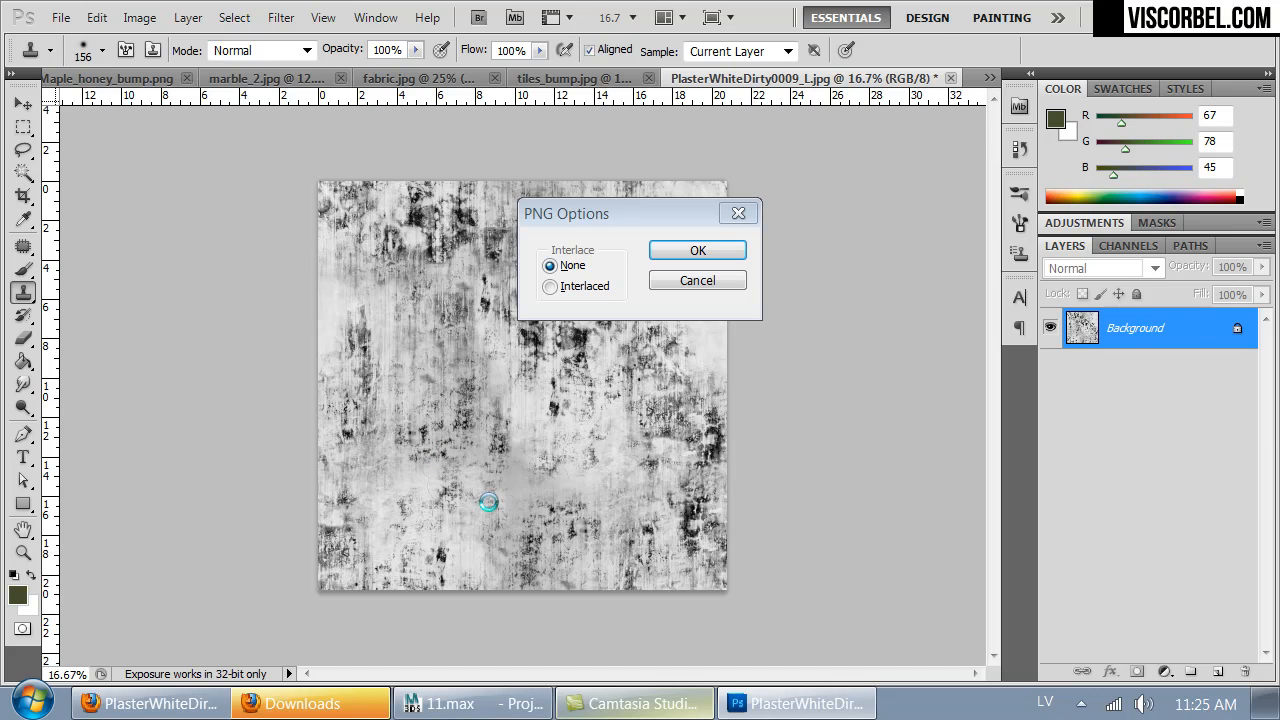
{"action": "key", "text": "Return"}
- In 3ds Max, assign a Mix map to the Old Brass VRayDirt's unoccluded color and copy the tan unoccluded color into Color #2
{"action": "left_click", "coordinate": [476, 706]}
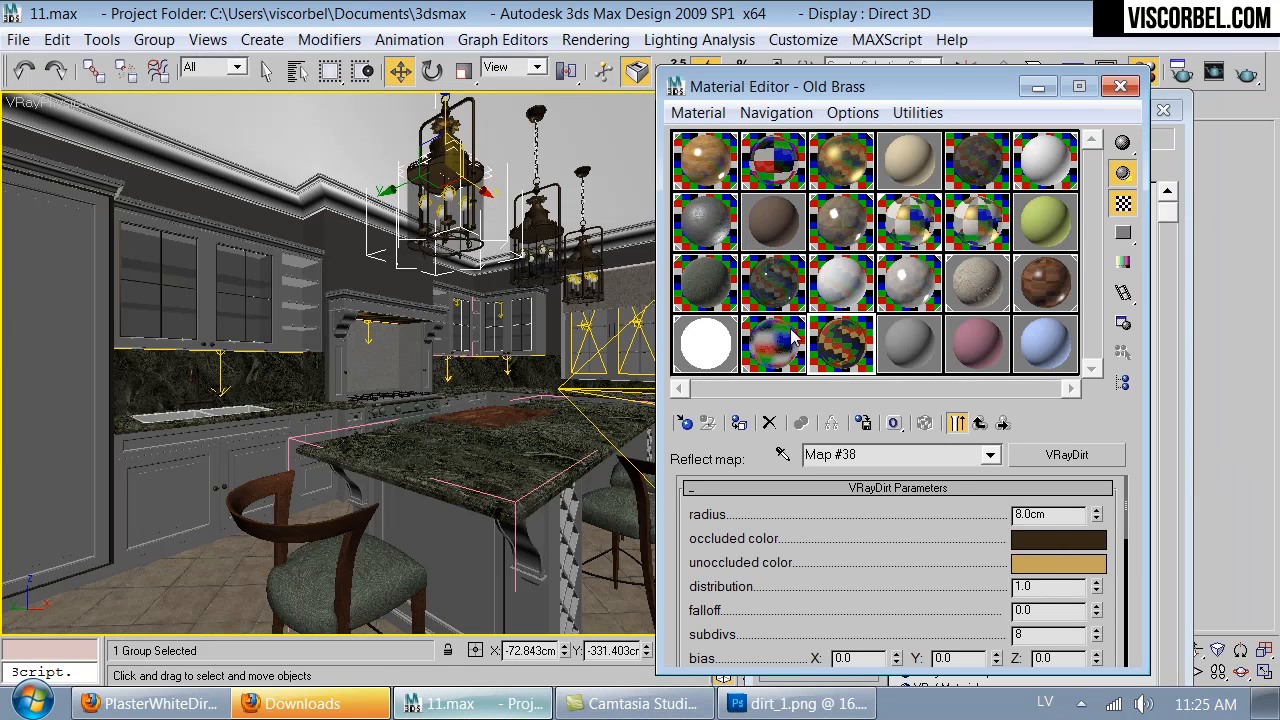
{"action": "scroll", "coordinate": [910, 586], "scroll_direction": "down", "scroll_amount": 5}
{"action": "scroll", "coordinate": [900, 570], "scroll_direction": "up", "scroll_amount": 4}
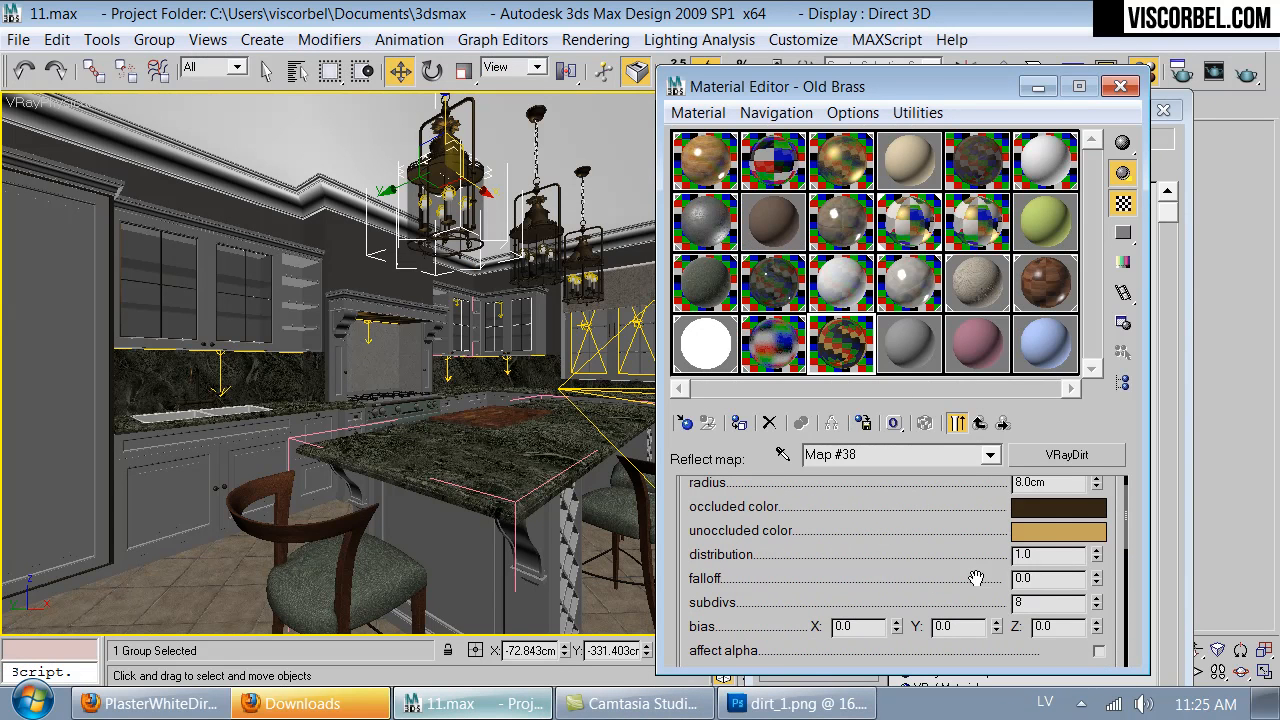
{"action": "right_click", "coordinate": [1055, 543]}
{"action": "left_click", "coordinate": [1100, 541]}
{"action": "scroll", "coordinate": [940, 570], "scroll_direction": "down", "scroll_amount": 5}
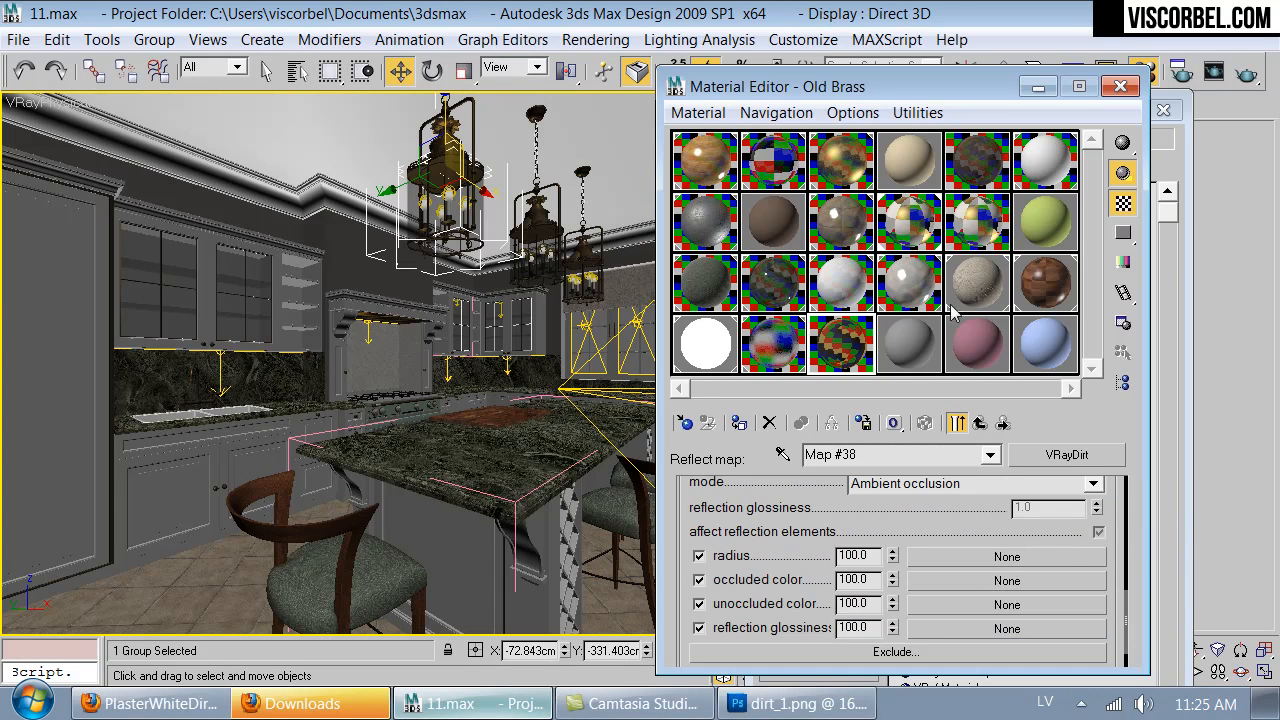
{"action": "left_click", "coordinate": [954, 564]}
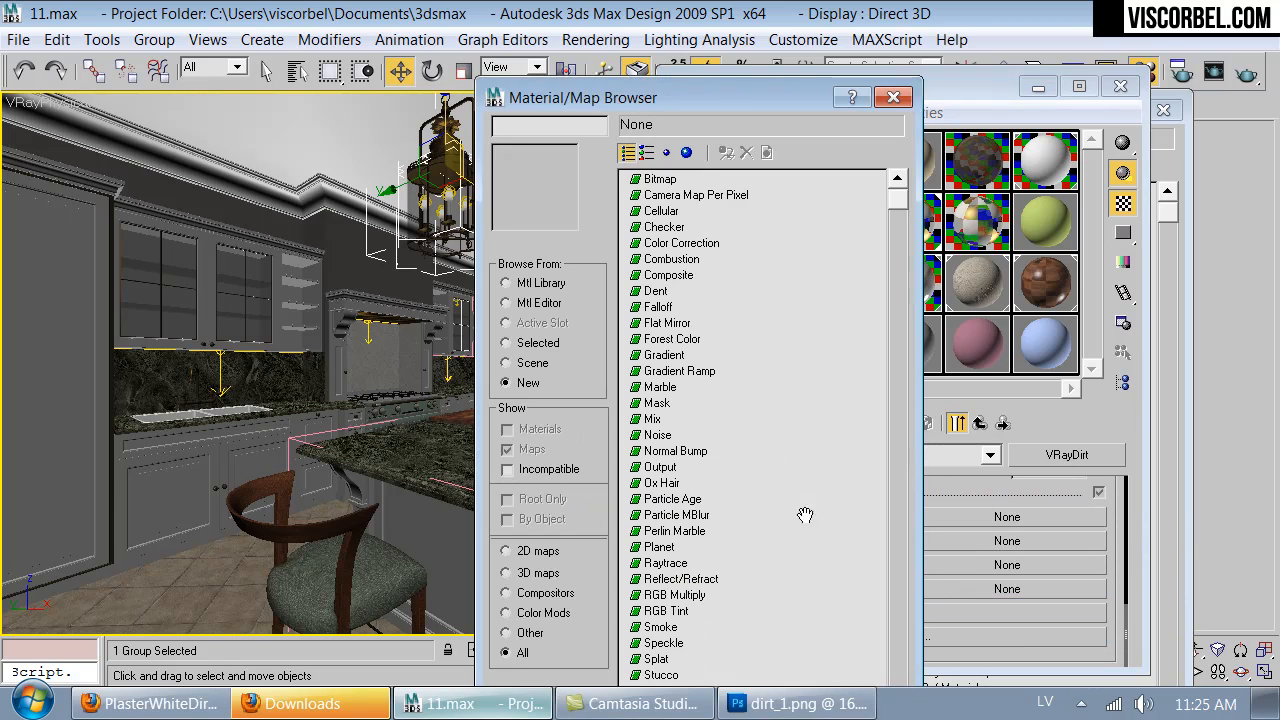
{"action": "double_click", "coordinate": [650, 419]}
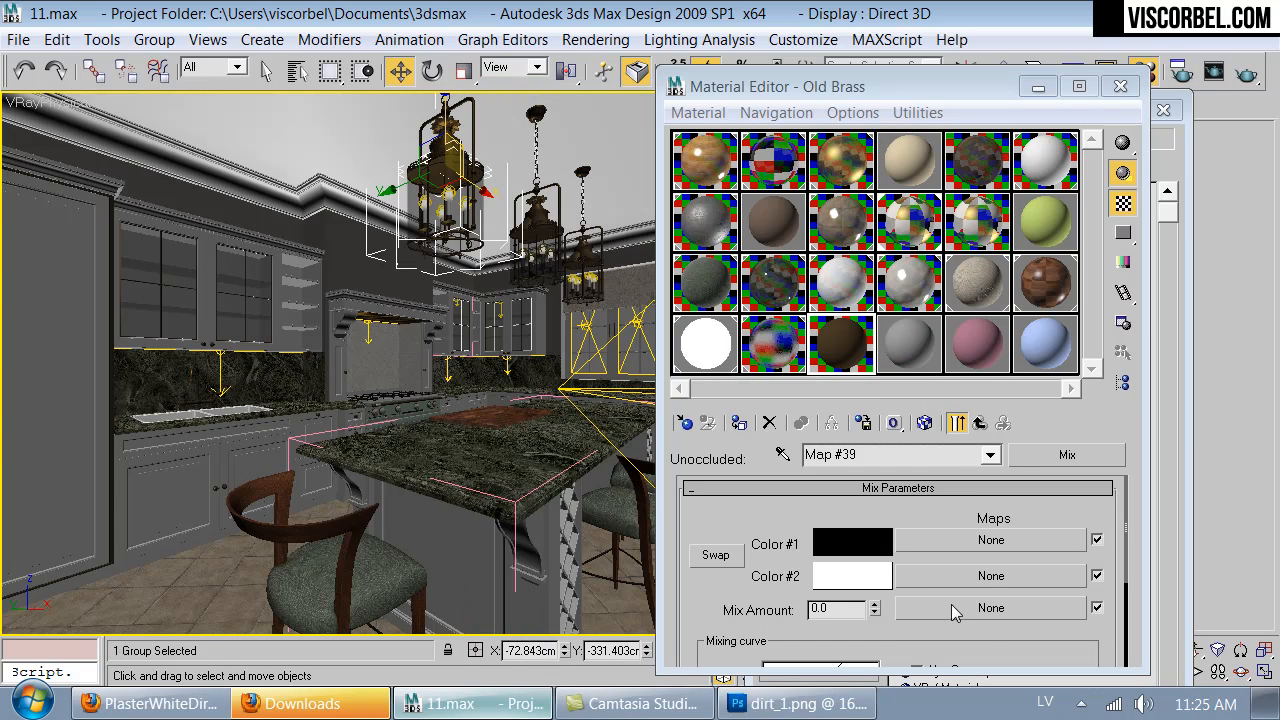
{"action": "right_click", "coordinate": [820, 568]}
{"action": "left_click", "coordinate": [915, 618]}
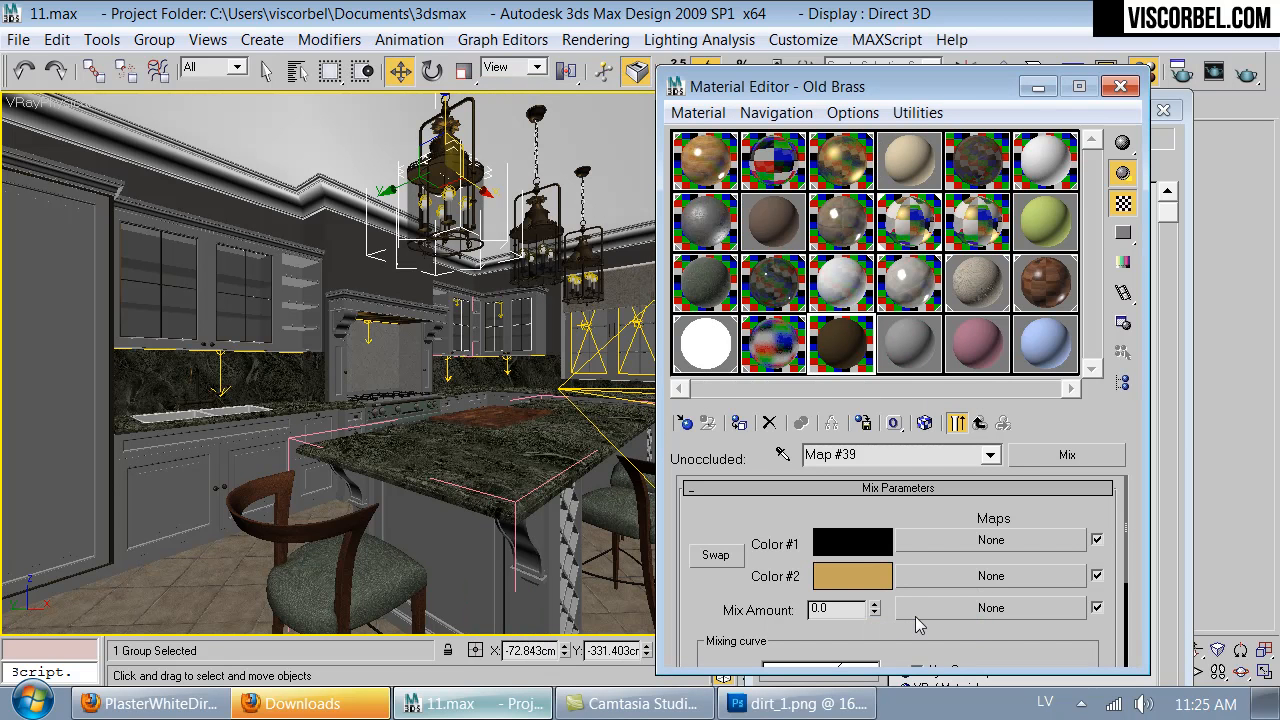
- Load dirt_1.png from the Kitchen textures folder as the Mix Amount bitmap and inspect the enlarged Old Brass sample
{"action": "left_click", "coordinate": [919, 613]}
{"action": "double_click", "coordinate": [645, 180]}
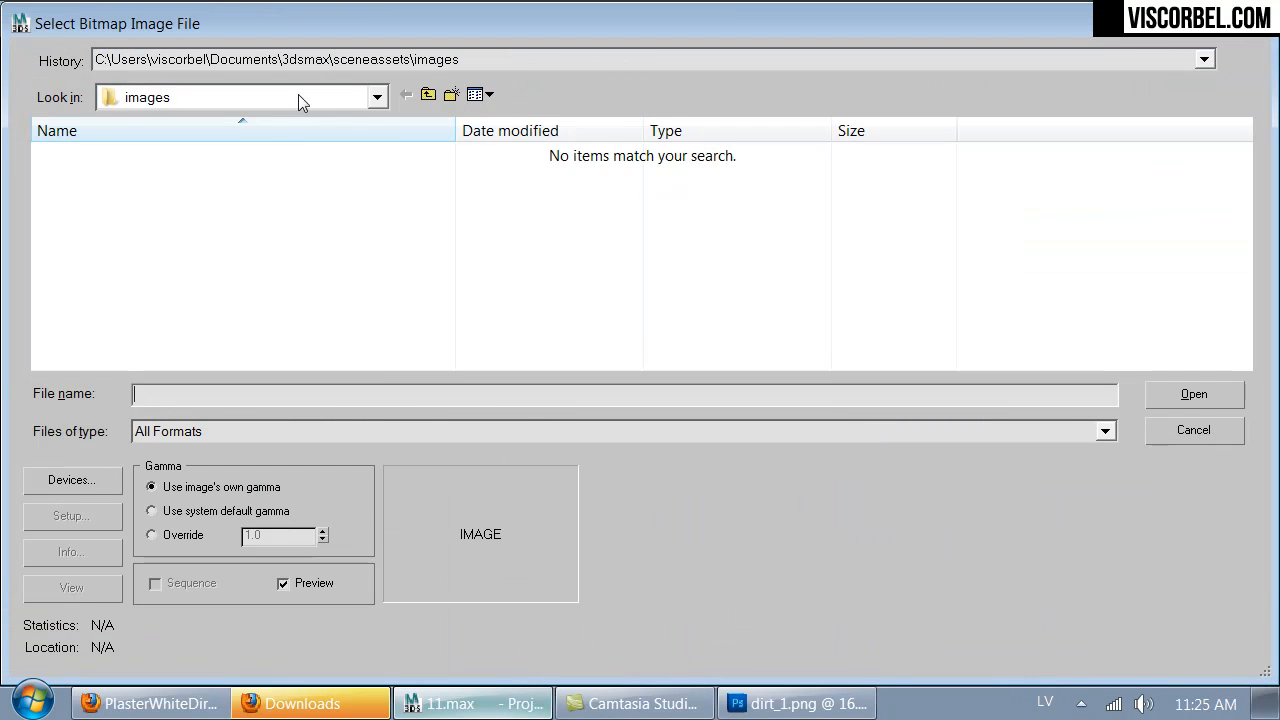
{"action": "left_click", "coordinate": [298, 94]}
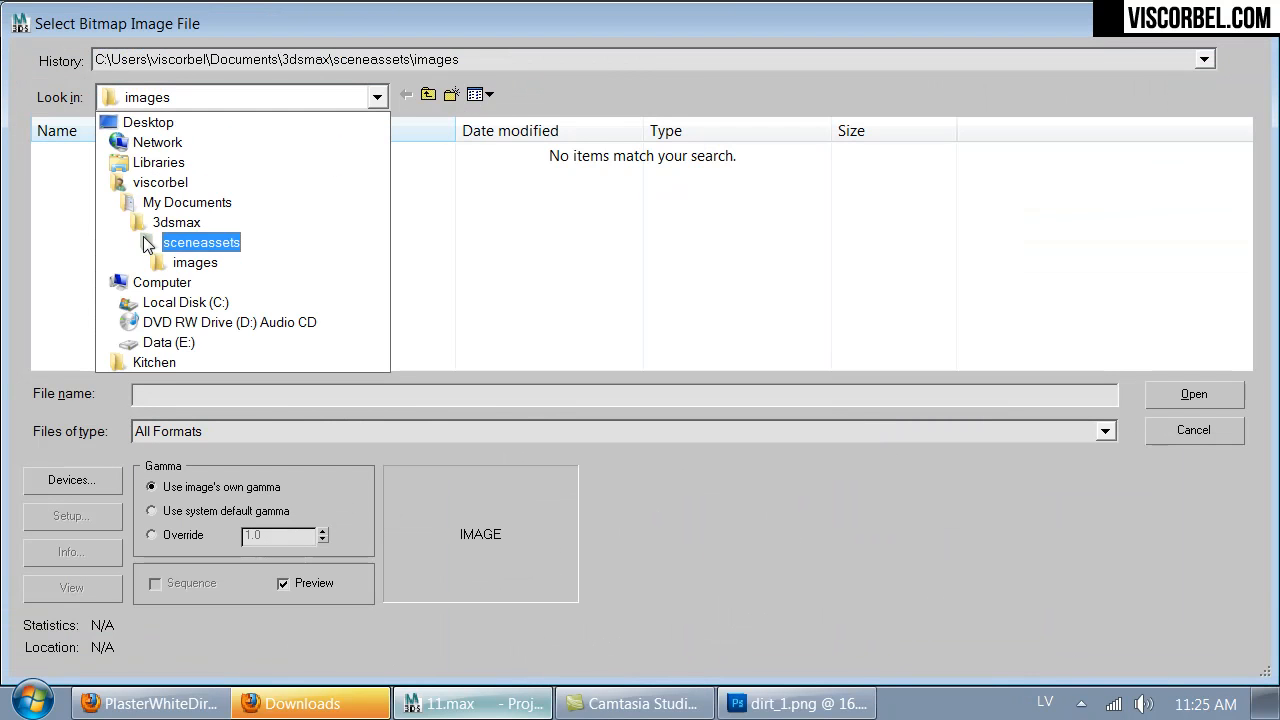
{"action": "left_click", "coordinate": [140, 362]}
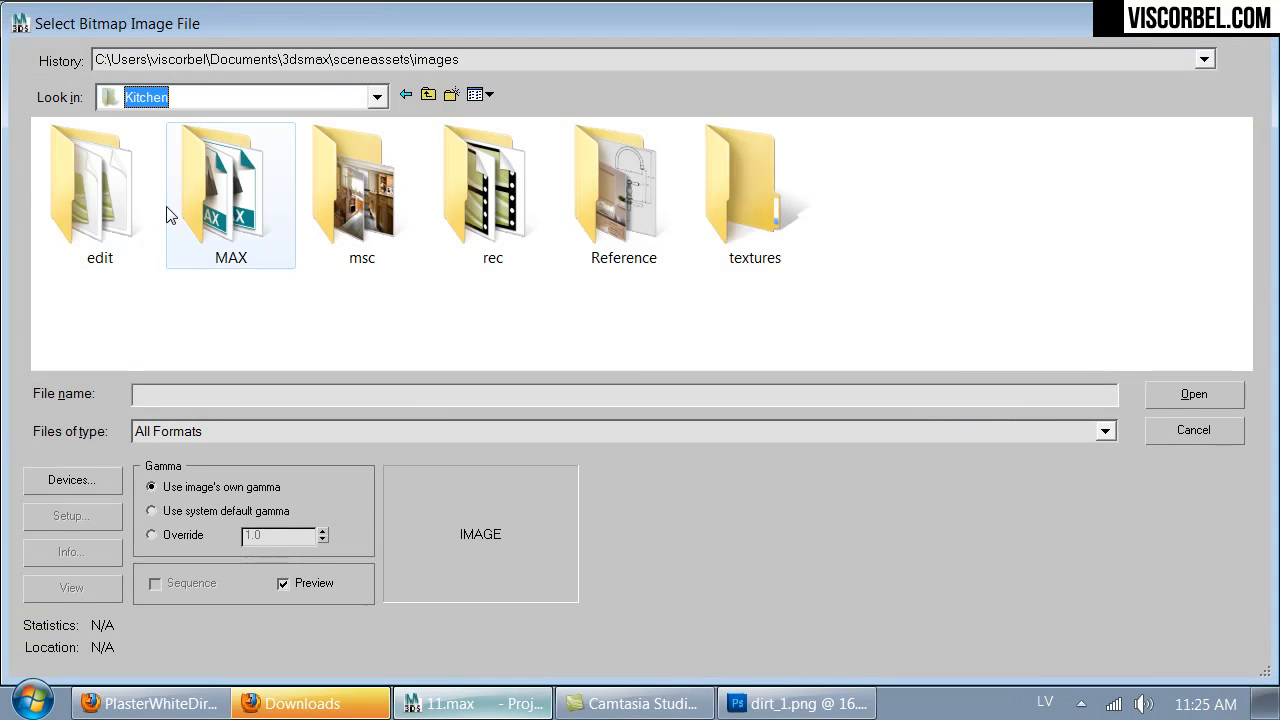
{"action": "double_click", "coordinate": [721, 199]}
{"action": "double_click", "coordinate": [1023, 171]}
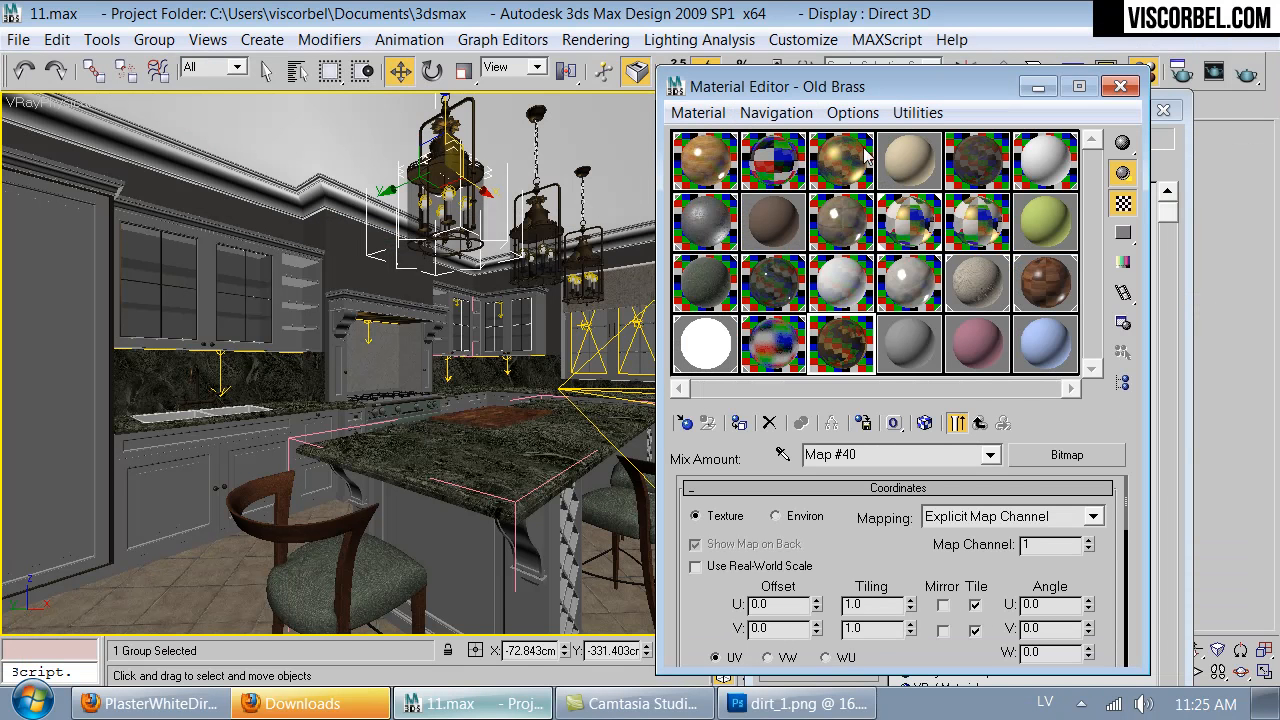
{"action": "double_click", "coordinate": [855, 352]}
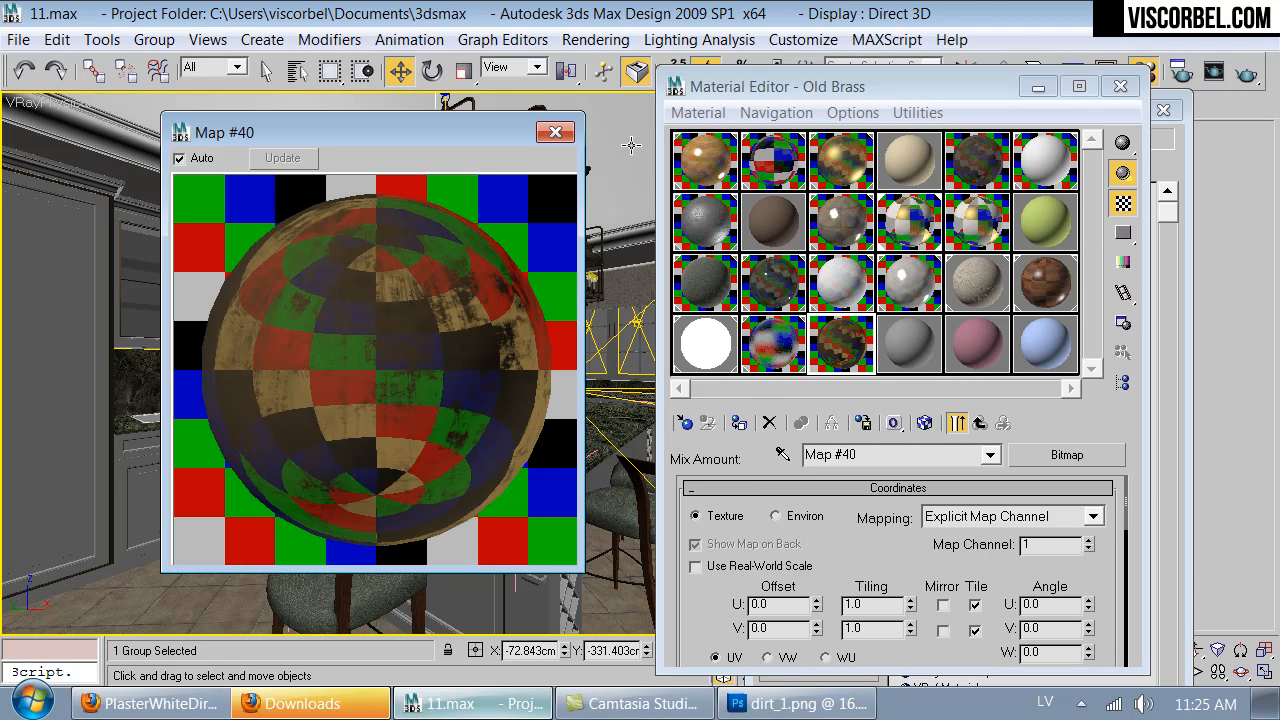
{"action": "left_click", "coordinate": [555, 129]}
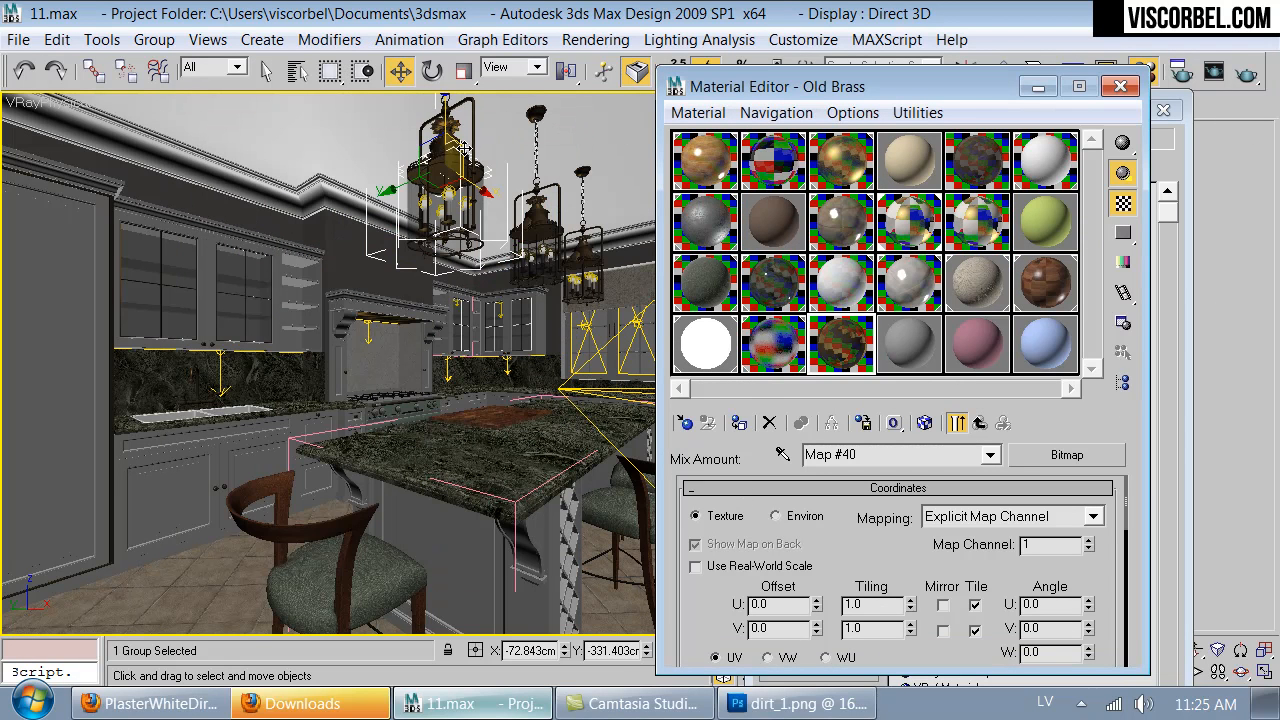
- Isolate the front lantern in a shaded perspective view, select its group, and clear the windows covering the modifier controls
{"action": "key", "text": "alt+q"}
{"action": "left_click", "coordinate": [543, 319]}
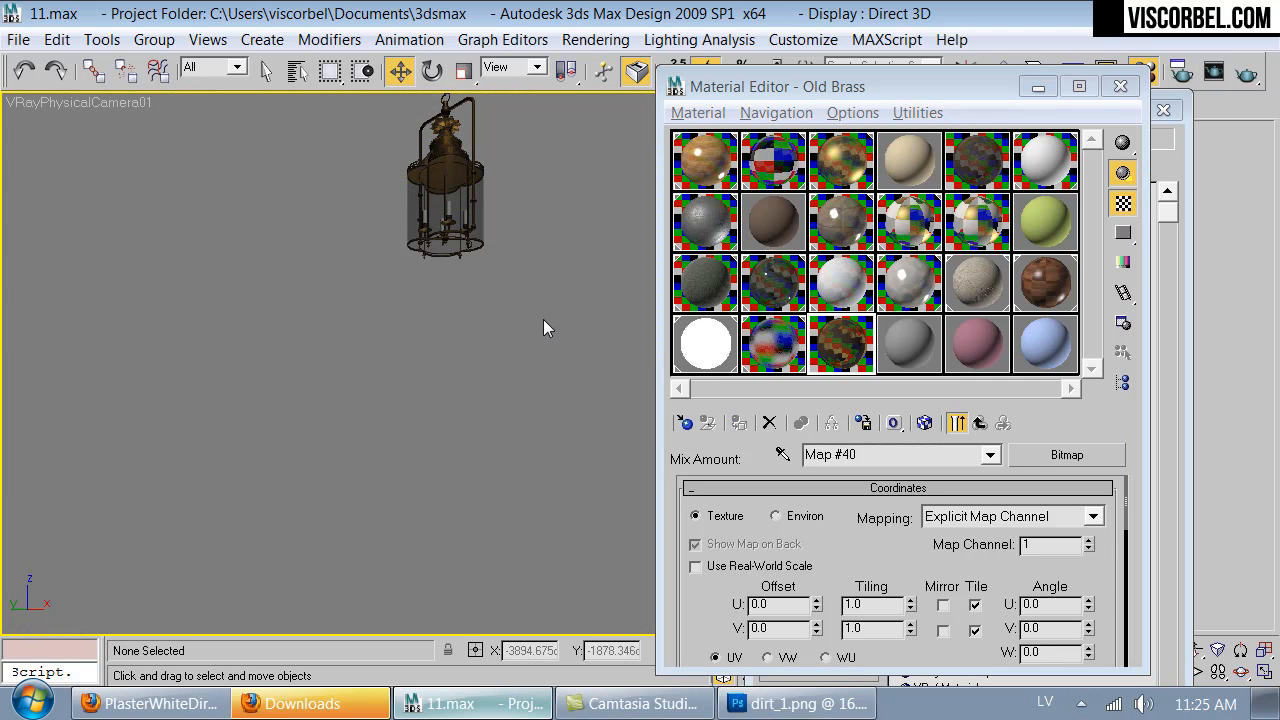
{"action": "scroll", "coordinate": [532, 310], "scroll_direction": "up", "scroll_amount": 5}
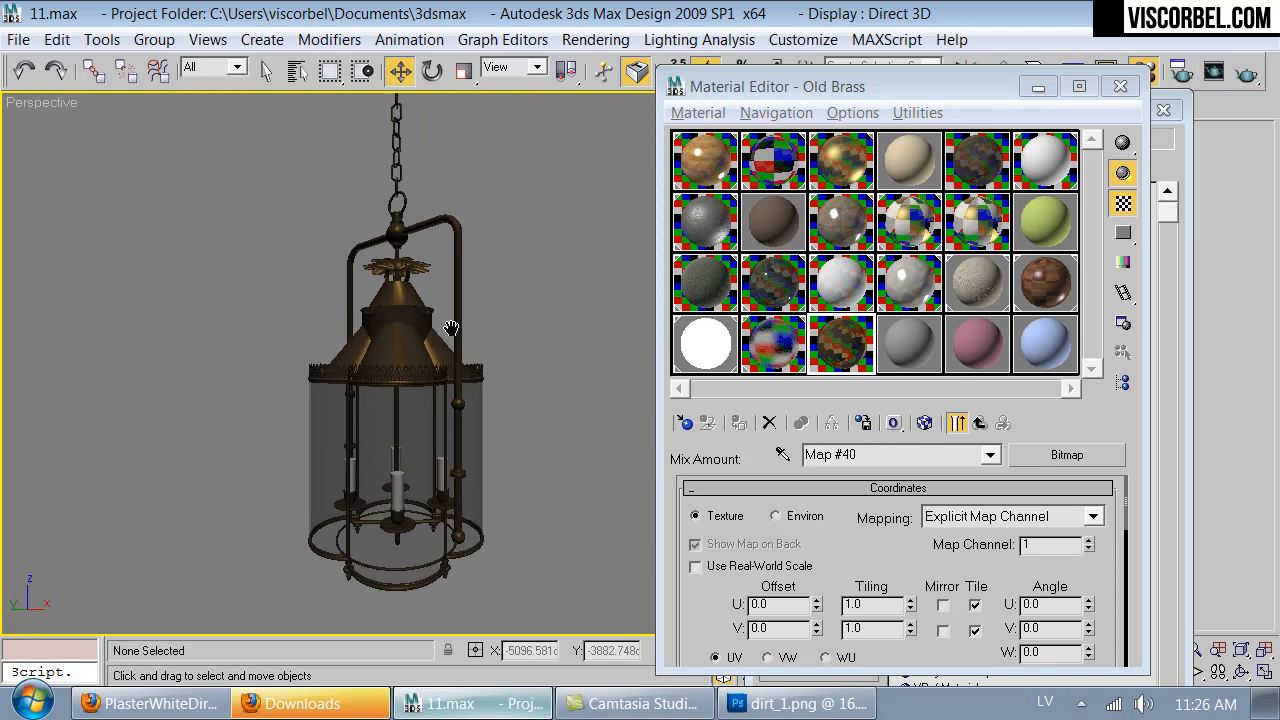
{"action": "key", "text": "F3"}
{"action": "left_click", "coordinate": [424, 328]}
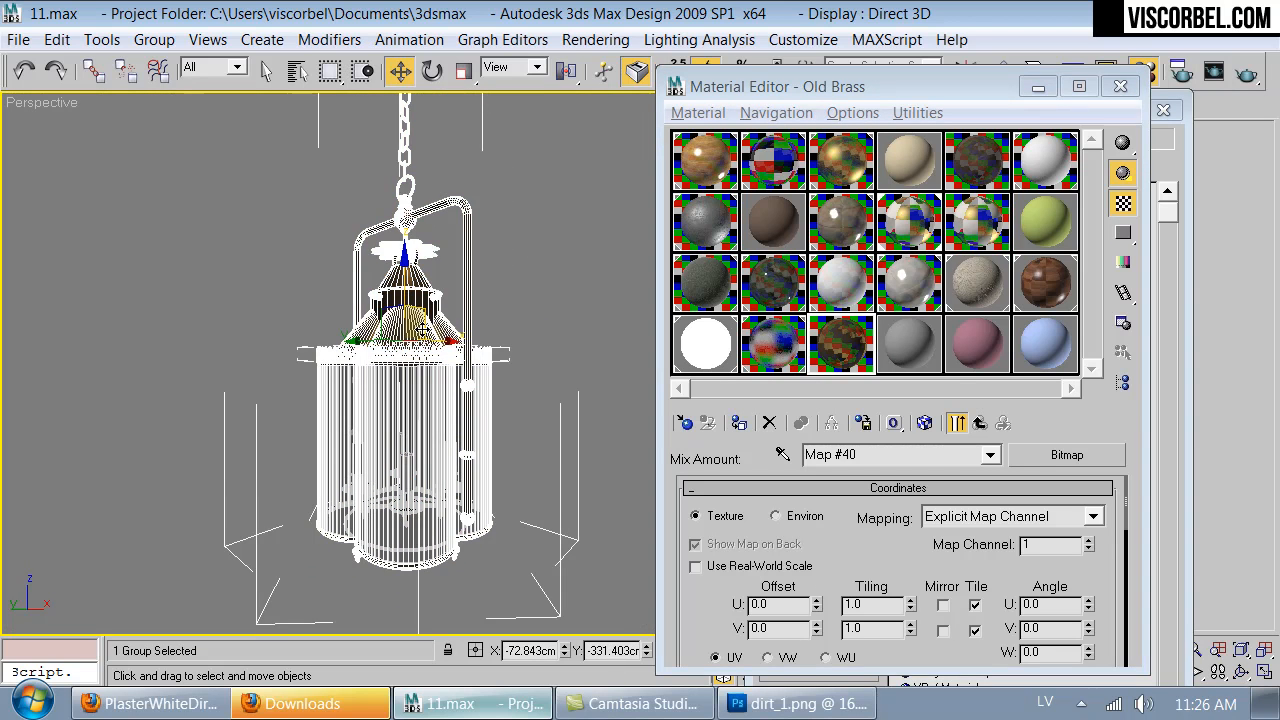
{"action": "key", "text": "F3"}
{"action": "mouse_move", "coordinate": [970, 86]}
{"action": "left_mouse_down"}
{"action": "mouse_move", "coordinate": [889, 159]}
{"action": "mouse_move", "coordinate": [743, 480]}
{"action": "left_mouse_up"}
{"action": "left_click", "coordinate": [1163, 111]}
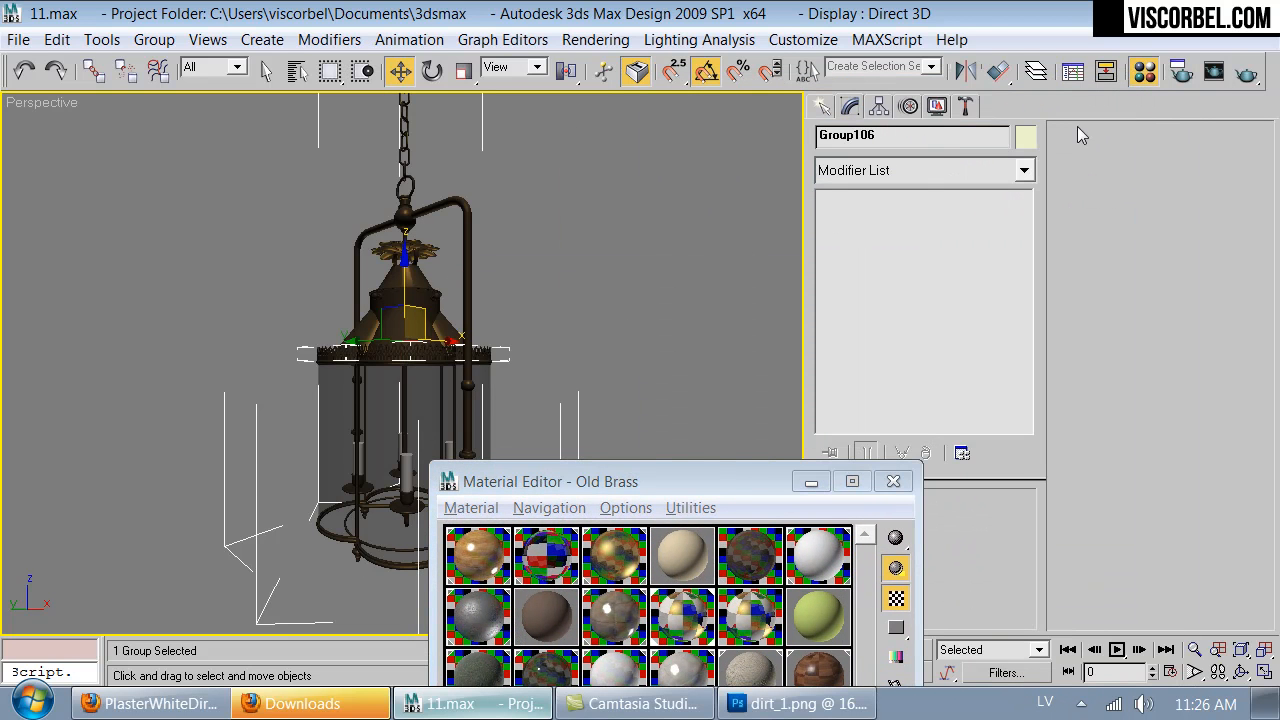
- Add a UVW Map modifier to the selected lantern group with capped cylindrical mapping
{"action": "left_click", "coordinate": [943, 170]}
{"action": "scroll", "coordinate": [926, 99], "scroll_direction": "down", "scroll_amount": 2}
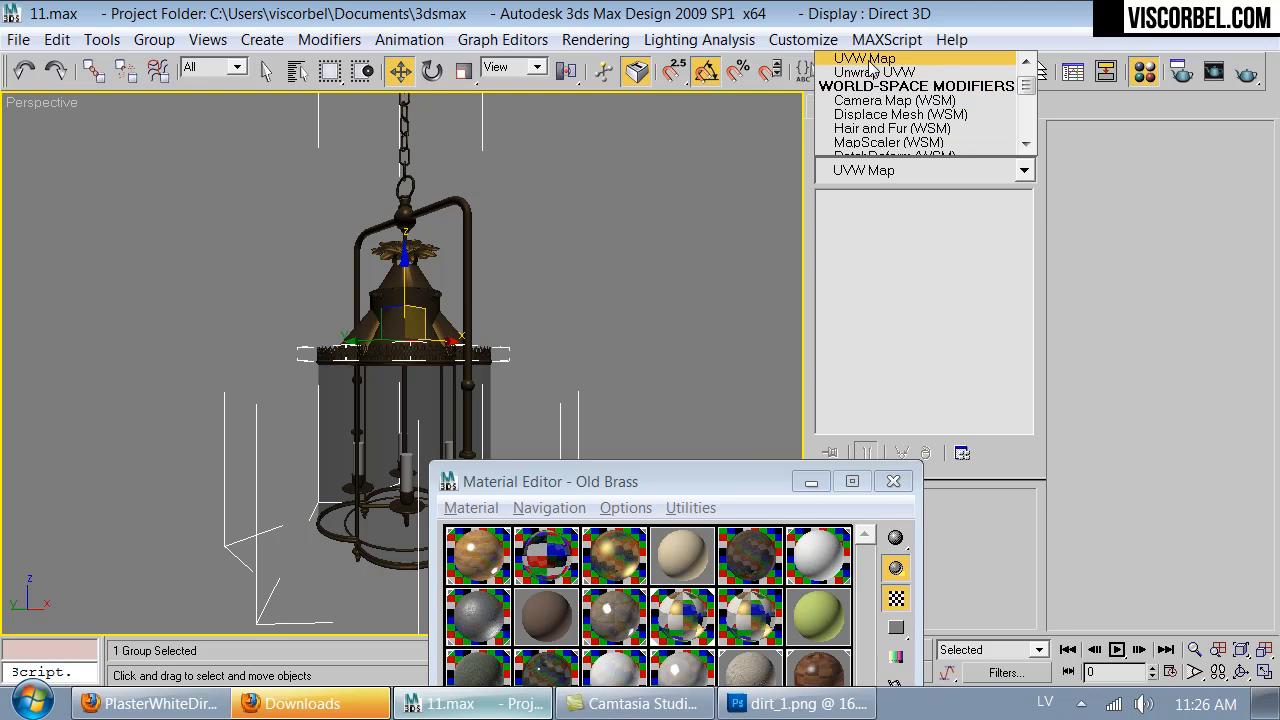
{"action": "left_click", "coordinate": [869, 60]}
{"action": "double_click", "coordinate": [734, 484]}
{"action": "scroll", "coordinate": [845, 583], "scroll_direction": "down", "scroll_amount": 2}
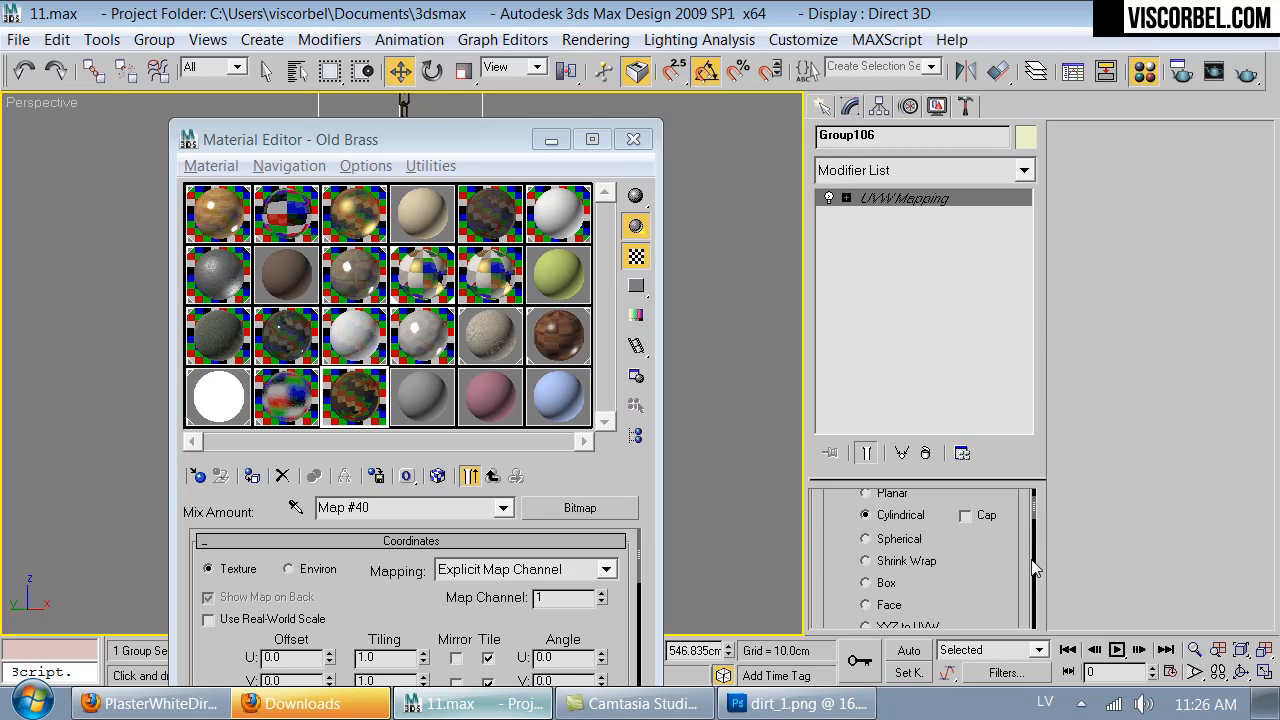
{"action": "scroll", "coordinate": [1027, 566], "scroll_direction": "down", "scroll_amount": 2}
{"action": "scroll", "coordinate": [1027, 566], "scroll_direction": "up", "scroll_amount": 4}
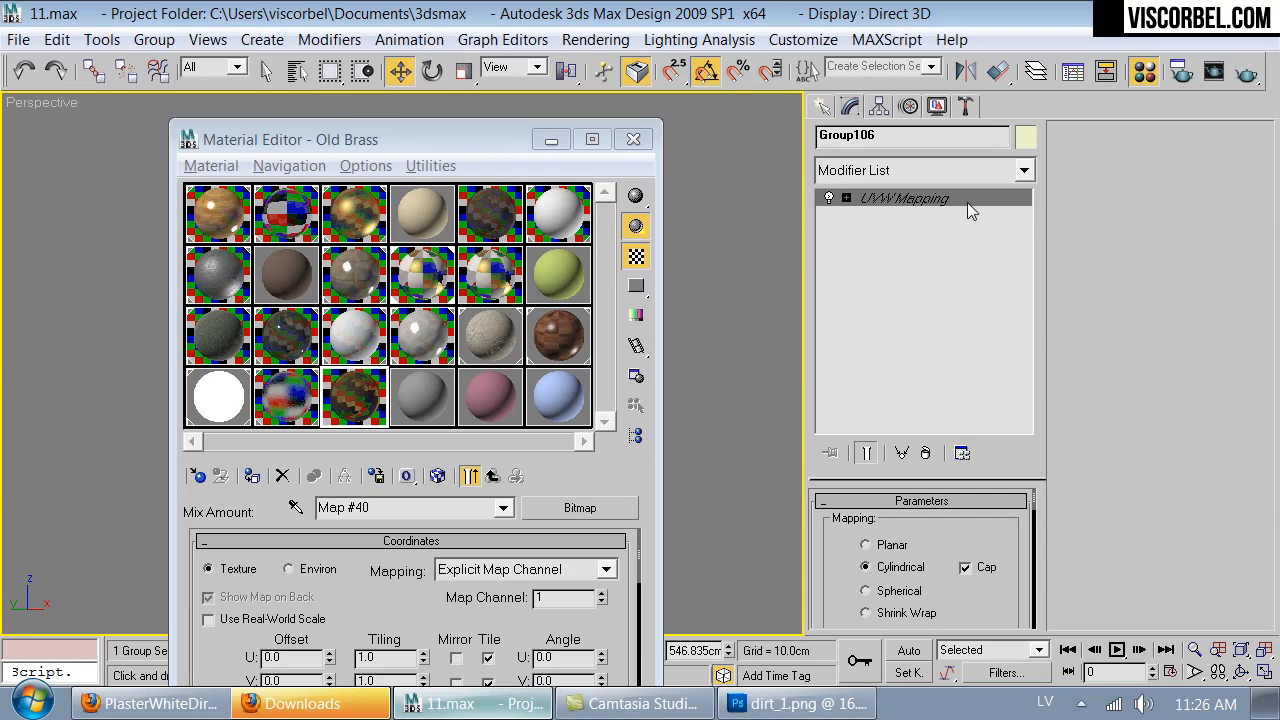
{"action": "left_click_drag", "start_coordinate": [485, 142], "coordinate": [559, 57]}
{"action": "left_click_drag", "start_coordinate": [1006, 621], "coordinate": [987, 414]}
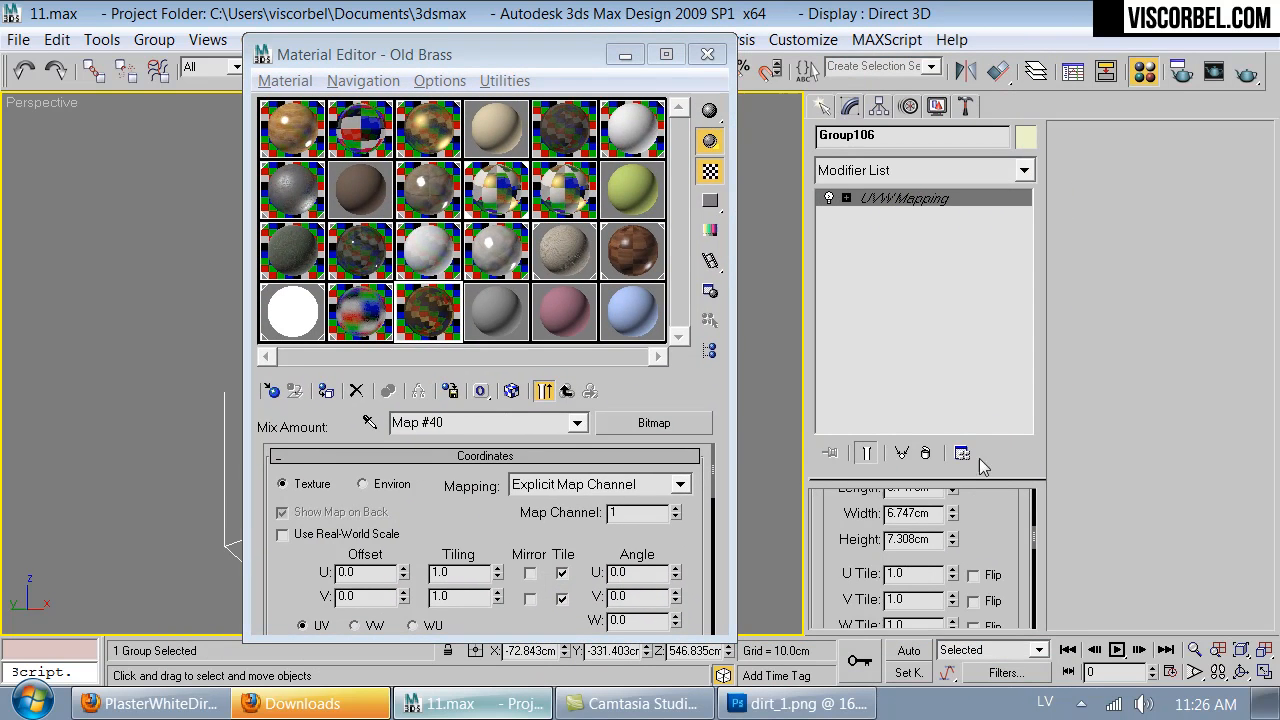
- Set the UVW mapping's length, width and height to 50 cm and deselect the lantern
{"action": "double_click", "coordinate": [934, 518]}
{"action": "type", "text": "50"}
{"action": "key", "text": "Tab"}
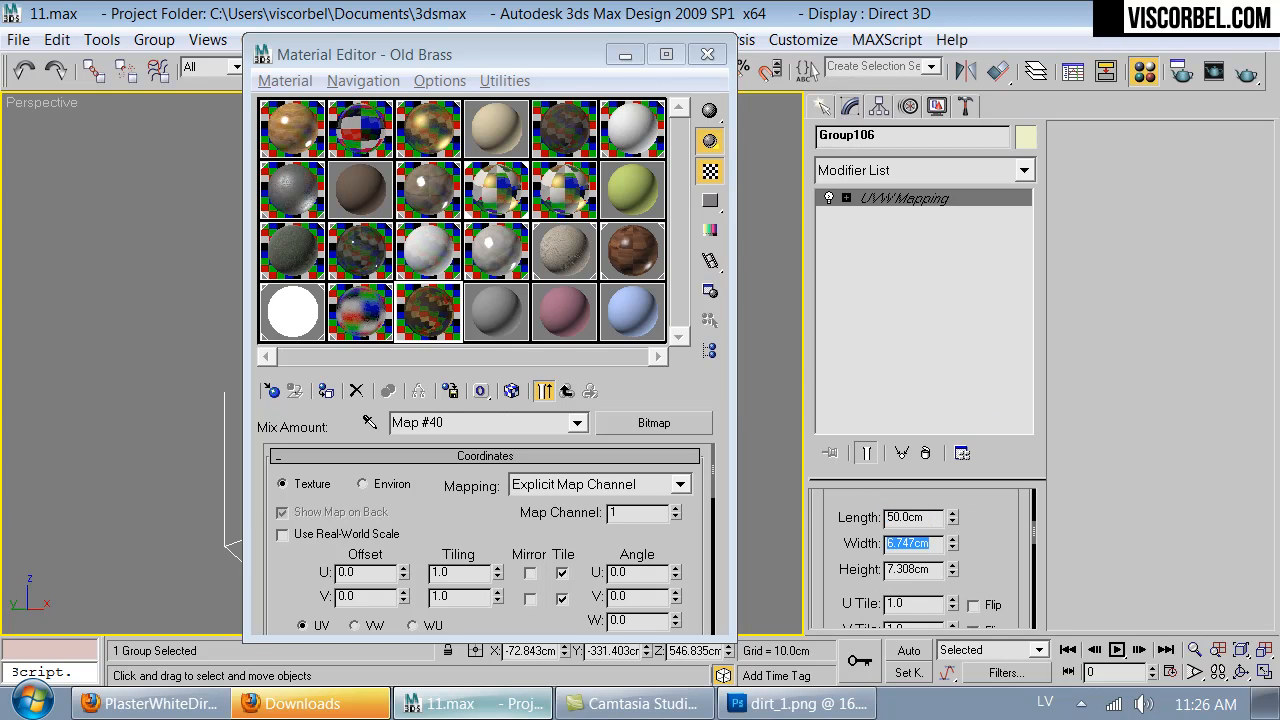
{"action": "type", "text": "50"}
{"action": "key", "text": "Tab"}
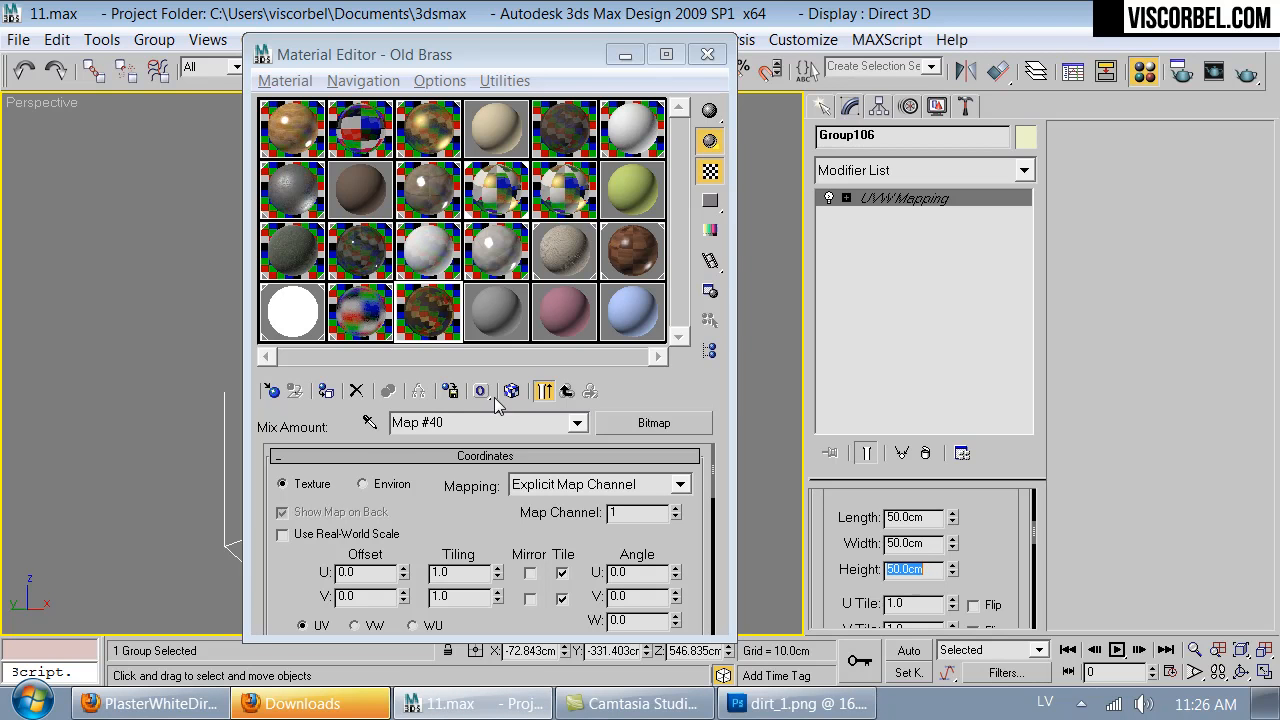
{"action": "left_click", "coordinate": [758, 329]}
- Load the Lantern Multi/Sub-Object material and replace its Brass sub-material with Old Brass
{"action": "left_click_drag", "start_coordinate": [562, 61], "coordinate": [925, 113]}
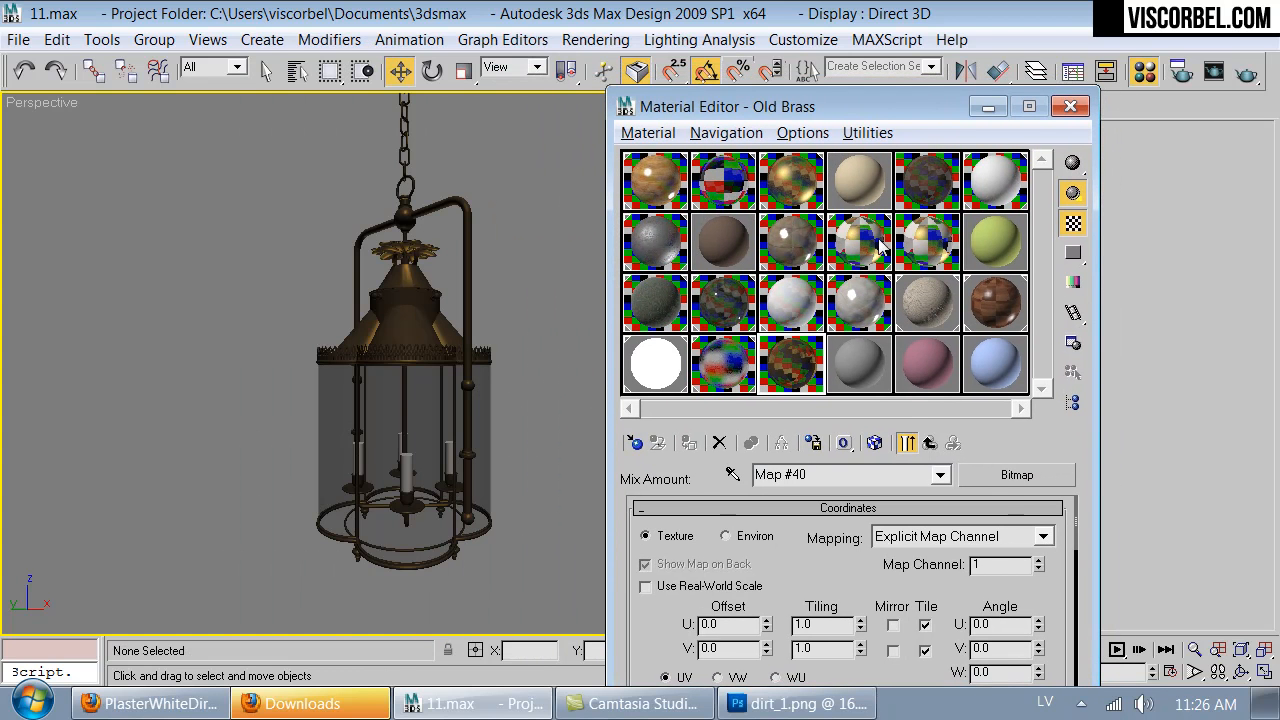
{"action": "left_click", "coordinate": [880, 245]}
{"action": "left_click", "coordinate": [733, 474]}
{"action": "left_click", "coordinate": [390, 322]}
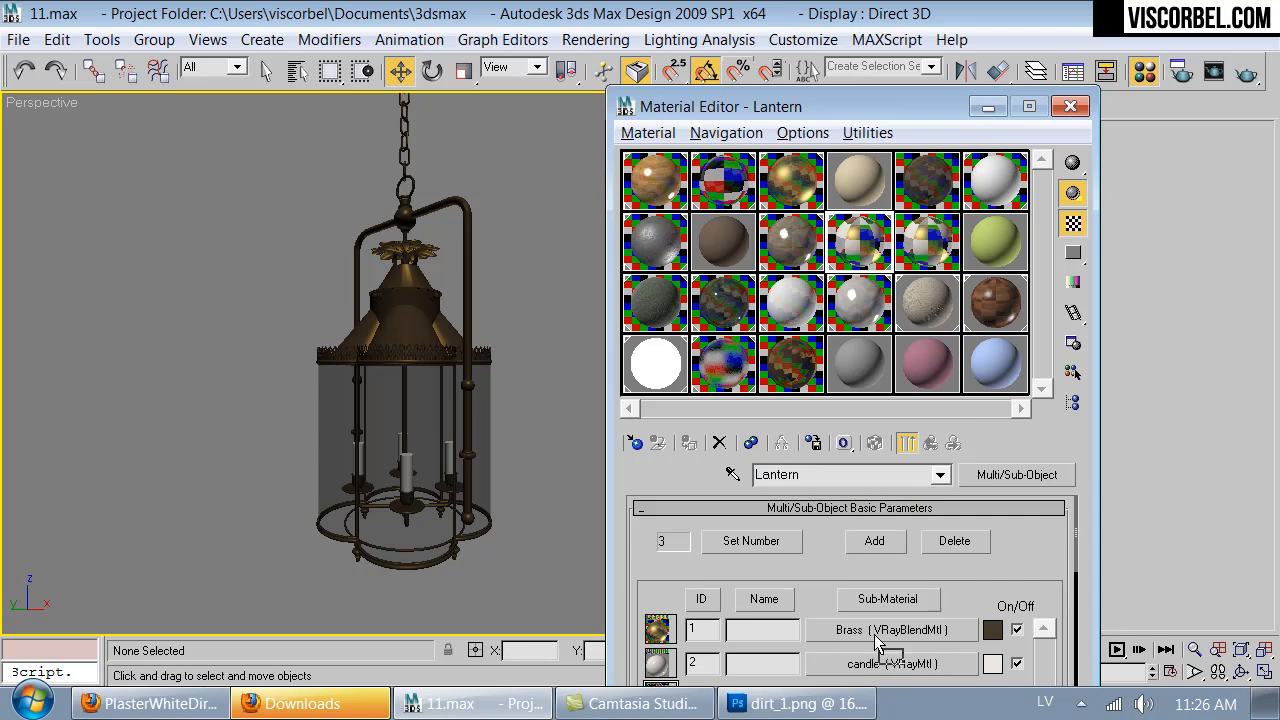
{"action": "left_click_drag", "start_coordinate": [882, 643], "coordinate": [874, 629]}
{"action": "left_click", "coordinate": [793, 469]}
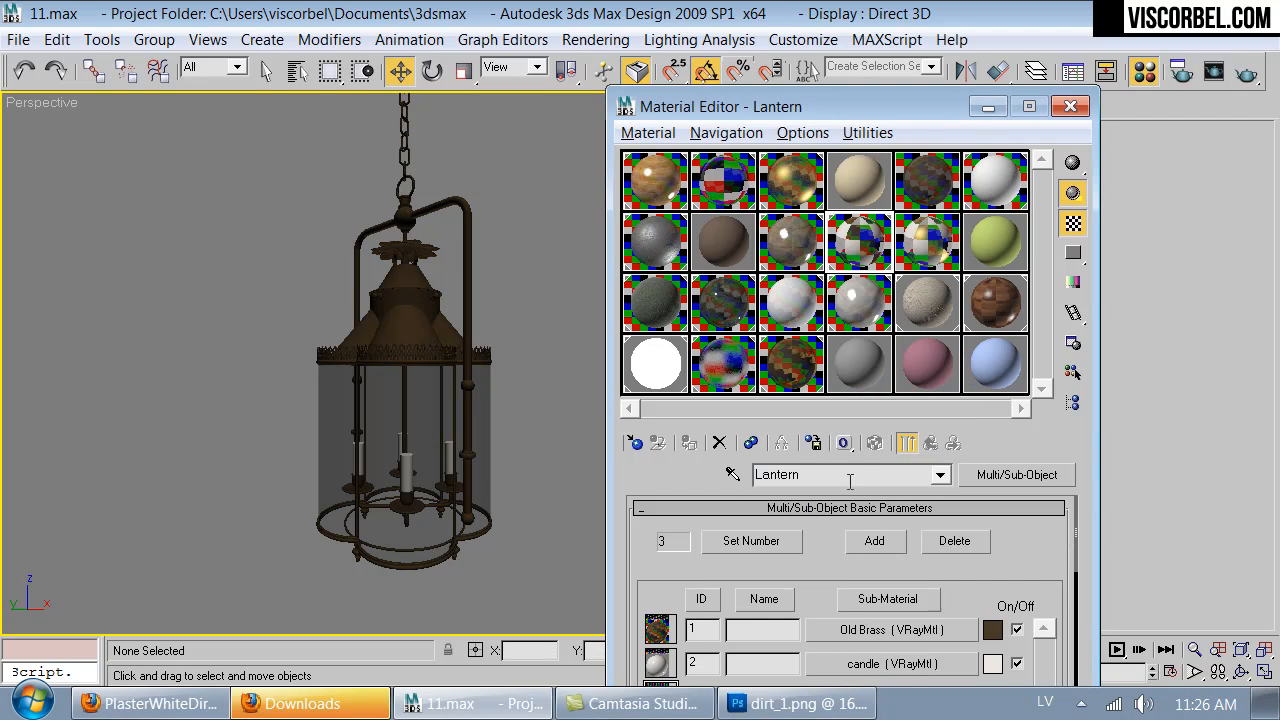
- Open the dirt_1.png Mix Amount bitmap inside the VRayDirt reflection map of the Lantern's Old Brass sub-material
{"action": "left_click", "coordinate": [852, 629]}
{"action": "scroll", "coordinate": [848, 553], "scroll_direction": "up", "scroll_amount": 1}
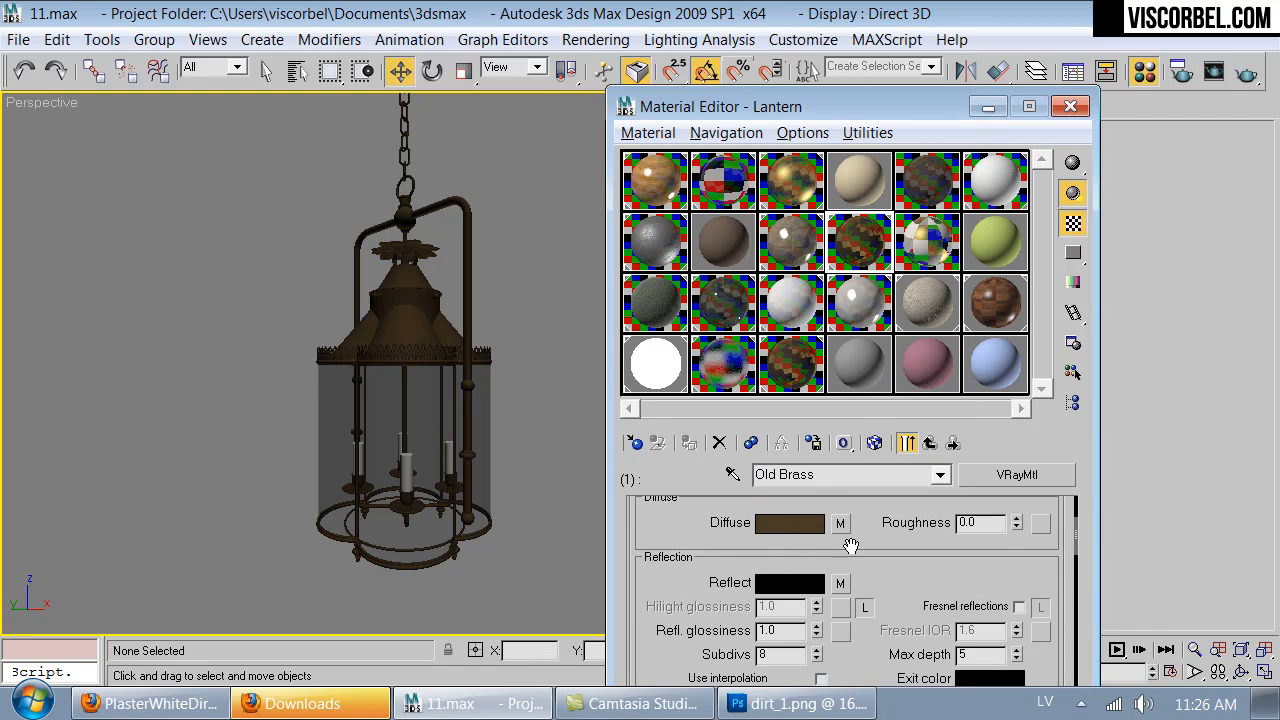
{"action": "left_click", "coordinate": [842, 530]}
{"action": "scroll", "coordinate": [880, 535], "scroll_direction": "down", "scroll_amount": 5}
{"action": "scroll", "coordinate": [903, 537], "scroll_direction": "up", "scroll_amount": 2}
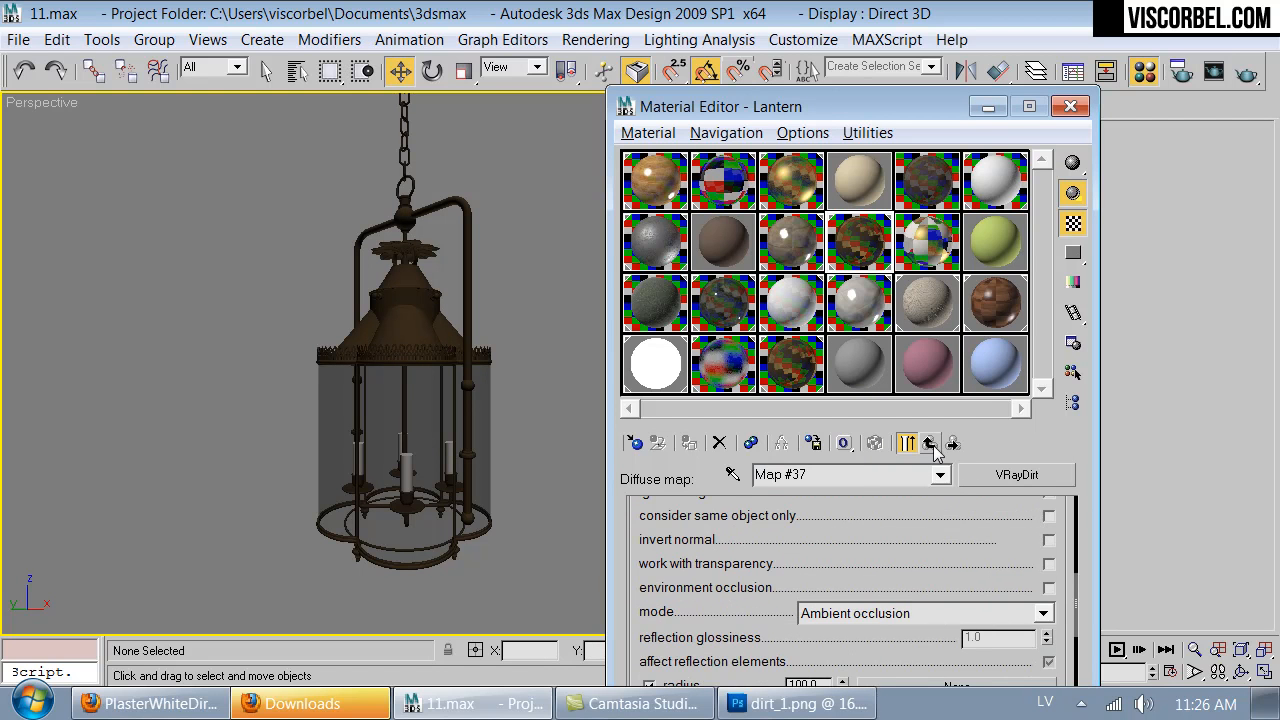
{"action": "left_click", "coordinate": [930, 442]}
{"action": "left_click", "coordinate": [840, 583]}
{"action": "scroll", "coordinate": [898, 578], "scroll_direction": "down", "scroll_amount": 5}
{"action": "left_click", "coordinate": [911, 588]}
{"action": "left_click", "coordinate": [971, 620]}
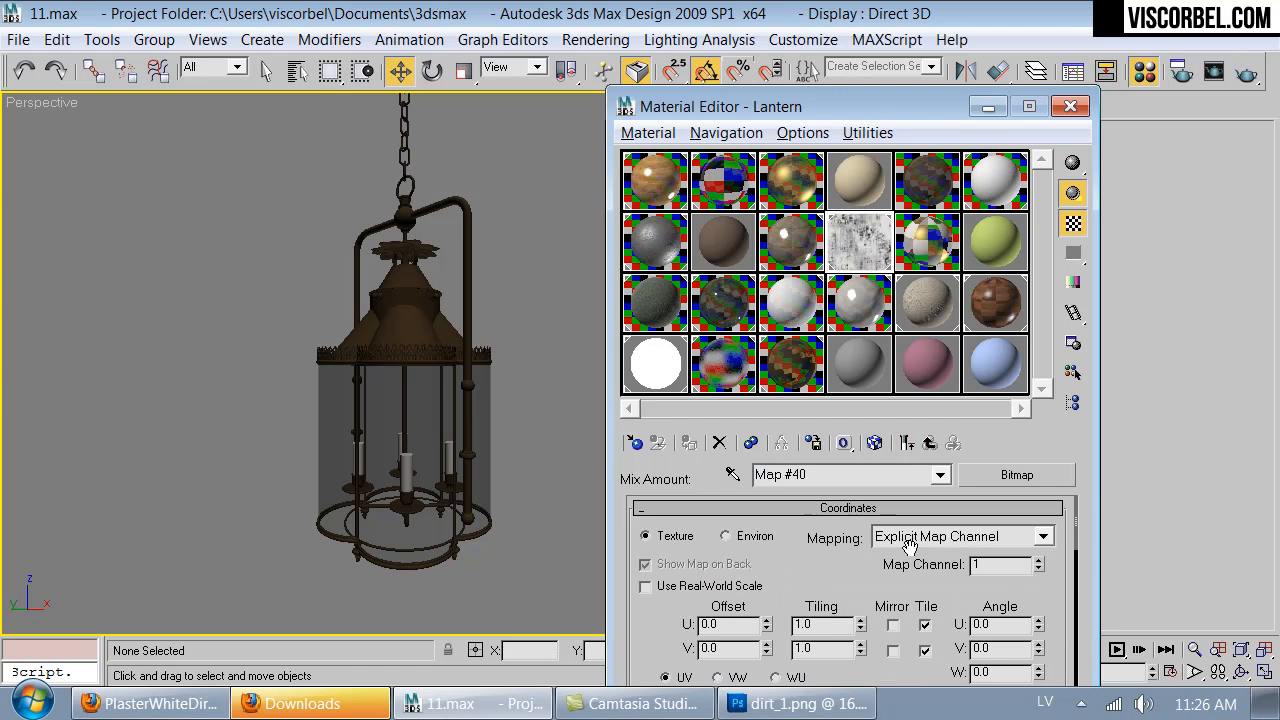
- Display the dirt_1.png map on the lantern in the viewport and examine its scale and placement up close
{"action": "left_click", "coordinate": [876, 443]}
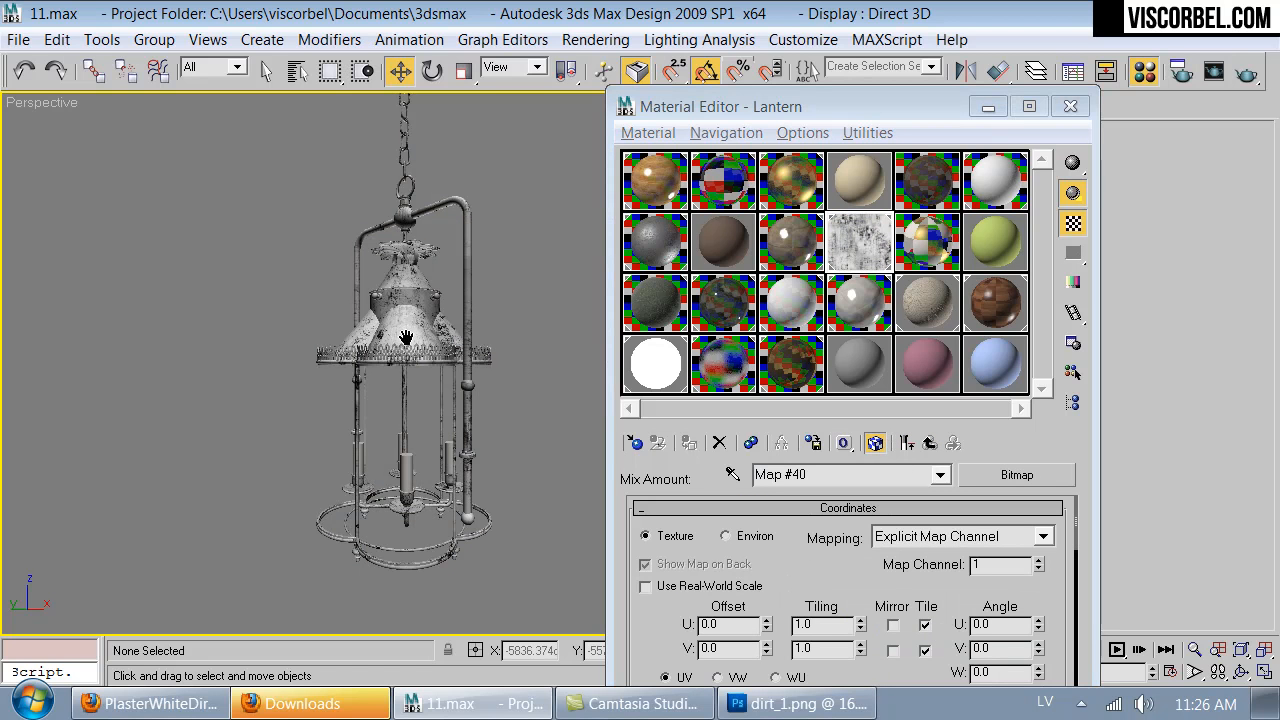
{"action": "scroll", "coordinate": [546, 407], "scroll_direction": "up", "scroll_amount": 3}
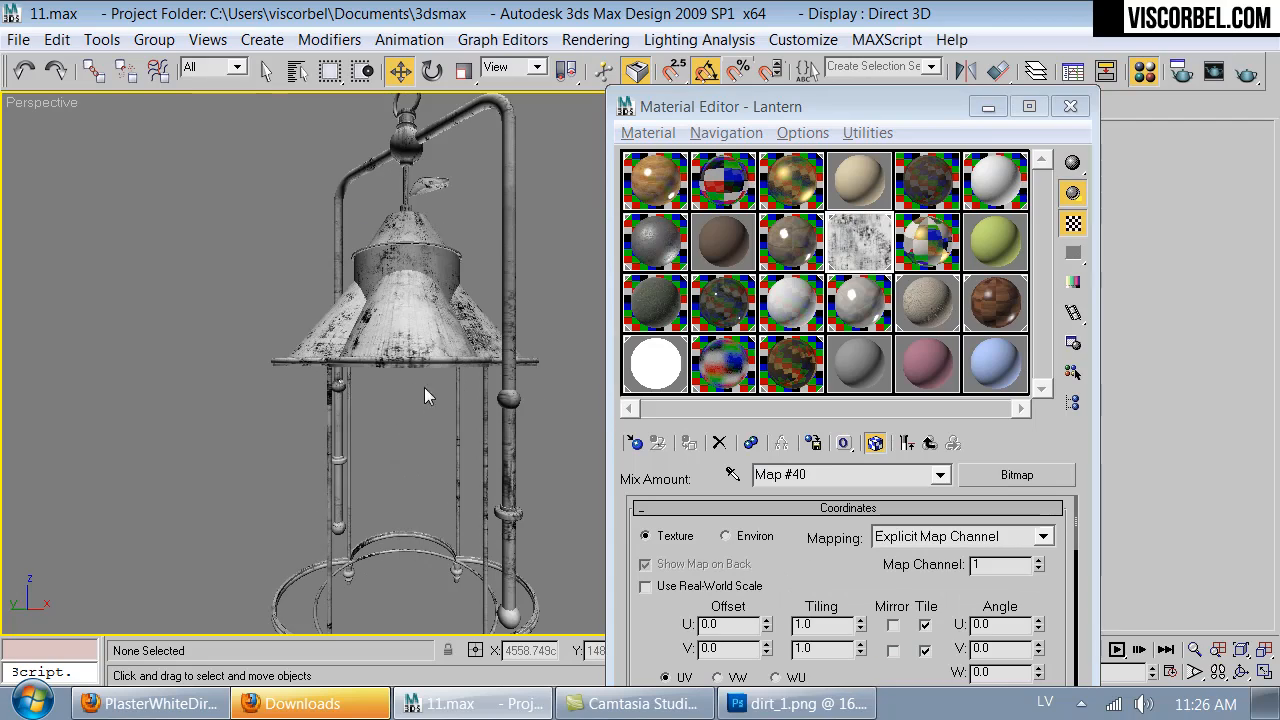
{"action": "middle_click_drag", "start_coordinate": [390, 335], "coordinate": [481, 567], "text": "alt"}
{"action": "scroll", "coordinate": [531, 332], "scroll_direction": "down", "scroll_amount": 3}
{"action": "scroll", "coordinate": [482, 540], "scroll_direction": "up", "scroll_amount": 6}
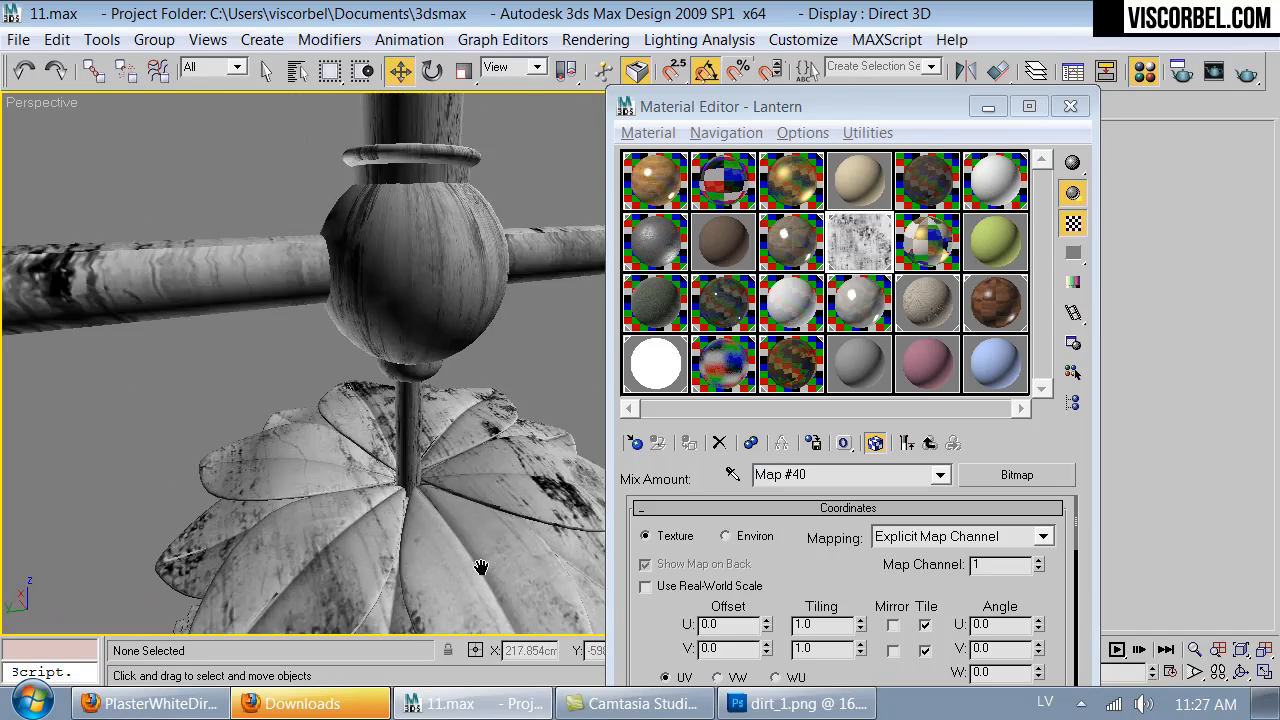
{"action": "scroll", "coordinate": [481, 567], "scroll_direction": "down", "scroll_amount": 8}
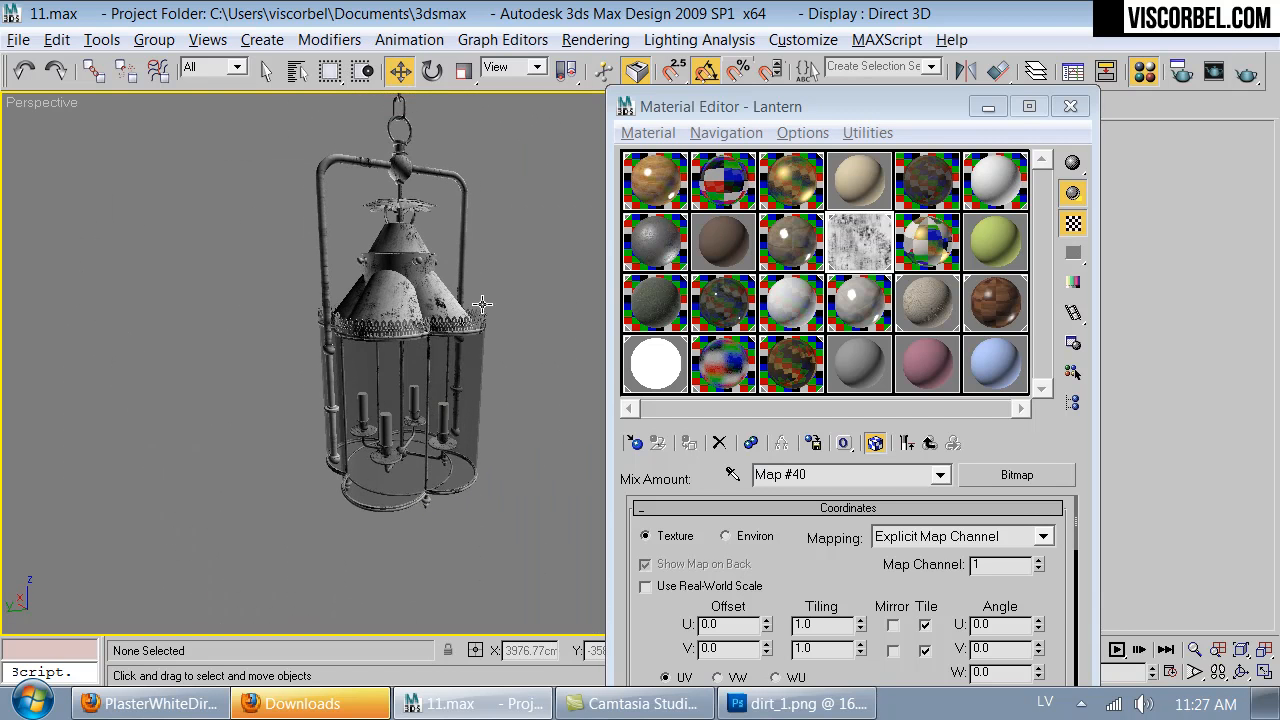
{"action": "scroll", "coordinate": [481, 284], "scroll_direction": "up", "scroll_amount": 3}
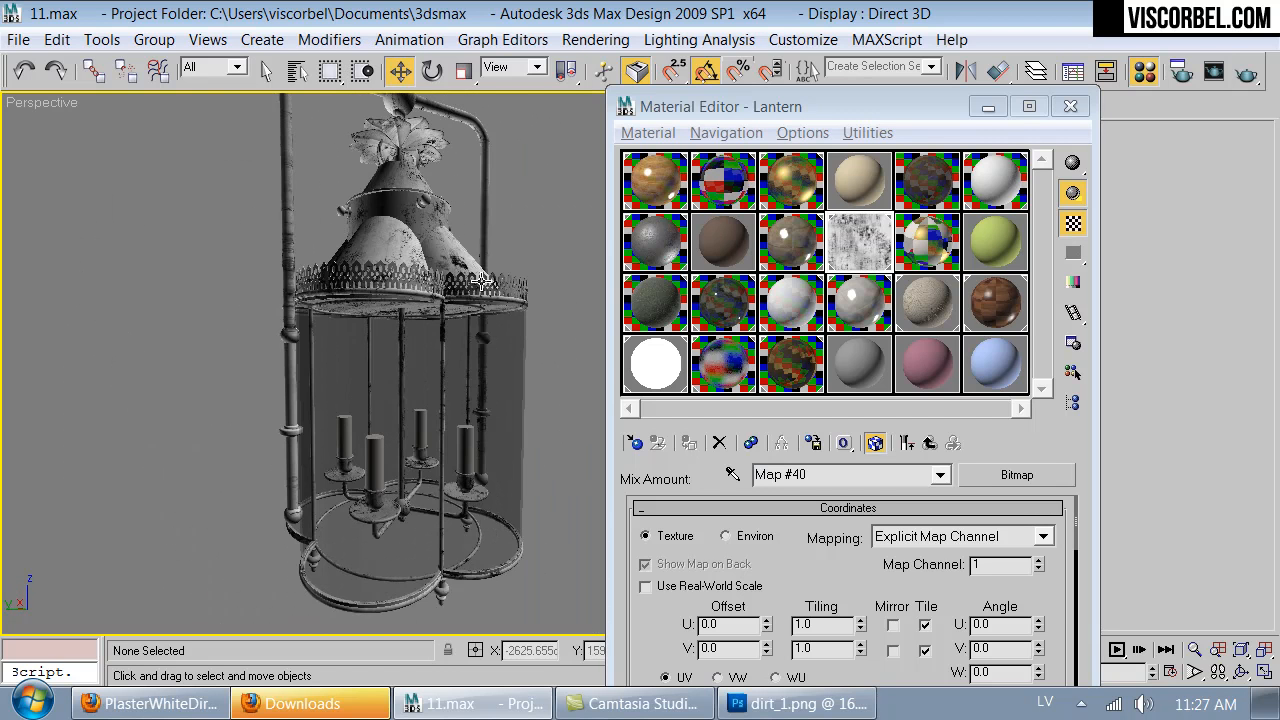
- Switch the viewport preview to the Mix map and copy the VRayDirt's dark brown color into the Mix map's Color #1
{"action": "left_click", "coordinate": [929, 443]}
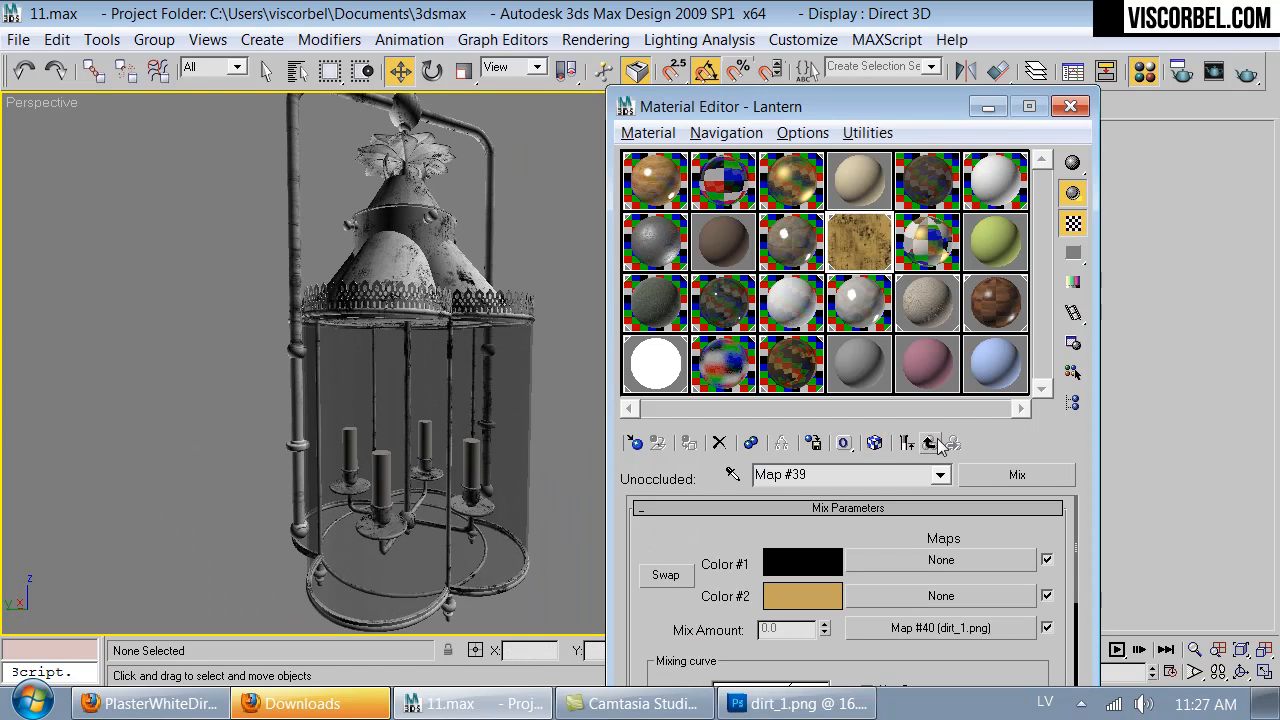
{"action": "left_click", "coordinate": [876, 443]}
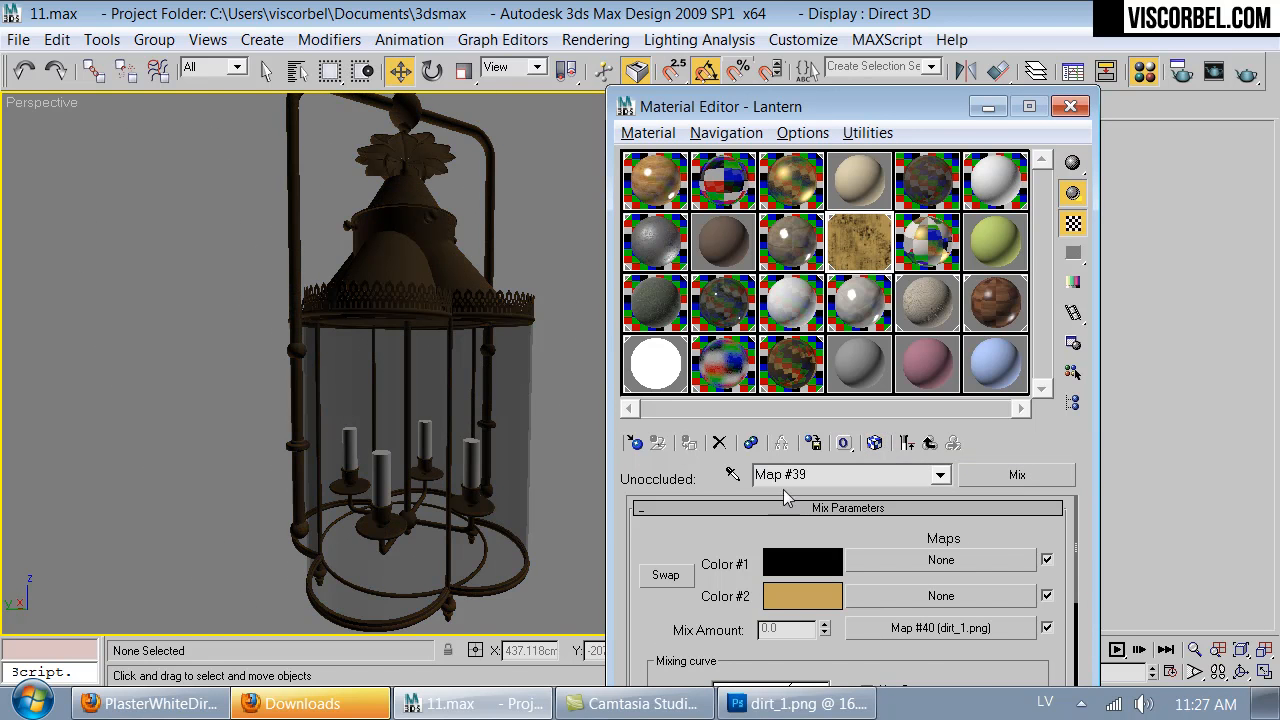
{"action": "left_click", "coordinate": [929, 443]}
{"action": "right_click", "coordinate": [1003, 557]}
{"action": "left_click", "coordinate": [1018, 569]}
{"action": "left_click_drag", "start_coordinate": [945, 568], "coordinate": [885, 190]}
{"action": "left_click", "coordinate": [938, 585]}
{"action": "right_click", "coordinate": [820, 560]}
{"action": "left_click", "coordinate": [837, 592]}
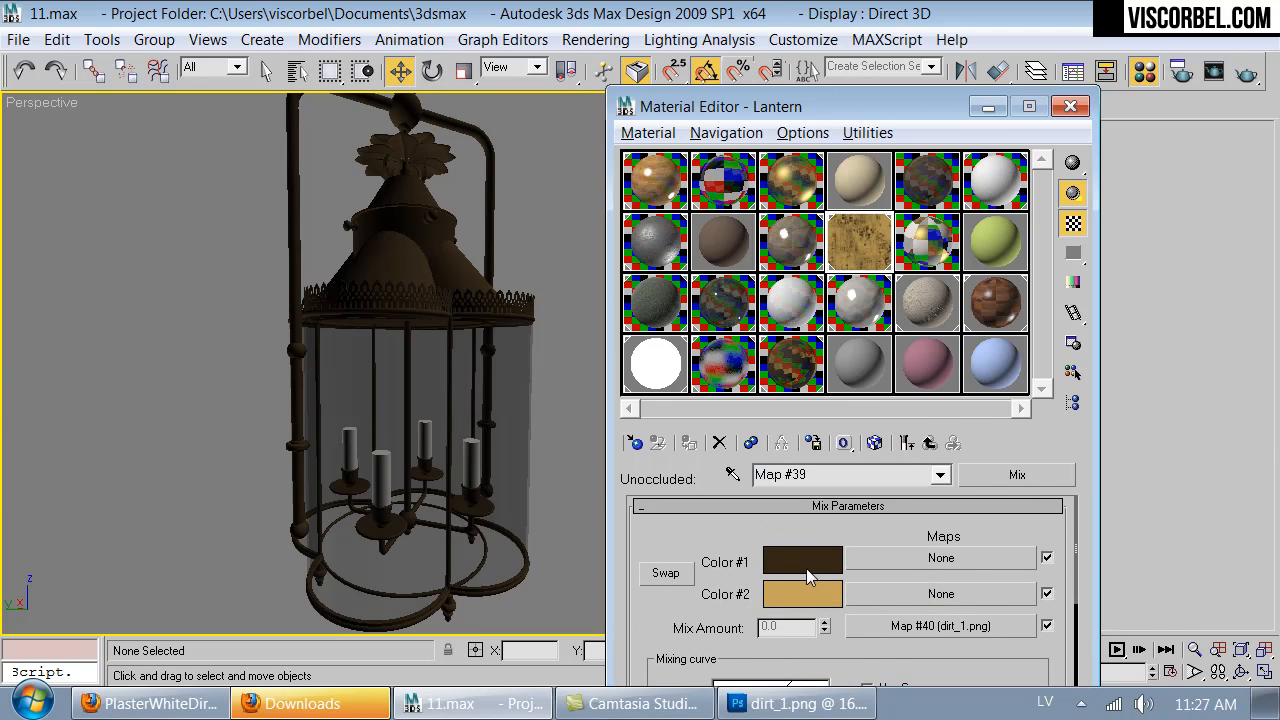
- Reduce the saturation of the Mix map's Color #1 to 109
{"action": "left_click", "coordinate": [806, 568]}
{"action": "left_click_drag", "start_coordinate": [842, 367], "coordinate": [779, 368]}
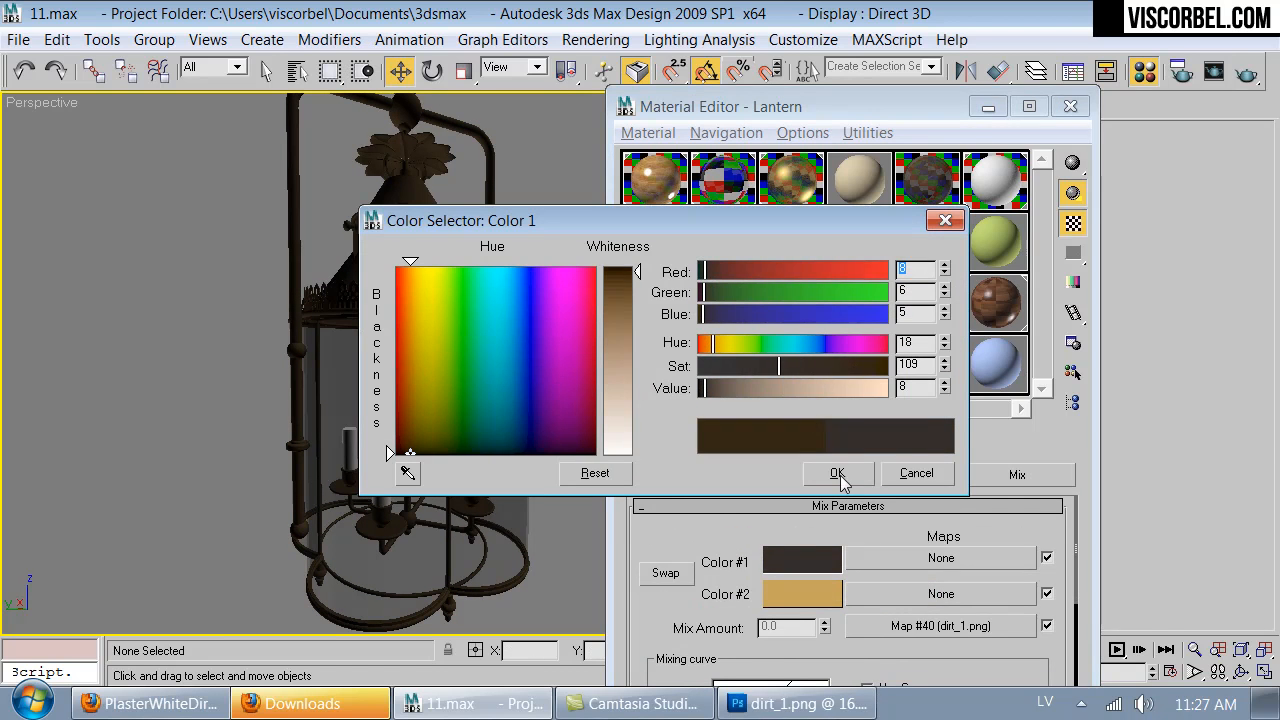
{"action": "left_click", "coordinate": [837, 474]}
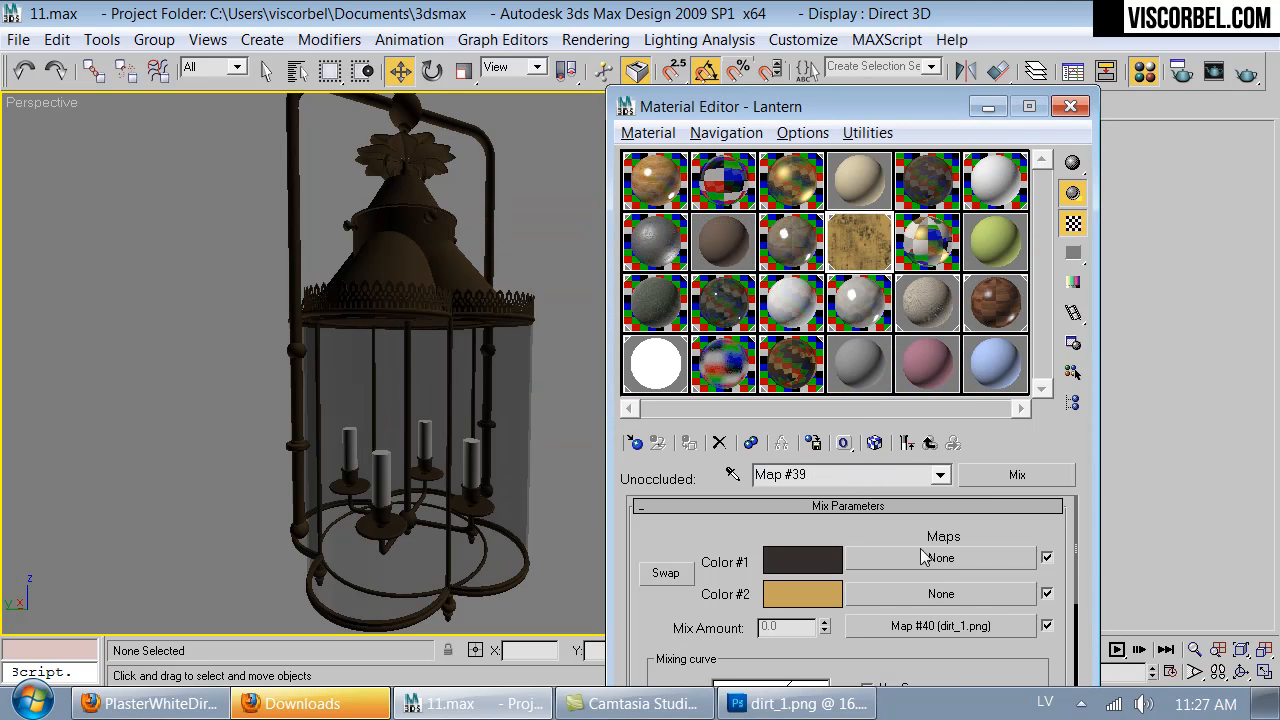
- Show the Mix Amount's dirt_1.png bitmap on the lantern and set its U and V tiling to 1.5
{"action": "left_click", "coordinate": [925, 626]}
{"action": "left_click", "coordinate": [875, 443]}
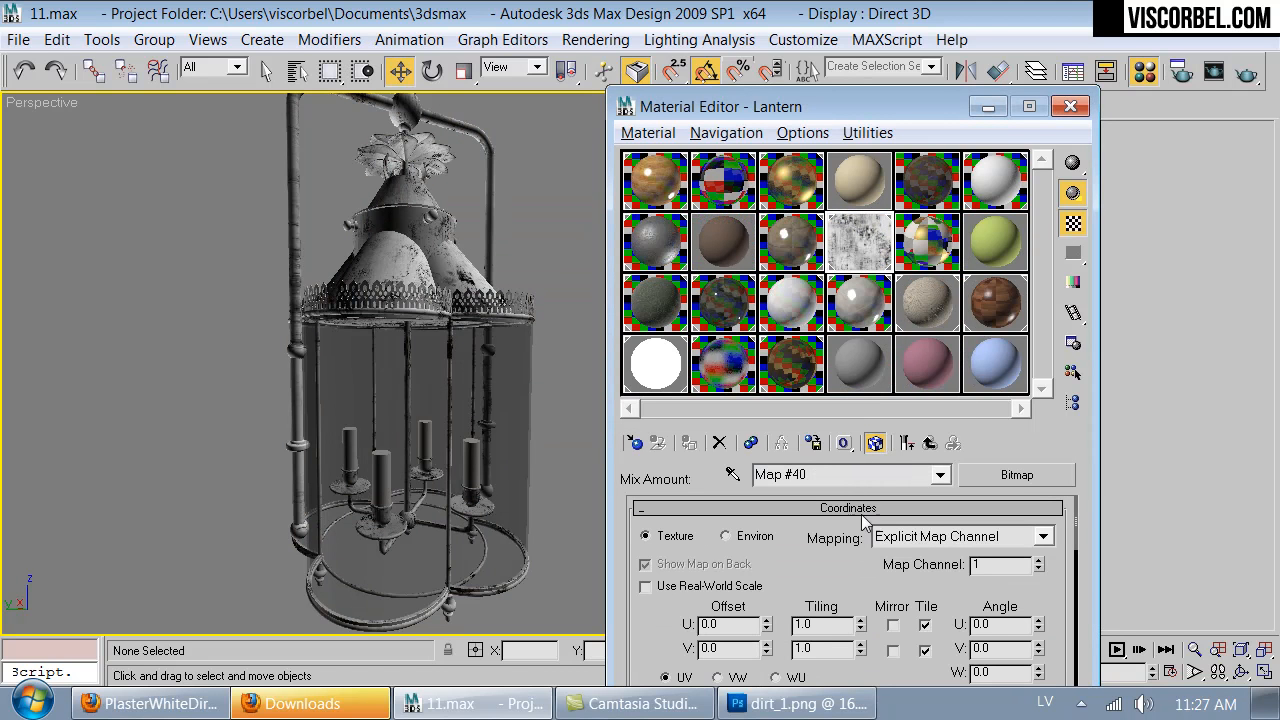
{"action": "double_click", "coordinate": [820, 623]}
{"action": "type", "text": "1.5"}
{"action": "key", "text": "Tab"}
{"action": "type", "text": "1.5"}
{"action": "key", "text": "Return"}
{"action": "middle_click_drag", "start_coordinate": [479, 360], "coordinate": [562, 294], "text": "alt"}
{"action": "scroll", "coordinate": [362, 258], "scroll_direction": "down", "scroll_amount": 3}
{"action": "scroll", "coordinate": [562, 294], "scroll_direction": "up", "scroll_amount": 2}
{"action": "scroll", "coordinate": [562, 294], "scroll_direction": "down", "scroll_amount": 2}
- Copy the dirt_1.png map from the Mix Amount and paste it as the Old Brass reflection glossiness map
{"action": "left_click", "coordinate": [930, 443]}
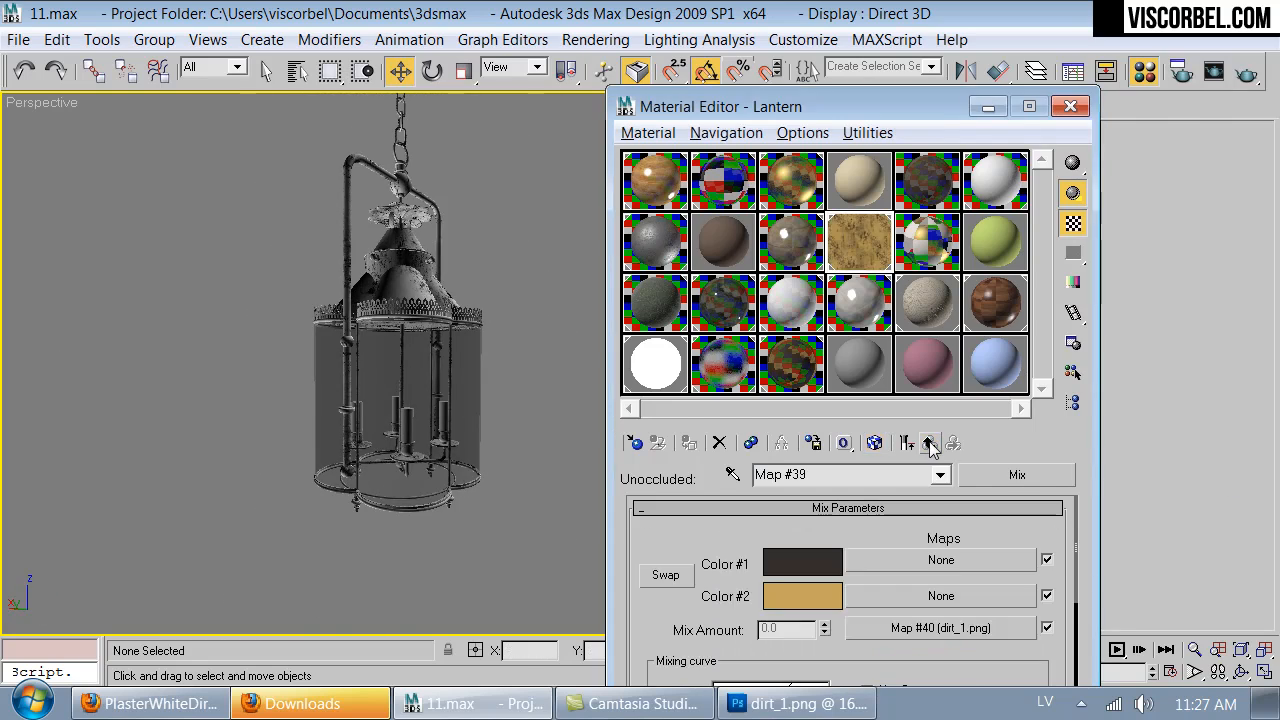
{"action": "right_click", "coordinate": [912, 630]}
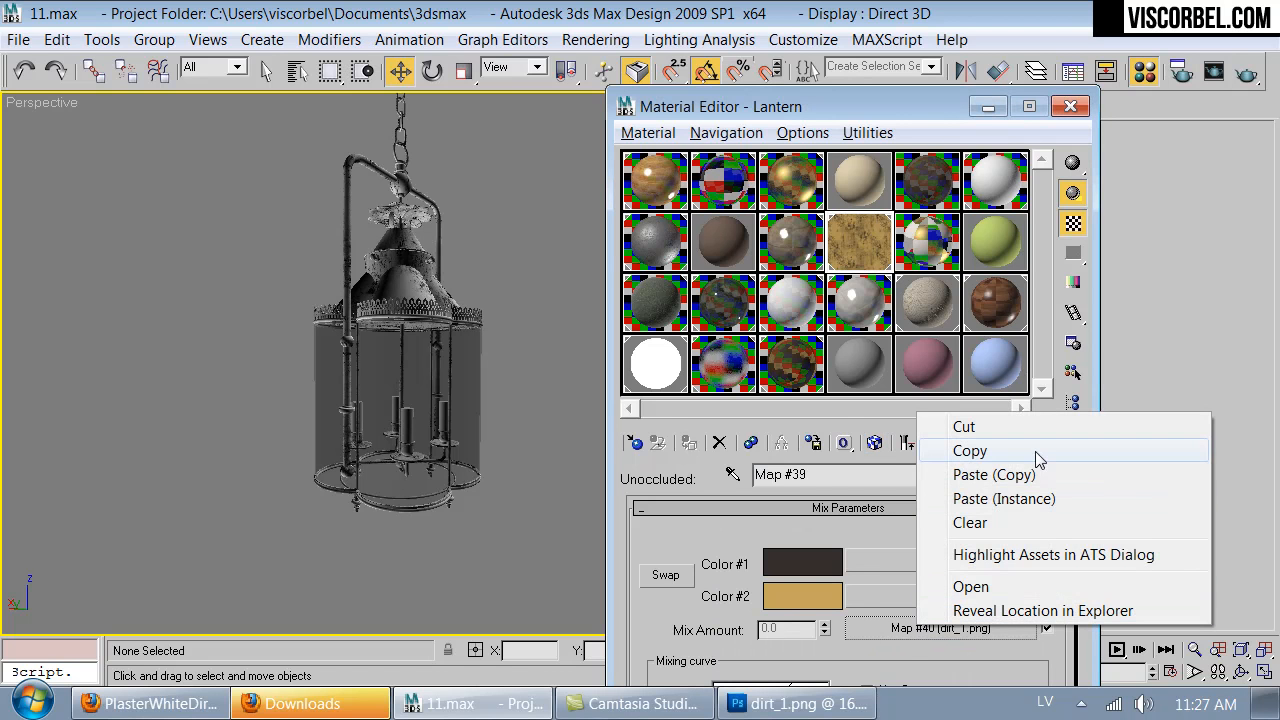
{"action": "left_click", "coordinate": [1035, 452]}
{"action": "left_click", "coordinate": [929, 443]}
{"action": "left_click", "coordinate": [929, 443]}
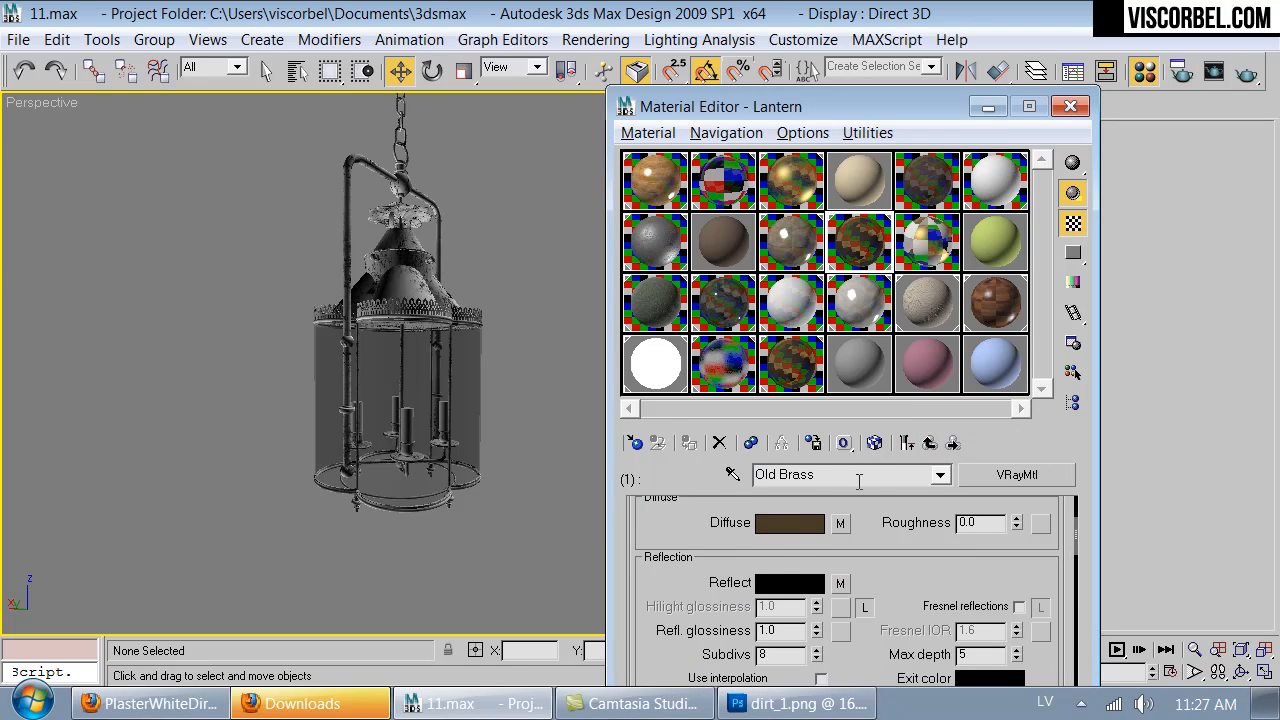
{"action": "scroll", "coordinate": [678, 568], "scroll_direction": "down", "scroll_amount": 2}
{"action": "scroll", "coordinate": [678, 568], "scroll_direction": "up", "scroll_amount": 1}
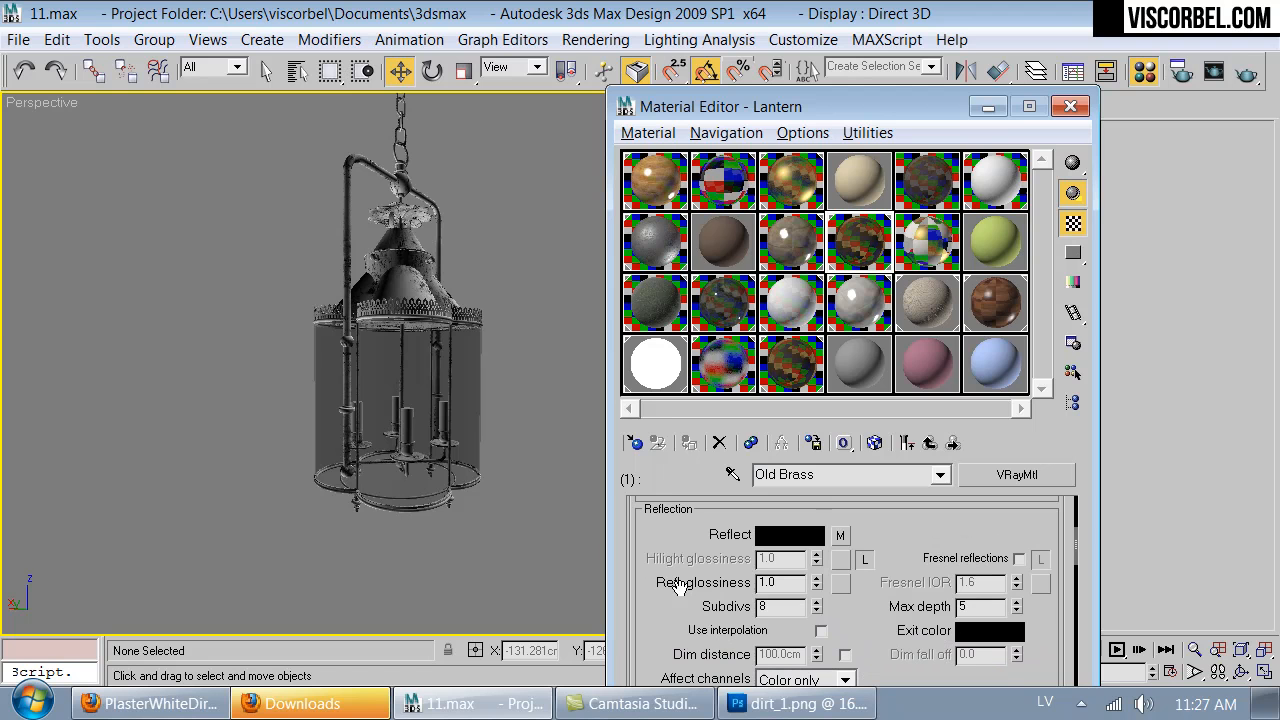
{"action": "right_click", "coordinate": [843, 588]}
{"action": "left_click", "coordinate": [858, 604]}
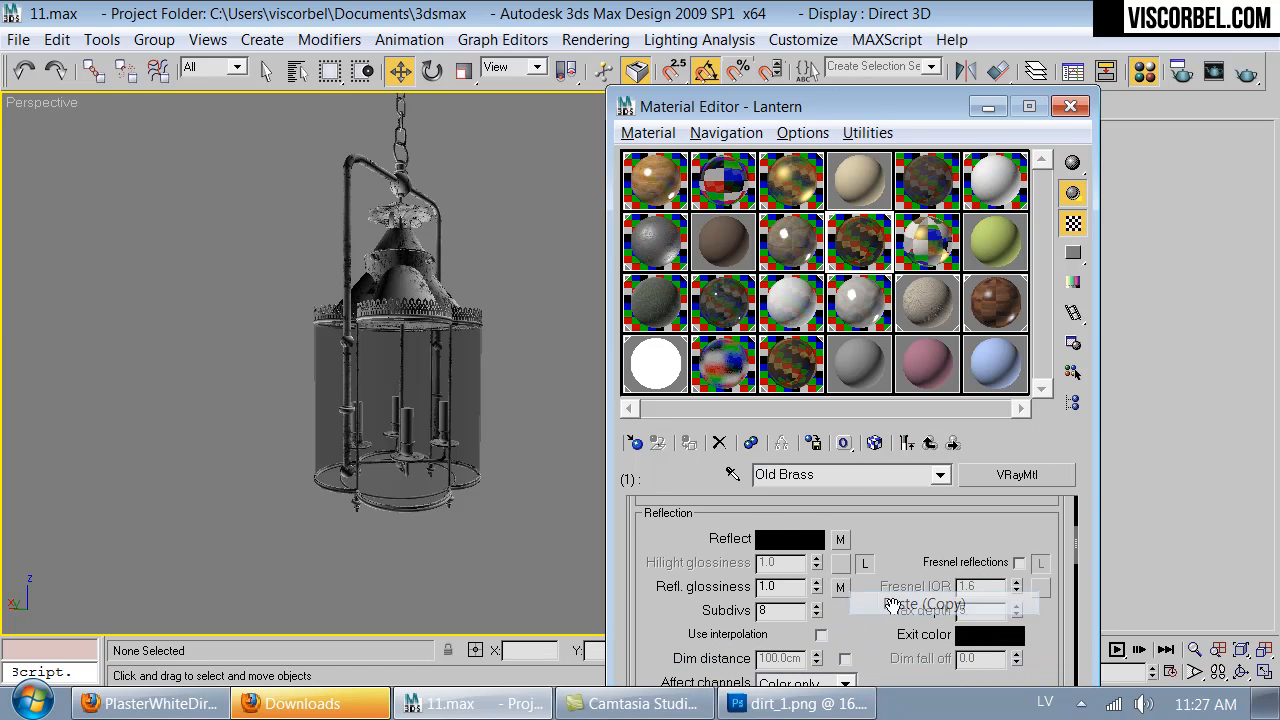
- Set the glossiness bitmap's W angle to 180 and display it on the lantern in the viewport
{"action": "left_click", "coordinate": [840, 587]}
{"action": "left_click_drag", "start_coordinate": [945, 645], "coordinate": [946, 494]}
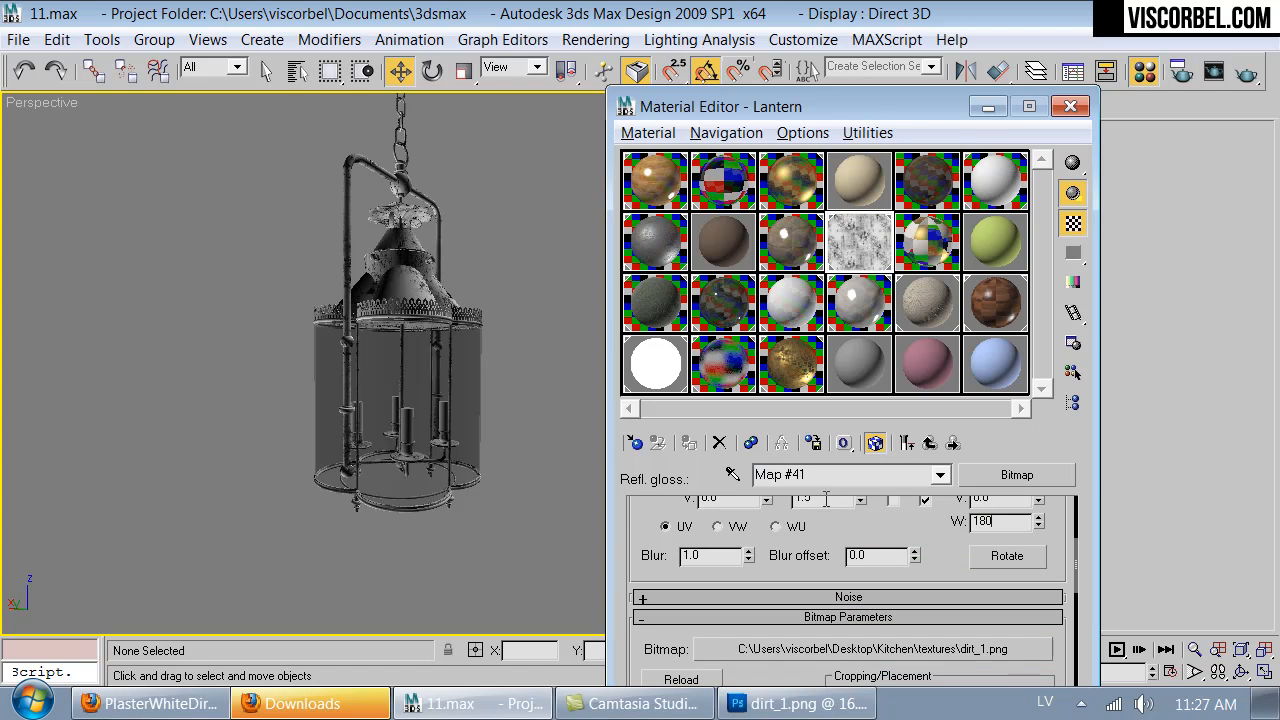
{"action": "key", "text": "Return"}
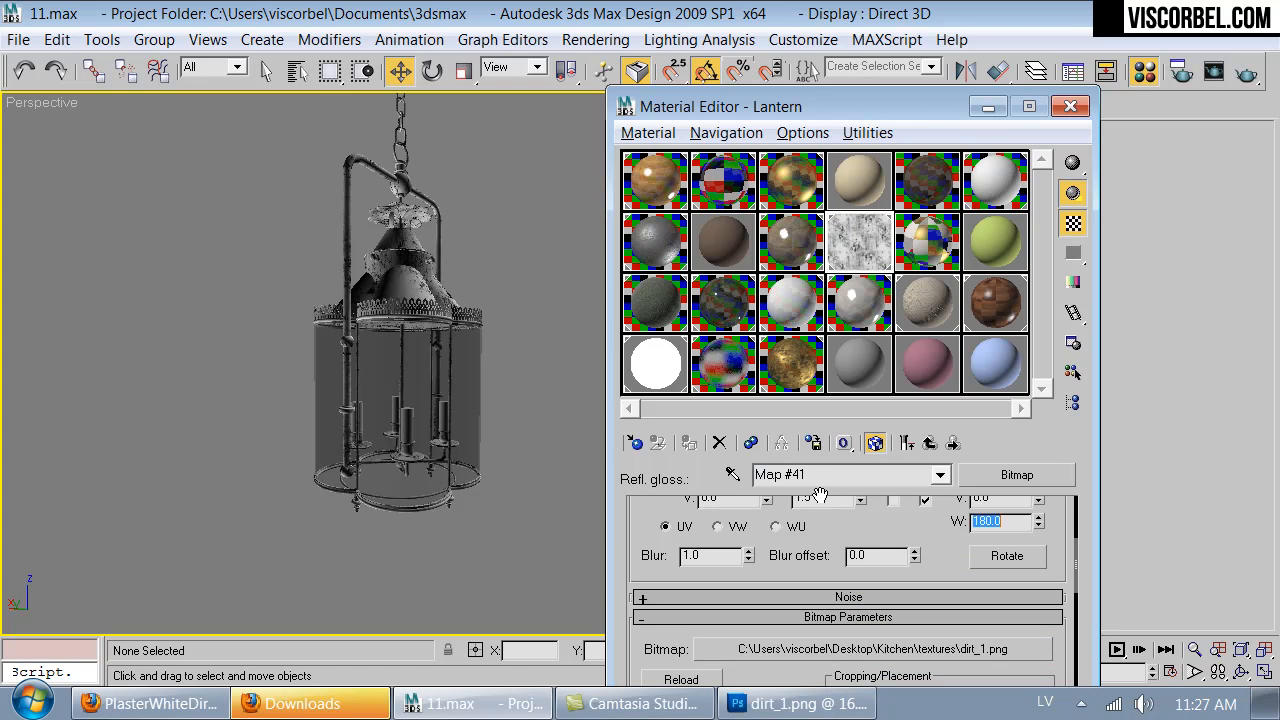
{"action": "left_click", "coordinate": [877, 442]}
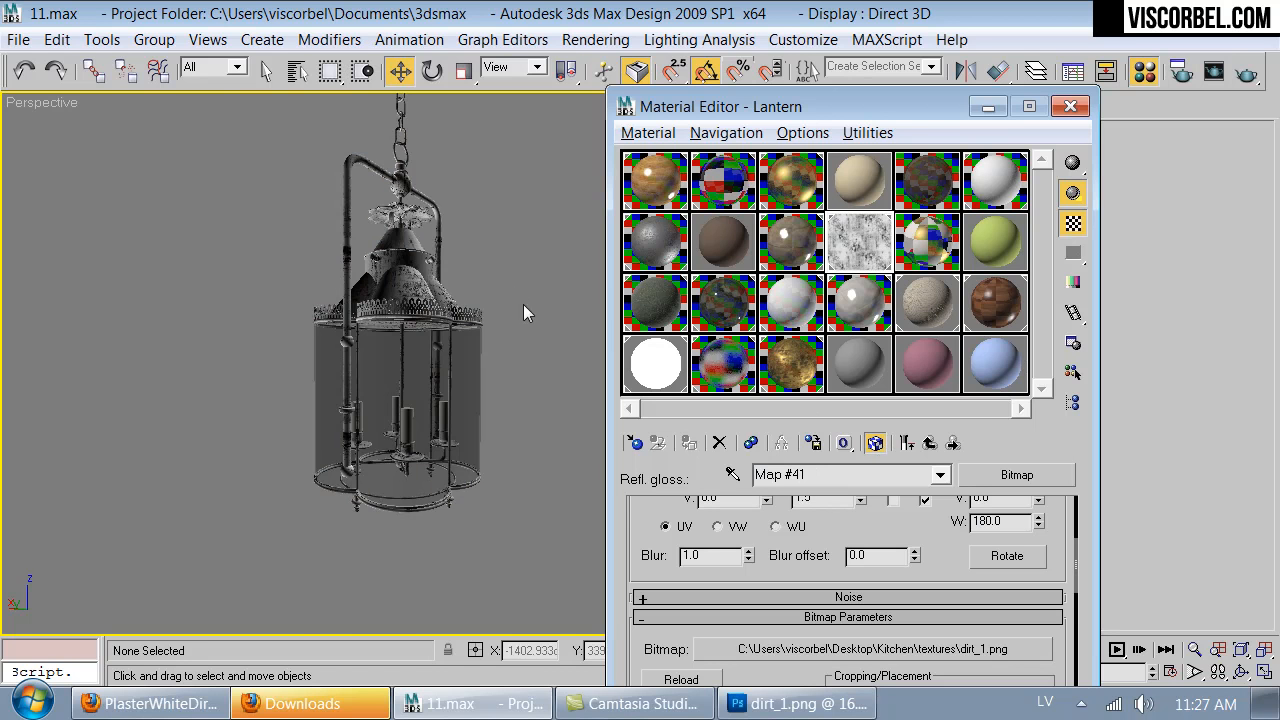
{"action": "middle_click_drag", "start_coordinate": [499, 320], "coordinate": [509, 394]}
{"action": "scroll", "coordinate": [509, 394], "scroll_direction": "up", "scroll_amount": 5}
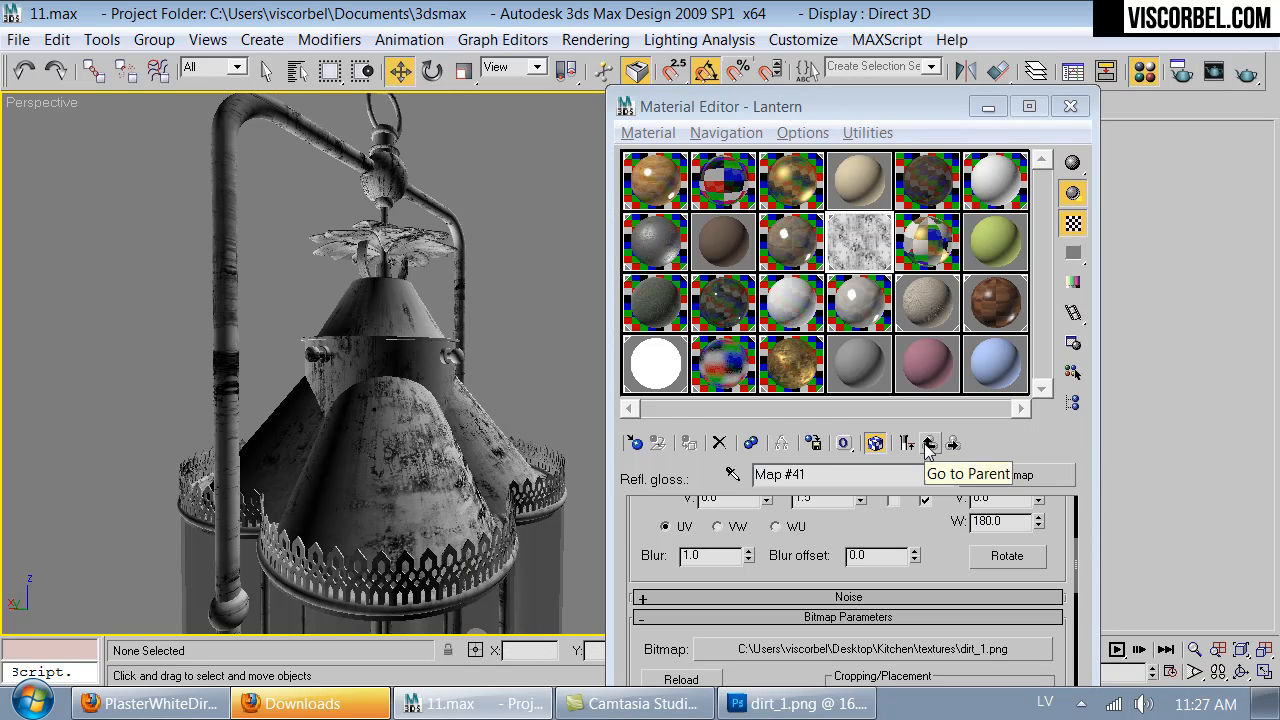
- Check the enlarged Old Brass sample and set the material's RGlossiness map amount to 60
{"action": "left_click", "coordinate": [928, 445]}
{"action": "double_click", "coordinate": [849, 241]}
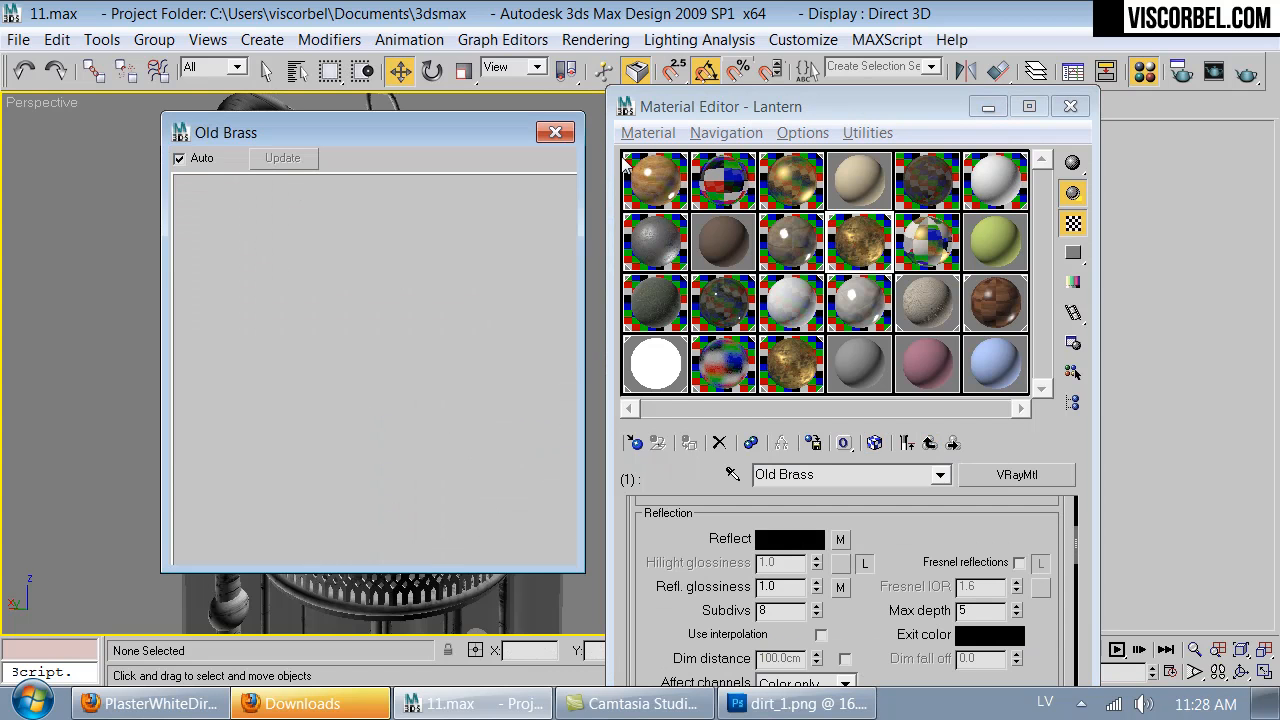
{"action": "left_click", "coordinate": [555, 133]}
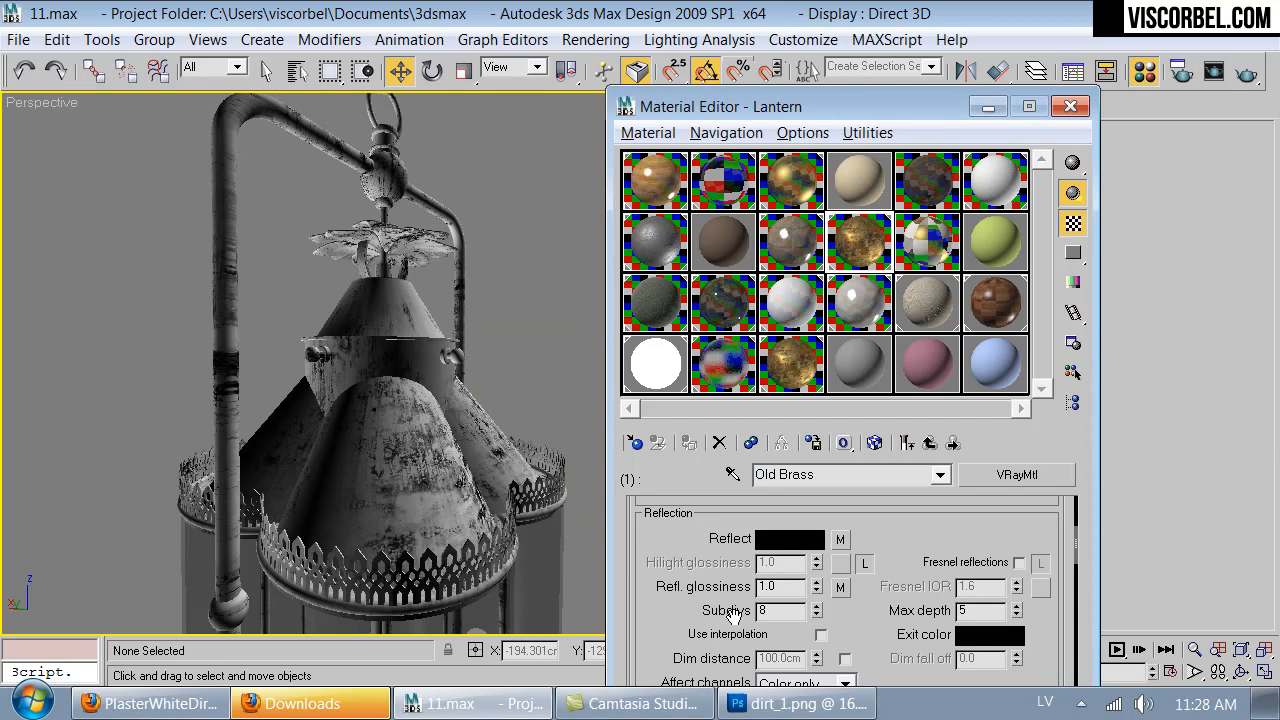
{"action": "left_click_drag", "start_coordinate": [705, 603], "coordinate": [806, 330]}
{"action": "left_click", "coordinate": [838, 617]}
{"action": "left_click_drag", "start_coordinate": [680, 630], "coordinate": [680, 564]}
{"action": "double_click", "coordinate": [760, 564]}
{"action": "type", "text": "60"}
{"action": "key", "text": "Return"}
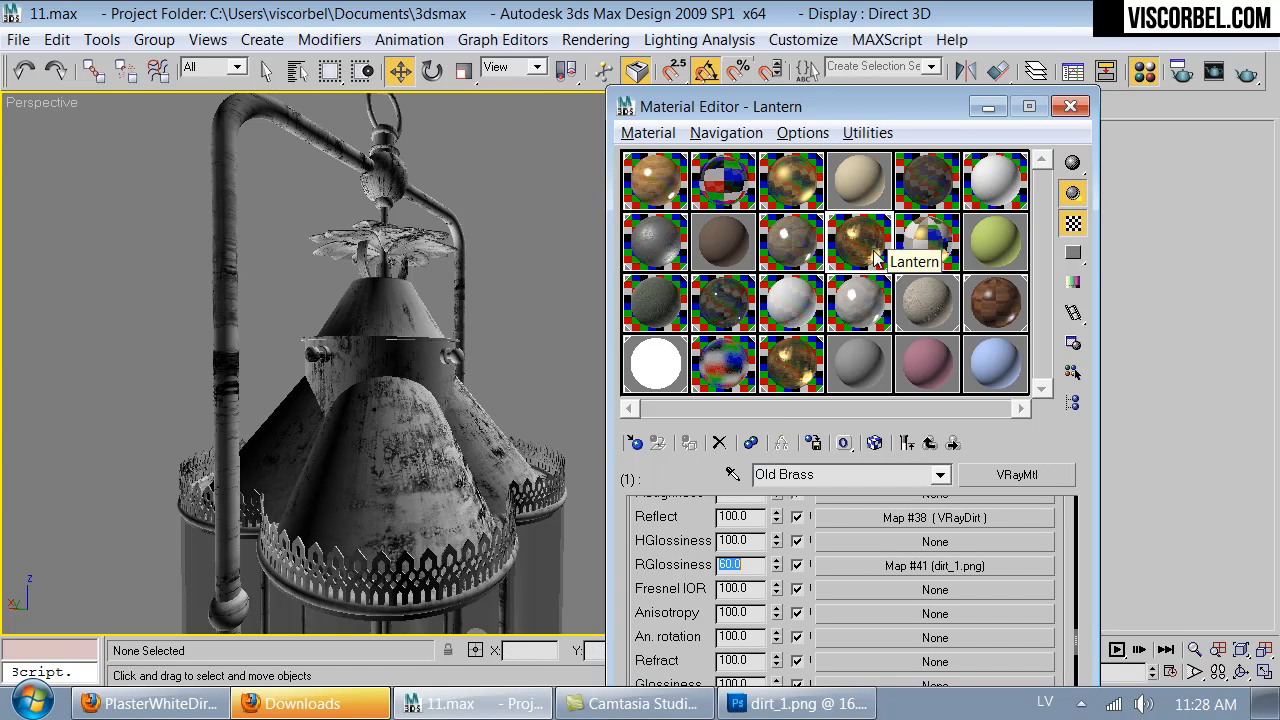
- Copy the dirt_1.png map from Old Brass's reflection glossiness and paste it as a copy into the Bump map
{"action": "double_click", "coordinate": [803, 375]}
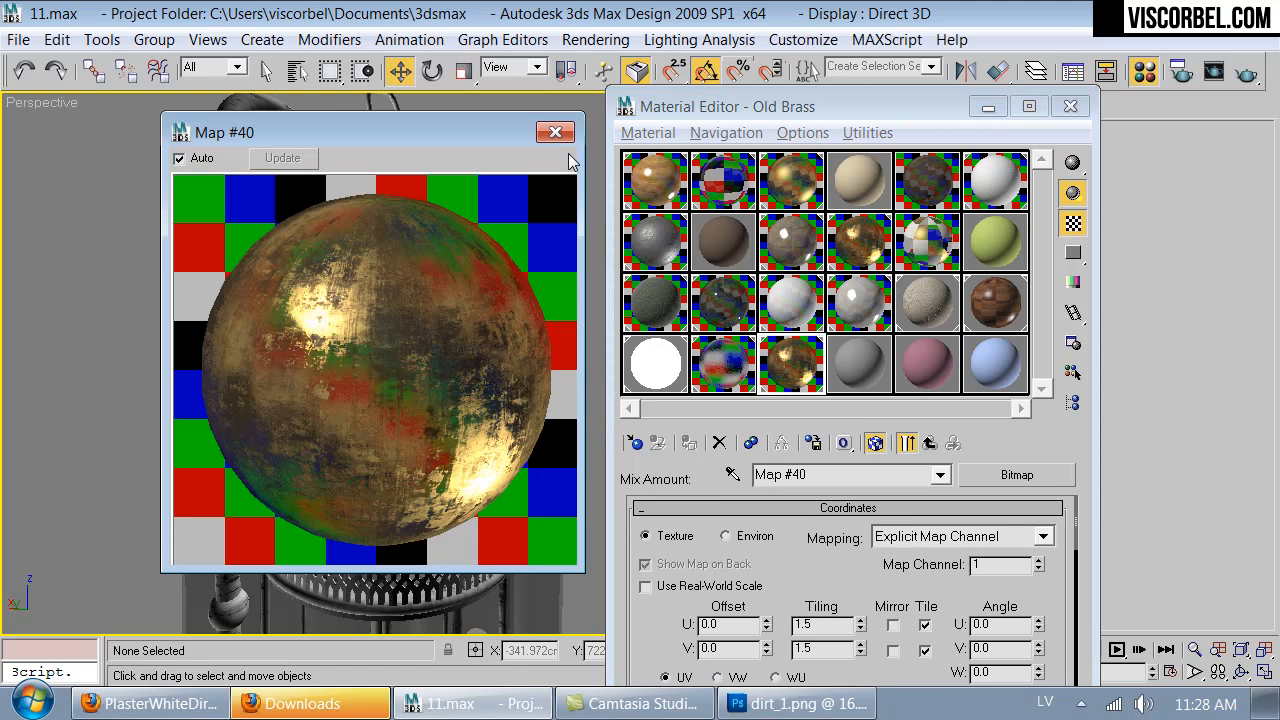
{"action": "left_click", "coordinate": [556, 133]}
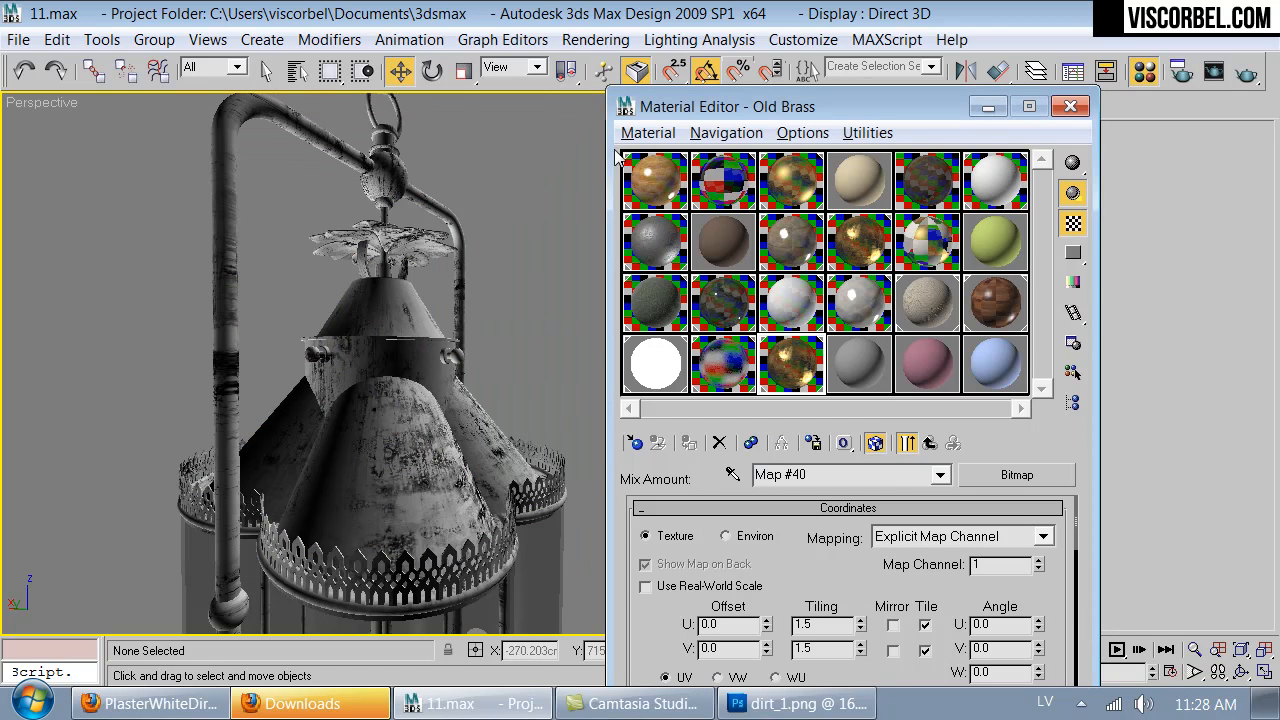
{"action": "left_click", "coordinate": [929, 443]}
{"action": "left_click", "coordinate": [930, 445]}
{"action": "left_click_drag", "start_coordinate": [660, 623], "coordinate": [665, 442]}
{"action": "scroll", "coordinate": [659, 546], "scroll_direction": "up", "scroll_amount": 5}
{"action": "right_click", "coordinate": [859, 572]}
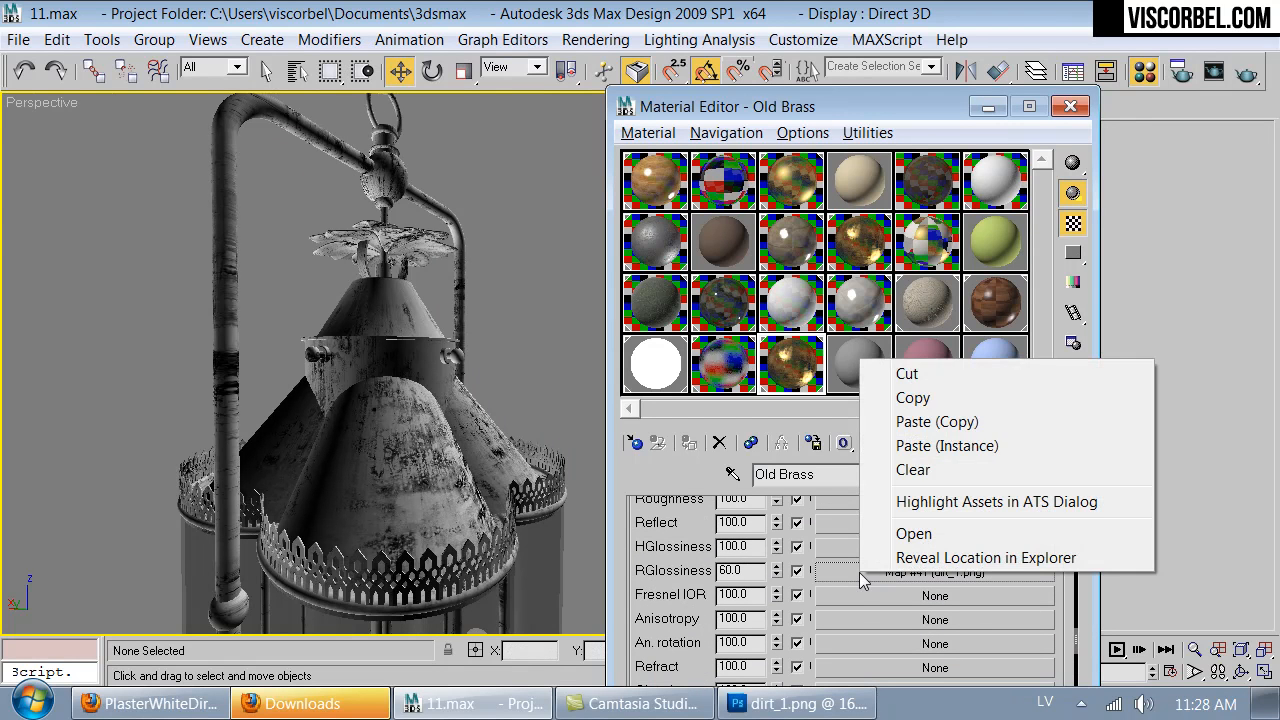
{"action": "left_click", "coordinate": [905, 397]}
{"action": "scroll", "coordinate": [821, 578], "scroll_direction": "down", "scroll_amount": 5}
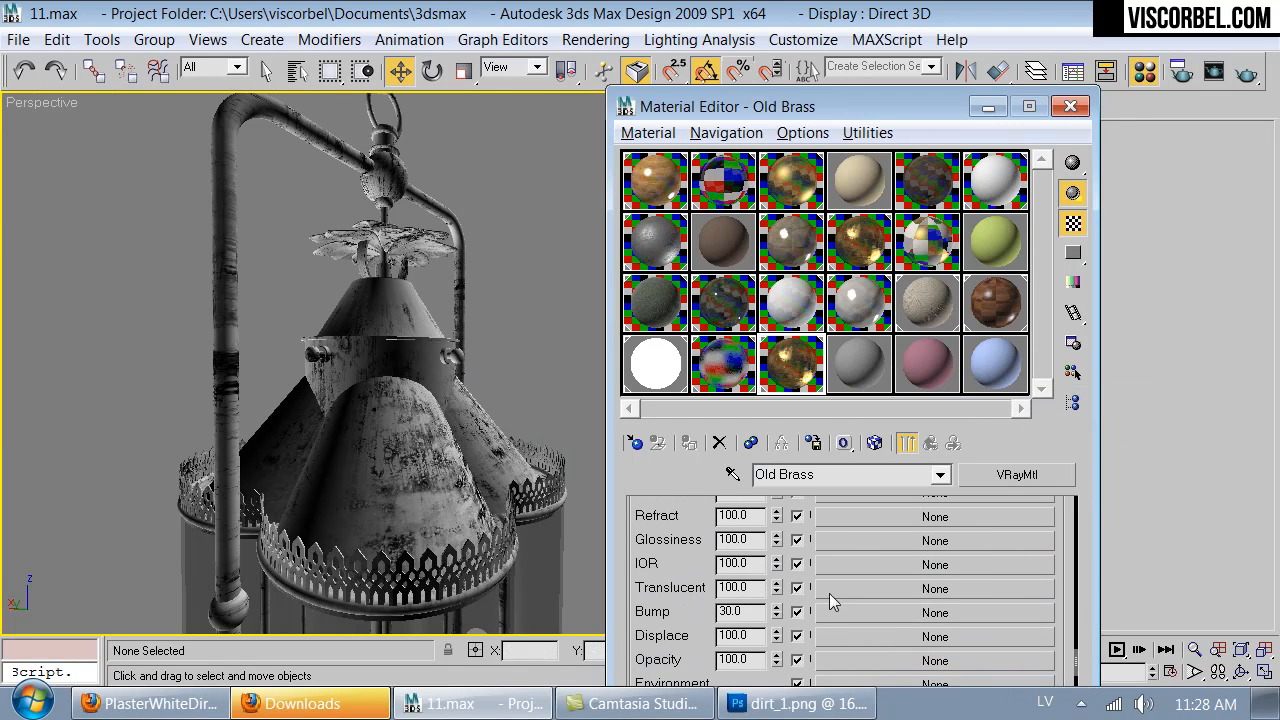
{"action": "right_click", "coordinate": [887, 612]}
{"action": "left_click", "coordinate": [905, 625]}
- Set the bump bitmap's U and V tiling to 4, checking the effect on the enlarged Old Brass sample
{"action": "double_click", "coordinate": [803, 370]}
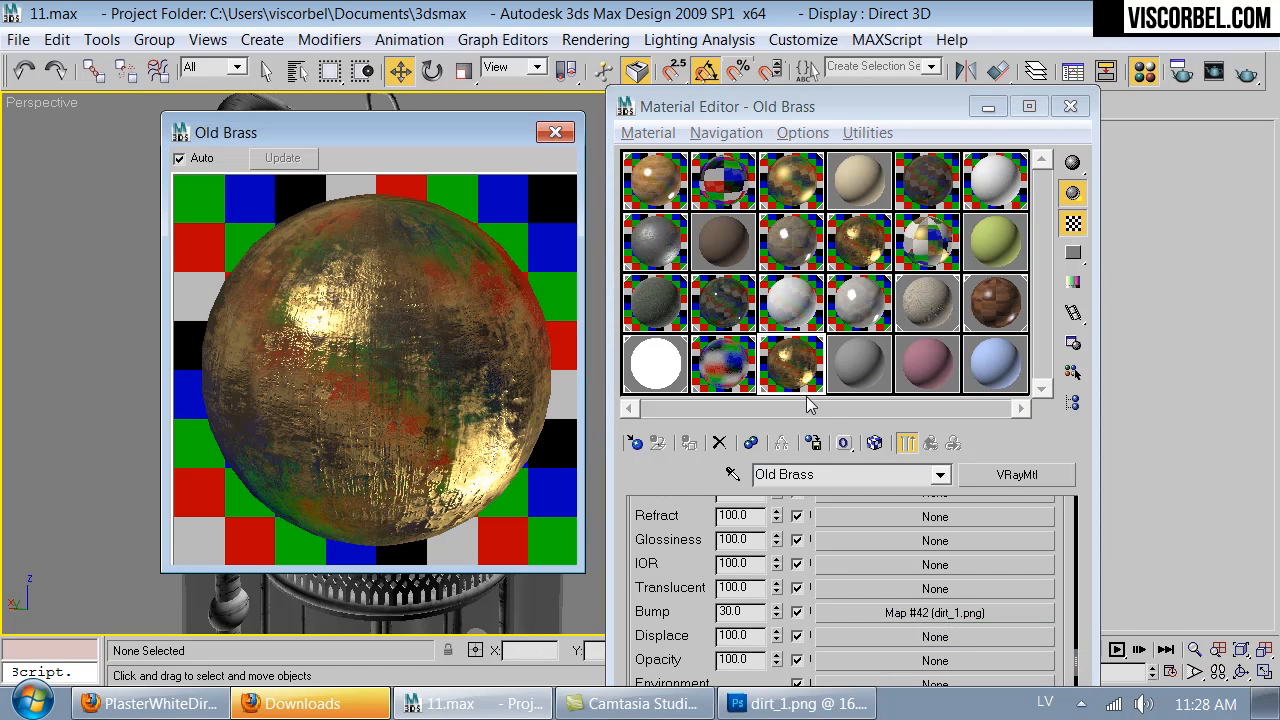
{"action": "left_click", "coordinate": [933, 612]}
{"action": "left_click_drag", "start_coordinate": [815, 588], "coordinate": [818, 527]}
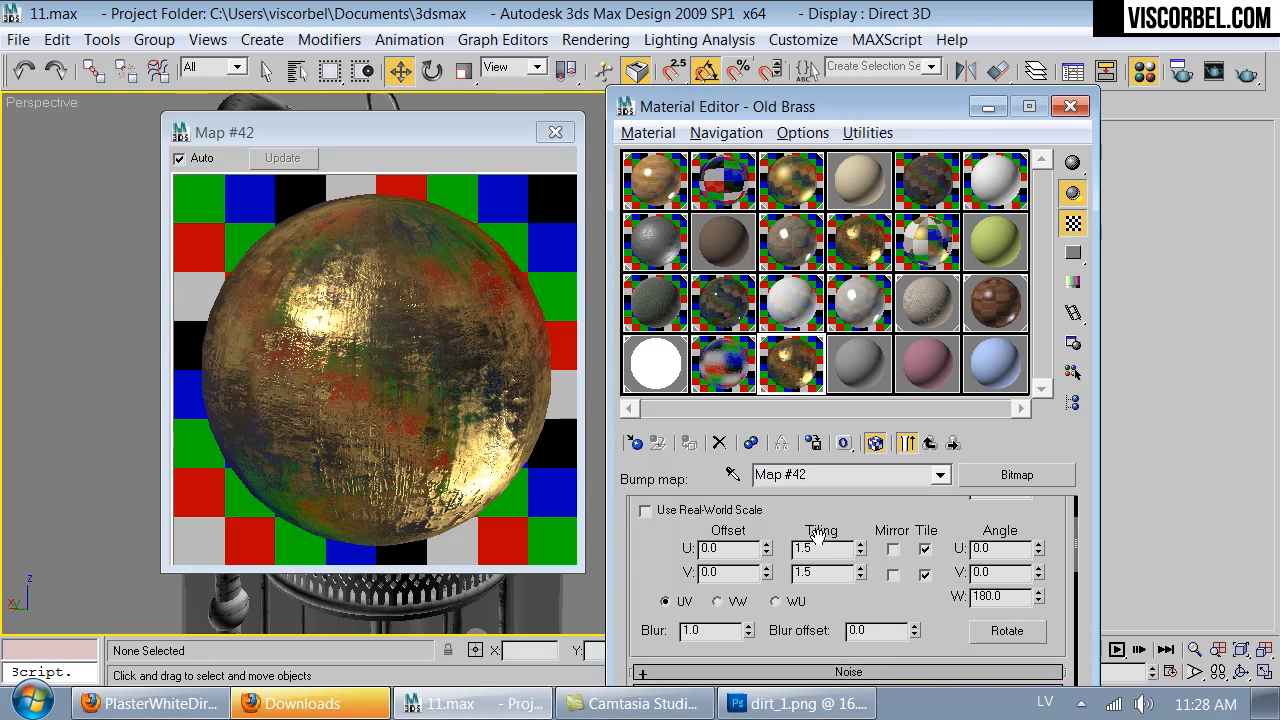
{"action": "type", "text": "4"}
{"action": "key", "text": "Tab"}
{"action": "type", "text": "4"}
{"action": "key", "text": "Return"}
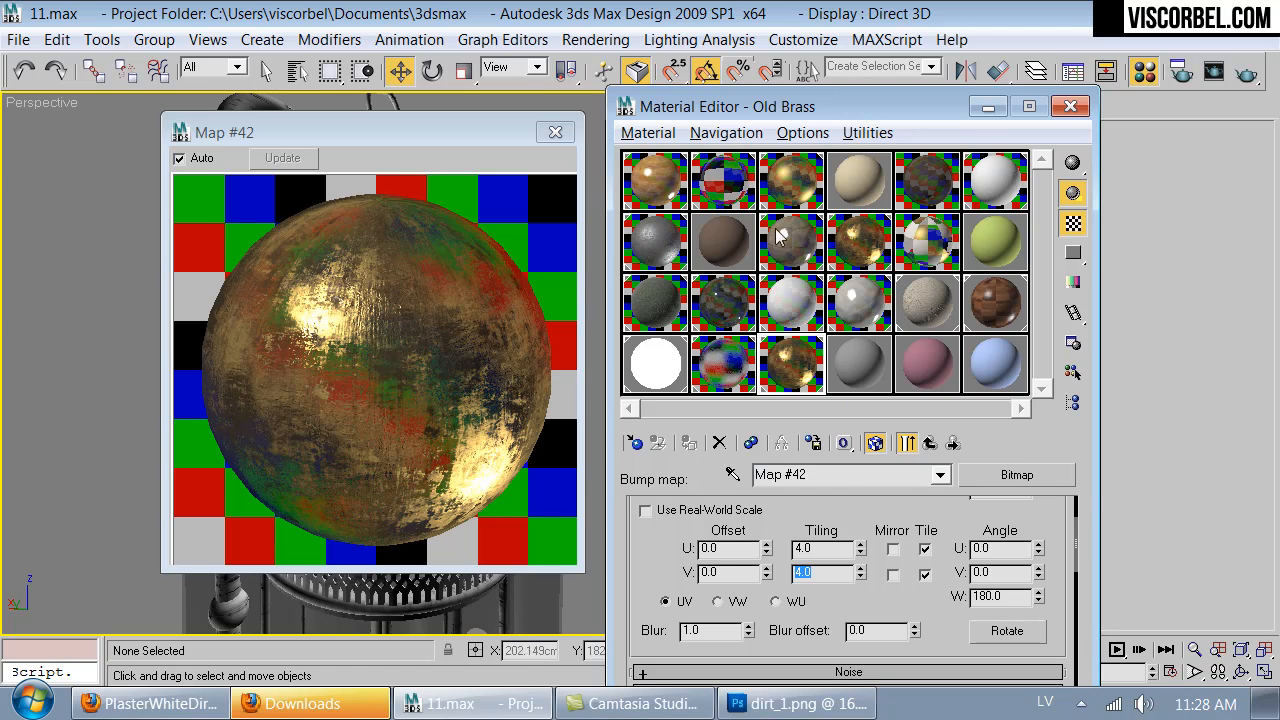
{"action": "left_click", "coordinate": [927, 444]}
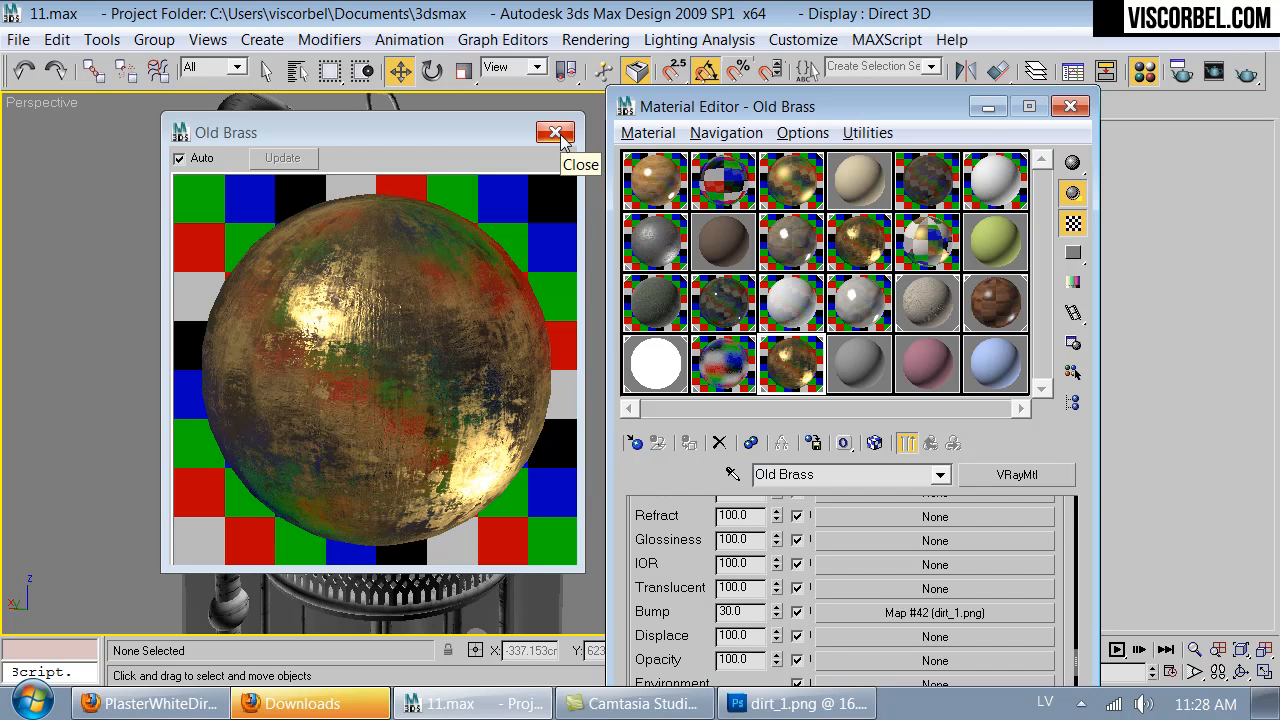
{"action": "left_click", "coordinate": [556, 133]}
- Reduce the saturation of Color #2 in the Mix map under the reflection VRayDirt's unoccluded color, comparing it on the enlarged sample
{"action": "scroll", "coordinate": [881, 595], "scroll_direction": "up", "scroll_amount": 3}
{"action": "left_click", "coordinate": [911, 520]}
{"action": "scroll", "coordinate": [925, 618], "scroll_direction": "down", "scroll_amount": 2}
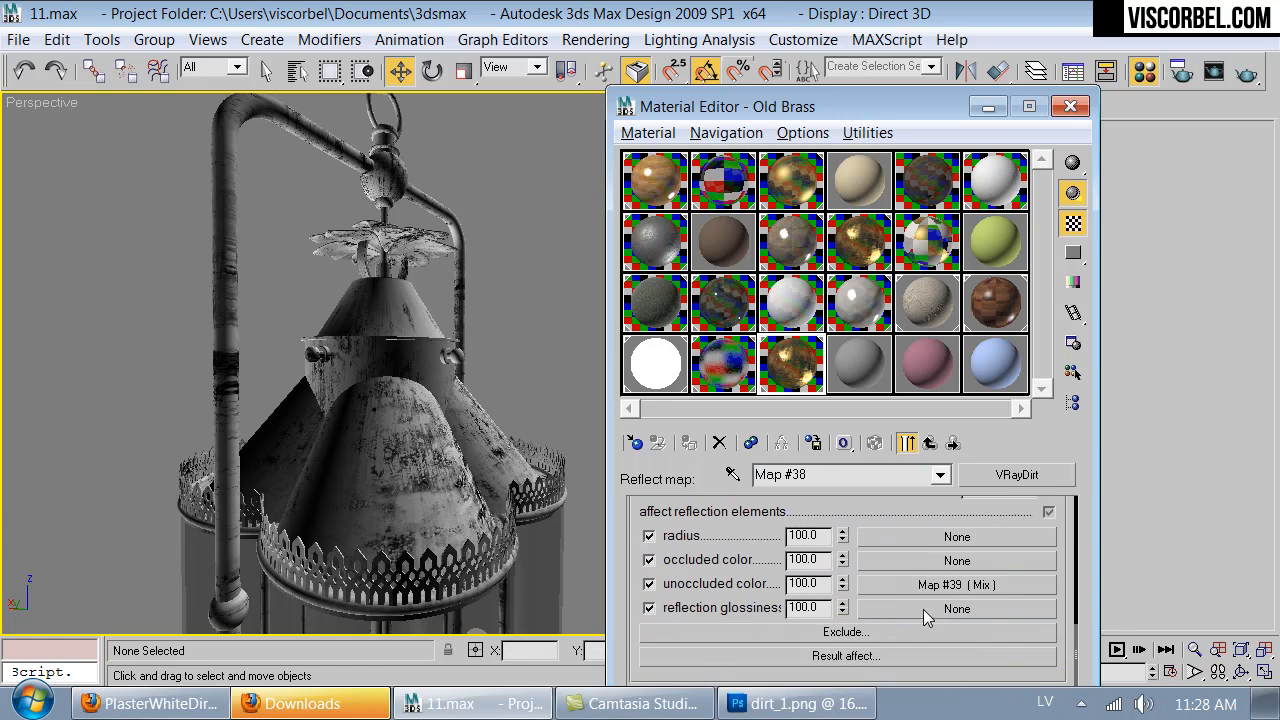
{"action": "left_click", "coordinate": [933, 586]}
{"action": "left_click", "coordinate": [805, 592]}
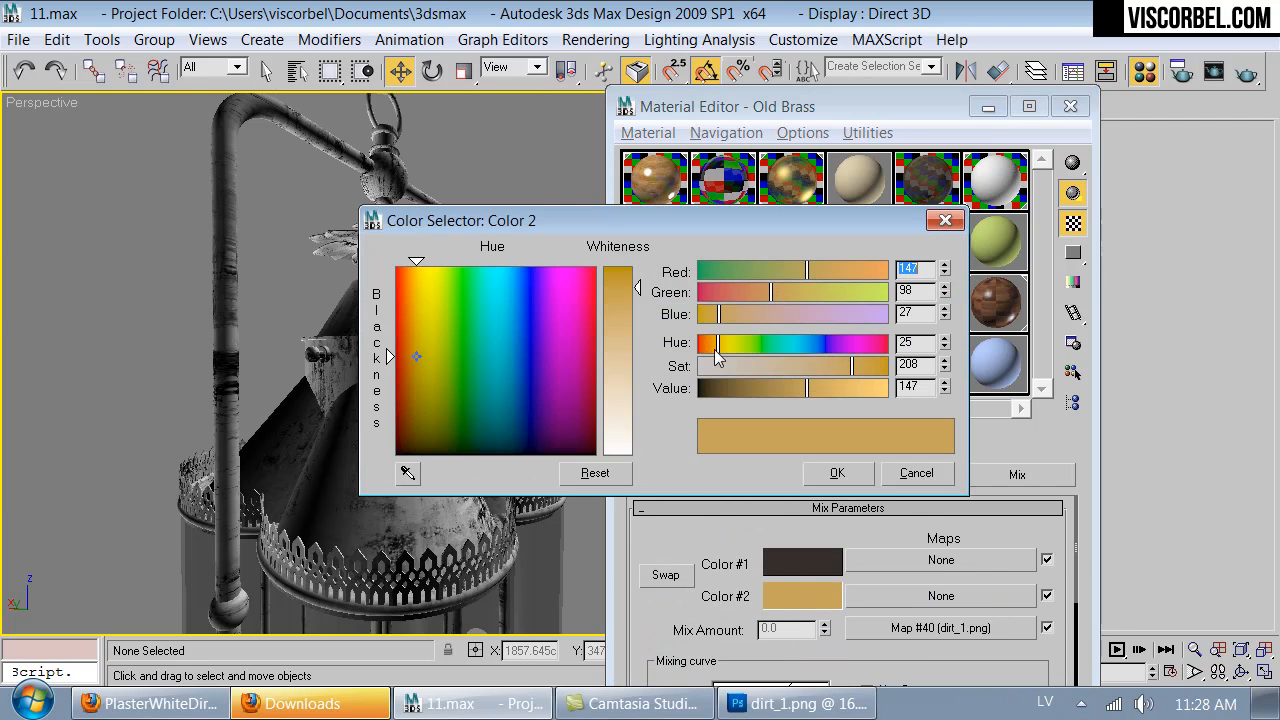
{"action": "mouse_move", "coordinate": [800, 369]}
{"action": "left_mouse_down"}
{"action": "mouse_move", "coordinate": [844, 364]}
{"action": "mouse_move", "coordinate": [821, 364]}
{"action": "left_mouse_up"}
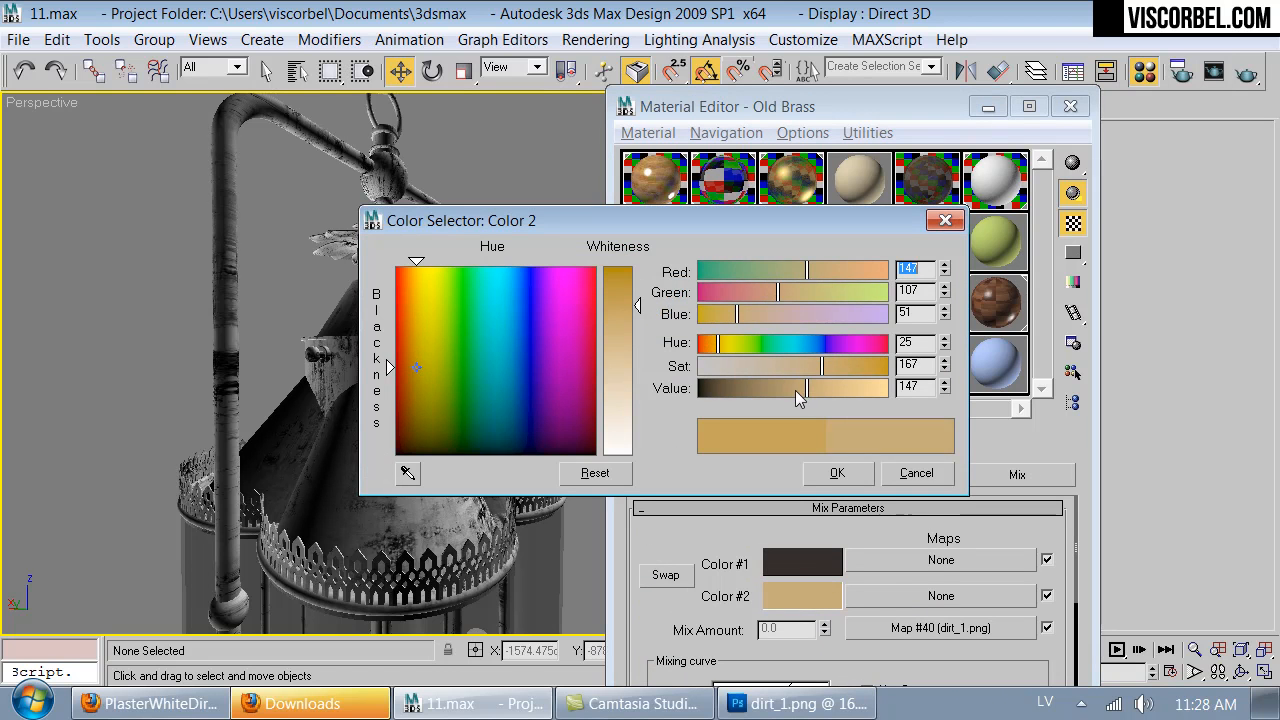
{"action": "left_click", "coordinate": [823, 476]}
{"action": "double_click", "coordinate": [786, 372]}
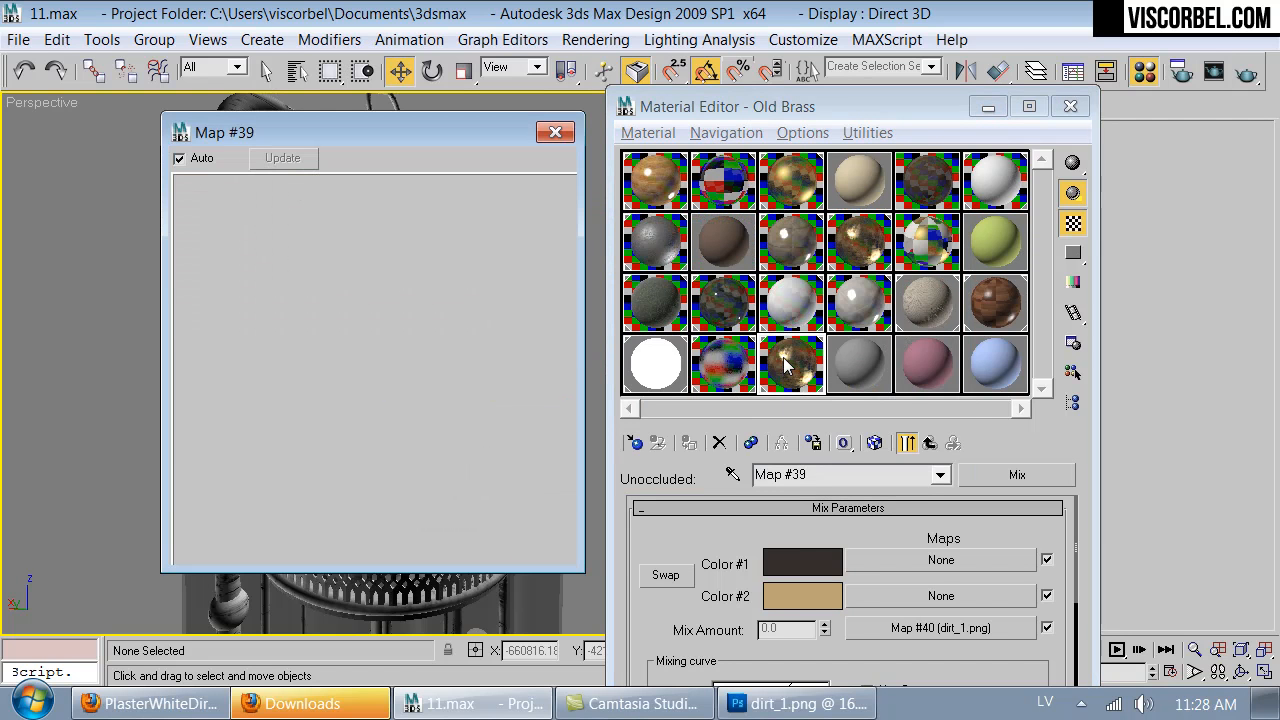
{"action": "left_click", "coordinate": [797, 593]}
{"action": "left_click_drag", "start_coordinate": [822, 365], "coordinate": [831, 365]}
{"action": "left_click", "coordinate": [836, 474]}
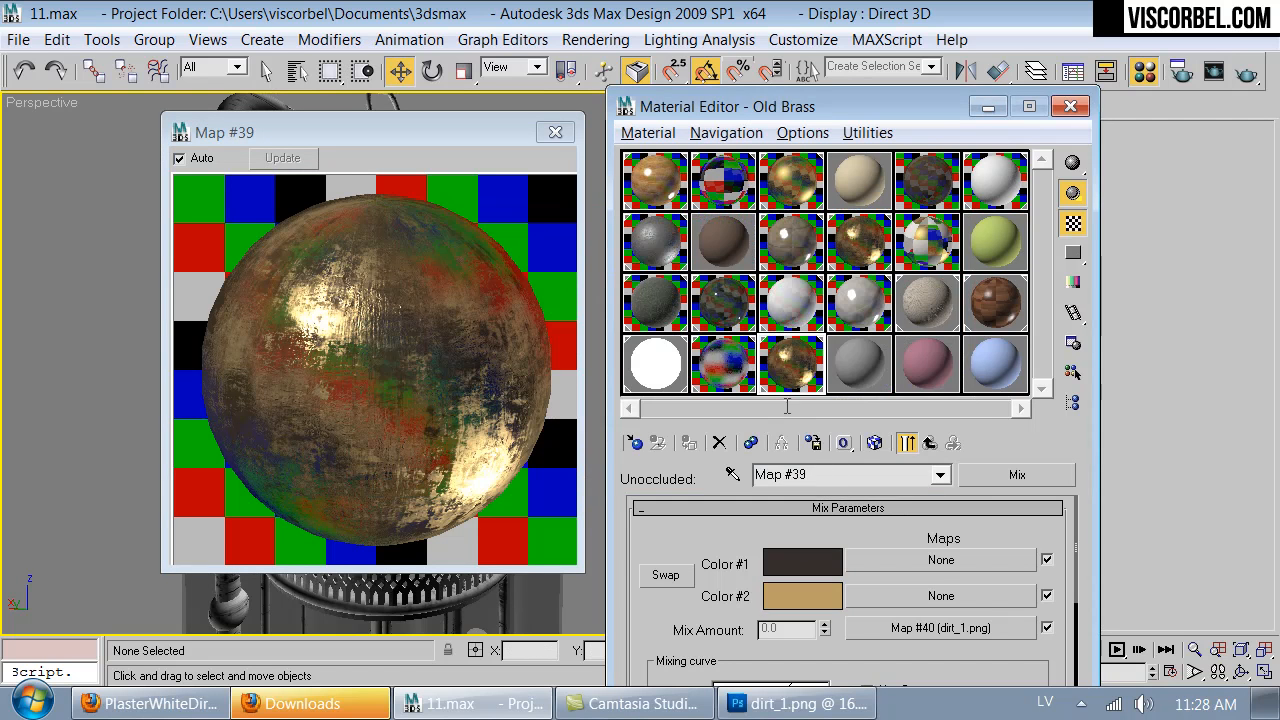
{"action": "left_click", "coordinate": [554, 132]}
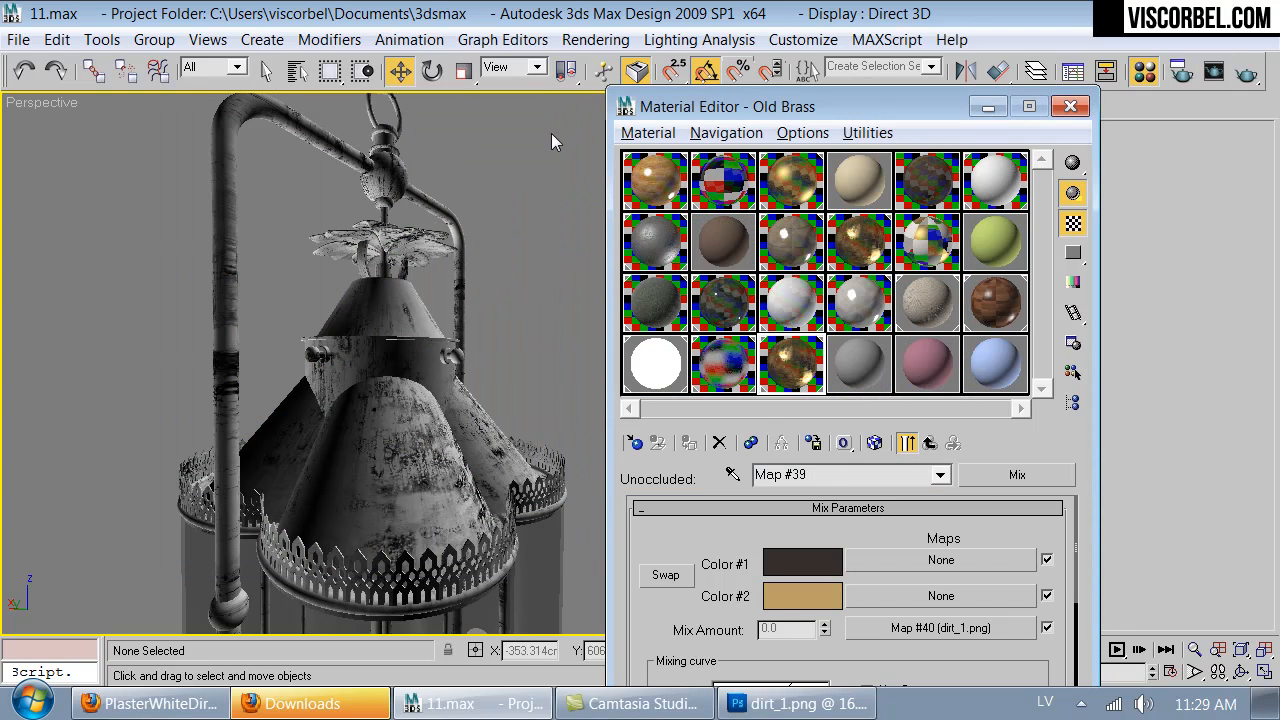
- Copy the Old Brass Reflect VRayDirt map and paste it as a copy into that map's own unoccluded color slot
{"action": "left_click", "coordinate": [930, 443]}
{"action": "left_click", "coordinate": [930, 443]}
{"action": "left_click_drag", "start_coordinate": [678, 522], "coordinate": [678, 560]}
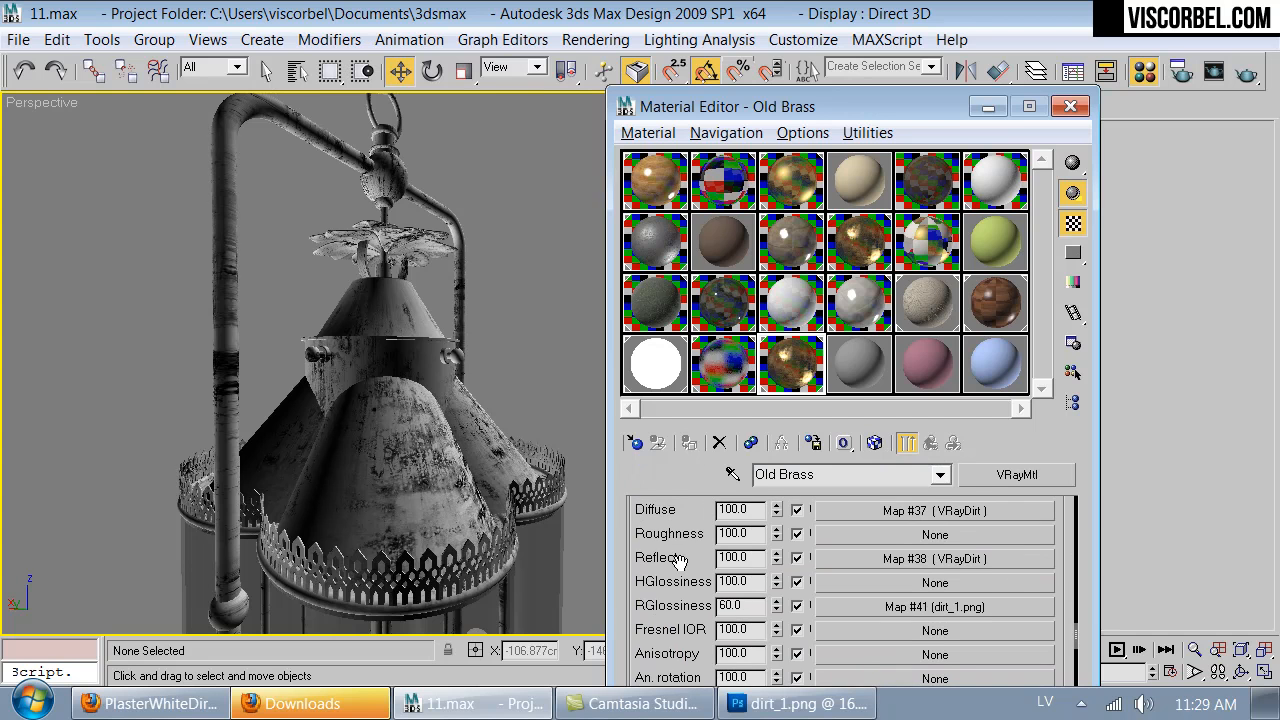
{"action": "right_click", "coordinate": [905, 556]}
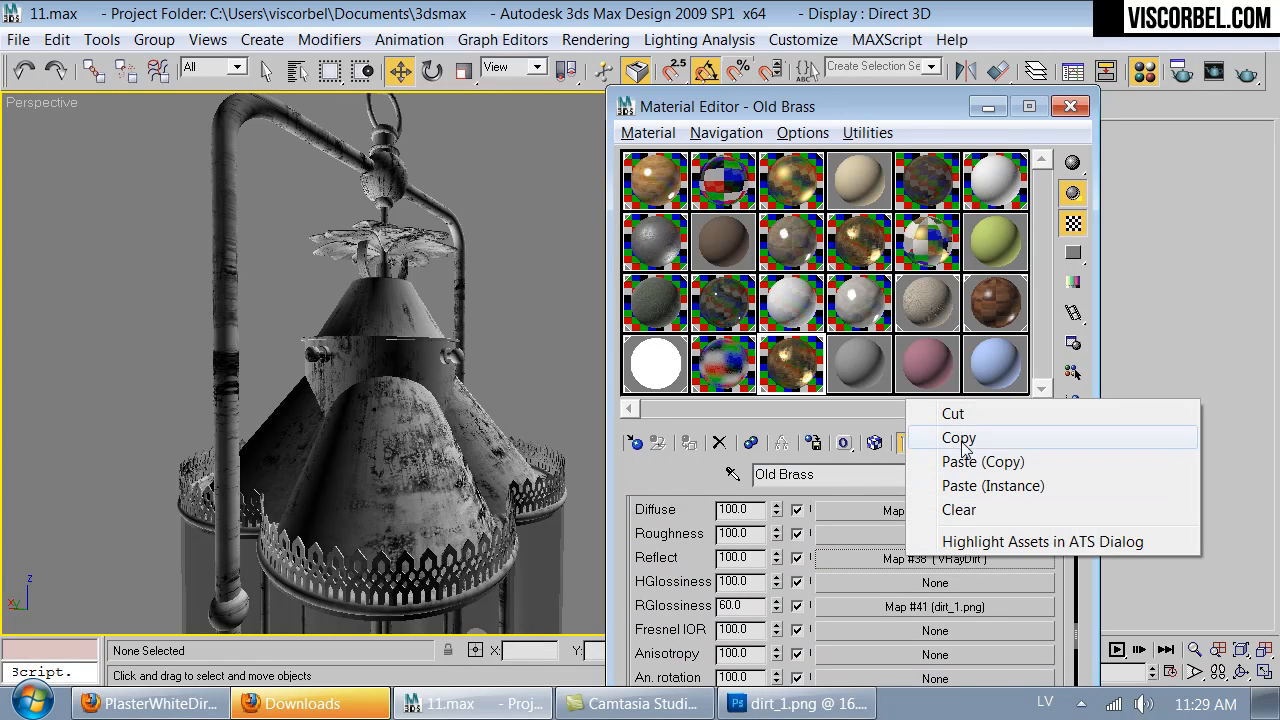
{"action": "left_click", "coordinate": [940, 437]}
{"action": "left_click", "coordinate": [930, 557]}
{"action": "scroll", "coordinate": [741, 591], "scroll_direction": "down", "scroll_amount": 8}
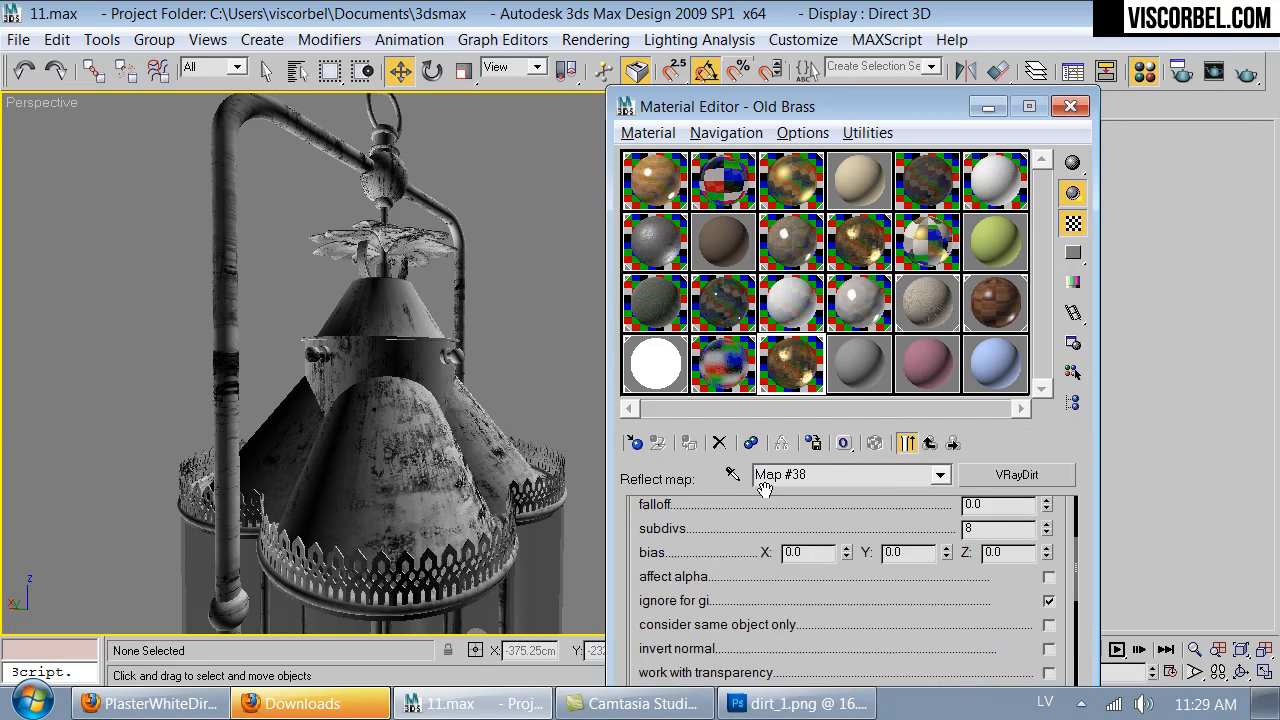
{"action": "right_click", "coordinate": [940, 592]}
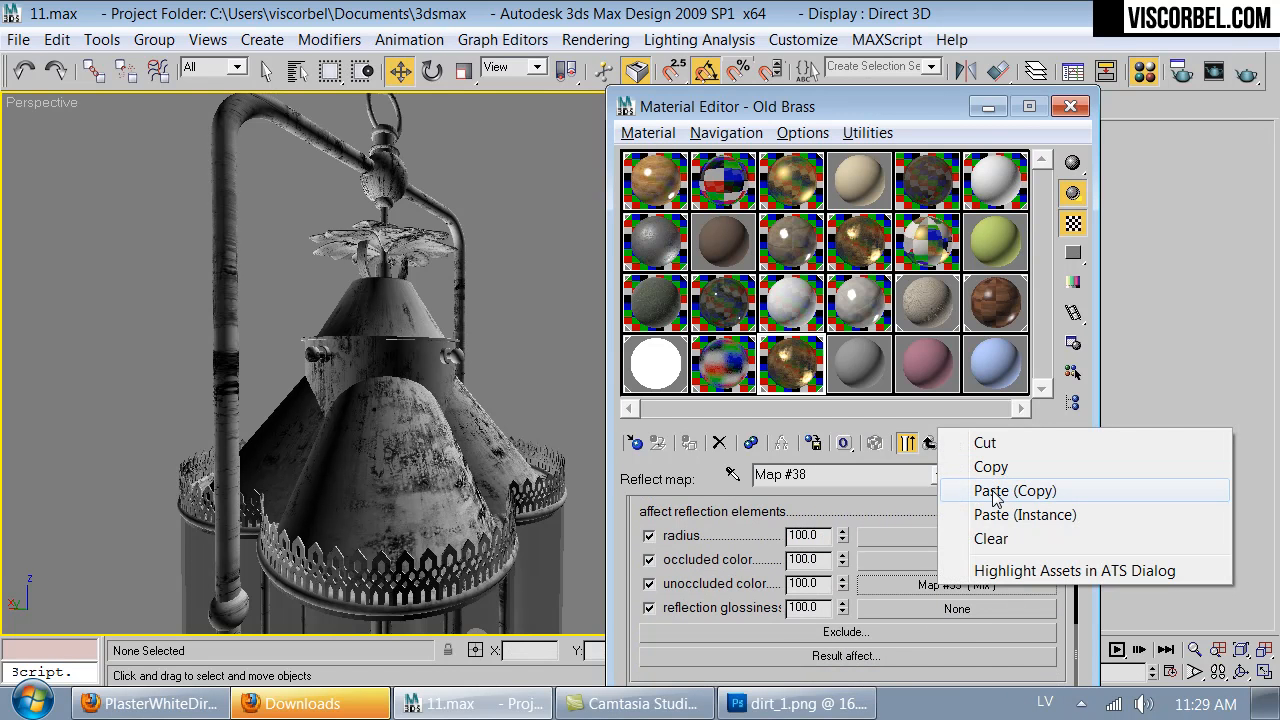
{"action": "left_click", "coordinate": [993, 491]}
- Switch the viewport to VRayPhysicalCamera01 and unhide all objects in the kitchen scene
{"action": "scroll", "coordinate": [352, 452], "scroll_direction": "down", "scroll_amount": 5}
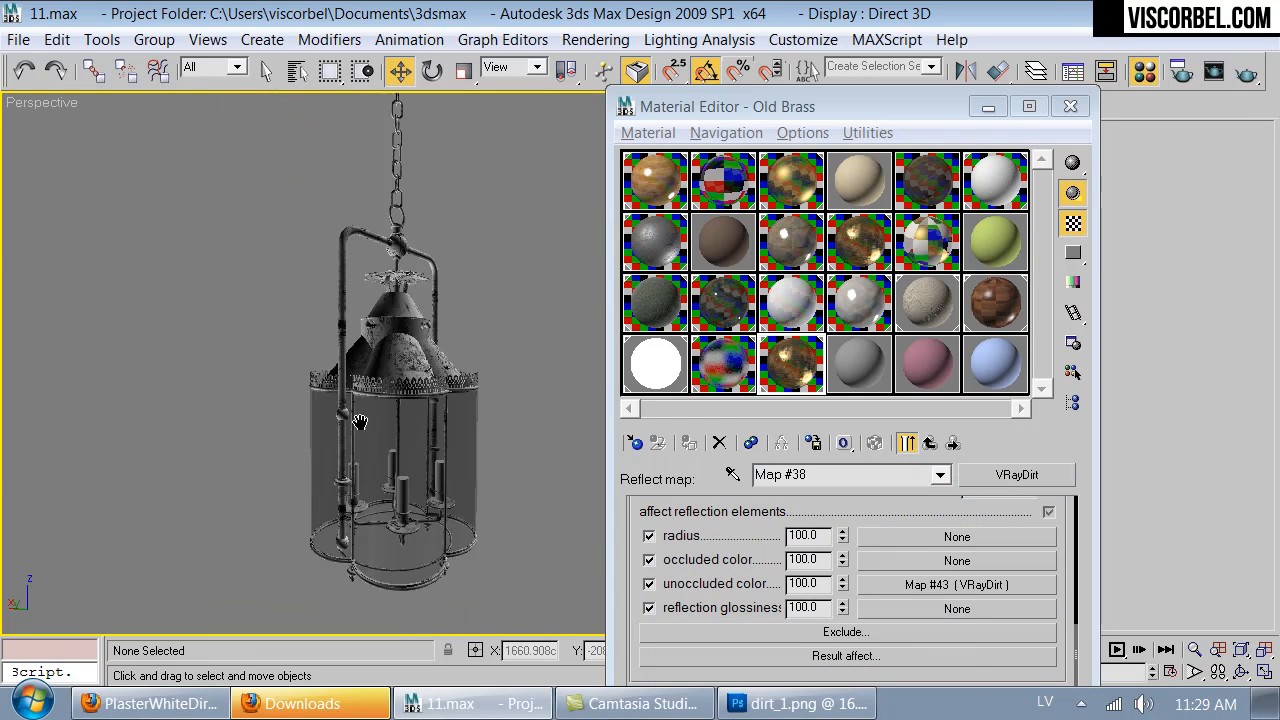
{"action": "middle_click_drag", "start_coordinate": [361, 381], "coordinate": [393, 387], "text": "alt"}
{"action": "key", "text": "c"}
{"action": "right_click", "coordinate": [449, 341]}
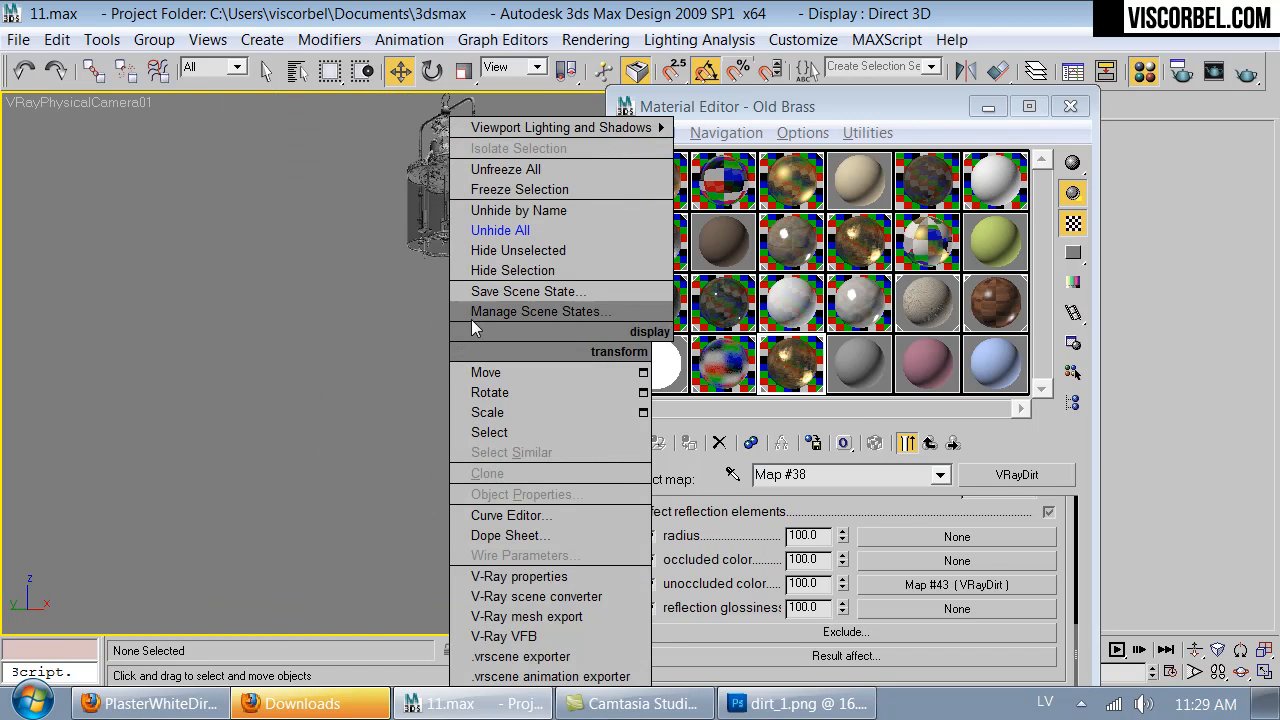
{"action": "left_click", "coordinate": [525, 230]}
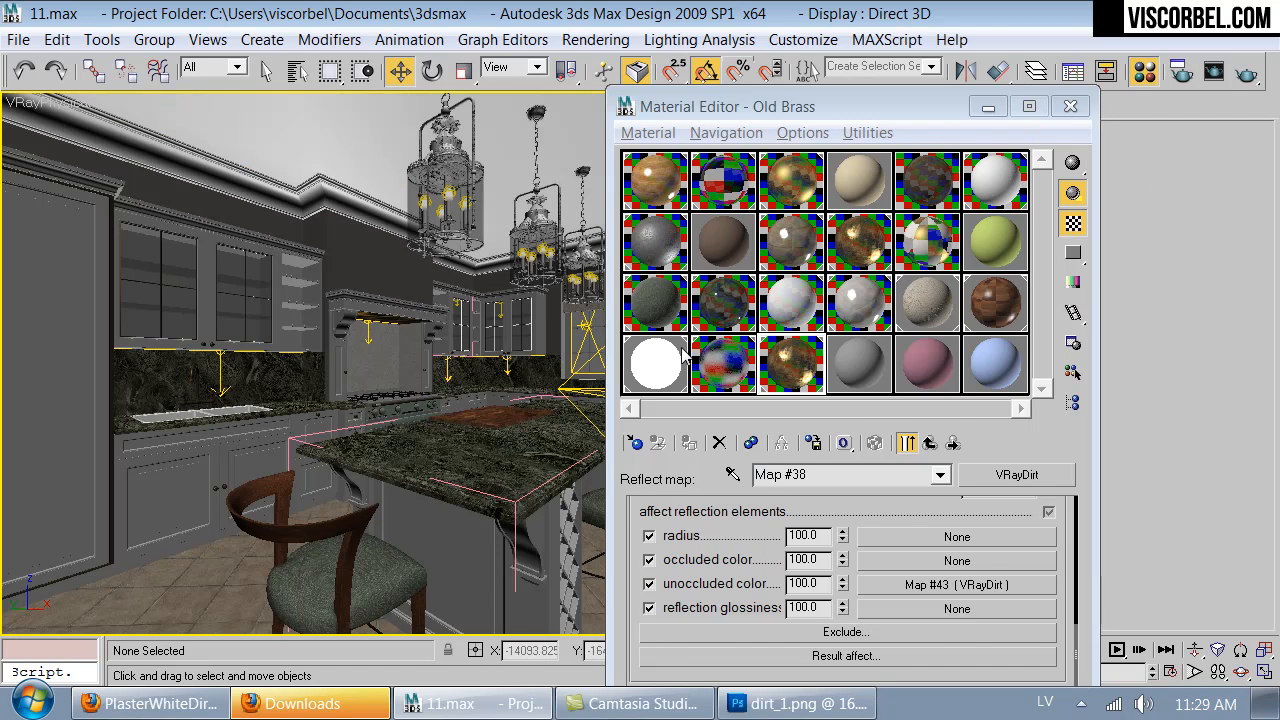
- Close the Material Editor and walk the camera forward and upward to frame the hanging lanterns closely
{"action": "left_click", "coordinate": [1070, 106]}
{"action": "key", "text": "Up"}
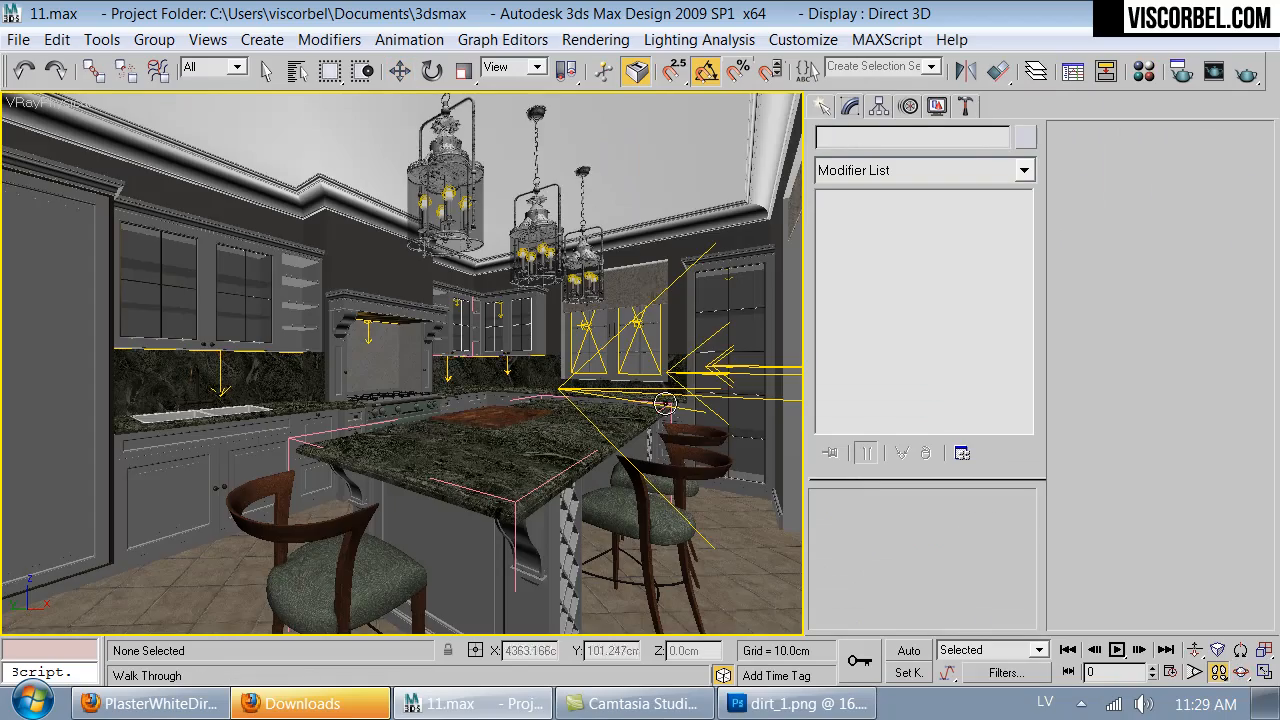
{"action": "left_click_drag", "start_coordinate": [635, 424], "coordinate": [603, 431]}
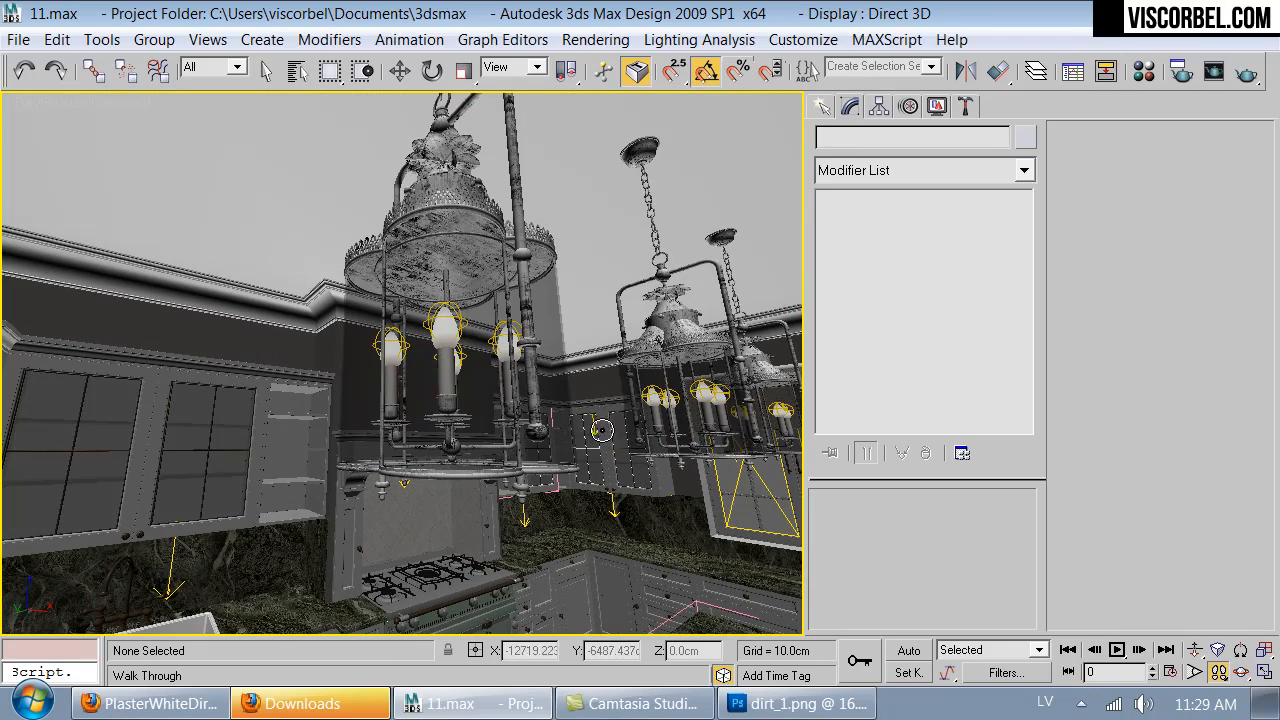
- Define a render region around the upper part of the nearest lantern in the camera view
{"action": "left_click", "coordinate": [1213, 71]}
{"action": "left_click", "coordinate": [676, 453]}
{"action": "left_click_drag", "start_coordinate": [146, 299], "coordinate": [419, 213]}
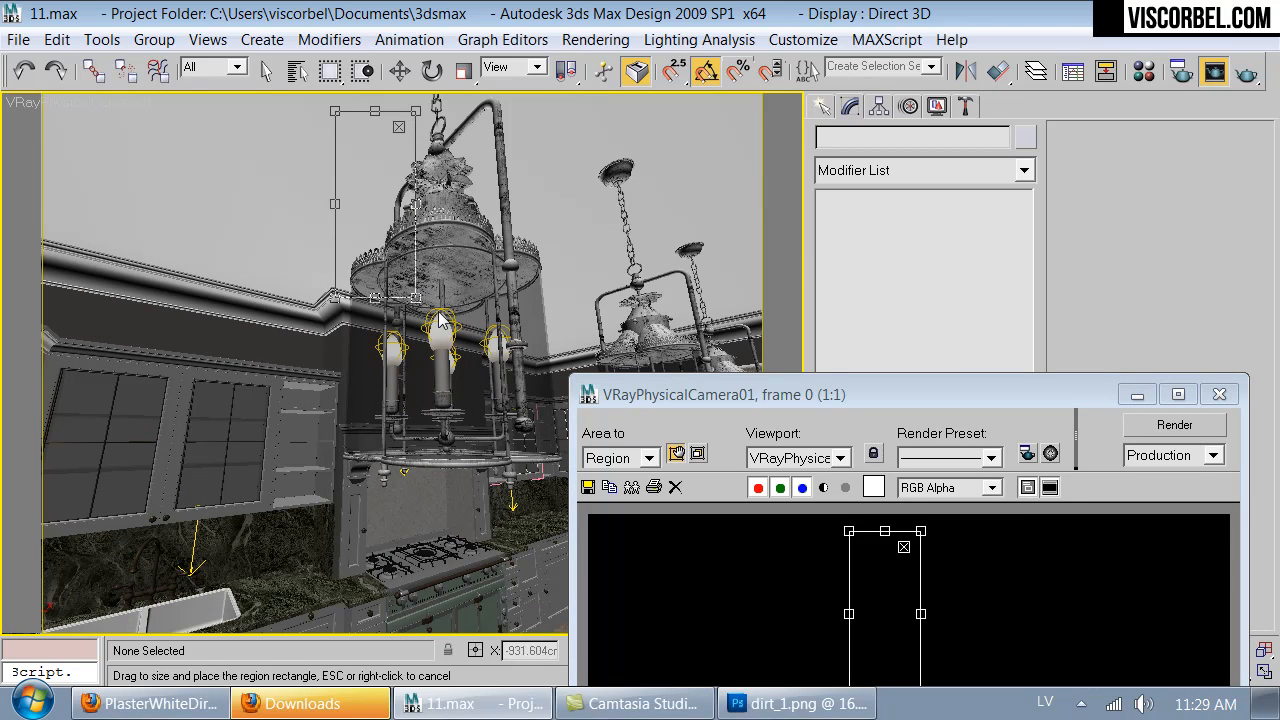
{"action": "left_click_drag", "start_coordinate": [414, 296], "coordinate": [545, 351]}
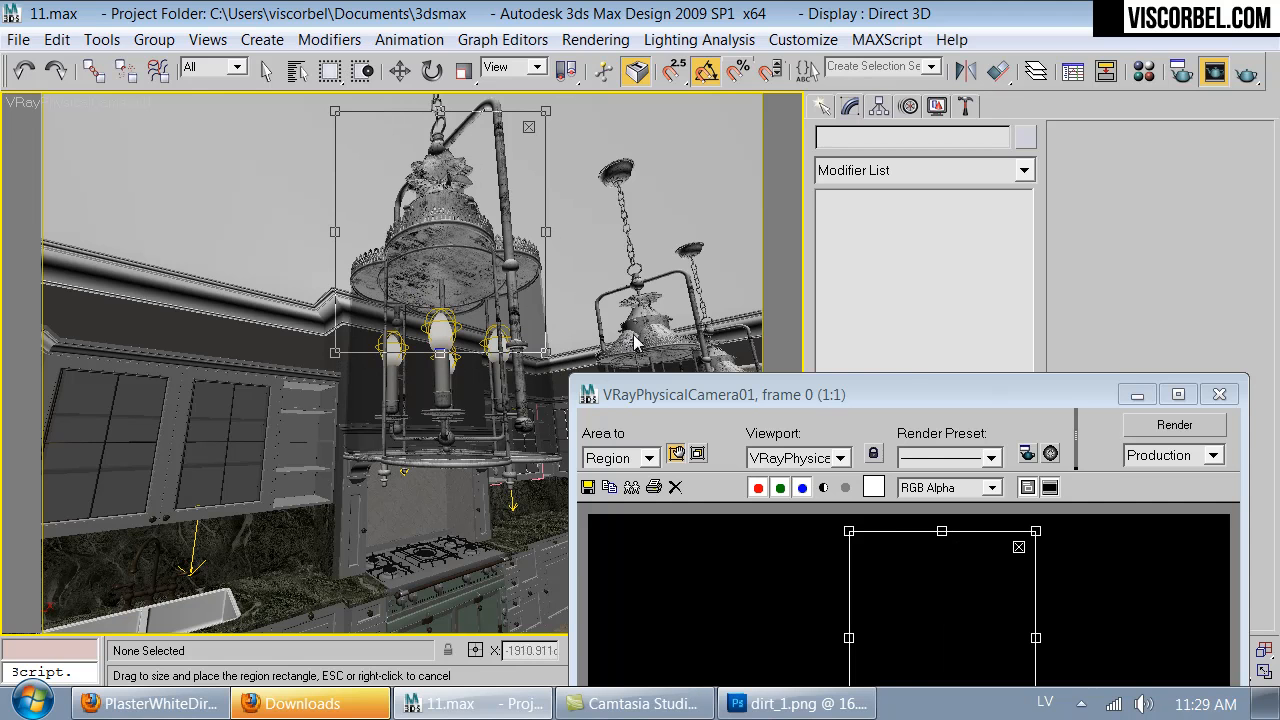
- Save the scene as a new file named 12 in the MAX folder
{"action": "left_click", "coordinate": [18, 40]}
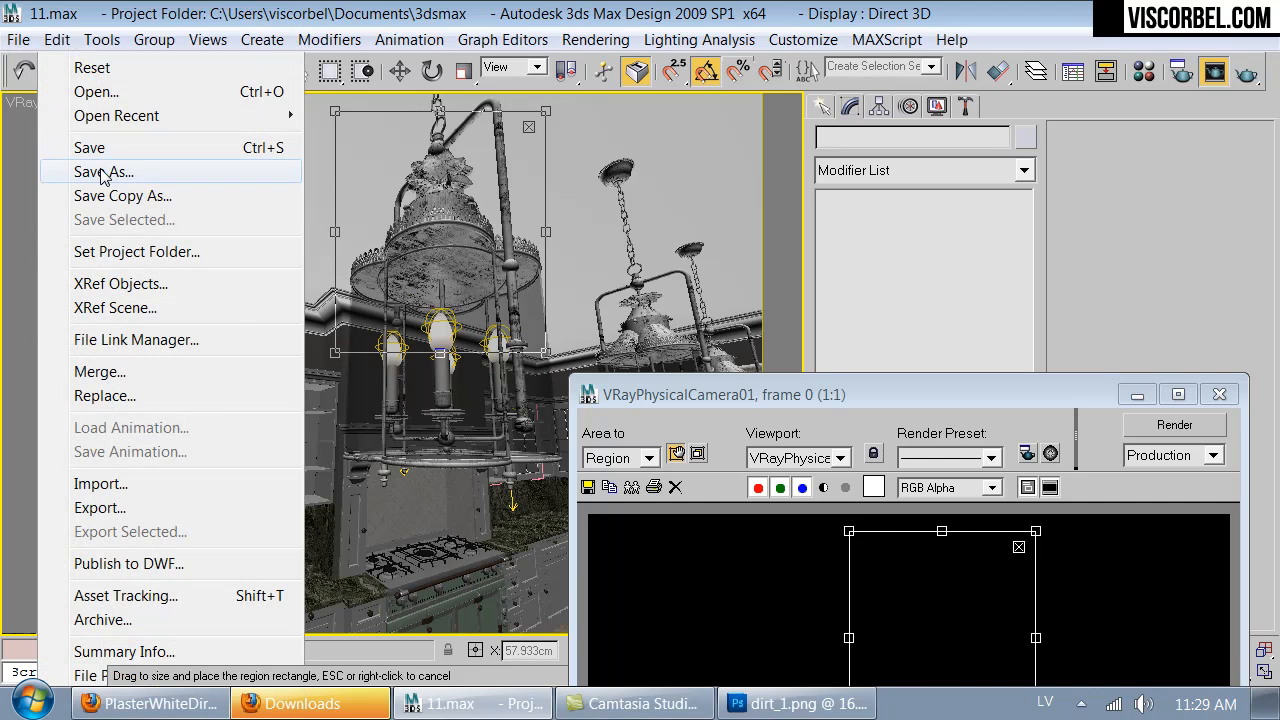
{"action": "left_click", "coordinate": [92, 172]}
{"action": "type", "text": "12"}
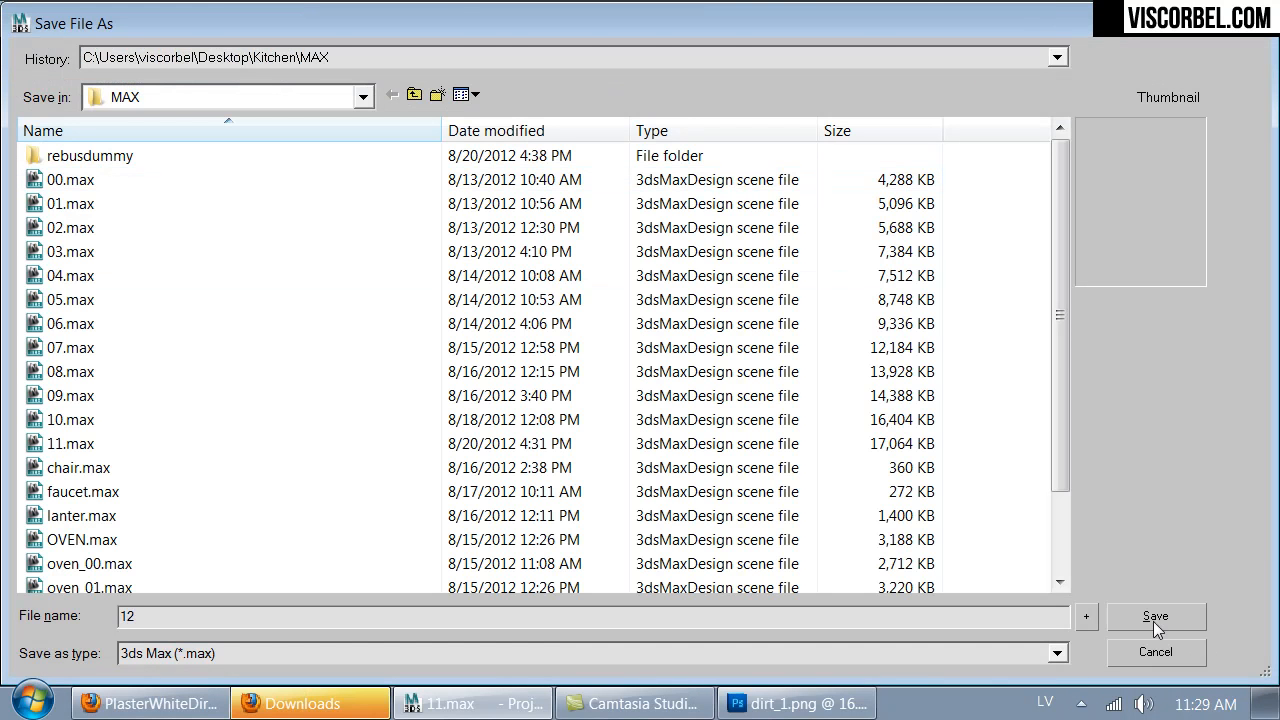
{"action": "left_click", "coordinate": [1156, 626]}
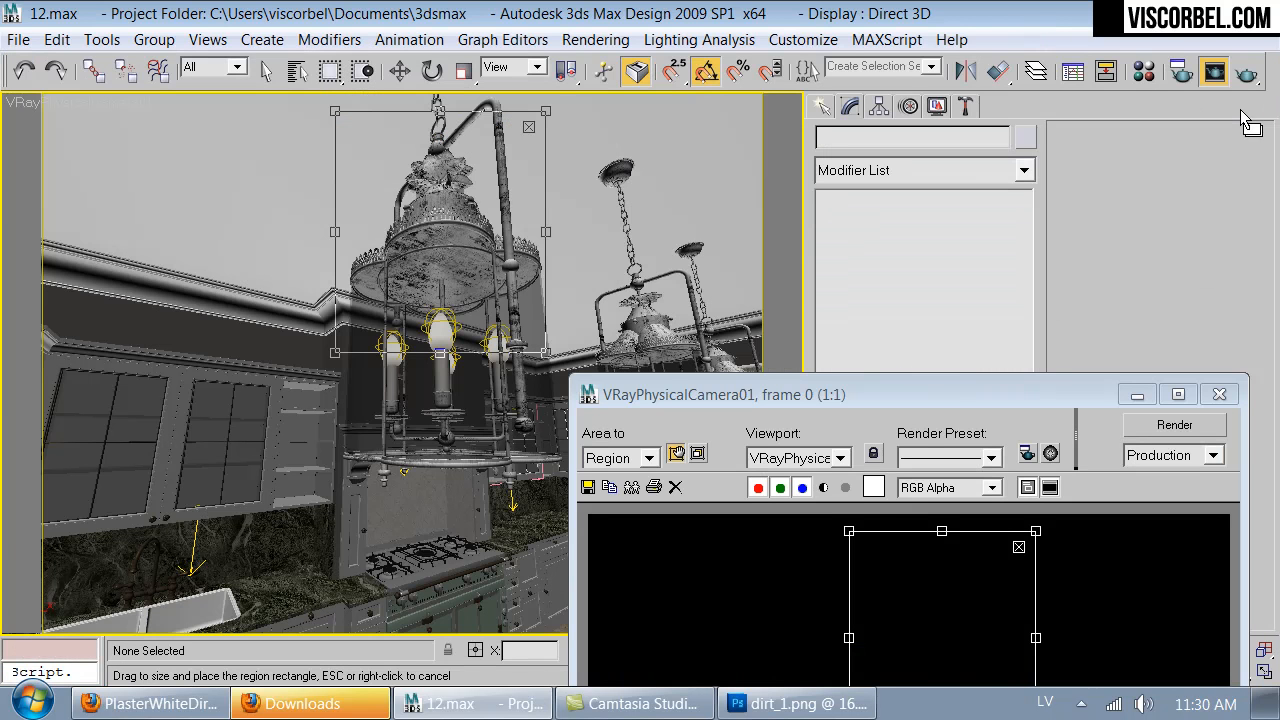
- Render the lantern region with the Production settings and move the V-Ray frame buffer to show the result
{"action": "left_click_drag", "start_coordinate": [838, 402], "coordinate": [818, 189]}
{"action": "left_click", "coordinate": [1160, 212]}
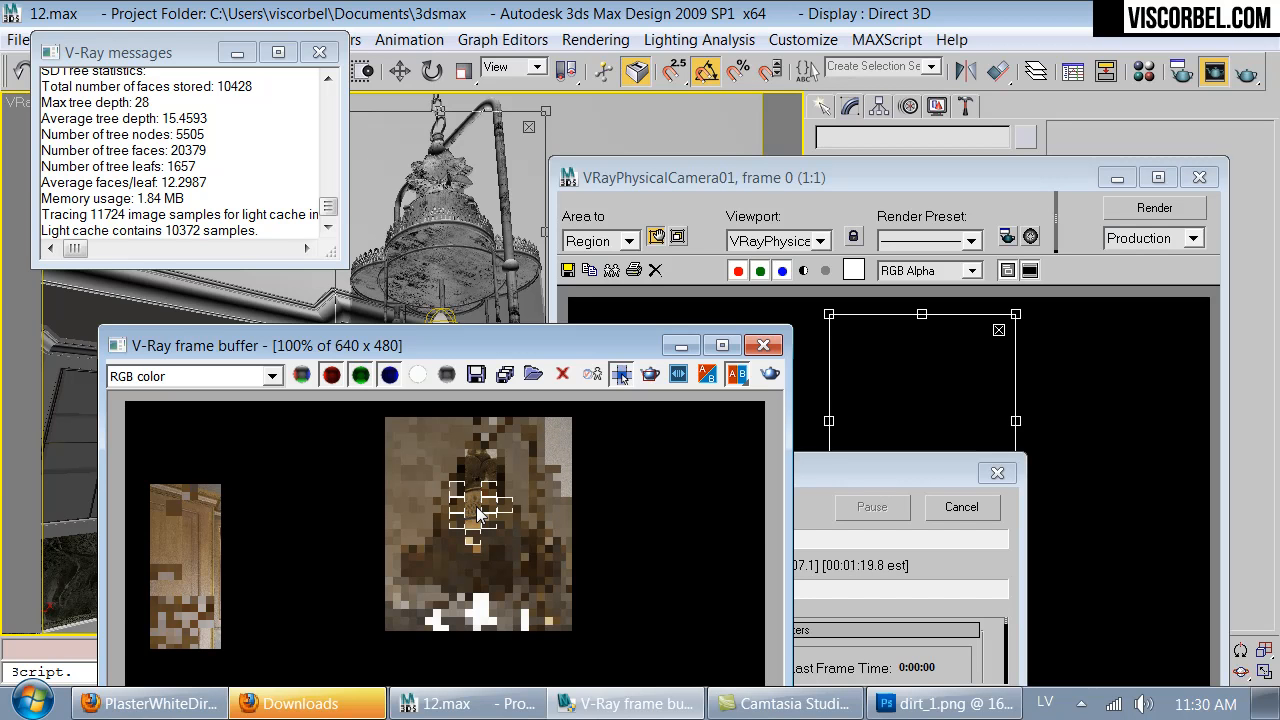
{"action": "left_click_drag", "start_coordinate": [542, 345], "coordinate": [519, 206]}
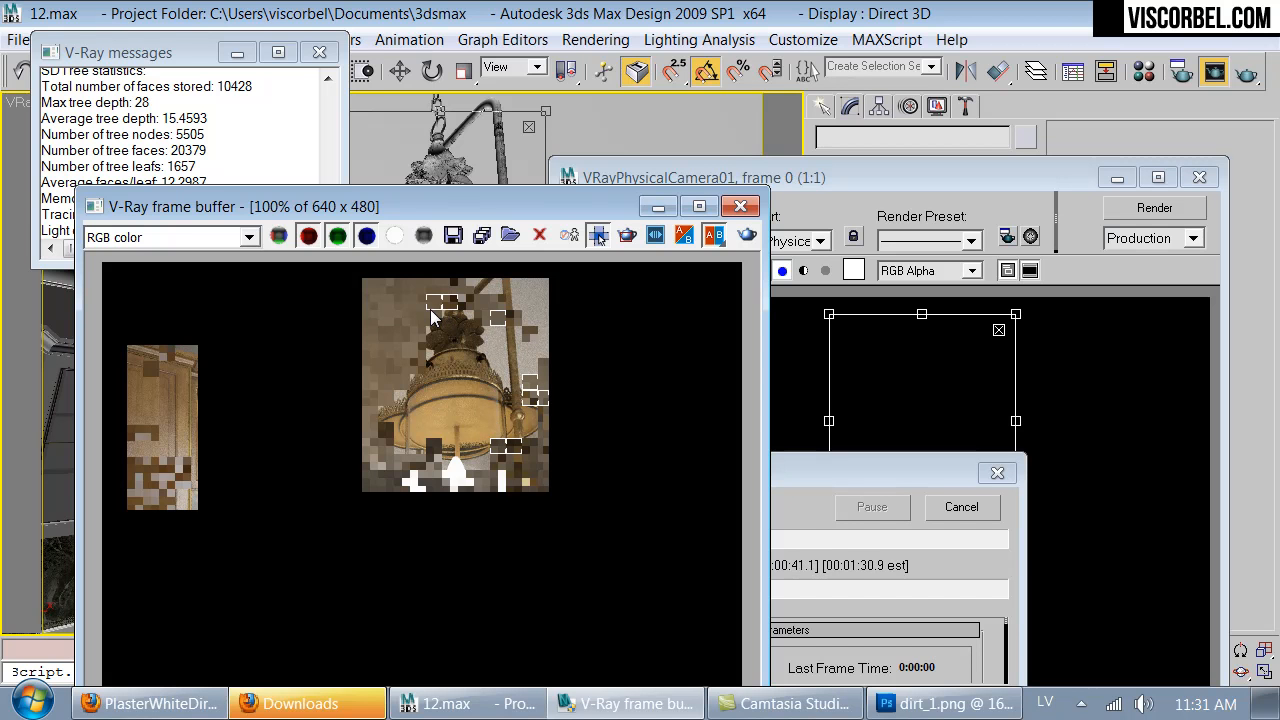
- Examine the lantern's Old Brass surface in the V-Ray frame buffer at several magnifications while the region renders
{"action": "scroll", "coordinate": [432, 316], "scroll_direction": "up", "scroll_amount": 2}
{"action": "scroll", "coordinate": [440, 358], "scroll_direction": "down", "scroll_amount": 1}
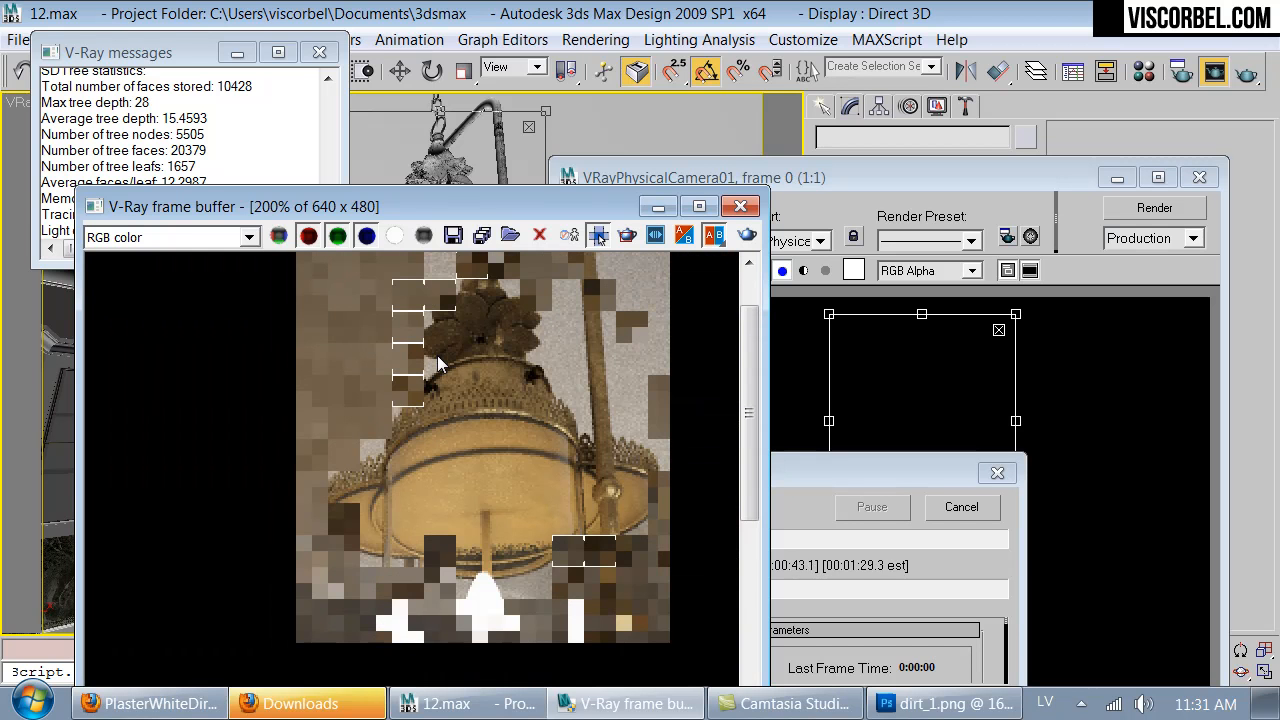
{"action": "scroll", "coordinate": [438, 362], "scroll_direction": "down", "scroll_amount": 1}
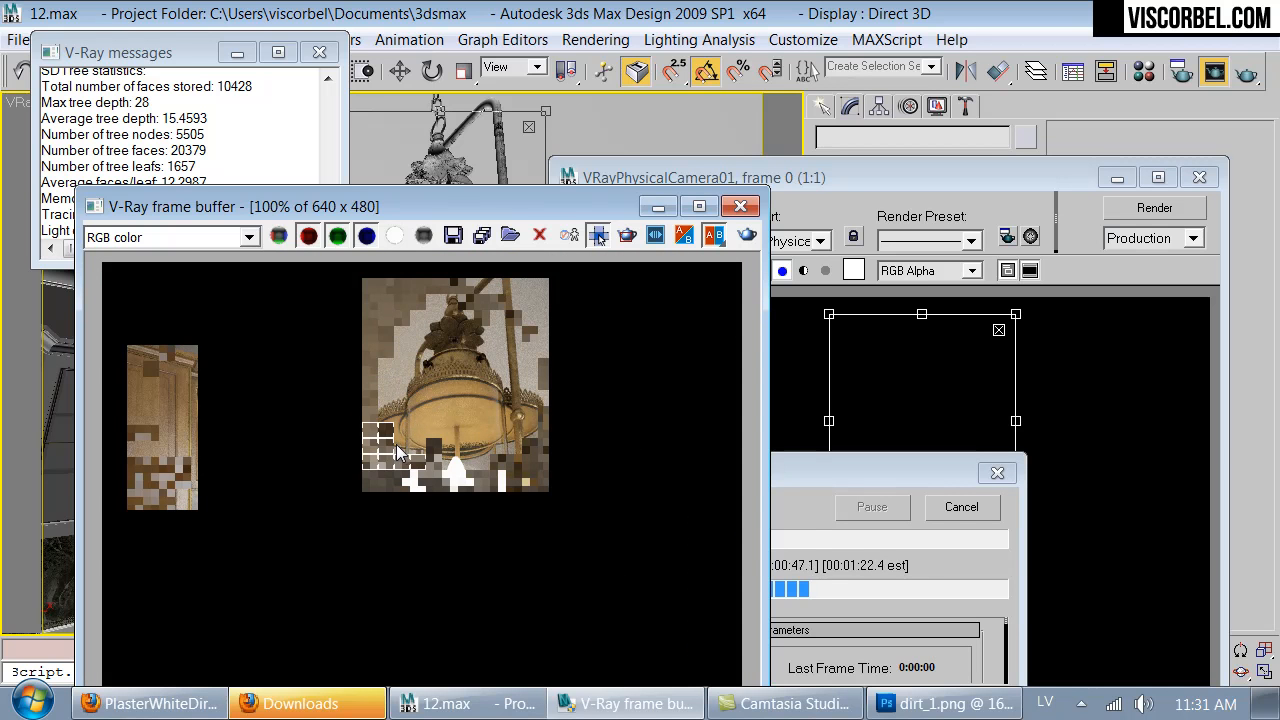
{"action": "scroll", "coordinate": [478, 321], "scroll_direction": "up", "scroll_amount": 2}
{"action": "scroll", "coordinate": [478, 320], "scroll_direction": "down", "scroll_amount": 1}
{"action": "scroll", "coordinate": [478, 320], "scroll_direction": "down", "scroll_amount": 1}
{"action": "scroll", "coordinate": [478, 320], "scroll_direction": "up", "scroll_amount": 2}
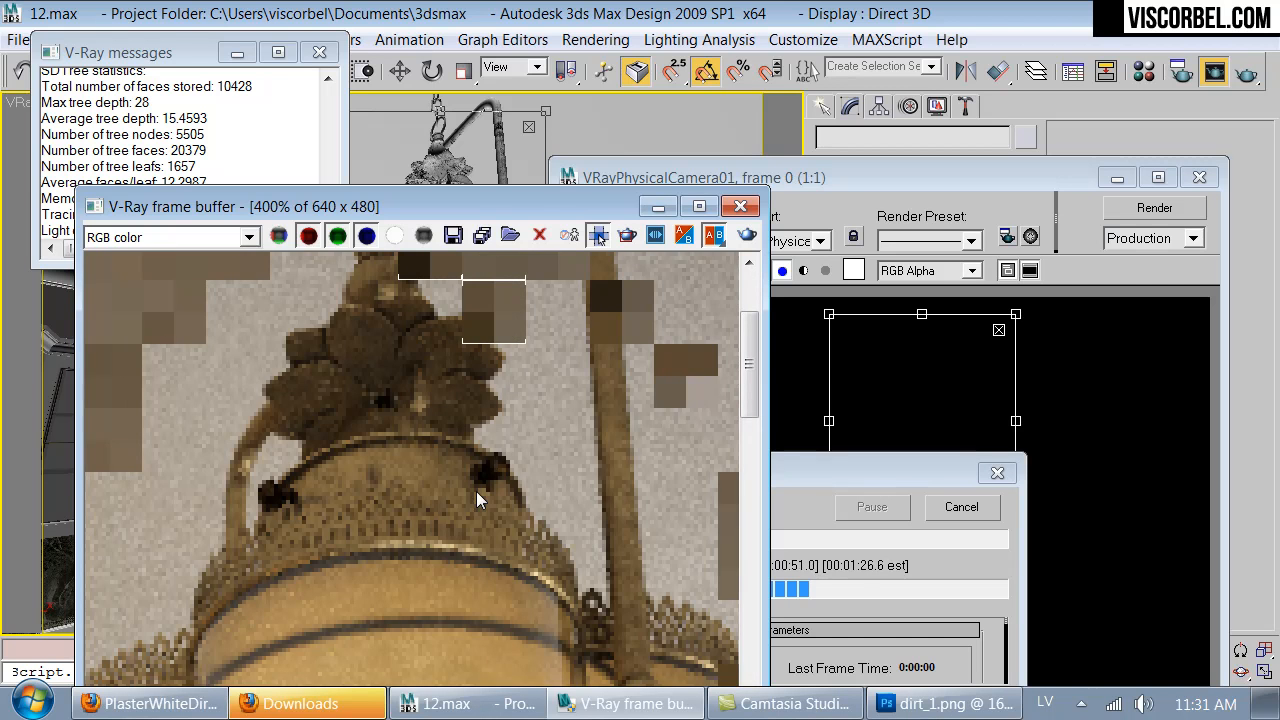
{"action": "scroll", "coordinate": [476, 491], "scroll_direction": "down", "scroll_amount": 1}
{"action": "scroll", "coordinate": [452, 475], "scroll_direction": "down", "scroll_amount": 1}
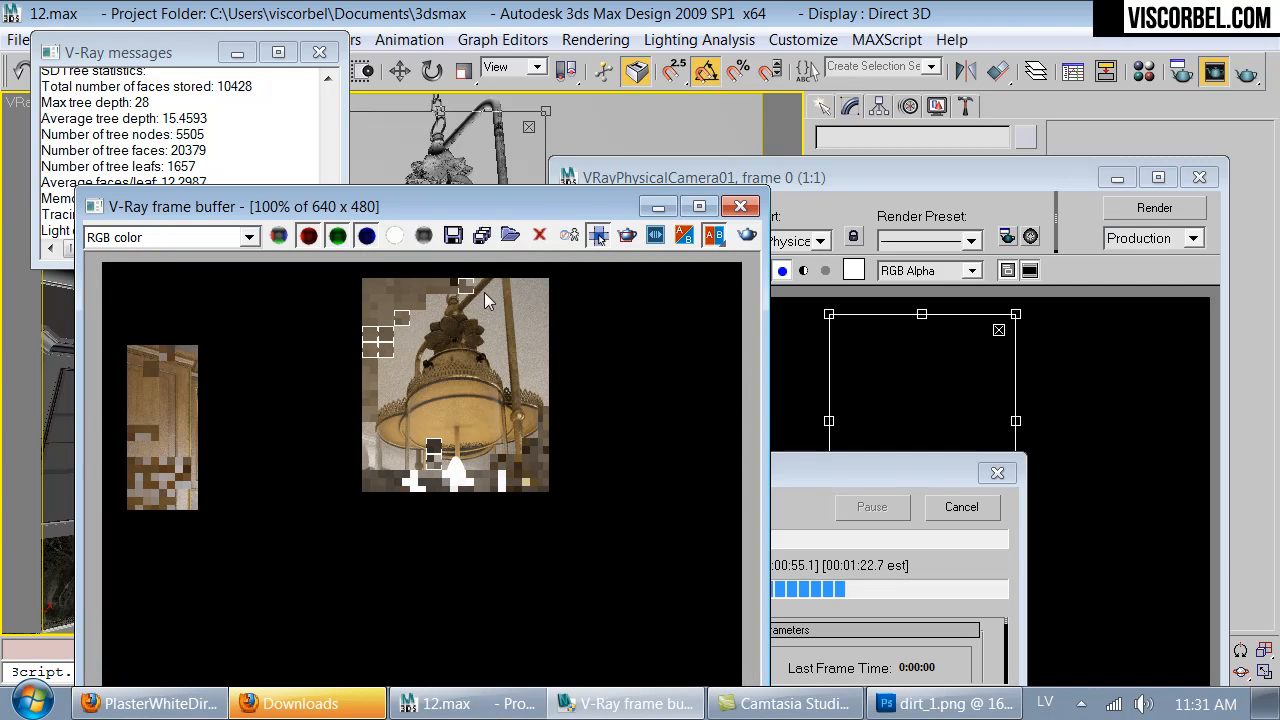
{"action": "scroll", "coordinate": [492, 380], "scroll_direction": "down", "scroll_amount": 1}
{"action": "scroll", "coordinate": [493, 390], "scroll_direction": "up", "scroll_amount": 1}
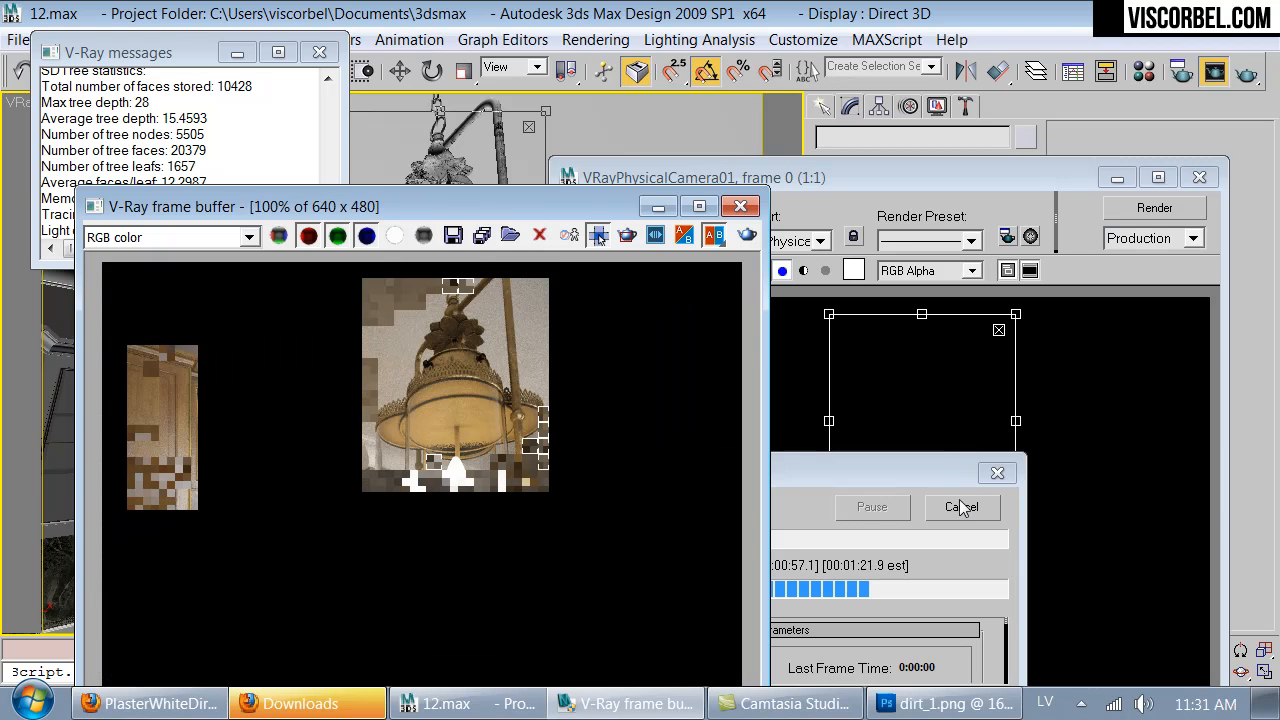
- Close the frame buffer, render window and V-Ray messages, and isolate the nearest lantern's group for close inspection
{"action": "left_click", "coordinate": [740, 206]}
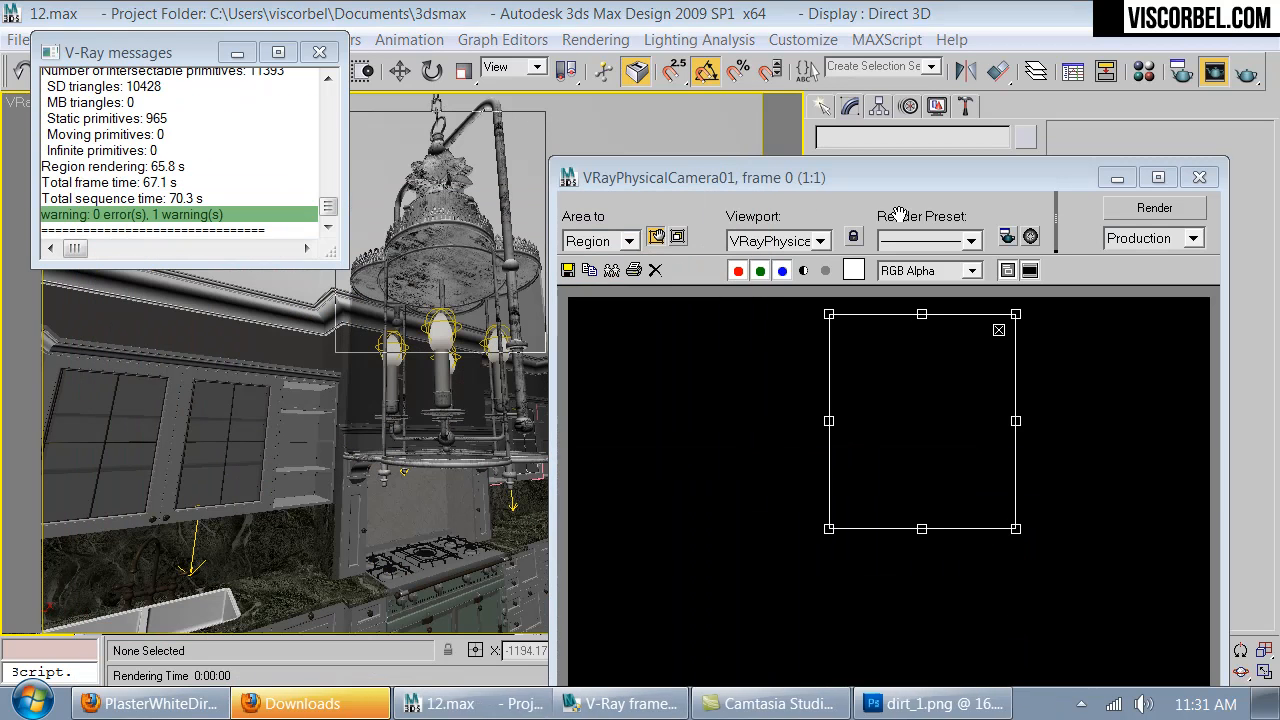
{"action": "left_click", "coordinate": [1199, 177]}
{"action": "key", "text": "w"}
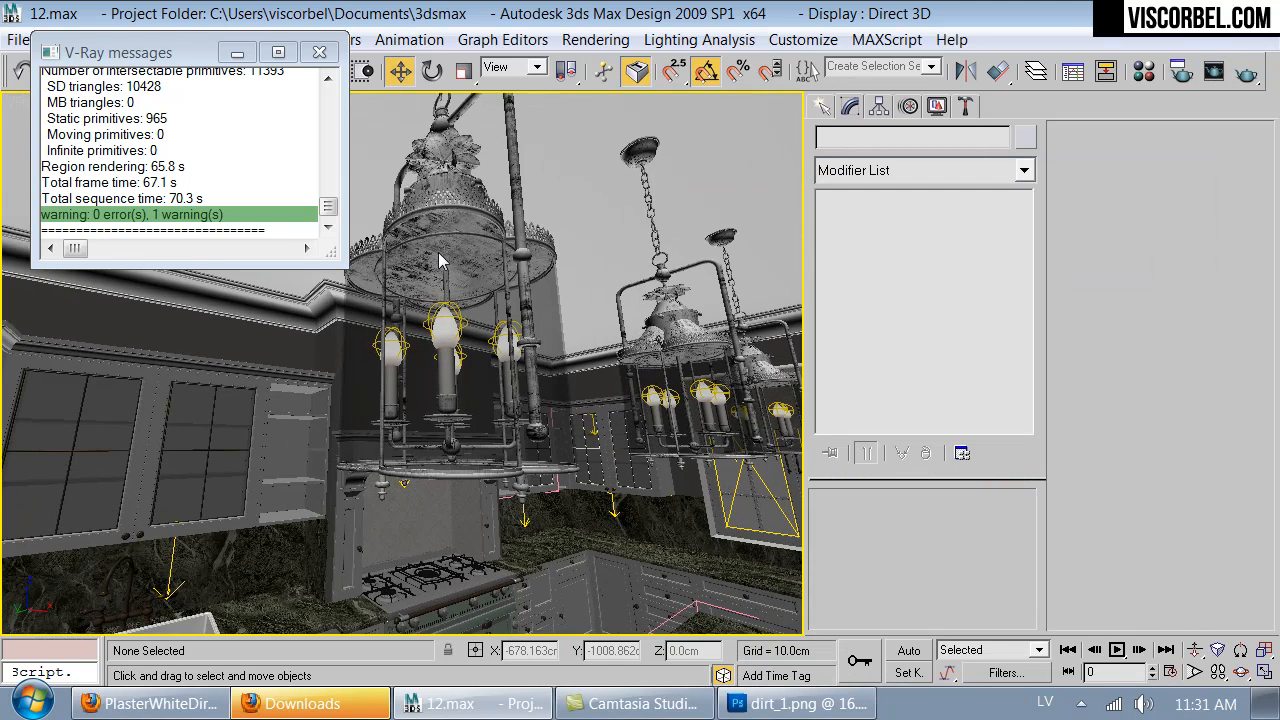
{"action": "left_click", "coordinate": [440, 233]}
{"action": "key", "text": "alt+q"}
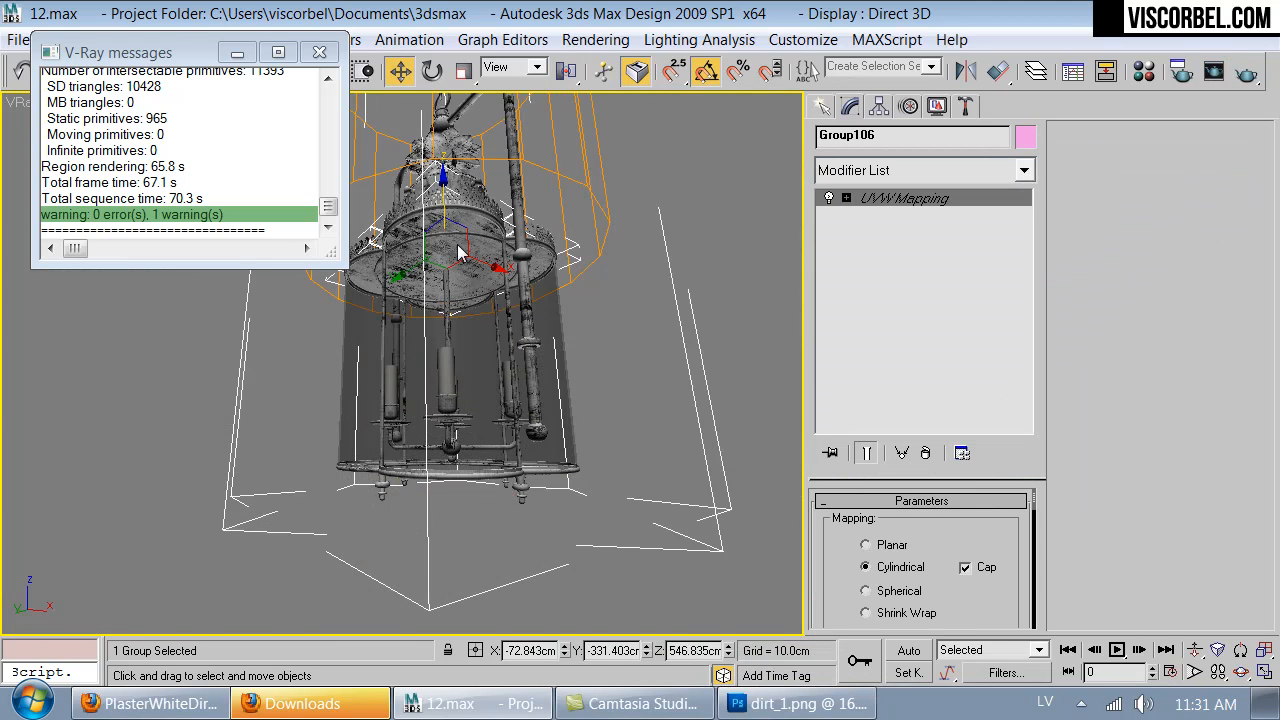
{"action": "scroll", "coordinate": [470, 255], "scroll_direction": "down", "scroll_amount": 2}
{"action": "scroll", "coordinate": [494, 281], "scroll_direction": "up", "scroll_amount": 5}
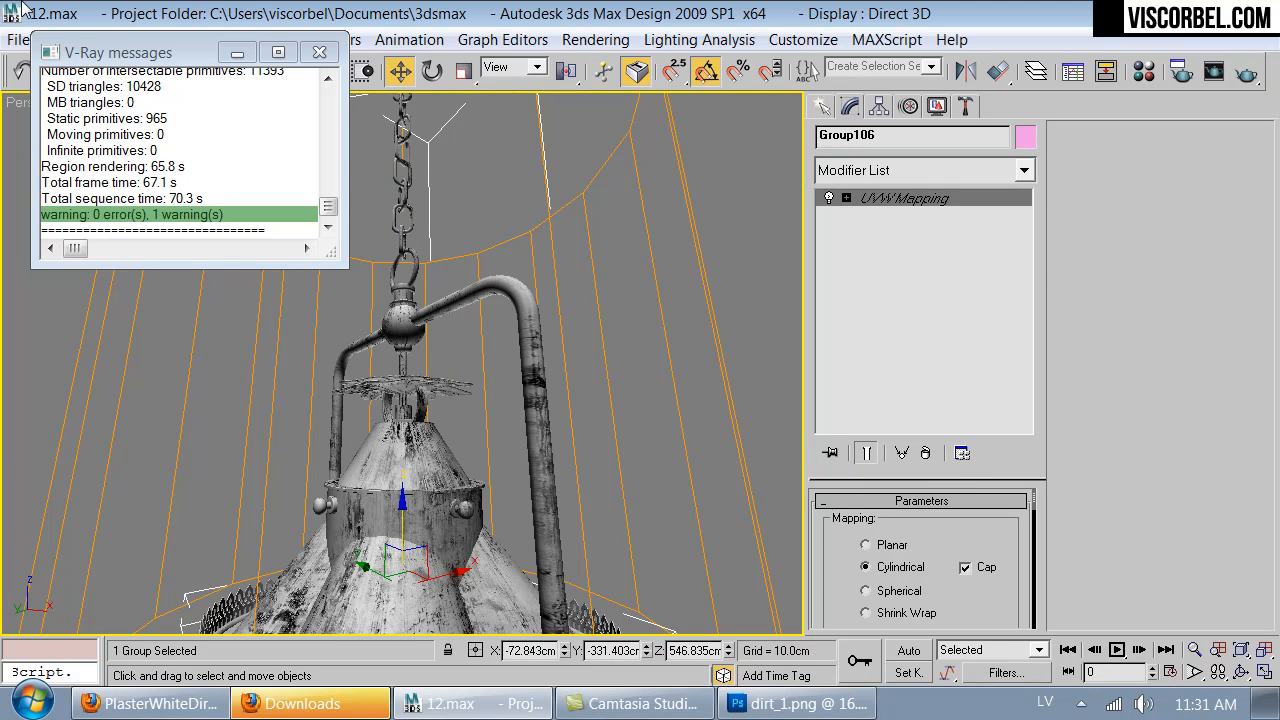
{"action": "left_click", "coordinate": [319, 52]}
- Open the lantern's group and its nested group, and select one of the small round knobs on the collar
{"action": "left_click", "coordinate": [154, 39]}
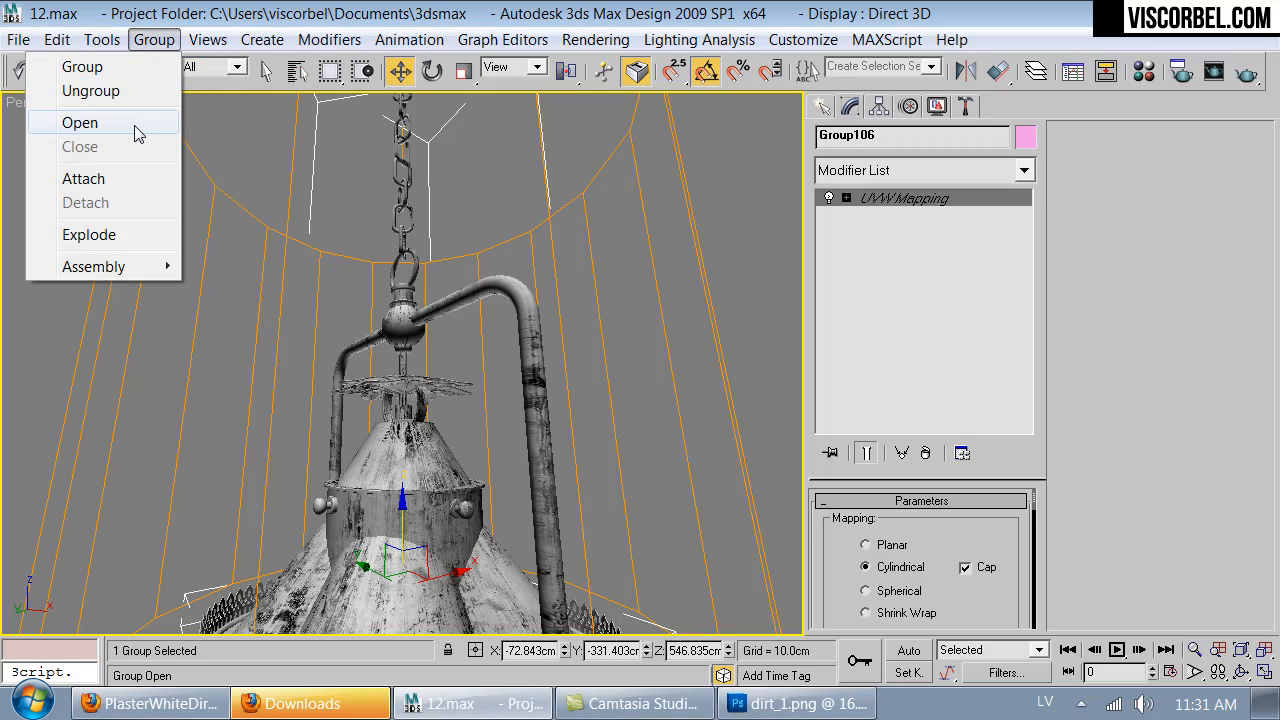
{"action": "left_click", "coordinate": [141, 124]}
{"action": "left_click", "coordinate": [465, 513]}
{"action": "scroll", "coordinate": [468, 510], "scroll_direction": "down", "scroll_amount": 3}
{"action": "scroll", "coordinate": [466, 431], "scroll_direction": "up", "scroll_amount": 3}
{"action": "middle_click_drag", "start_coordinate": [451, 397], "coordinate": [420, 294]}
{"action": "left_click", "coordinate": [154, 39]}
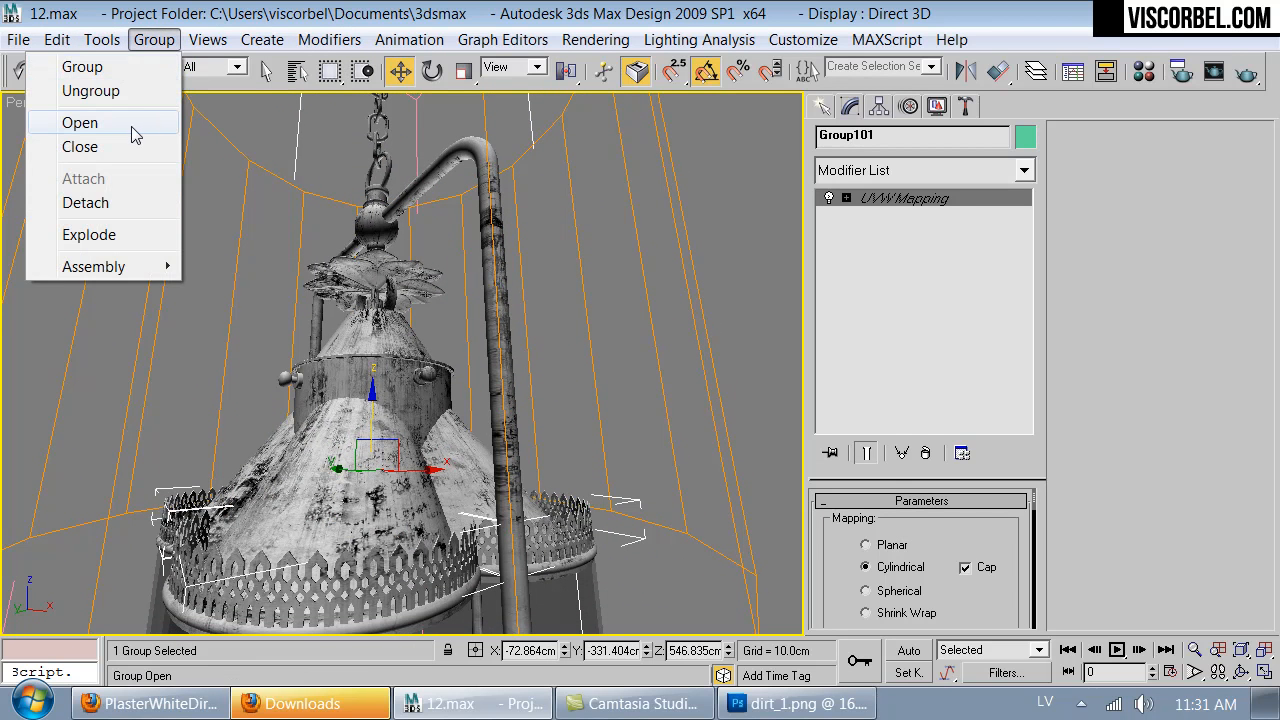
{"action": "left_click", "coordinate": [131, 124]}
{"action": "left_click", "coordinate": [425, 376]}
{"action": "key", "text": "z"}
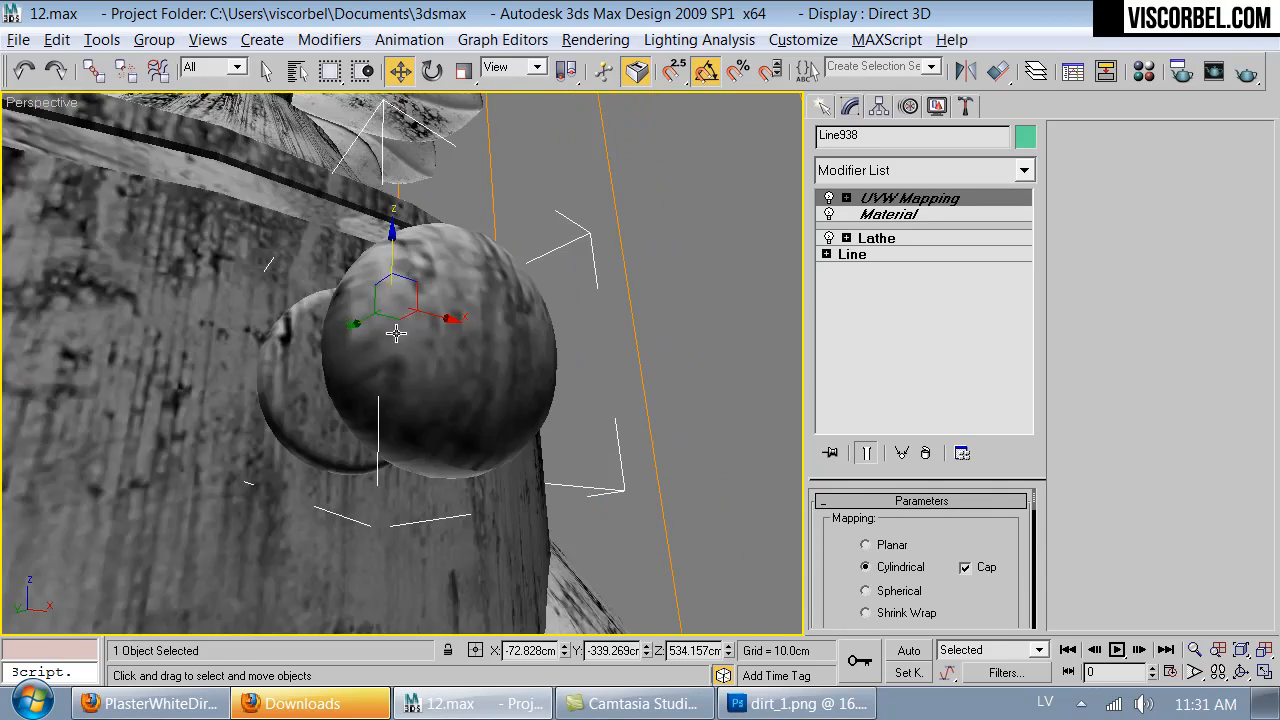
- Add the other three collar knobs to the selection, leaving out the lantern's large lower cone
{"action": "middle_click_drag", "start_coordinate": [386, 329], "coordinate": [437, 383], "text": "alt"}
{"action": "scroll", "coordinate": [436, 386], "scroll_direction": "down", "scroll_amount": 3}
{"action": "key", "text": "F3"}
{"action": "scroll", "coordinate": [436, 386], "scroll_direction": "down", "scroll_amount": 2}
{"action": "mouse_move", "coordinate": [350, 350]}
{"action": "middle_mouse_down"}
{"action": "mouse_move", "coordinate": [441, 344]}
{"action": "mouse_move", "coordinate": [619, 391]}
{"action": "middle_mouse_up"}
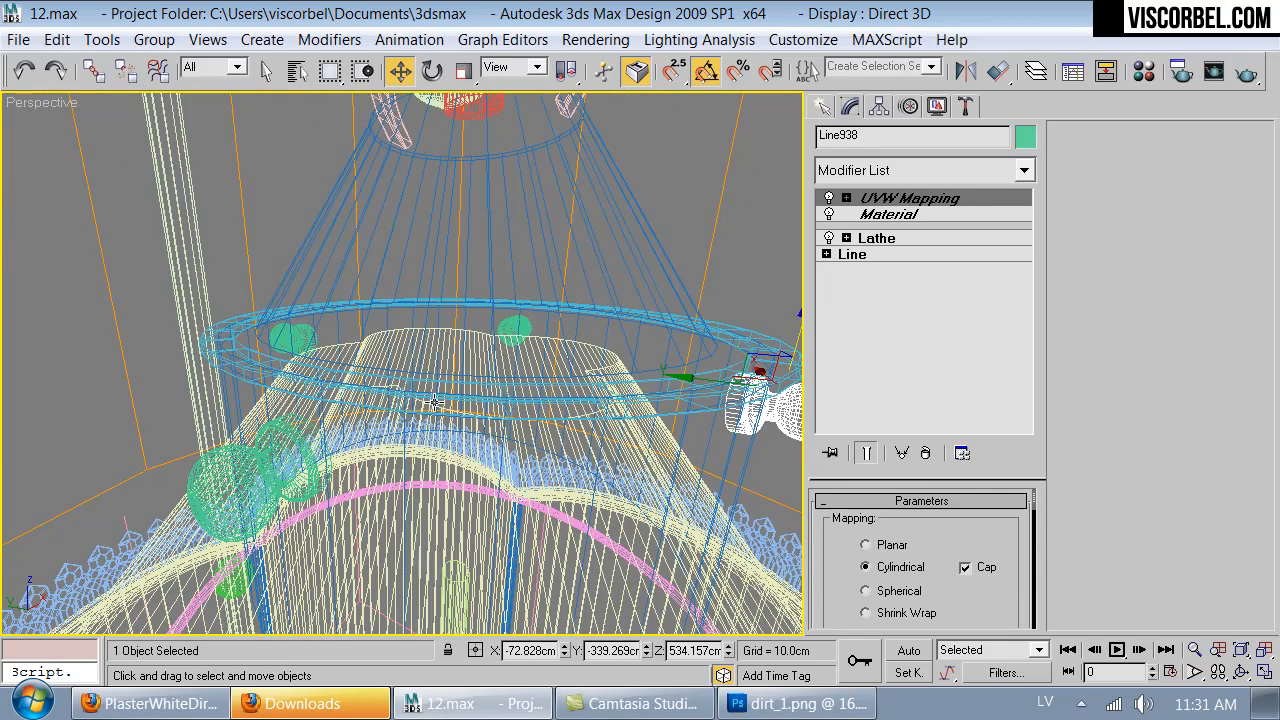
{"action": "left_click", "coordinate": [232, 472], "text": "ctrl"}
{"action": "middle_click_drag", "start_coordinate": [232, 472], "coordinate": [333, 408], "text": "alt"}
{"action": "left_click", "coordinate": [242, 427], "text": "ctrl"}
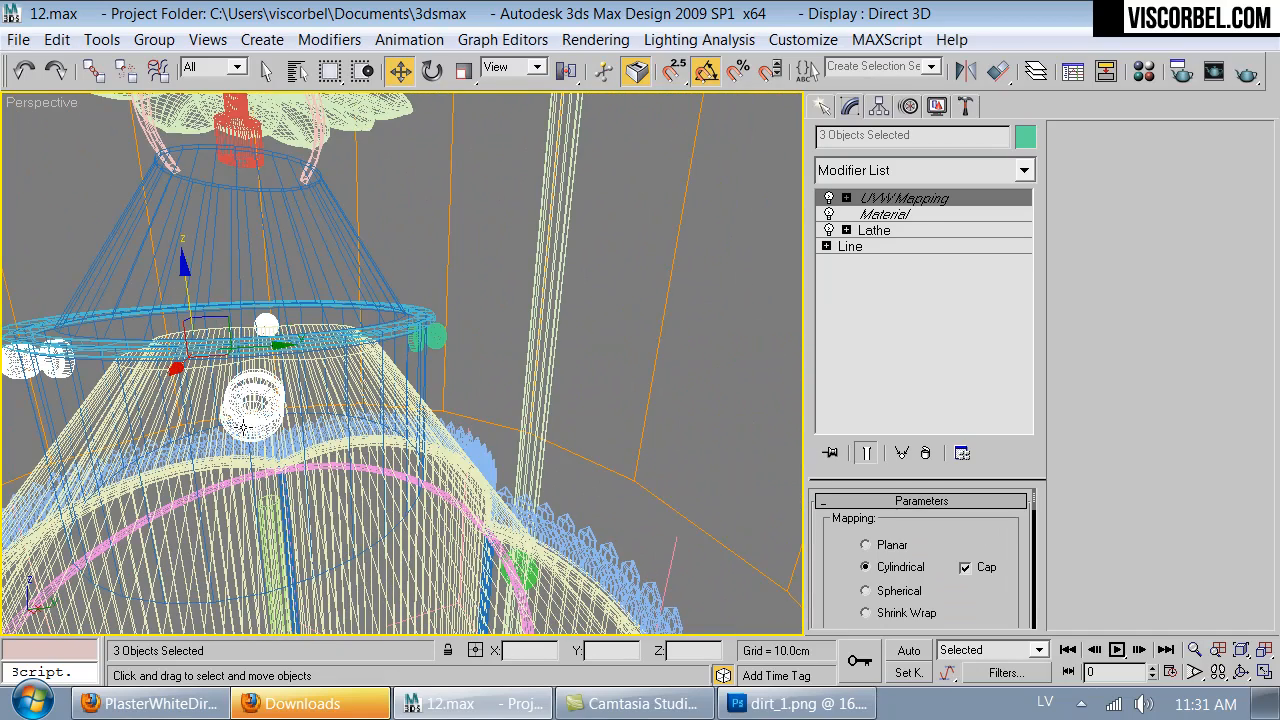
{"action": "left_click", "coordinate": [436, 339], "text": "ctrl"}
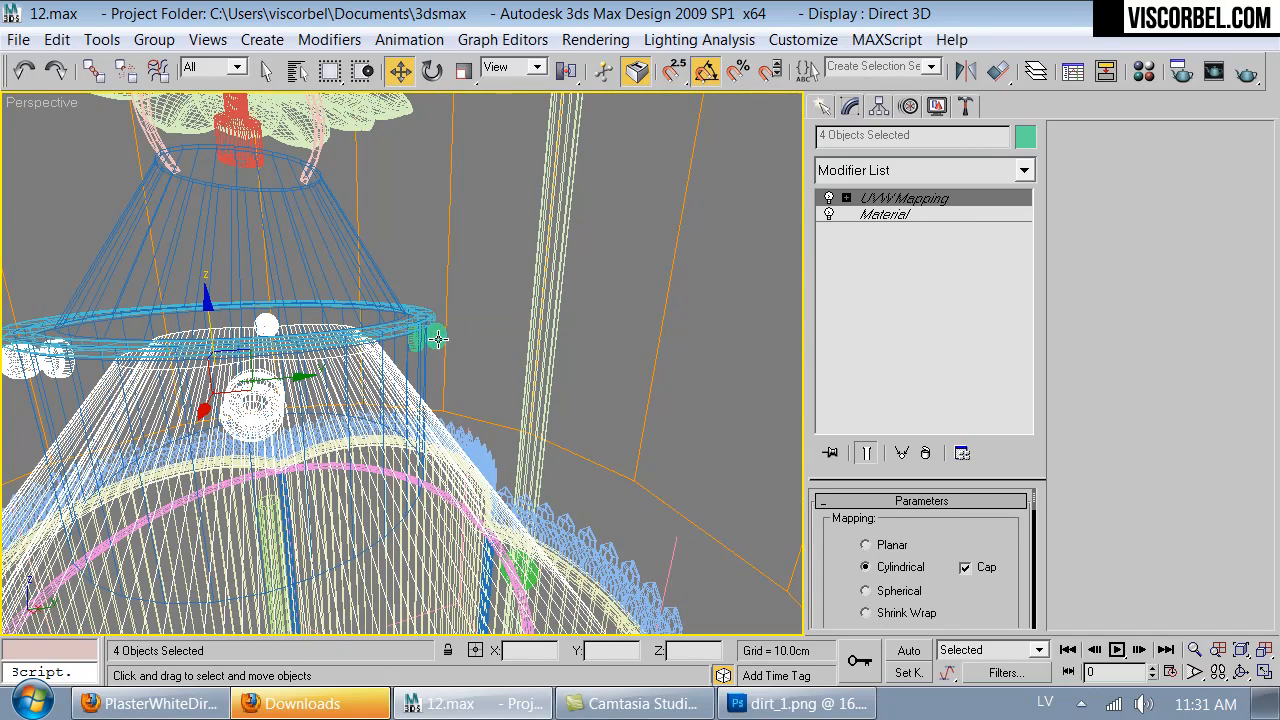
{"action": "left_click", "coordinate": [437, 339], "text": "ctrl"}
{"action": "key", "text": "F3"}
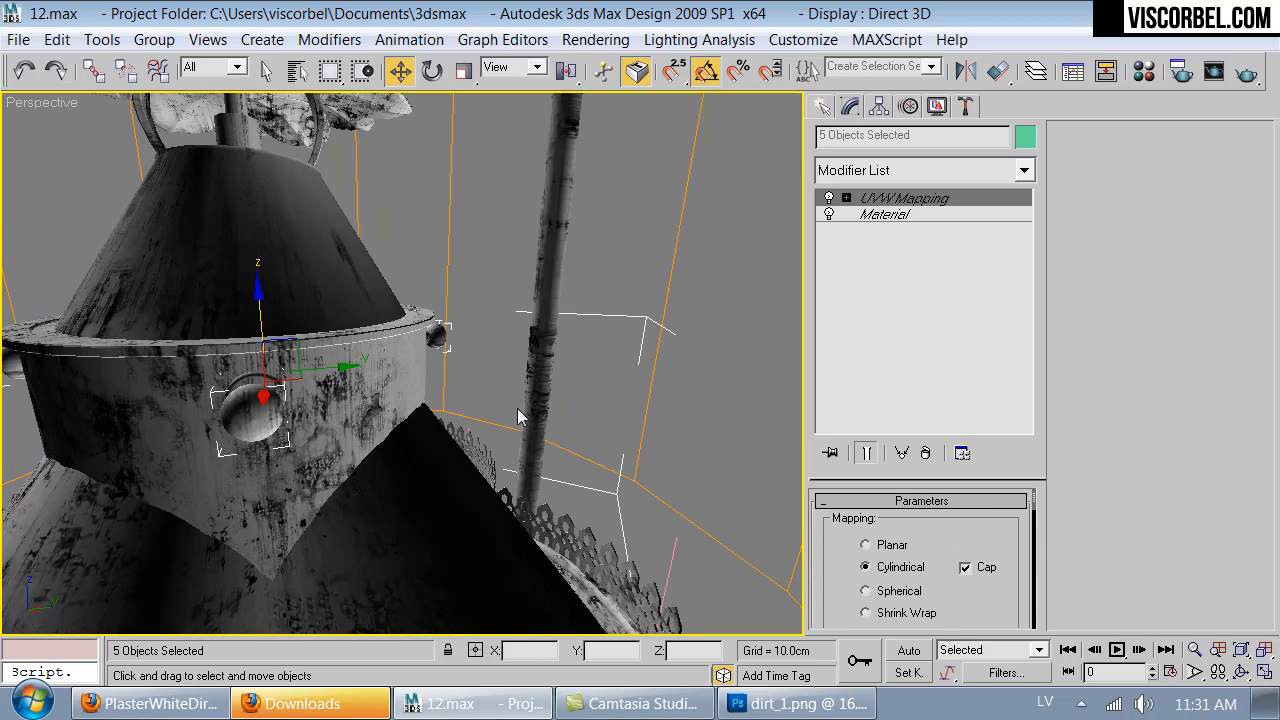
{"action": "left_click", "coordinate": [444, 567], "text": "ctrl"}
- Reconfigure the Perspective viewport's display to reveal inverted surfaces and inspect the lantern's collar knobs and leaf ornament
{"action": "right_click", "coordinate": [45, 103]}
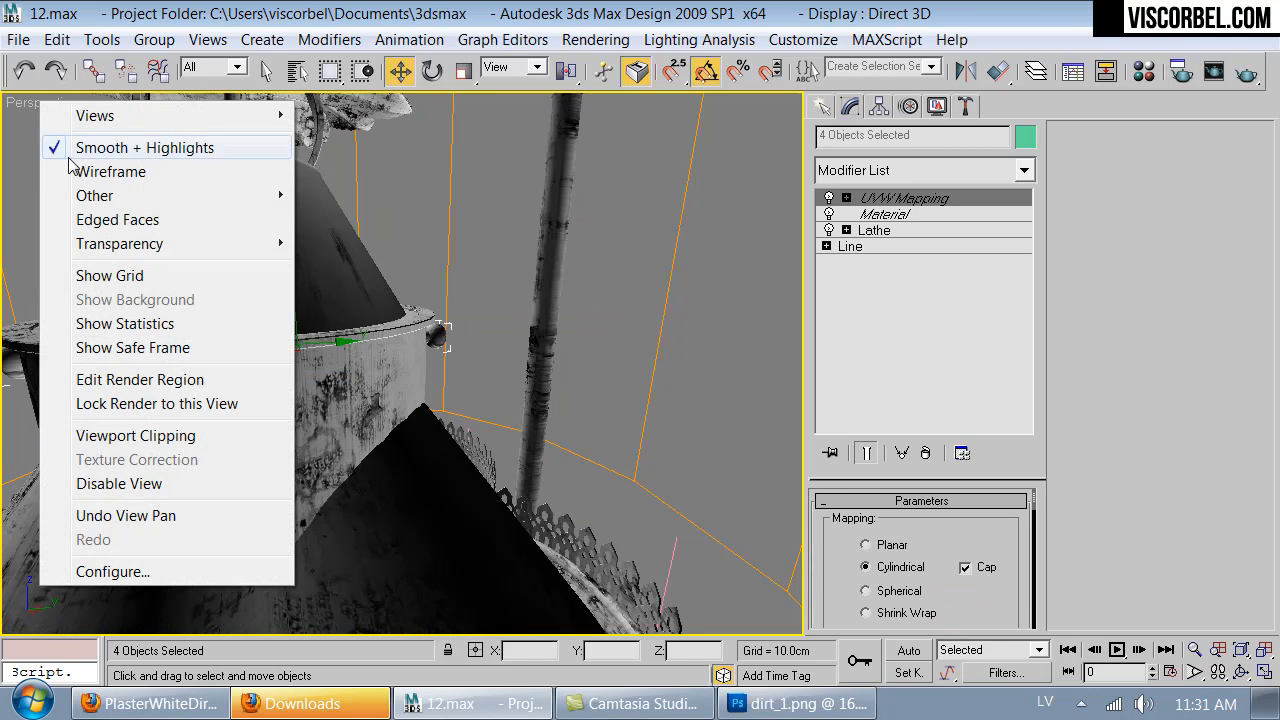
{"action": "left_click", "coordinate": [168, 568]}
{"action": "left_click", "coordinate": [694, 312]}
{"action": "left_click", "coordinate": [887, 615]}
{"action": "scroll", "coordinate": [375, 416], "scroll_direction": "down", "scroll_amount": 5}
{"action": "middle_click_drag", "start_coordinate": [375, 416], "coordinate": [625, 384], "text": "alt"}
{"action": "middle_click_drag", "start_coordinate": [625, 384], "coordinate": [410, 325]}
{"action": "scroll", "coordinate": [423, 451], "scroll_direction": "up", "scroll_amount": 5}
{"action": "scroll", "coordinate": [374, 297], "scroll_direction": "up", "scroll_amount": 2}
{"action": "scroll", "coordinate": [410, 325], "scroll_direction": "down", "scroll_amount": 2}
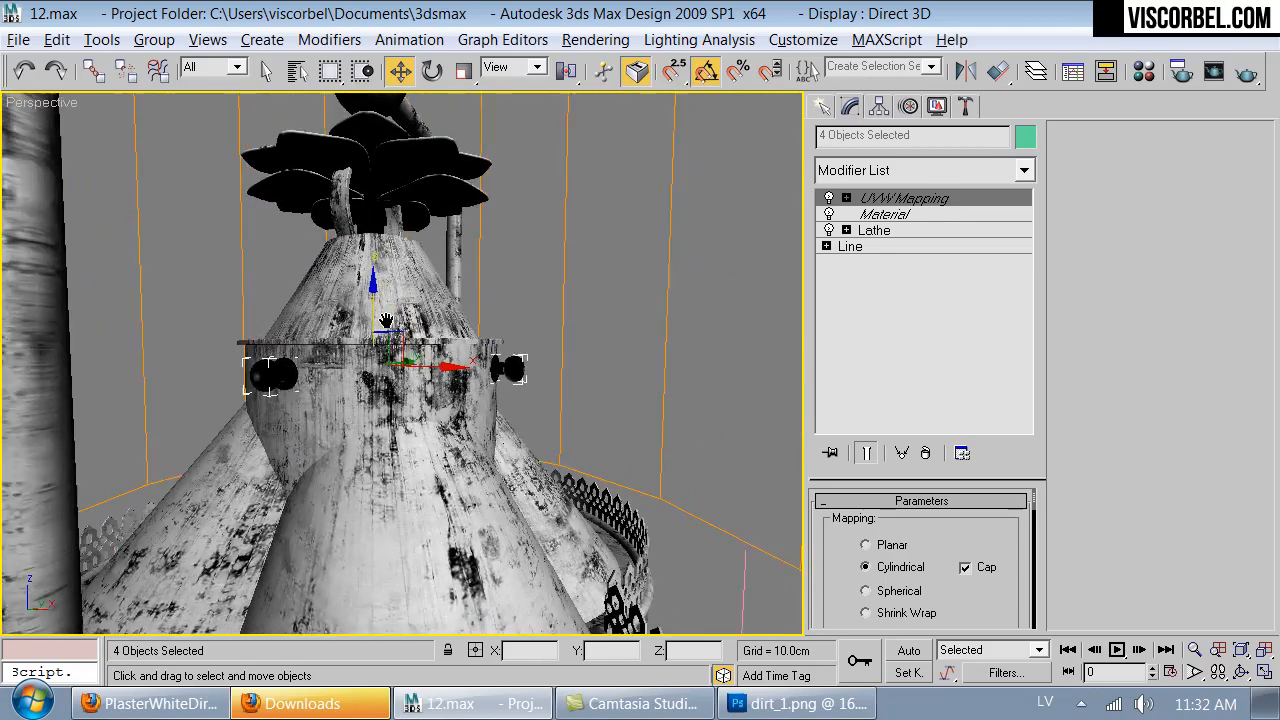
{"action": "scroll", "coordinate": [410, 325], "scroll_direction": "up", "scroll_amount": 3}
{"action": "scroll", "coordinate": [926, 263], "scroll_direction": "down", "scroll_amount": 1}
- Apply a Normal modifier to the four selected collar knobs to flip their faces
{"action": "left_click", "coordinate": [922, 173]}
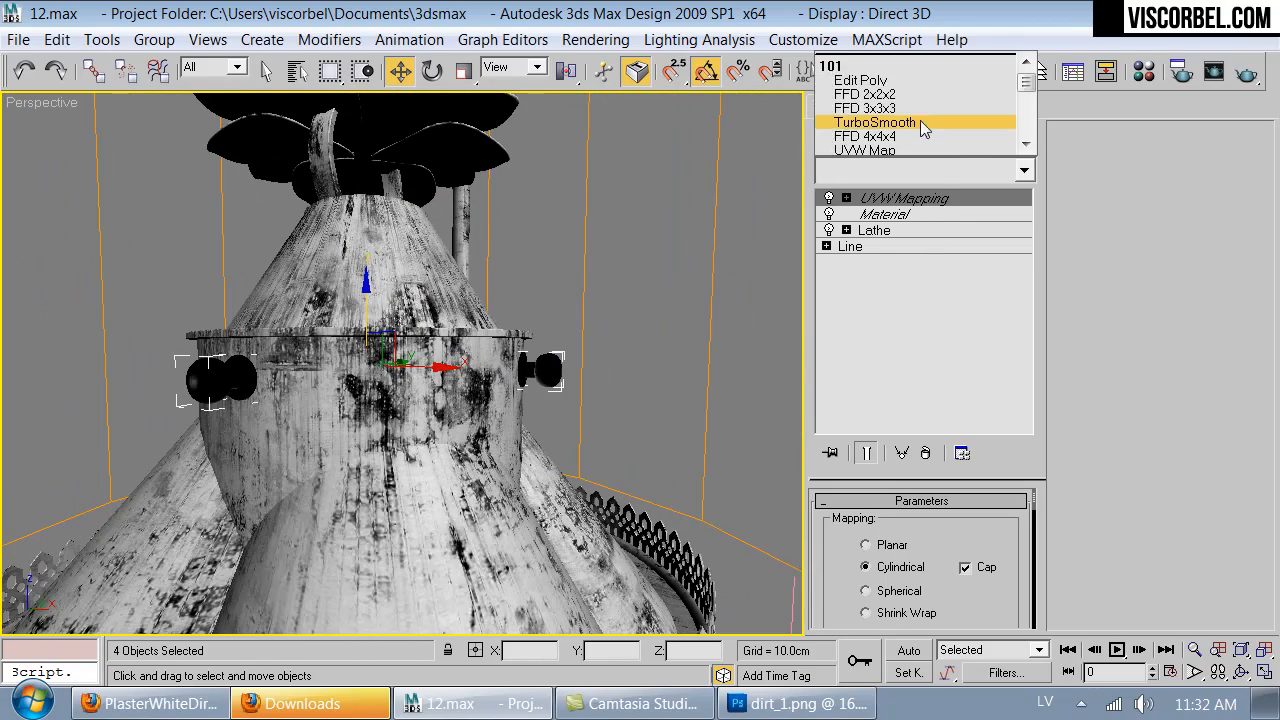
{"action": "type", "text": "n"}
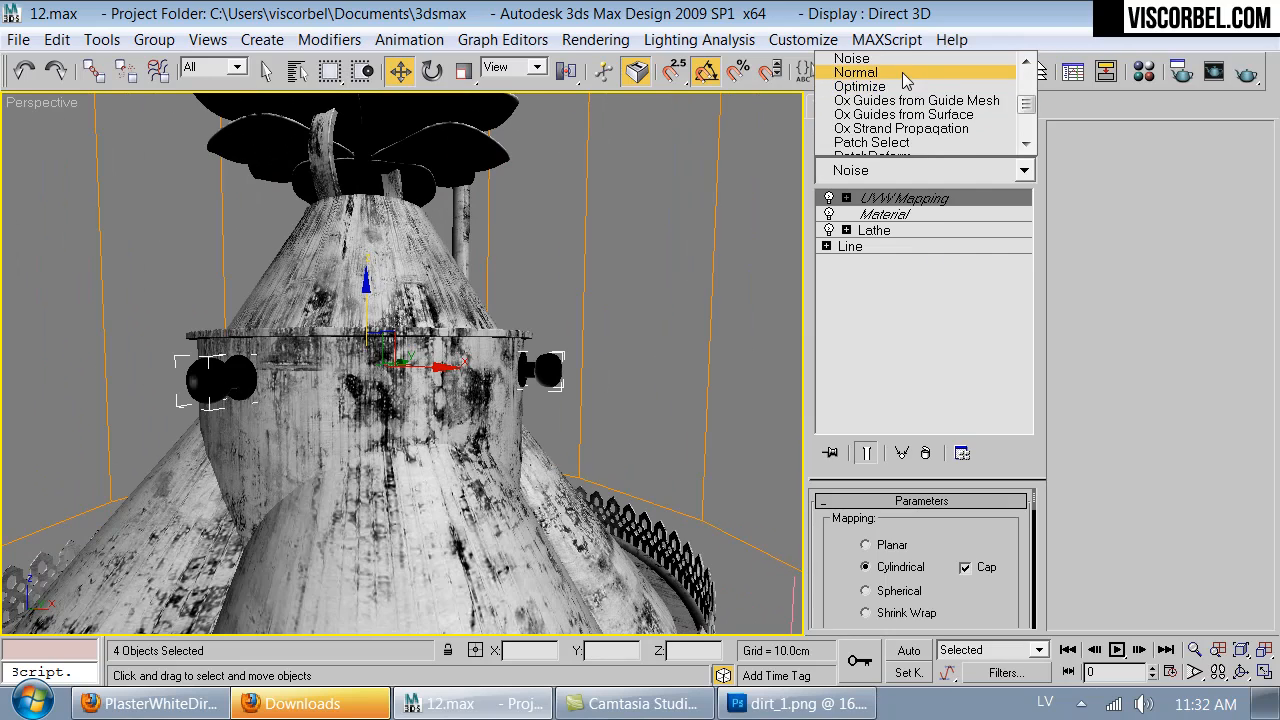
{"action": "left_click", "coordinate": [905, 73]}
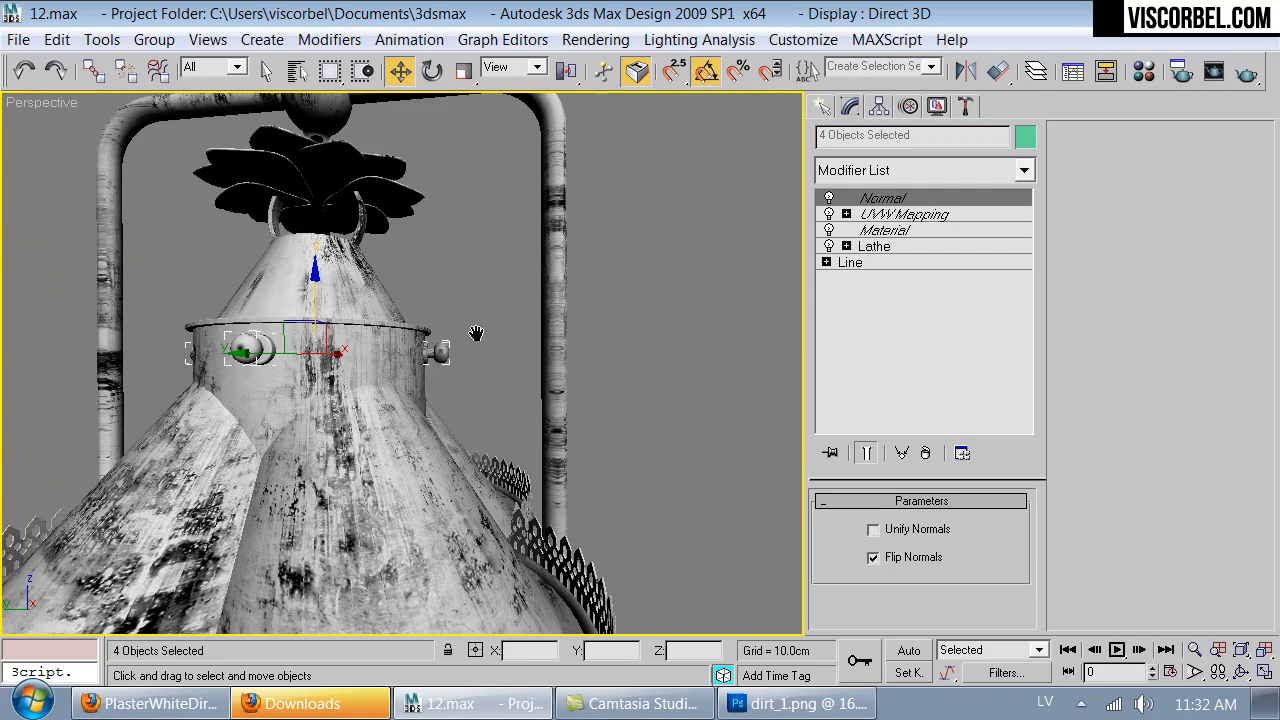
- Clear the selection, return to the VRayPhysicalCamera01 view and unhide all objects in the scene
{"action": "left_click", "coordinate": [793, 323]}
{"action": "middle_click_drag", "start_coordinate": [742, 312], "coordinate": [449, 309], "text": "alt"}
{"action": "key", "text": "c"}
{"action": "right_click", "coordinate": [732, 348]}
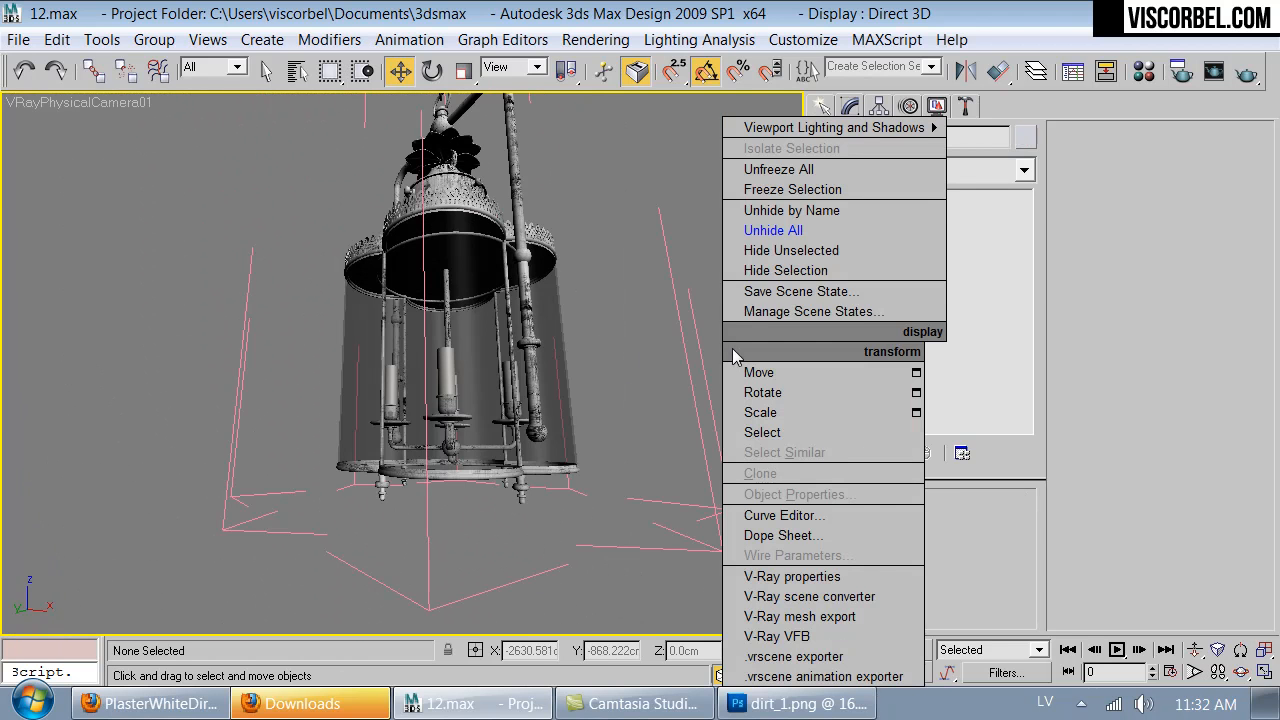
{"action": "left_click", "coordinate": [773, 230]}
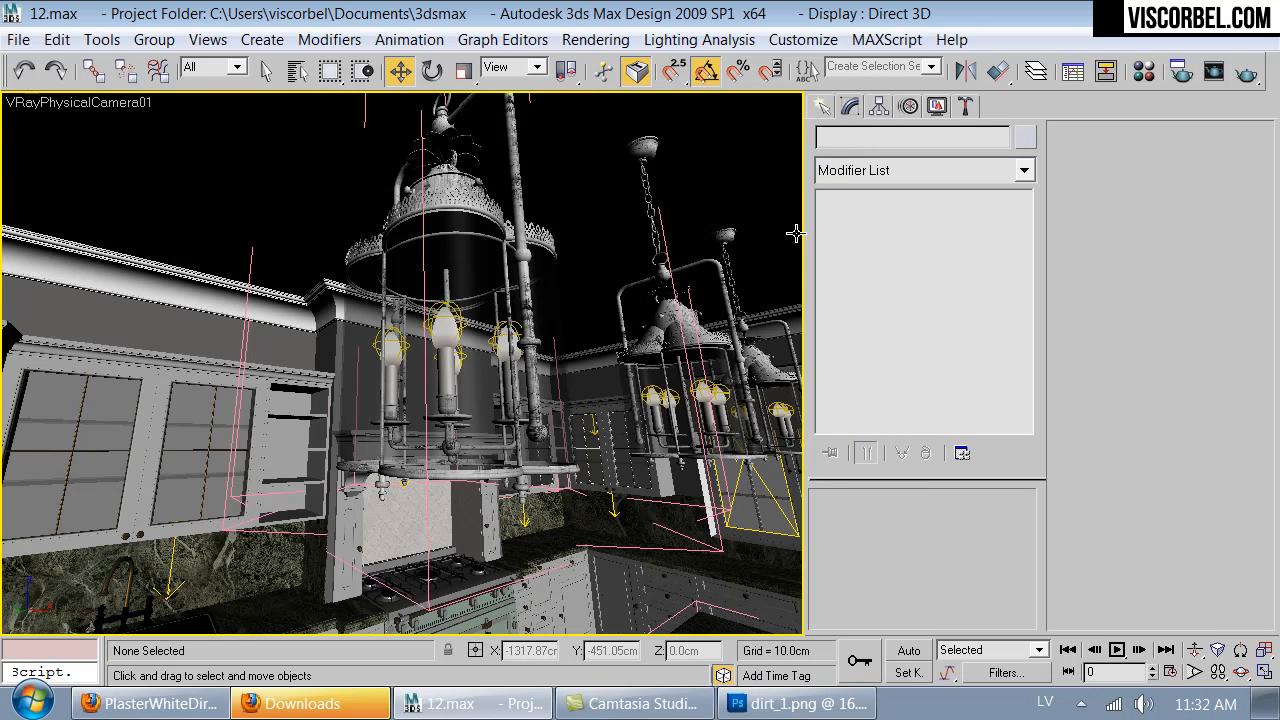
- Flip the normals of the kitchen sink's inner basins at element level
{"action": "key", "text": "Up"}
{"action": "left_click_drag", "start_coordinate": [453, 318], "coordinate": [632, 585]}
{"action": "key", "text": "Down"}
{"action": "key", "text": "Up"}
{"action": "left_click_drag", "start_coordinate": [434, 411], "coordinate": [325, 461]}
{"action": "key", "text": "Down"}
{"action": "key", "text": "Up"}
{"action": "key", "text": "Up"}
{"action": "key", "text": "Down"}
{"action": "key", "text": "Up"}
{"action": "key", "text": "w"}
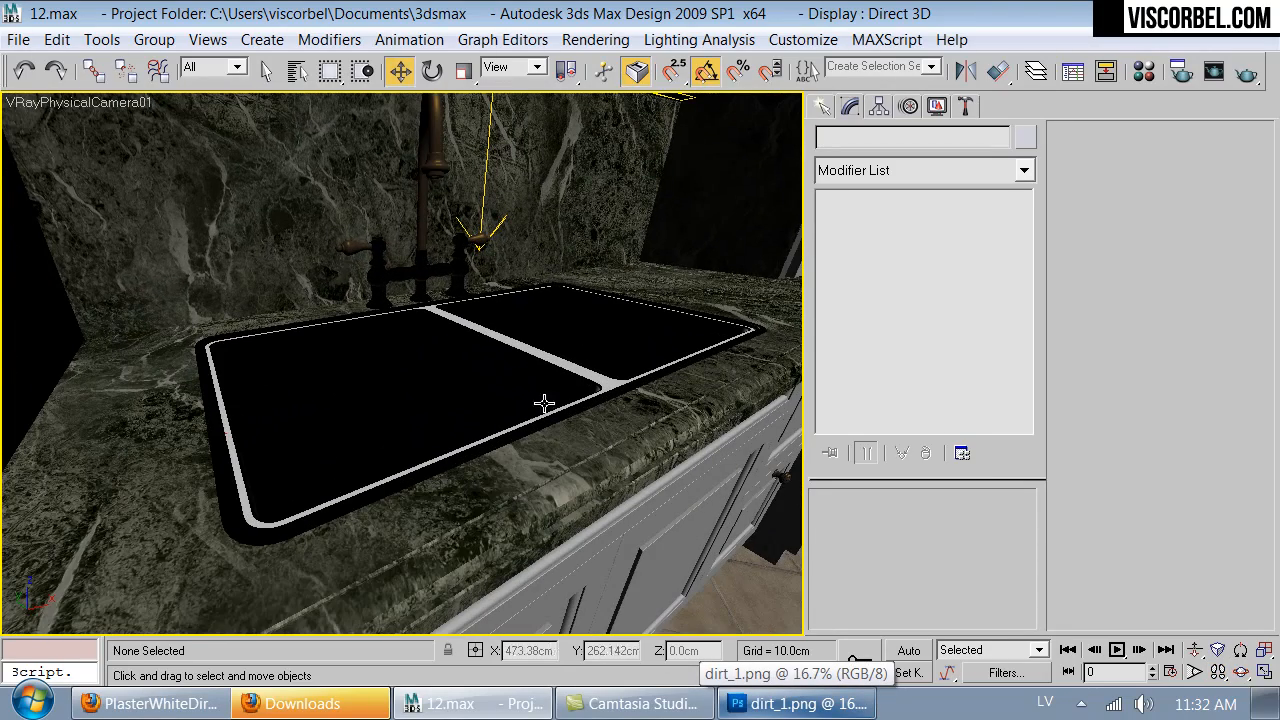
{"action": "left_click", "coordinate": [545, 392]}
{"action": "key", "text": "5"}
{"action": "left_click", "coordinate": [546, 388]}
{"action": "left_click", "coordinate": [620, 329], "text": "ctrl"}
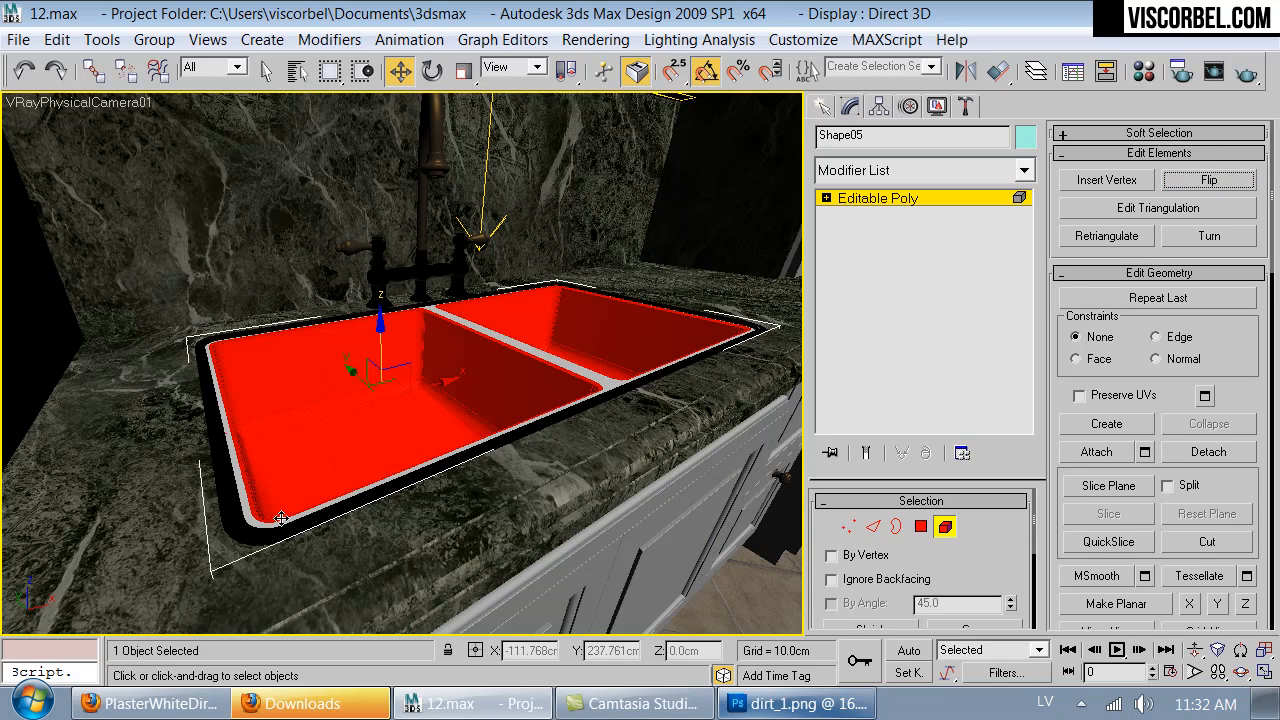
- Flip the sink's rim element, then flip the inner rim and divider polygons separately
{"action": "left_click", "coordinate": [249, 535]}
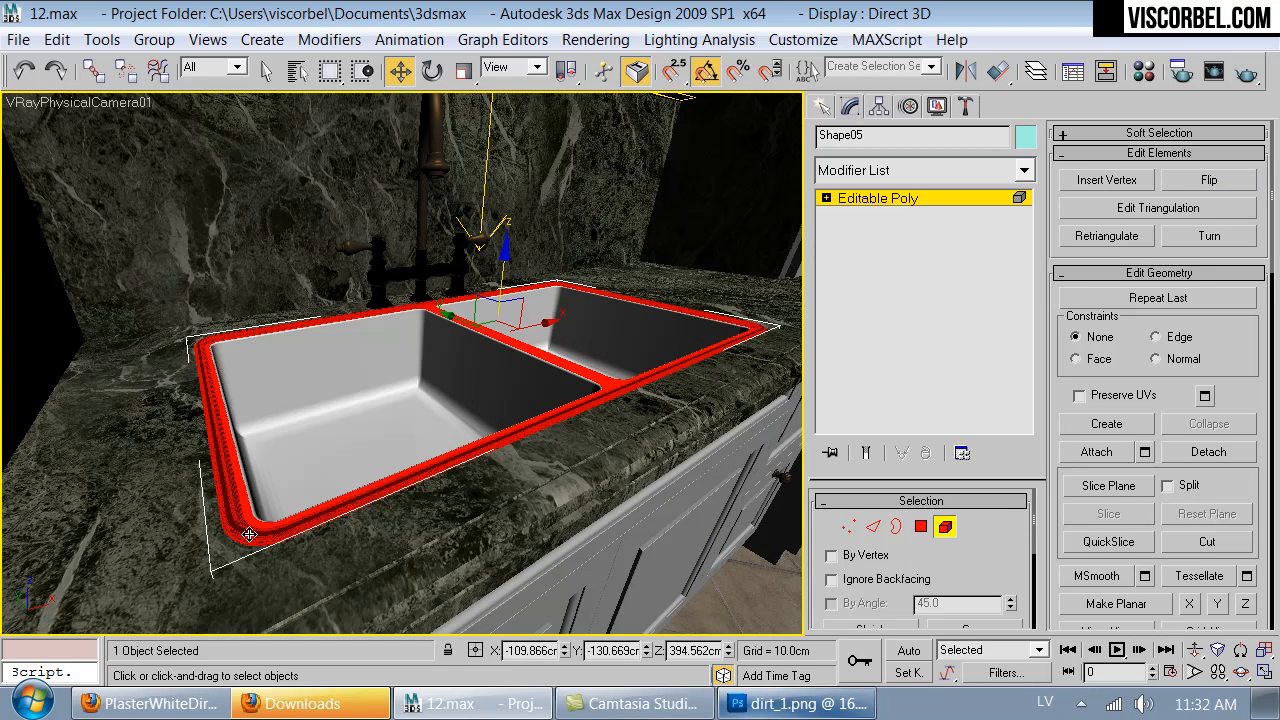
{"action": "left_click", "coordinate": [1230, 182]}
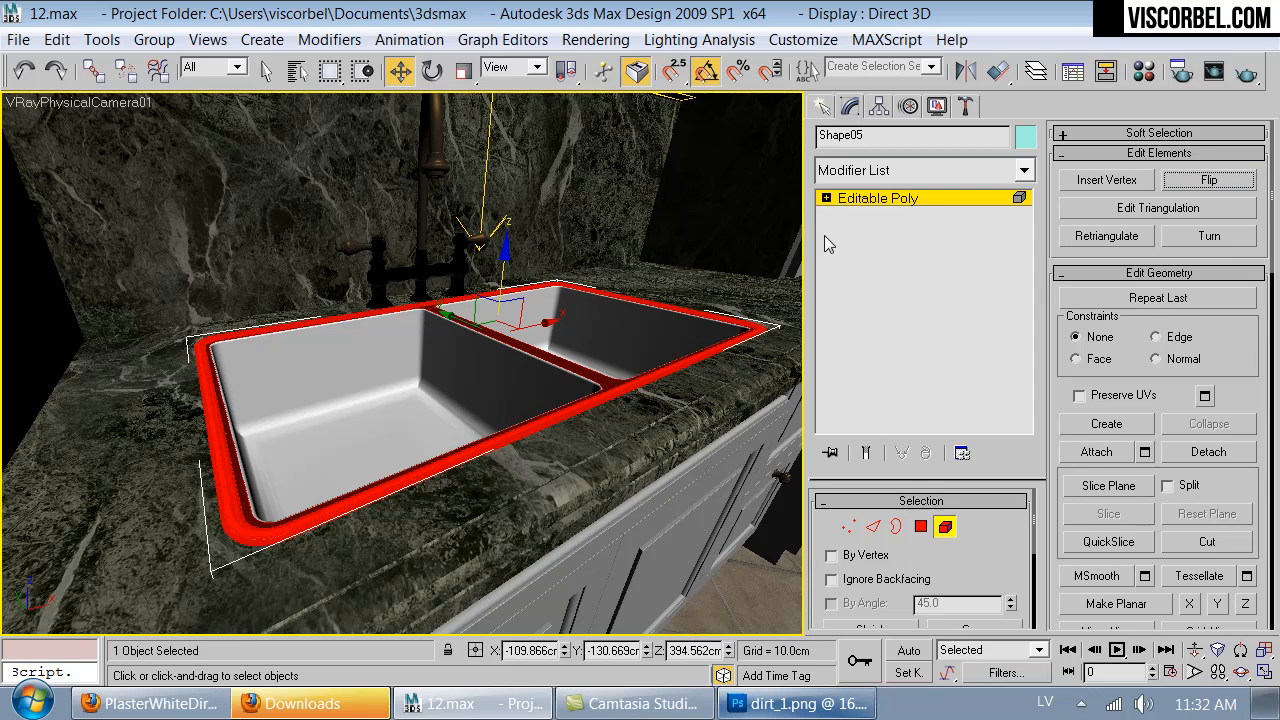
{"action": "key", "text": "4"}
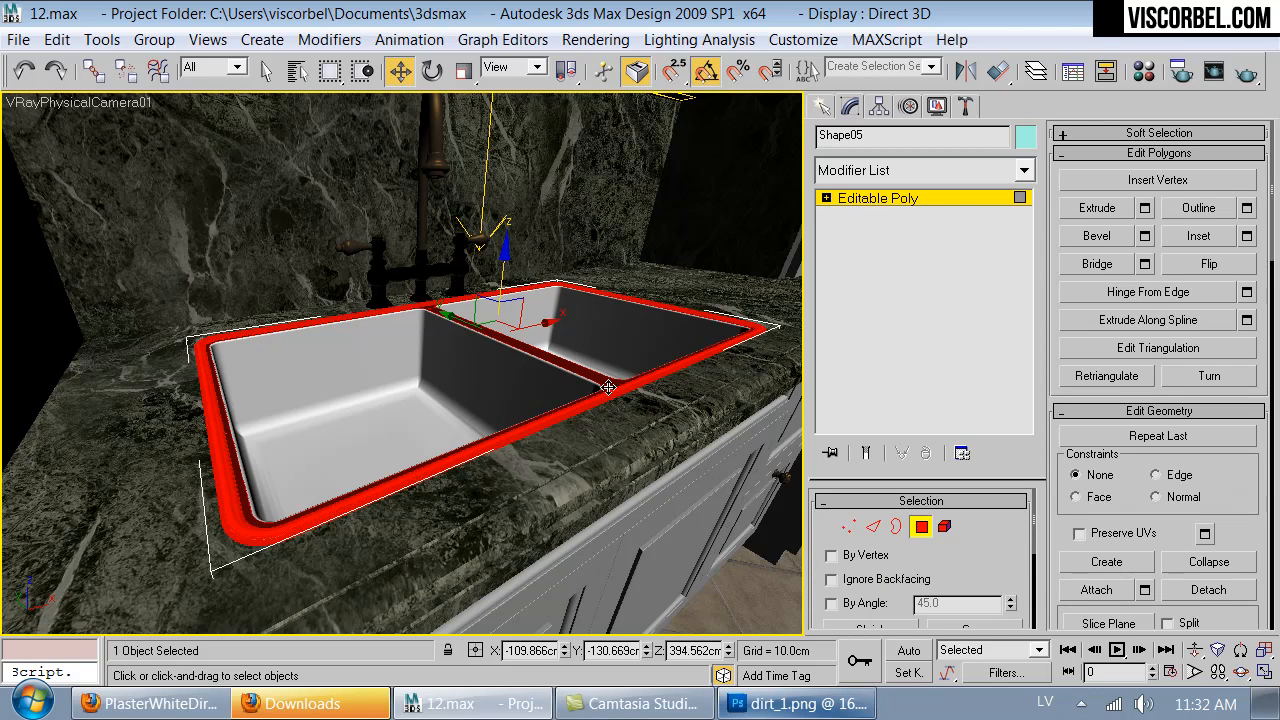
{"action": "left_click", "coordinate": [1205, 266]}
{"action": "left_click", "coordinate": [879, 203]}
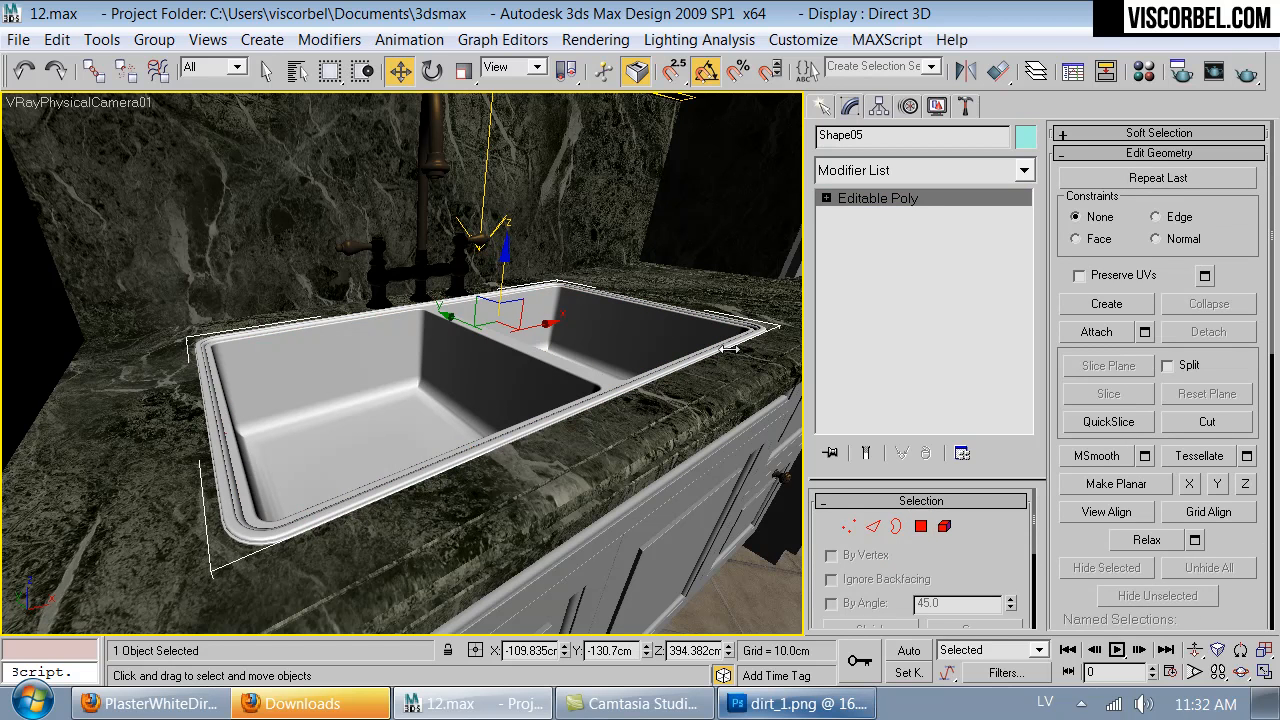
- Open the faucet group and select its two valve bodies, center base and the connecting pieces between them
{"action": "left_click", "coordinate": [384, 281]}
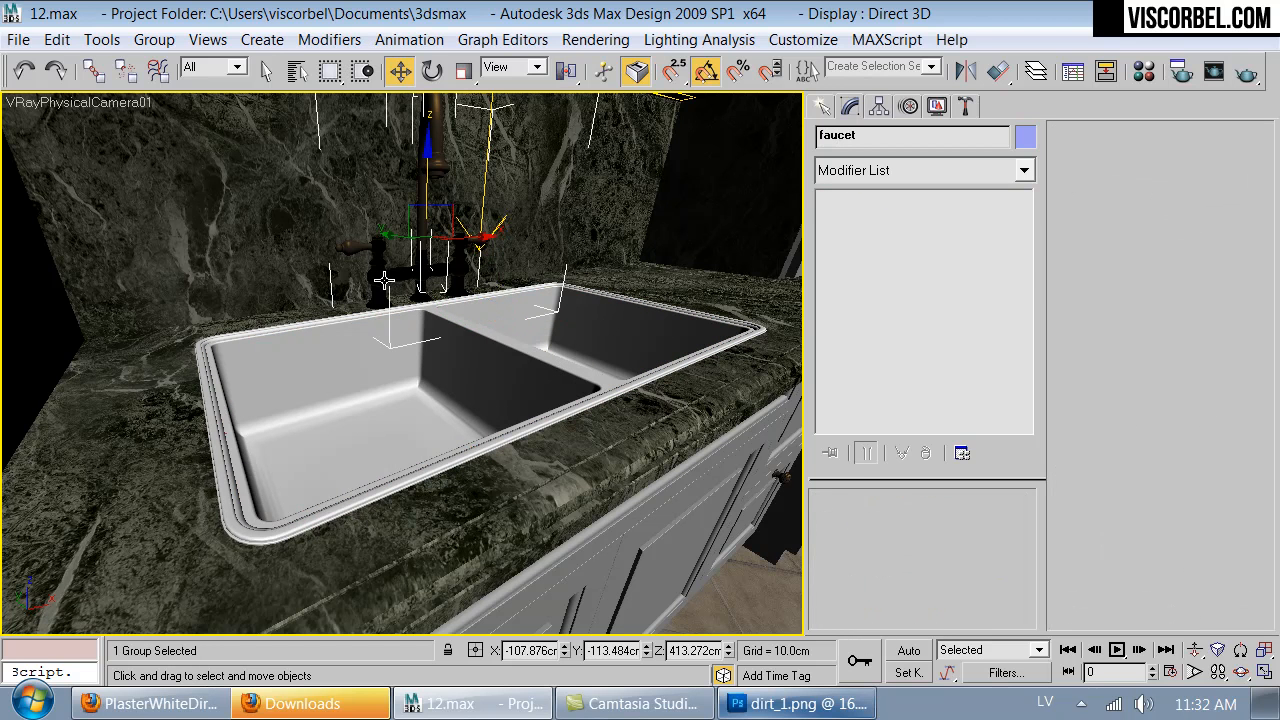
{"action": "key", "text": "F3"}
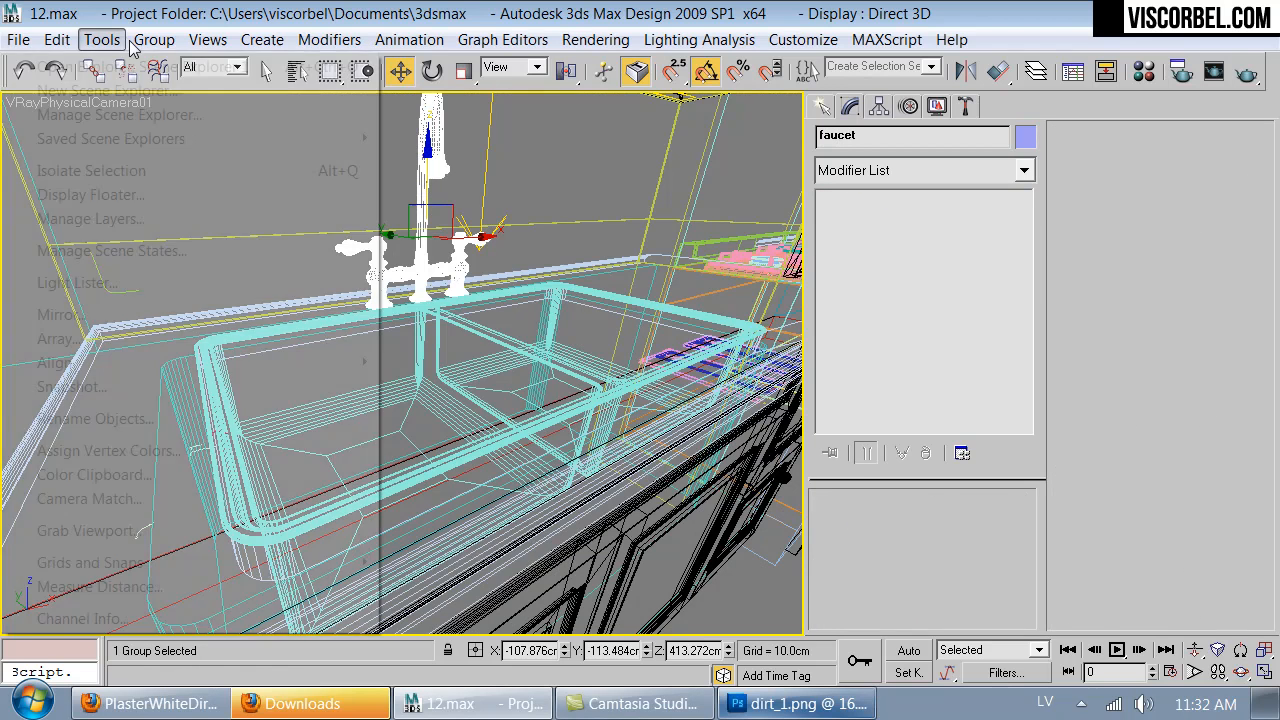
{"action": "left_click", "coordinate": [152, 40]}
{"action": "left_click", "coordinate": [111, 119]}
{"action": "left_click", "coordinate": [411, 268]}
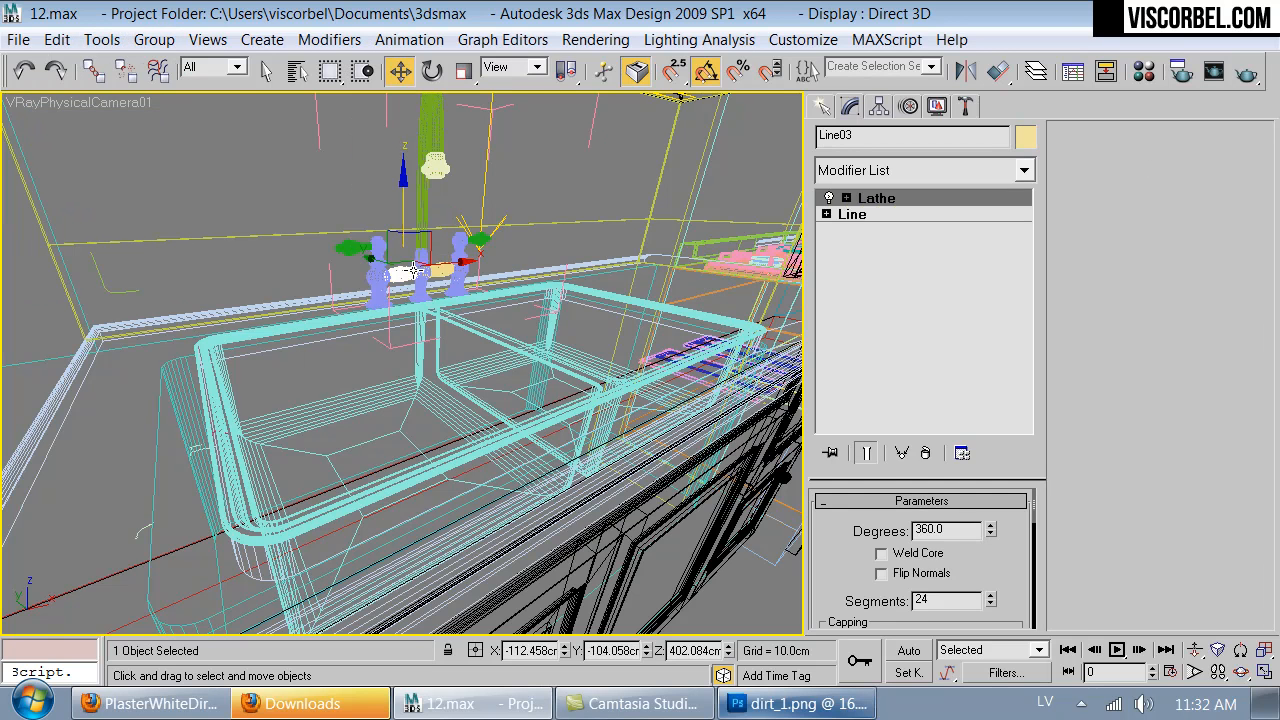
{"action": "left_click", "coordinate": [438, 270], "text": "ctrl"}
{"action": "left_click", "coordinate": [458, 271], "text": "ctrl"}
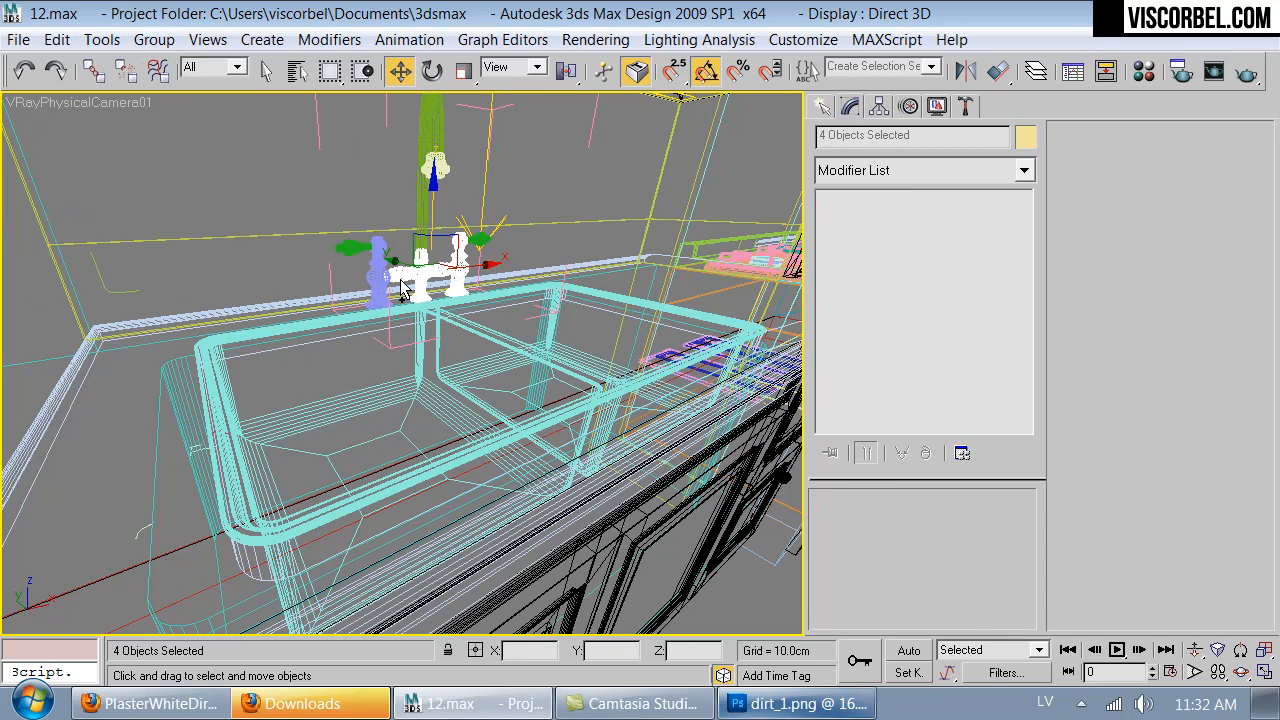
{"action": "left_click", "coordinate": [382, 279], "text": "ctrl"}
{"action": "key", "text": "F3"}
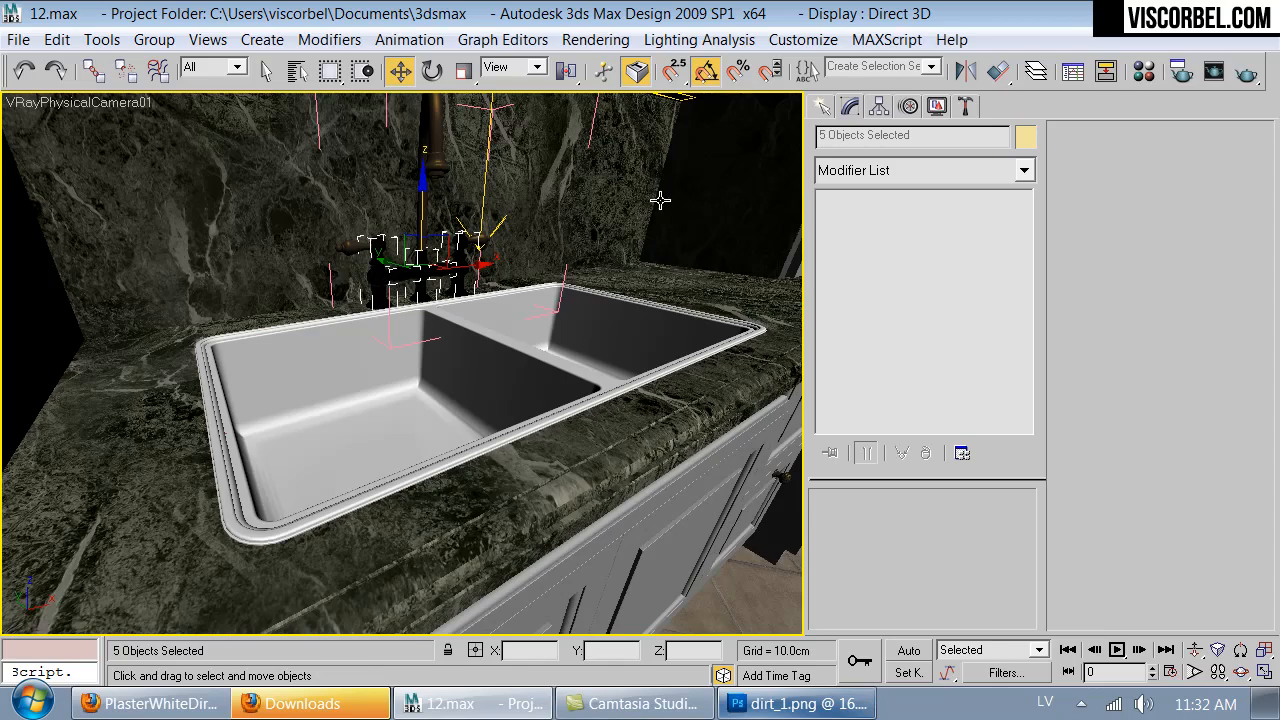
- Apply a Normal modifier with Flip Normals to the five selected faucet parts
{"action": "key", "text": "Up"}
{"action": "left_click_drag", "start_coordinate": [511, 363], "coordinate": [409, 311]}
{"action": "key", "text": "Down"}
{"action": "key", "text": "Down"}
{"action": "key", "text": "Up"}
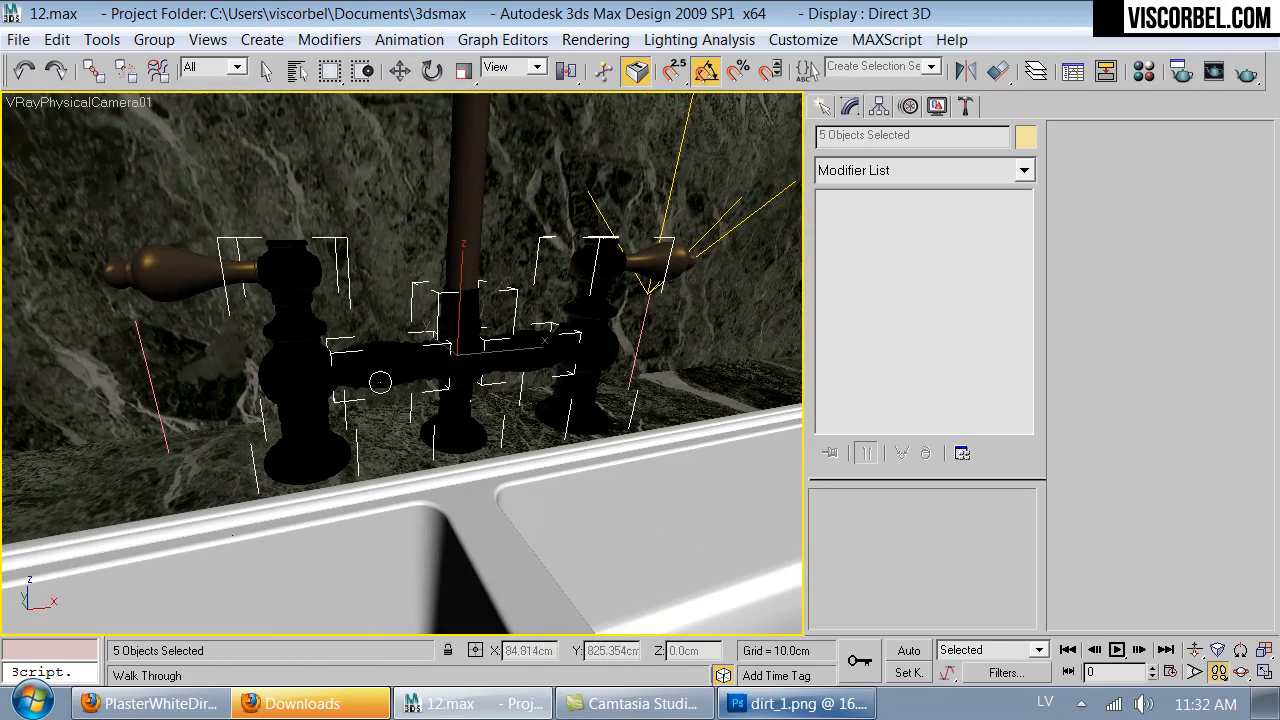
{"action": "left_click", "coordinate": [960, 172]}
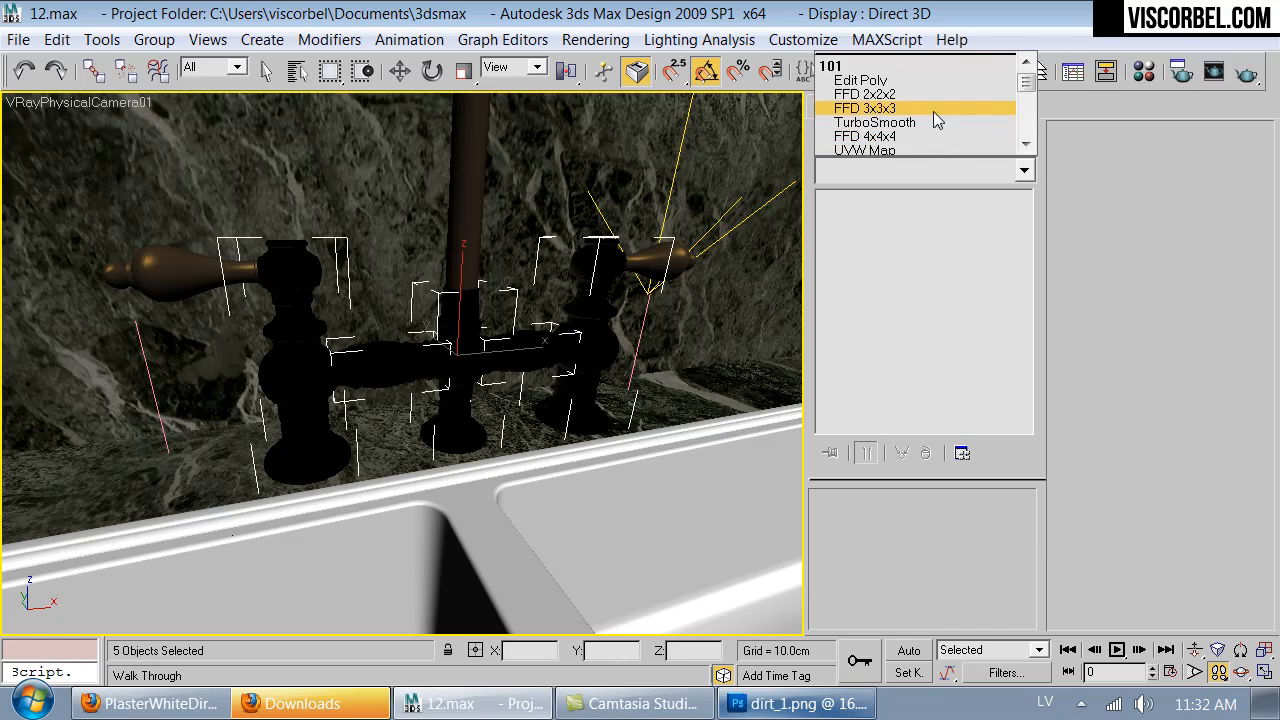
{"action": "scroll", "coordinate": [933, 112], "scroll_direction": "down", "scroll_amount": 10}
{"action": "left_click", "coordinate": [880, 80]}
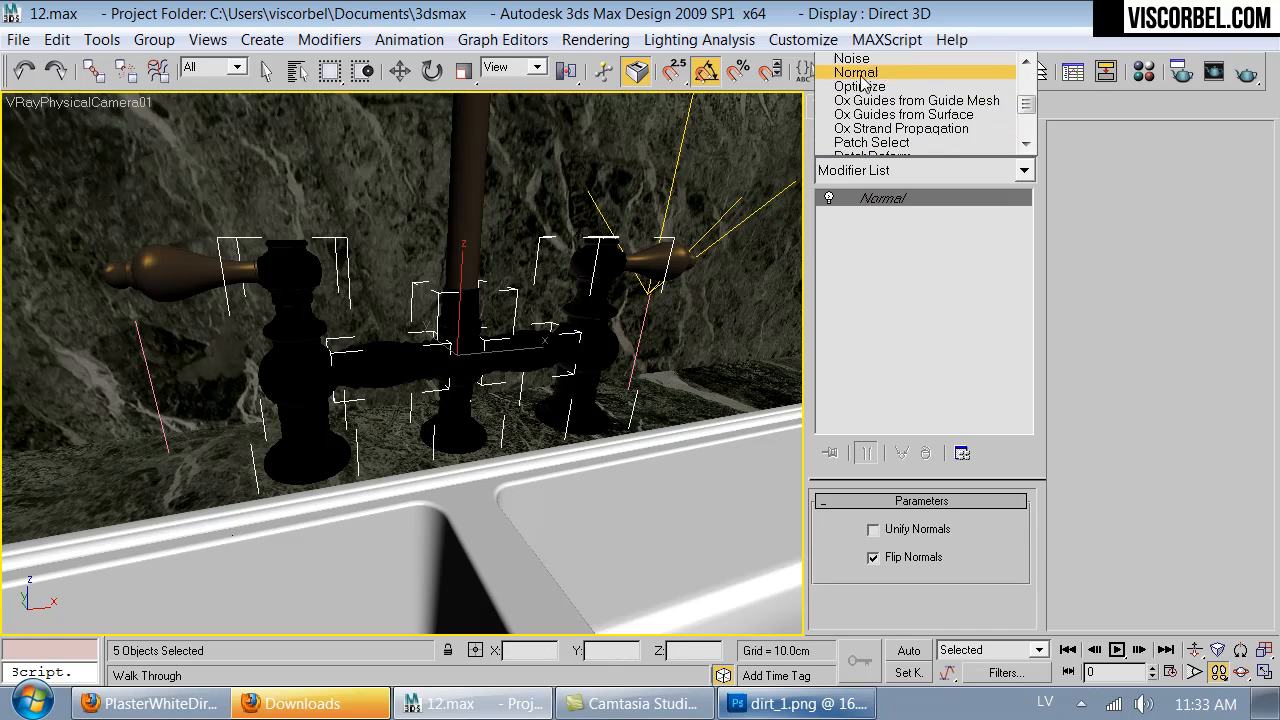
- Open the nearer door handle's group and enable Flip Normals on the Lathe of its upper mount
{"action": "left_click_drag", "start_coordinate": [497, 415], "coordinate": [530, 325]}
{"action": "key", "text": "Up"}
{"action": "key", "text": "Up"}
{"action": "key", "text": "Down"}
{"action": "key", "text": "Up"}
{"action": "key", "text": "w"}
{"action": "left_click", "coordinate": [537, 238]}
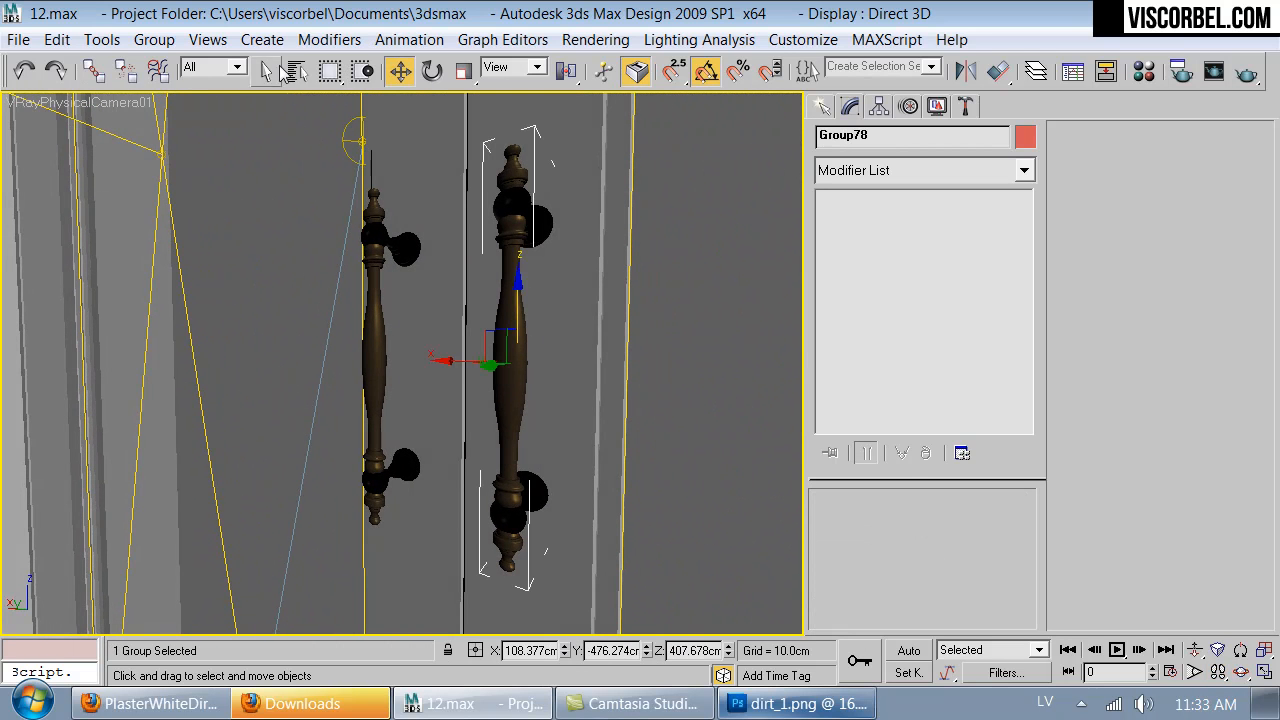
{"action": "left_click", "coordinate": [137, 45]}
{"action": "left_click", "coordinate": [135, 123]}
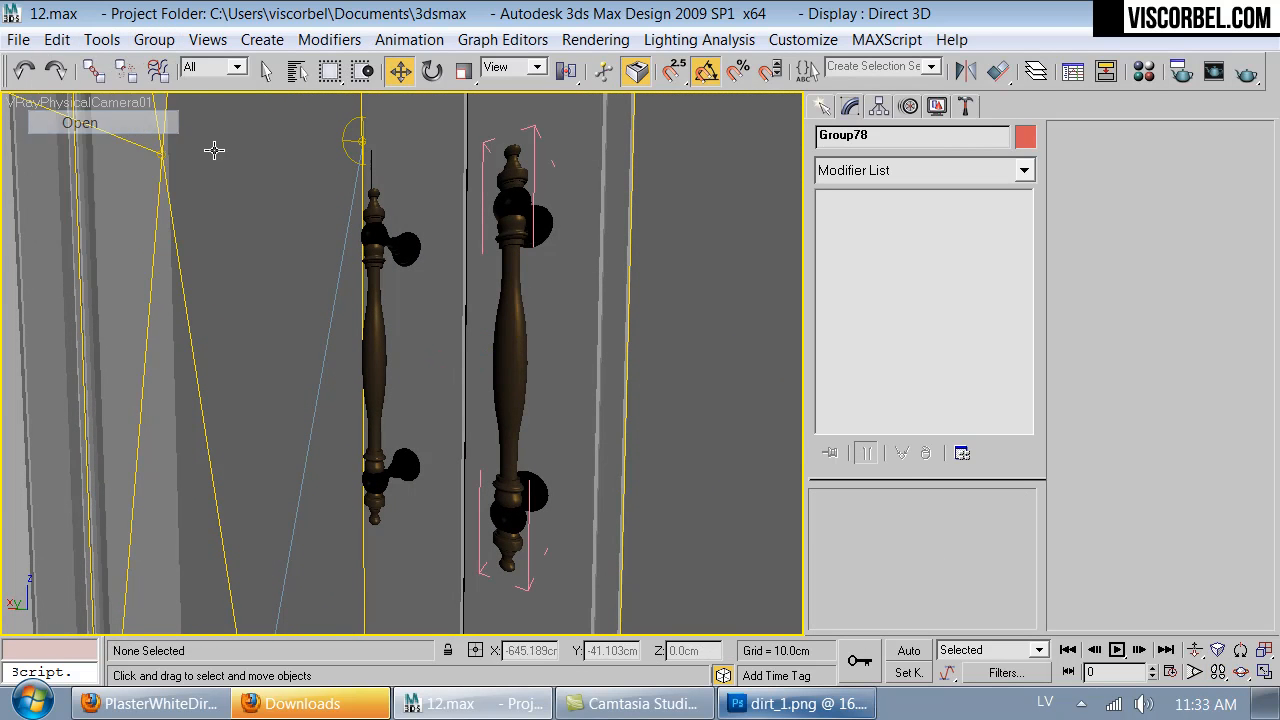
{"action": "left_click", "coordinate": [545, 222]}
{"action": "left_click", "coordinate": [881, 573]}
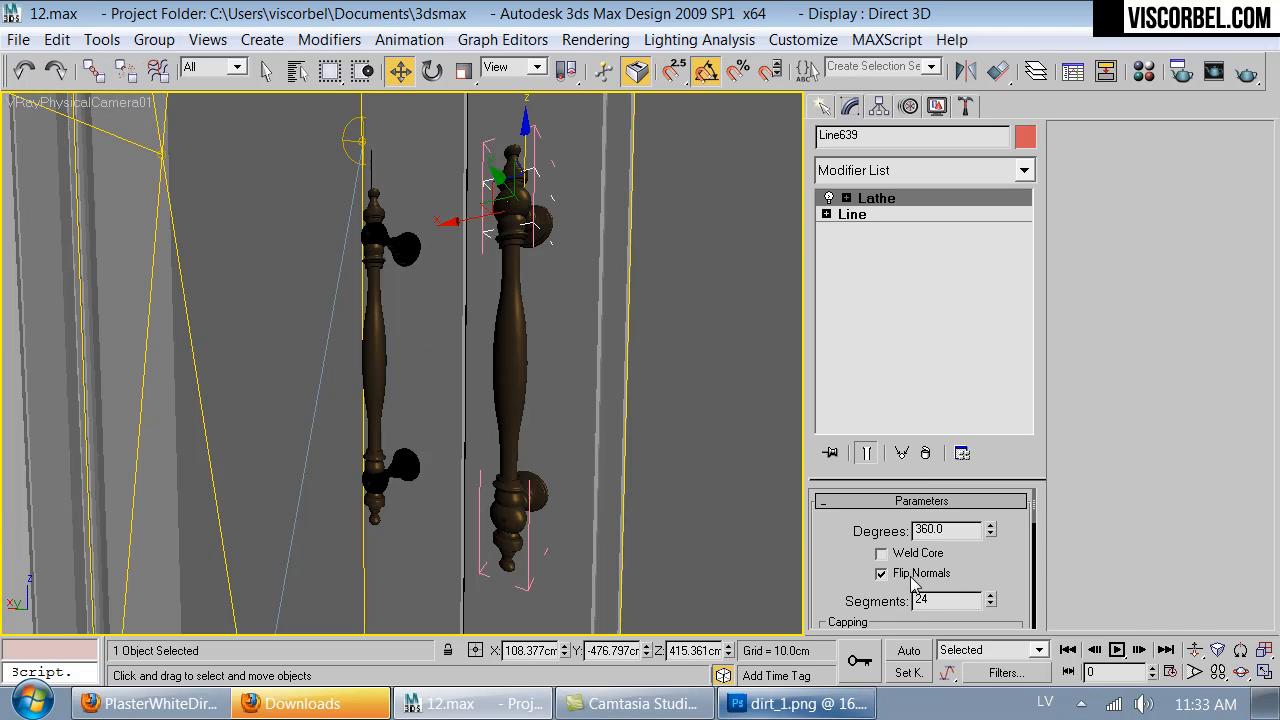
- Open the neighbouring door handle's group and enable Flip Normals on the Lathe of its upper mount
{"action": "left_click", "coordinate": [405, 466]}
{"action": "left_click", "coordinate": [152, 42]}
{"action": "left_click", "coordinate": [134, 123]}
{"action": "left_click", "coordinate": [403, 245]}
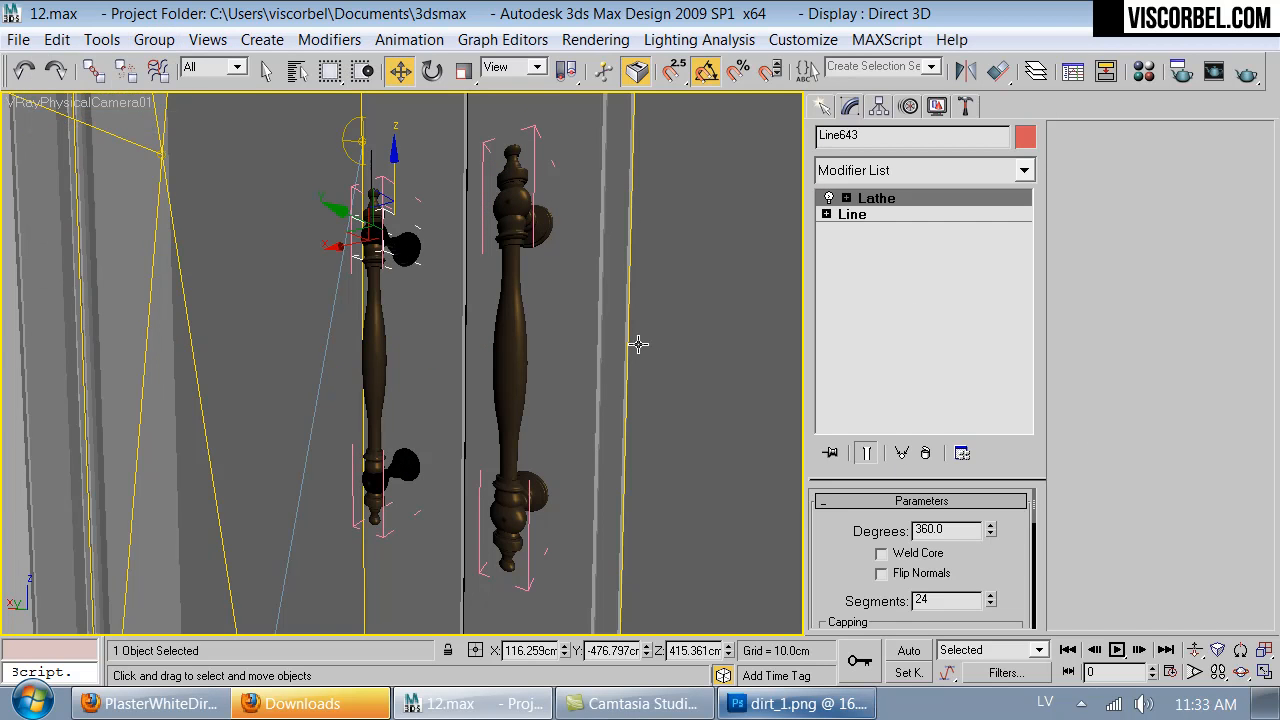
{"action": "left_click", "coordinate": [944, 575]}
- At the next door, open the nearer handle's group and enable Flip Normals on its upper mount's Lathe
{"action": "left_click", "coordinate": [654, 356]}
{"action": "key", "text": "Up"}
{"action": "key", "text": "Down"}
{"action": "mouse_move", "coordinate": [379, 337]}
{"action": "left_mouse_down"}
{"action": "mouse_move", "coordinate": [565, 319]}
{"action": "mouse_move", "coordinate": [617, 331]}
{"action": "mouse_move", "coordinate": [603, 337]}
{"action": "mouse_move", "coordinate": [611, 320]}
{"action": "left_mouse_up"}
{"action": "key", "text": "Up"}
{"action": "right_click", "coordinate": [482, 422]}
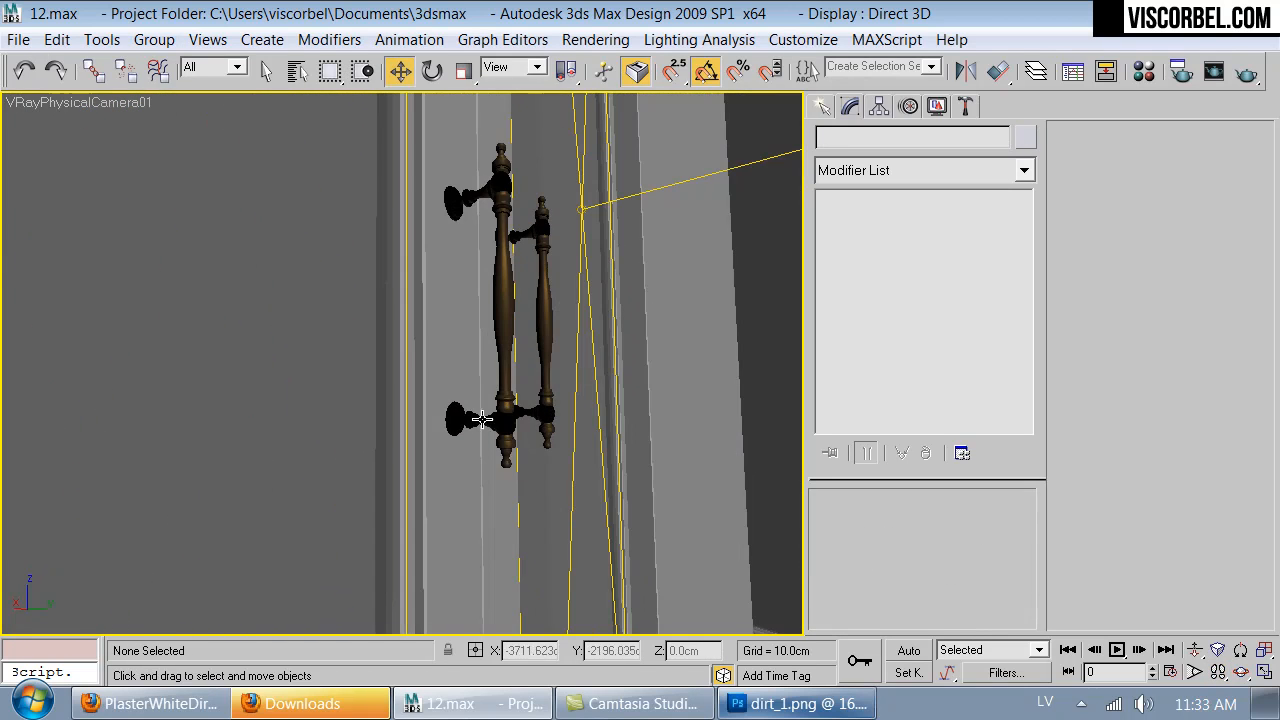
{"action": "left_click", "coordinate": [482, 422]}
{"action": "left_click", "coordinate": [148, 39]}
{"action": "left_click", "coordinate": [100, 123]}
{"action": "left_click", "coordinate": [518, 213]}
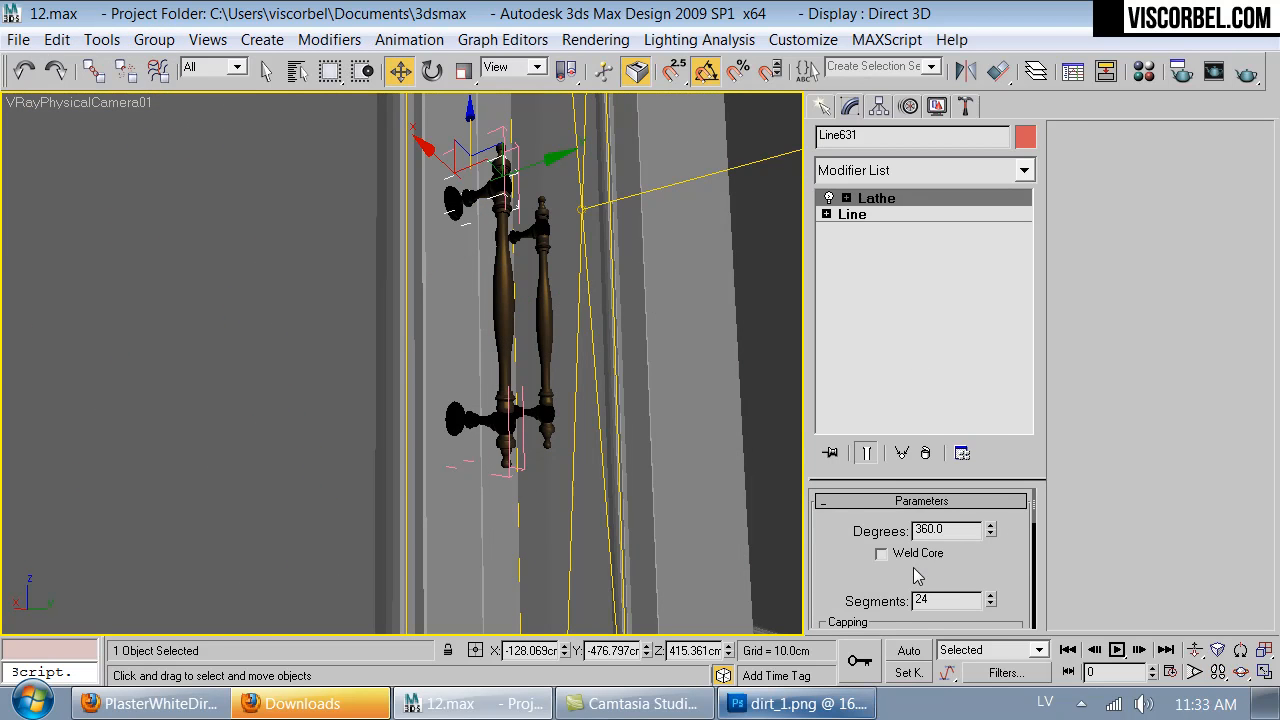
{"action": "left_click", "coordinate": [917, 575]}
- Open the second handle's group on this door and enable Flip Normals on its lower mount's Lathe
{"action": "left_click", "coordinate": [548, 416]}
{"action": "left_click", "coordinate": [154, 39]}
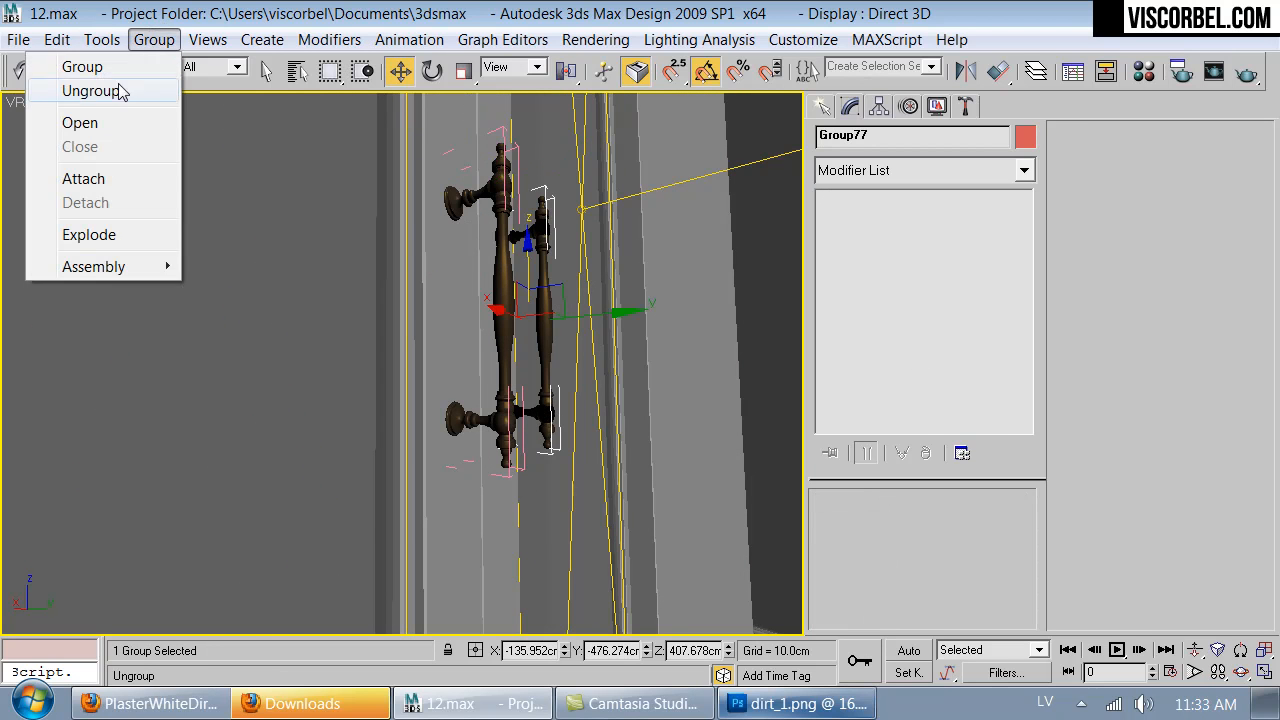
{"action": "left_click", "coordinate": [115, 122]}
{"action": "left_click", "coordinate": [521, 408]}
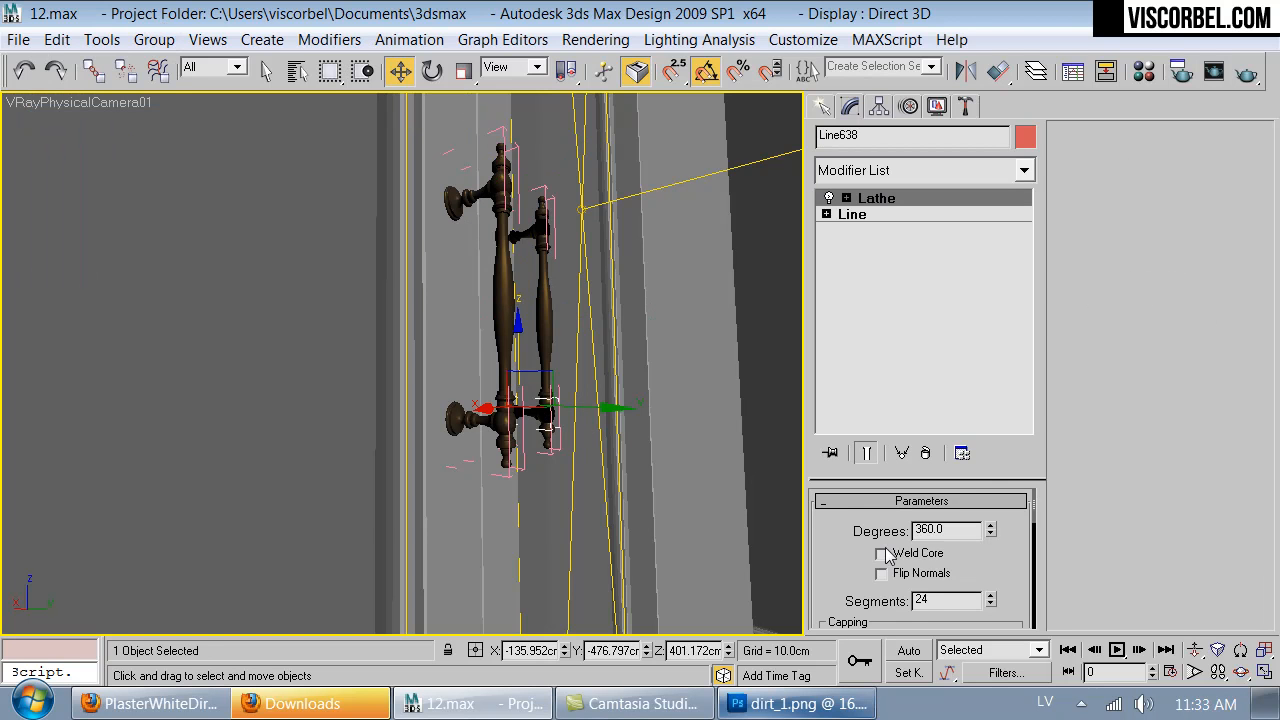
{"action": "left_click", "coordinate": [571, 426]}
- At the glazed double door, open one handle's group and enable Flip Normals on its lower mount's Lathe
{"action": "key", "text": "Up"}
{"action": "left_click_drag", "start_coordinate": [472, 411], "coordinate": [440, 369]}
{"action": "key", "text": "Up"}
{"action": "right_click", "coordinate": [440, 369]}
{"action": "left_click", "coordinate": [375, 477]}
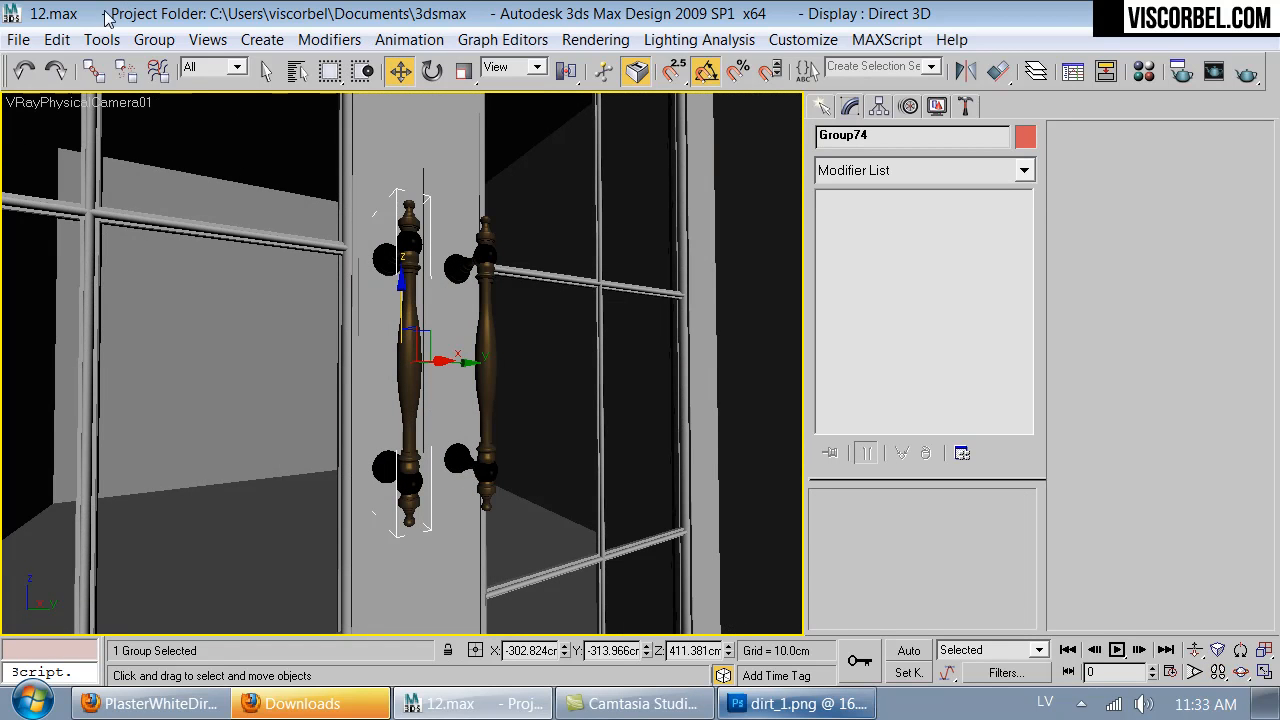
{"action": "left_click", "coordinate": [154, 39]}
{"action": "left_click", "coordinate": [90, 126]}
{"action": "left_click", "coordinate": [386, 472]}
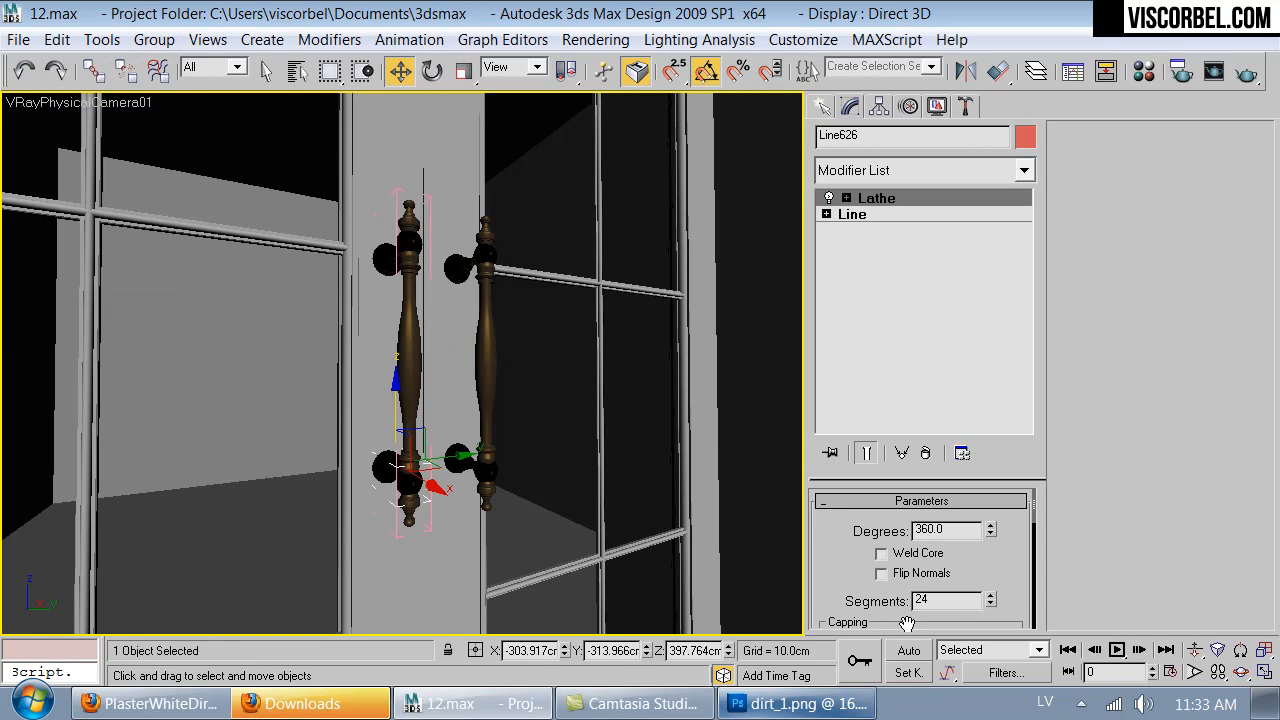
{"action": "left_click", "coordinate": [881, 573]}
{"action": "left_click", "coordinate": [463, 450]}
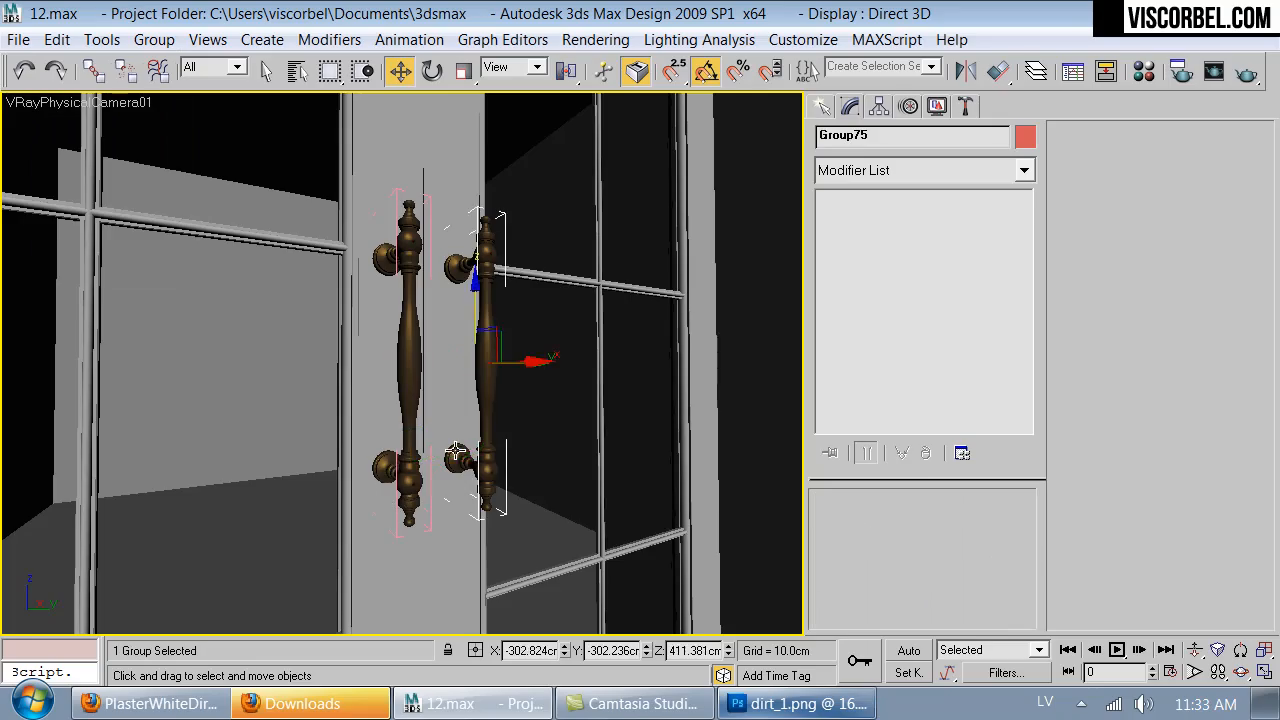
- At the remaining door across the room, open the nearer handle's group and enable Flip Normals on its upper mount's Lathe
{"action": "key", "text": "Up"}
{"action": "left_click_drag", "start_coordinate": [463, 412], "coordinate": [838, 328]}
{"action": "key", "text": "Up"}
{"action": "key", "text": "Up"}
{"action": "key", "text": "Up"}
{"action": "key", "text": "Up"}
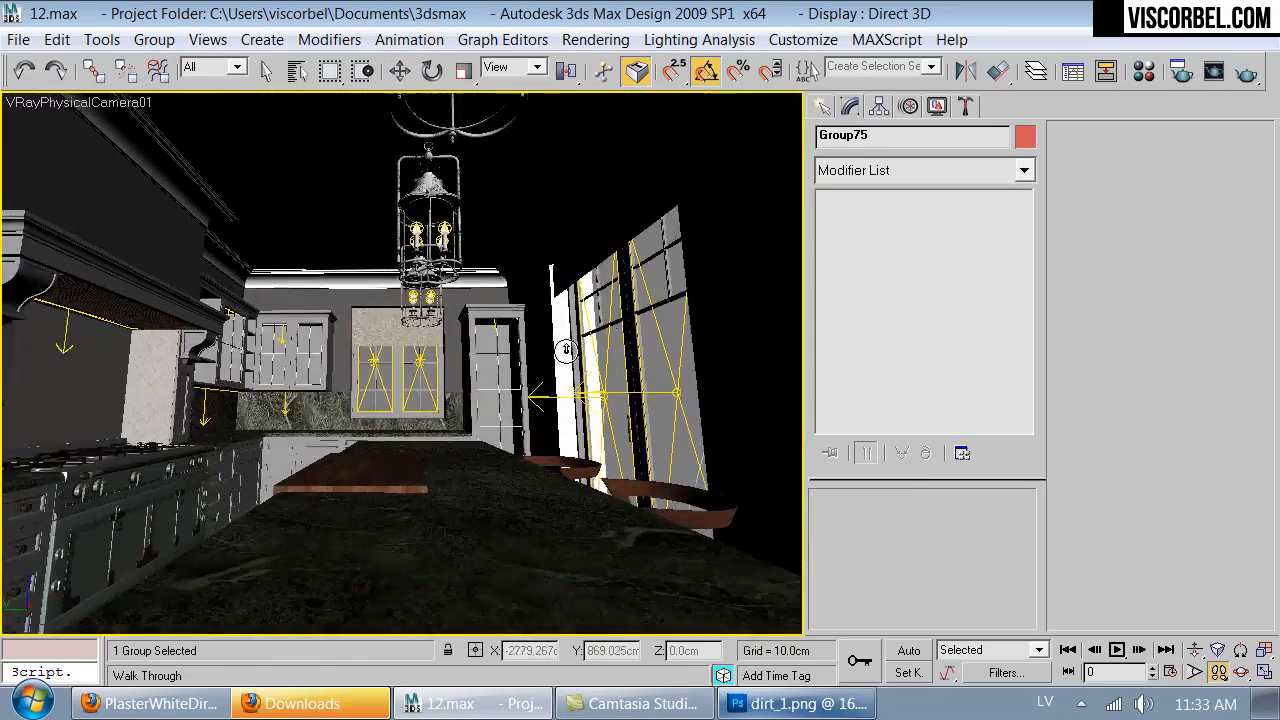
{"action": "left_click_drag", "start_coordinate": [474, 360], "coordinate": [442, 264]}
{"action": "key", "text": "Up"}
{"action": "key", "text": "Up"}
{"action": "key", "text": "Up"}
{"action": "key", "text": "Up"}
{"action": "key", "text": "Right"}
{"action": "key", "text": "Right"}
{"action": "middle_click_drag", "start_coordinate": [442, 264], "coordinate": [510, 420]}
{"action": "key", "text": "Up"}
{"action": "key", "text": "Up"}
{"action": "left_click_drag", "start_coordinate": [510, 420], "coordinate": [549, 387]}
{"action": "key", "text": "Up"}
{"action": "key", "text": "Up"}
{"action": "key", "text": "w"}
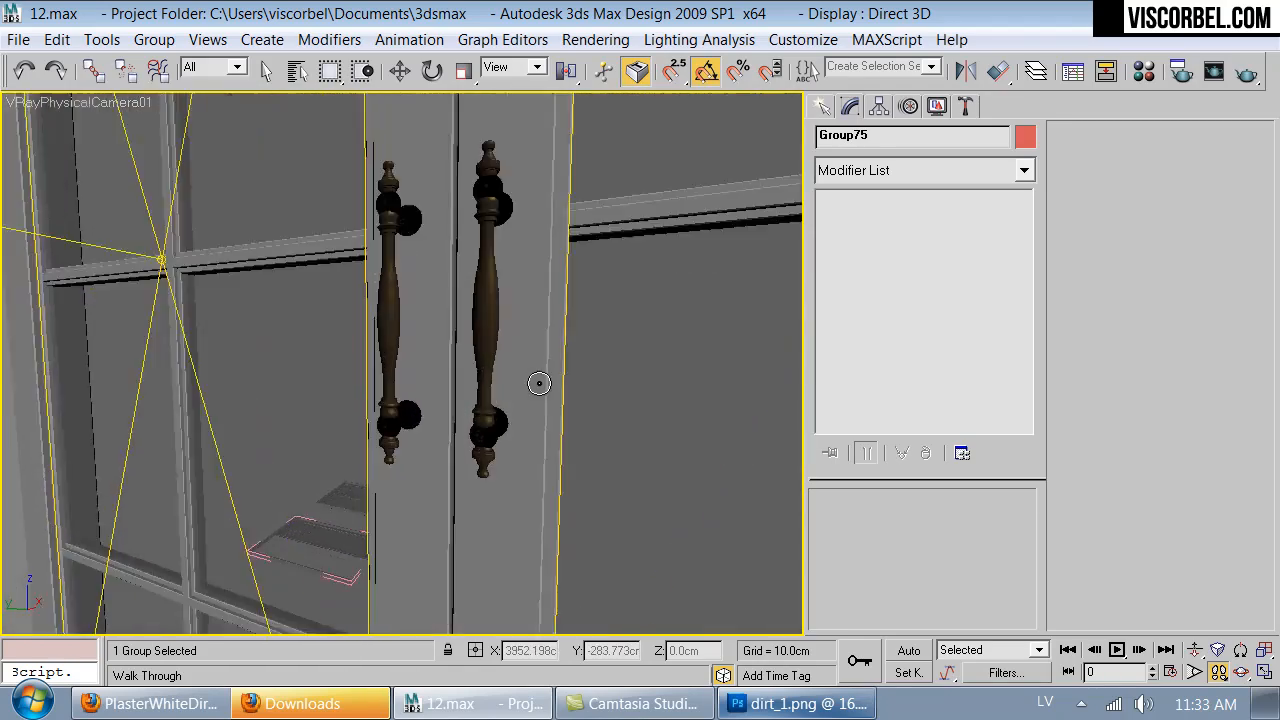
{"action": "left_click", "coordinate": [160, 38]}
{"action": "left_click", "coordinate": [143, 124]}
{"action": "left_click", "coordinate": [486, 206]}
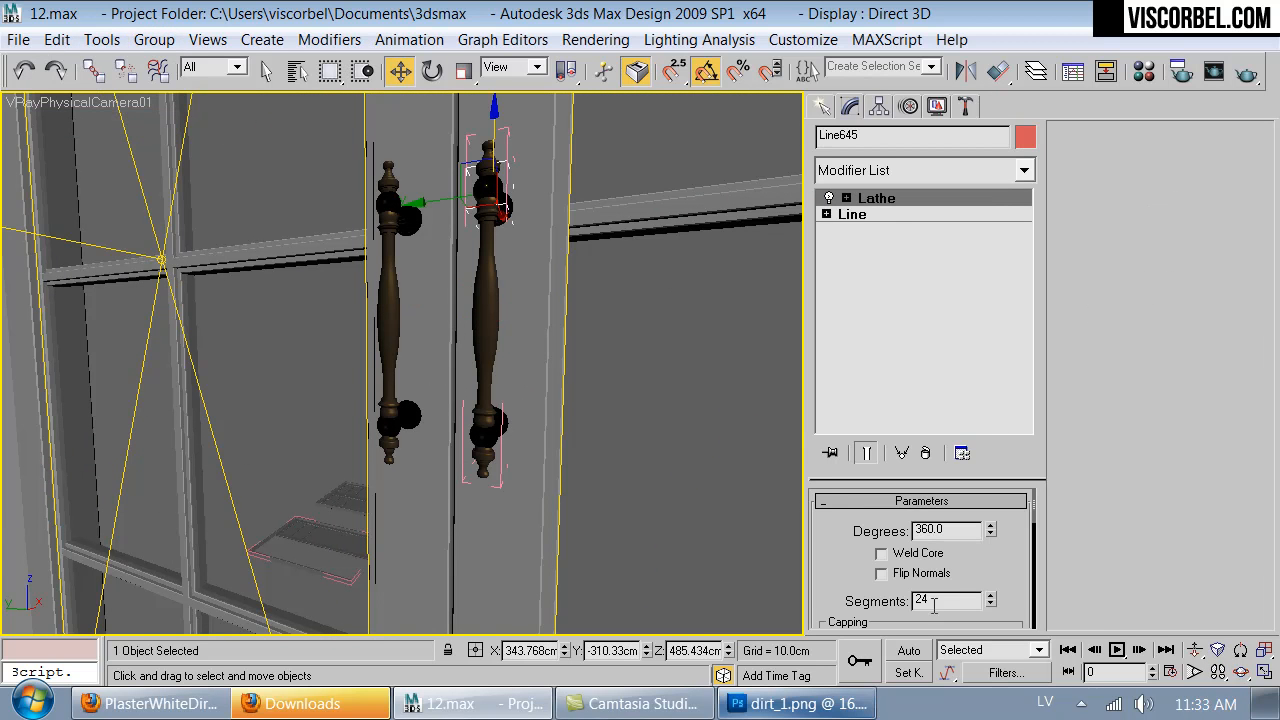
- Open the adjacent handle's group on the same door and enable Flip Normals on its upper mount's Lathe
{"action": "left_click", "coordinate": [404, 207]}
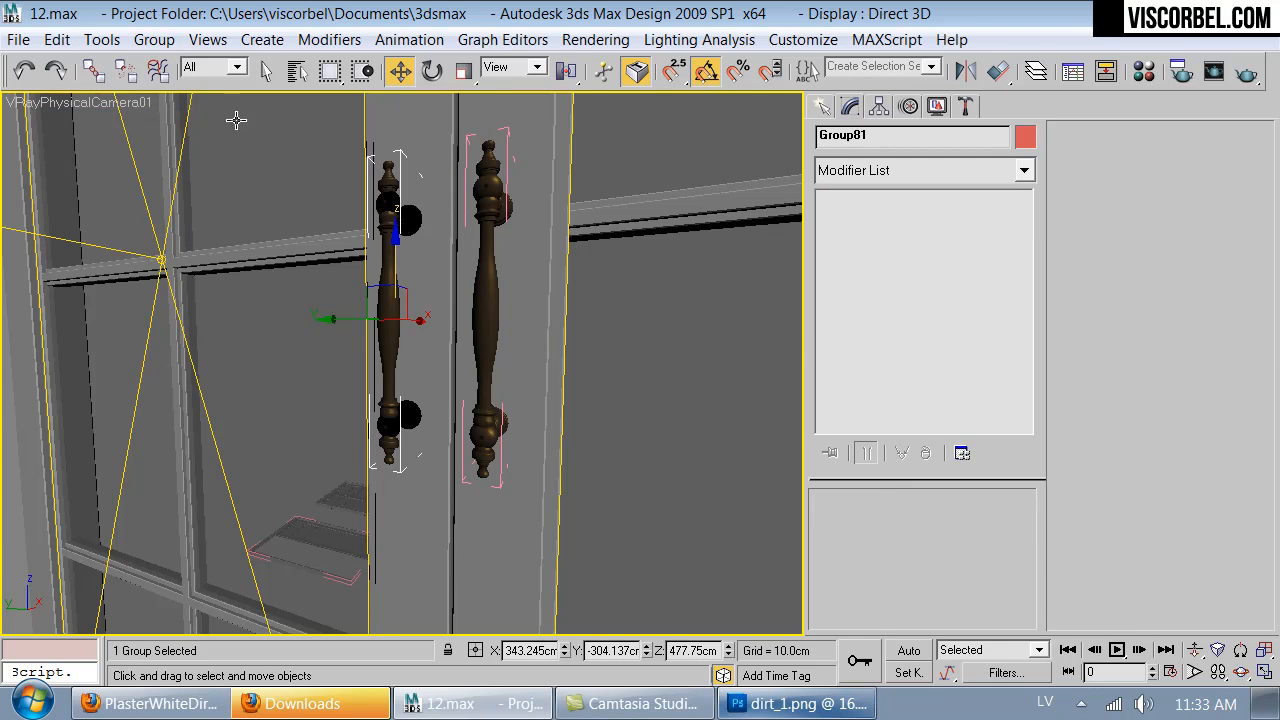
{"action": "left_click", "coordinate": [143, 42]}
{"action": "left_click", "coordinate": [110, 126]}
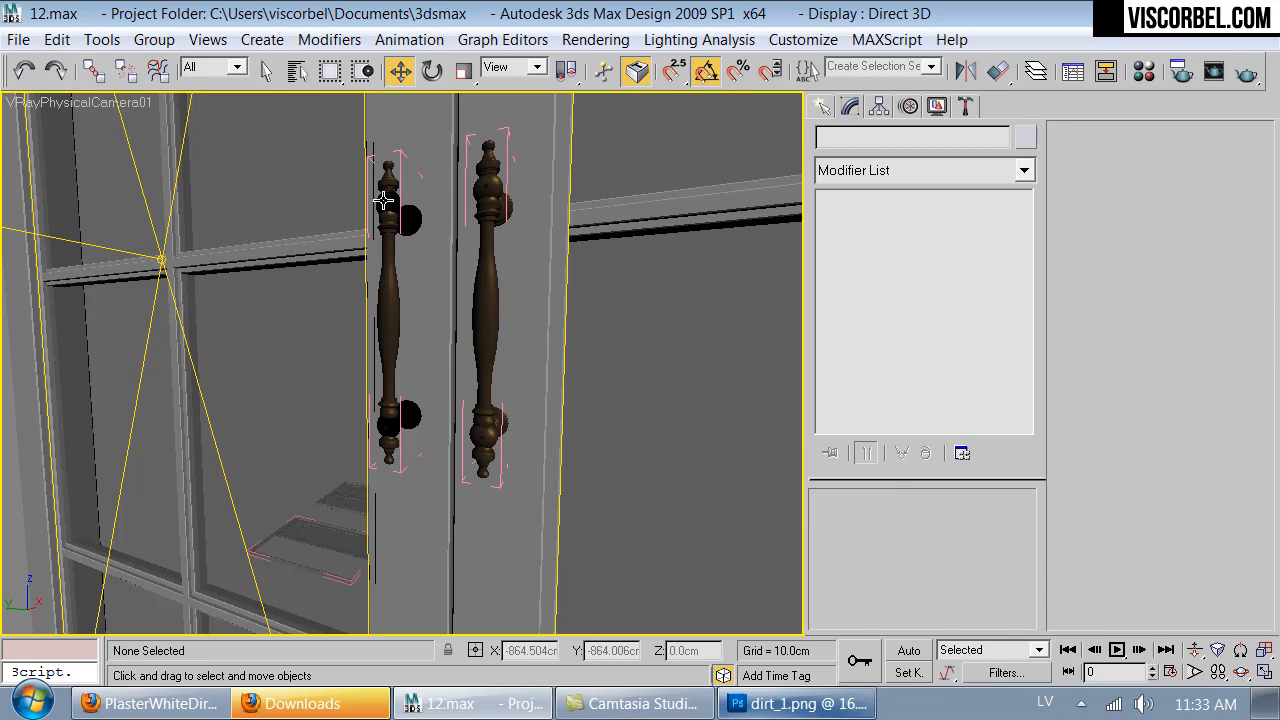
{"action": "left_click", "coordinate": [406, 208]}
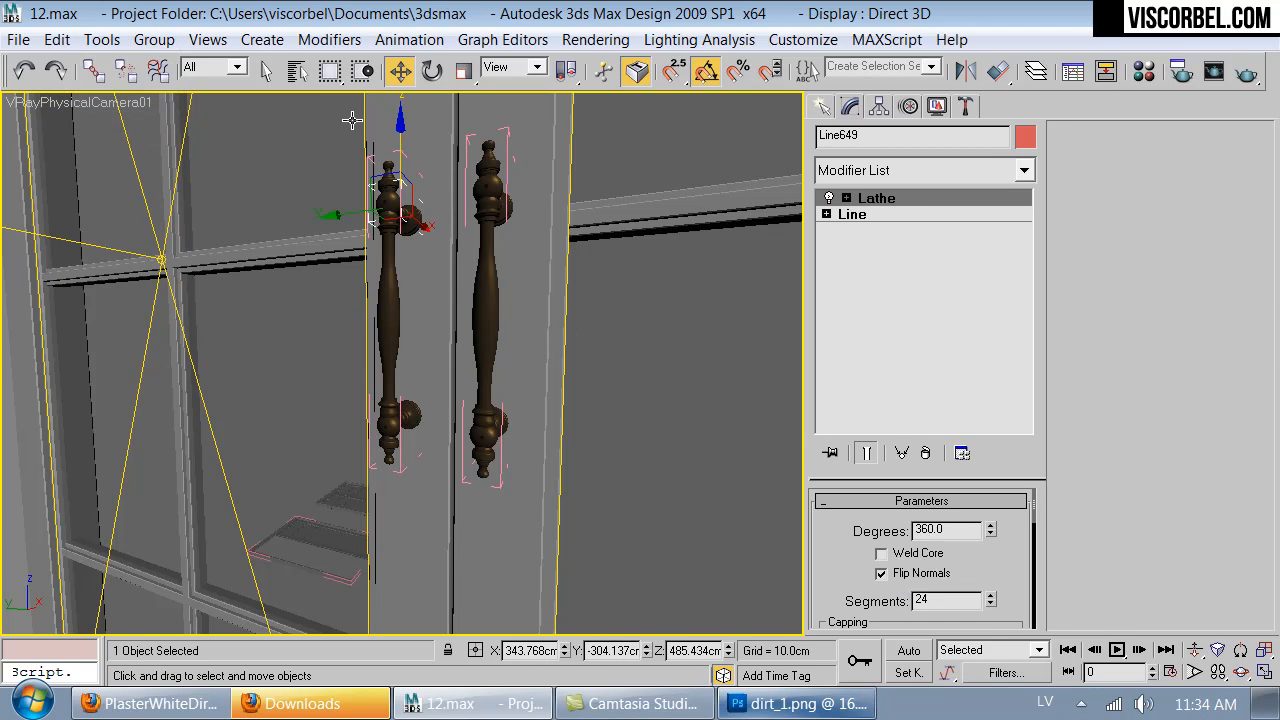
- Select the upper mounts of both handles together and close both groups
{"action": "left_click", "coordinate": [491, 192], "text": "ctrl"}
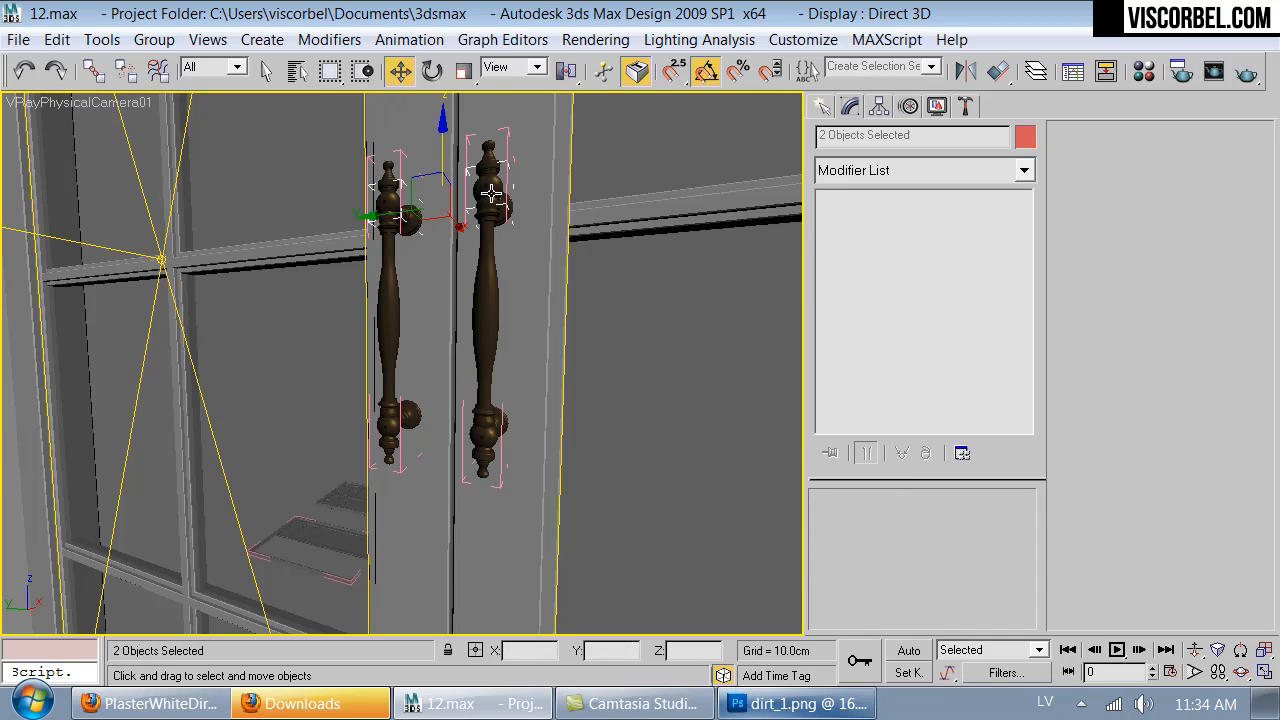
{"action": "left_click", "coordinate": [154, 40]}
{"action": "left_click", "coordinate": [126, 146]}
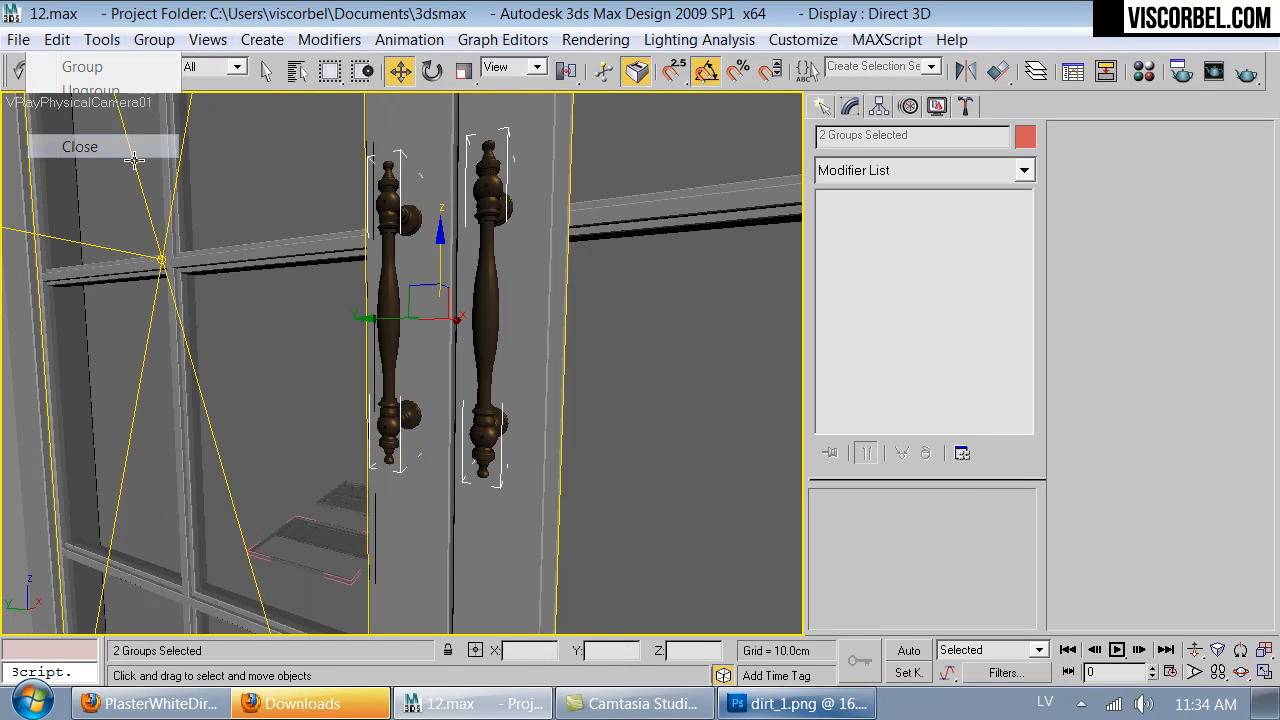
- Add the opened handle groups on the other doors to the selection and close them
{"action": "key", "text": "Up"}
{"action": "left_click_drag", "start_coordinate": [351, 402], "coordinate": [380, 397]}
{"action": "key", "text": "w"}
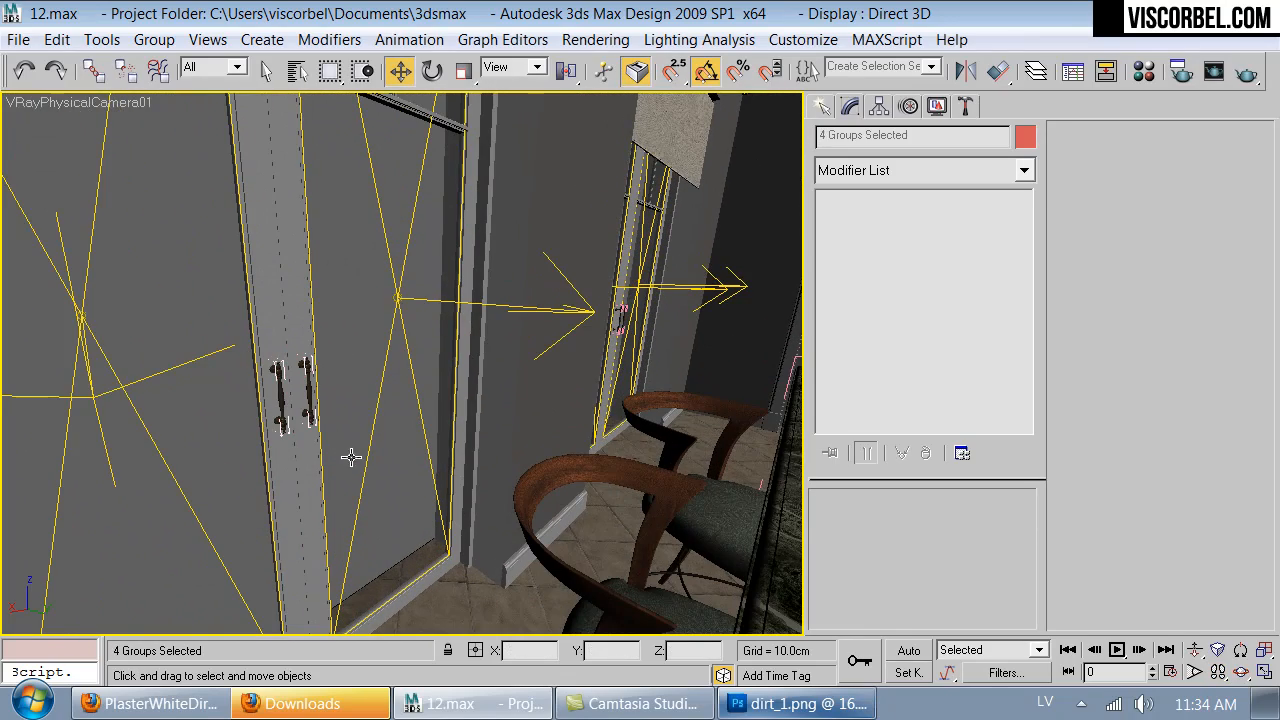
{"action": "key", "text": "Up"}
{"action": "left_click_drag", "start_coordinate": [389, 499], "coordinate": [357, 429]}
{"action": "key", "text": "Up"}
{"action": "key", "text": "w"}
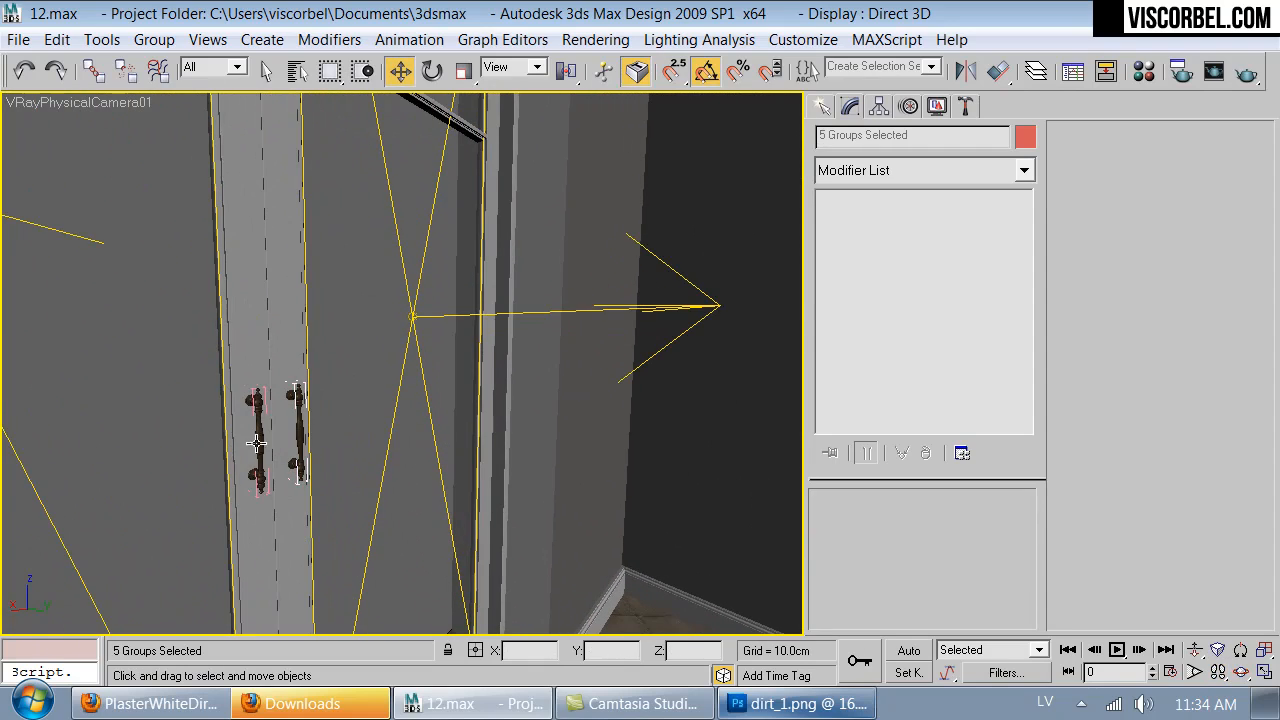
{"action": "key", "text": "Up"}
{"action": "left_click_drag", "start_coordinate": [329, 454], "coordinate": [505, 414]}
{"action": "key", "text": "Up"}
{"action": "key", "text": "w"}
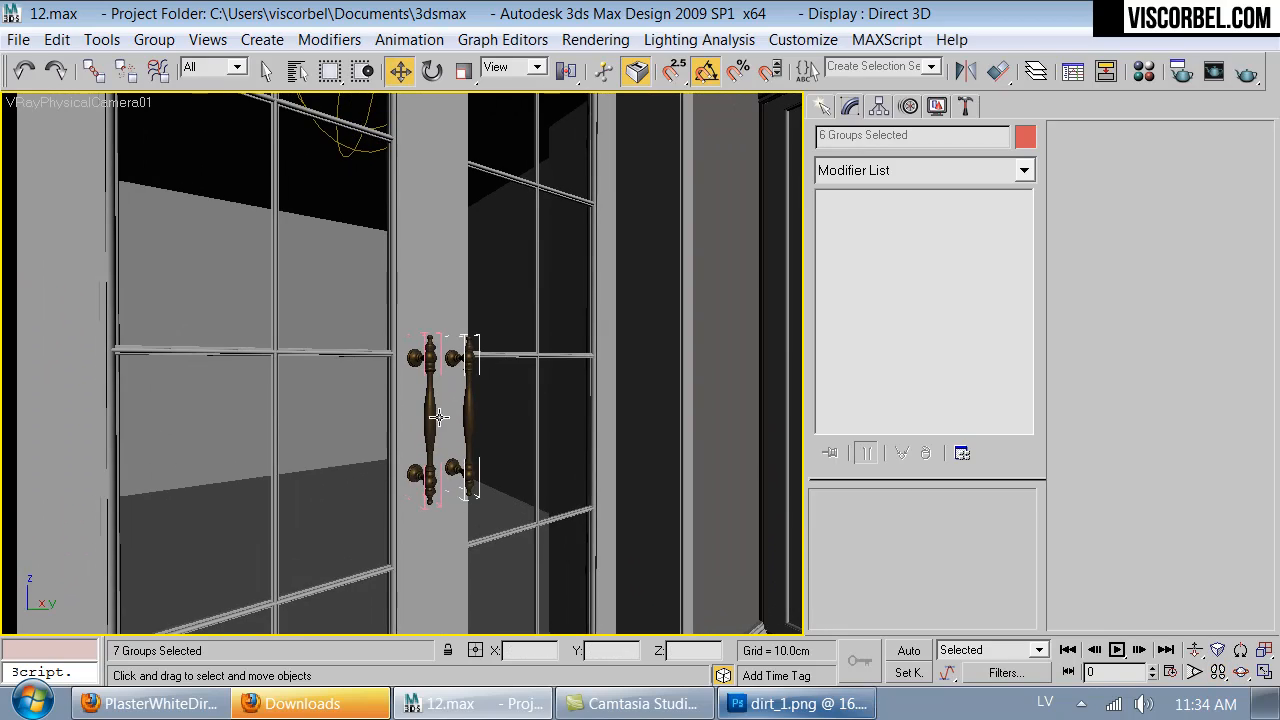
{"action": "key", "text": "Up"}
{"action": "left_click_drag", "start_coordinate": [375, 431], "coordinate": [641, 448]}
{"action": "key", "text": "Up"}
- Add a lower cabinet door knob to the selection, select all similar objects and isolate them
{"action": "key", "text": "Up"}
{"action": "key", "text": "w"}
{"action": "left_click", "coordinate": [148, 41]}
{"action": "left_click", "coordinate": [118, 145]}
{"action": "key", "text": "Up"}
{"action": "key", "text": "Down"}
{"action": "left_click_drag", "start_coordinate": [523, 397], "coordinate": [526, 437]}
{"action": "key", "text": "Up"}
{"action": "key", "text": "Down"}
{"action": "key", "text": "Up"}
{"action": "right_click", "coordinate": [525, 437]}
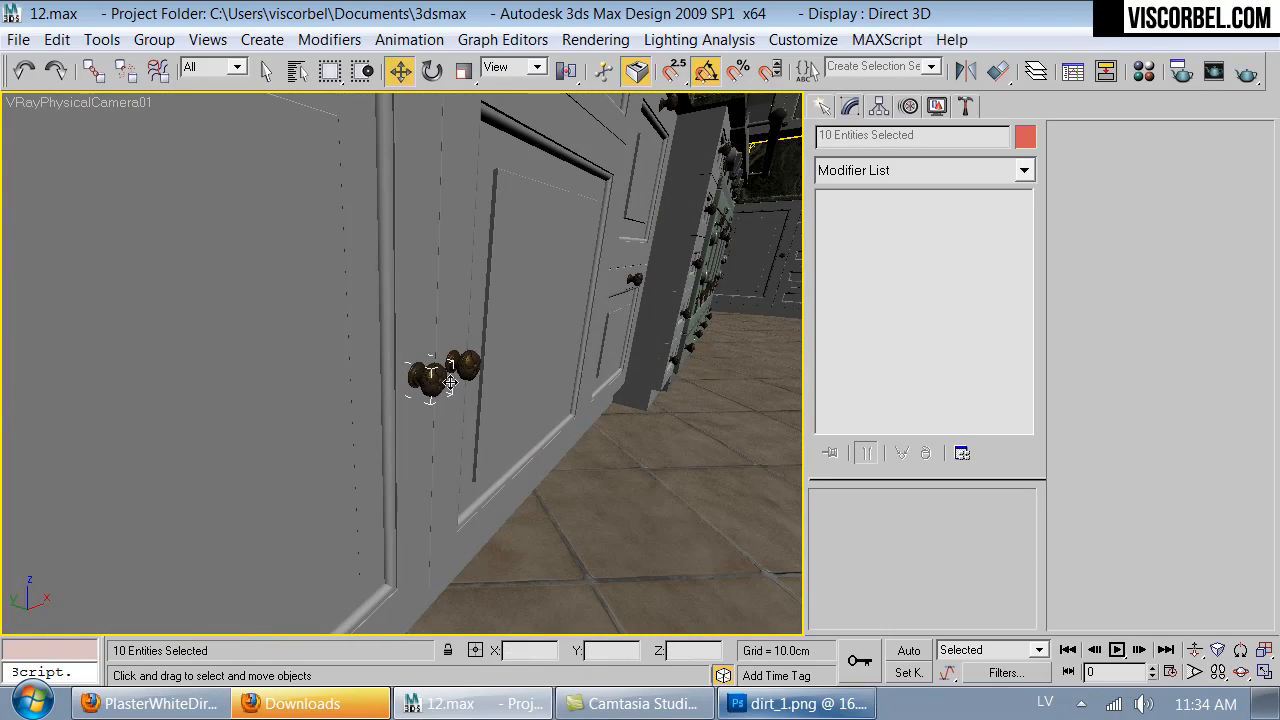
{"action": "left_click", "coordinate": [152, 39]}
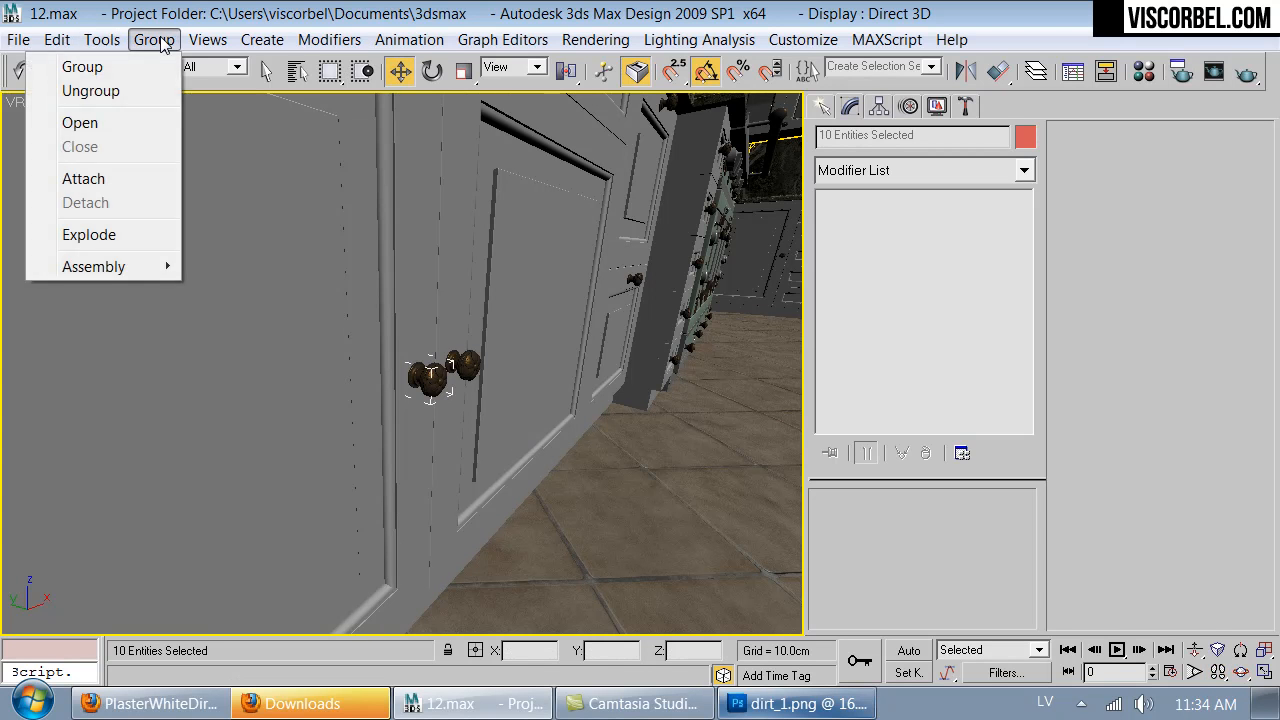
{"action": "left_click", "coordinate": [93, 419]}
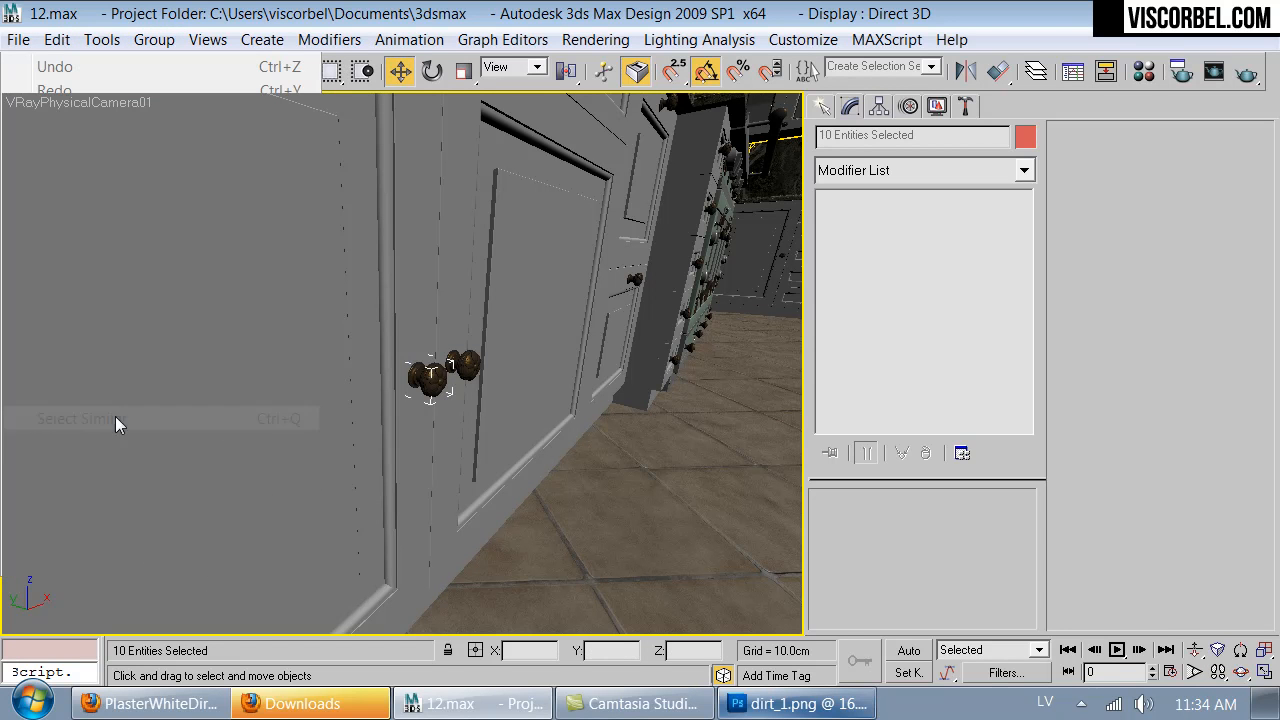
{"action": "key", "text": "alt+q"}
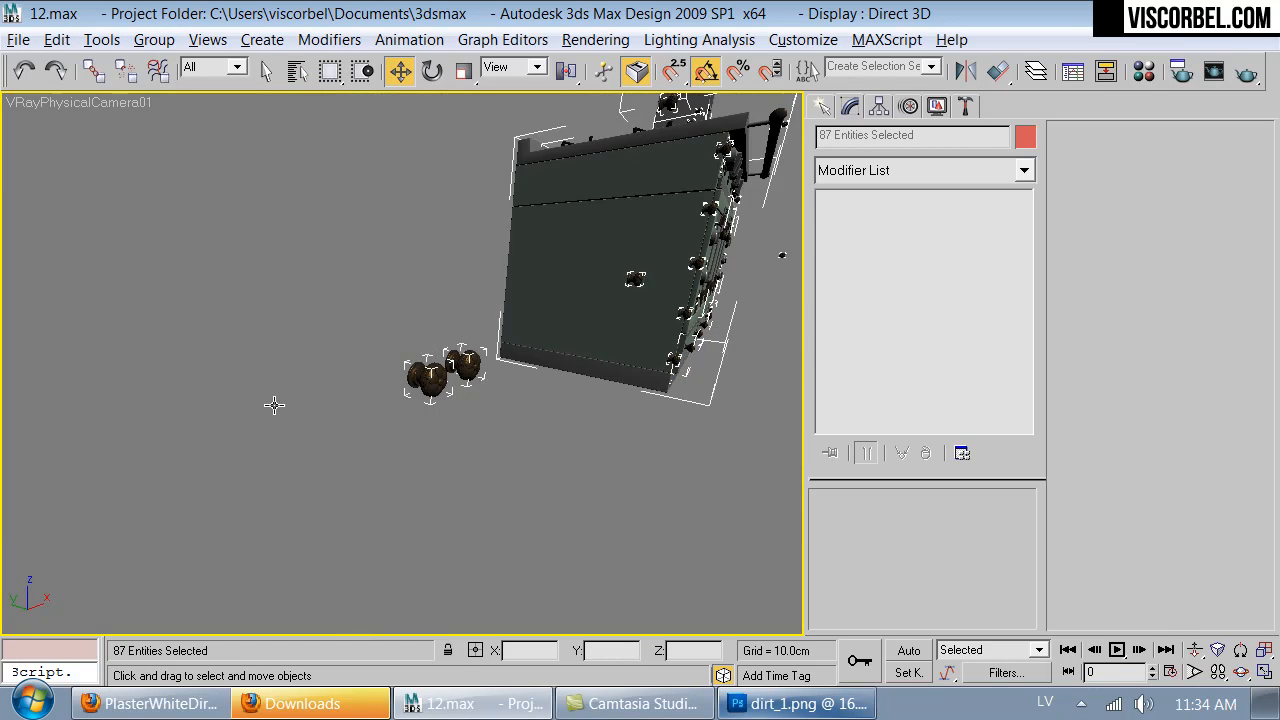
{"action": "key", "text": "z"}
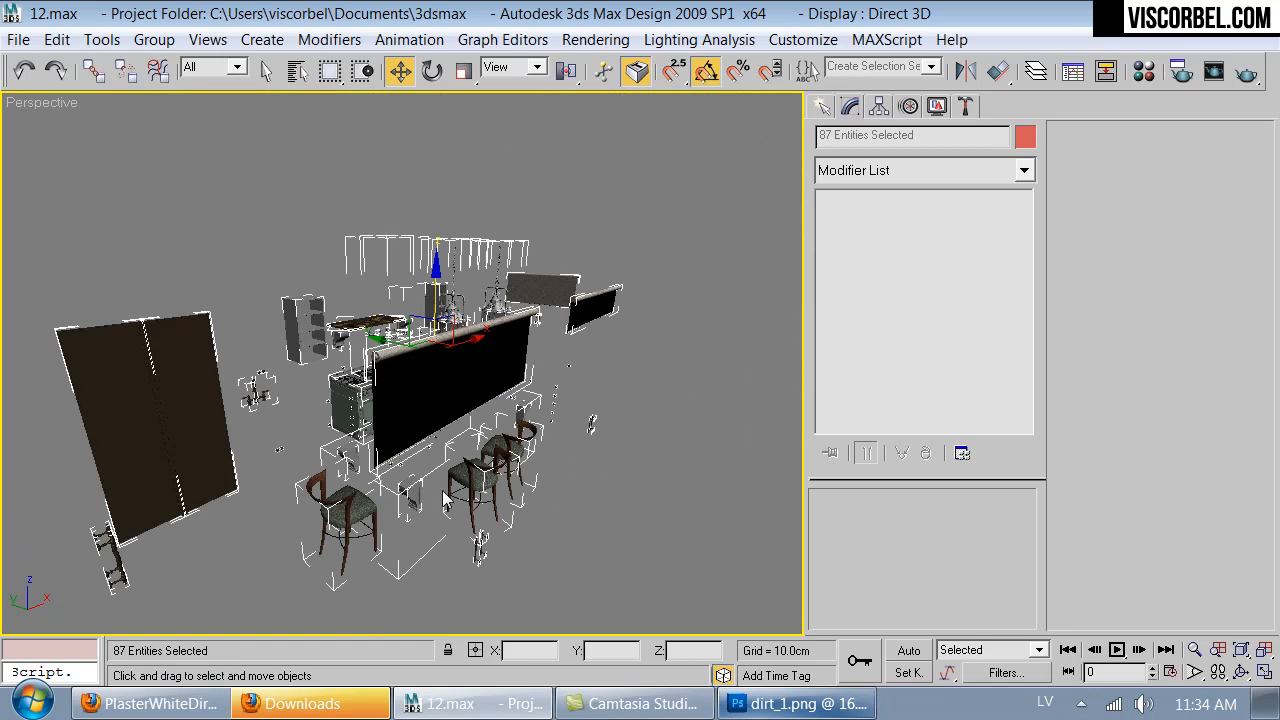
- Hide the two large brown panels standing apart from the other isolated objects
{"action": "left_click", "coordinate": [648, 486]}
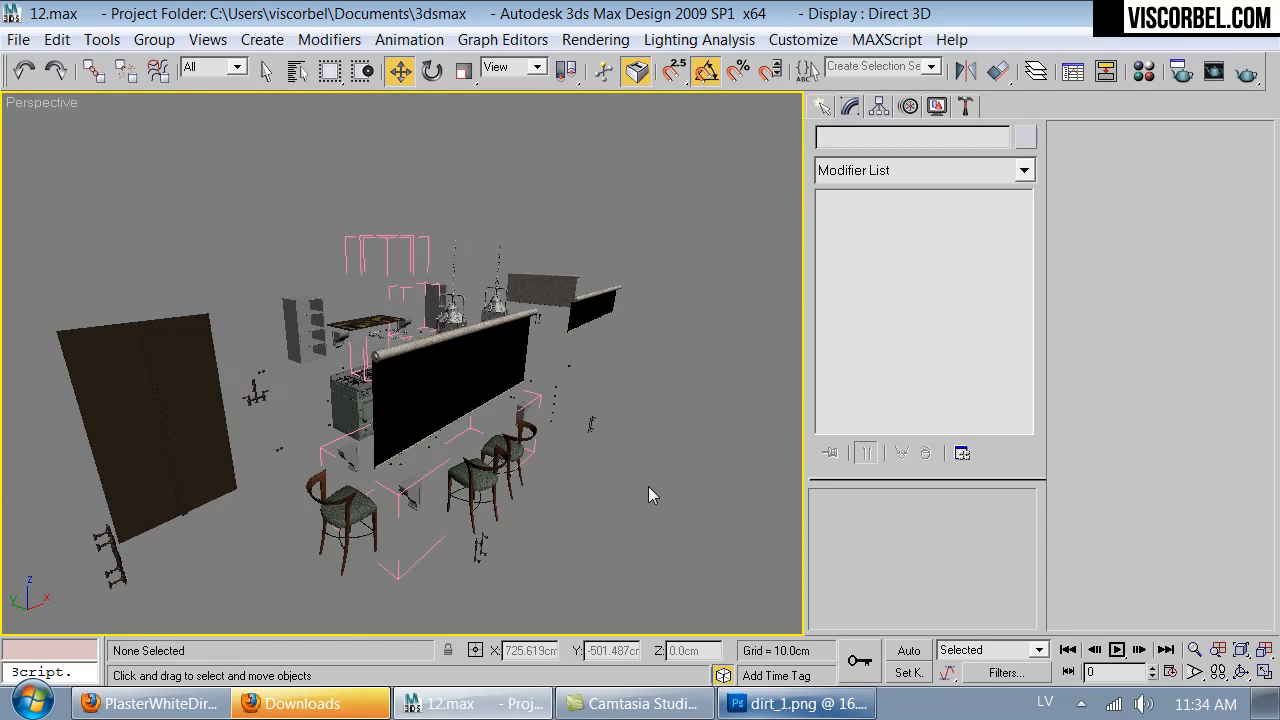
{"action": "left_click", "coordinate": [151, 396]}
{"action": "right_click", "coordinate": [151, 396]}
{"action": "left_click", "coordinate": [43, 411]}
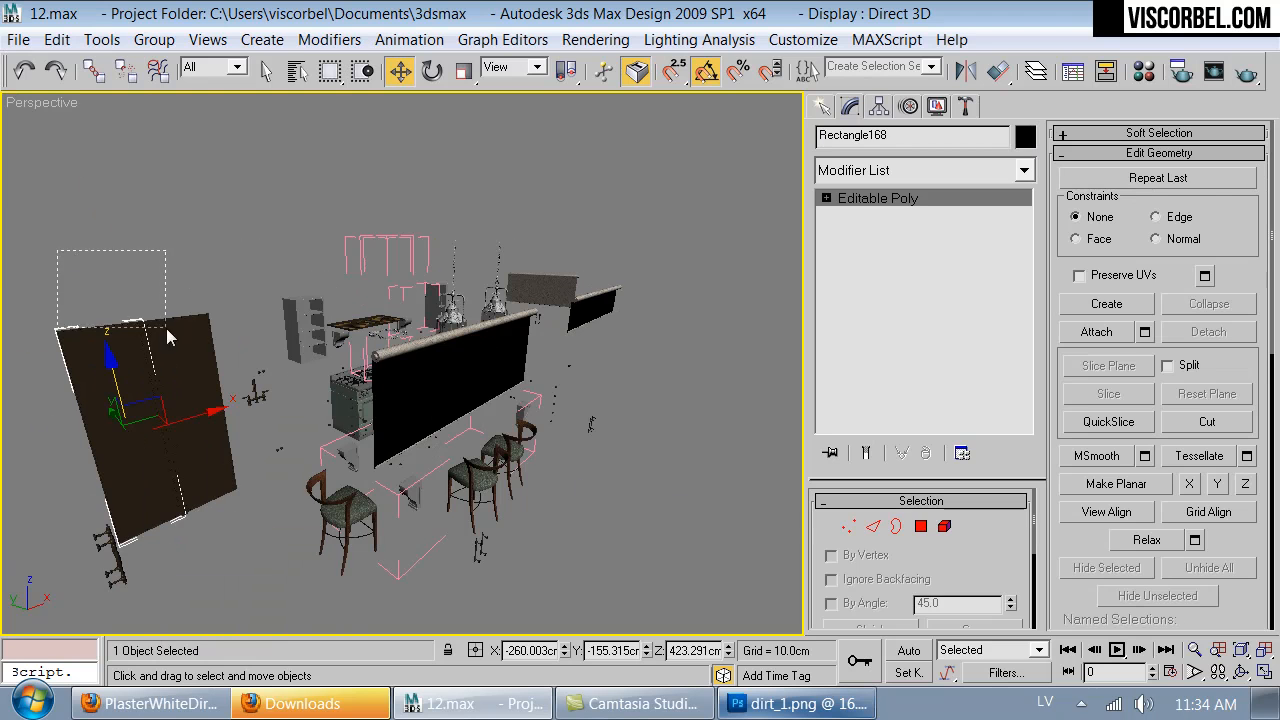
{"action": "left_click_drag", "start_coordinate": [161, 322], "coordinate": [164, 325]}
{"action": "right_click", "coordinate": [382, 322]}
{"action": "left_click", "coordinate": [400, 243]}
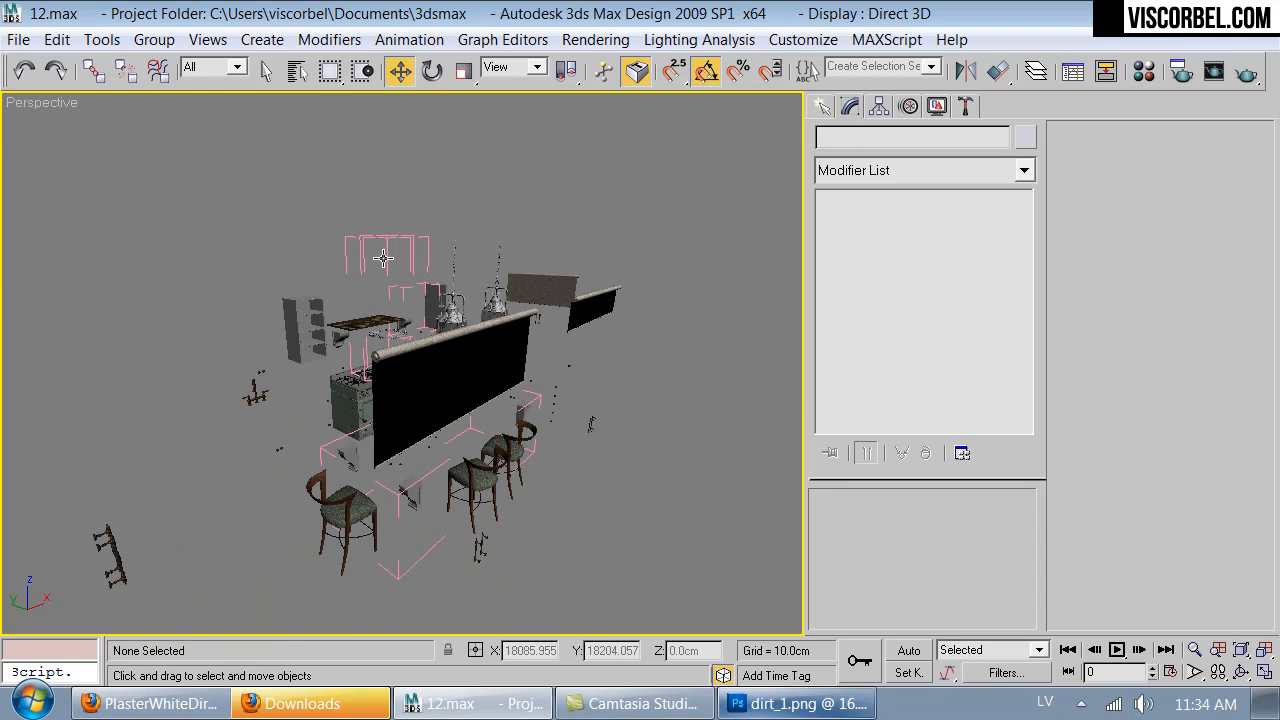
- Hide the grey open shelf unit and the Oven group
{"action": "left_click", "coordinate": [309, 330]}
{"action": "right_click", "coordinate": [310, 324]}
{"action": "left_click", "coordinate": [363, 249]}
{"action": "left_click", "coordinate": [373, 332]}
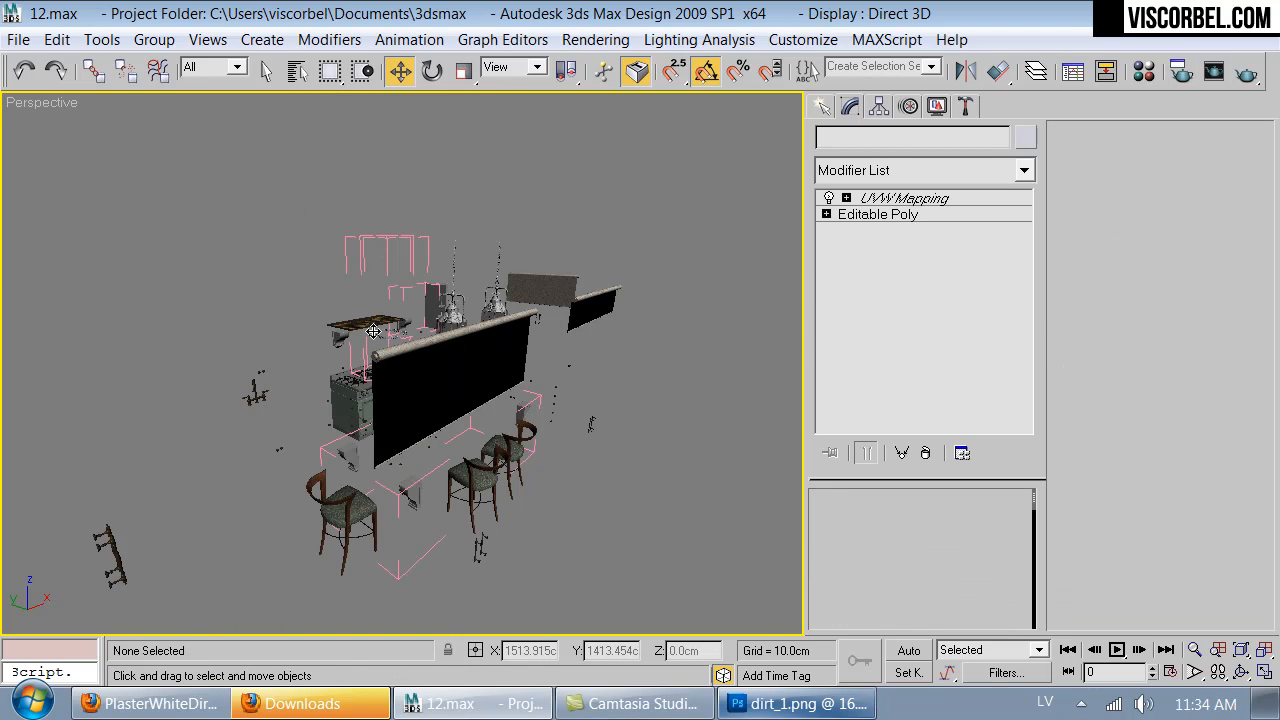
{"action": "key", "text": "z"}
{"action": "middle_click_drag", "start_coordinate": [300, 425], "coordinate": [779, 260], "text": "alt"}
{"action": "left_click", "coordinate": [230, 477]}
{"action": "right_click", "coordinate": [242, 310]}
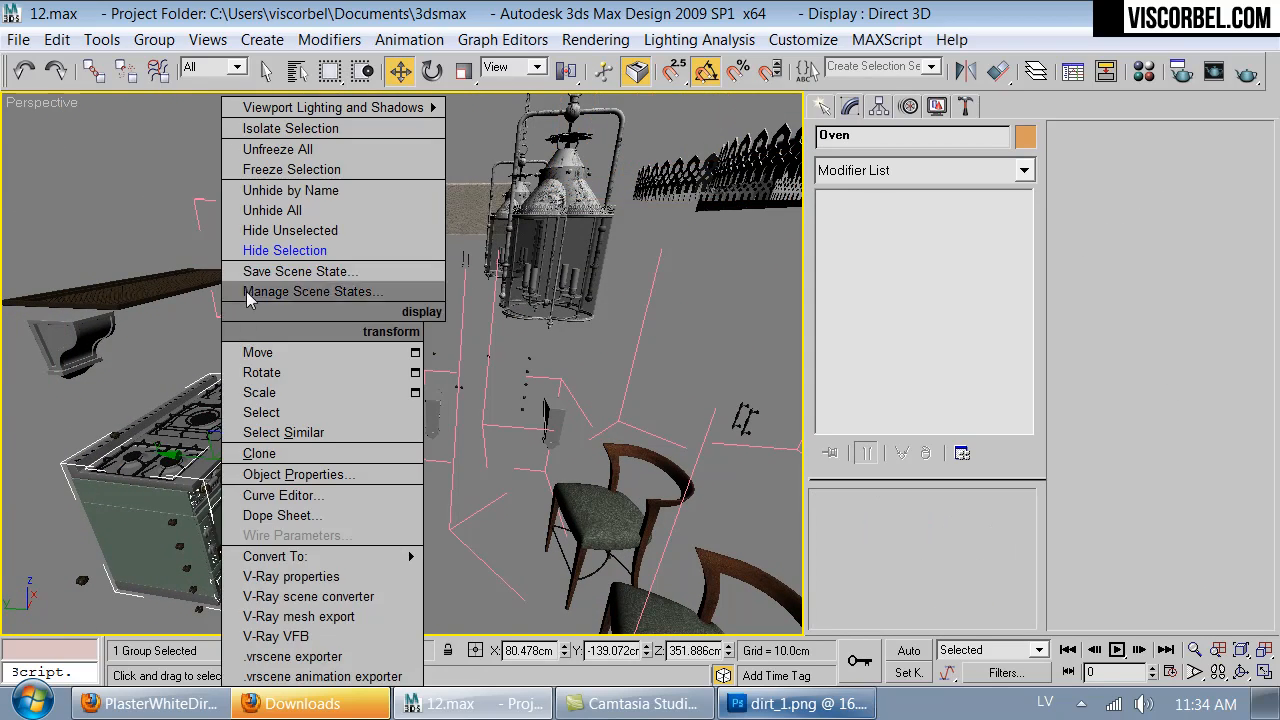
{"action": "left_click", "coordinate": [272, 249]}
- Hide the textured fabric panel, the two corbel groups and the remaining grey shelf unit
{"action": "left_click", "coordinate": [430, 210]}
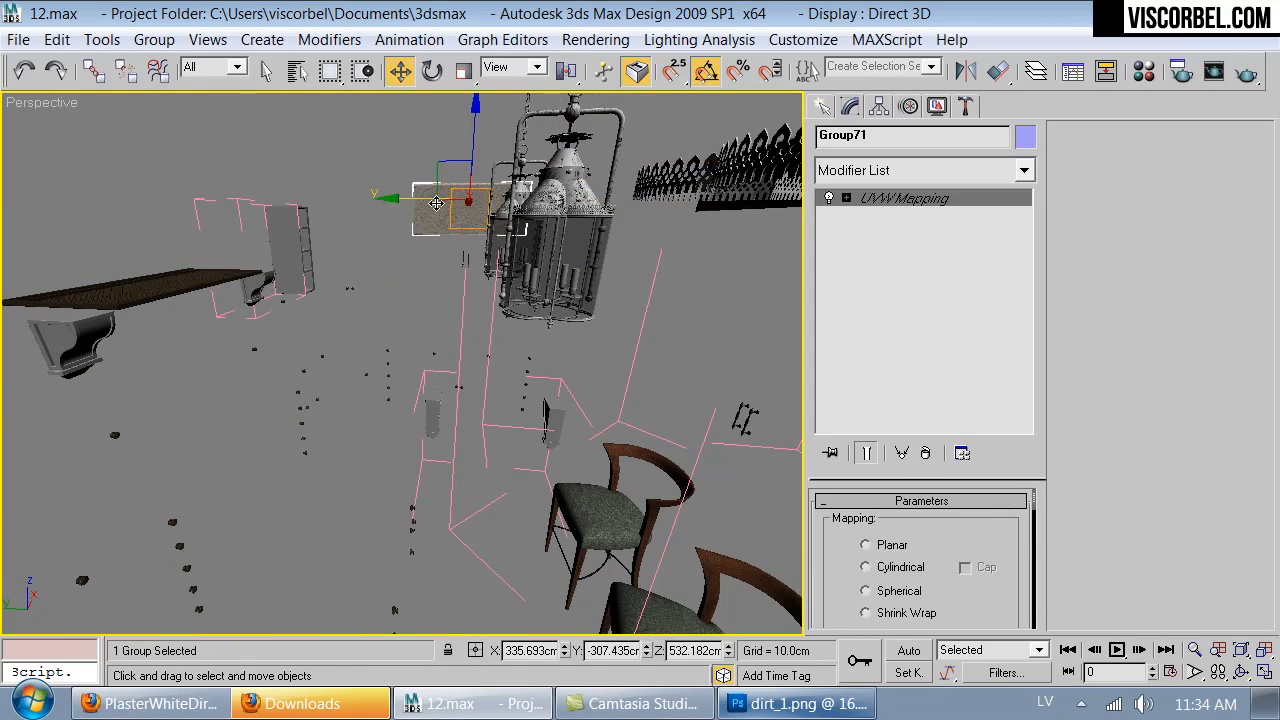
{"action": "left_click", "coordinate": [288, 252], "text": "ctrl"}
{"action": "left_click", "coordinate": [275, 300], "text": "ctrl"}
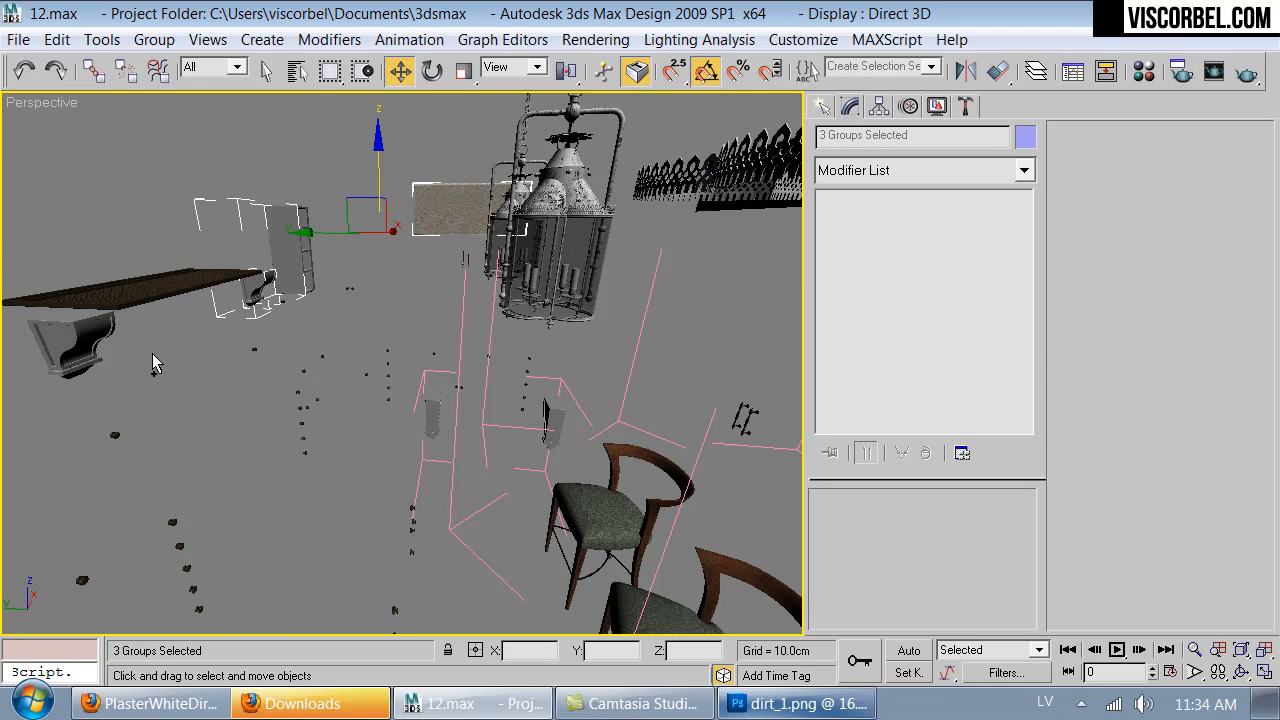
{"action": "right_click", "coordinate": [338, 262]}
{"action": "left_click", "coordinate": [385, 187]}
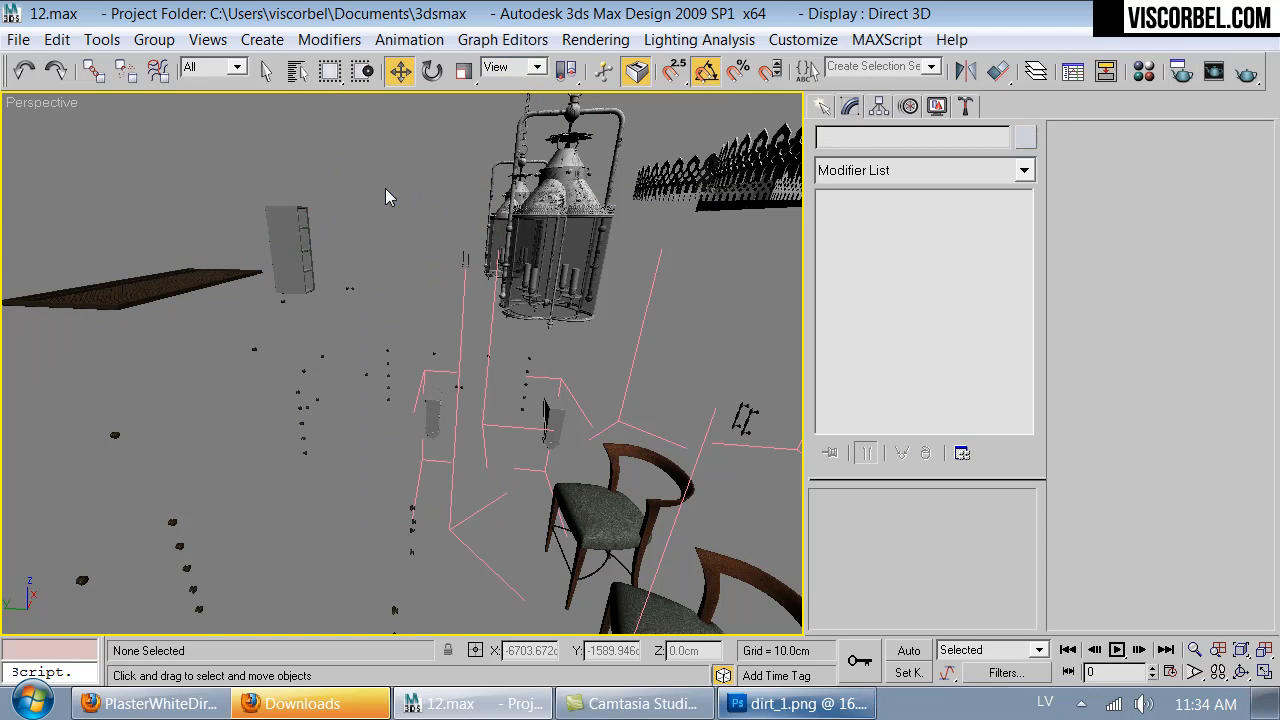
{"action": "left_click", "coordinate": [300, 250]}
{"action": "right_click", "coordinate": [290, 250]}
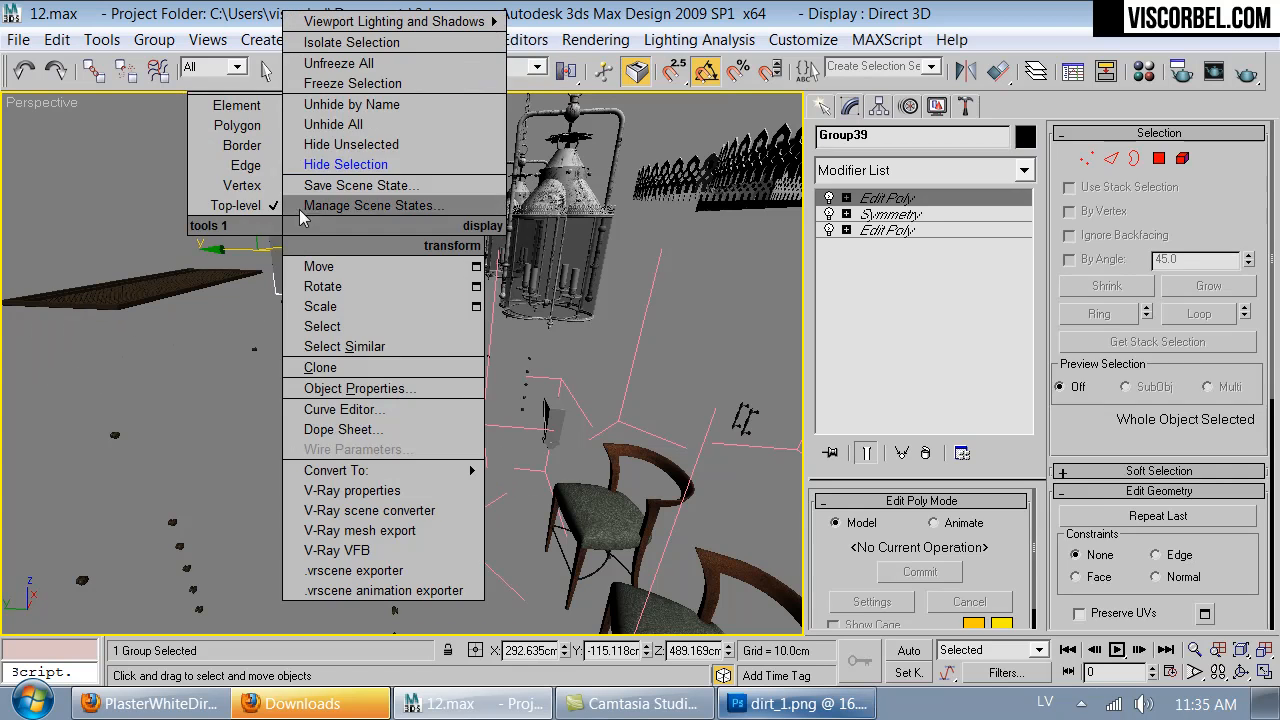
{"action": "left_click", "coordinate": [340, 166]}
{"action": "scroll", "coordinate": [492, 318], "scroll_direction": "down", "scroll_amount": 6}
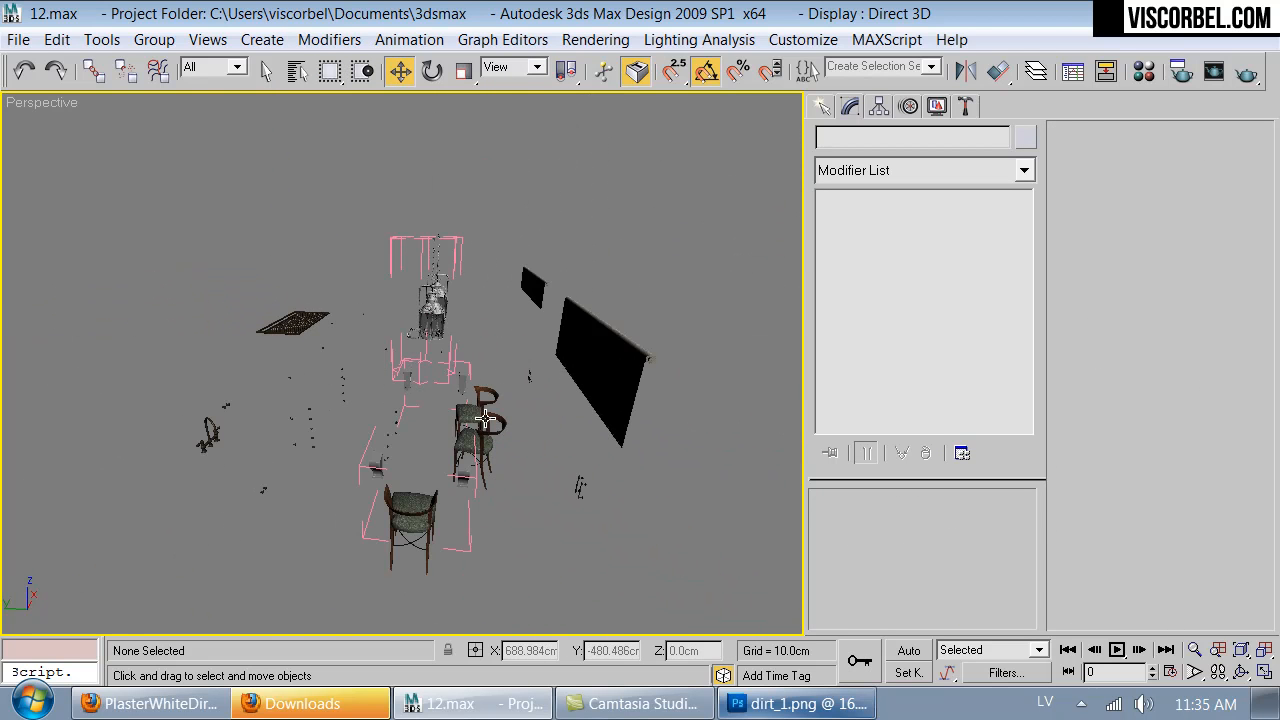
- Hide the chair groups and the hanging pendant lanterns
{"action": "left_click", "coordinate": [485, 426]}
{"action": "left_click", "coordinate": [481, 391], "text": "ctrl"}
{"action": "left_click", "coordinate": [414, 529], "text": "ctrl"}
{"action": "middle_click_drag", "start_coordinate": [414, 492], "coordinate": [409, 375], "text": "alt"}
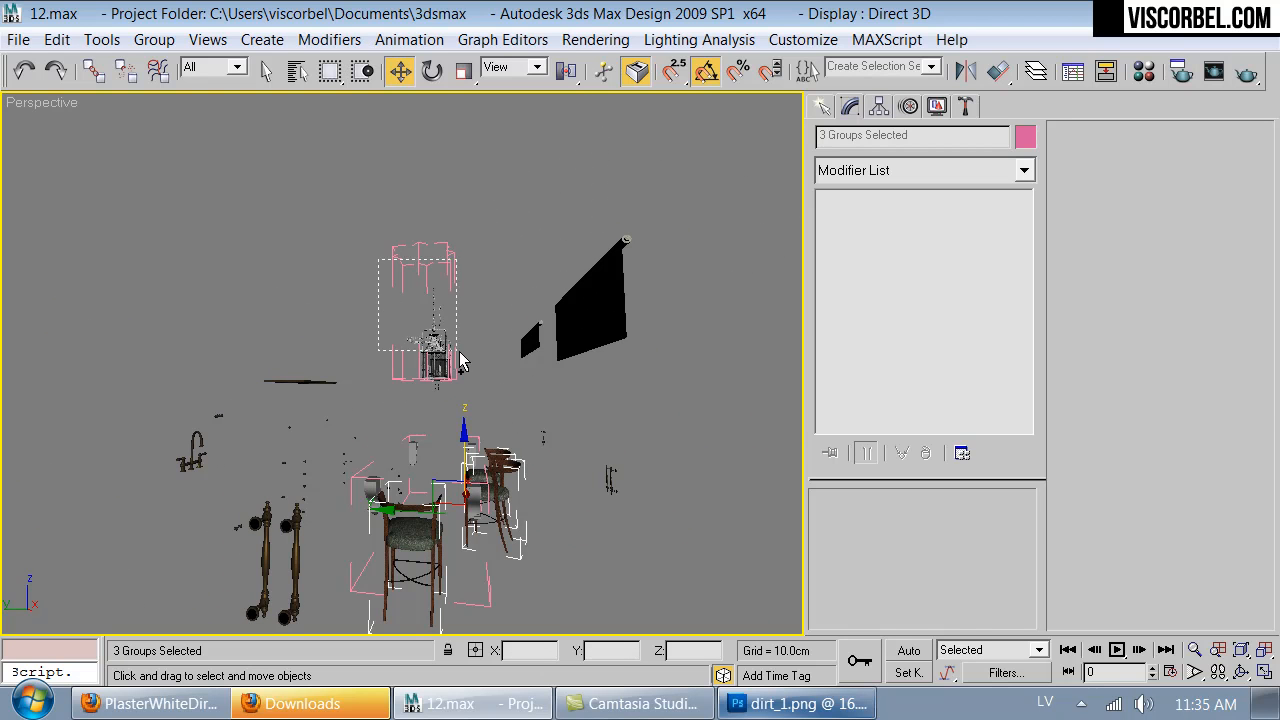
{"action": "right_click", "coordinate": [505, 315]}
{"action": "left_click", "coordinate": [545, 256]}
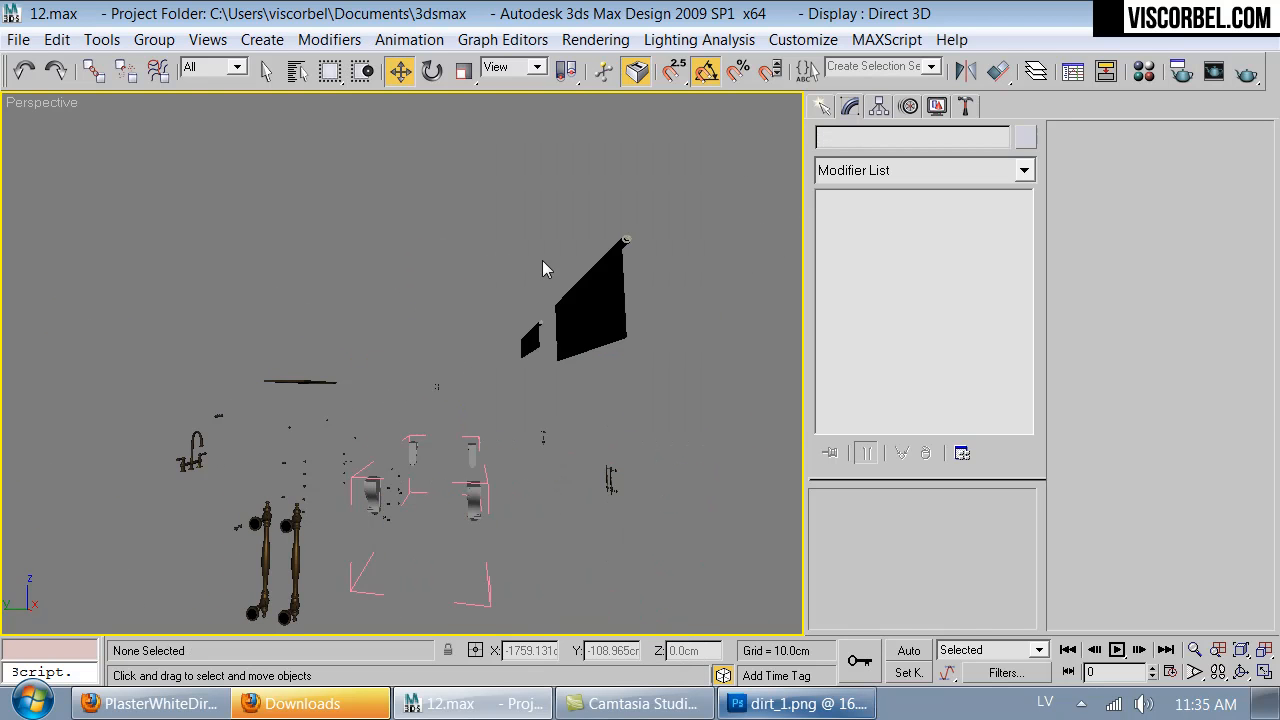
- Hide the remaining grey corbel groups
{"action": "middle_click_drag", "start_coordinate": [480, 557], "coordinate": [485, 530], "text": "alt"}
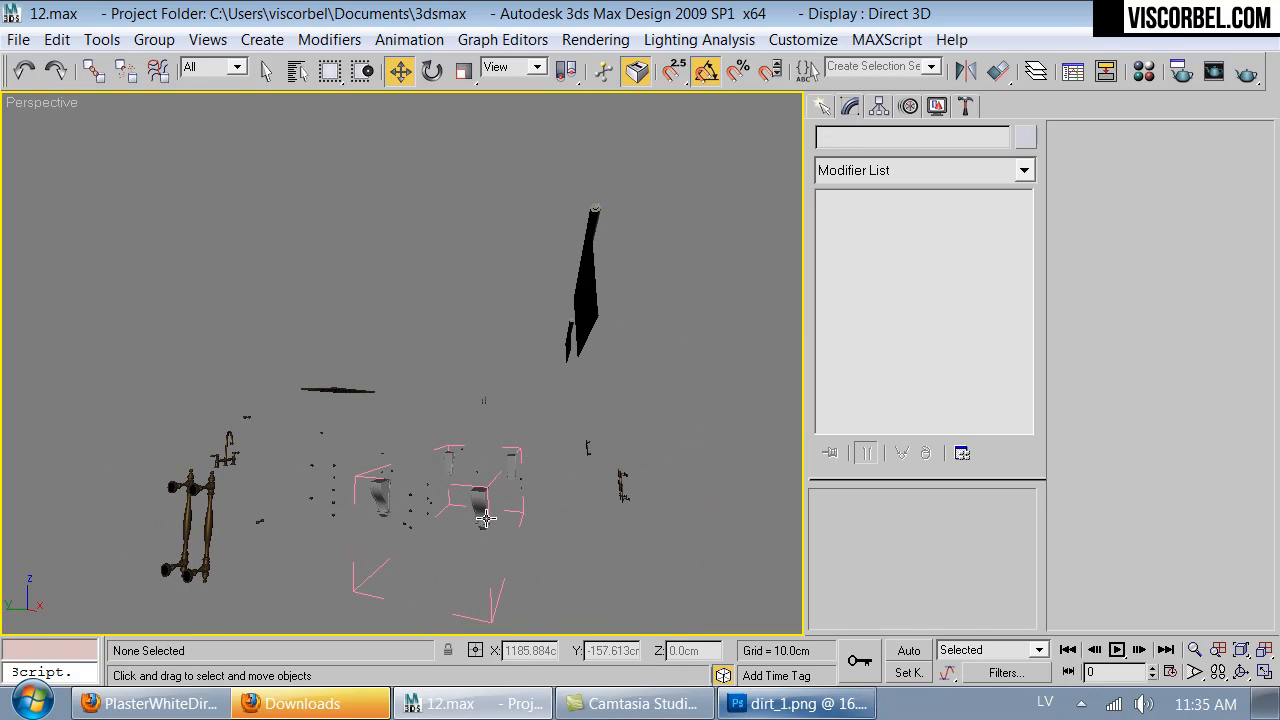
{"action": "left_click", "coordinate": [484, 509]}
{"action": "left_click", "coordinate": [484, 509]}
{"action": "left_click", "coordinate": [450, 460], "text": "ctrl"}
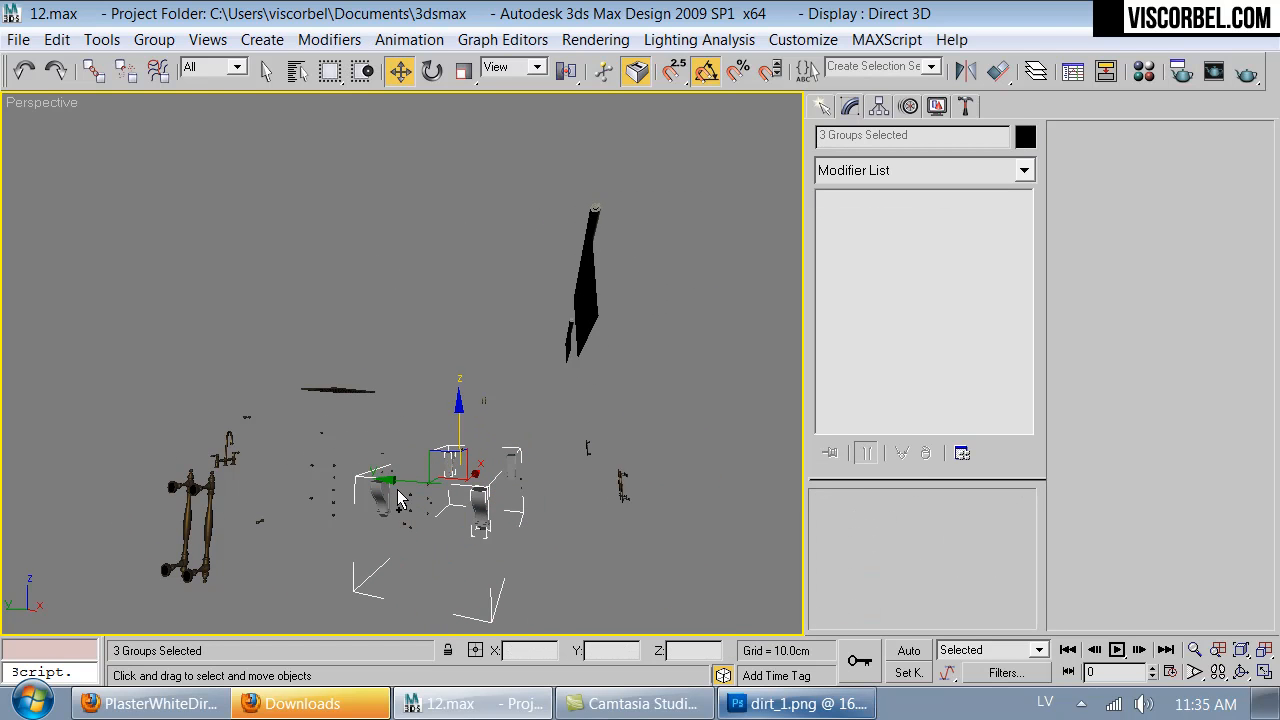
{"action": "left_click", "coordinate": [510, 457], "text": "alt"}
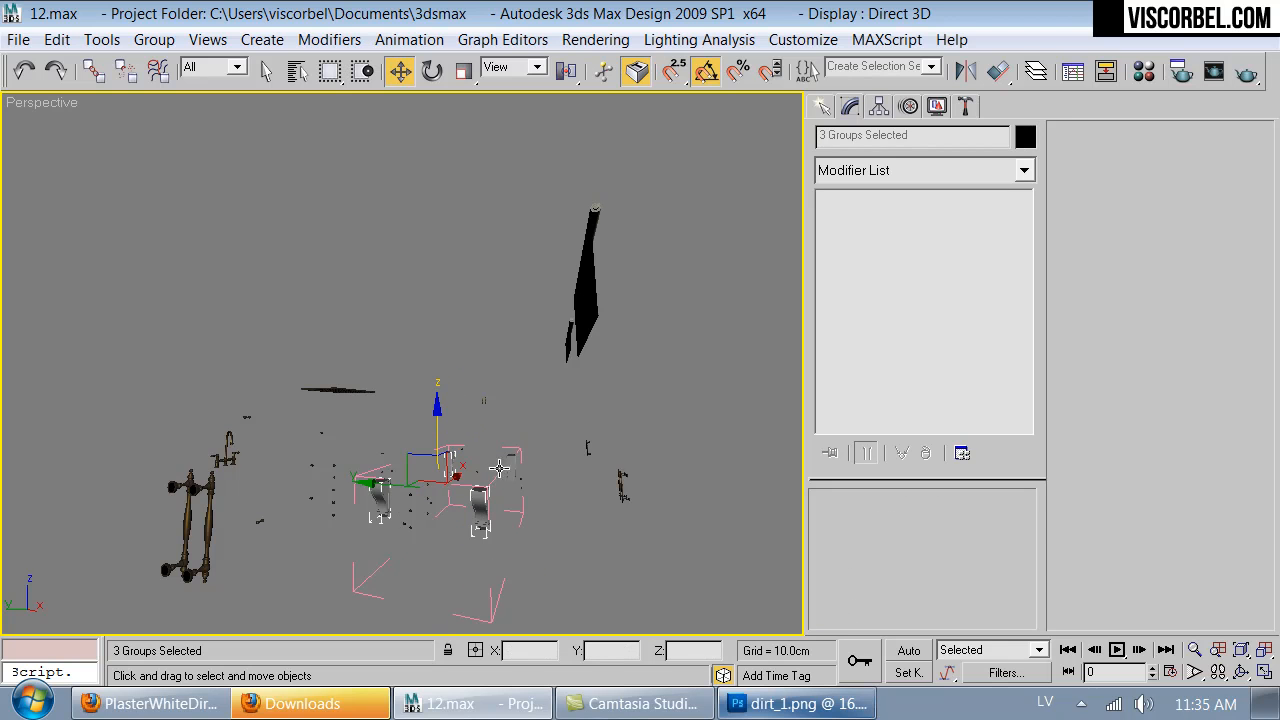
{"action": "left_click", "coordinate": [513, 462], "text": "ctrl"}
{"action": "right_click", "coordinate": [518, 474]}
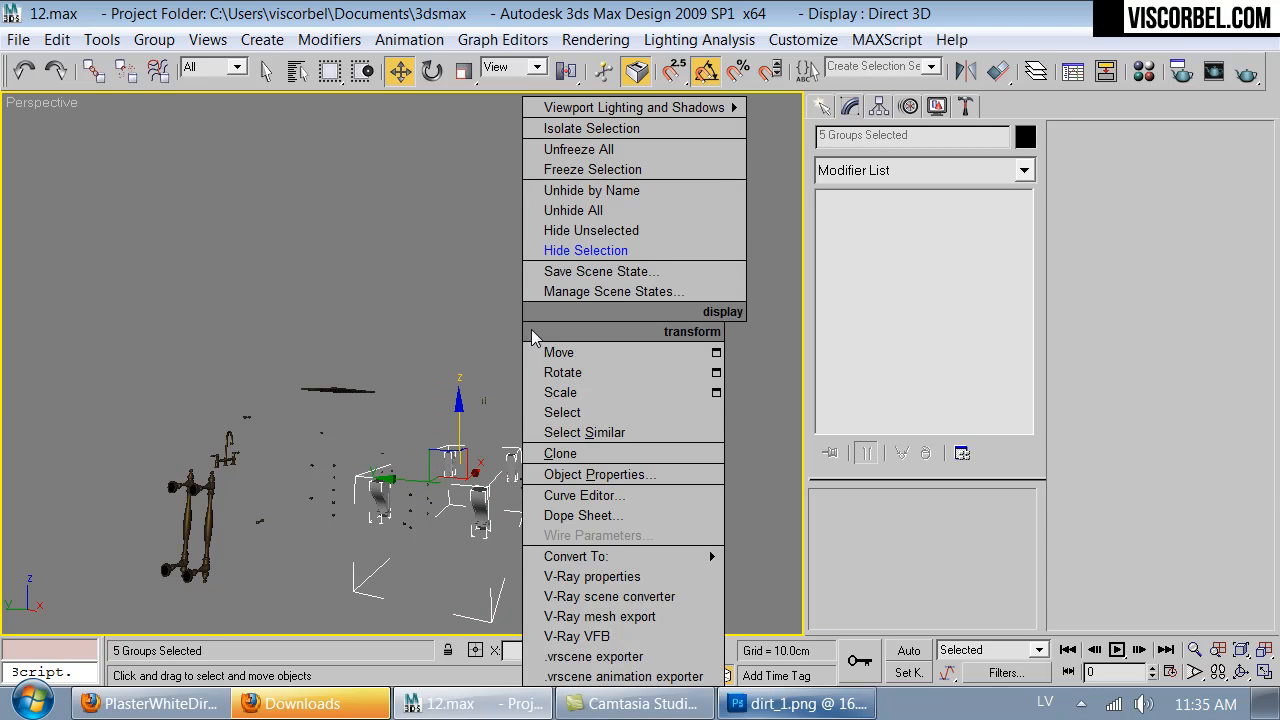
{"action": "left_click", "coordinate": [586, 250]}
- Hide the two beige fabric window blinds
{"action": "middle_click_drag", "start_coordinate": [549, 501], "coordinate": [585, 195], "text": "alt"}
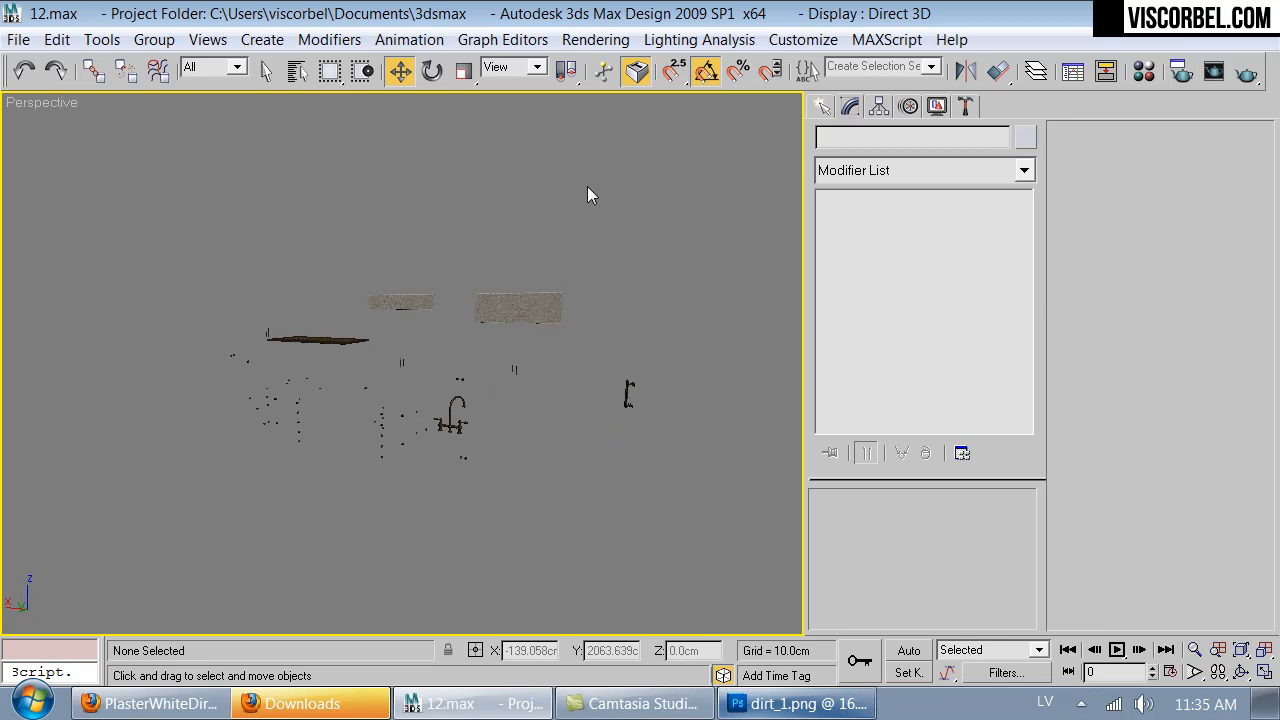
{"action": "left_click_drag", "start_coordinate": [395, 307], "coordinate": [395, 307]}
{"action": "right_click", "coordinate": [497, 297]}
{"action": "left_click", "coordinate": [550, 222]}
{"action": "middle_click_drag", "start_coordinate": [554, 232], "coordinate": [549, 422], "text": "alt"}
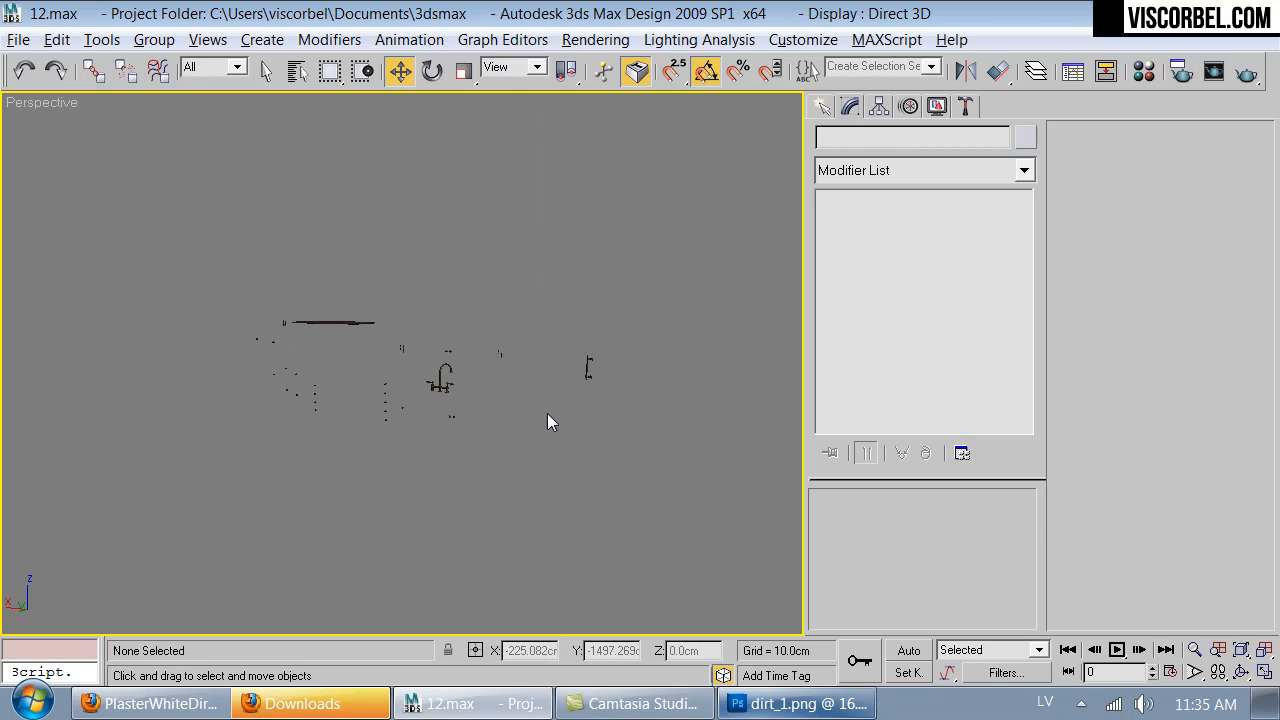
- Select all the remaining hardware, including the knobs, handles, faucet and hood grille
{"action": "scroll", "coordinate": [284, 420], "scroll_direction": "up", "scroll_amount": 4}
{"action": "middle_click_drag", "start_coordinate": [284, 420], "coordinate": [326, 424]}
{"action": "scroll", "coordinate": [327, 411], "scroll_direction": "down", "scroll_amount": 4}
{"action": "left_click_drag", "start_coordinate": [690, 513], "coordinate": [647, 480]}
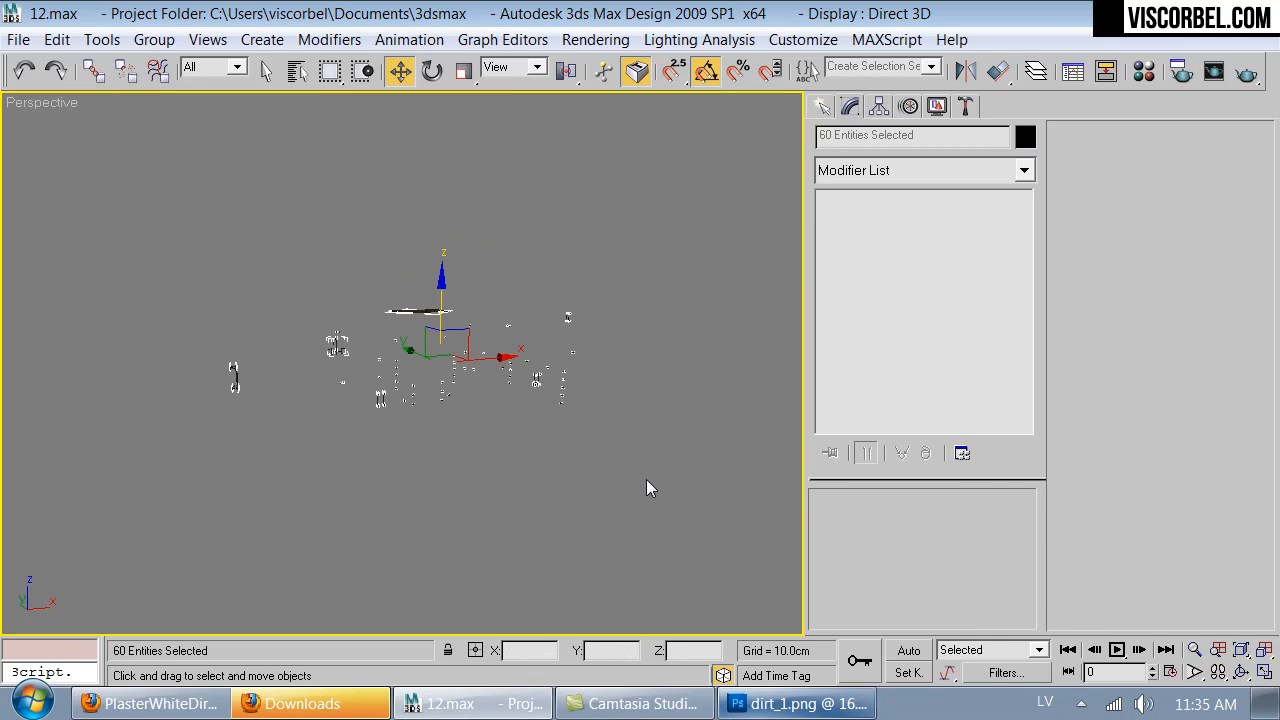
- Return to the top level of the Old Brass material, toggle its viewport map display and close the Material Editor
{"action": "key", "text": "m"}
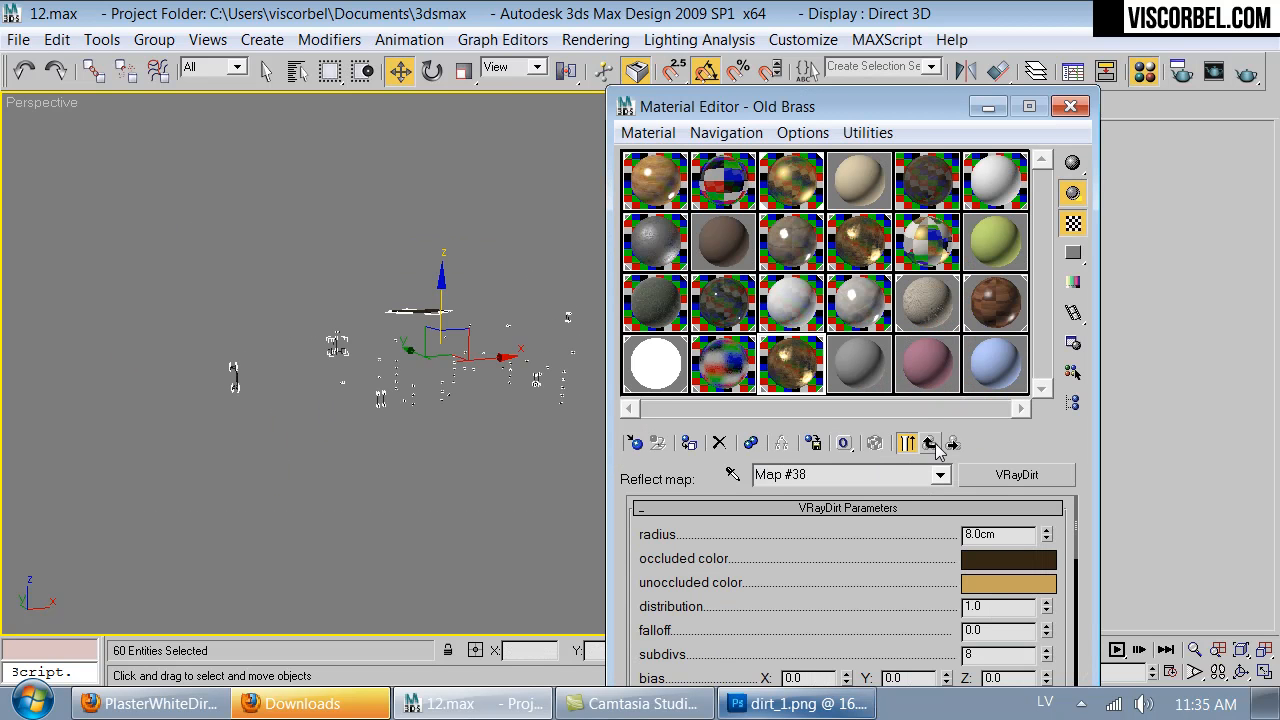
{"action": "left_click", "coordinate": [932, 443]}
{"action": "left_click", "coordinate": [875, 444]}
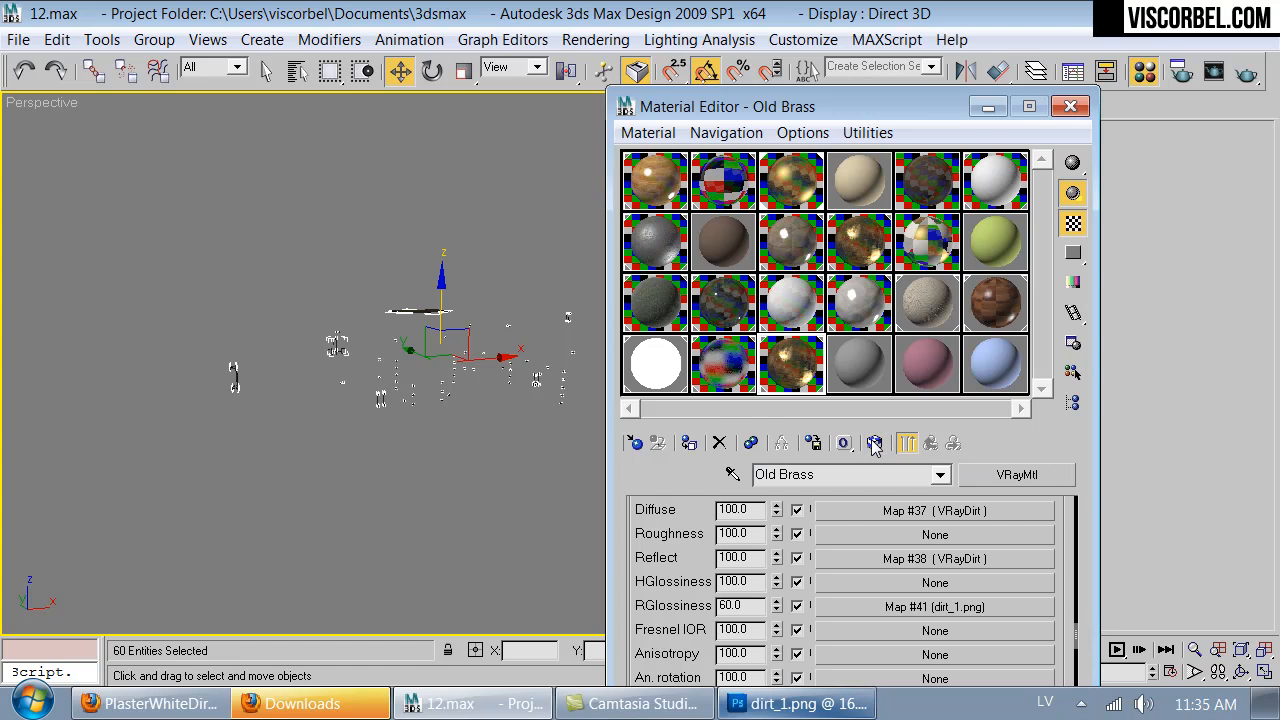
{"action": "scroll", "coordinate": [467, 352], "scroll_direction": "up", "scroll_amount": 2}
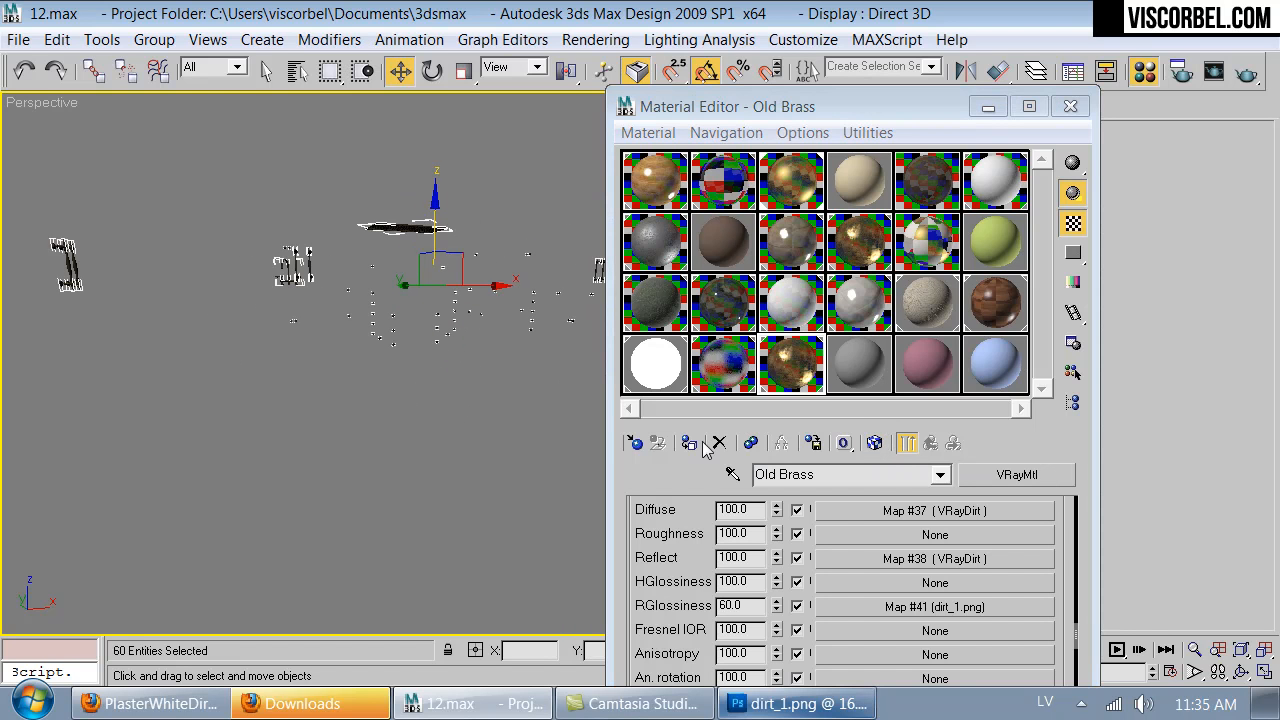
{"action": "scroll", "coordinate": [365, 246], "scroll_direction": "up", "scroll_amount": 5}
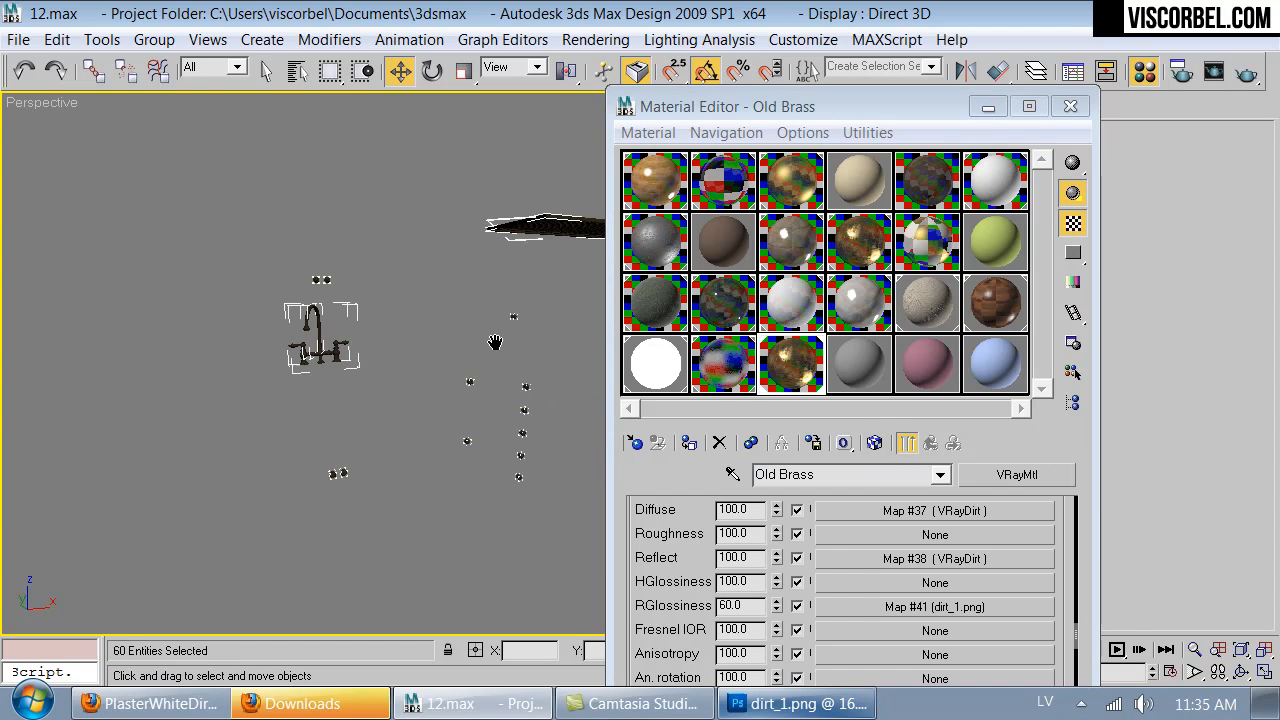
{"action": "left_click", "coordinate": [1070, 106]}
- Apply a UVW Map modifier with Box mapping to the selected hardware
{"action": "scroll", "coordinate": [406, 334], "scroll_direction": "down", "scroll_amount": 10}
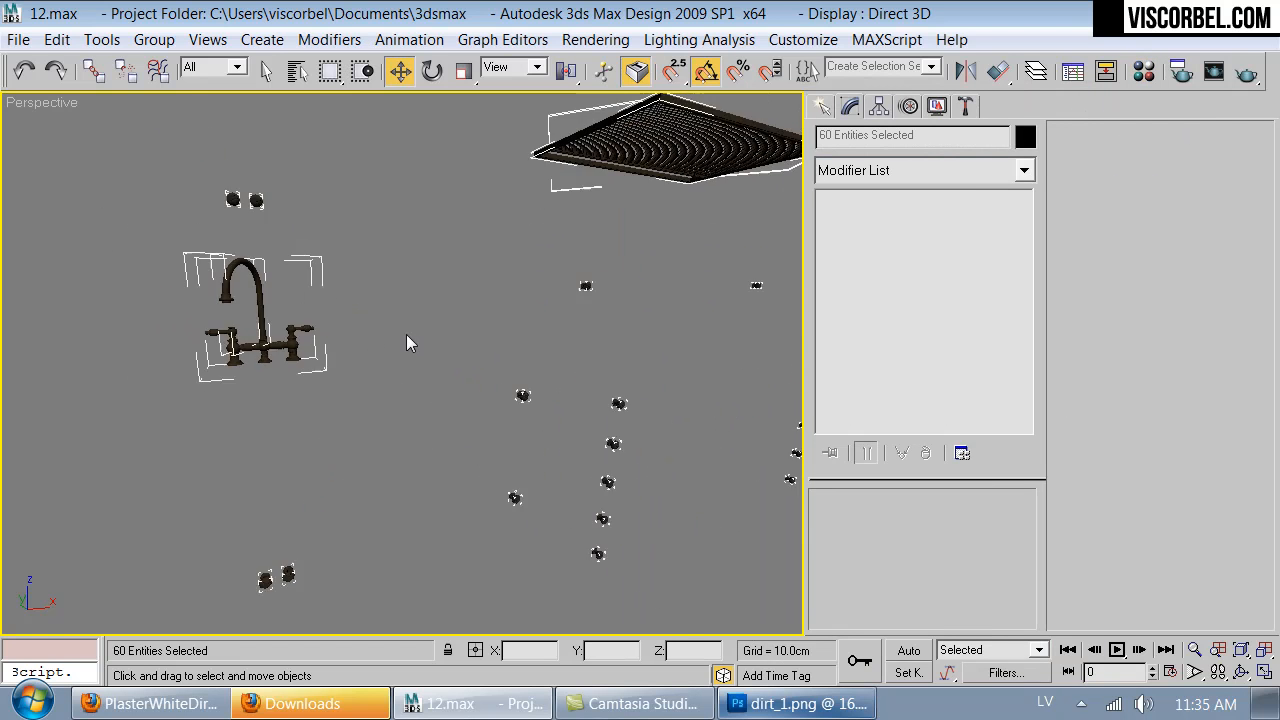
{"action": "left_click", "coordinate": [966, 170]}
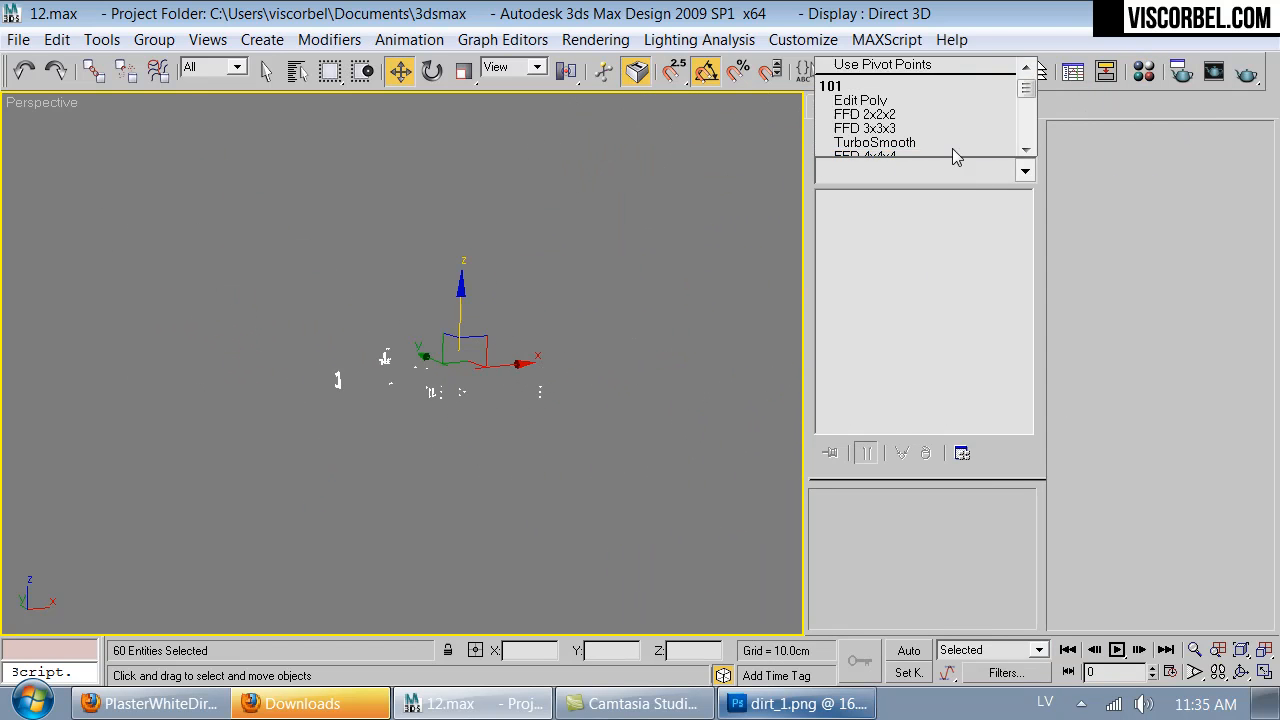
{"action": "key", "text": "u"}
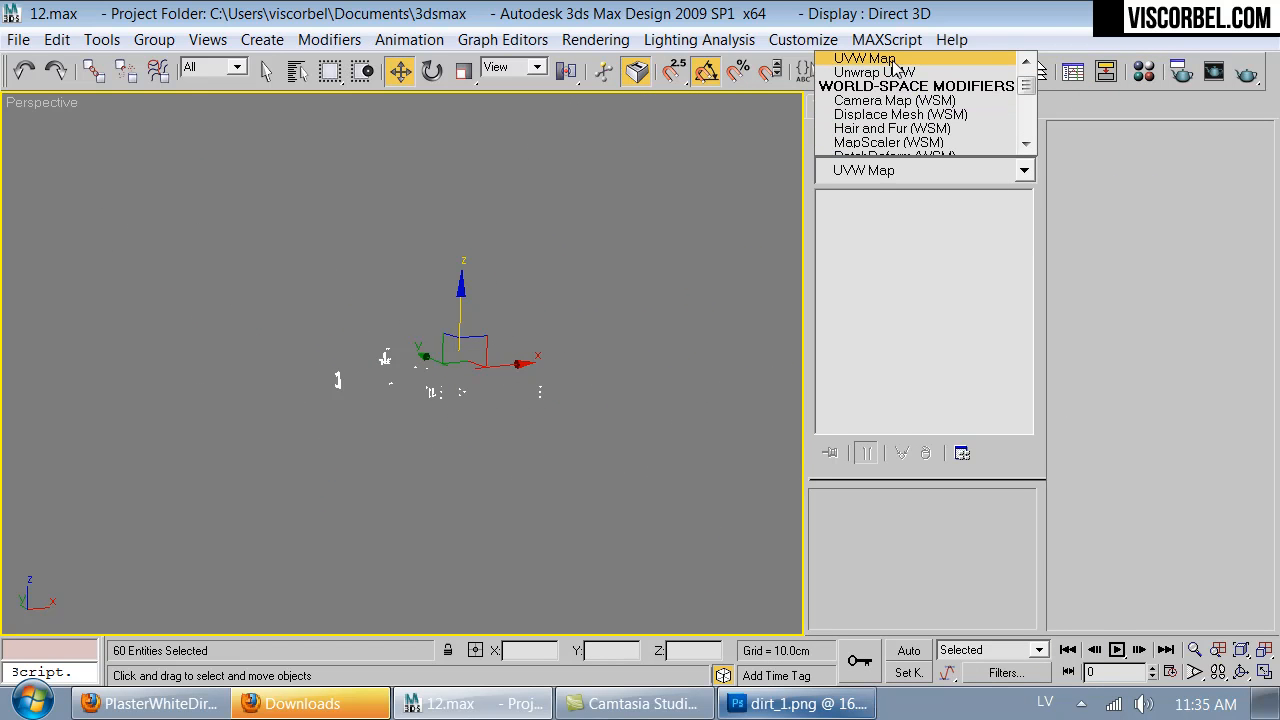
{"action": "left_click", "coordinate": [893, 60]}
{"action": "left_click_drag", "start_coordinate": [846, 600], "coordinate": [849, 506]}
{"action": "left_click", "coordinate": [880, 537]}
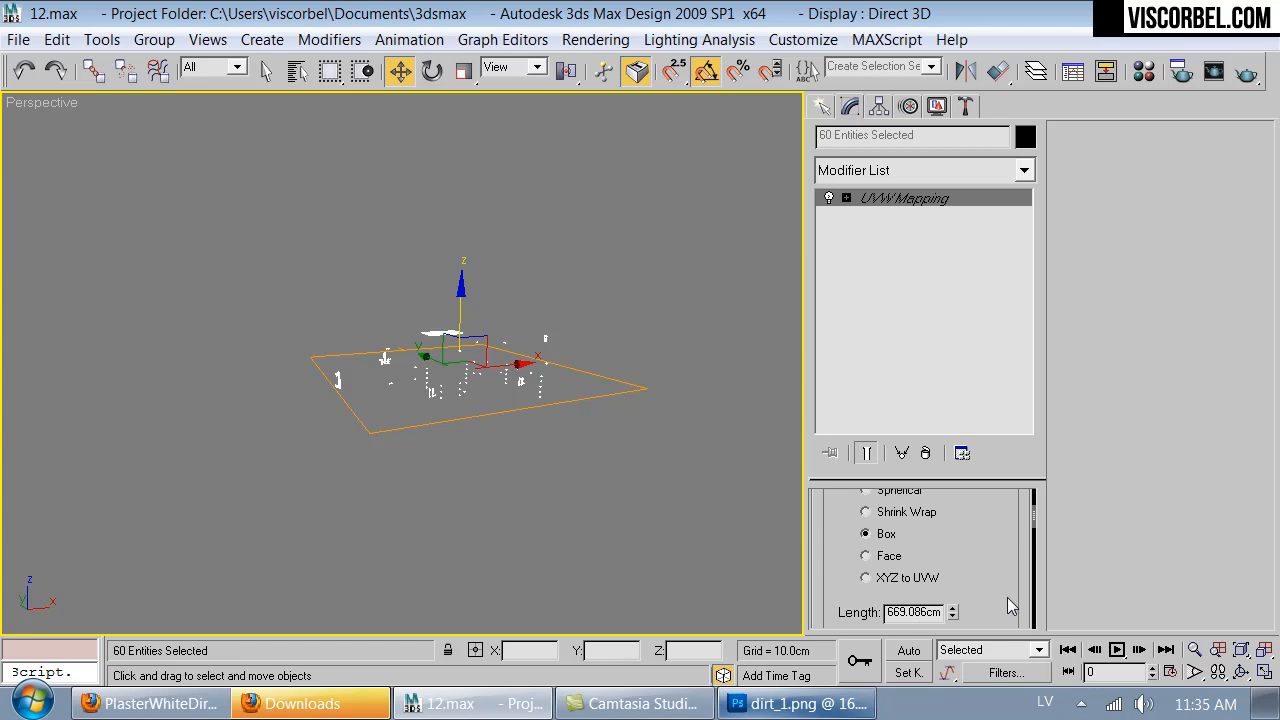
- Set the mapping box's length, width and height to 50 cm and deselect the hardware
{"action": "double_click", "coordinate": [905, 613]}
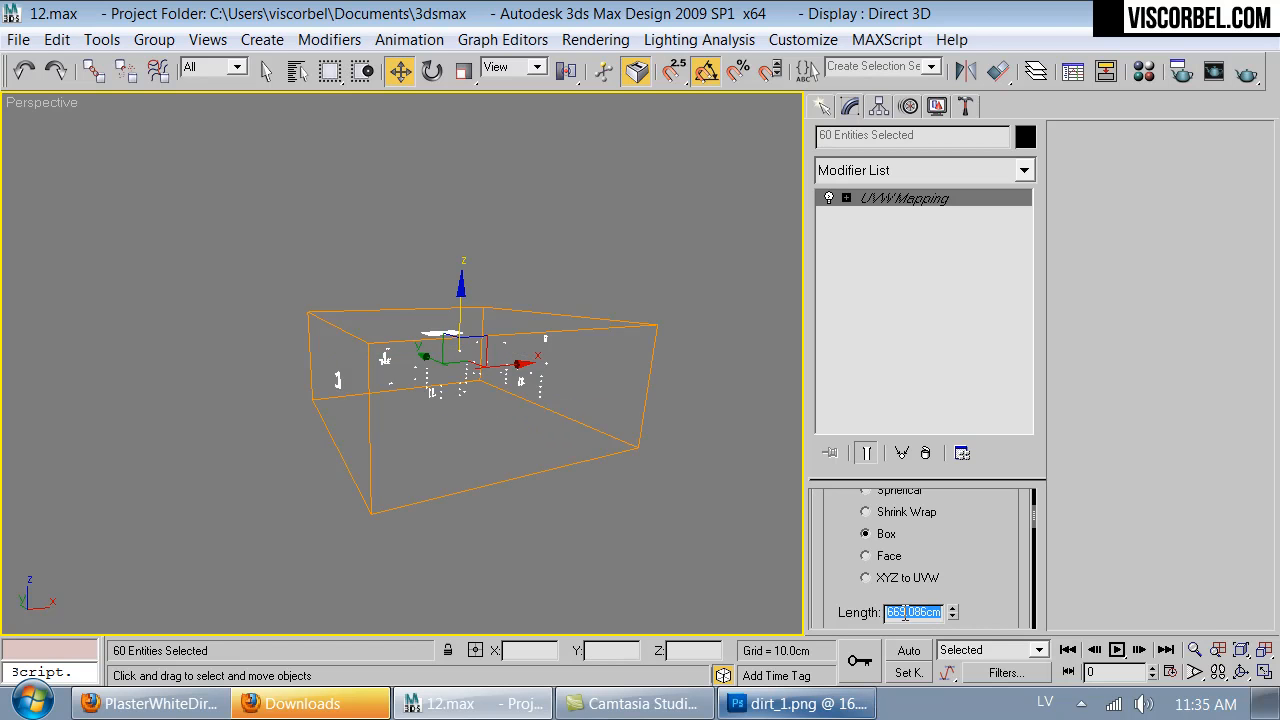
{"action": "type", "text": "50"}
{"action": "key", "text": "Return"}
{"action": "left_click", "coordinate": [965, 456]}
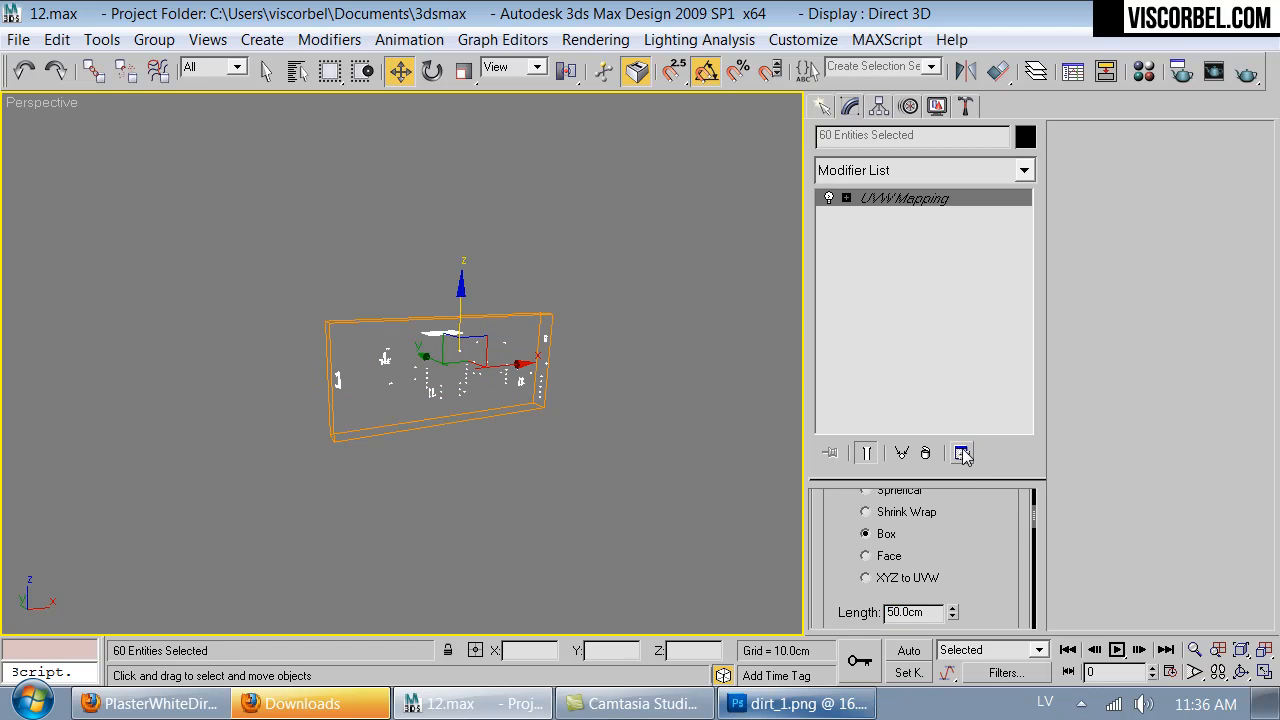
{"action": "scroll", "coordinate": [990, 560], "scroll_direction": "down", "scroll_amount": 5}
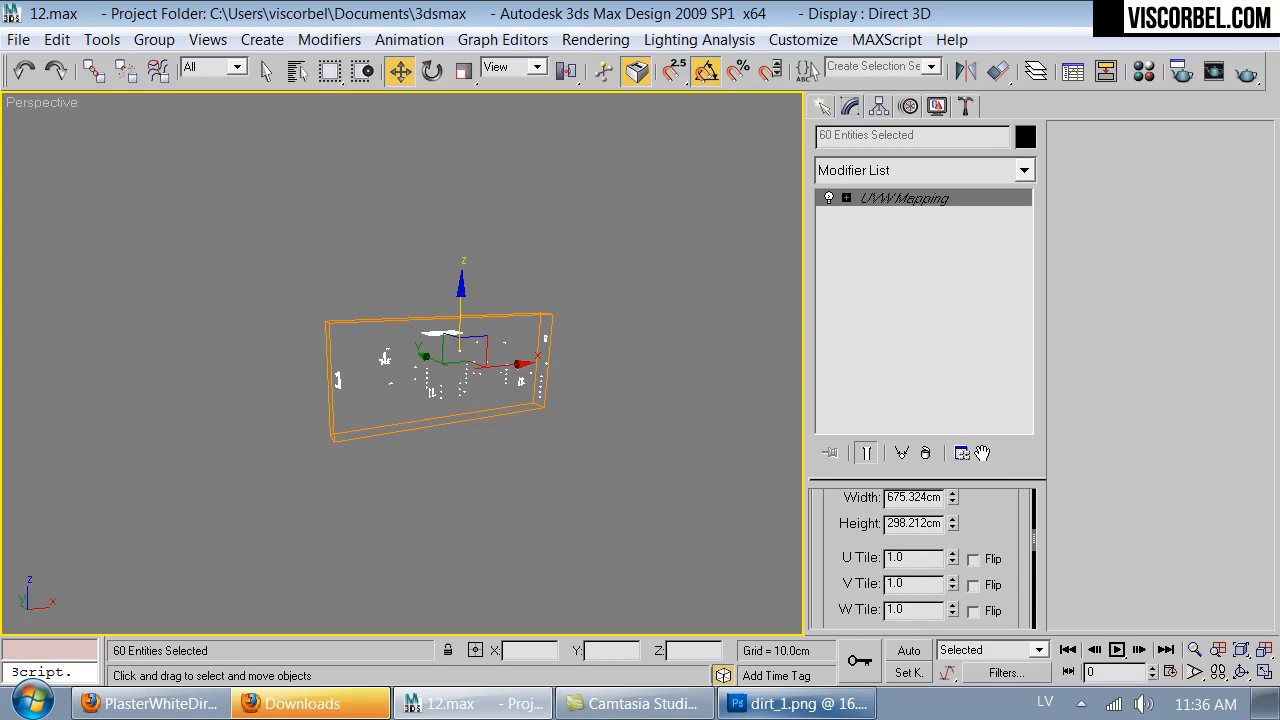
{"action": "double_click", "coordinate": [912, 494]}
{"action": "type", "text": "50"}
{"action": "key", "text": "Return"}
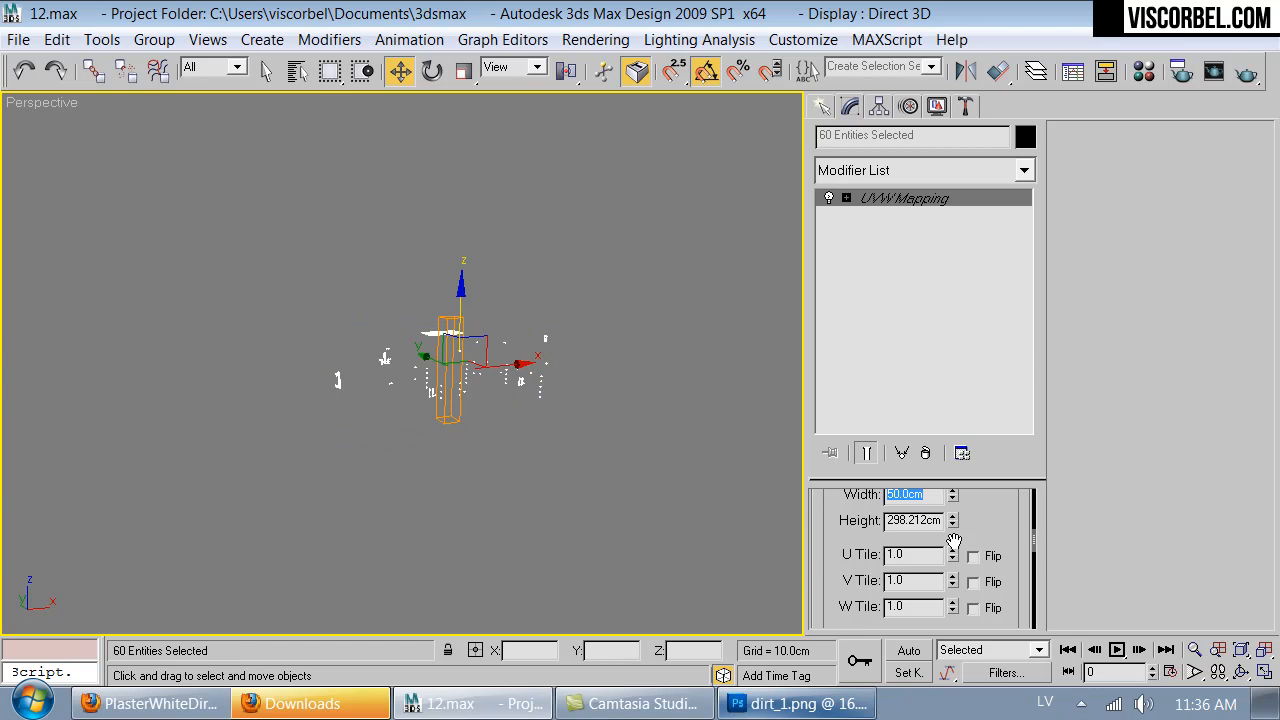
{"action": "double_click", "coordinate": [928, 518]}
{"action": "type", "text": "50"}
{"action": "key", "text": "Return"}
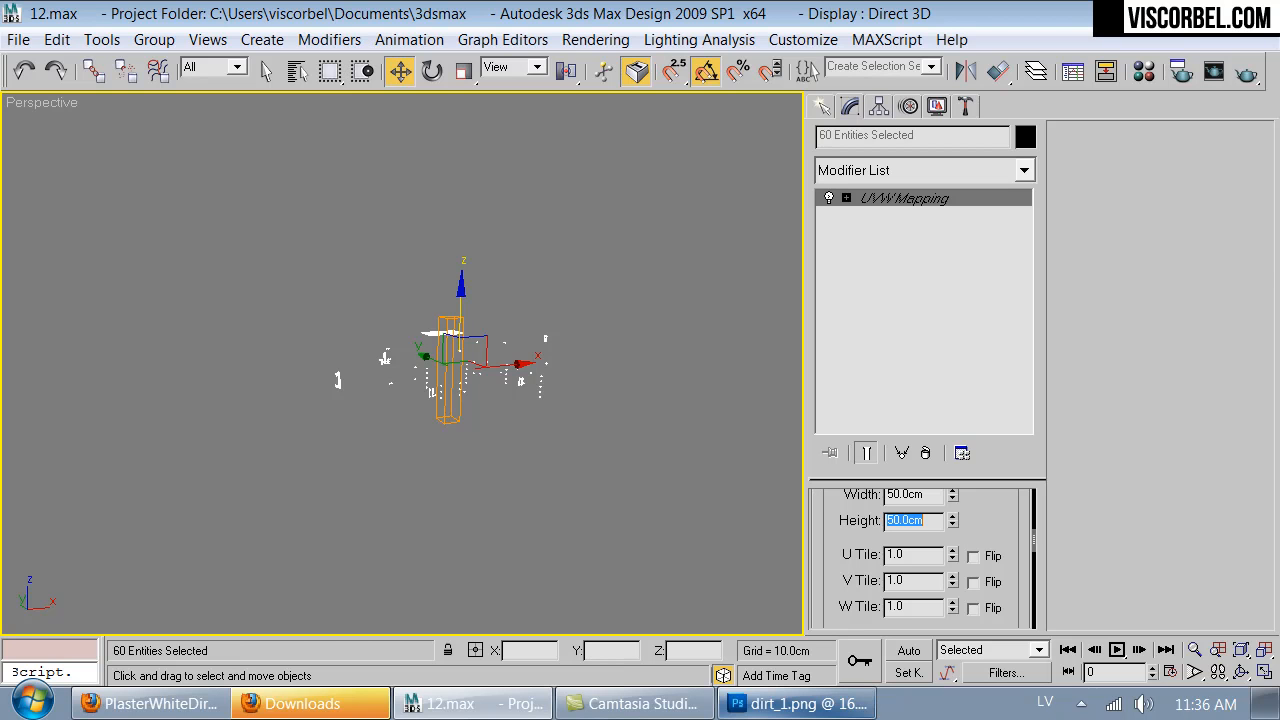
{"action": "left_click", "coordinate": [669, 271]}
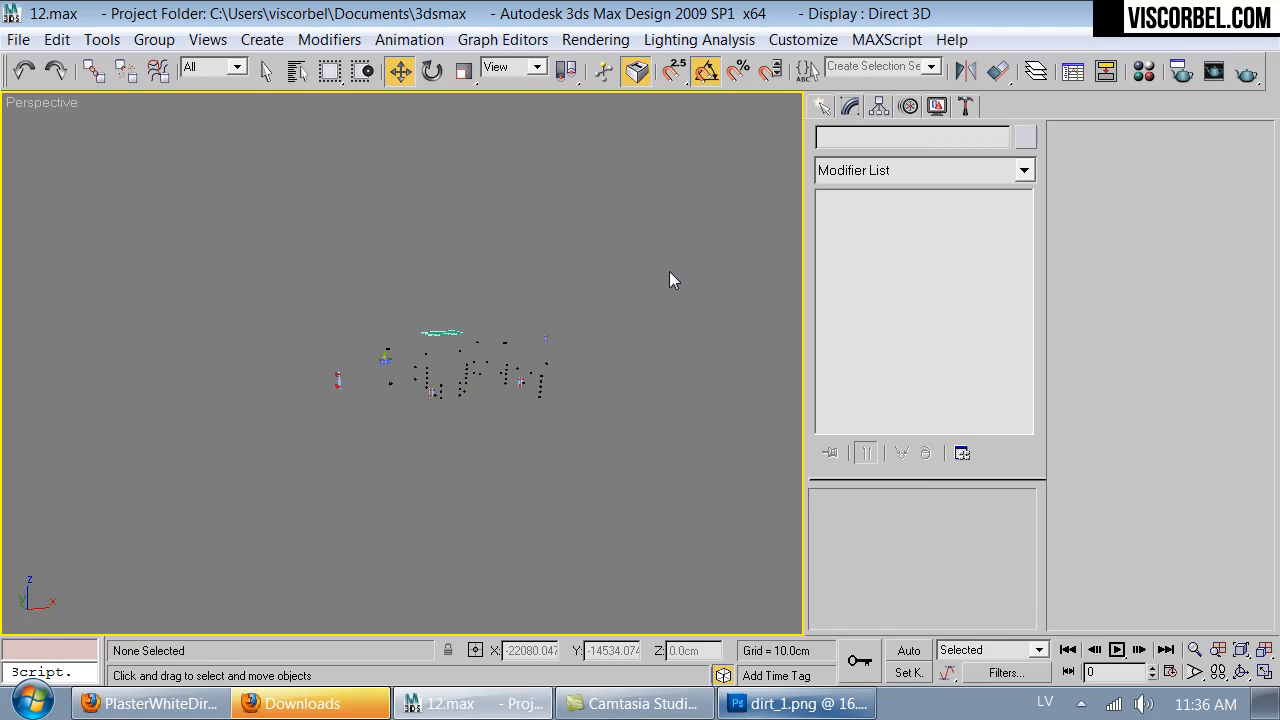
- Switch to the VRayPhysicalCamera01 view and unhide all objects
{"action": "key", "text": "c"}
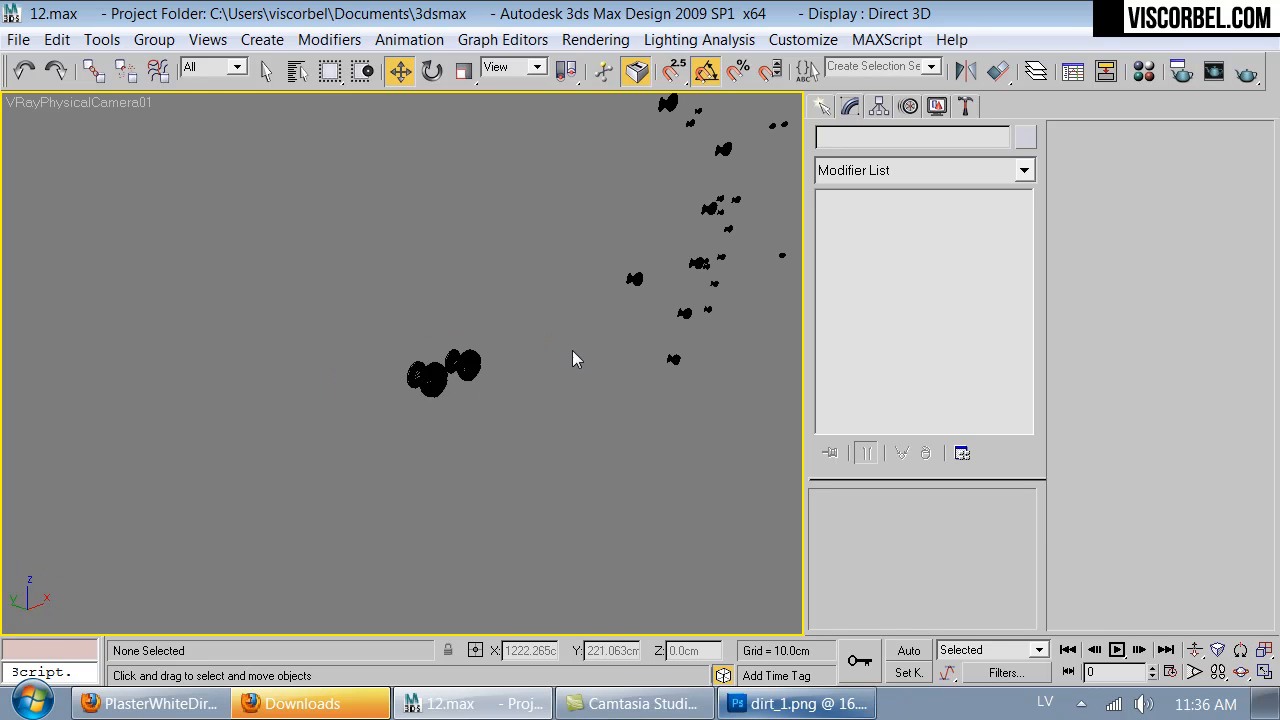
{"action": "right_click", "coordinate": [524, 399]}
{"action": "left_click", "coordinate": [564, 230]}
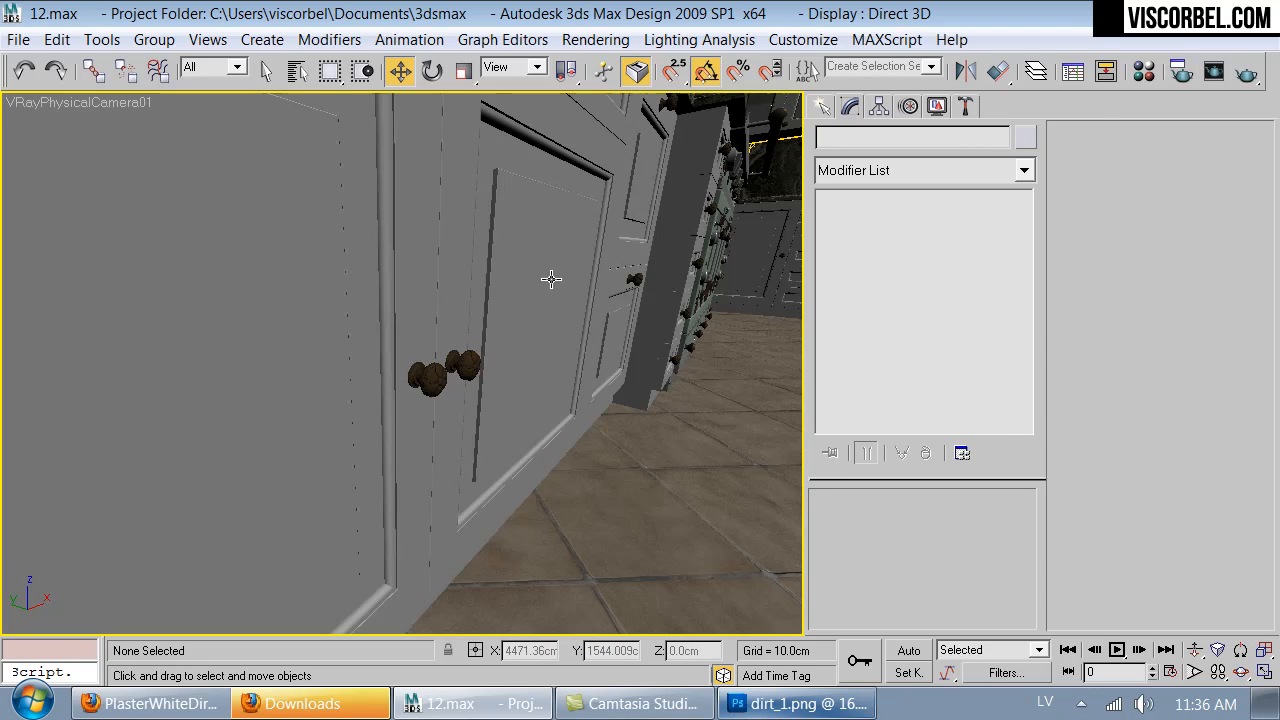
- Temporarily display the Old Brass reflection glossiness map in the viewport to examine its mapping on the sink faucet
{"action": "key", "text": "m"}
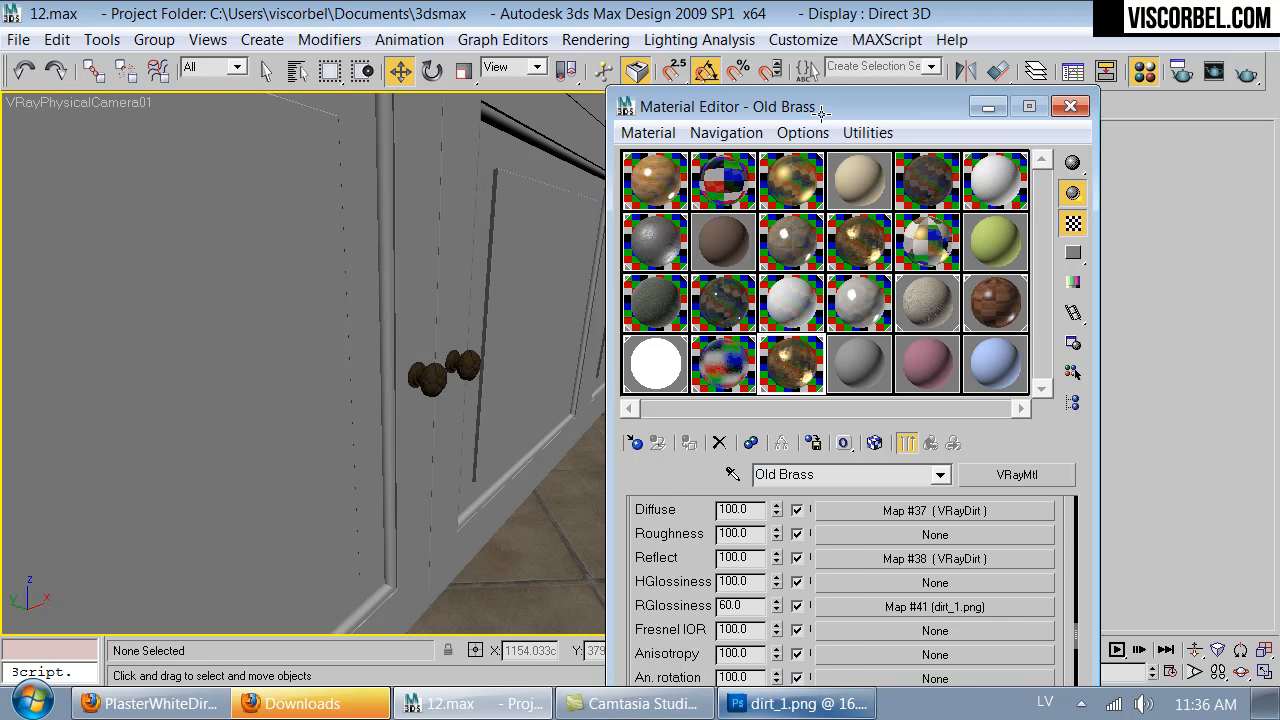
{"action": "key", "text": "ctrl+z"}
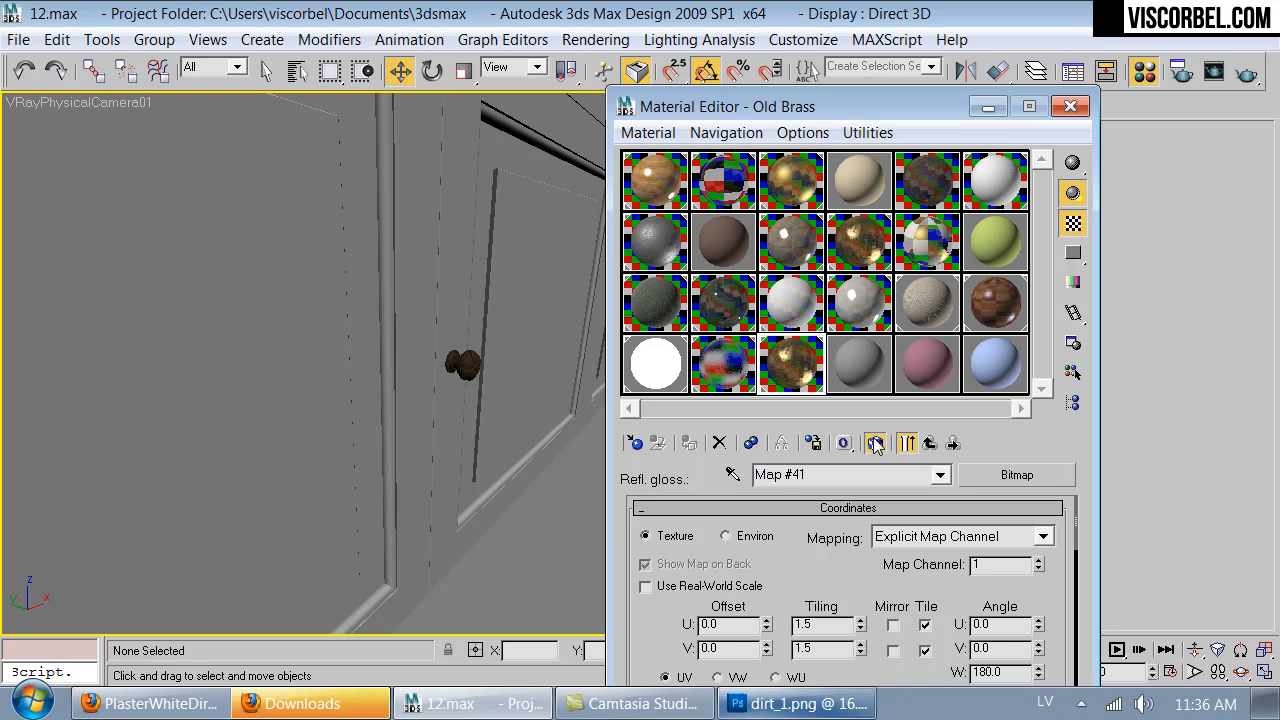
{"action": "key", "text": "Up"}
{"action": "left_click_drag", "start_coordinate": [432, 410], "coordinate": [70, 288]}
{"action": "key", "text": "Up"}
{"action": "key", "text": "Down"}
{"action": "key", "text": "Right"}
{"action": "key", "text": "Up"}
{"action": "key", "text": "Down"}
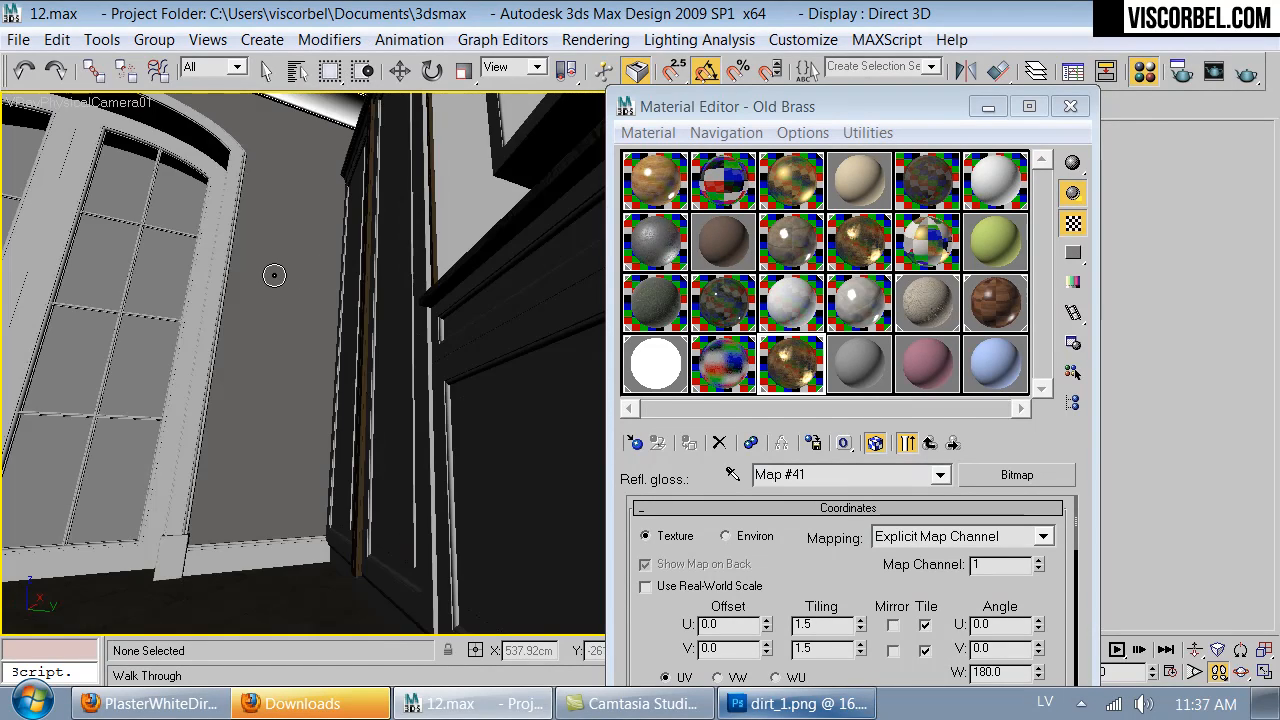
{"action": "left_click_drag", "start_coordinate": [357, 243], "coordinate": [363, 250]}
{"action": "left_click_drag", "start_coordinate": [285, 371], "coordinate": [493, 474]}
{"action": "key", "text": "Up"}
{"action": "key", "text": "Up"}
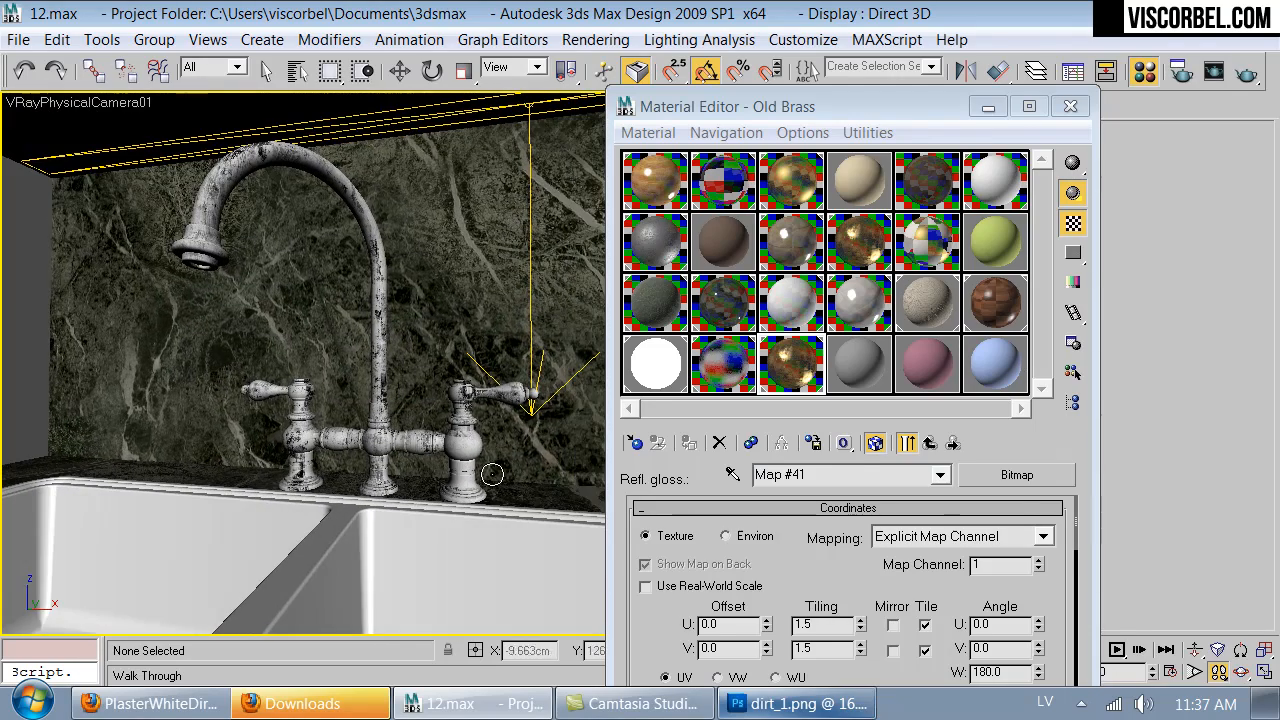
{"action": "left_click", "coordinate": [874, 443]}
- Frame the stove area and pick the tiles material from the backsplash
{"action": "key", "text": "Down"}
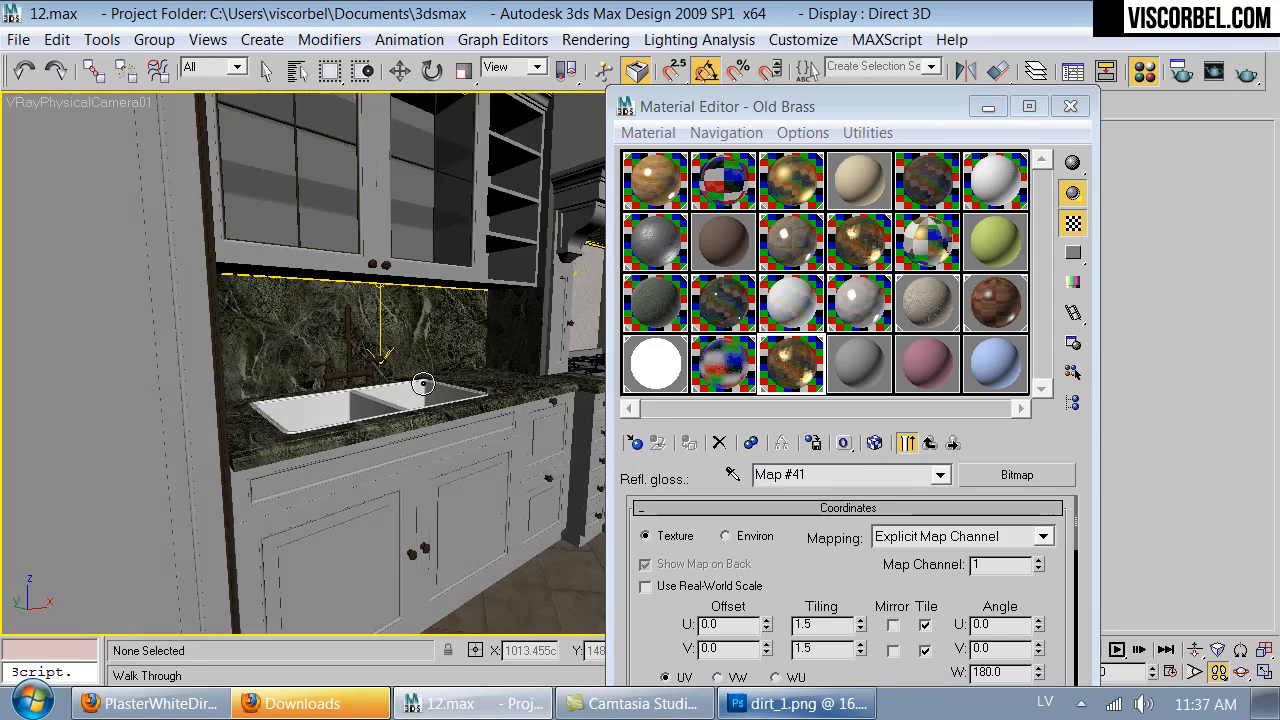
{"action": "left_click_drag", "start_coordinate": [339, 375], "coordinate": [416, 369]}
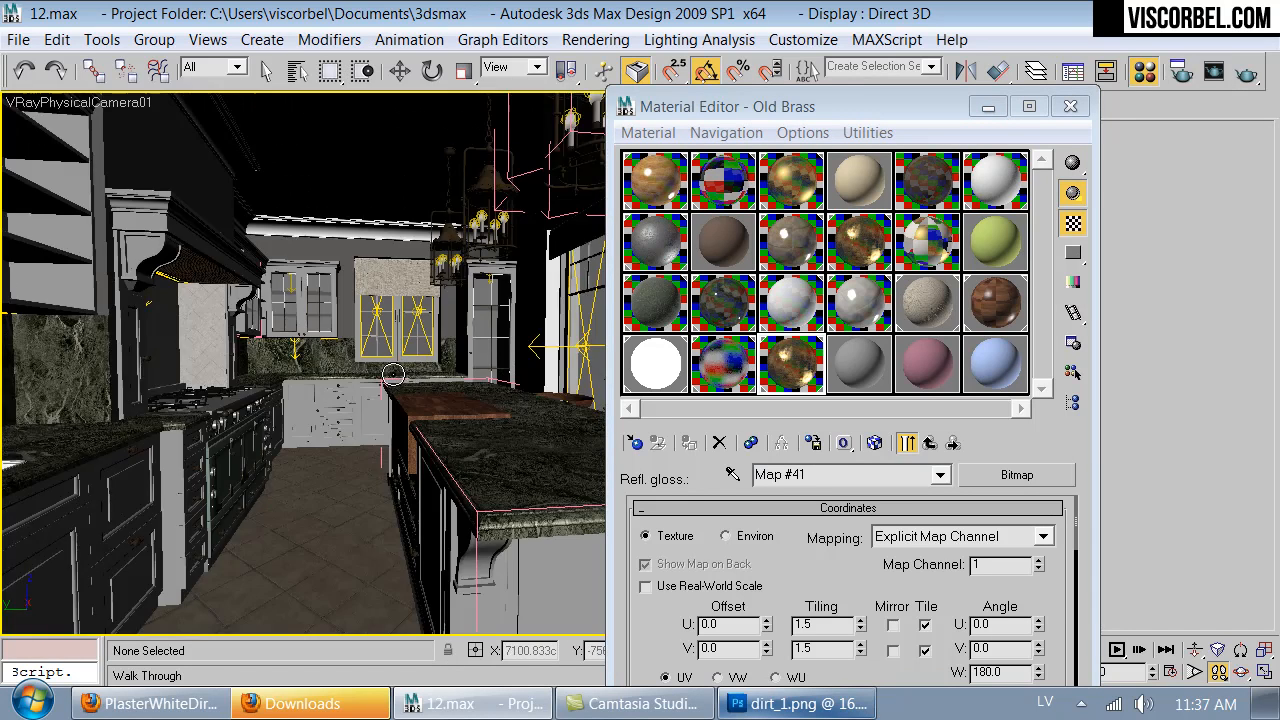
{"action": "key", "text": "Up"}
{"action": "mouse_move", "coordinate": [383, 360]}
{"action": "left_mouse_down"}
{"action": "mouse_move", "coordinate": [171, 363]}
{"action": "mouse_move", "coordinate": [188, 361]}
{"action": "left_mouse_up"}
{"action": "key", "text": "Up"}
{"action": "key", "text": "Down"}
{"action": "key", "text": "Up"}
{"action": "key", "text": "Down"}
{"action": "left_click", "coordinate": [857, 298]}
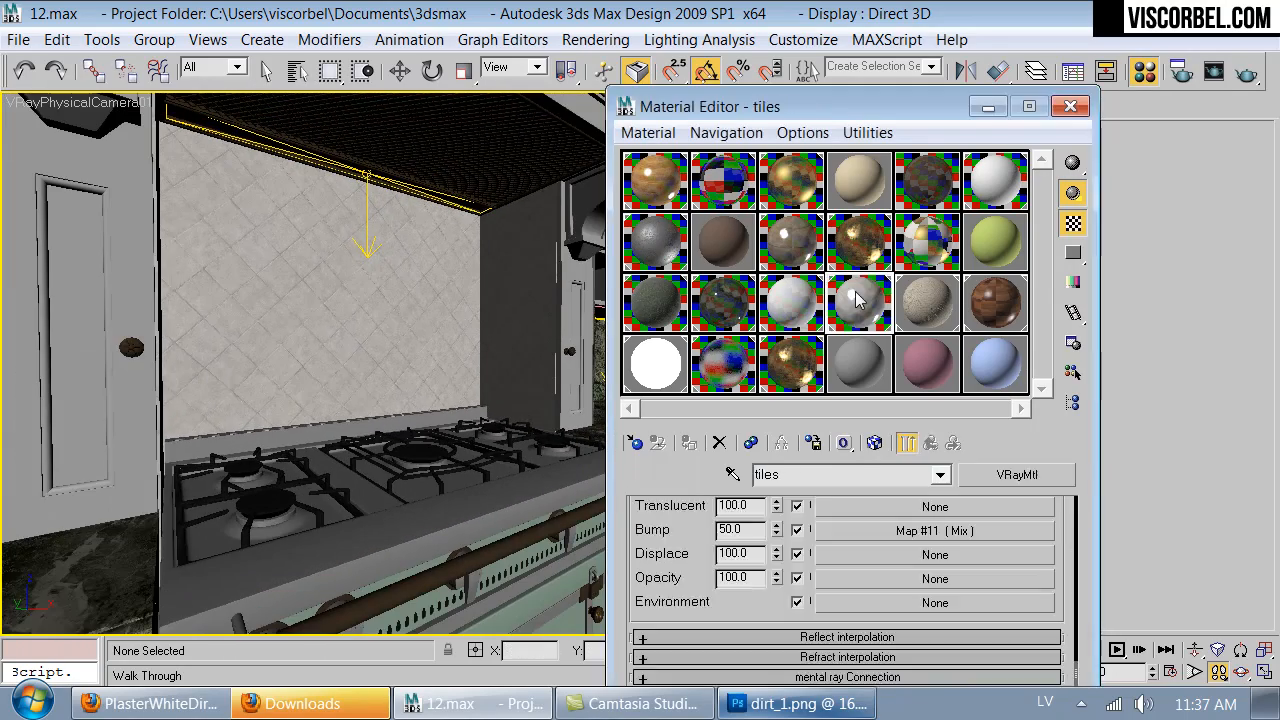
{"action": "left_click", "coordinate": [733, 474]}
{"action": "left_click", "coordinate": [280, 325]}
- Set the bump amount of the tiles material to 120
{"action": "left_click_drag", "start_coordinate": [686, 535], "coordinate": [707, 581]}
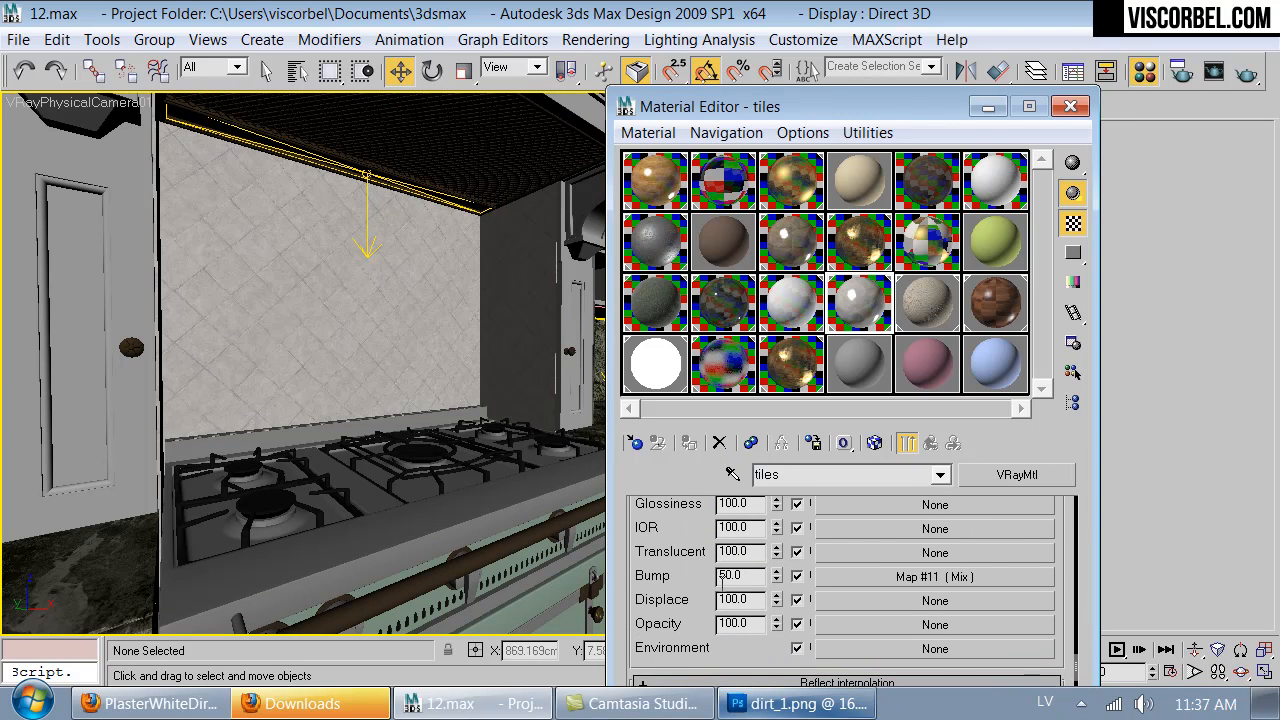
{"action": "double_click", "coordinate": [743, 576]}
{"action": "type", "text": "120"}
{"action": "key", "text": "Return"}
- Set the mix amount of the tiles material's Mix bump map to 80 while previewing the material enlarged
{"action": "double_click", "coordinate": [859, 302]}
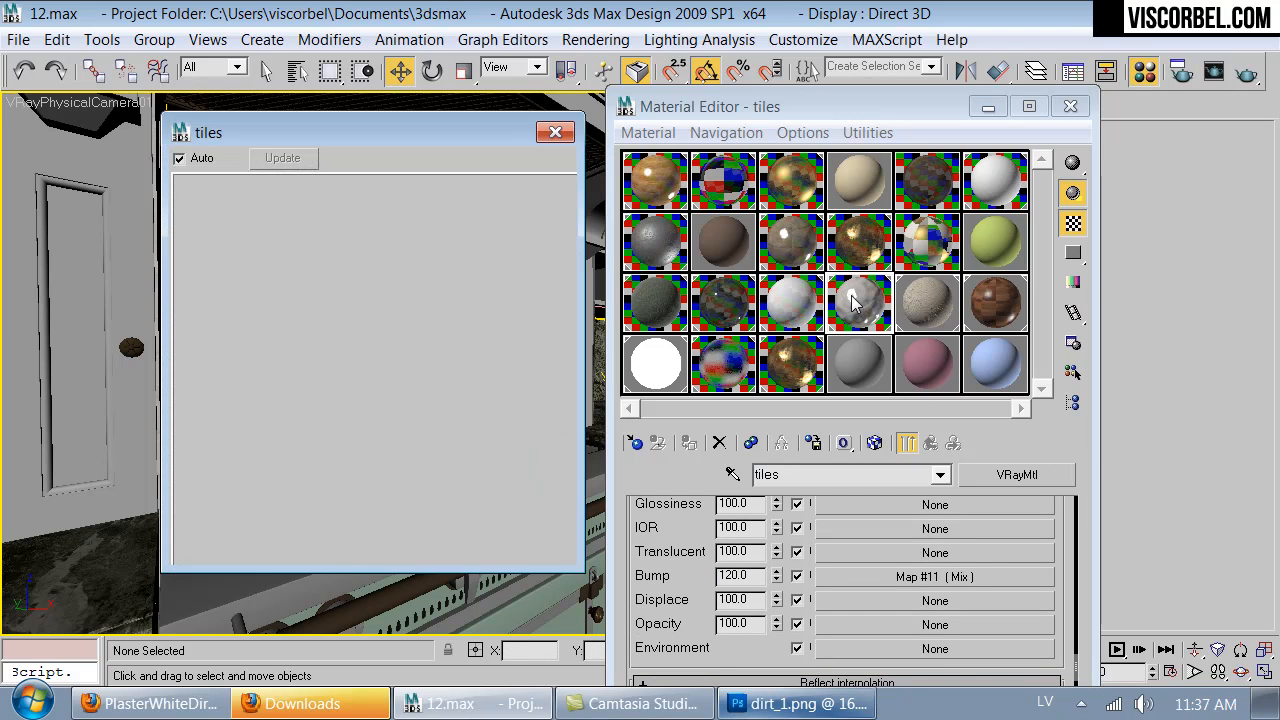
{"action": "left_click", "coordinate": [885, 577]}
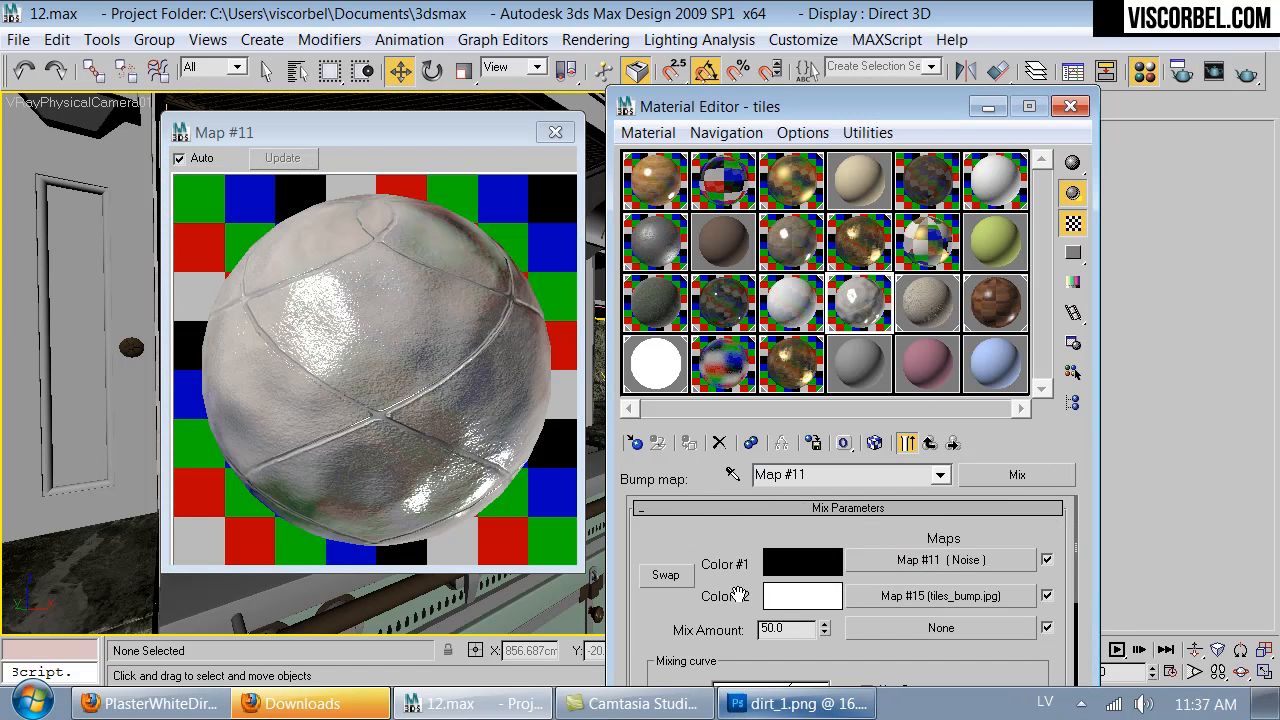
{"action": "double_click", "coordinate": [812, 629]}
{"action": "type", "text": "80"}
{"action": "key", "text": "Return"}
{"action": "left_click", "coordinate": [930, 443]}
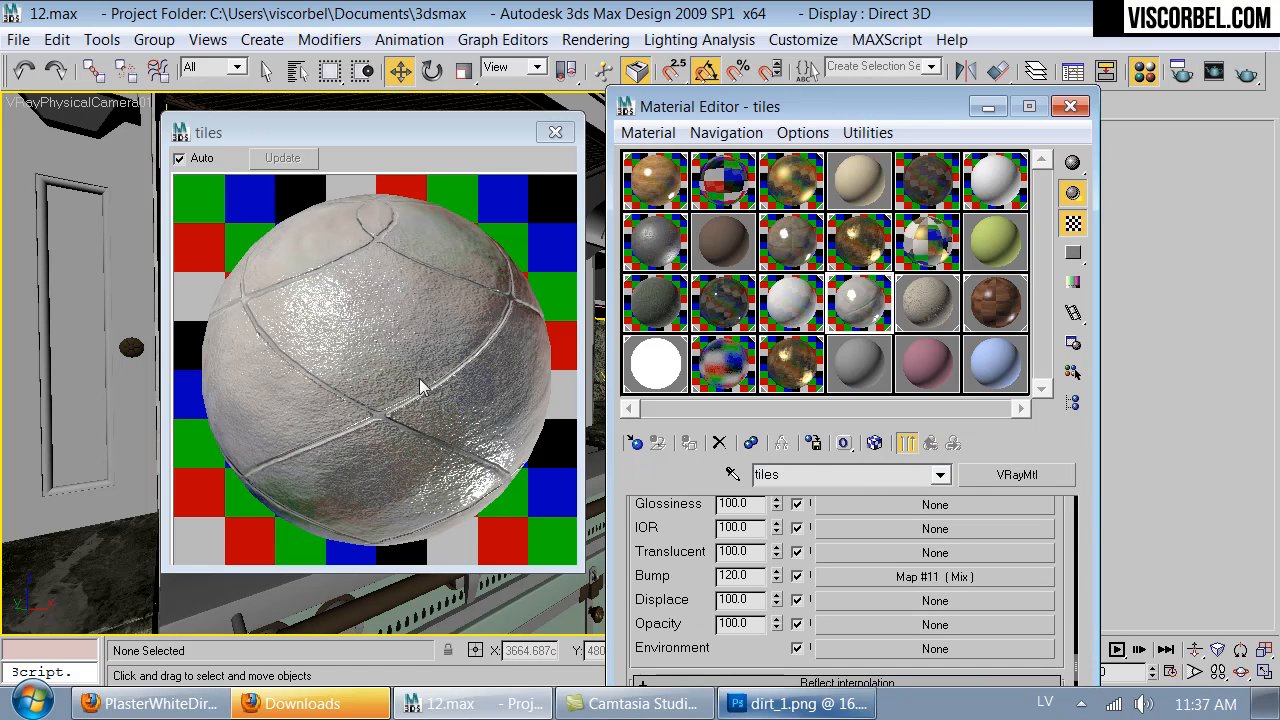
- Set the blur of the tiles_bump.jpg bitmap inside the Mix bump map to 2.0
{"action": "left_click", "coordinate": [930, 576]}
{"action": "left_click", "coordinate": [924, 598]}
{"action": "left_click_drag", "start_coordinate": [637, 647], "coordinate": [655, 521]}
{"action": "left_click_drag", "start_coordinate": [720, 580], "coordinate": [568, 567]}
{"action": "type", "text": "1.5"}
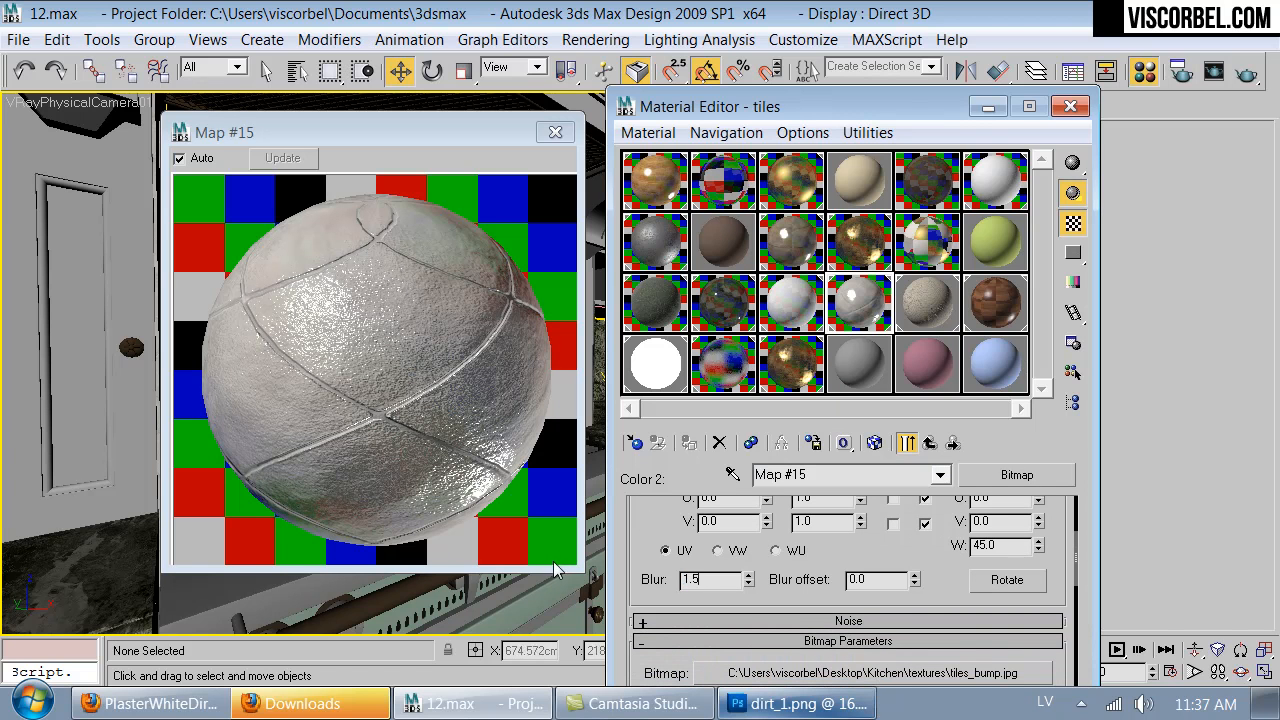
{"action": "key", "text": "Return"}
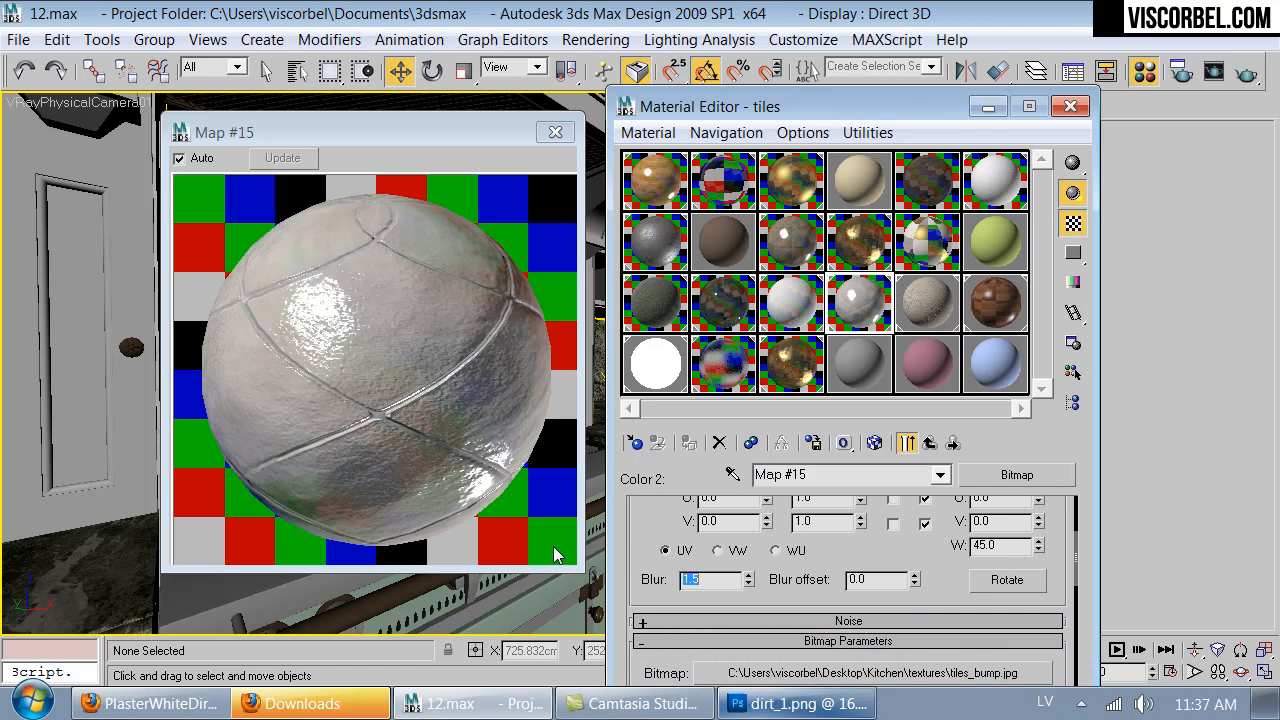
{"action": "type", "text": "2"}
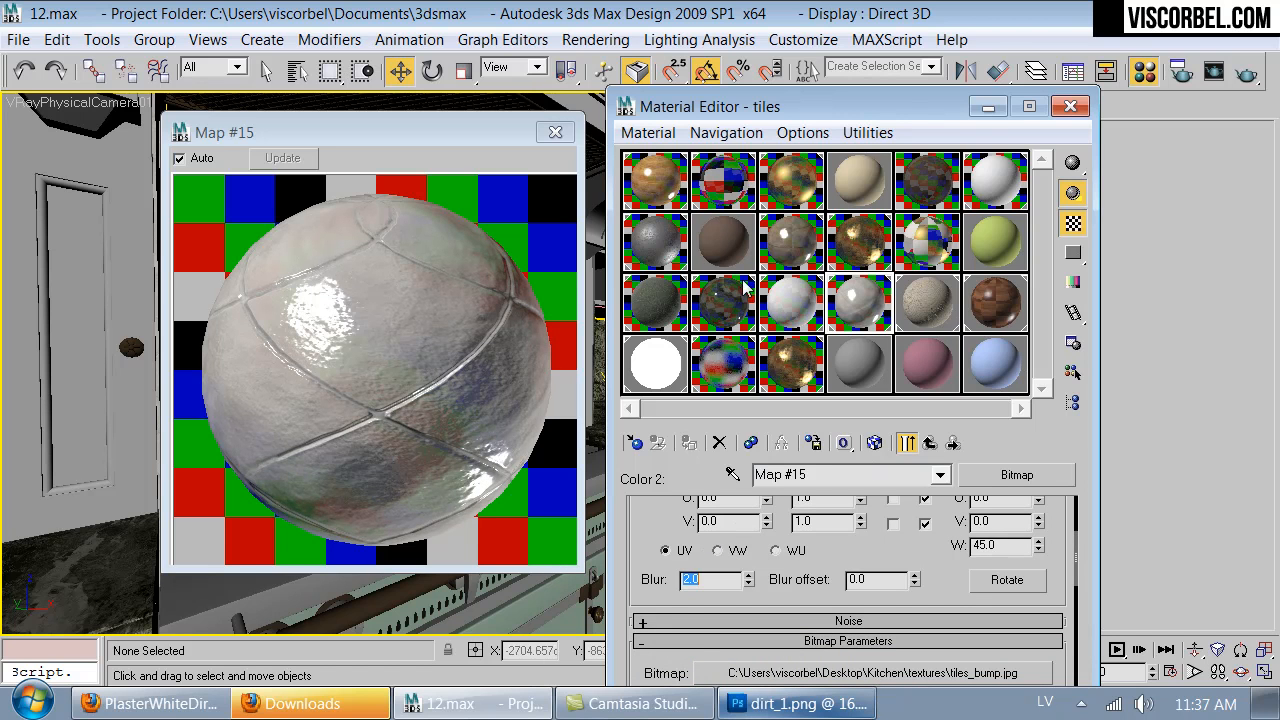
{"action": "left_click", "coordinate": [555, 132]}
{"action": "left_click", "coordinate": [930, 443]}
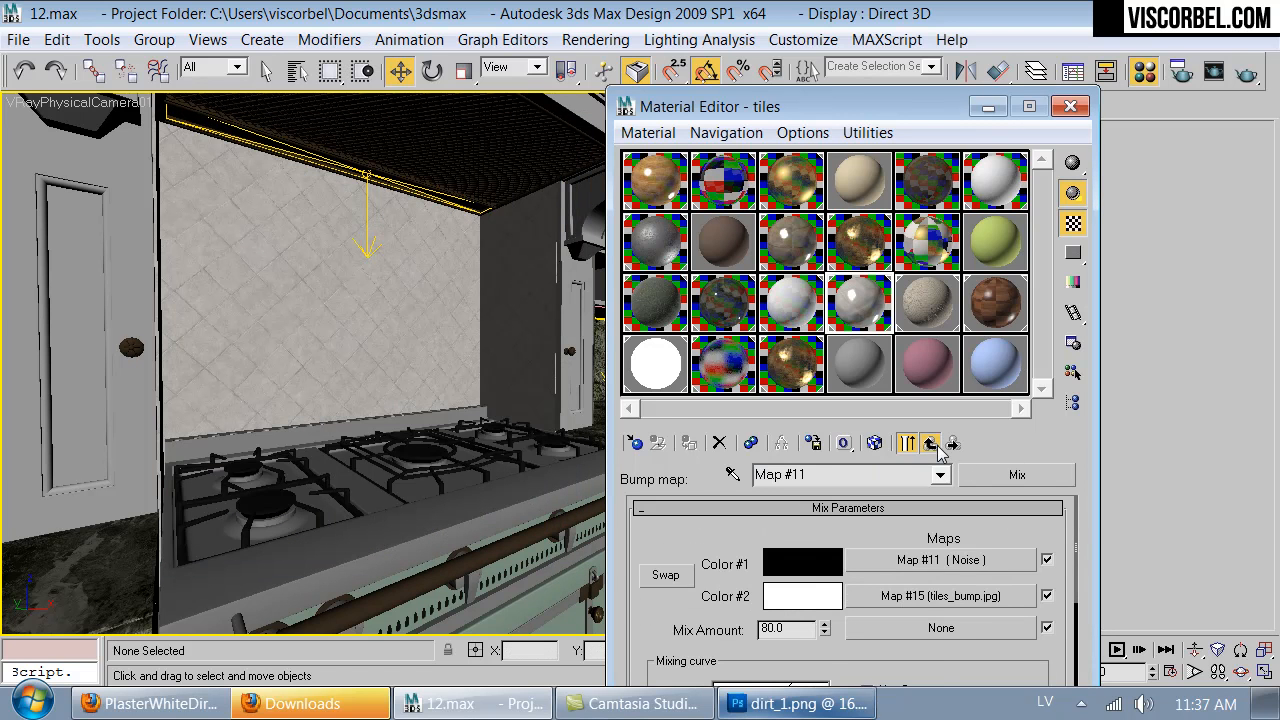
- Set the tiles material's bump amount to 80 and check its enlarged preview
{"action": "left_click", "coordinate": [930, 443]}
{"action": "double_click", "coordinate": [753, 575]}
{"action": "type", "text": "80"}
{"action": "double_click", "coordinate": [862, 300]}
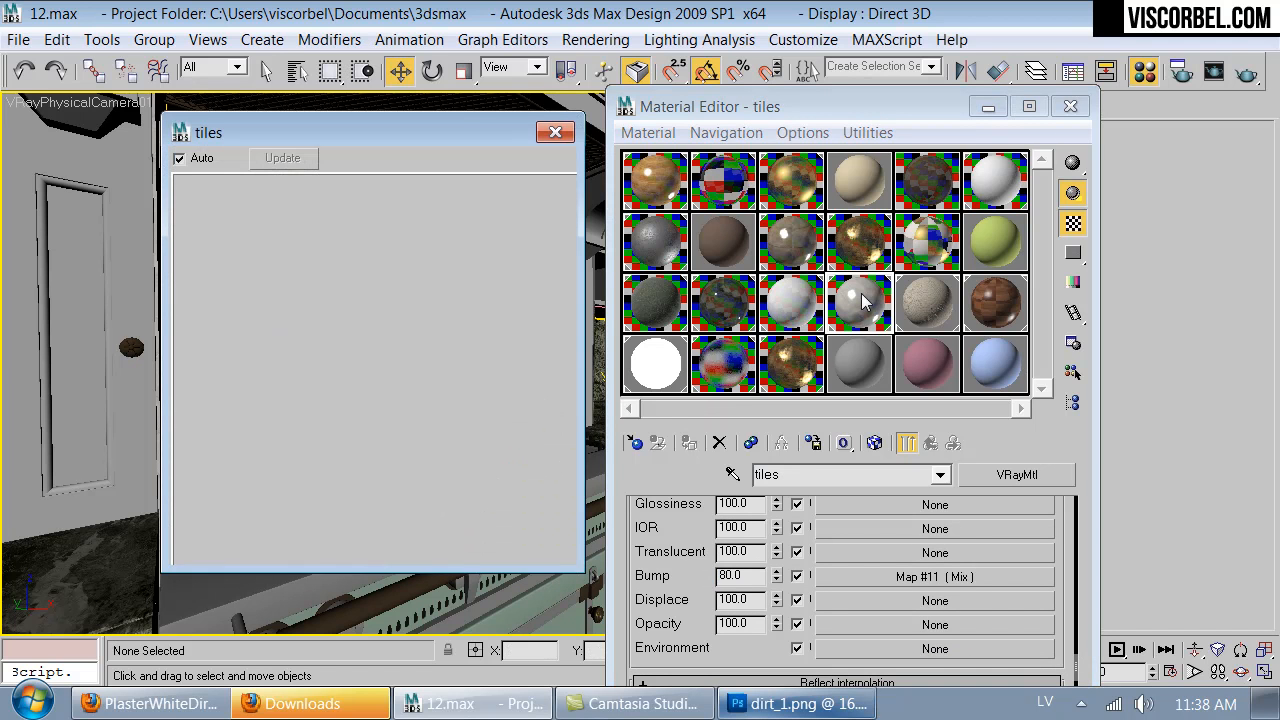
{"action": "left_click", "coordinate": [555, 132]}
- Brighten the tiles material's reflection color to a neutral grey with value 160, checking the enlarged preview
{"action": "scroll", "coordinate": [836, 595], "scroll_direction": "down", "scroll_amount": 5}
{"action": "scroll", "coordinate": [836, 595], "scroll_direction": "up", "scroll_amount": 5}
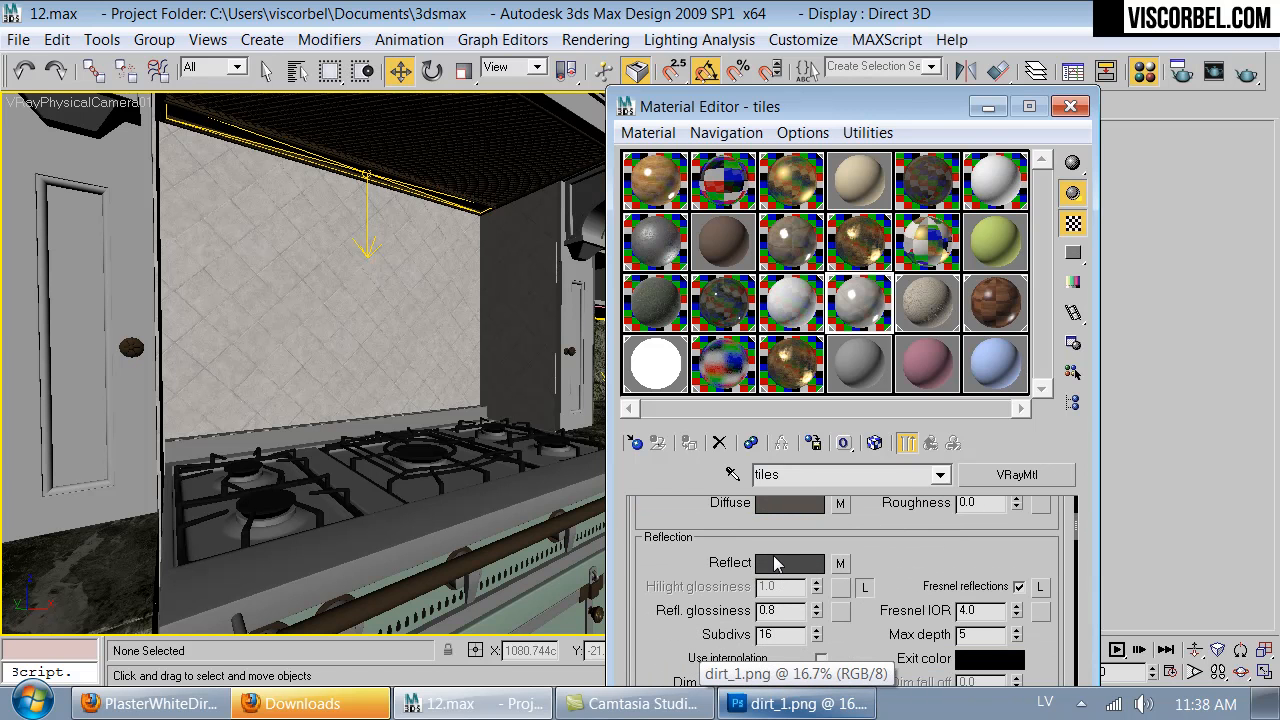
{"action": "left_click", "coordinate": [773, 563]}
{"action": "left_click_drag", "start_coordinate": [774, 388], "coordinate": [788, 391]}
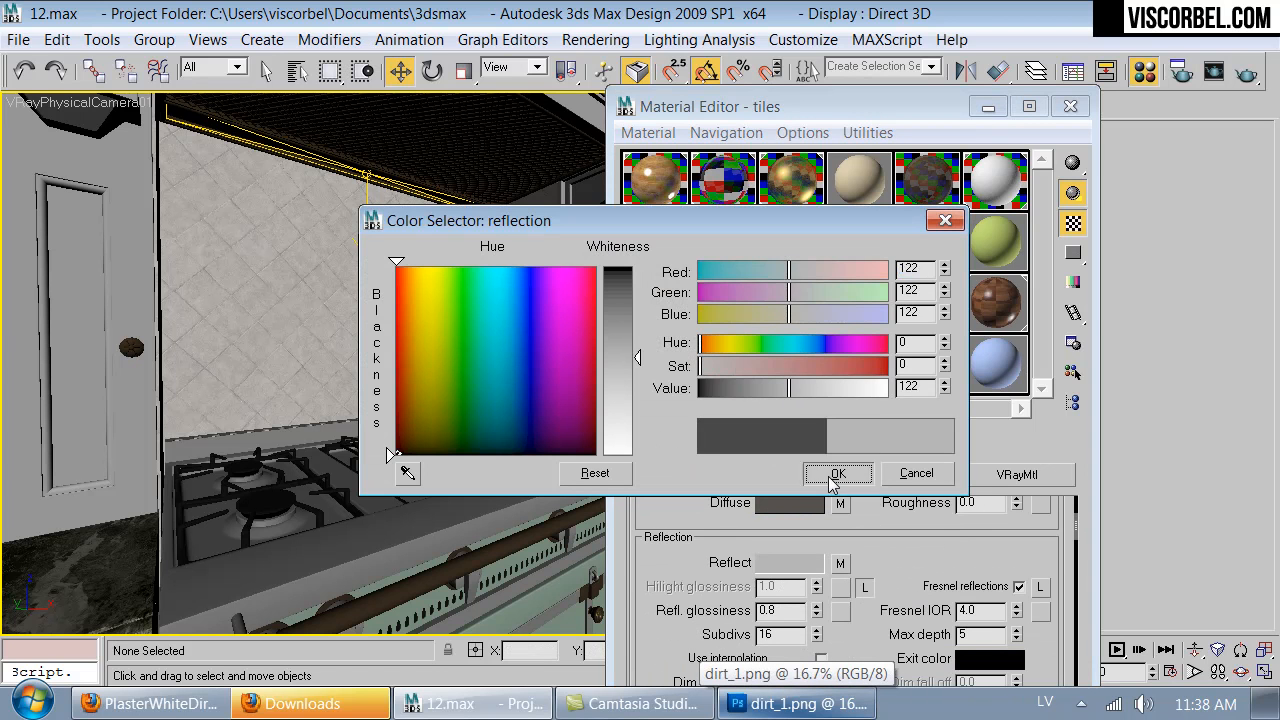
{"action": "left_click", "coordinate": [830, 474]}
{"action": "double_click", "coordinate": [860, 298]}
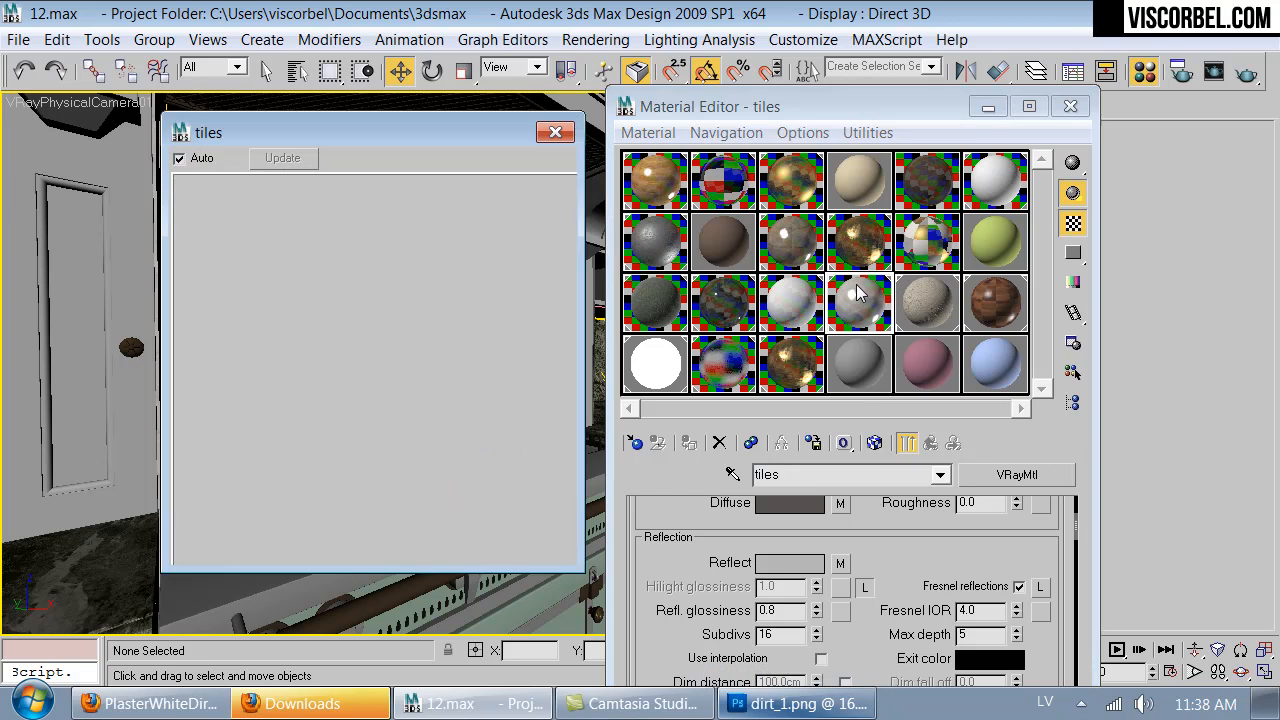
{"action": "left_click", "coordinate": [774, 565]}
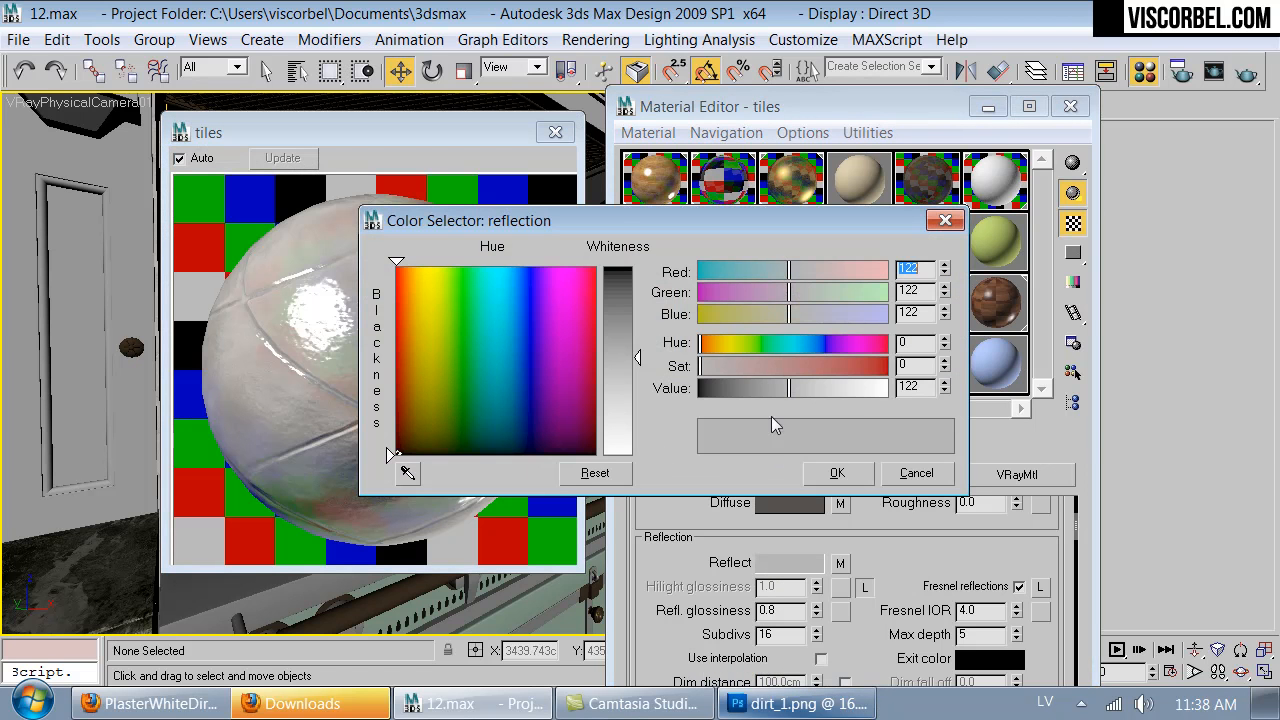
{"action": "left_click", "coordinate": [817, 392]}
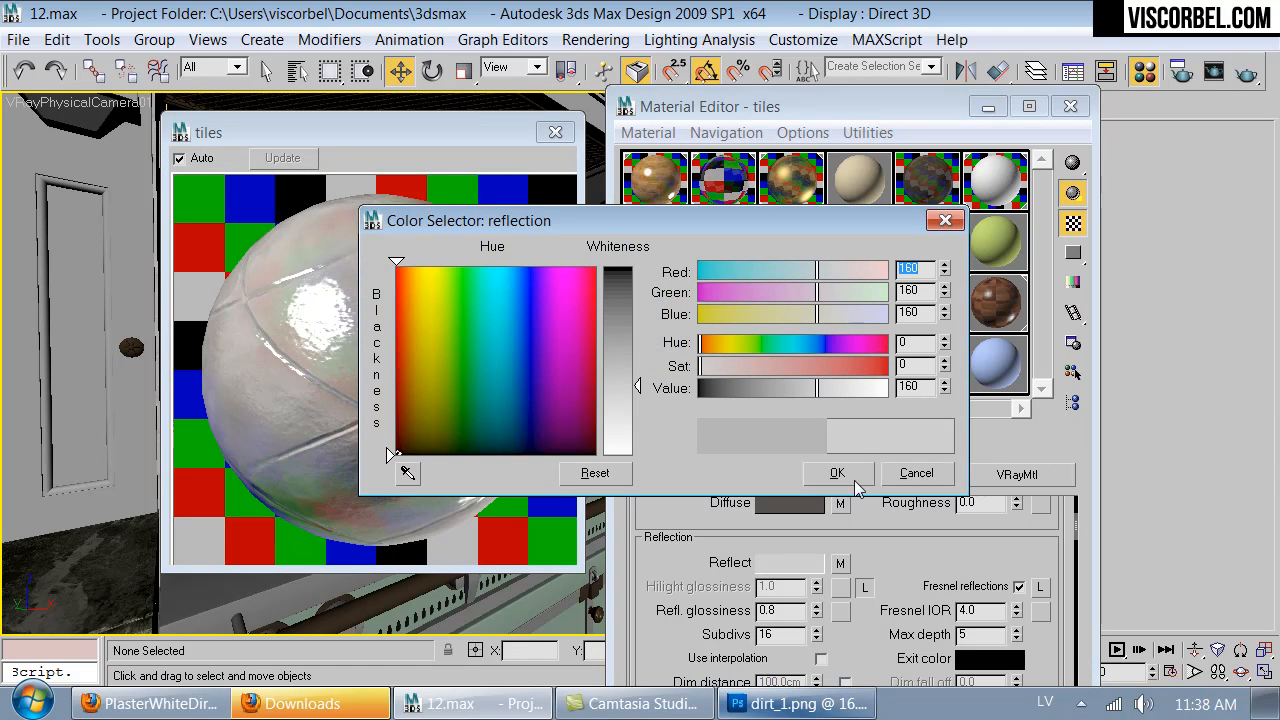
{"action": "left_click", "coordinate": [850, 477]}
{"action": "left_click_drag", "start_coordinate": [866, 552], "coordinate": [887, 597]}
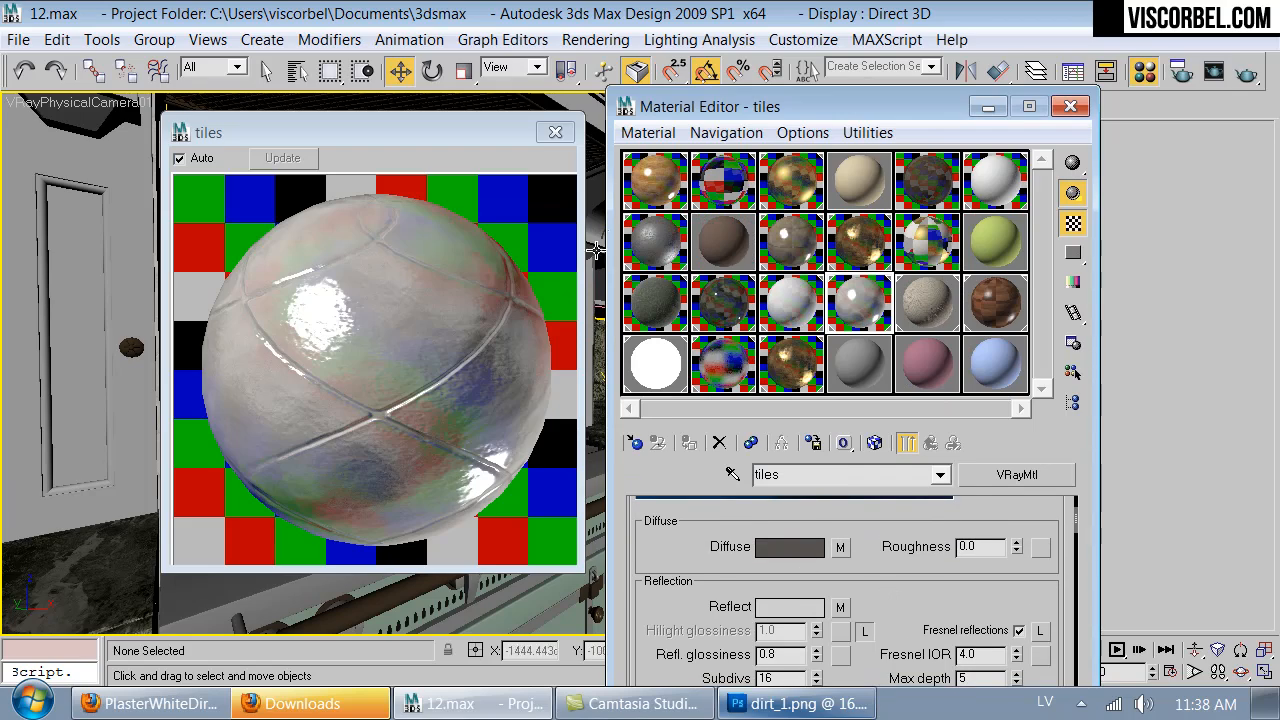
{"action": "left_click", "coordinate": [555, 132]}
- Select the black plinth at the base of the kitchen island and flip its normals with a Normal modifier
{"action": "key", "text": "Up"}
{"action": "left_click_drag", "start_coordinate": [400, 460], "coordinate": [483, 435]}
{"action": "left_click_drag", "start_coordinate": [321, 341], "coordinate": [530, 445]}
{"action": "left_click_drag", "start_coordinate": [326, 437], "coordinate": [169, 431]}
{"action": "key", "text": "Up"}
{"action": "key", "text": "Right"}
{"action": "right_click", "coordinate": [223, 421]}
{"action": "left_click", "coordinate": [223, 421]}
{"action": "key", "text": "F3"}
{"action": "key", "text": "F3"}
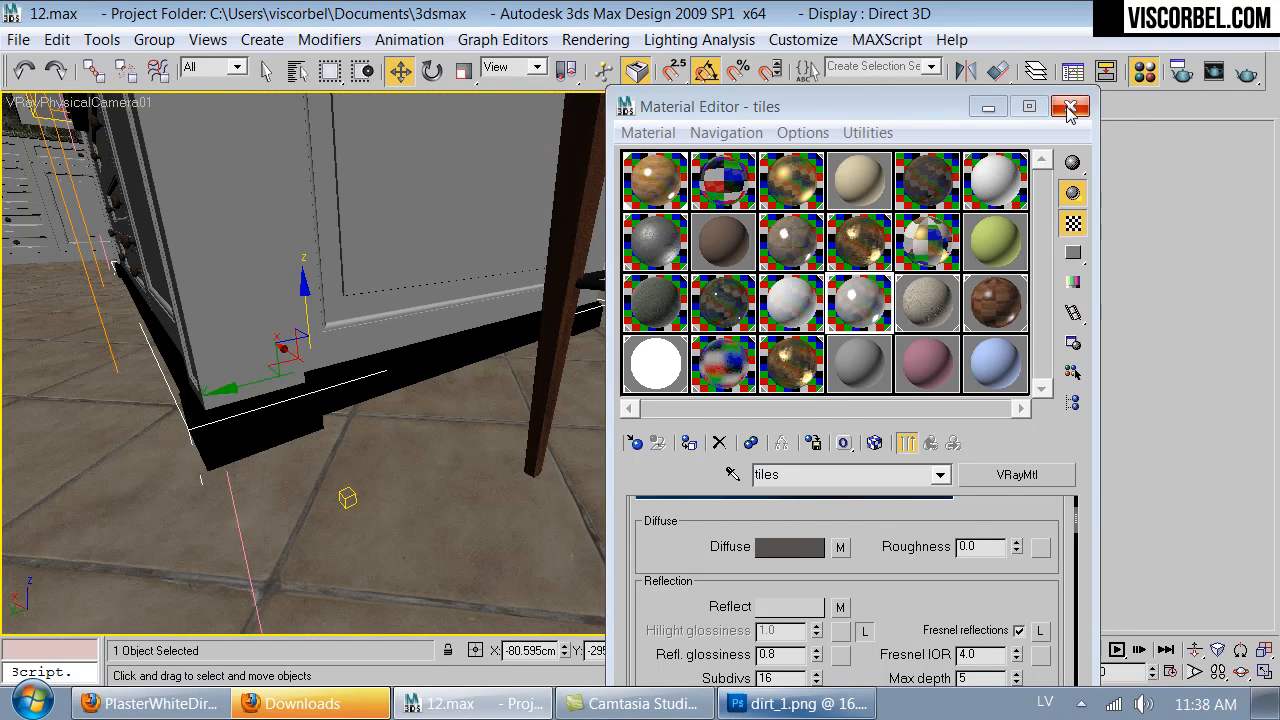
{"action": "left_click", "coordinate": [1070, 106]}
{"action": "left_click", "coordinate": [972, 170]}
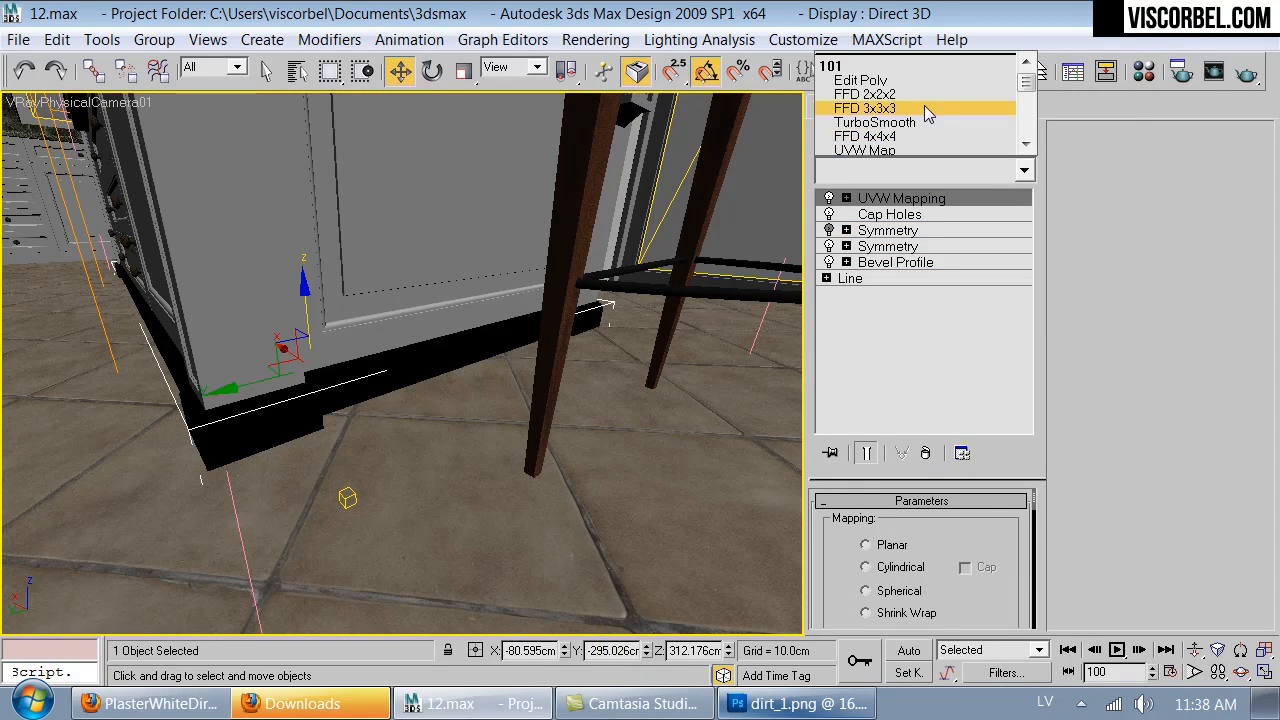
{"action": "key", "text": "n"}
{"action": "left_click", "coordinate": [898, 71]}
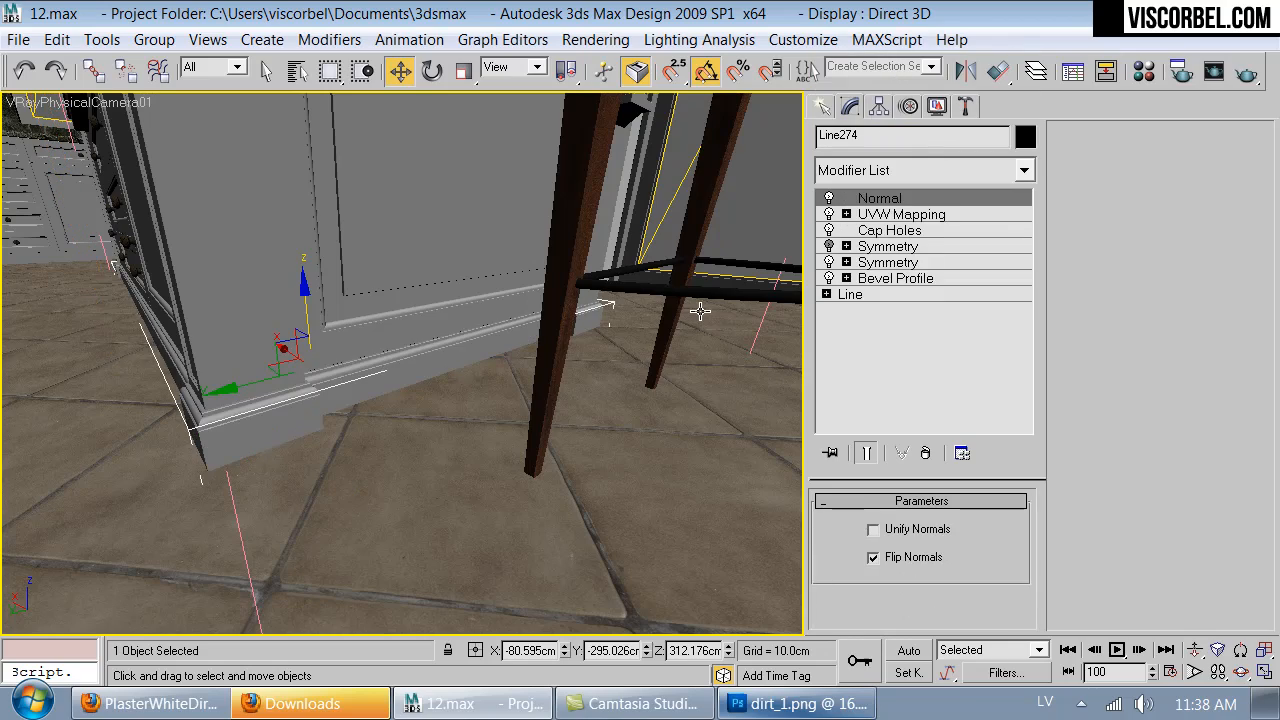
{"action": "left_click", "coordinate": [664, 279]}
- Open the Wood sub-material of the bar stools' Chair material and show its enlarged preview
{"action": "key", "text": "Up"}
{"action": "key", "text": "Down"}
{"action": "left_click_drag", "start_coordinate": [600, 425], "coordinate": [240, 380]}
{"action": "left_click_drag", "start_coordinate": [383, 406], "coordinate": [421, 399]}
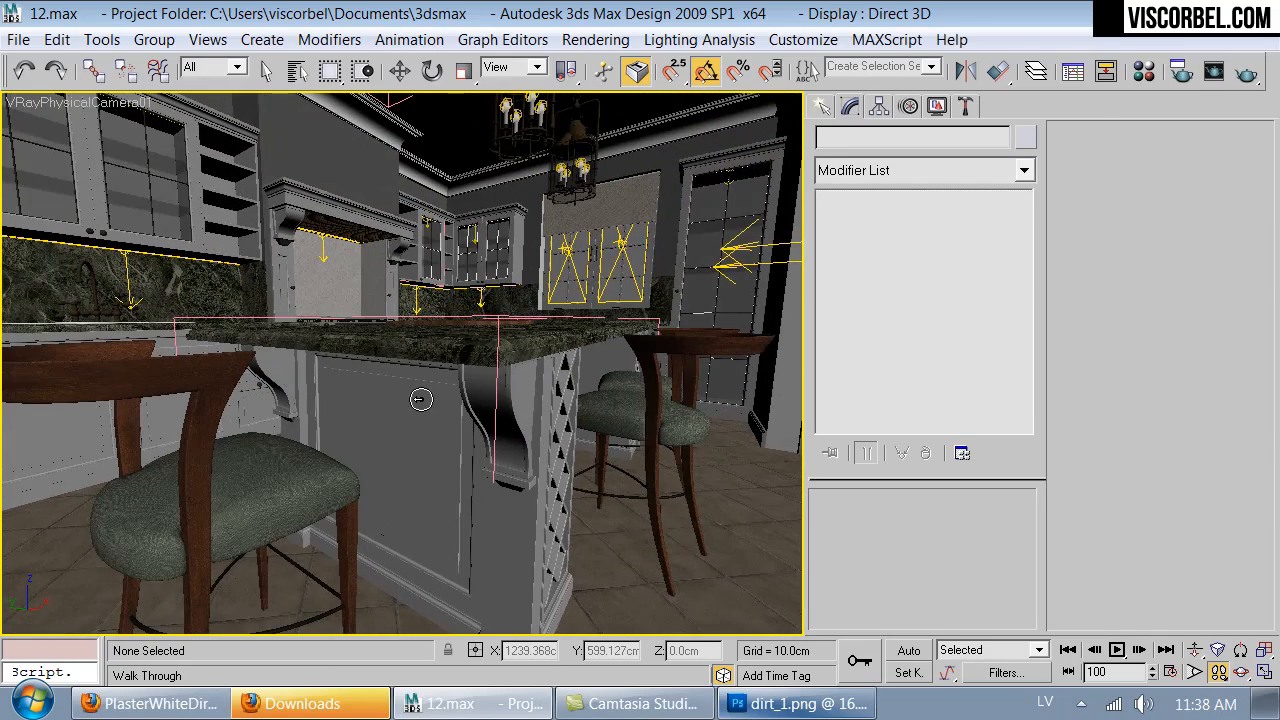
{"action": "key", "text": "Left"}
{"action": "right_click", "coordinate": [448, 401]}
{"action": "key", "text": "m"}
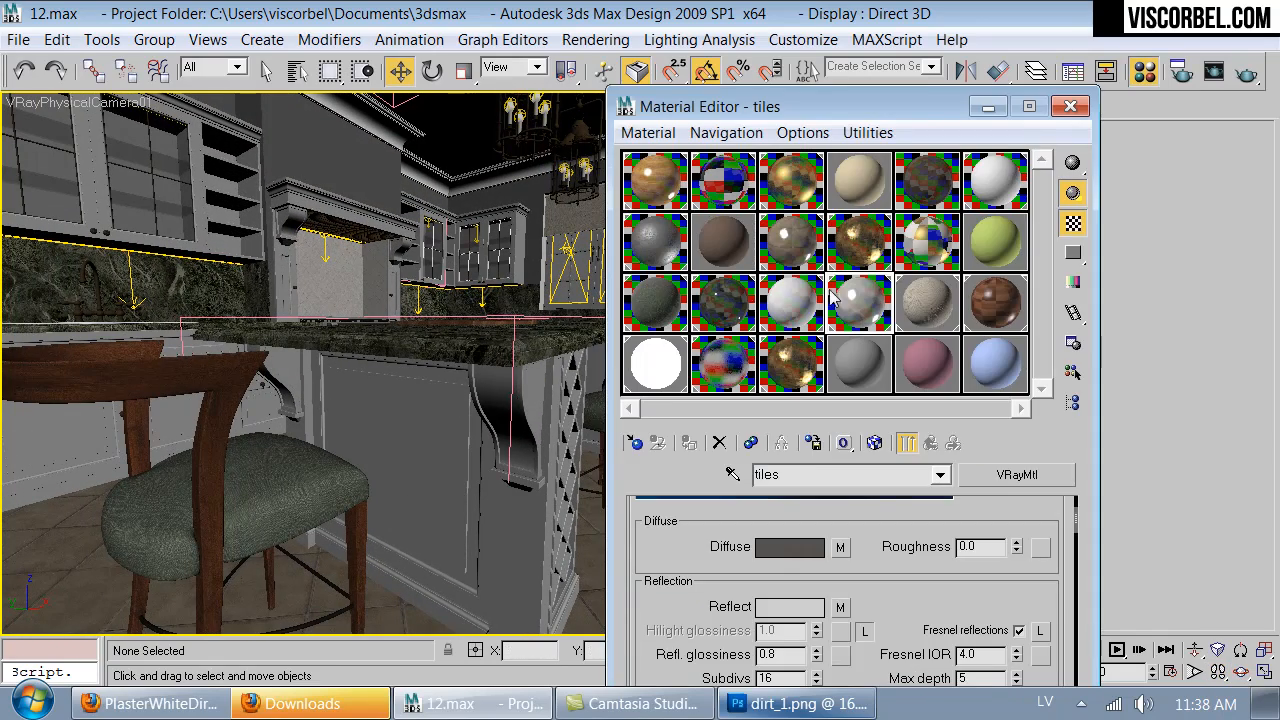
{"action": "left_click", "coordinate": [855, 360]}
{"action": "left_click", "coordinate": [734, 476]}
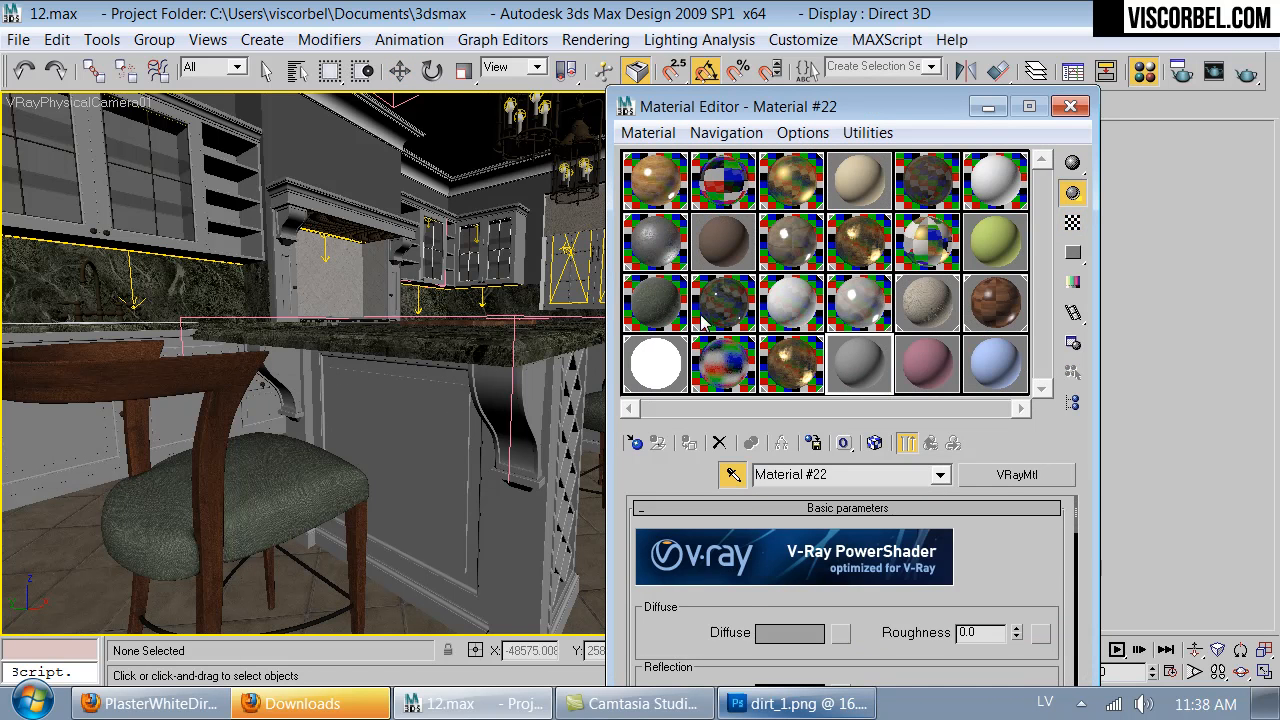
{"action": "left_click", "coordinate": [656, 300]}
{"action": "left_click", "coordinate": [930, 443]}
{"action": "left_click", "coordinate": [930, 443]}
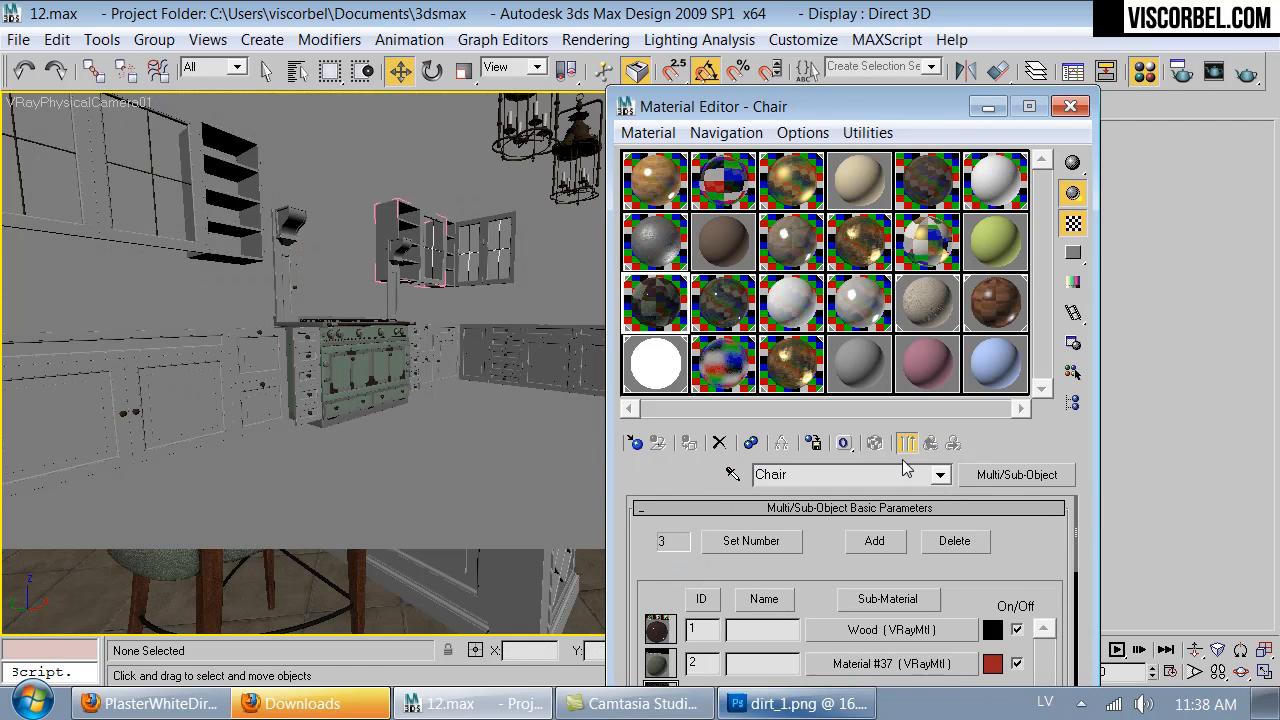
{"action": "left_click", "coordinate": [915, 628]}
{"action": "double_click", "coordinate": [665, 295]}
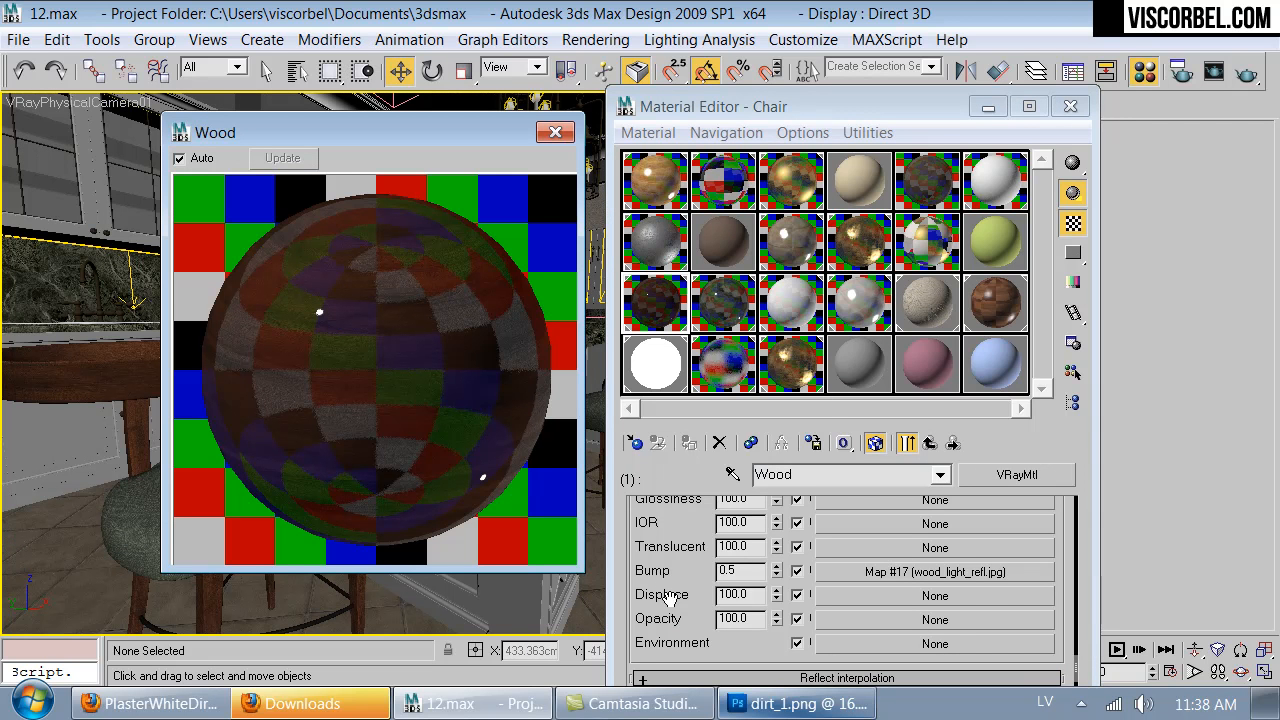
- Set the reflect map amount of the chair's Wood sub-material to 60
{"action": "left_click_drag", "start_coordinate": [649, 555], "coordinate": [650, 566]}
{"action": "scroll", "coordinate": [730, 612], "scroll_direction": "up", "scroll_amount": 10}
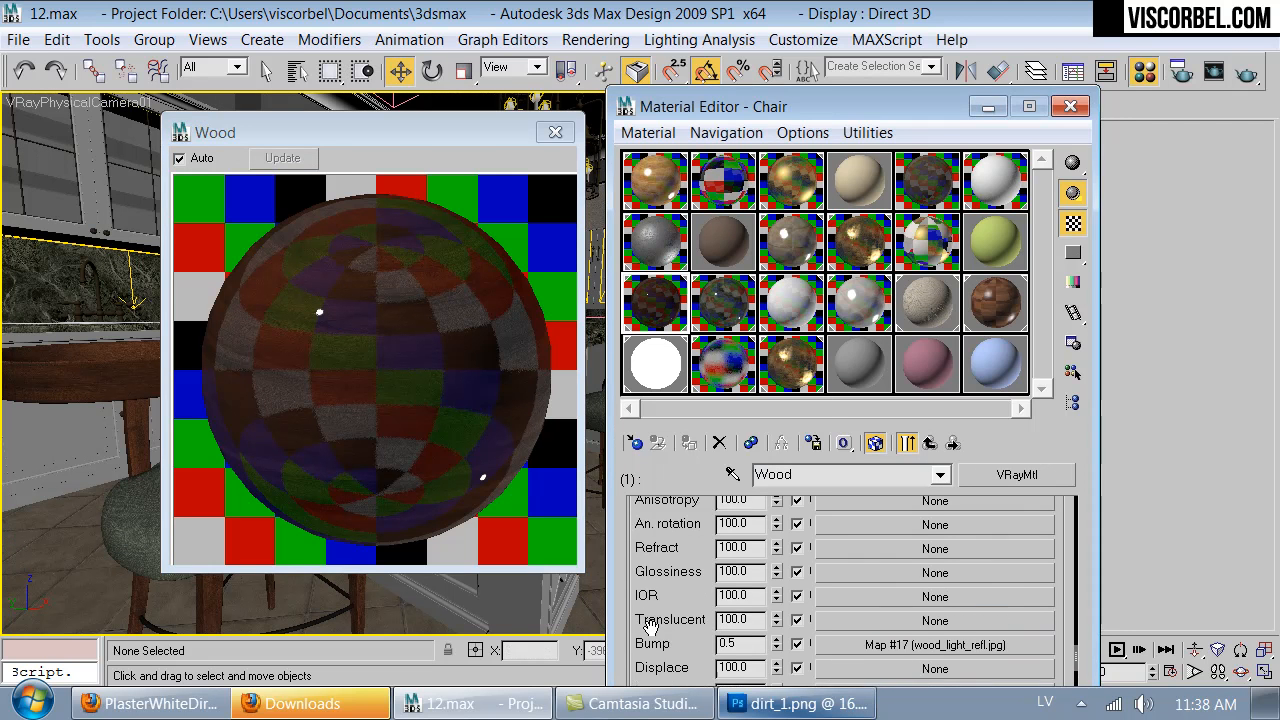
{"action": "scroll", "coordinate": [741, 622], "scroll_direction": "up", "scroll_amount": 5}
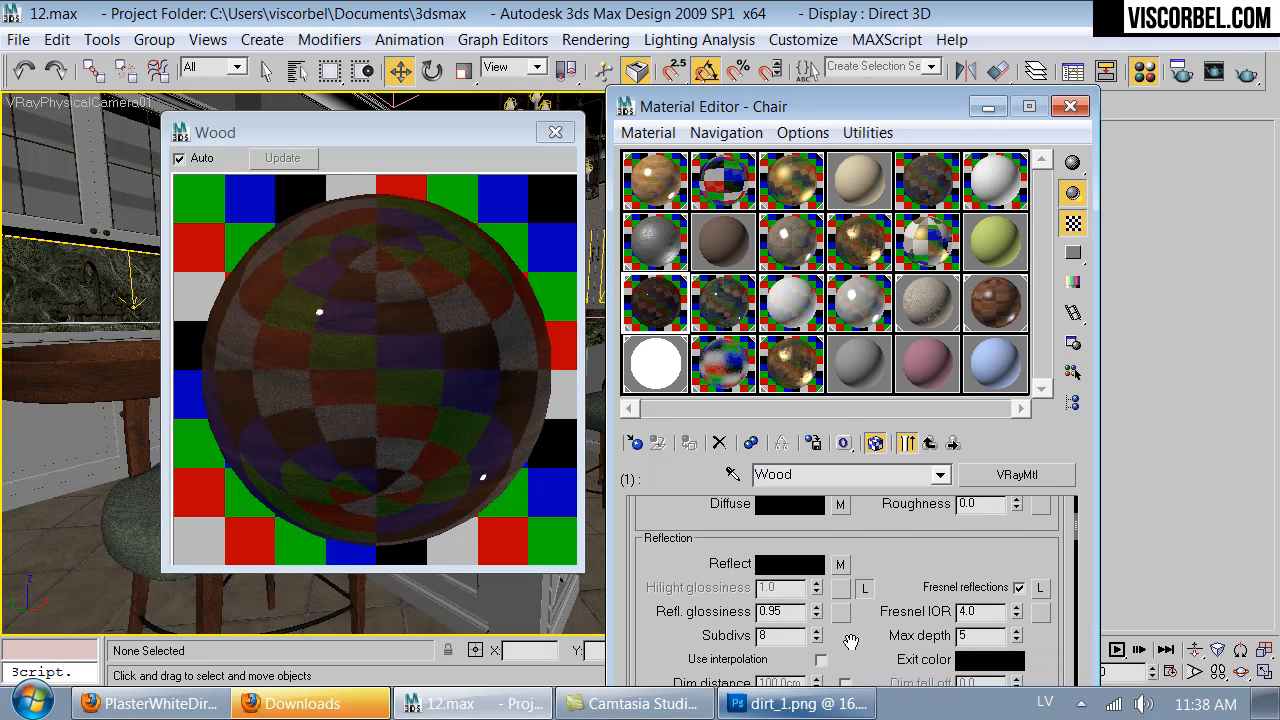
{"action": "scroll", "coordinate": [815, 580], "scroll_direction": "down", "scroll_amount": 15}
{"action": "double_click", "coordinate": [731, 592]}
{"action": "type", "text": "70"}
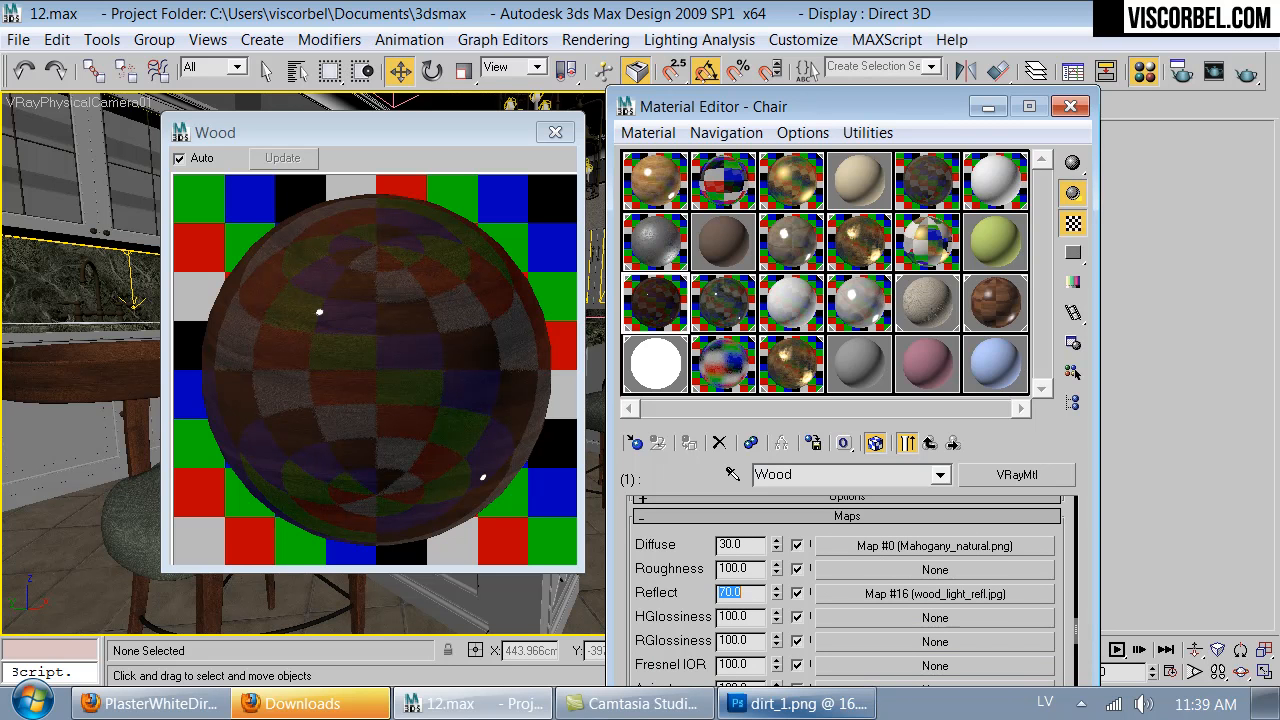
{"action": "key", "text": "Return"}
- Set the diffuse map amount of the chair's Wood sub-material to 90
{"action": "left_click", "coordinate": [752, 545]}
{"action": "left_click_drag", "start_coordinate": [753, 546], "coordinate": [587, 531]}
{"action": "type", "text": "60"}
{"action": "key", "text": "Return"}
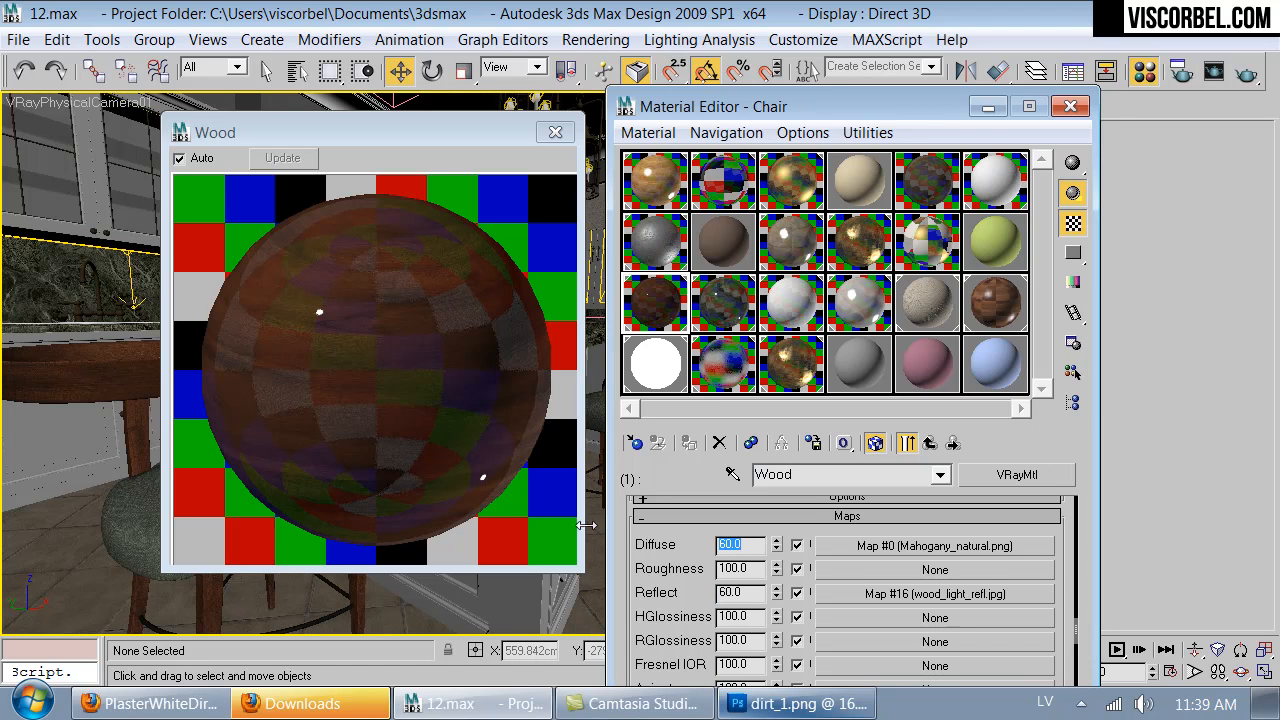
{"action": "type", "text": "8"}
{"action": "type", "text": "90"}
{"action": "left_click", "coordinate": [555, 132]}
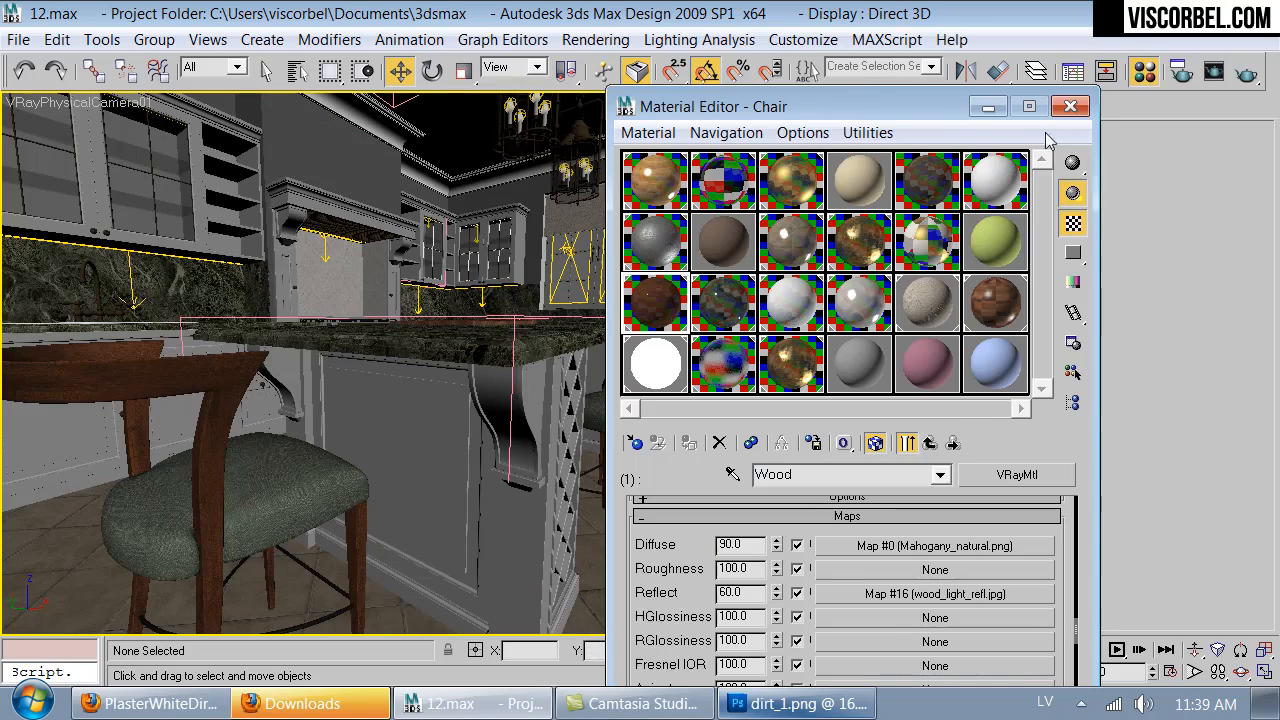
- Reframe the VRayPhysicalCamera01 view on the whole kitchen with the island and stools, and save the scene
{"action": "left_click", "coordinate": [1070, 106]}
{"action": "middle_click_drag", "start_coordinate": [520, 248], "coordinate": [530, 285]}
{"action": "key", "text": "Up"}
{"action": "mouse_move", "coordinate": [511, 451]}
{"action": "left_mouse_down"}
{"action": "mouse_move", "coordinate": [509, 435]}
{"action": "mouse_move", "coordinate": [249, 426]}
{"action": "mouse_move", "coordinate": [514, 426]}
{"action": "mouse_move", "coordinate": [518, 441]}
{"action": "mouse_move", "coordinate": [494, 455]}
{"action": "mouse_move", "coordinate": [511, 423]}
{"action": "mouse_move", "coordinate": [497, 431]}
{"action": "left_mouse_up"}
{"action": "key", "text": "Down"}
{"action": "key", "text": "Down"}
{"action": "key", "text": "Up"}
{"action": "key", "text": "Down"}
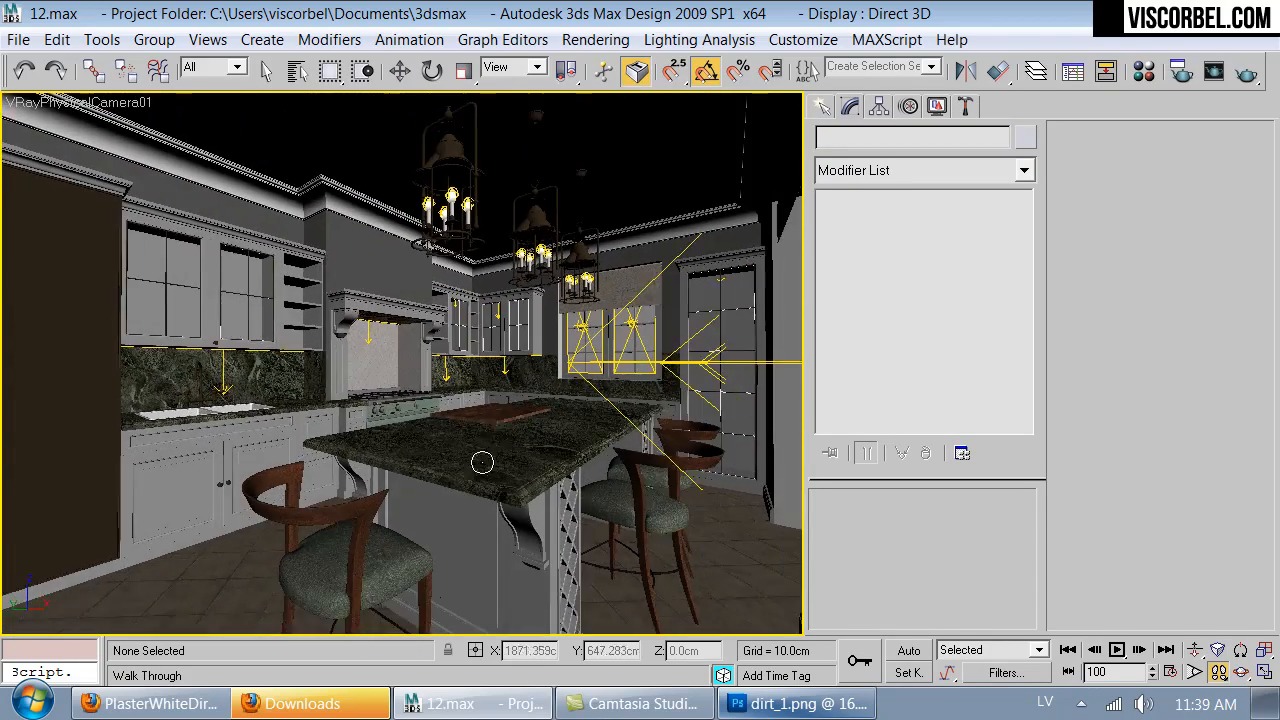
{"action": "middle_click_drag", "start_coordinate": [519, 485], "coordinate": [519, 489]}
{"action": "key", "text": "Up"}
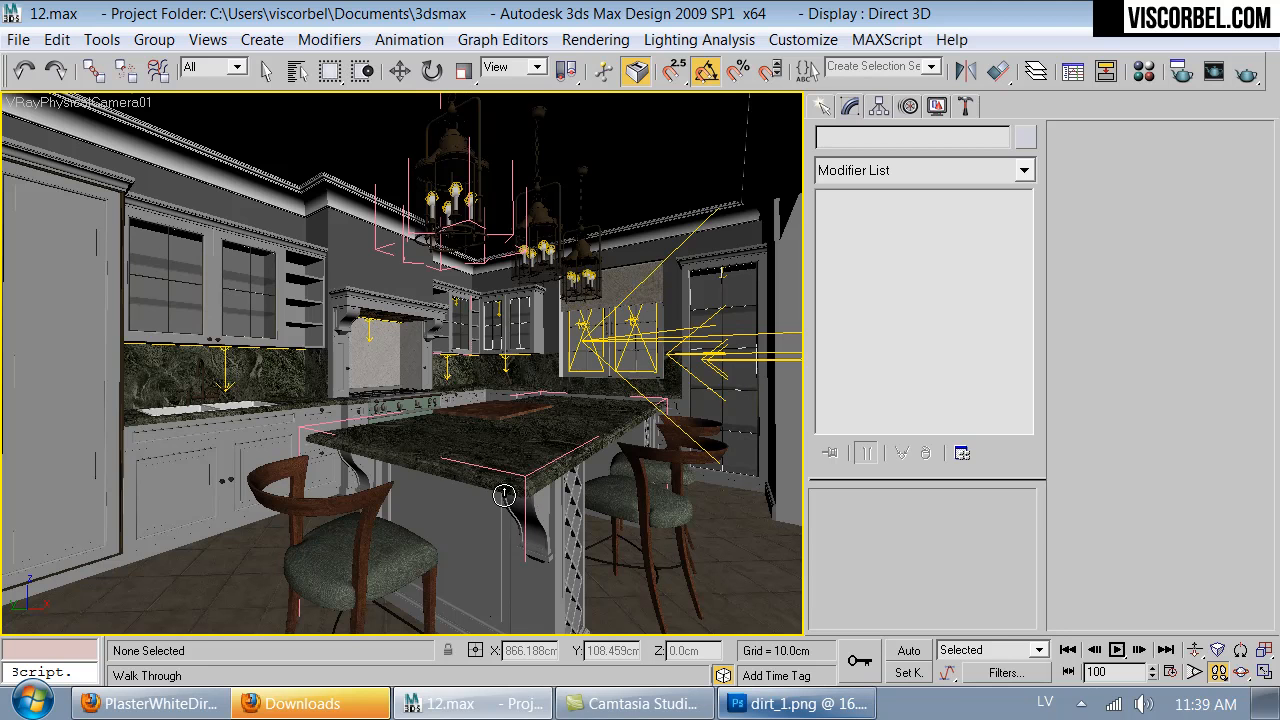
{"action": "right_click", "coordinate": [463, 517]}
{"action": "key", "text": "w"}
{"action": "left_click", "coordinate": [8, 14]}
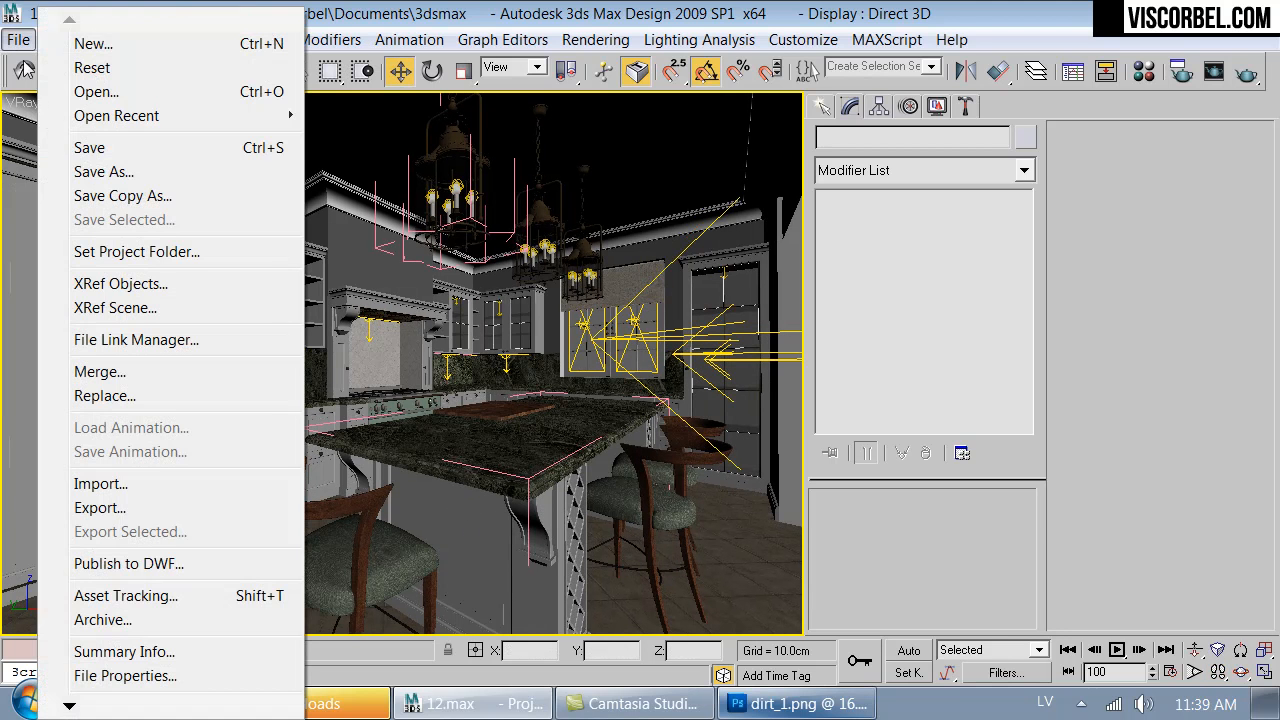
{"action": "left_click", "coordinate": [87, 148]}
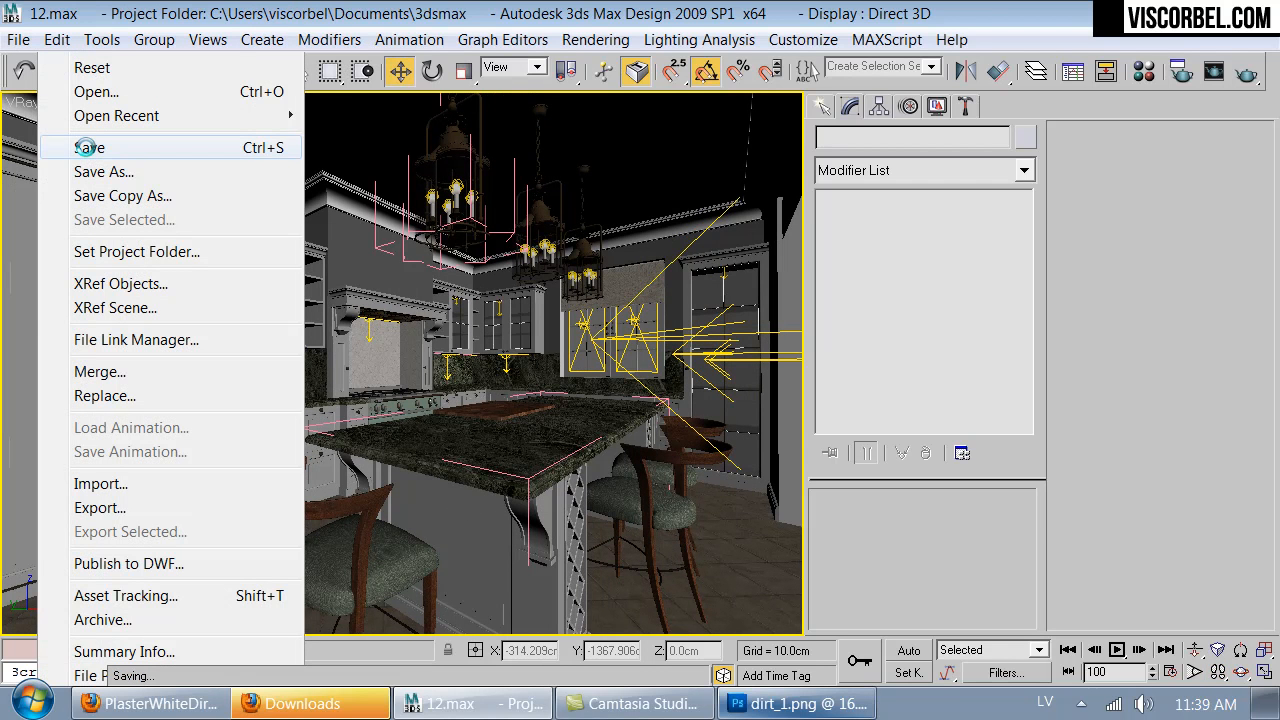
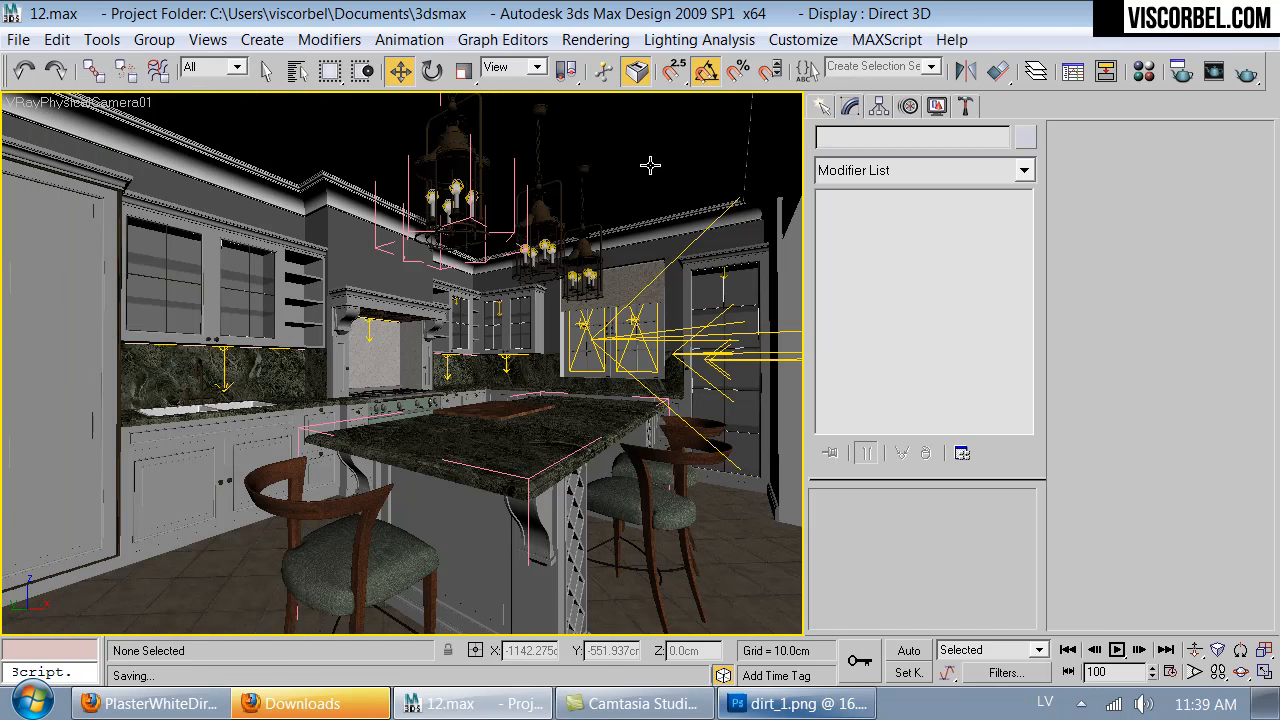
- Set the DMC Sampler noise threshold to 0.01 in the V-Ray render settings and close the render setup
{"action": "left_click", "coordinate": [1182, 71]}
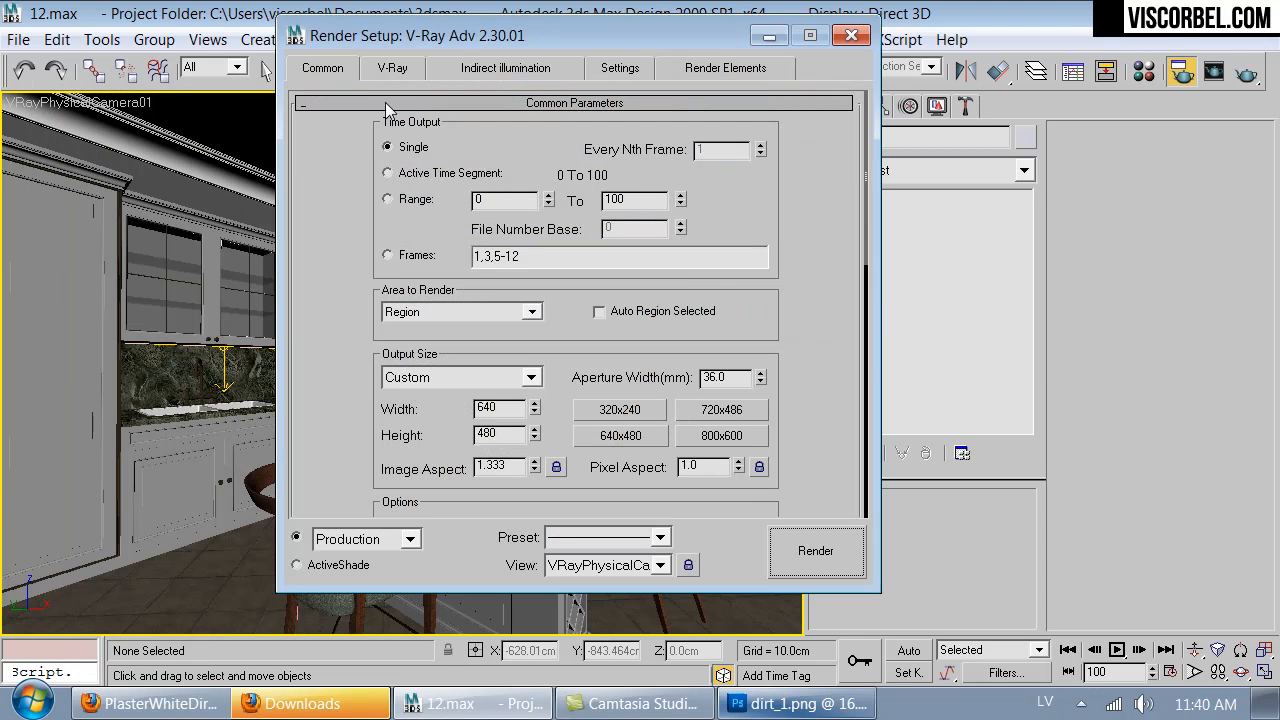
{"action": "left_click", "coordinate": [392, 67]}
{"action": "left_click", "coordinate": [503, 391]}
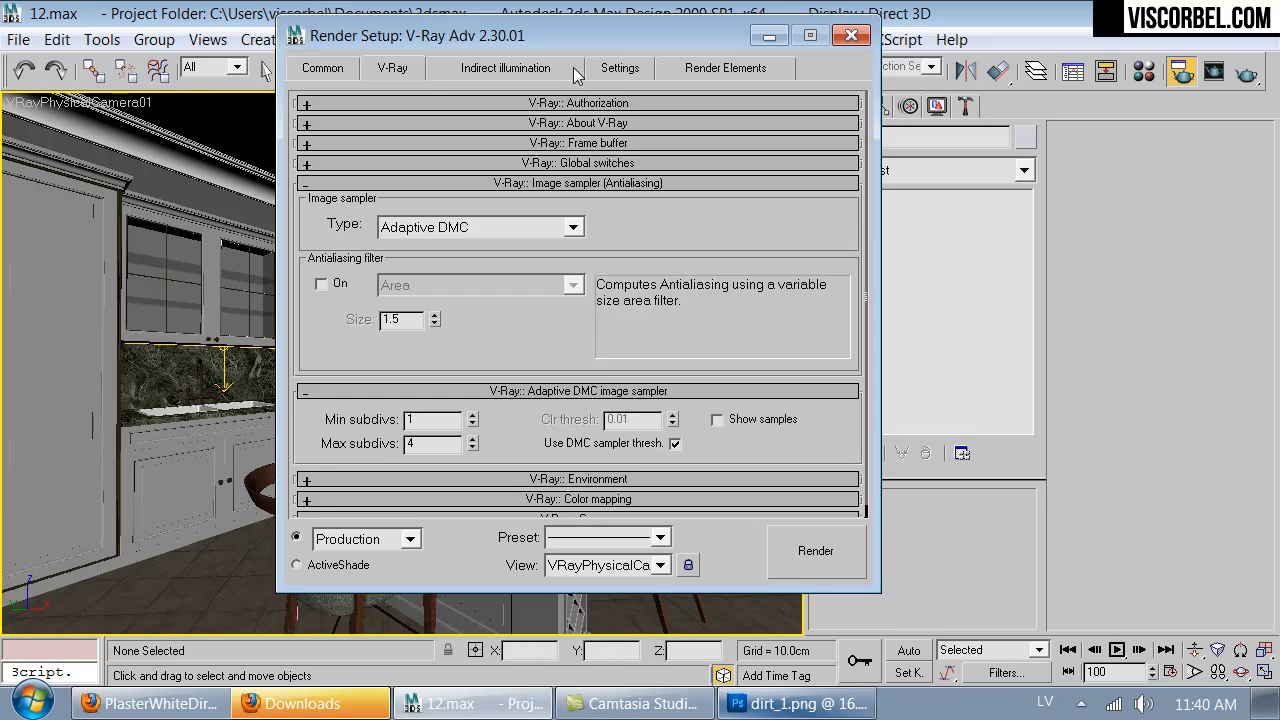
{"action": "left_click", "coordinate": [618, 70]}
{"action": "left_click_drag", "start_coordinate": [454, 155], "coordinate": [468, 155]}
{"action": "type", "text": "16"}
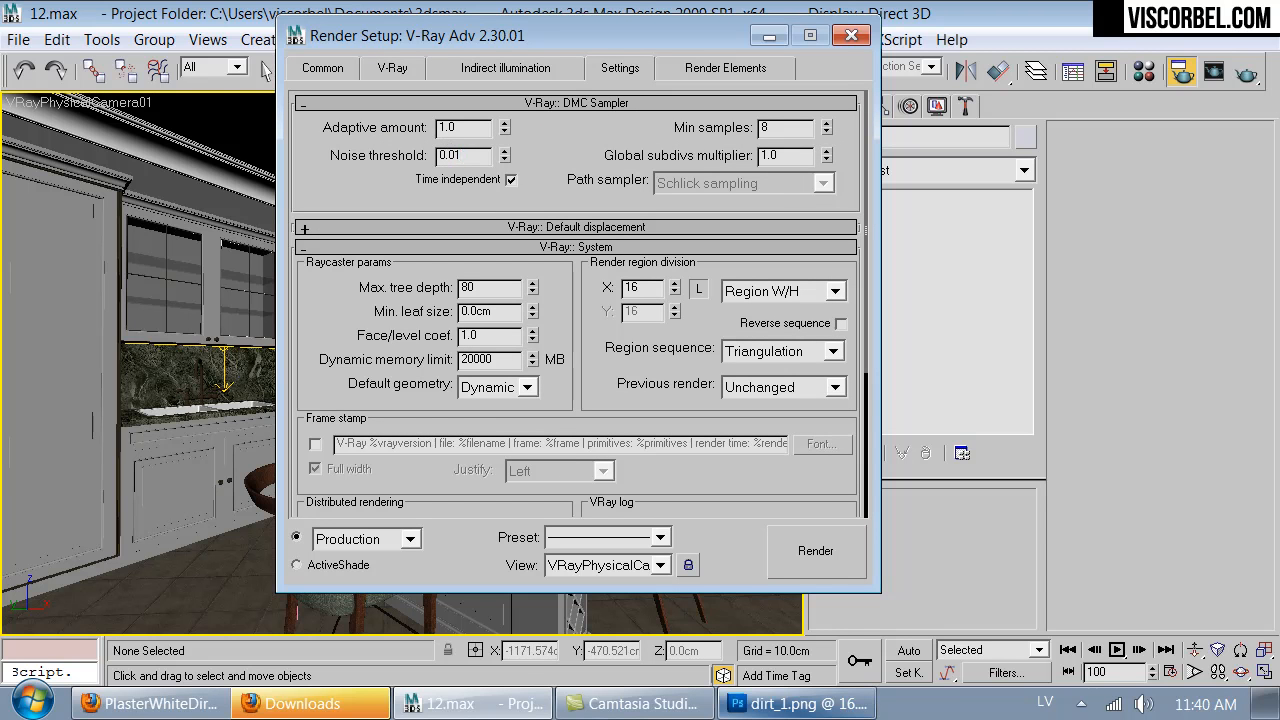
{"action": "key", "text": "Return"}
{"action": "left_click", "coordinate": [850, 37]}
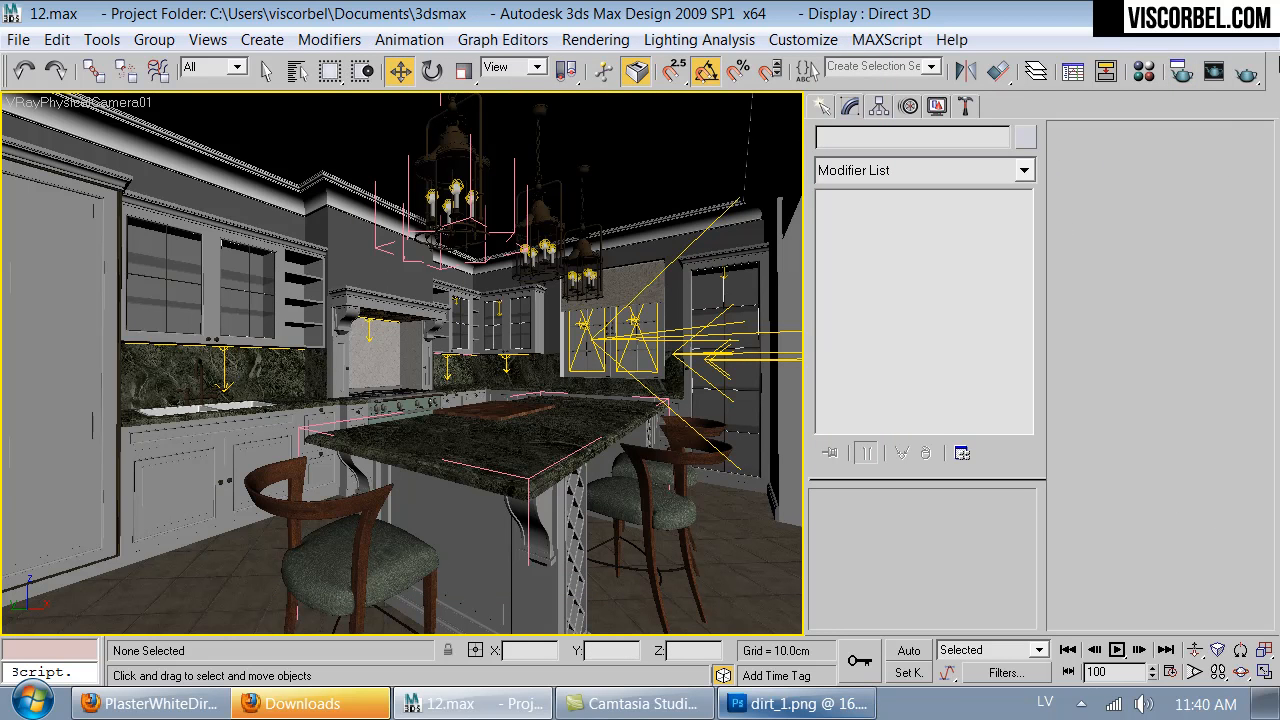
- Switch the area to render from Region to View and render the VRayPhysicalCamera01 view
{"action": "left_click", "coordinate": [1247, 72]}
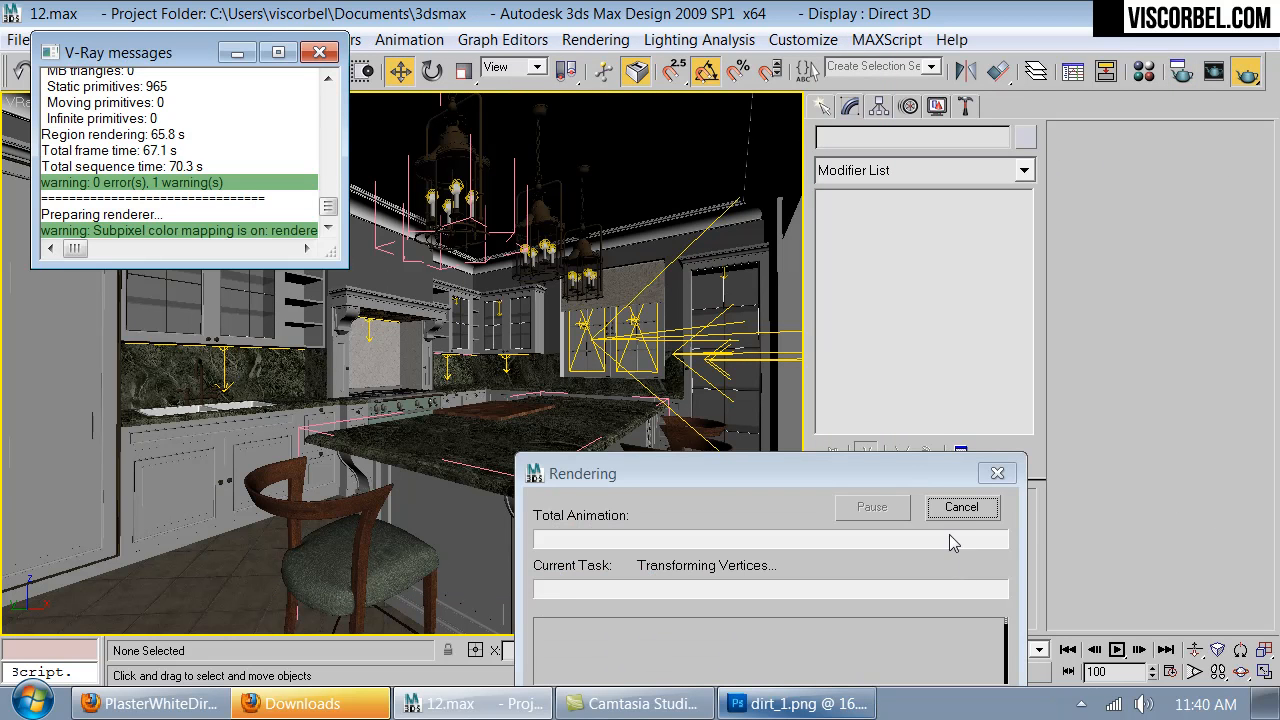
{"action": "left_click", "coordinate": [961, 507]}
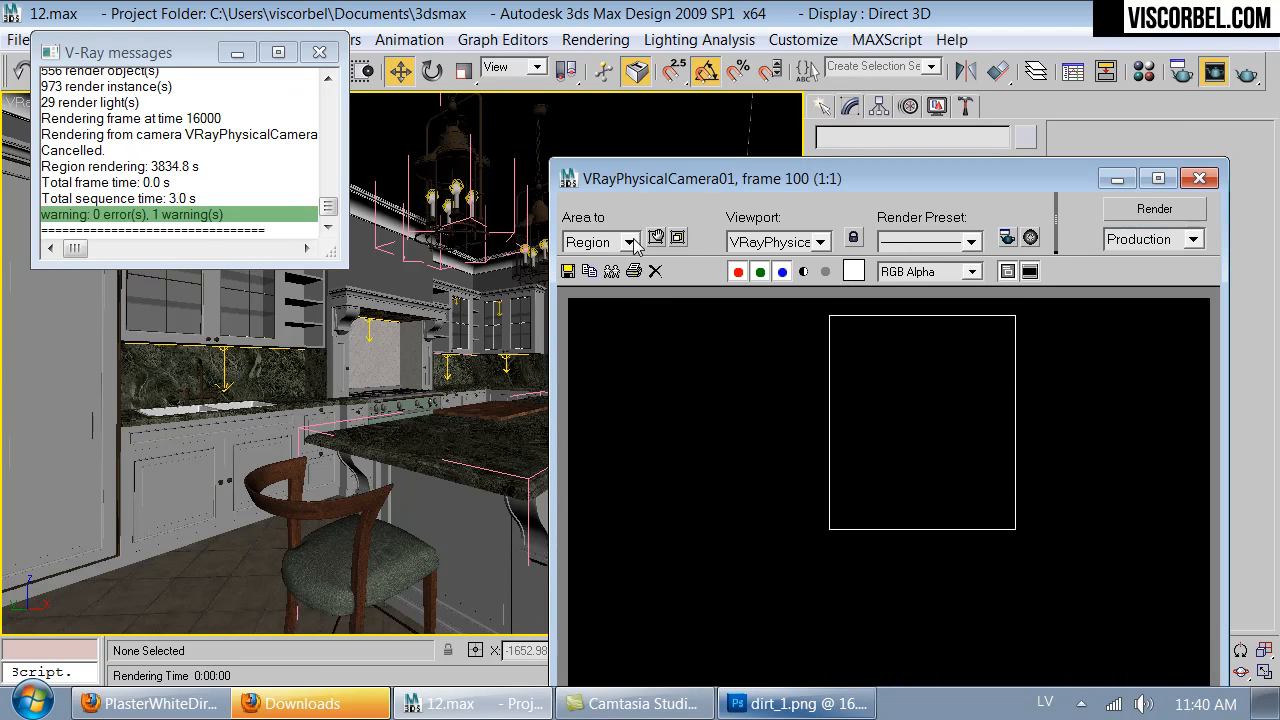
{"action": "left_click", "coordinate": [629, 242]}
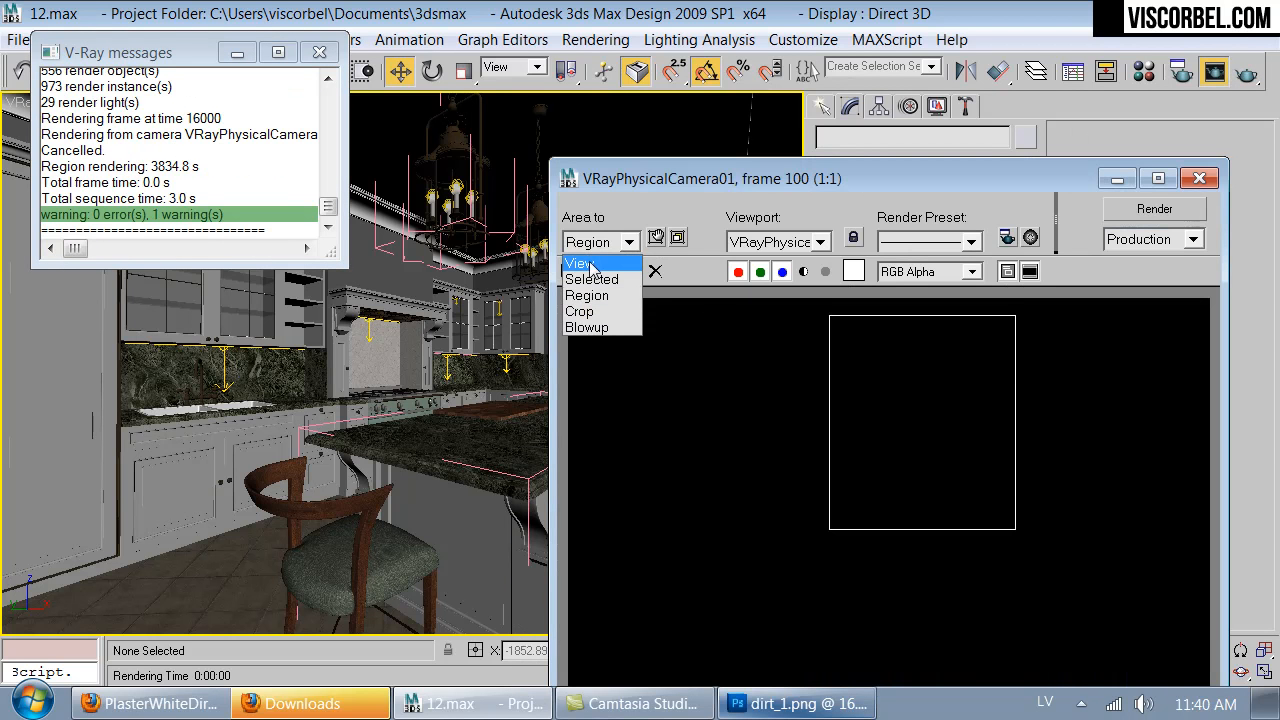
{"action": "left_click", "coordinate": [596, 264]}
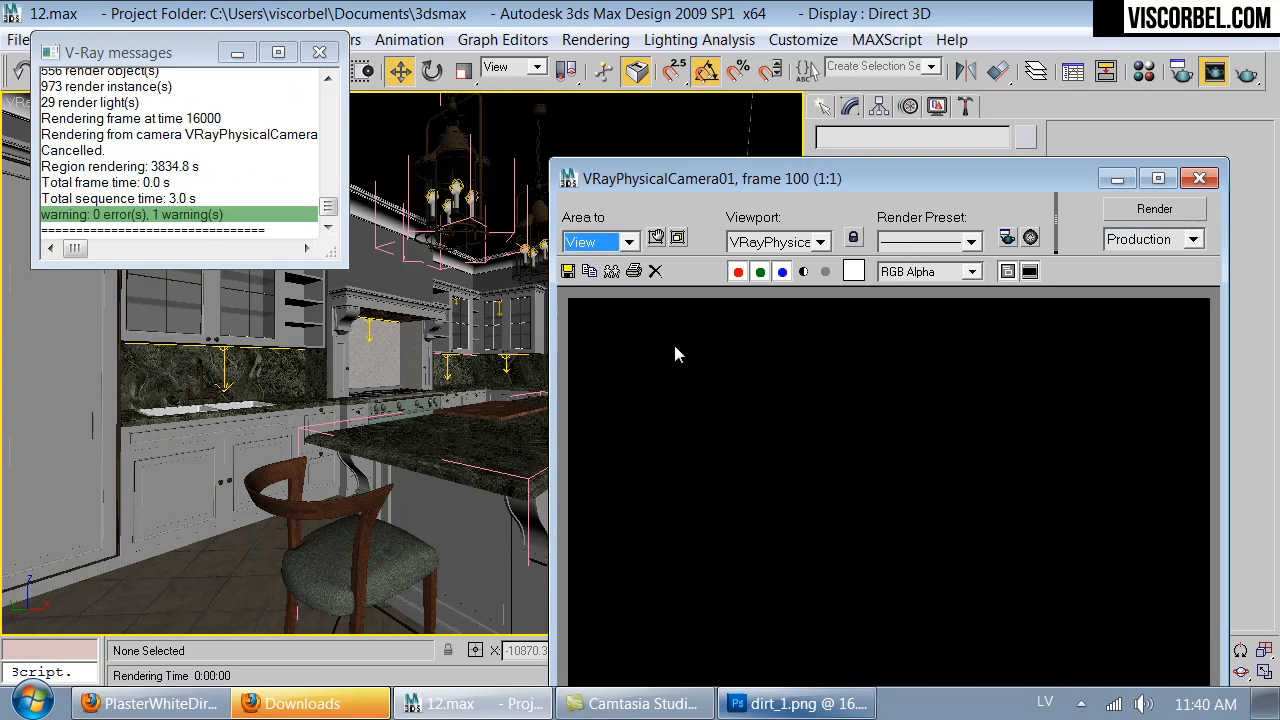
{"action": "left_click", "coordinate": [1196, 179]}
{"action": "left_click", "coordinate": [1254, 76]}
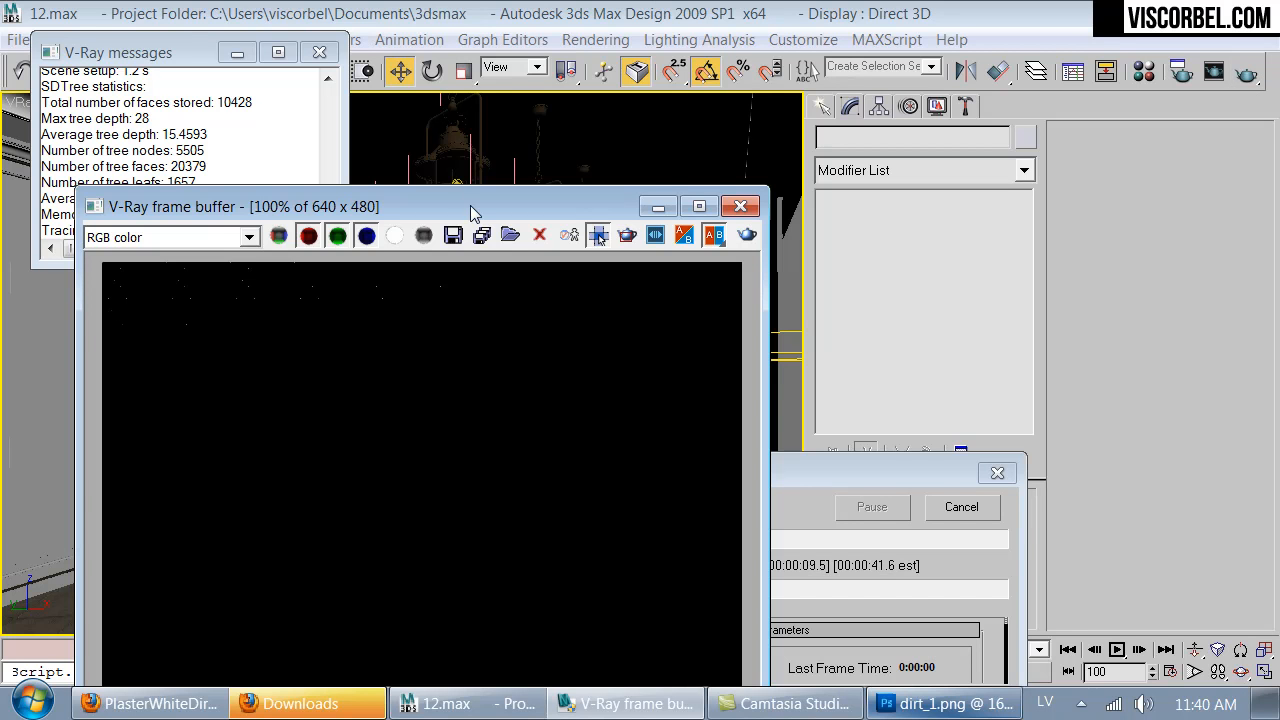
- Examine the full kitchen render in the V-Ray frame buffer, then close the frame buffer and the V-Ray messages
{"action": "left_click_drag", "start_coordinate": [473, 214], "coordinate": [453, 88]}
{"action": "scroll", "coordinate": [421, 312], "scroll_direction": "down", "scroll_amount": 1}
{"action": "scroll", "coordinate": [421, 312], "scroll_direction": "up", "scroll_amount": 1}
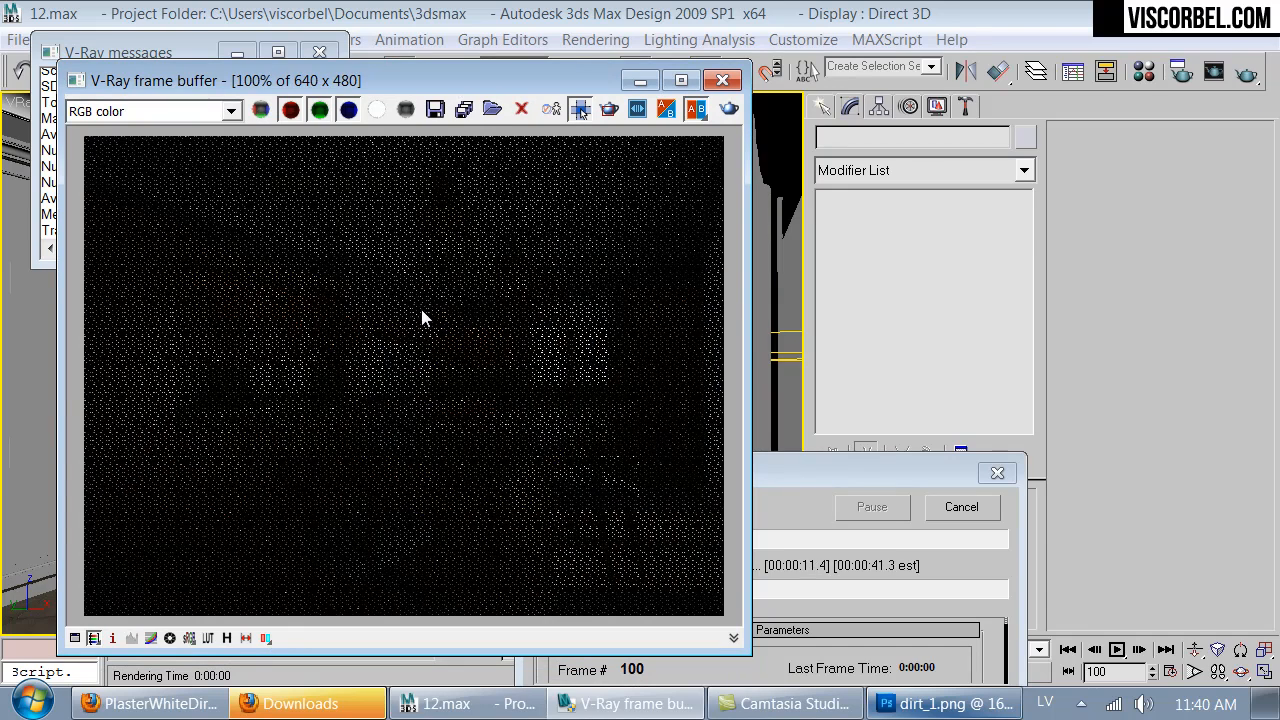
{"action": "scroll", "coordinate": [434, 278], "scroll_direction": "down", "scroll_amount": 1}
{"action": "scroll", "coordinate": [434, 280], "scroll_direction": "up", "scroll_amount": 1}
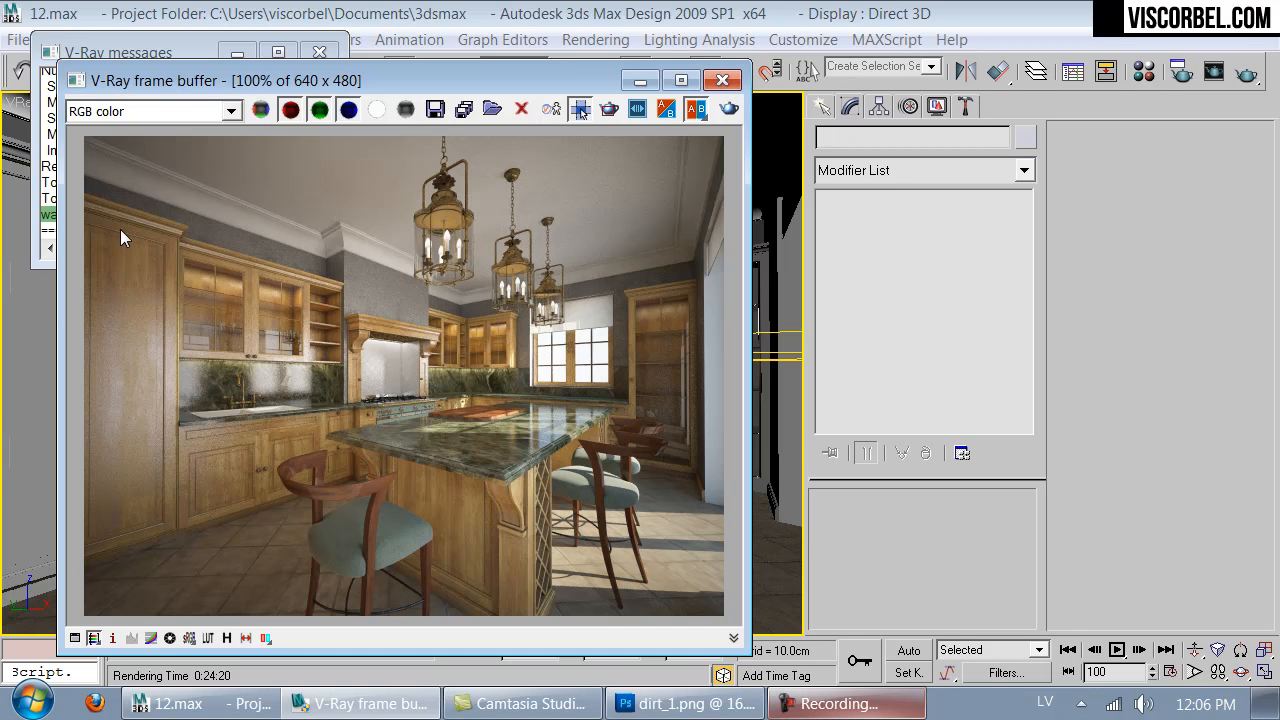
{"action": "left_click", "coordinate": [722, 80]}
{"action": "left_click", "coordinate": [320, 52]}
- Open the cabinets' Wood material for editing and set its RGlossiness map amount to 40
{"action": "key", "text": "m"}
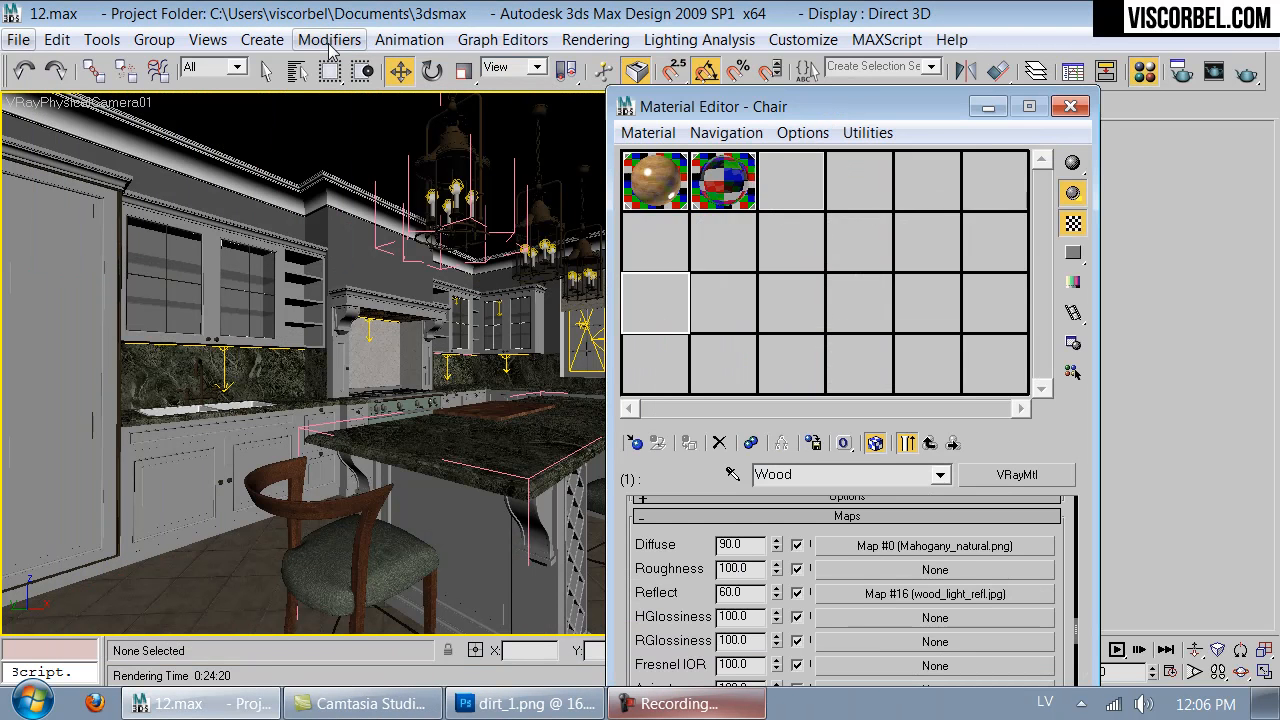
{"action": "left_click", "coordinate": [645, 185]}
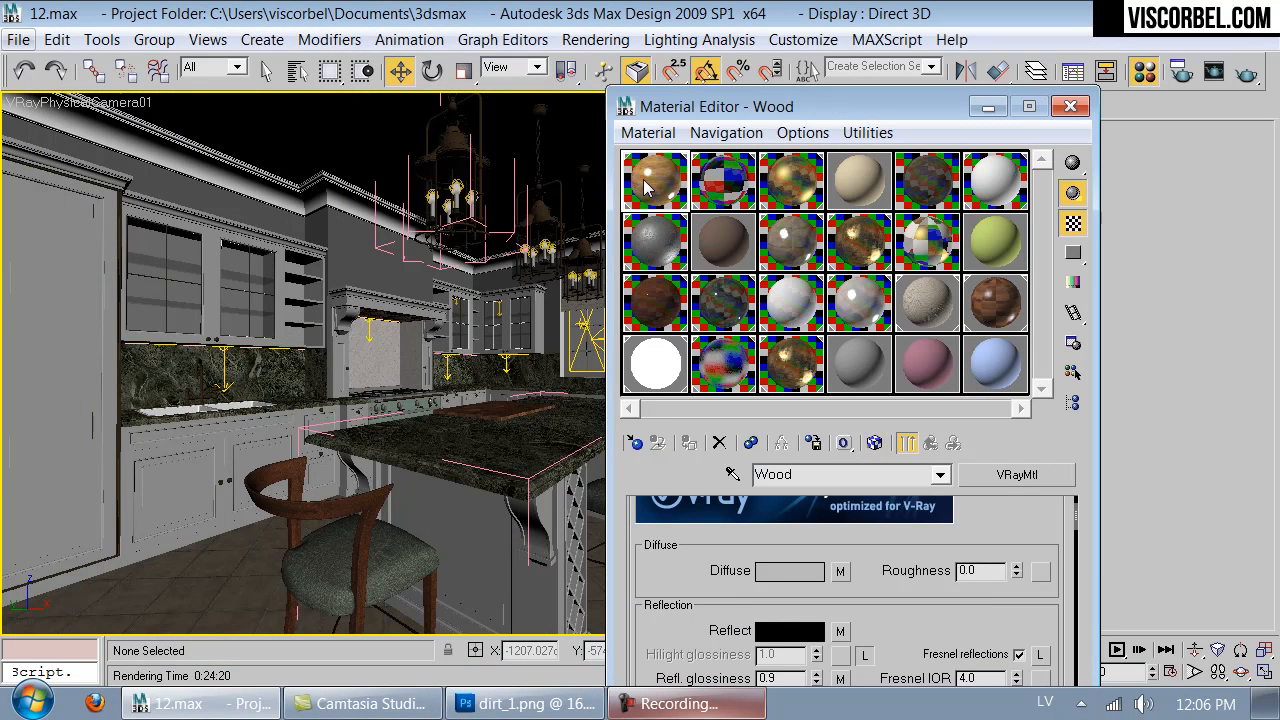
{"action": "scroll", "coordinate": [822, 490], "scroll_direction": "down", "scroll_amount": 15}
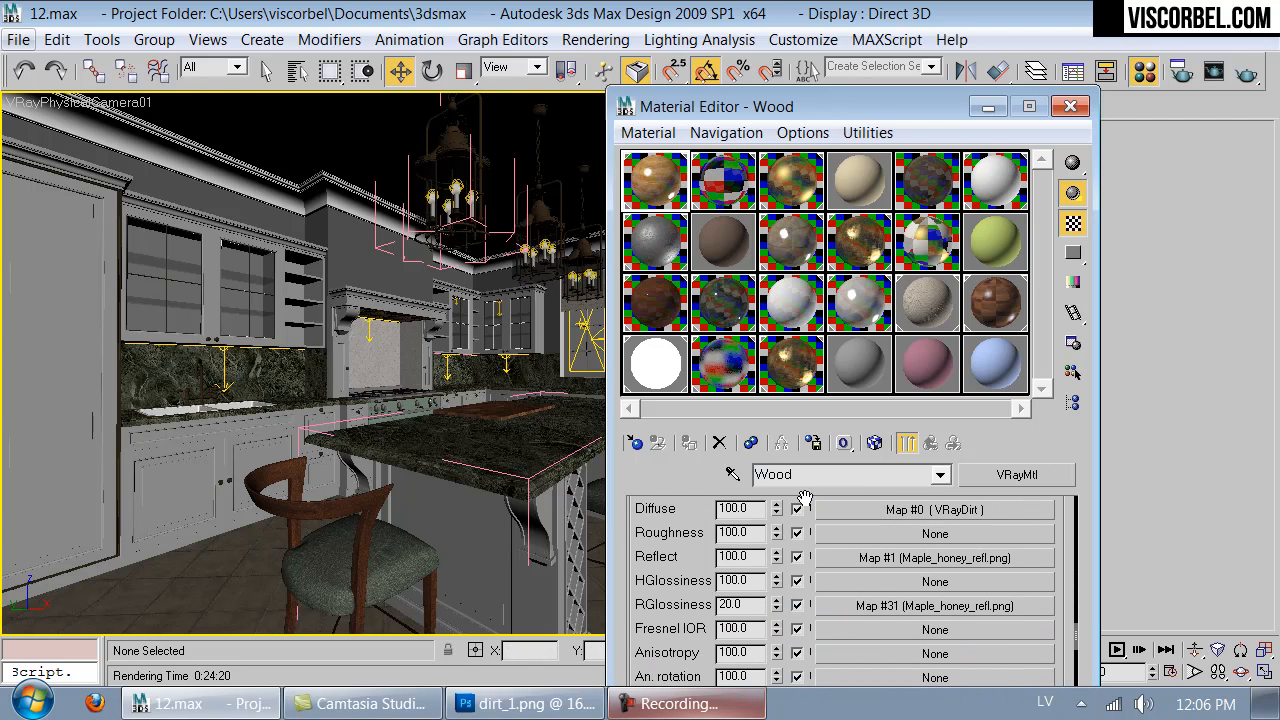
{"action": "double_click", "coordinate": [746, 606]}
{"action": "type", "text": "4"}
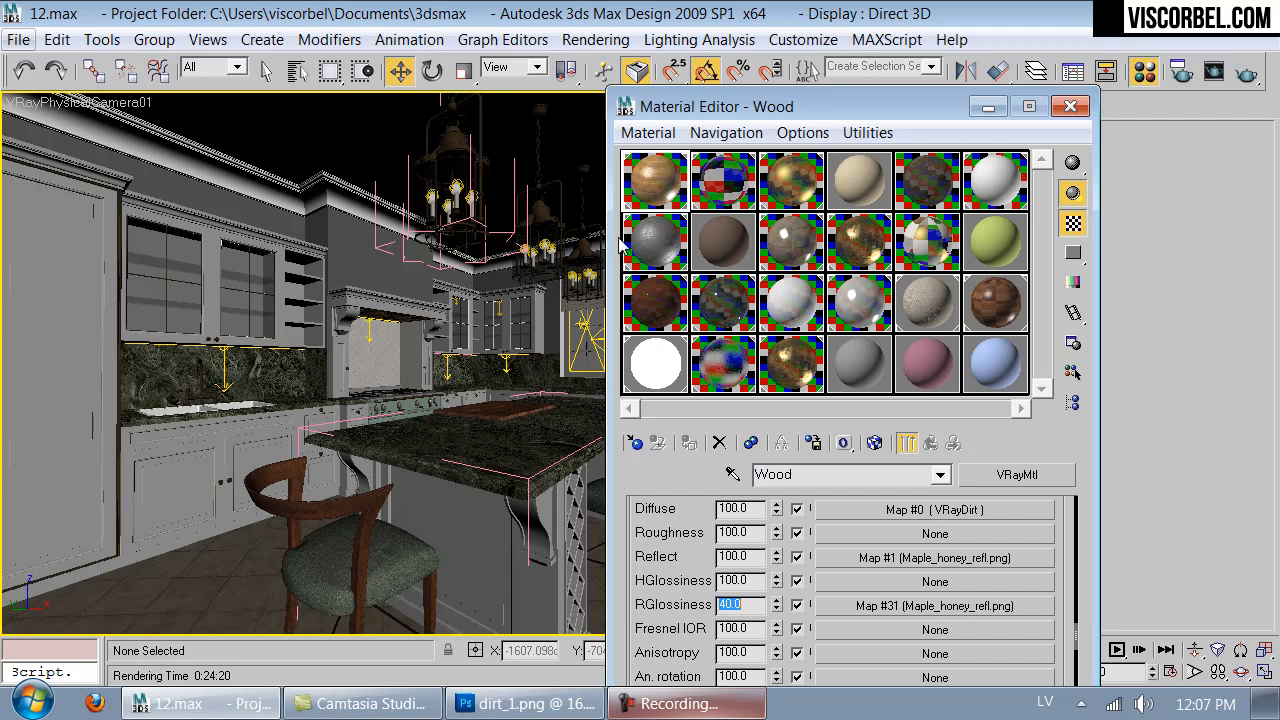
- Check the Wood material in an enlarged preview and set its RGlossiness map amount to 30
{"action": "double_click", "coordinate": [633, 180]}
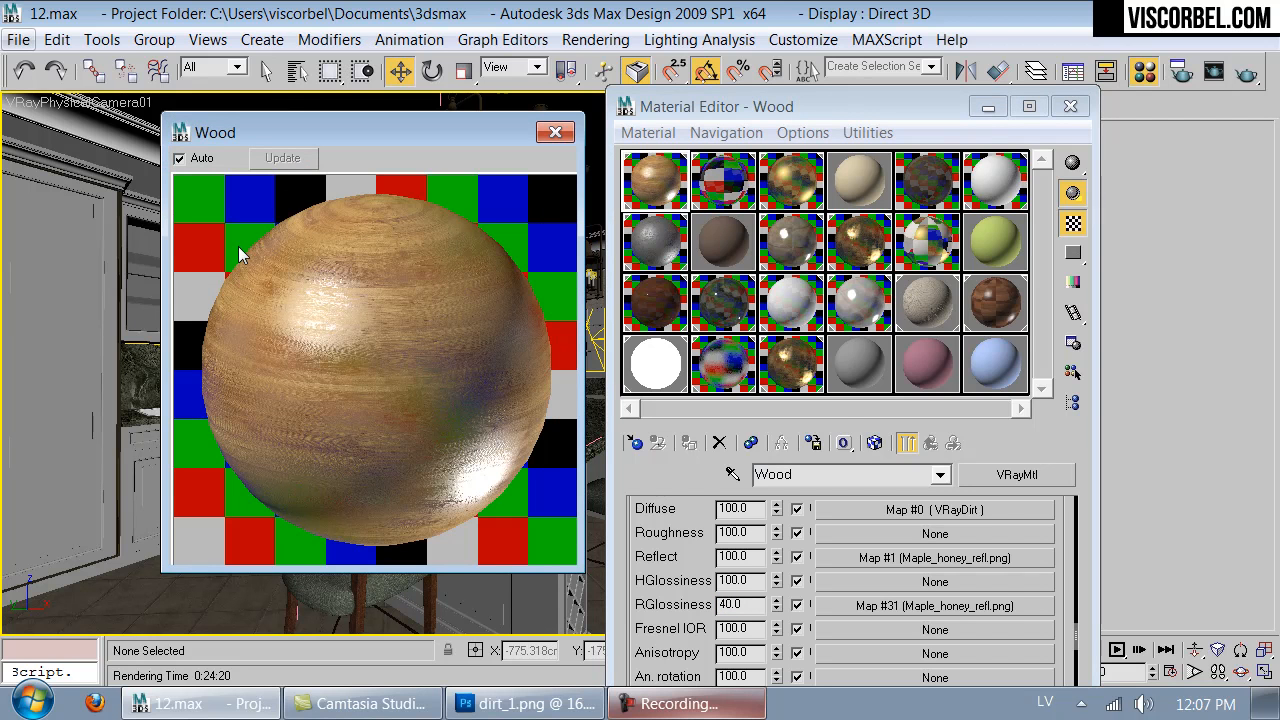
{"action": "double_click", "coordinate": [730, 605]}
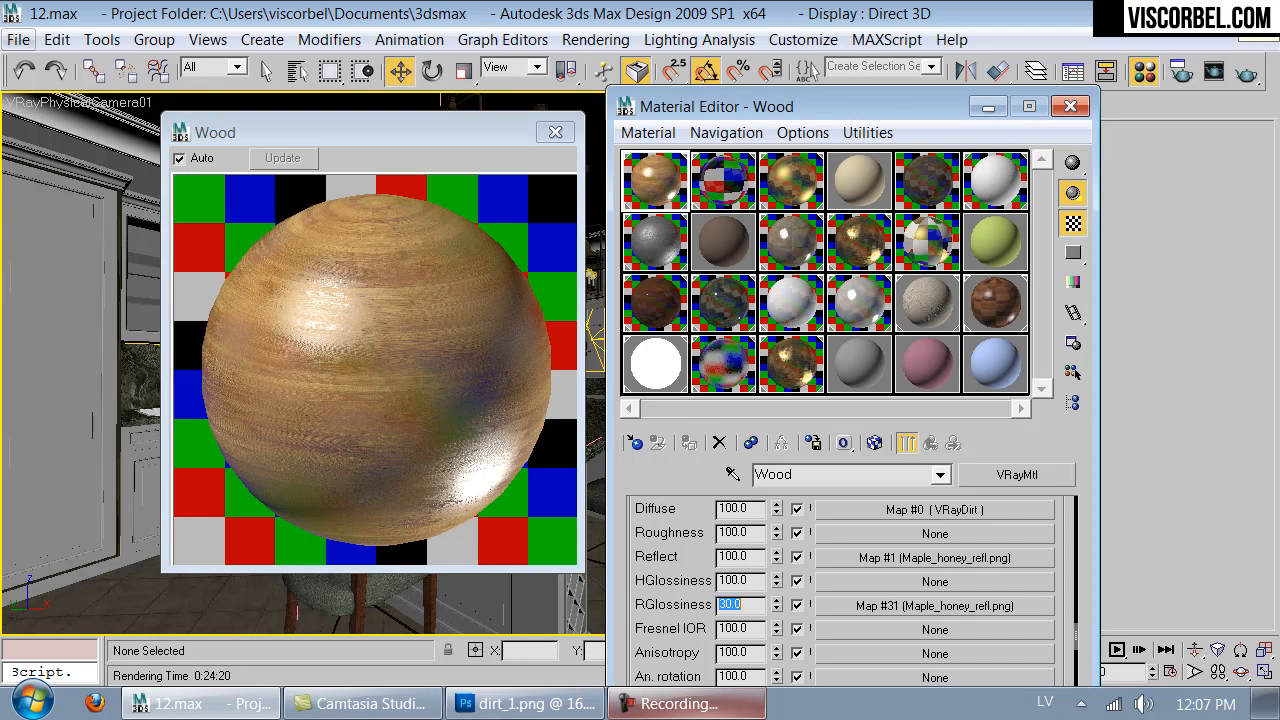
{"action": "left_click", "coordinate": [556, 133]}
- Convert the Wood material to a VRayBlendMtl, keeping the existing wood as its base material
{"action": "left_click", "coordinate": [874, 443]}
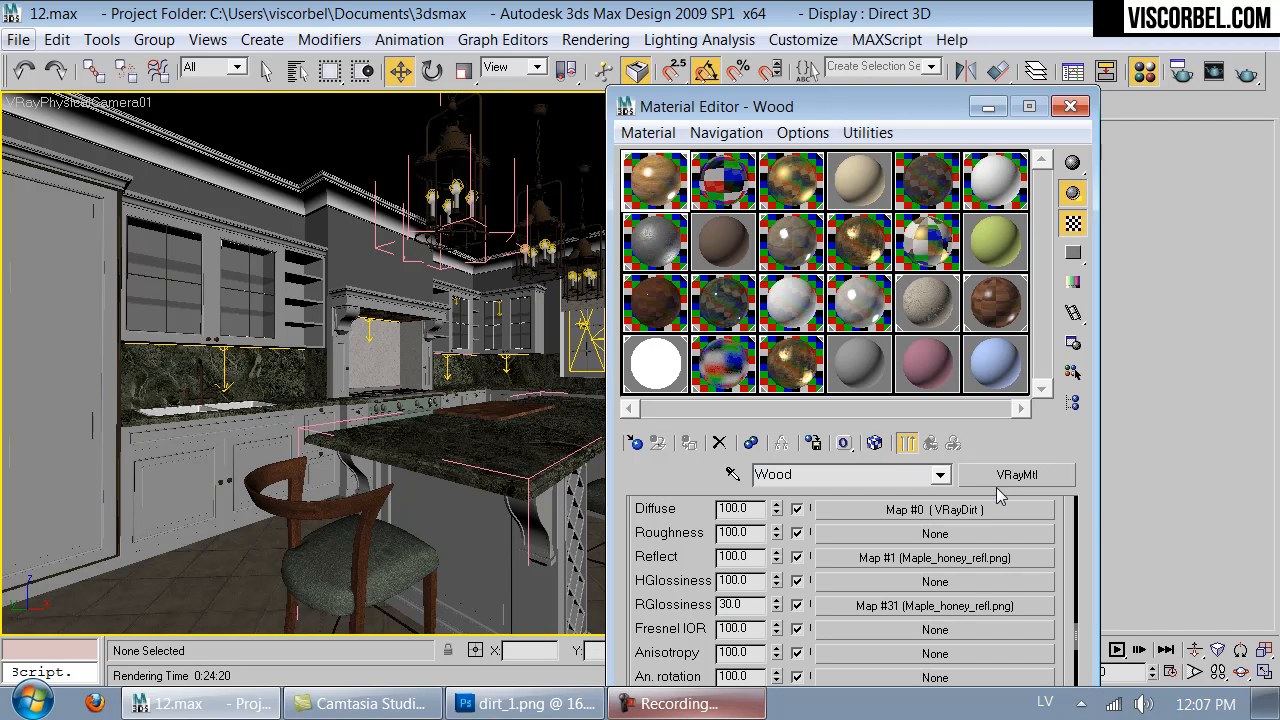
{"action": "left_click", "coordinate": [1003, 477]}
{"action": "left_click", "coordinate": [676, 467]}
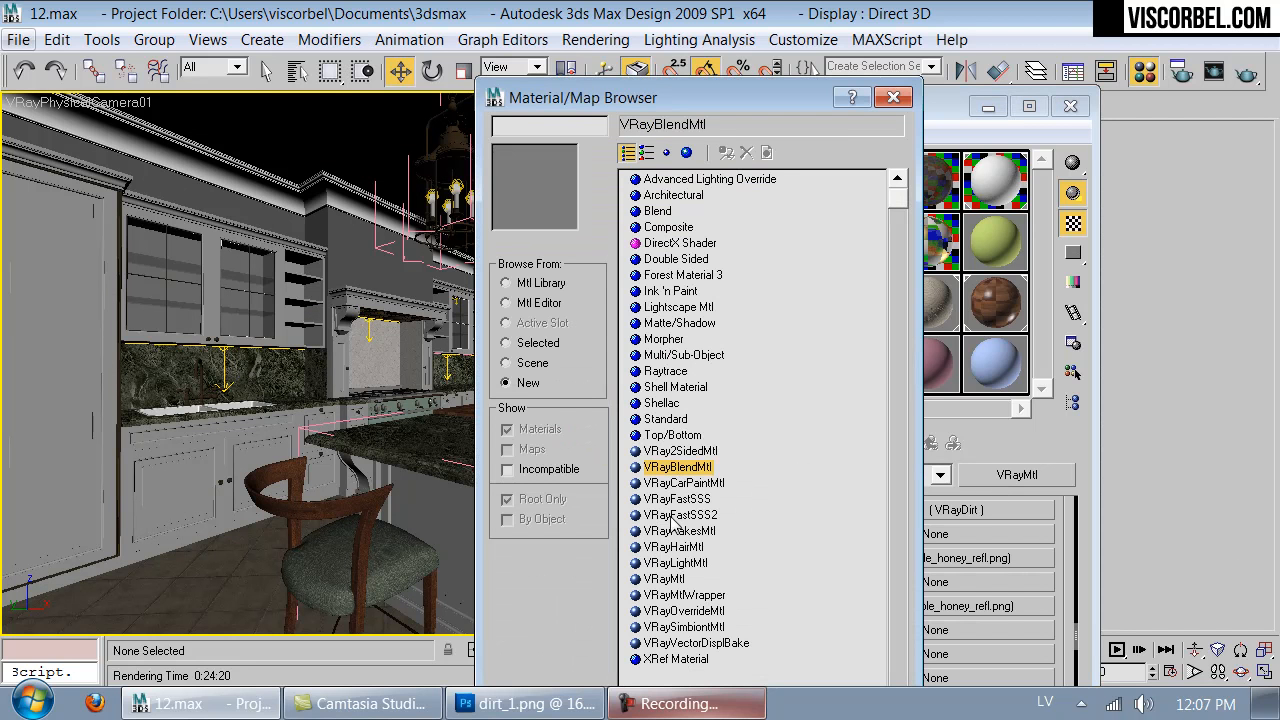
{"action": "double_click", "coordinate": [676, 467]}
{"action": "left_click", "coordinate": [789, 456]}
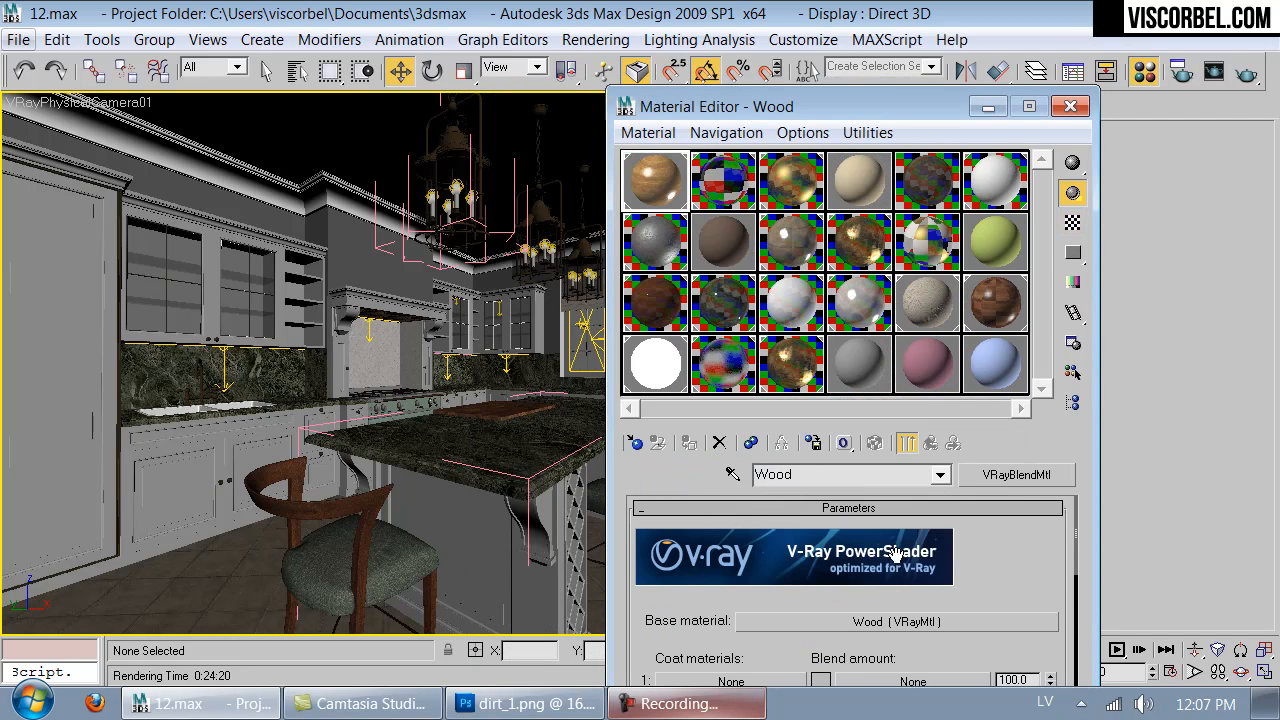
- Copy the blend's base Wood material and paste it as a copy into the first coat material slot
{"action": "right_click", "coordinate": [910, 620]}
{"action": "left_click", "coordinate": [950, 543]}
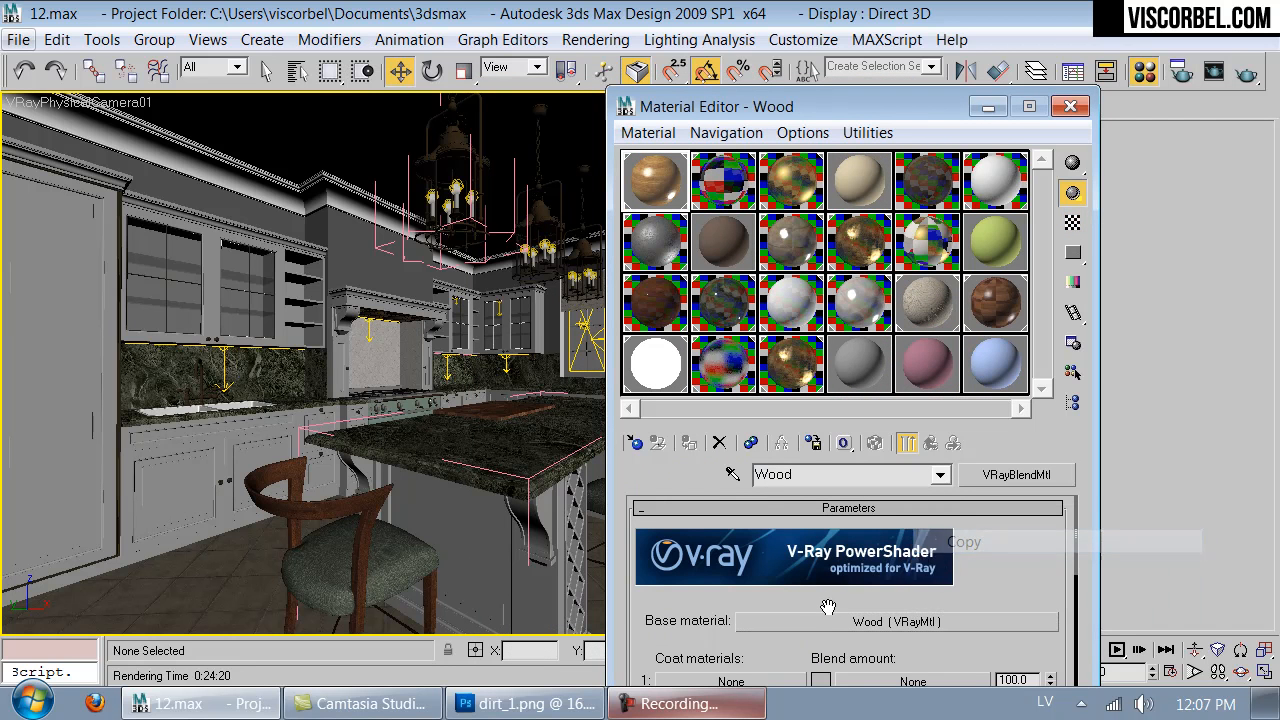
{"action": "scroll", "coordinate": [840, 606], "scroll_direction": "down", "scroll_amount": 2}
{"action": "right_click", "coordinate": [791, 612]}
{"action": "left_click", "coordinate": [845, 620]}
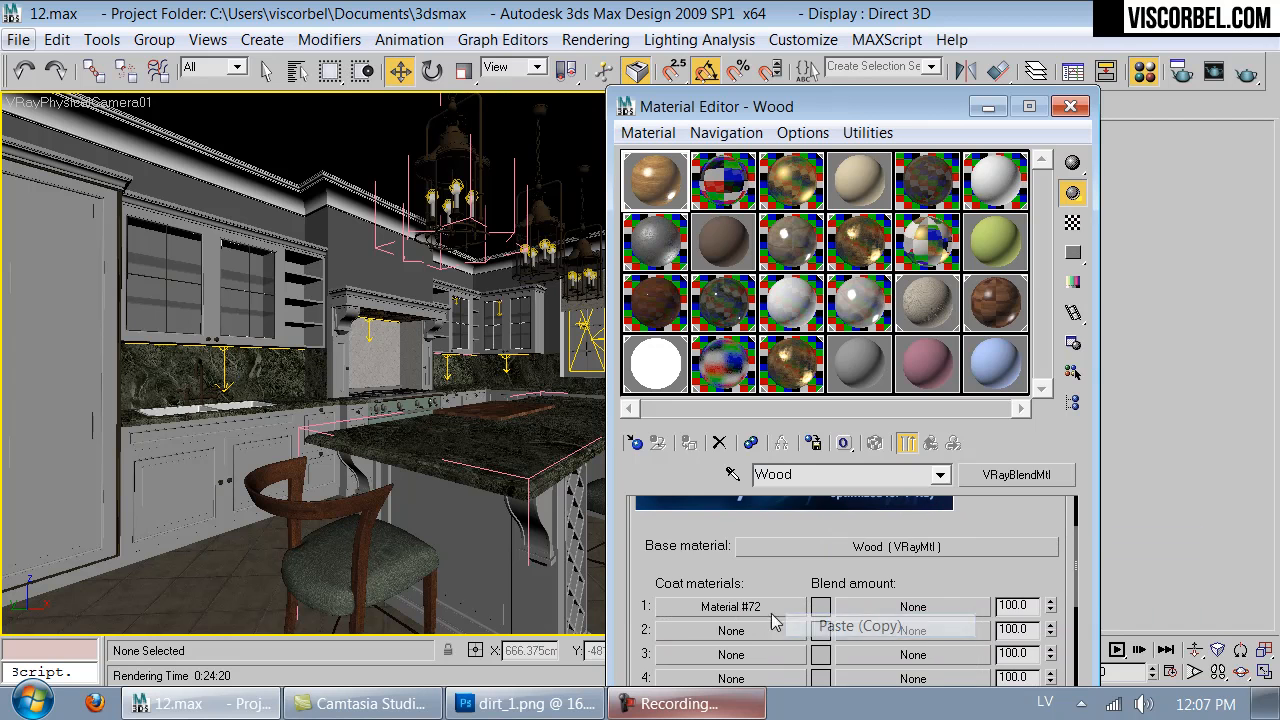
- Open the first coat material and clear its RGlossiness map
{"action": "left_click", "coordinate": [735, 606]}
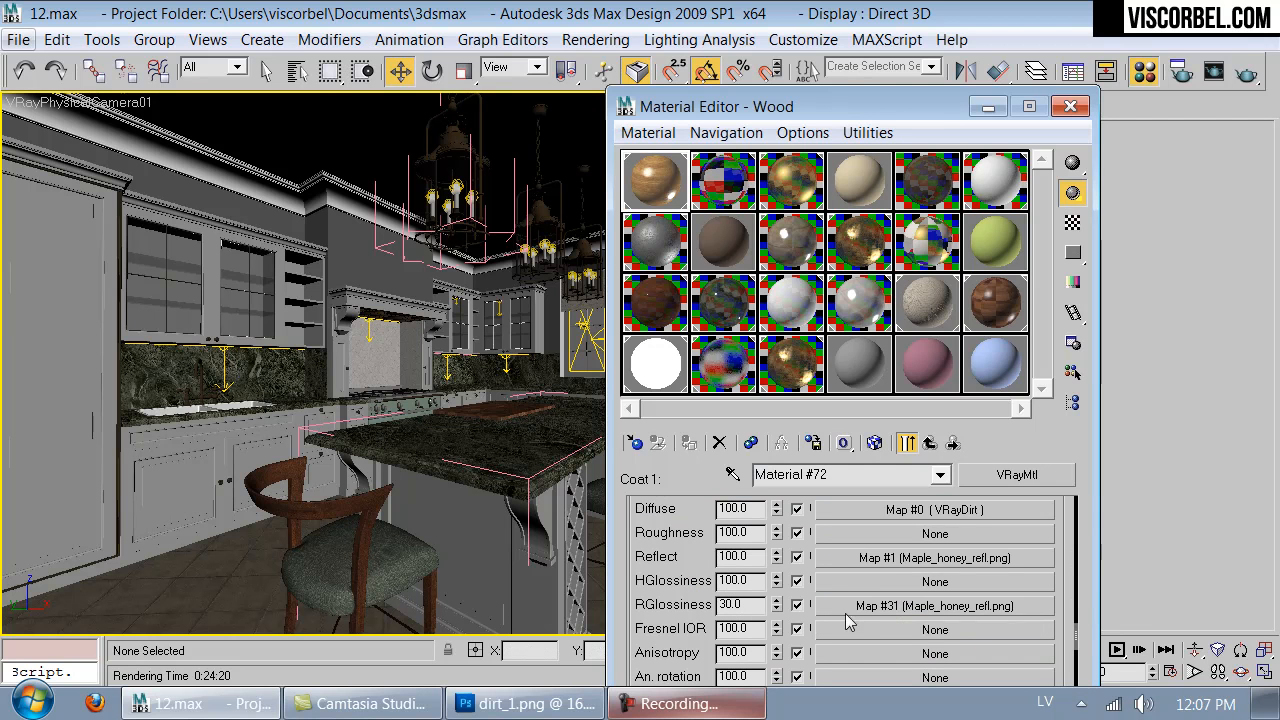
{"action": "right_click", "coordinate": [879, 632]}
{"action": "left_click", "coordinate": [931, 512]}
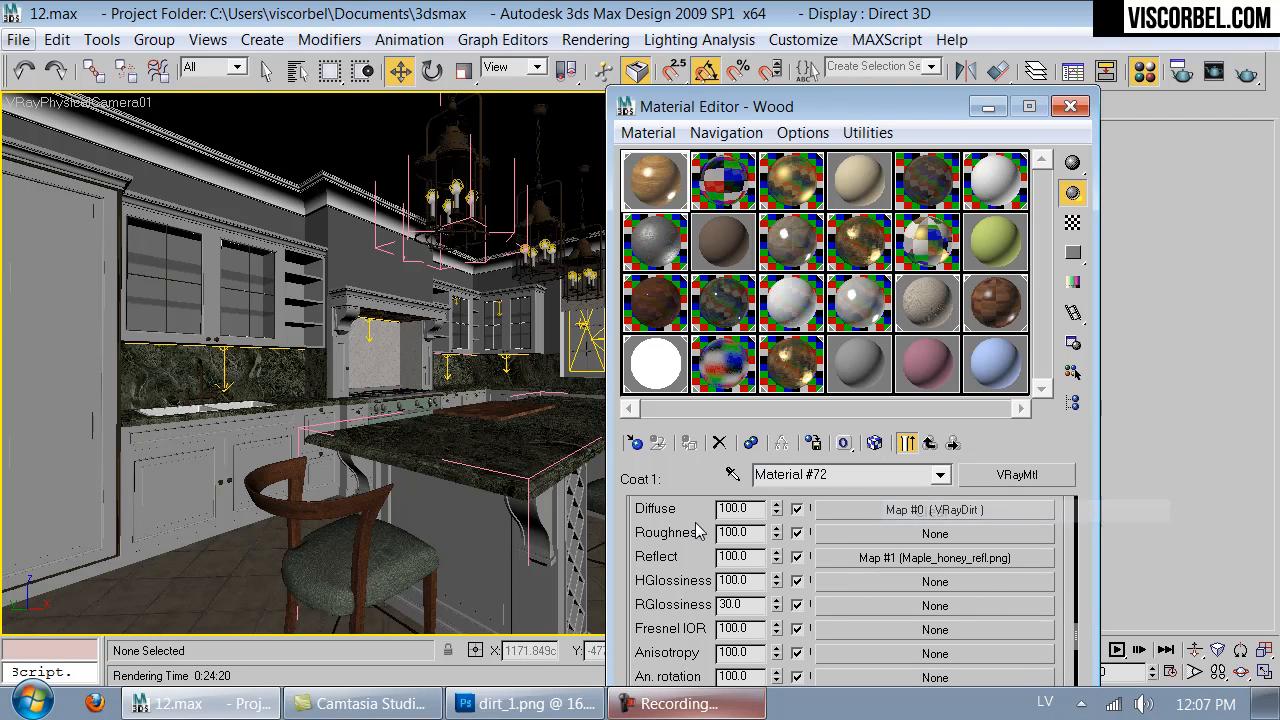
- Set the coat material's reflection glossiness to 0.98 and show an enlarged preview with the checkered background
{"action": "scroll", "coordinate": [700, 540], "scroll_direction": "down", "scroll_amount": 10}
{"action": "scroll", "coordinate": [760, 645], "scroll_direction": "up", "scroll_amount": 3}
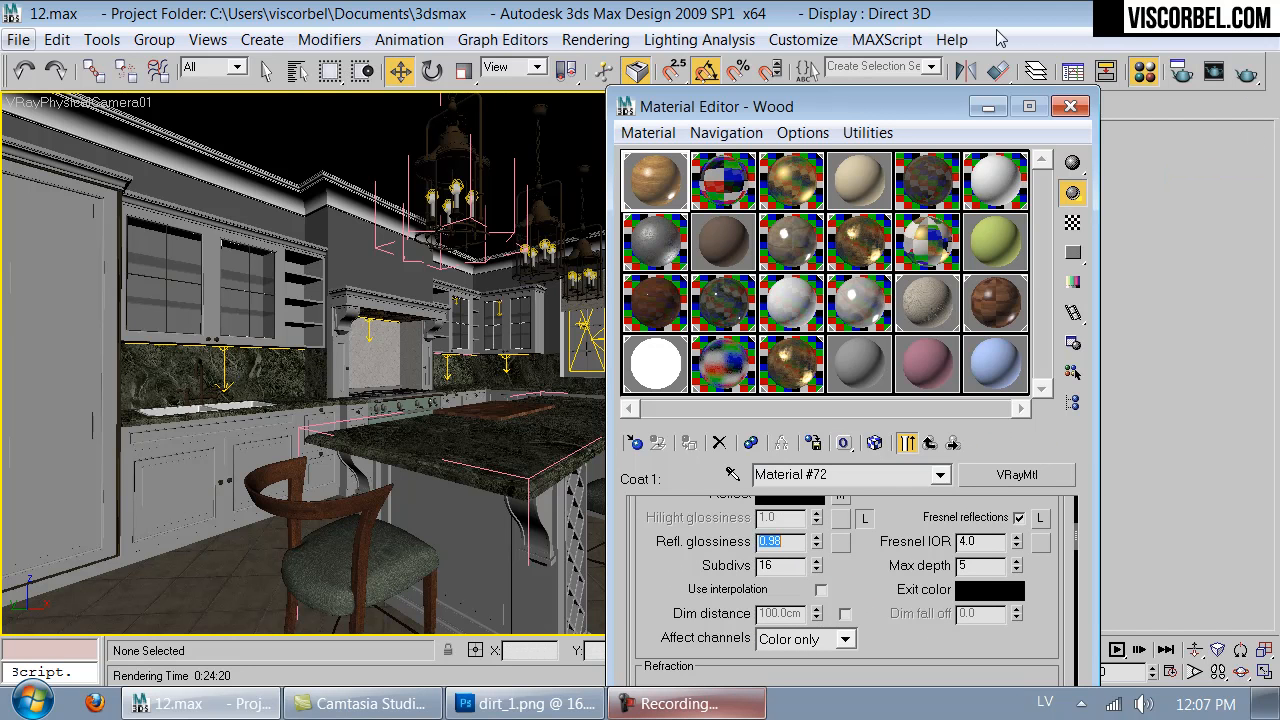
{"action": "double_click", "coordinate": [634, 200]}
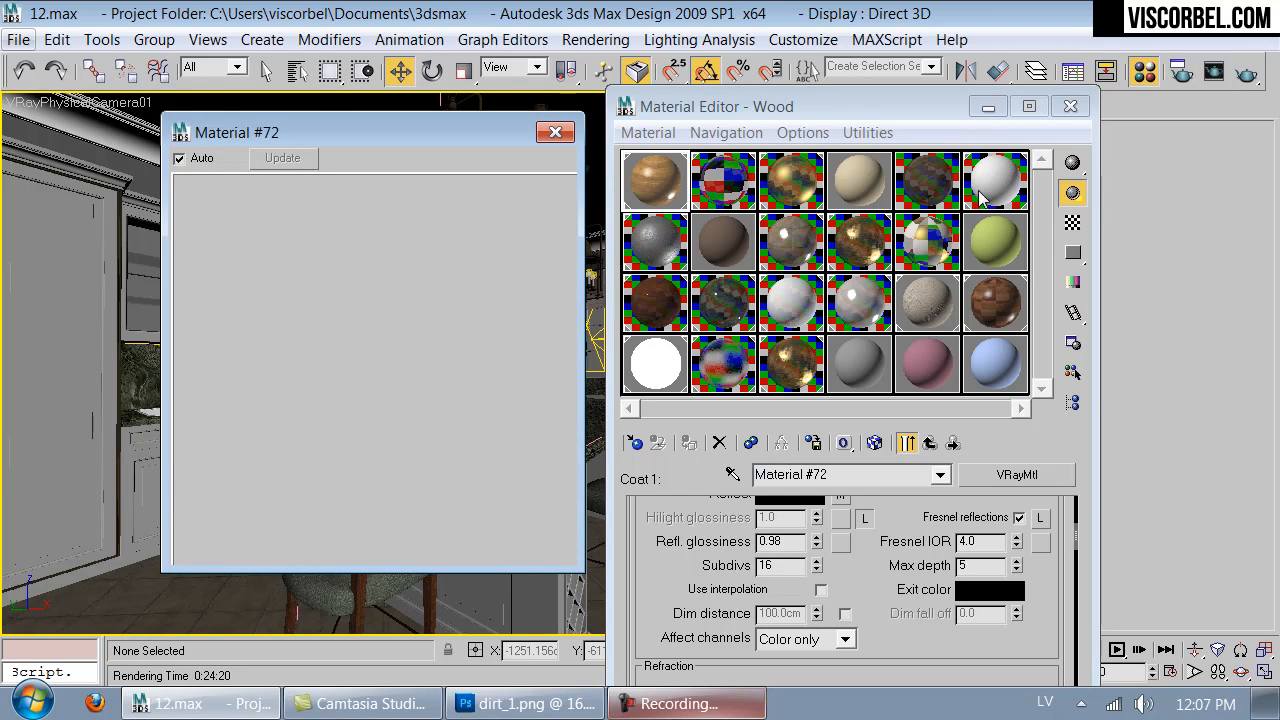
{"action": "left_click", "coordinate": [1073, 222]}
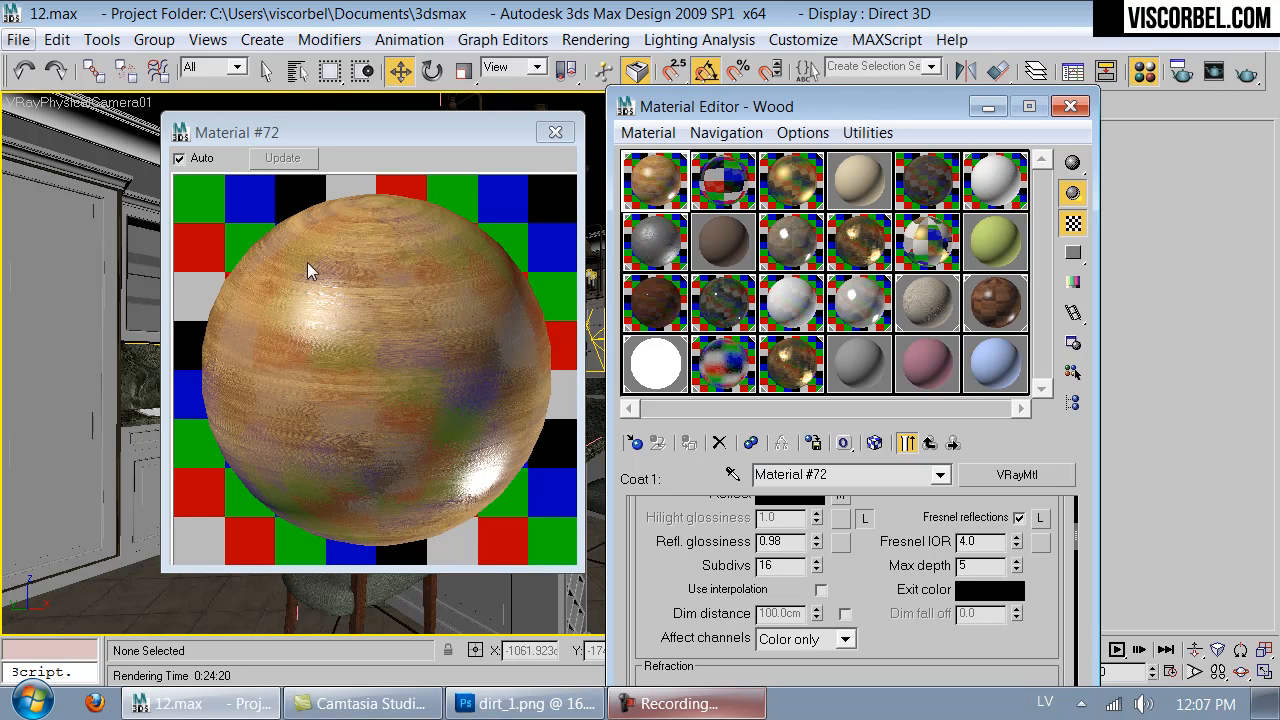
- Set the coat material's bump map amount to 0.5 and inspect its Maple_honey_bump.png bitmap settings
{"action": "scroll", "coordinate": [872, 590], "scroll_direction": "down", "scroll_amount": 10}
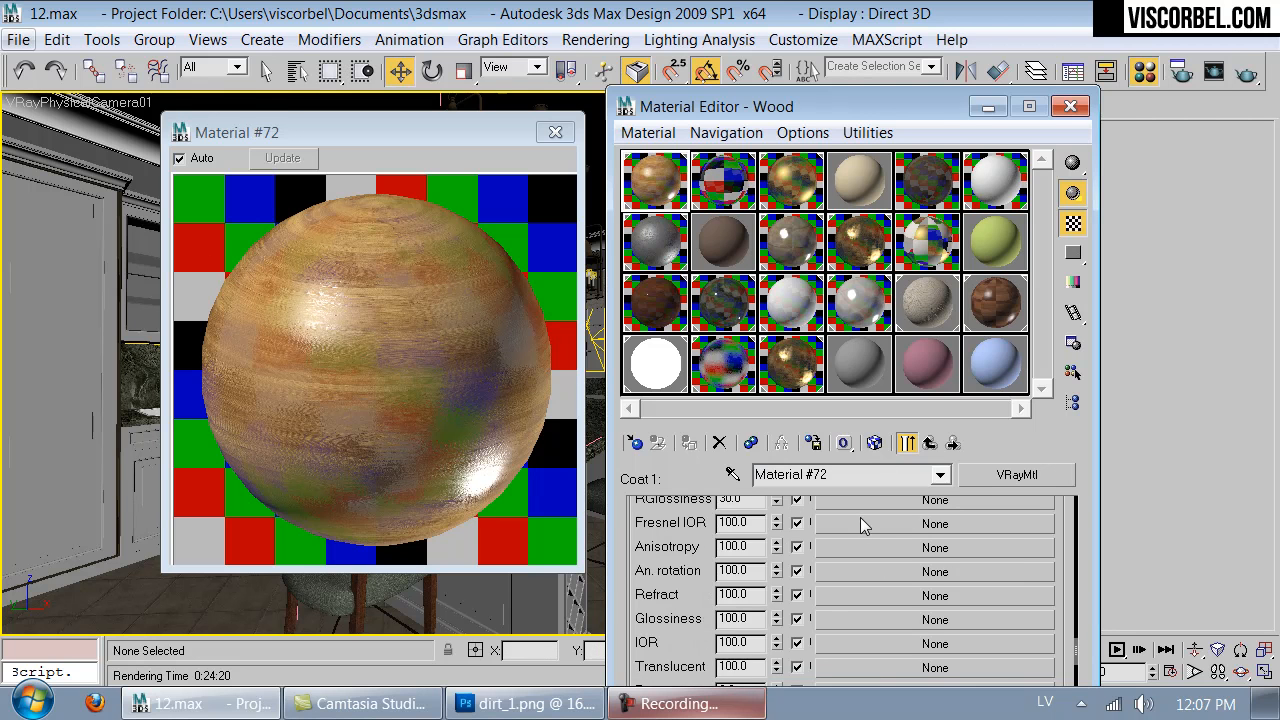
{"action": "double_click", "coordinate": [745, 528]}
{"action": "type", "text": "1"}
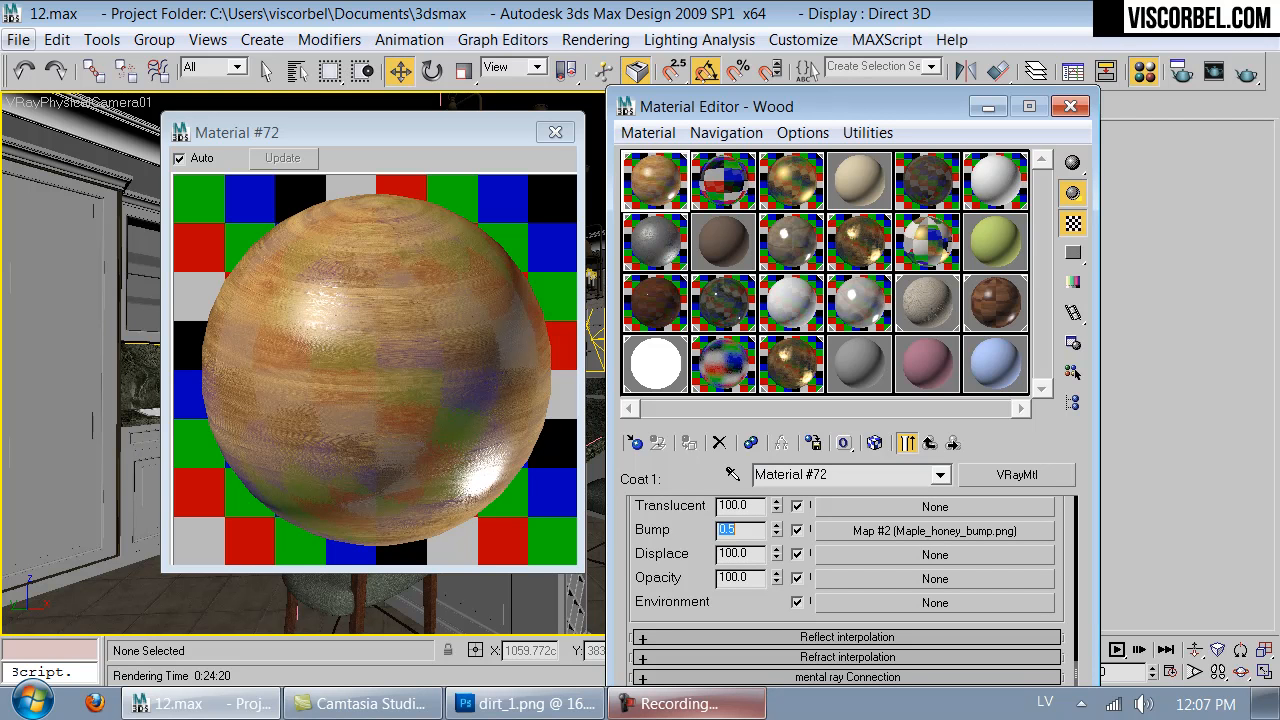
{"action": "left_click", "coordinate": [940, 531]}
{"action": "scroll", "coordinate": [945, 520], "scroll_direction": "down", "scroll_amount": 5}
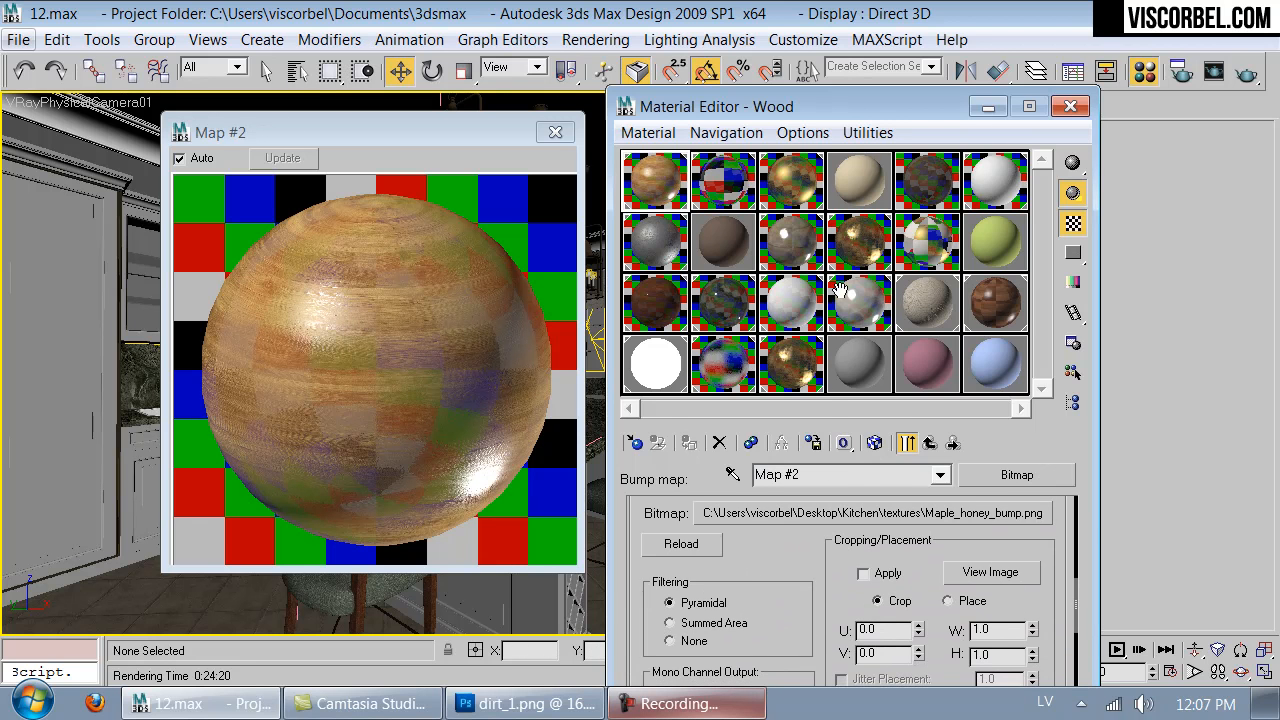
{"action": "left_click", "coordinate": [924, 444]}
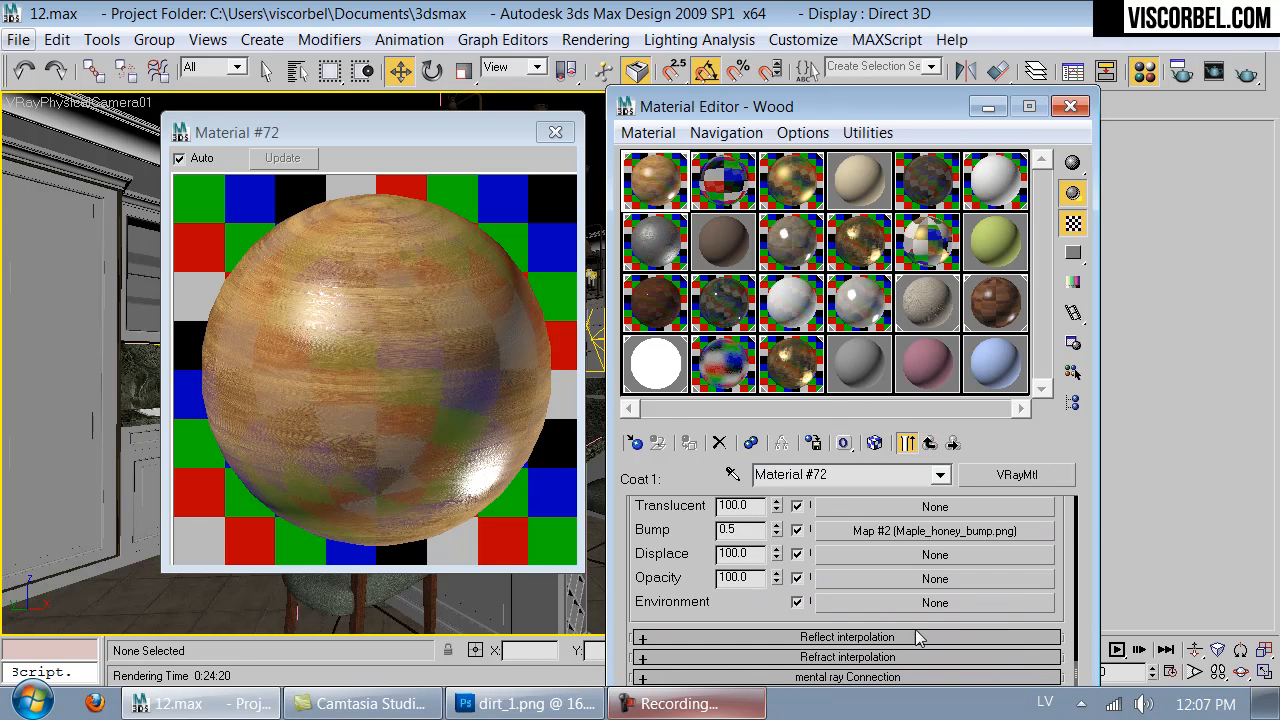
- Clear the coat material's bump bitmap and assign a Noise map in its place
{"action": "right_click", "coordinate": [882, 527]}
{"action": "left_click", "coordinate": [906, 422]}
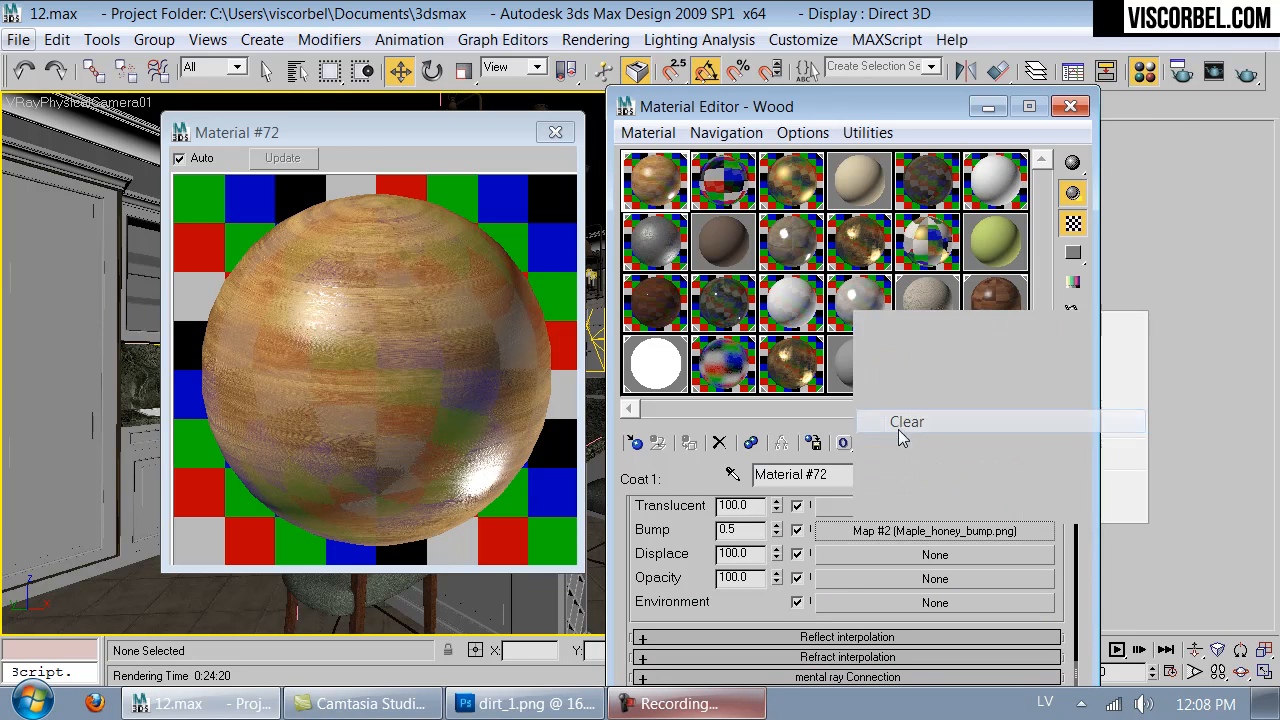
{"action": "left_click", "coordinate": [851, 532]}
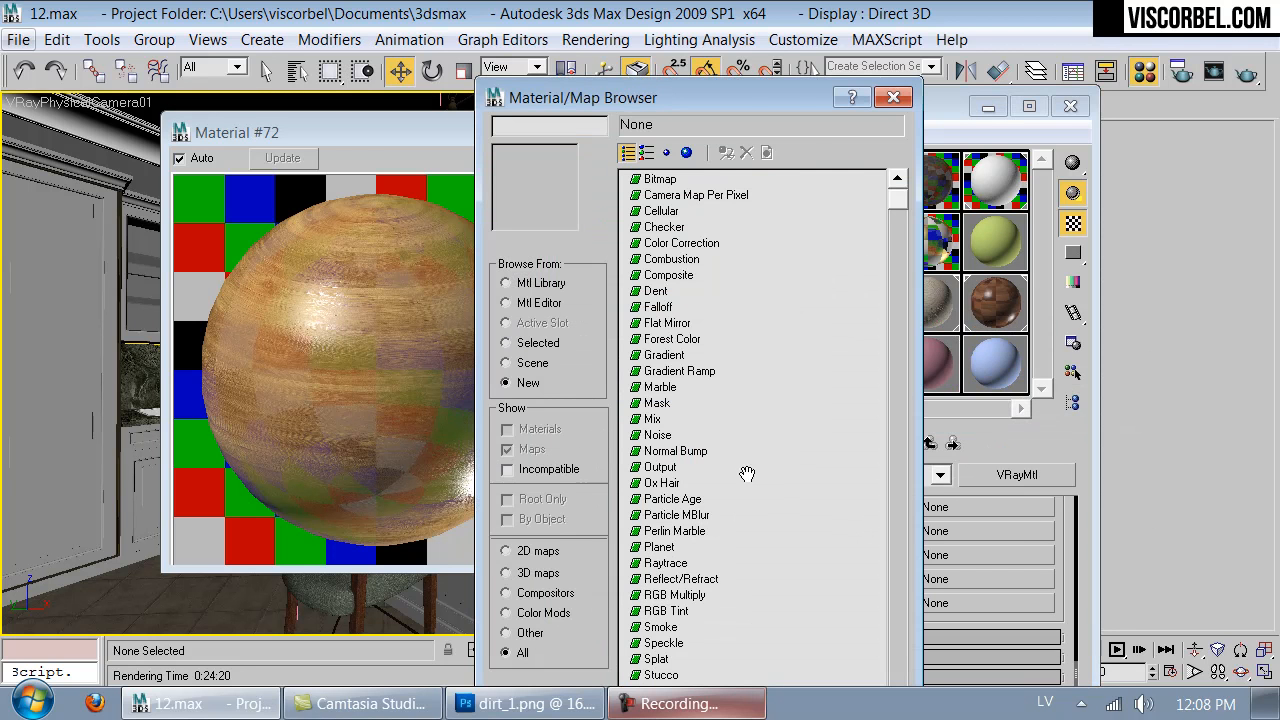
{"action": "double_click", "coordinate": [655, 435]}
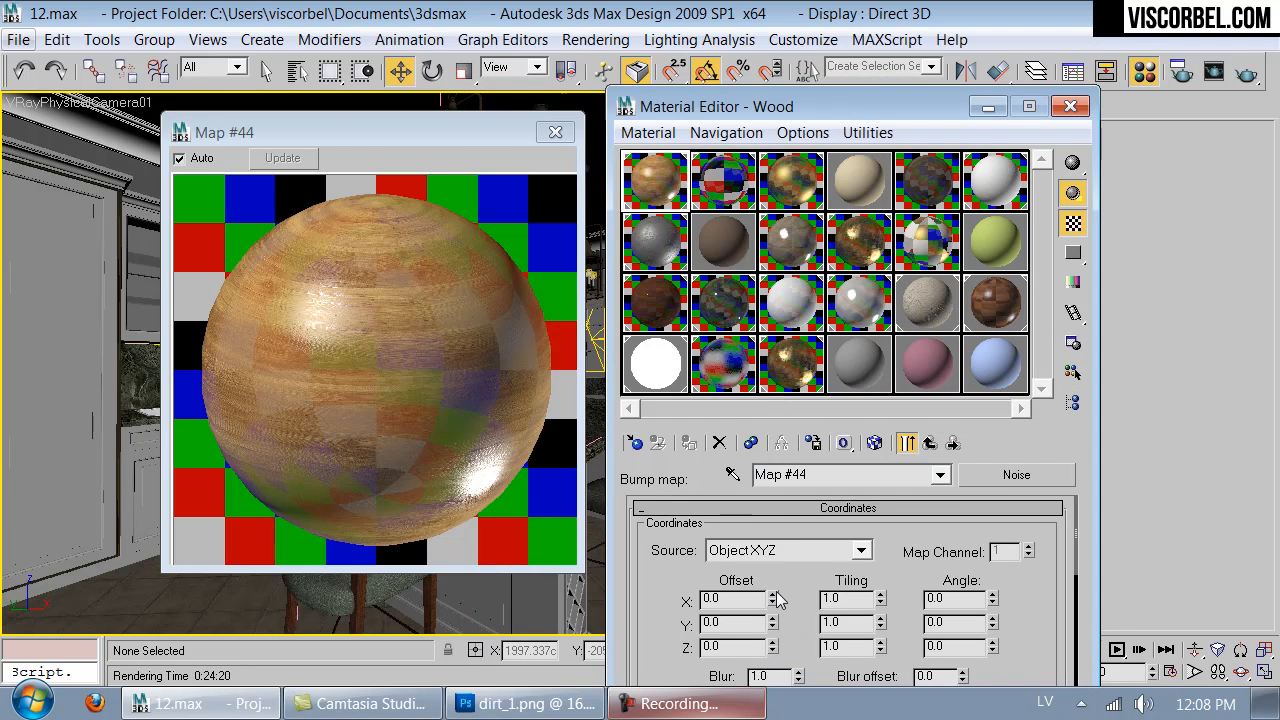
- Set the size of the coat's bump Noise map to 100
{"action": "scroll", "coordinate": [673, 655], "scroll_direction": "down", "scroll_amount": 3}
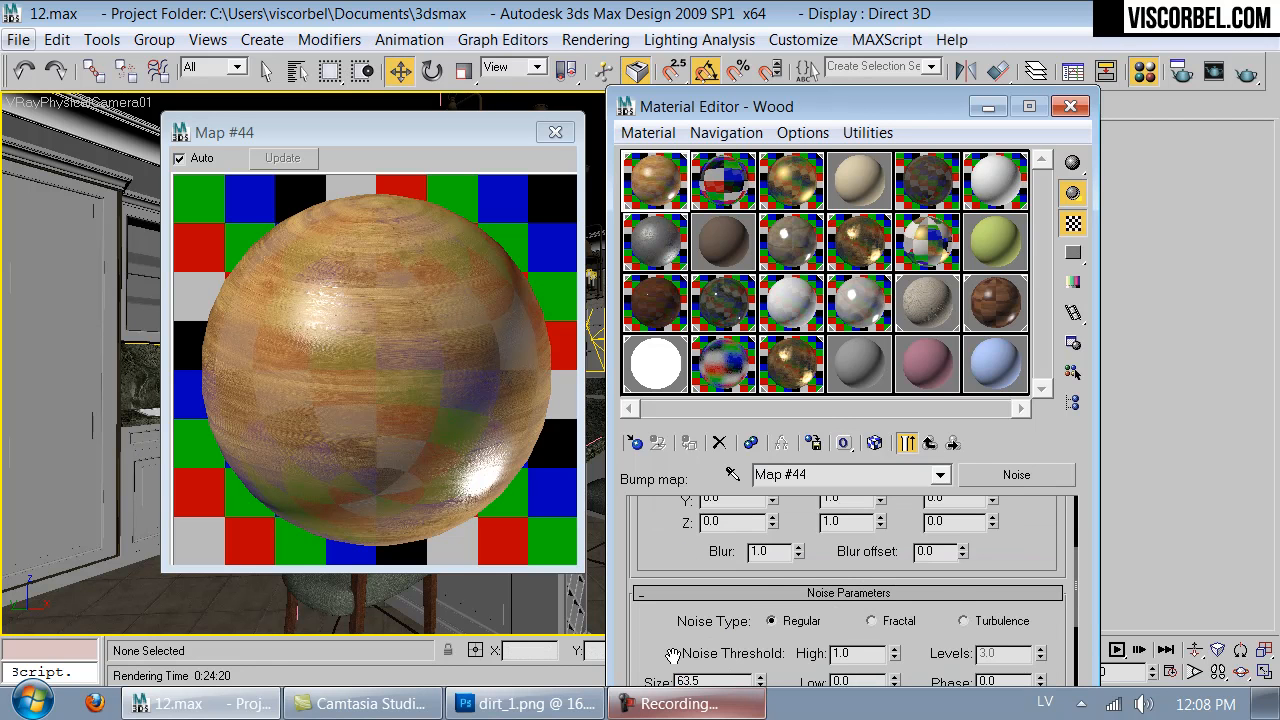
{"action": "scroll", "coordinate": [673, 655], "scroll_direction": "down", "scroll_amount": 3}
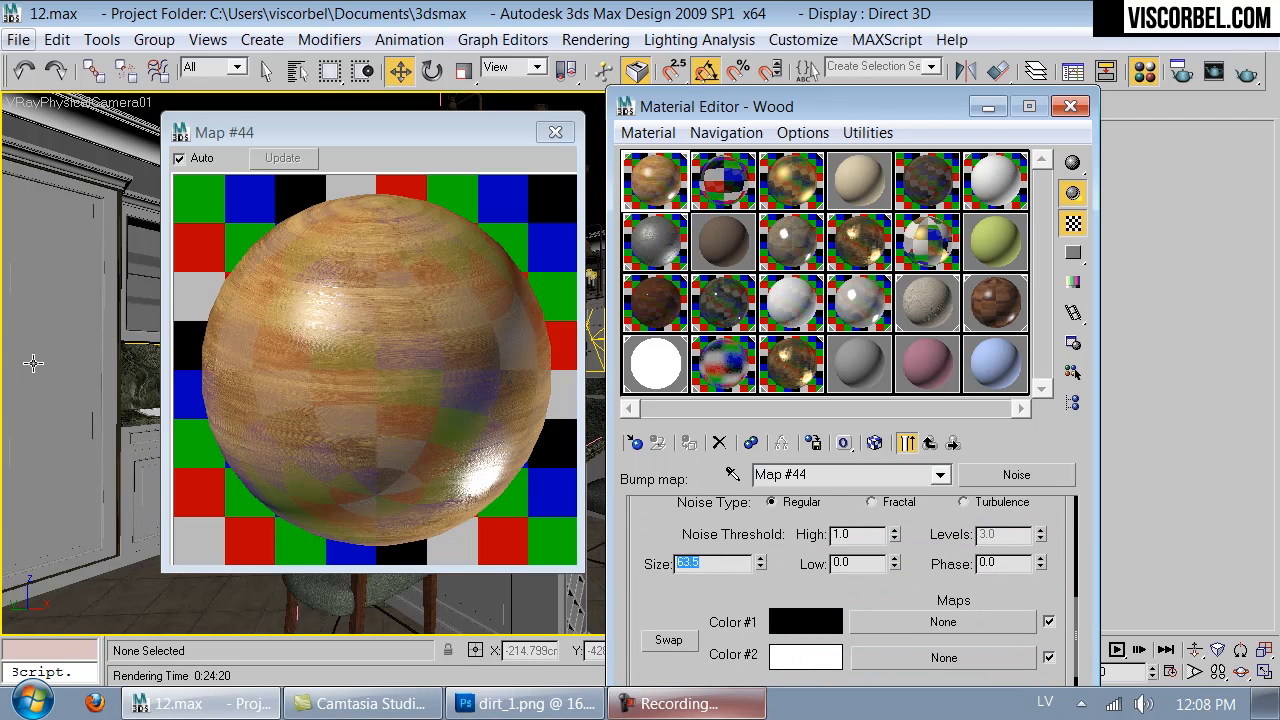
{"action": "type", "text": "100"}
{"action": "key", "text": "Return"}
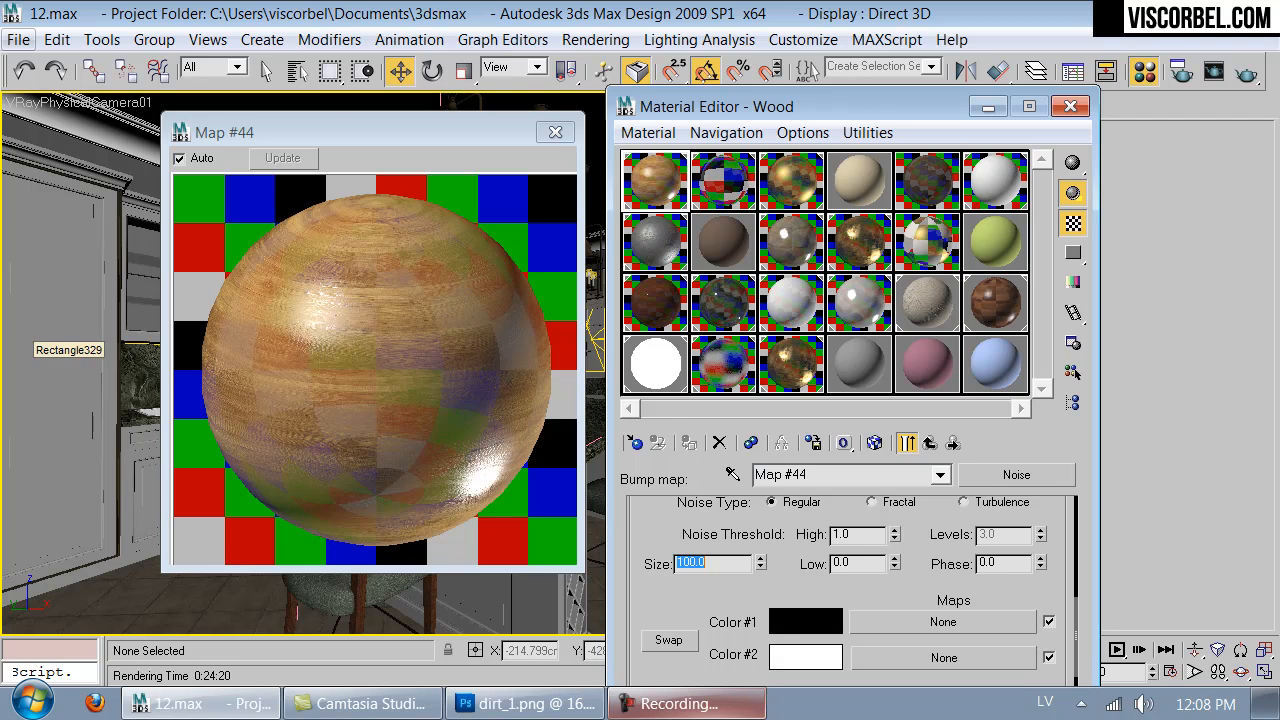
- Return to the first coat material and set its bump map amount to 5
{"action": "left_click", "coordinate": [929, 443]}
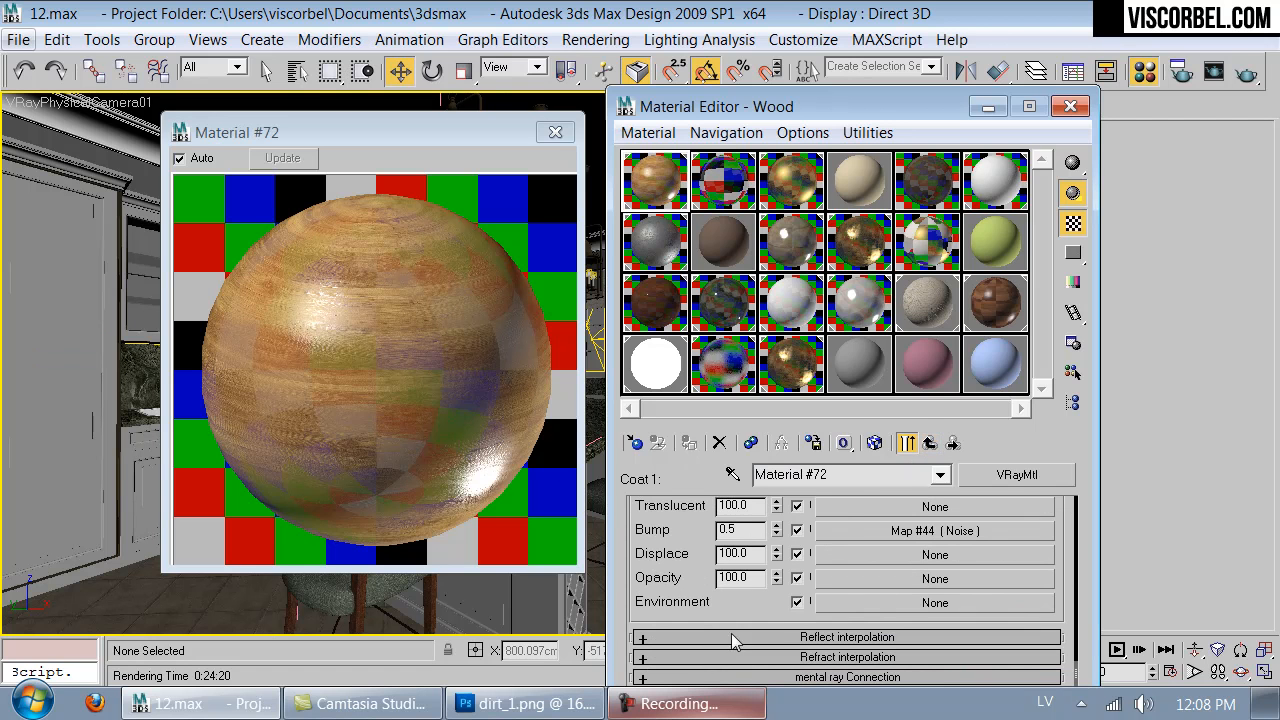
{"action": "double_click", "coordinate": [740, 529]}
{"action": "type", "text": "3"}
{"action": "key", "text": "Return"}
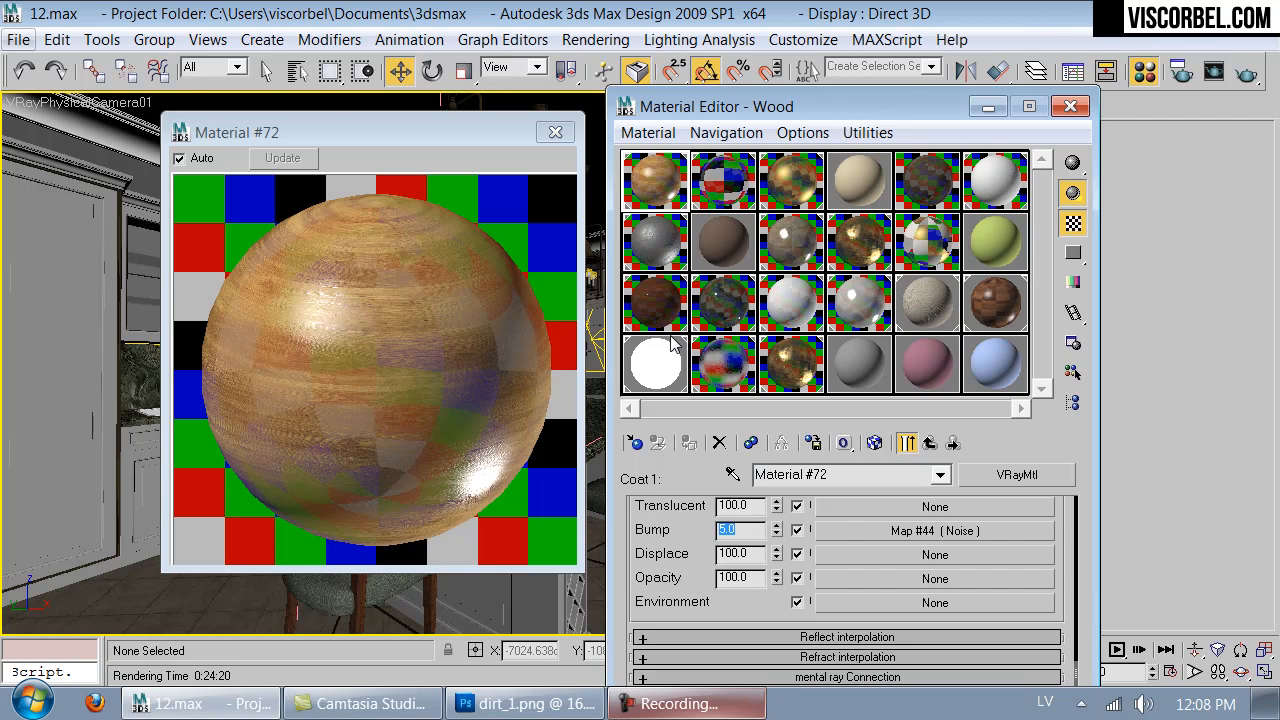
{"action": "left_click", "coordinate": [488, 296]}
- Open the blend's base wood material and set its RGlossiness bitmap's blur to 0.6
{"action": "left_click", "coordinate": [929, 443]}
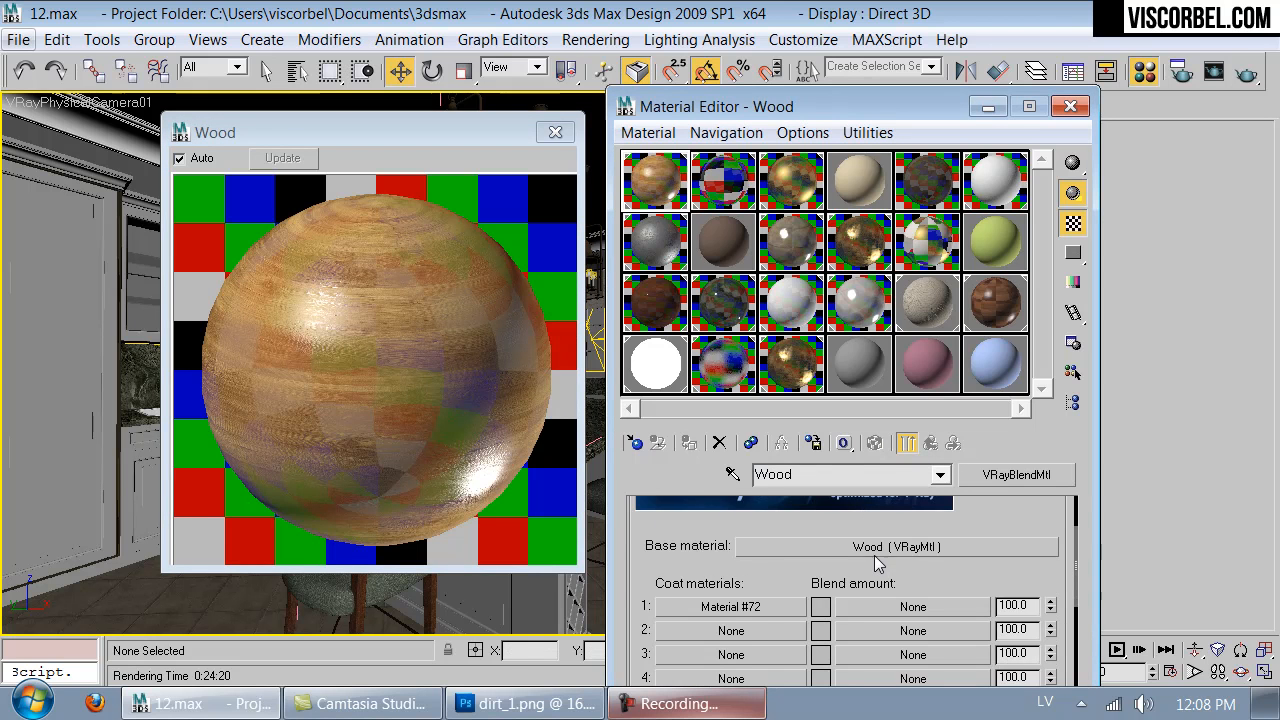
{"action": "left_click", "coordinate": [874, 552]}
{"action": "left_click_drag", "start_coordinate": [672, 610], "coordinate": [674, 484]}
{"action": "left_click", "coordinate": [846, 572]}
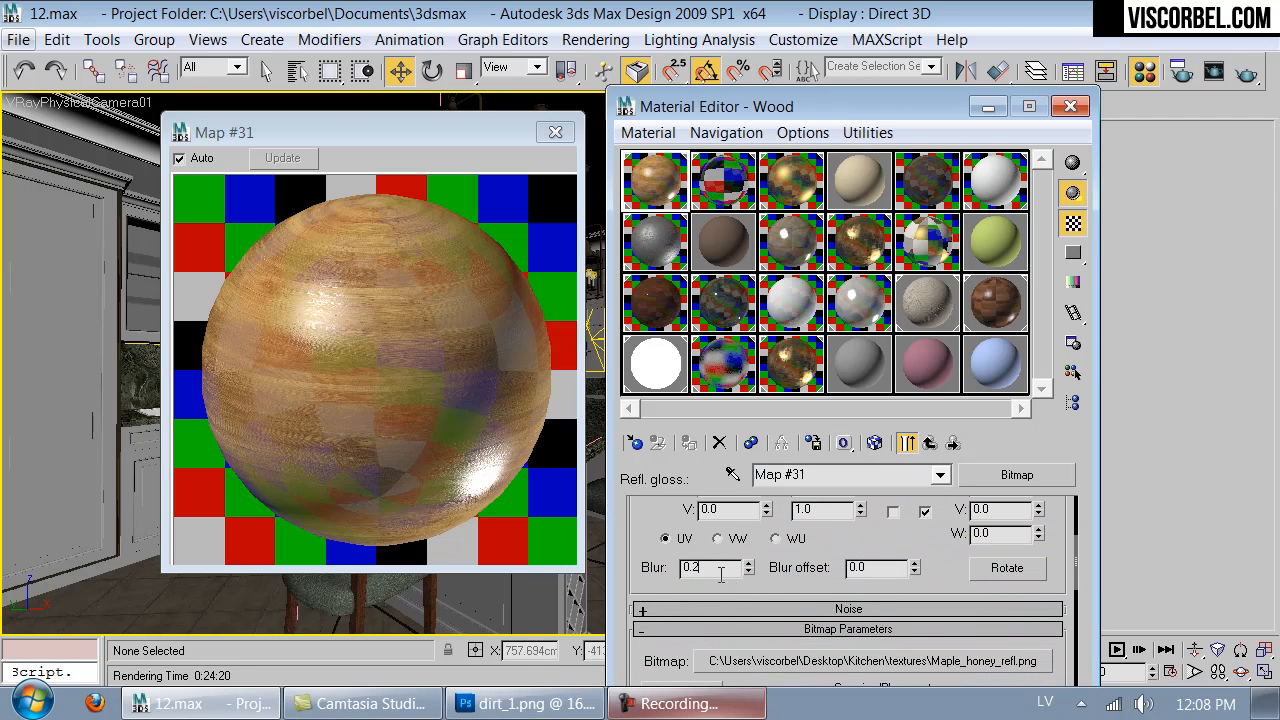
{"action": "left_click_drag", "start_coordinate": [700, 570], "coordinate": [691, 569]}
{"action": "type", "text": "6"}
- Set the base wood material's RGlossiness map amount to 20
{"action": "left_click", "coordinate": [929, 442]}
{"action": "type", "text": "20"}
{"action": "key", "text": "Return"}
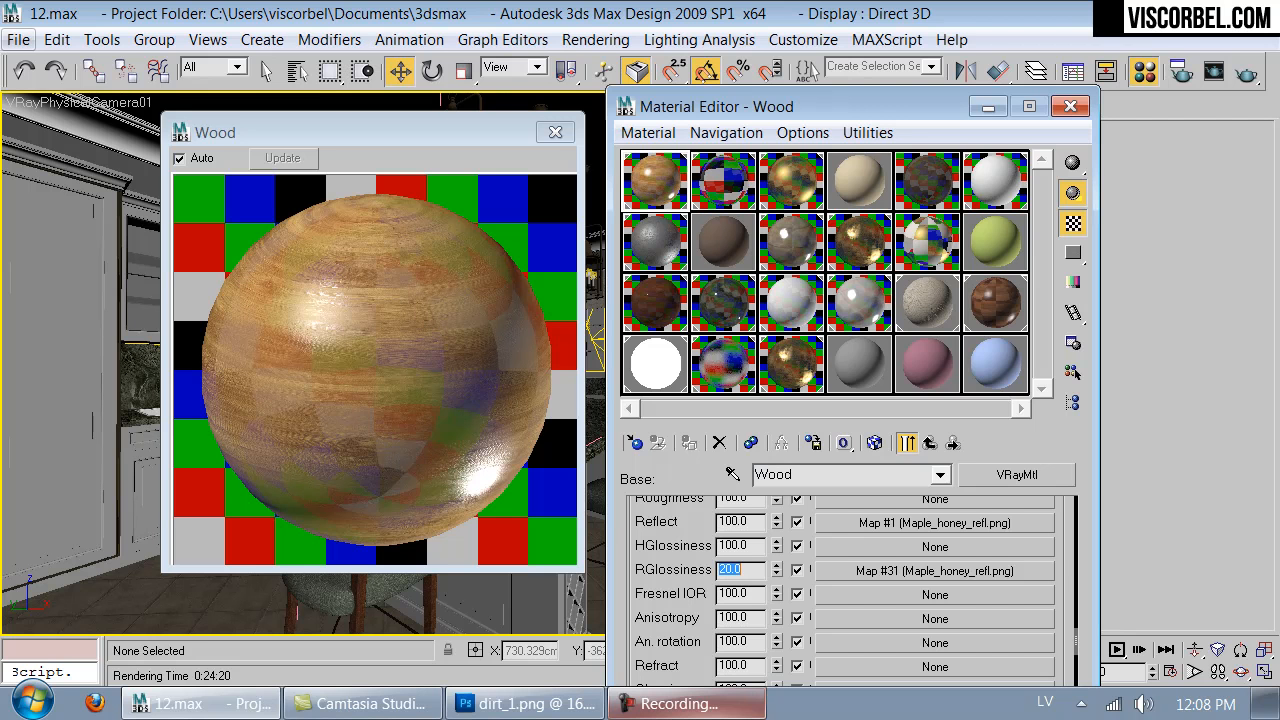
- Try reflection glossiness values of 0.7 and 0.75 on the base wood material
{"action": "scroll", "coordinate": [709, 537], "scroll_direction": "up", "scroll_amount": 1}
{"action": "scroll", "coordinate": [803, 557], "scroll_direction": "down", "scroll_amount": 5}
{"action": "scroll", "coordinate": [803, 557], "scroll_direction": "up", "scroll_amount": 5}
{"action": "scroll", "coordinate": [700, 540], "scroll_direction": "down", "scroll_amount": 1}
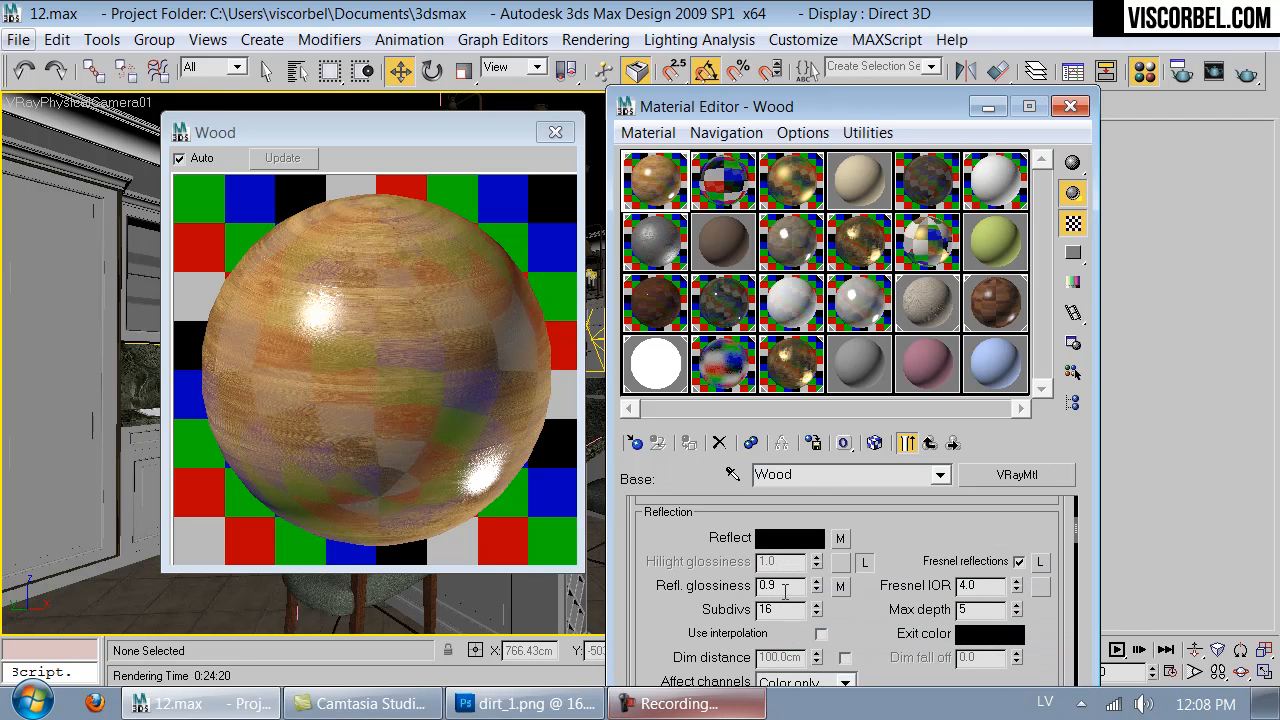
{"action": "type", "text": ".7"}
{"action": "key", "text": "Return"}
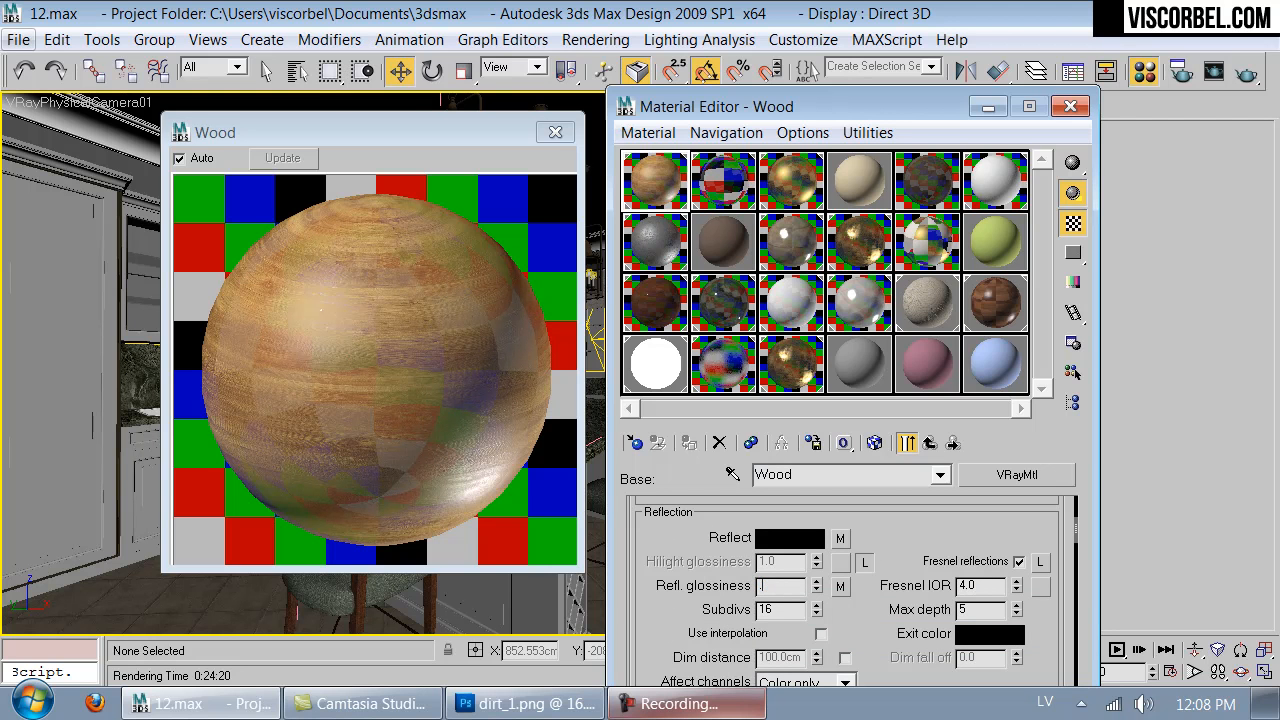
{"action": "type", "text": ".75"}
{"action": "key", "text": "Return"}
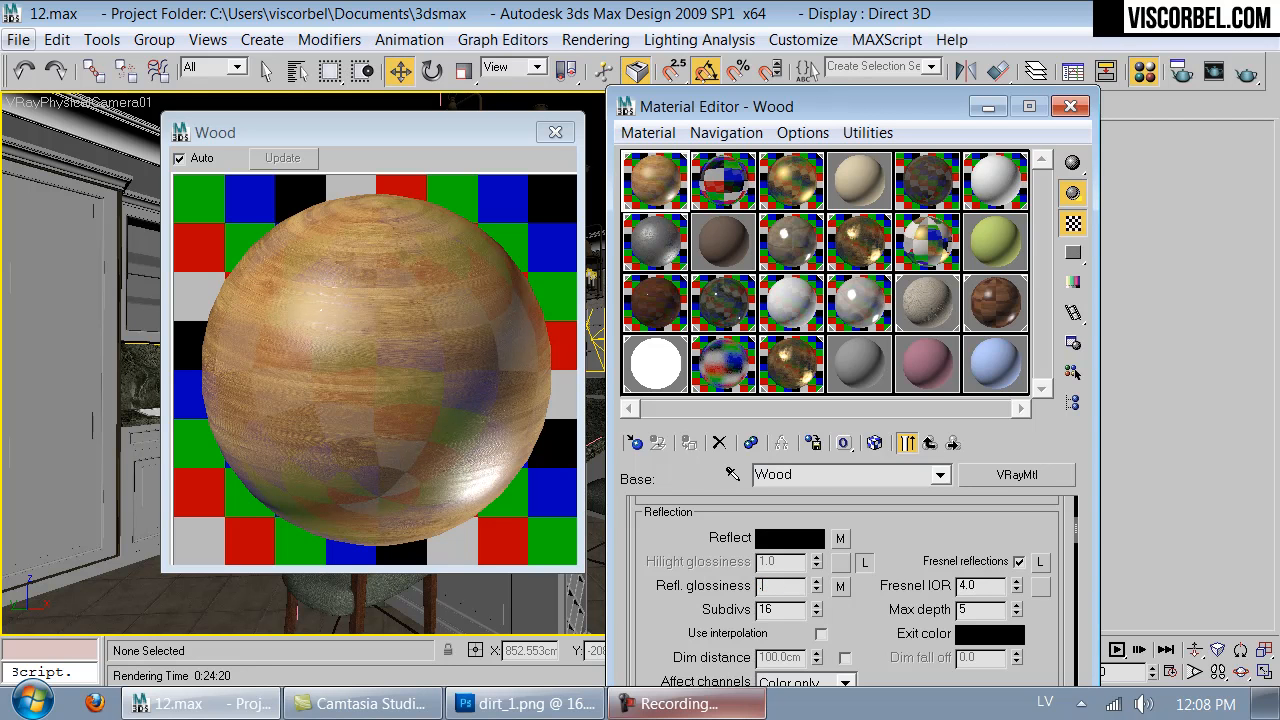
- Set the base wood material's reflection glossiness to 0.82 and close the enlarged preview
{"action": "key", "text": "Return"}
{"action": "type", "text": ".82"}
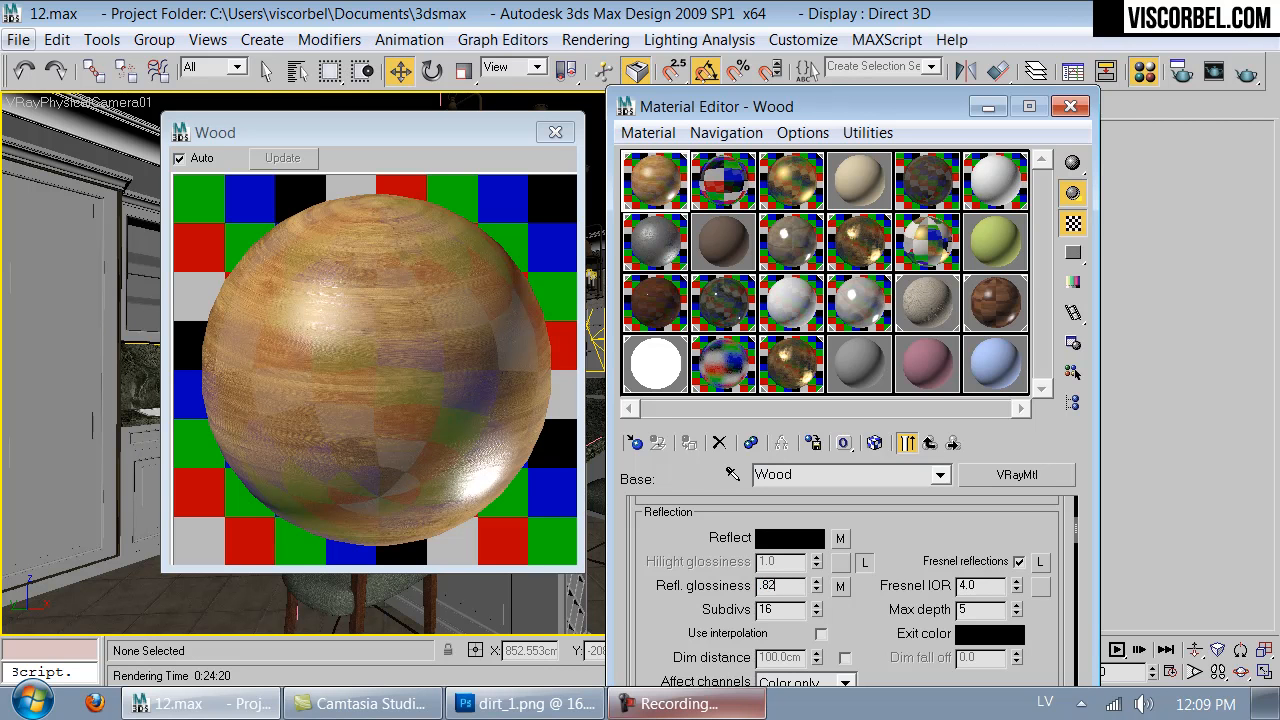
{"action": "key", "text": "Return"}
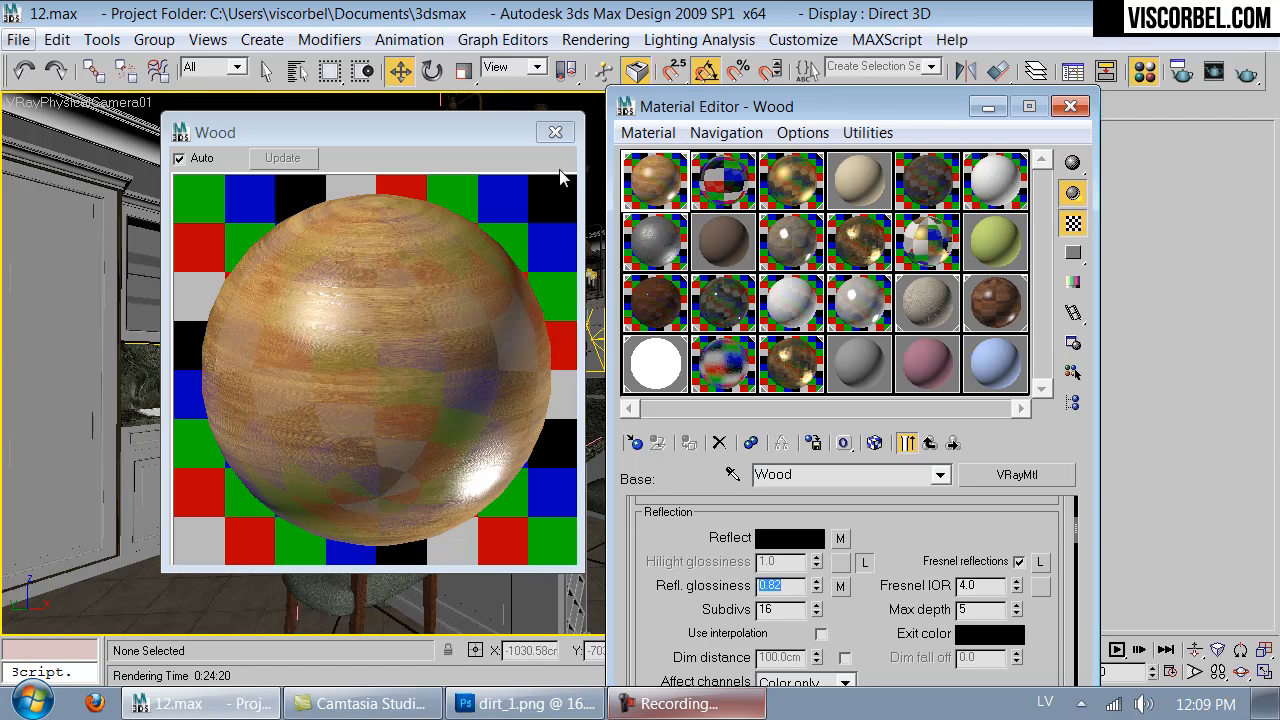
{"action": "left_click", "coordinate": [555, 133]}
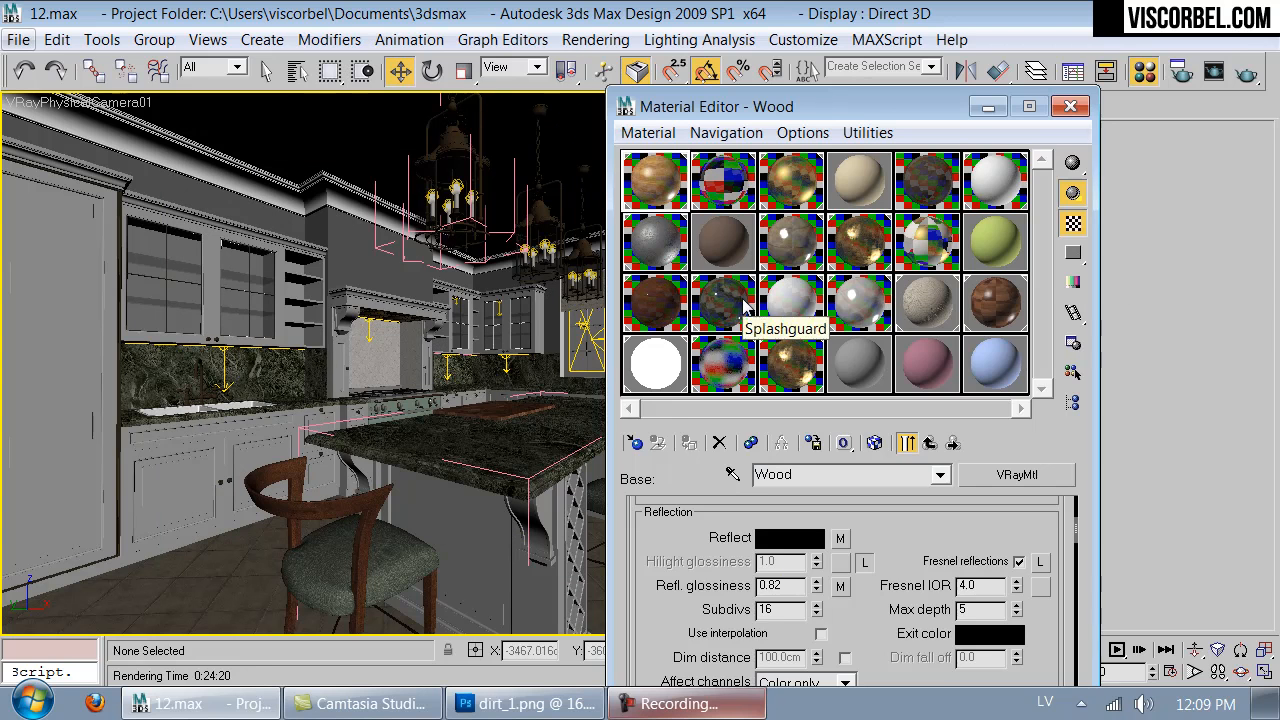
- Select the Floor material and set its Reflect map amount to 80
{"action": "left_click", "coordinate": [785, 258]}
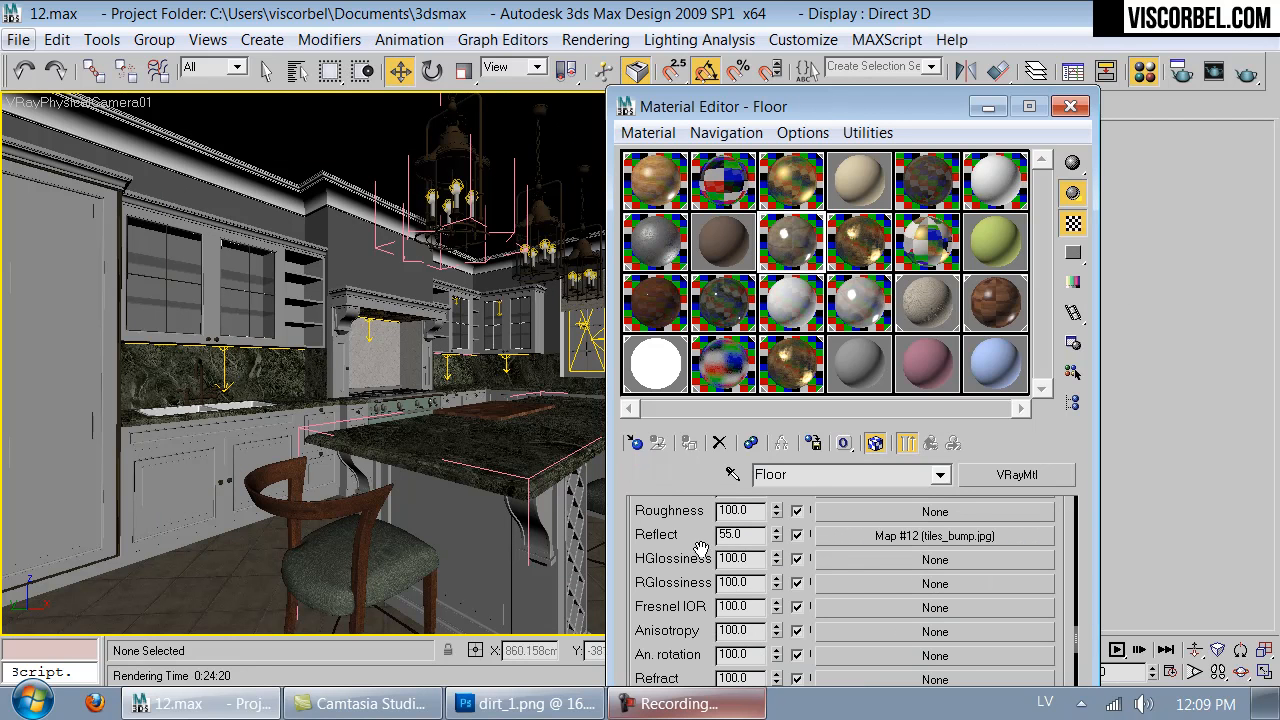
{"action": "left_click_drag", "start_coordinate": [677, 537], "coordinate": [672, 612]}
{"action": "double_click", "coordinate": [757, 609]}
{"action": "type", "text": "80"}
{"action": "key", "text": "Return"}
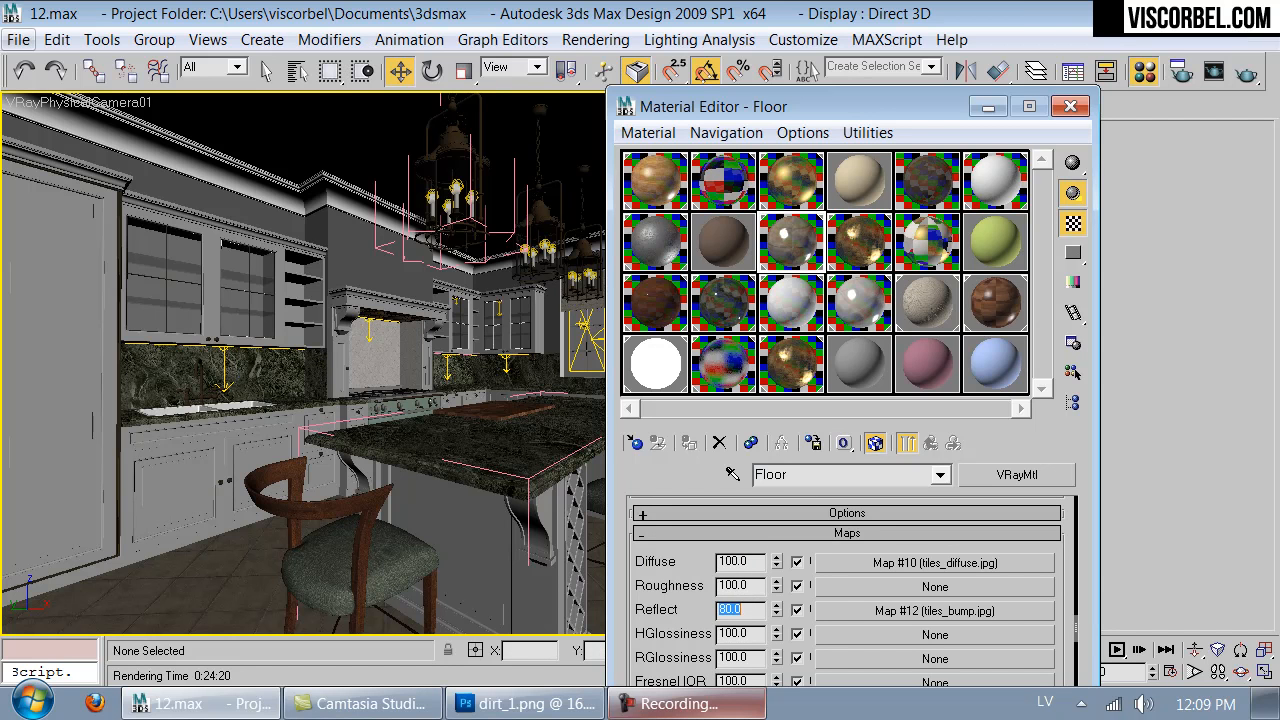
- Set the Floor material's reflection glossiness to 0.88 and check it in an enlarged preview
{"action": "scroll", "coordinate": [770, 530], "scroll_direction": "up", "scroll_amount": 6}
{"action": "scroll", "coordinate": [768, 513], "scroll_direction": "up", "scroll_amount": 2}
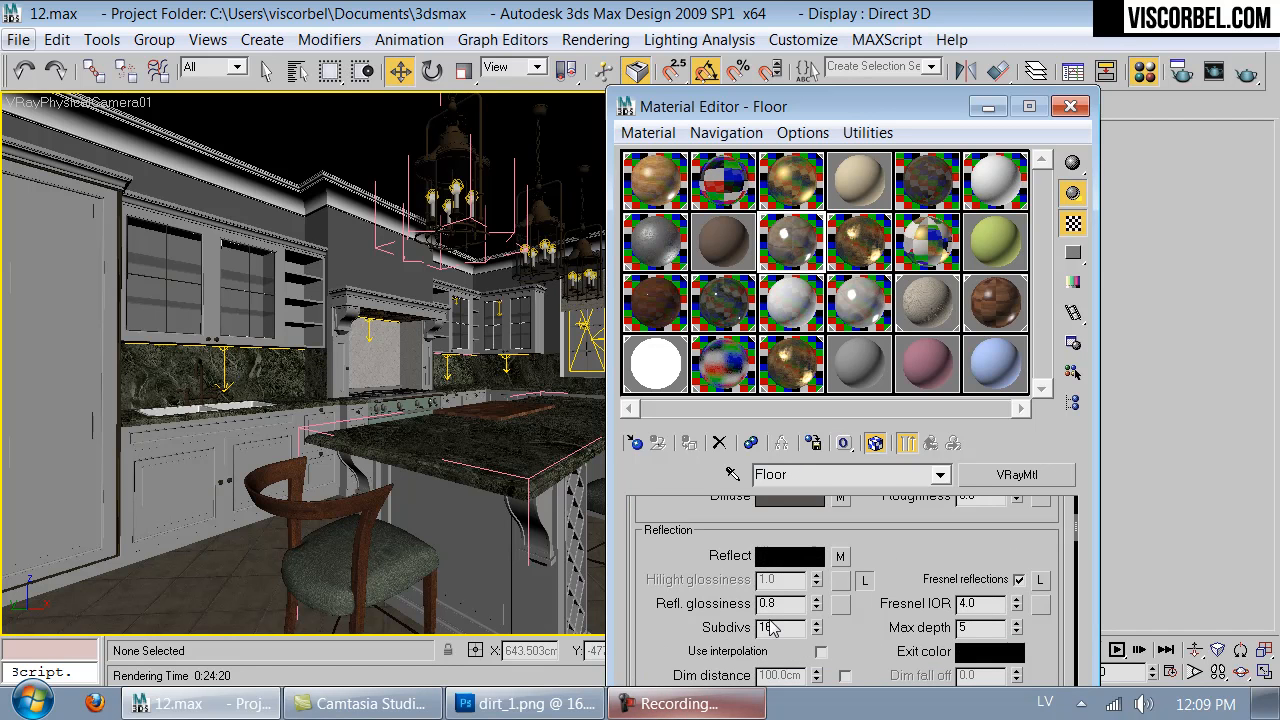
{"action": "type", "text": "8"}
{"action": "key", "text": "Return"}
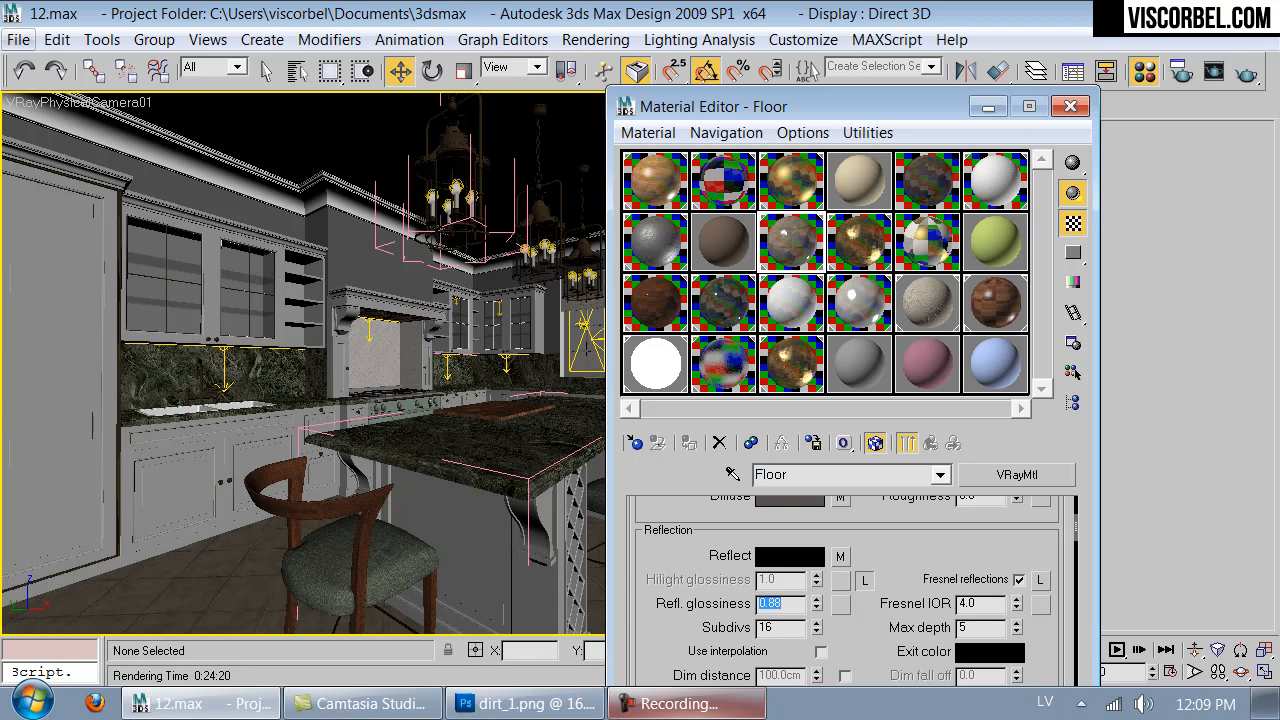
{"action": "double_click", "coordinate": [786, 230]}
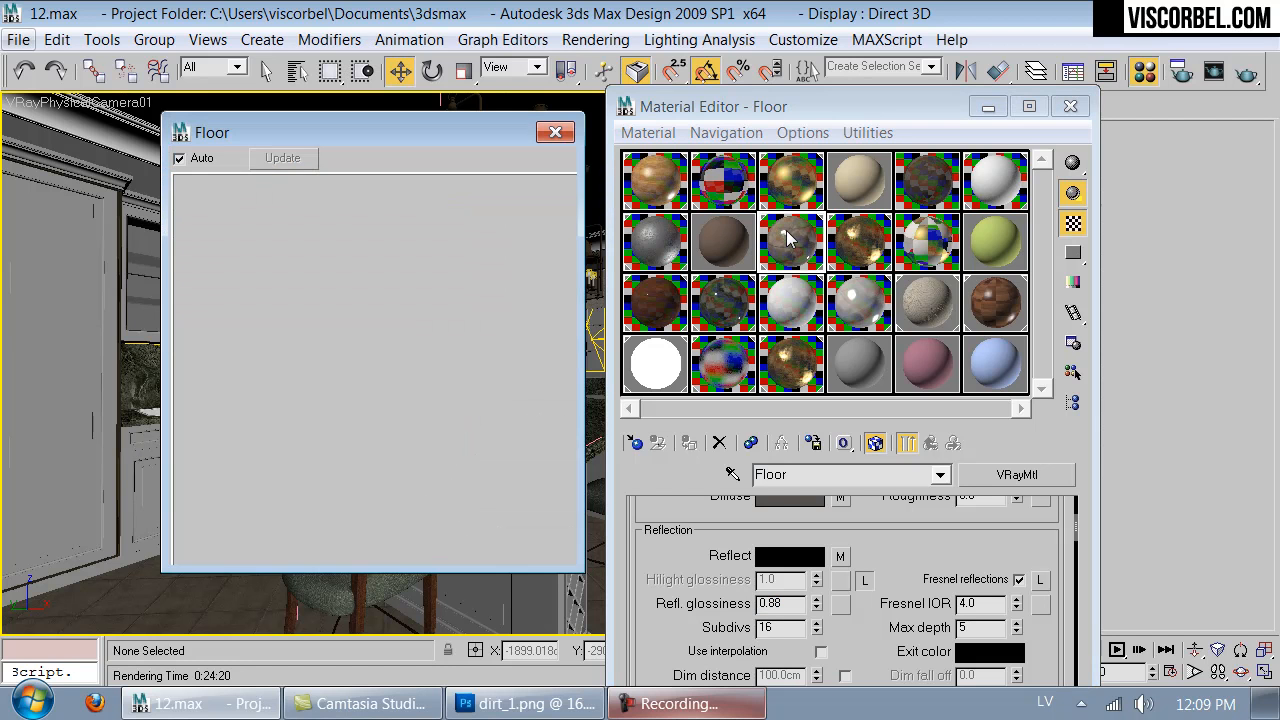
{"action": "left_click", "coordinate": [556, 133]}
- Set the blur of the tiles_bump.jpg bitmap in Color #2 of the Floor's bump Mix map to 1.0 and check the enlarged preview
{"action": "scroll", "coordinate": [689, 599], "scroll_direction": "down", "scroll_amount": 10}
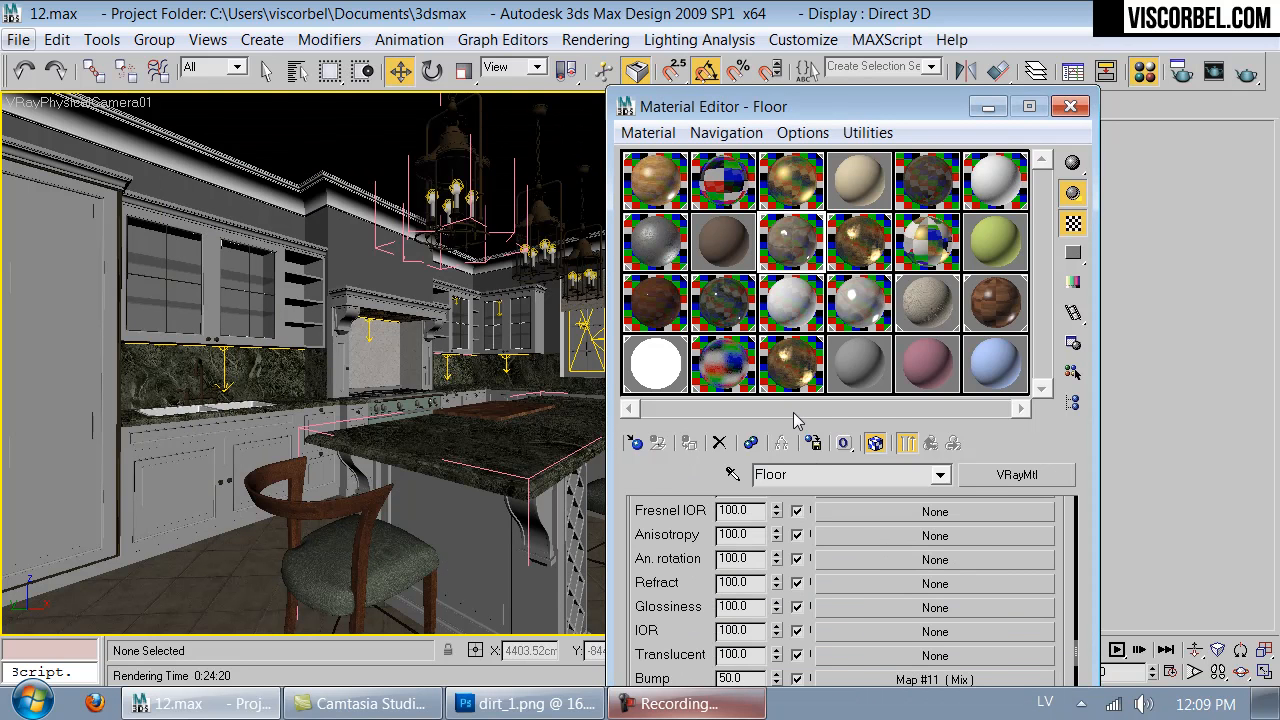
{"action": "left_click", "coordinate": [869, 679]}
{"action": "left_click_drag", "start_coordinate": [718, 626], "coordinate": [718, 523]}
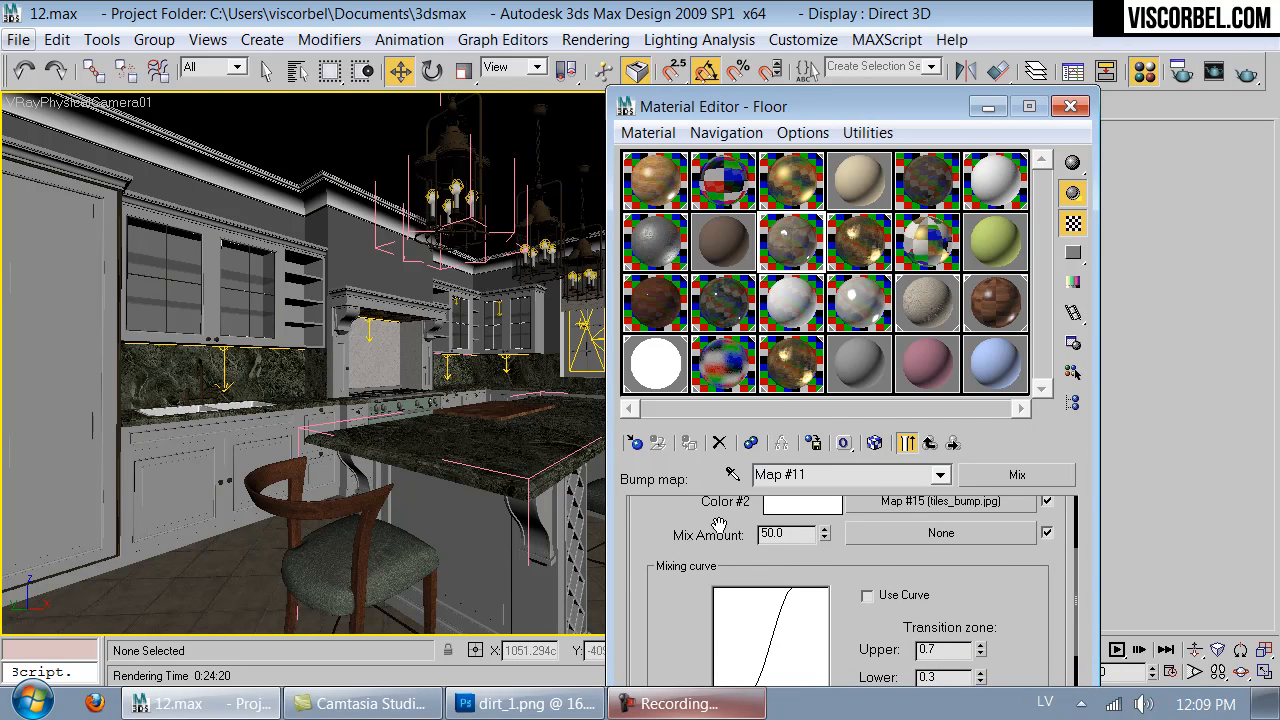
{"action": "scroll", "coordinate": [886, 541], "scroll_direction": "up", "scroll_amount": 2}
{"action": "left_click", "coordinate": [908, 565]}
{"action": "scroll", "coordinate": [745, 572], "scroll_direction": "down", "scroll_amount": 1}
{"action": "scroll", "coordinate": [745, 572], "scroll_direction": "down", "scroll_amount": 2}
{"action": "left_click_drag", "start_coordinate": [705, 608], "coordinate": [536, 585]}
{"action": "type", "text": "1"}
{"action": "key", "text": "Return"}
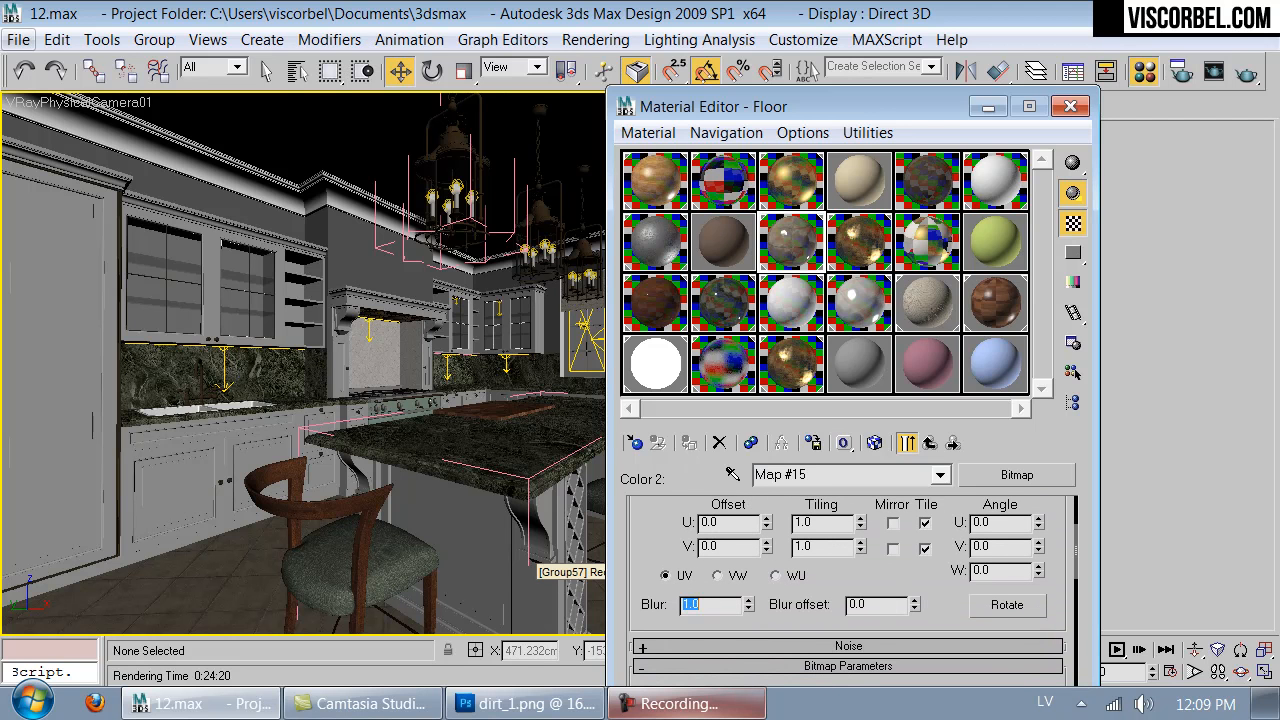
{"action": "double_click", "coordinate": [733, 352]}
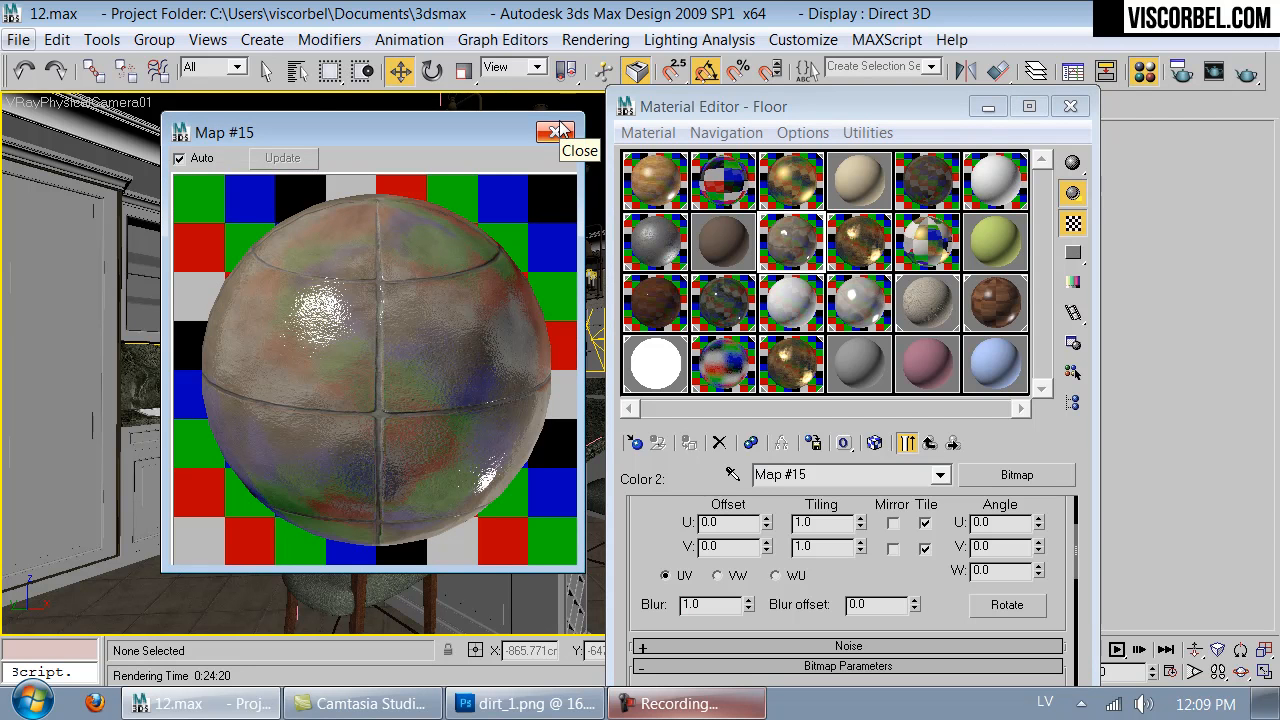
{"action": "left_click", "coordinate": [557, 131]}
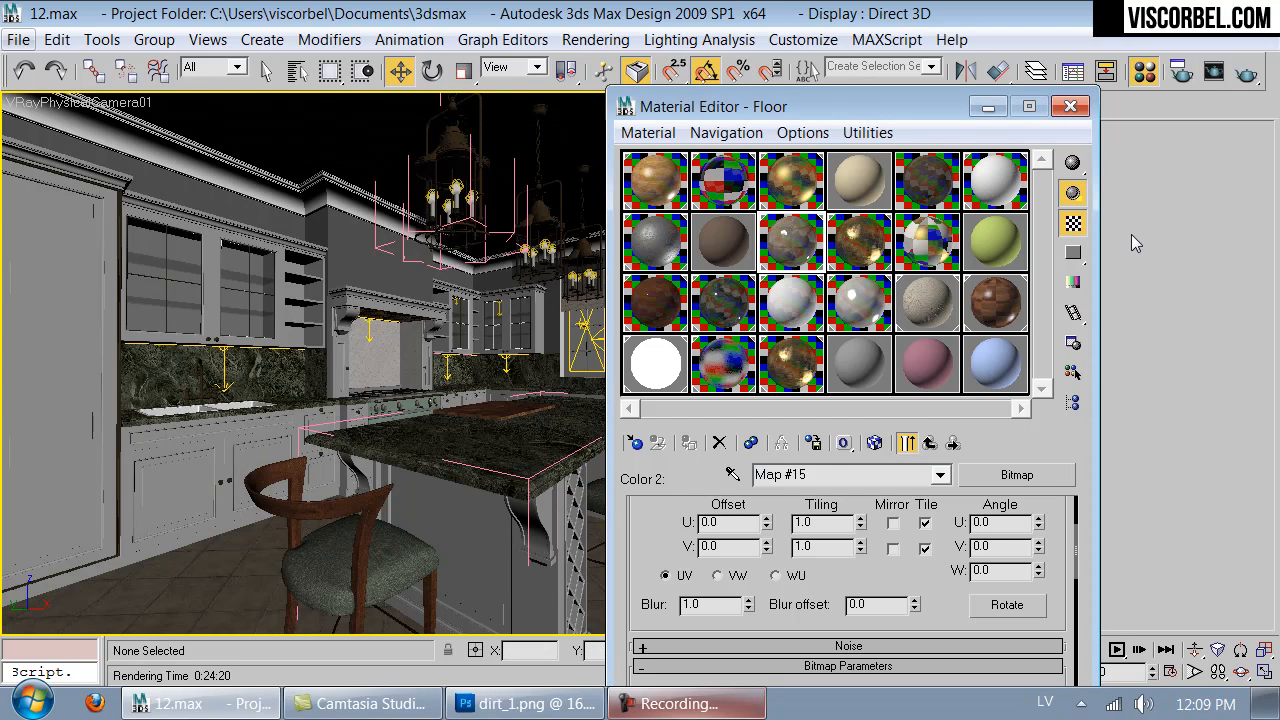
- Set the Splashguard material's reflection glossiness to 0.95 and its reflection subdivisions to 16
{"action": "left_click", "coordinate": [721, 303]}
{"action": "scroll", "coordinate": [745, 570], "scroll_direction": "up", "scroll_amount": 15}
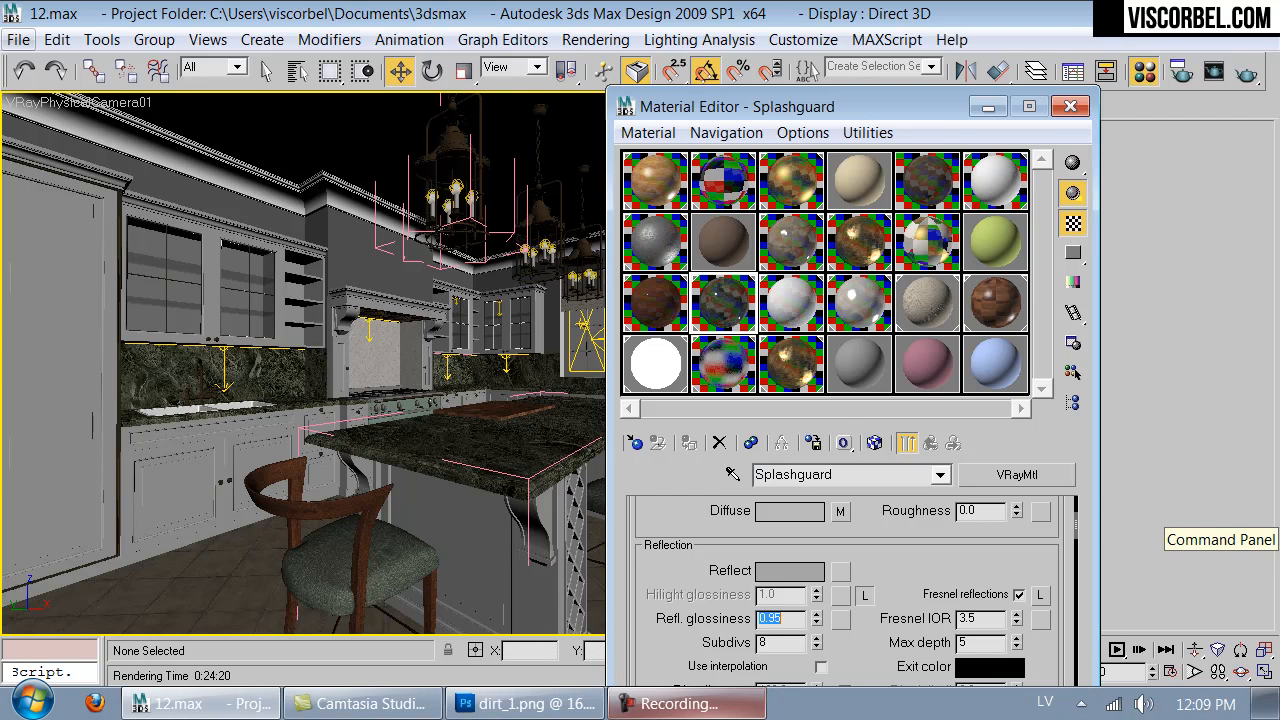
{"action": "double_click", "coordinate": [713, 320]}
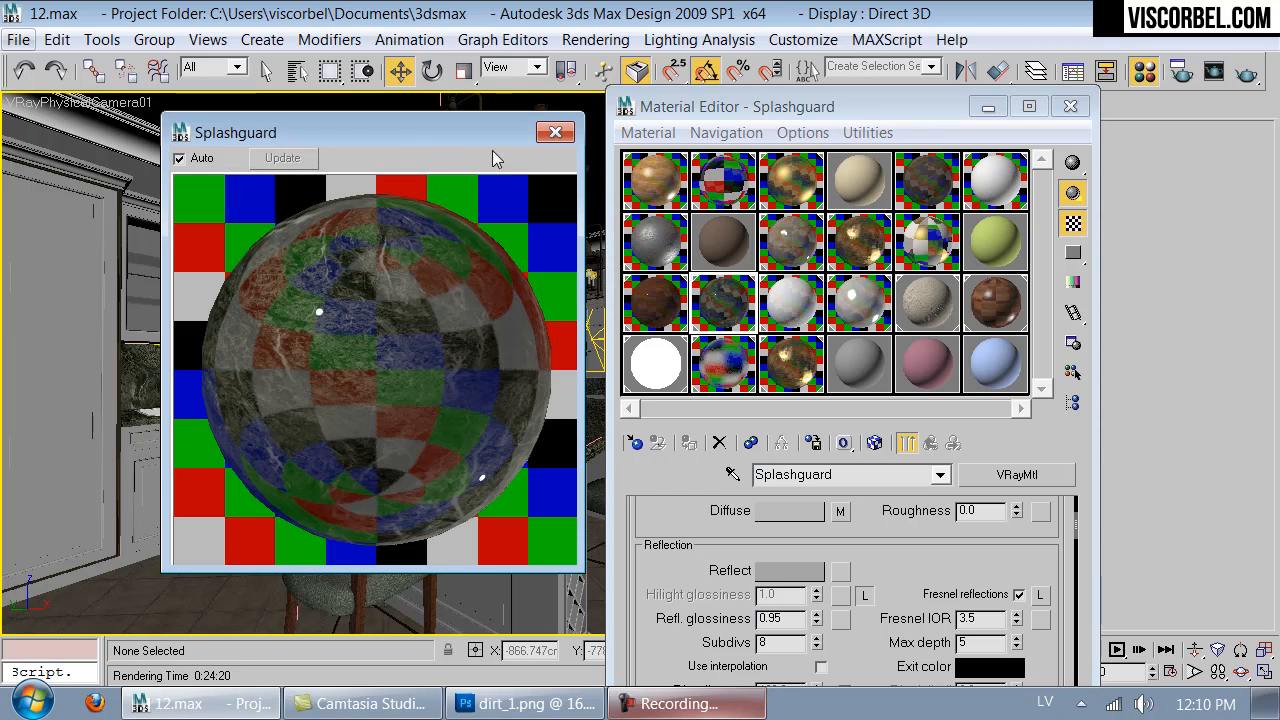
{"action": "left_click", "coordinate": [553, 133]}
{"action": "double_click", "coordinate": [785, 643]}
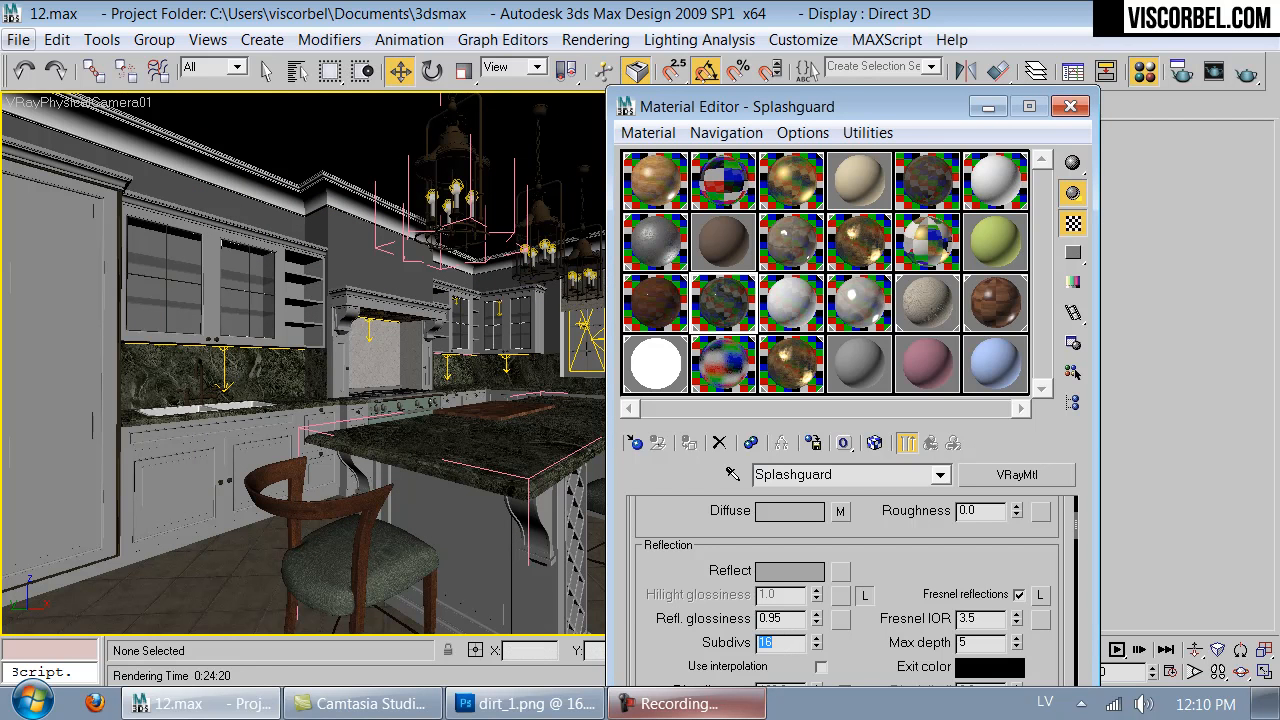
- Inspect the Splashguard's bump Noise map, then set its bump amount to 4 and check the enlarged preview
{"action": "scroll", "coordinate": [866, 647], "scroll_direction": "down", "scroll_amount": 10}
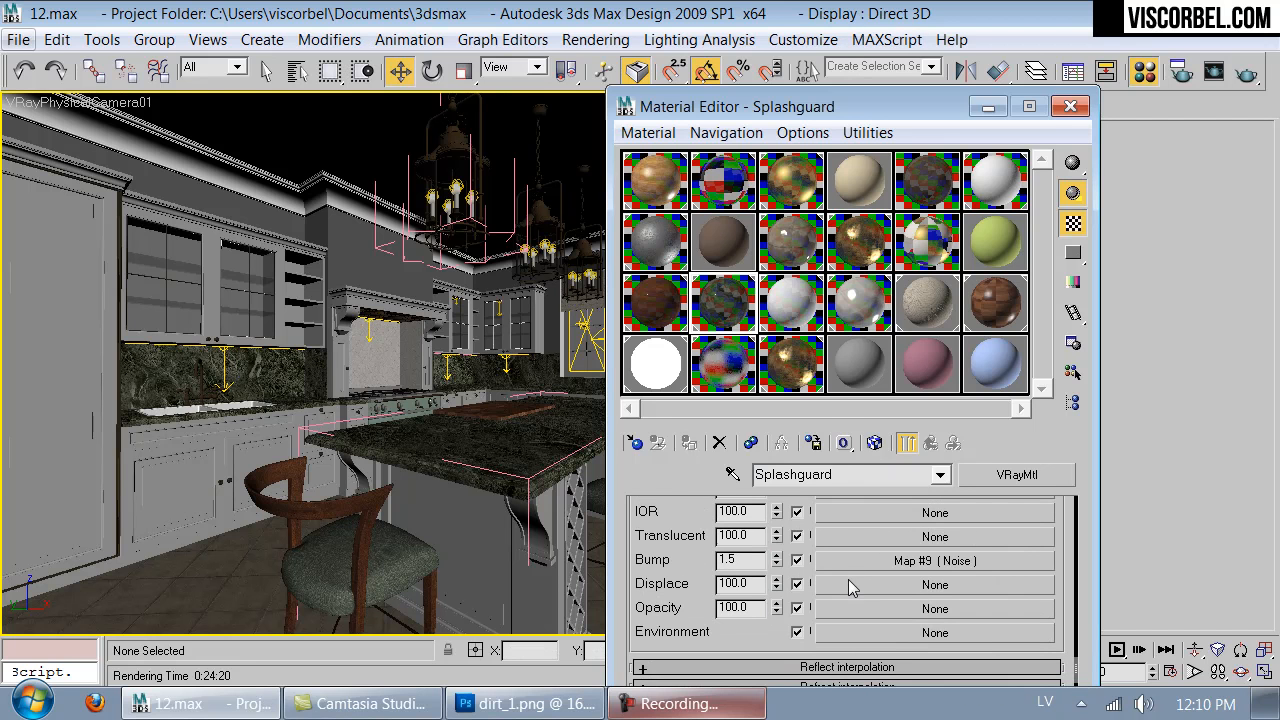
{"action": "left_click", "coordinate": [858, 562]}
{"action": "left_click_drag", "start_coordinate": [692, 607], "coordinate": [711, 508]}
{"action": "left_click", "coordinate": [929, 442]}
{"action": "double_click", "coordinate": [748, 562]}
{"action": "type", "text": "4"}
{"action": "key", "text": "Return"}
{"action": "double_click", "coordinate": [716, 304]}
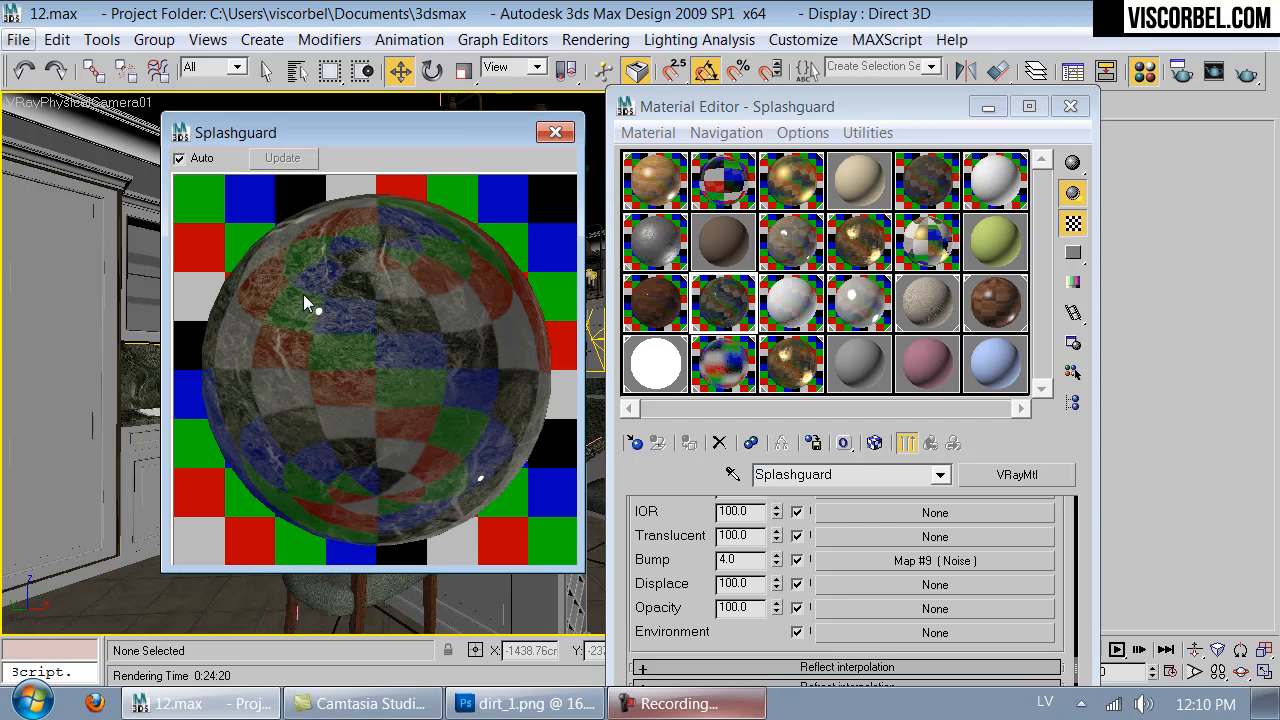
{"action": "left_click", "coordinate": [555, 132]}
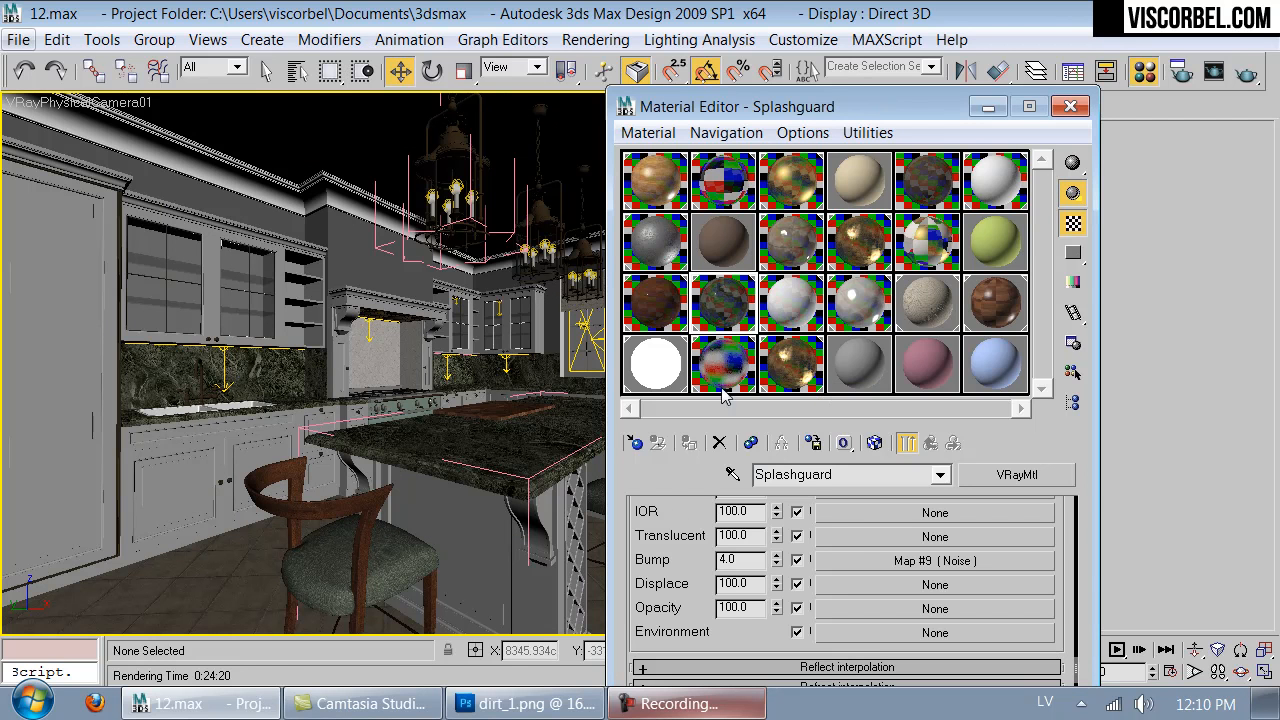
- Load the chair's material from the scene into the plain gray Material #22 slot
{"action": "left_click", "coordinate": [325, 570]}
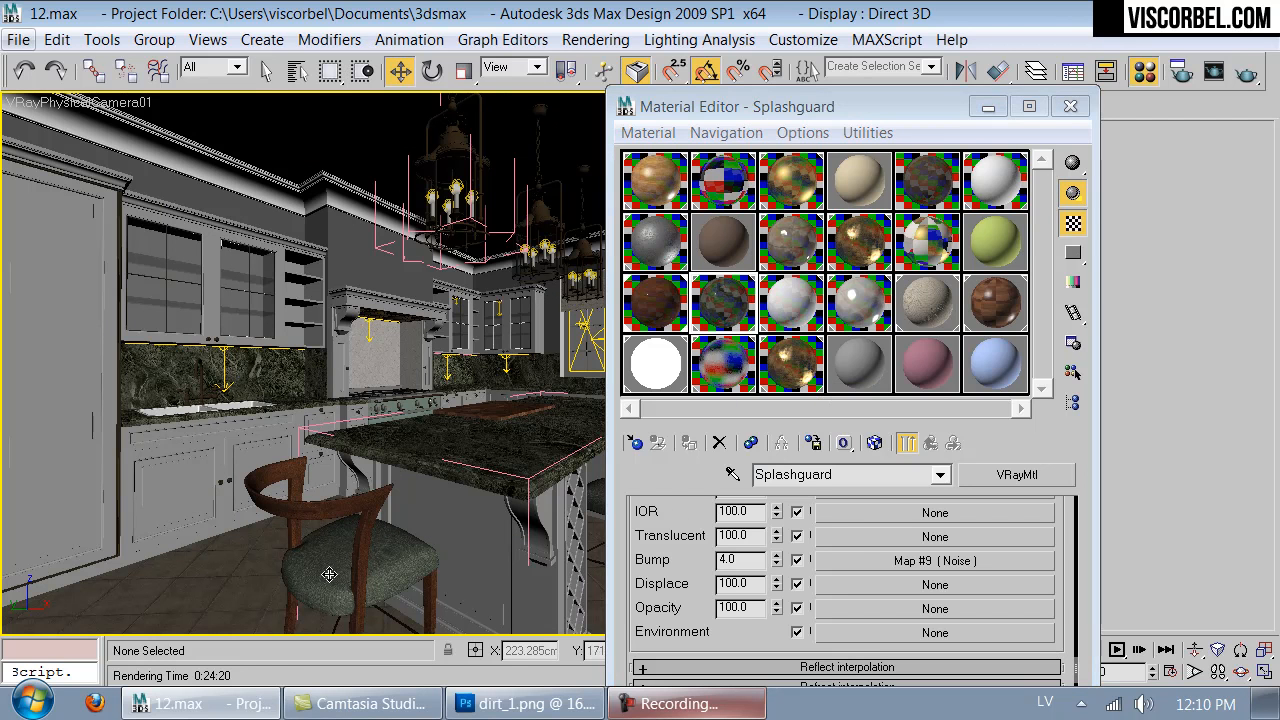
{"action": "left_click", "coordinate": [838, 366]}
{"action": "left_click", "coordinate": [733, 474]}
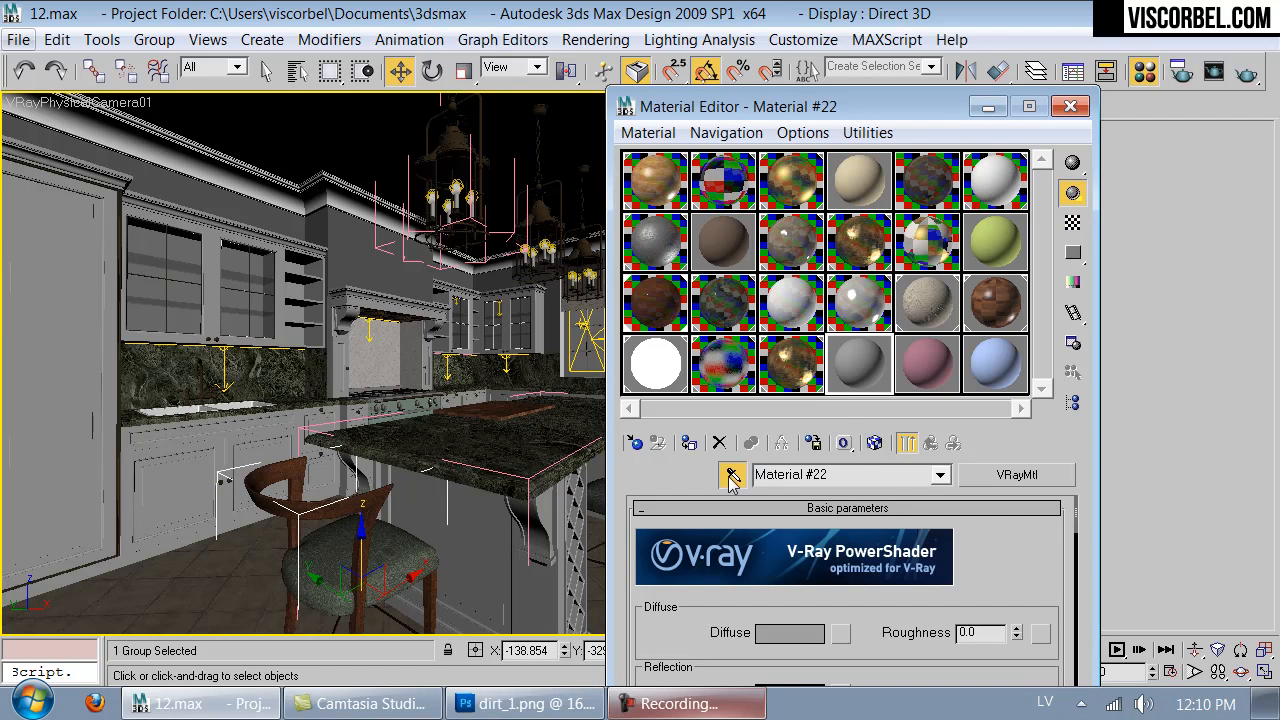
{"action": "left_click", "coordinate": [322, 553]}
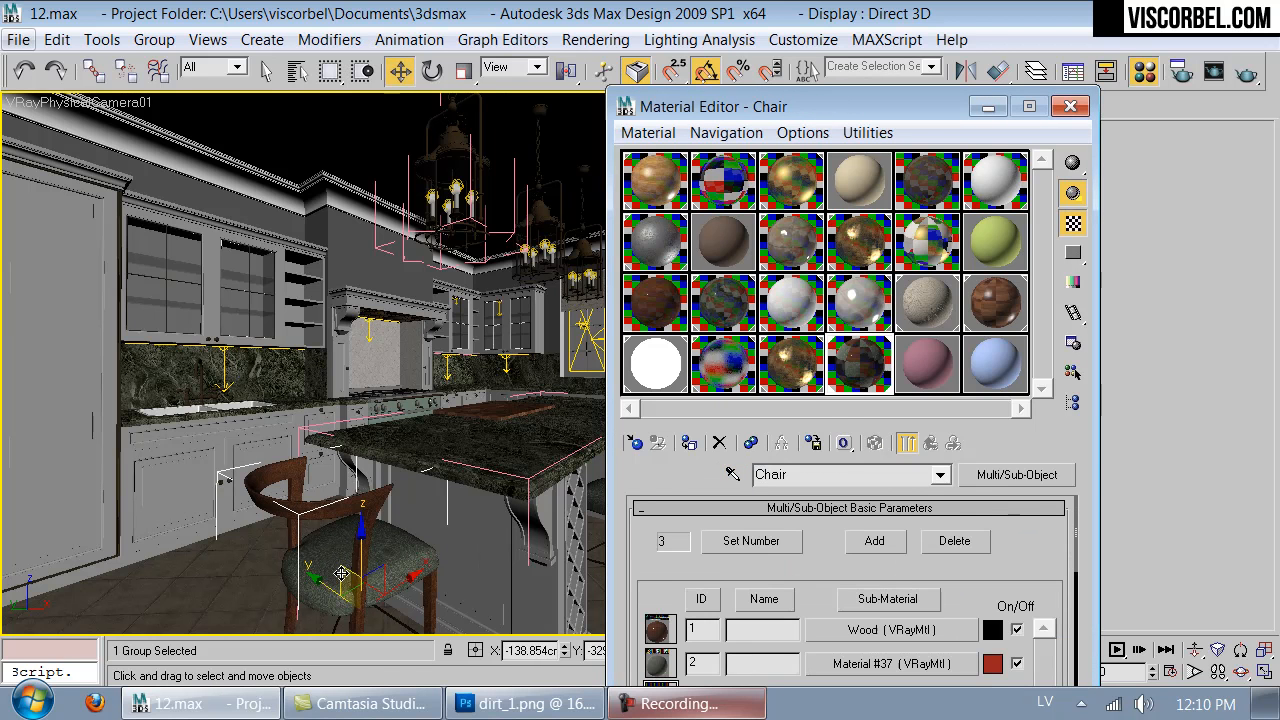
- Replace the fabric_bump.jpg bump map of the Chair's Material #37 with a Mix map, keeping the old map as a sub-map
{"action": "left_click", "coordinate": [876, 664]}
{"action": "left_click_drag", "start_coordinate": [677, 598], "coordinate": [693, 313]}
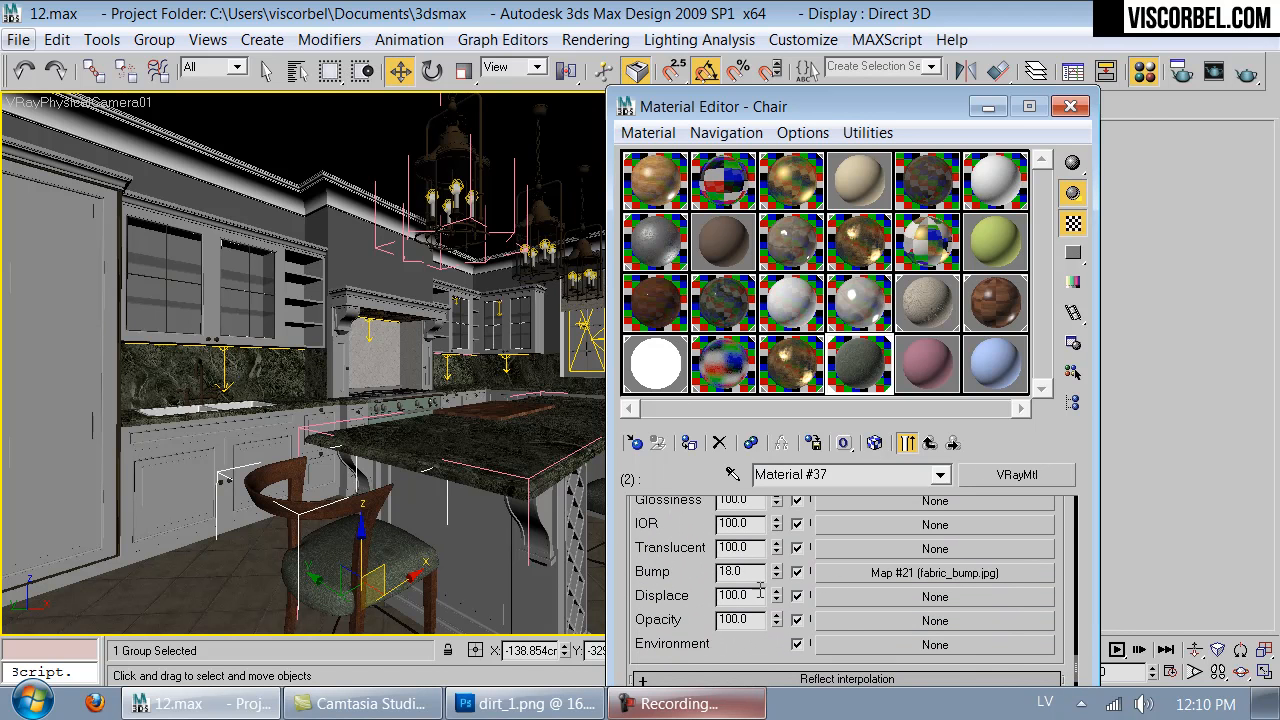
{"action": "left_click", "coordinate": [870, 572]}
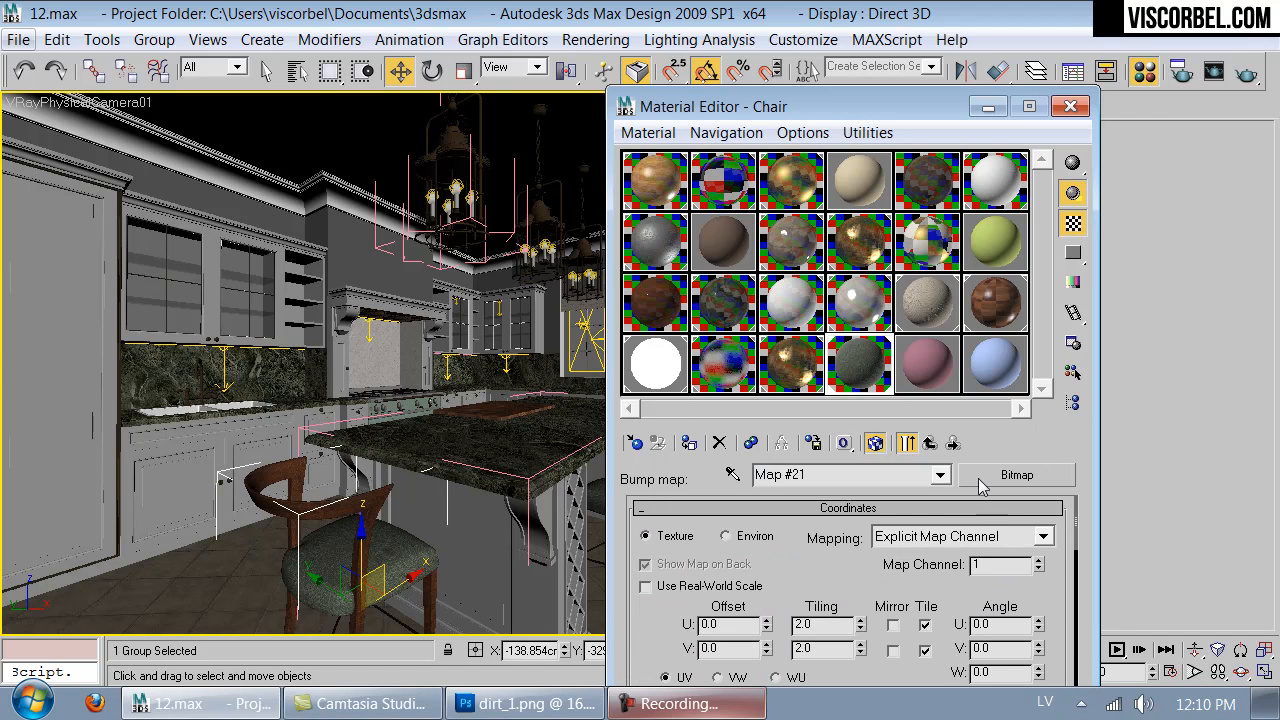
{"action": "left_click", "coordinate": [1004, 482]}
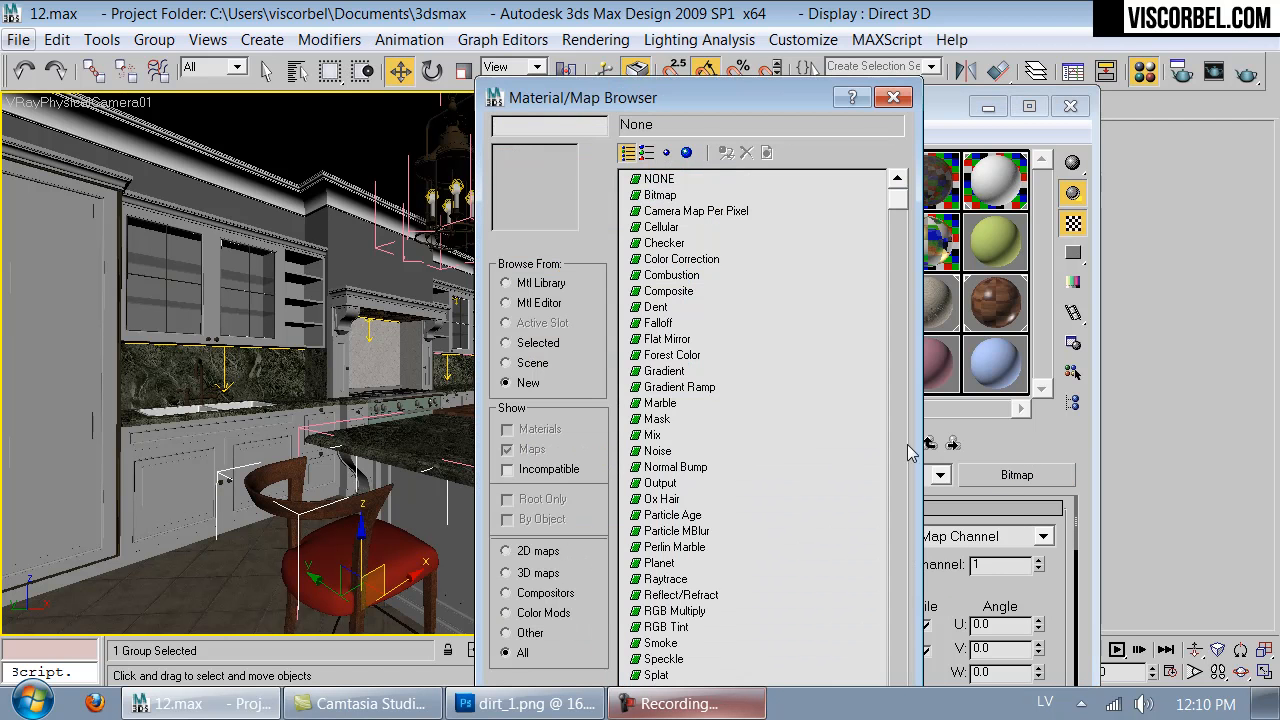
{"action": "double_click", "coordinate": [651, 437]}
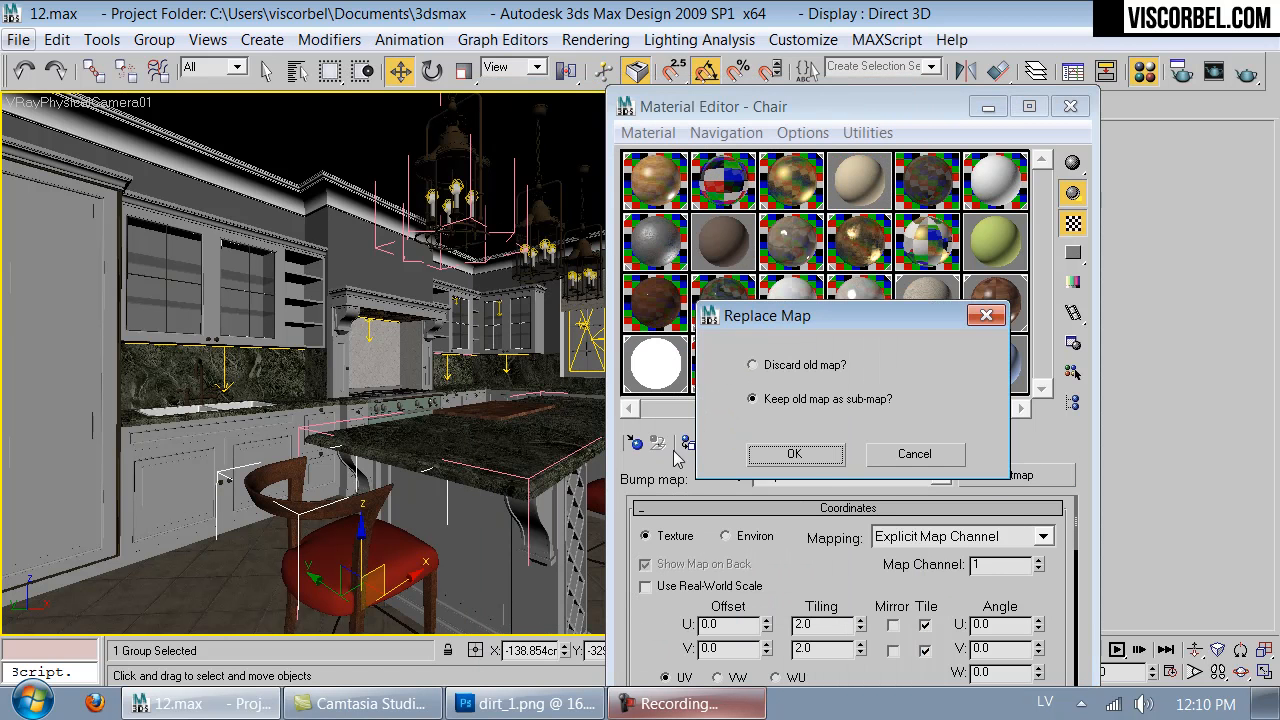
{"action": "left_click", "coordinate": [795, 456]}
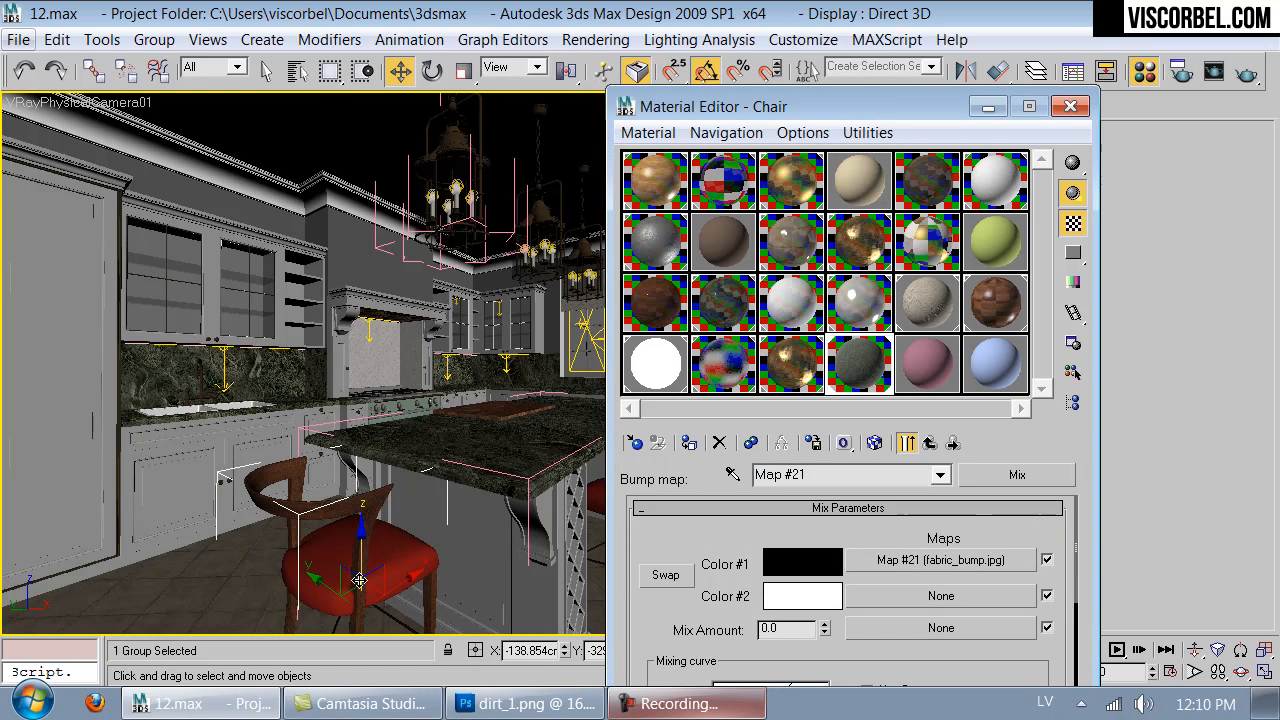
- Load the creases.png bitmap as Color #2 of the bump Mix map
{"action": "left_click", "coordinate": [940, 597]}
{"action": "double_click", "coordinate": [668, 180]}
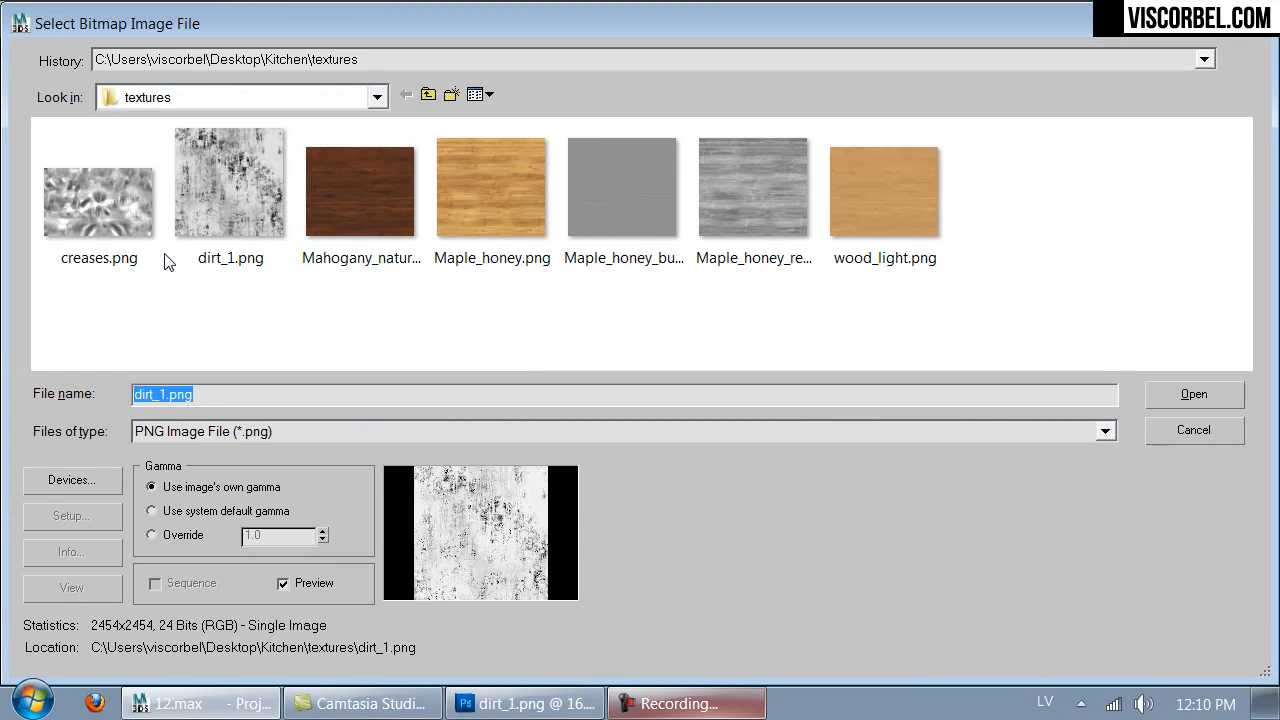
{"action": "double_click", "coordinate": [138, 213]}
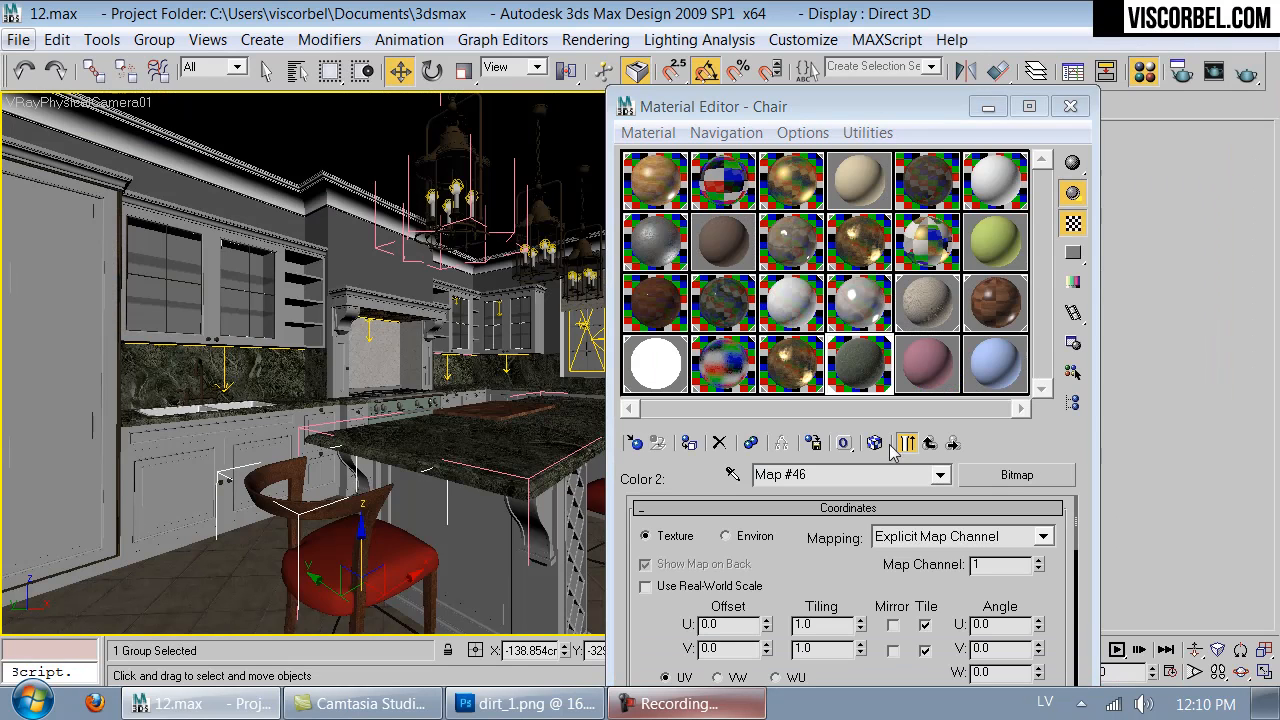
- Open the enlarged sample preview and set the bump Mix map's mix amount to 80
{"action": "double_click", "coordinate": [856, 366]}
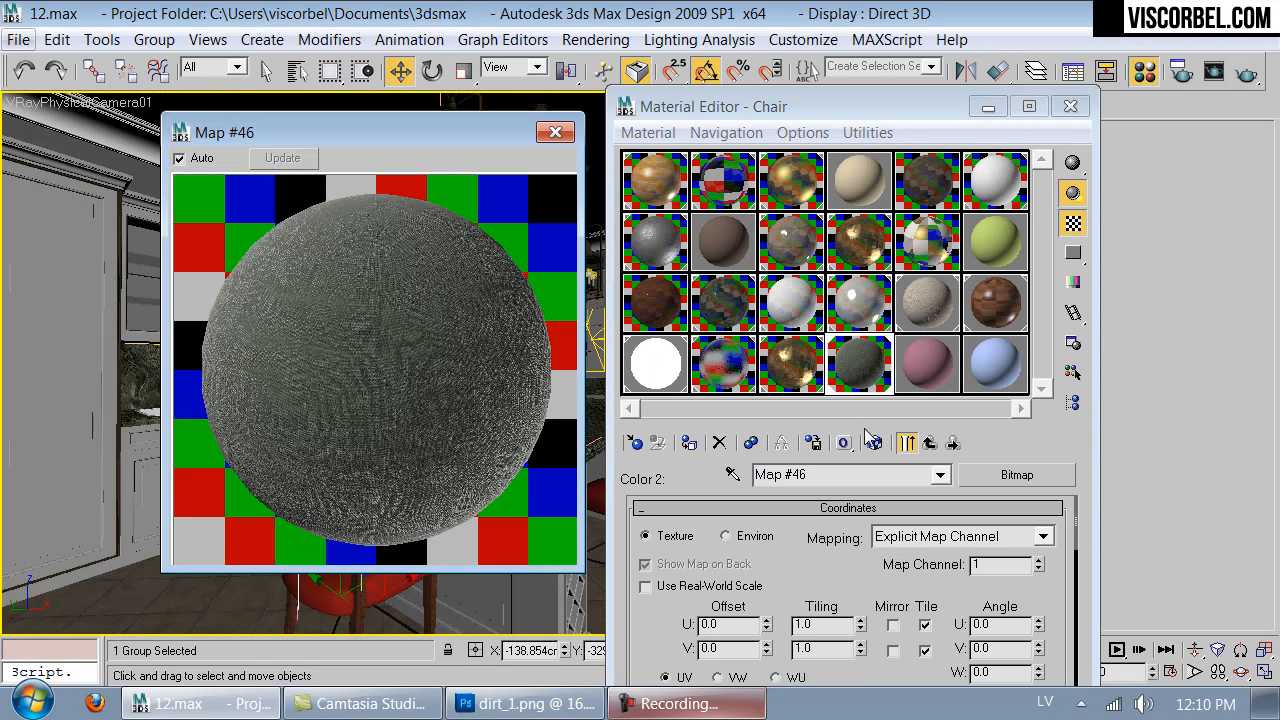
{"action": "left_click", "coordinate": [930, 442]}
{"action": "double_click", "coordinate": [786, 630]}
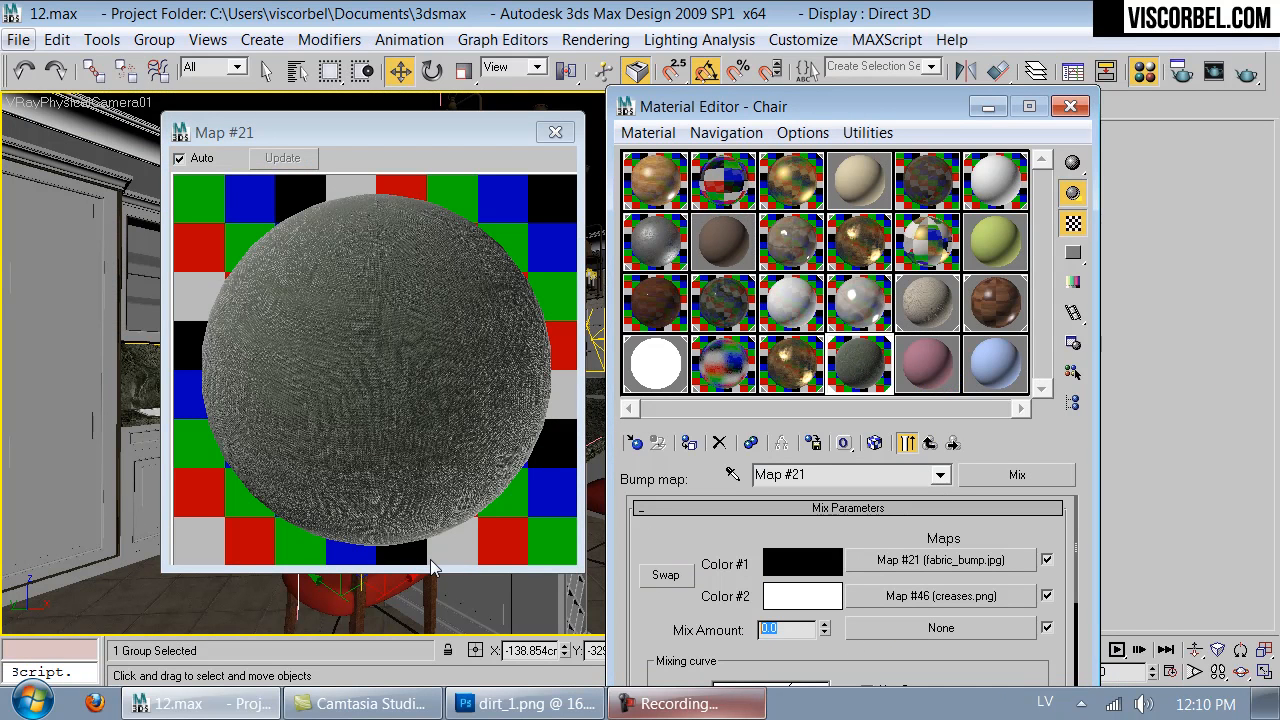
{"action": "type", "text": "5"}
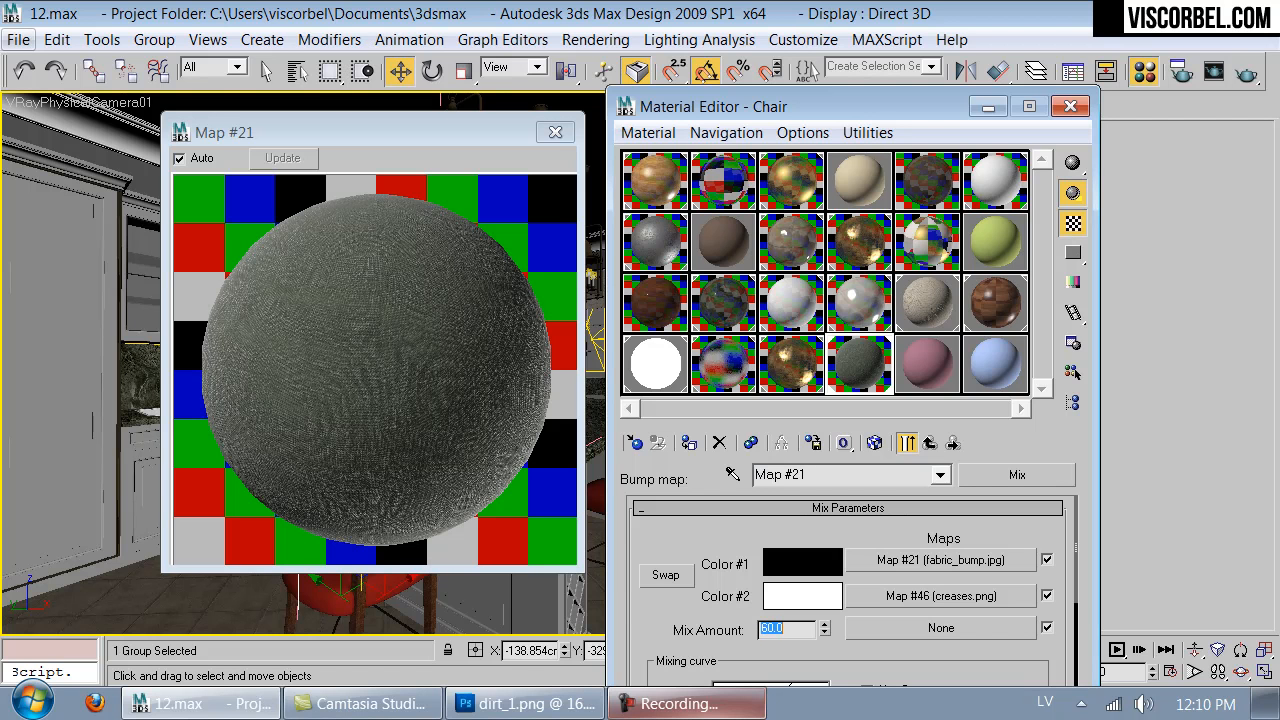
{"action": "type", "text": "80"}
{"action": "key", "text": "Return"}
- Set the bump amount of Material #37 to 30
{"action": "left_click", "coordinate": [930, 443]}
{"action": "double_click", "coordinate": [743, 571]}
{"action": "type", "text": "30"}
{"action": "key", "text": "Return"}
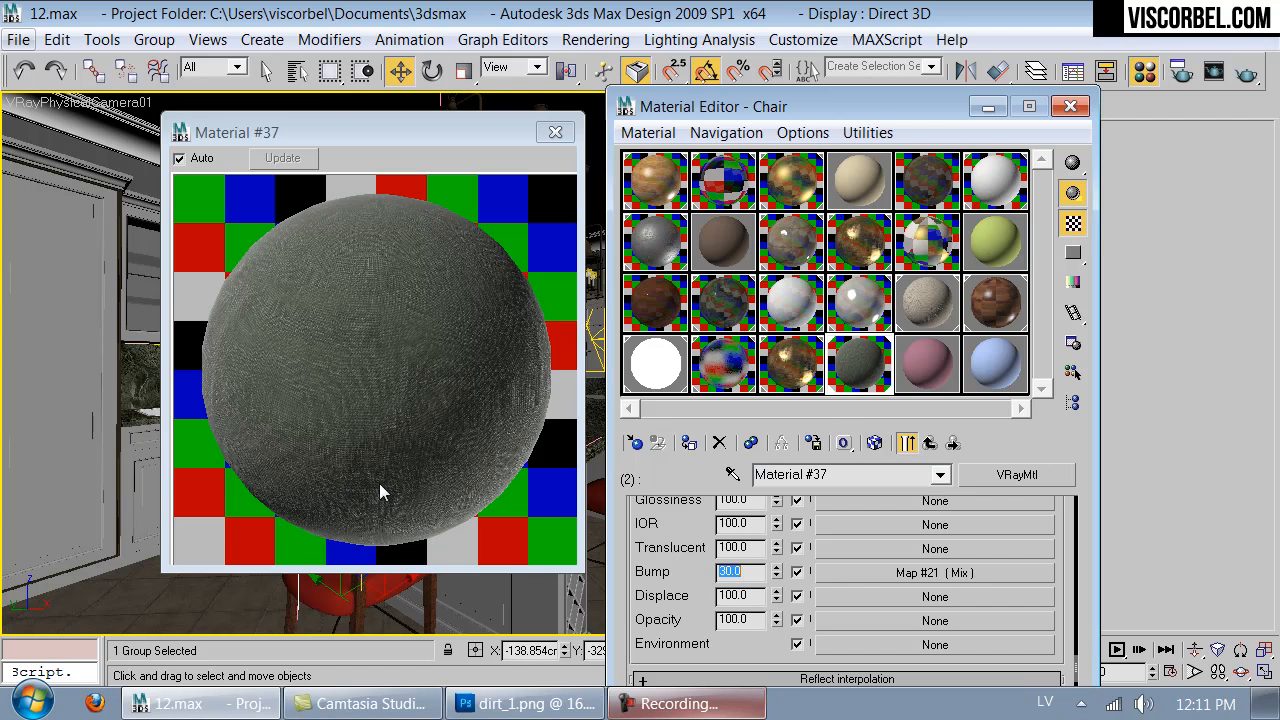
- Reshape the mix curve of Material #37's diffuse Falloff map with both end points' handles, then close the enlarged preview
{"action": "scroll", "coordinate": [884, 548], "scroll_direction": "up", "scroll_amount": 5}
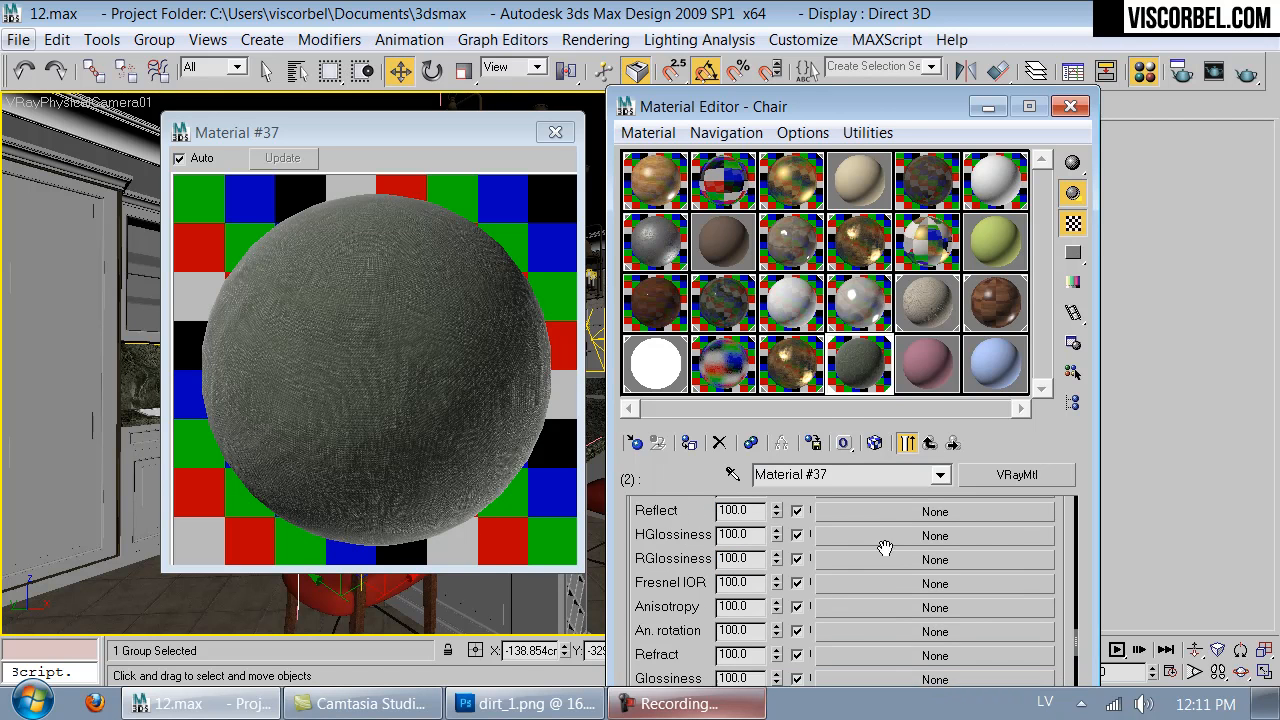
{"action": "left_click", "coordinate": [880, 524]}
{"action": "scroll", "coordinate": [878, 580], "scroll_direction": "down", "scroll_amount": 10}
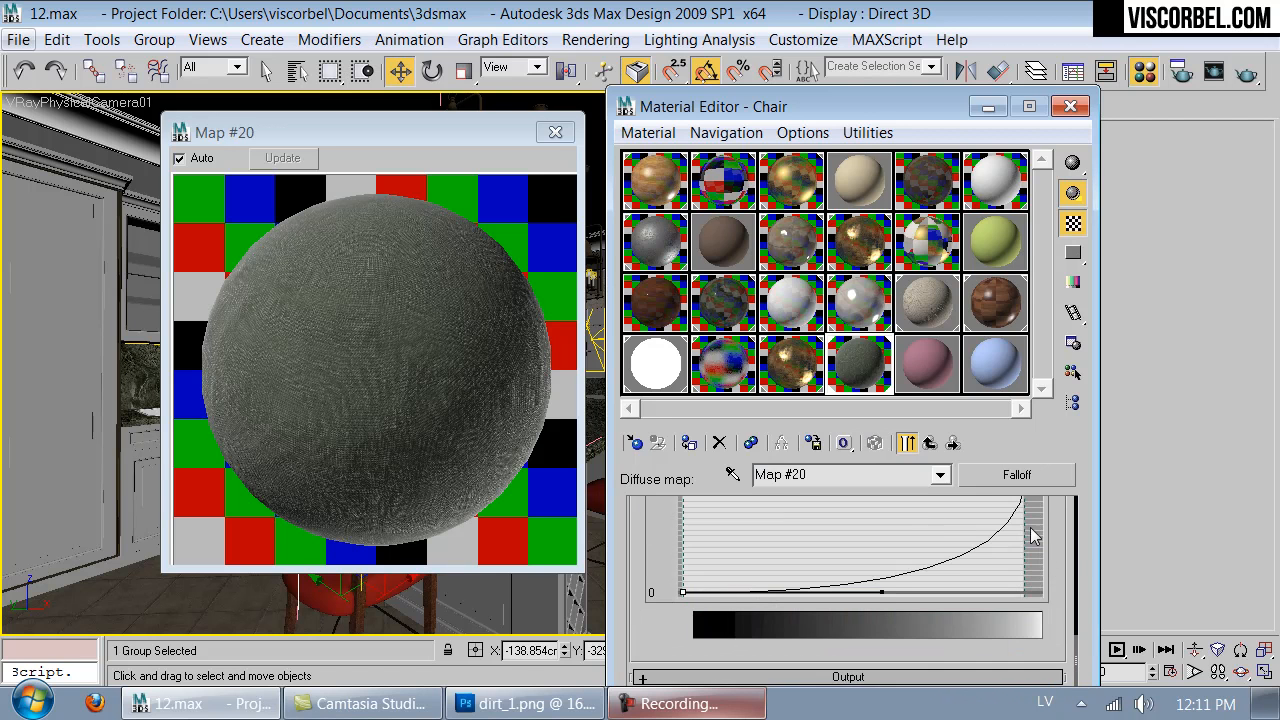
{"action": "left_click_drag", "start_coordinate": [882, 620], "coordinate": [819, 622]}
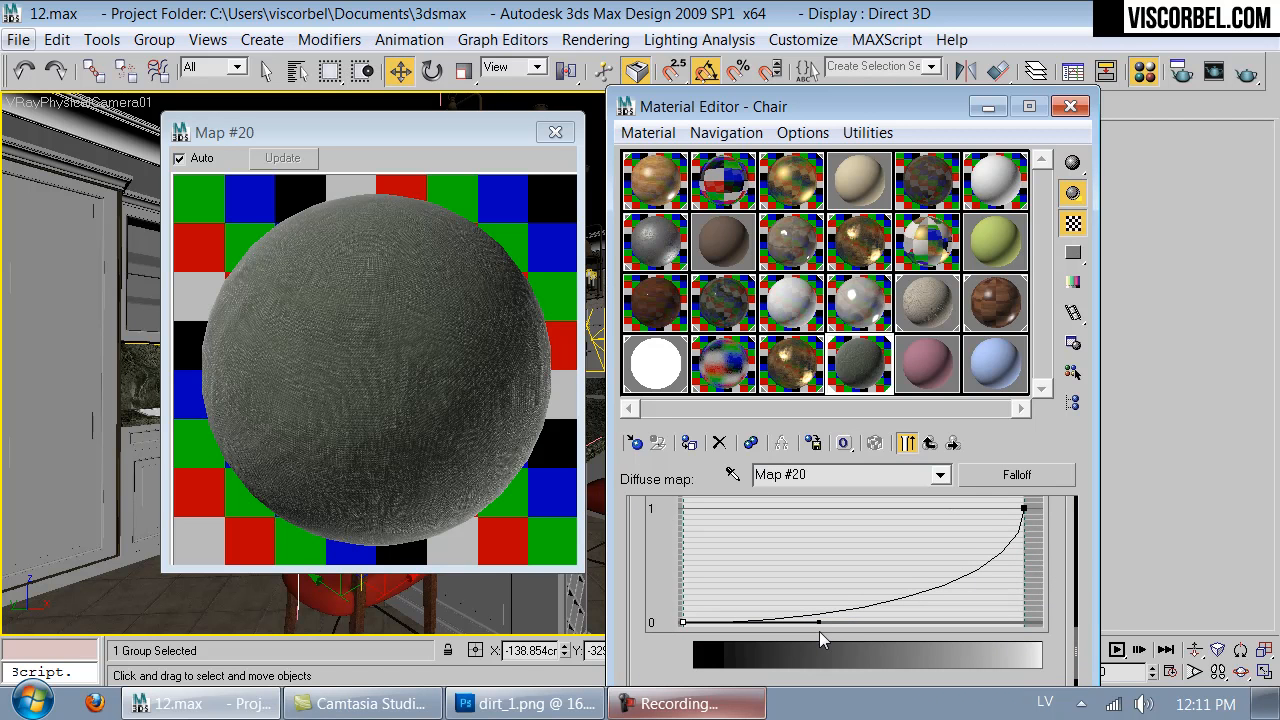
{"action": "left_click_drag", "start_coordinate": [1023, 509], "coordinate": [1032, 615]}
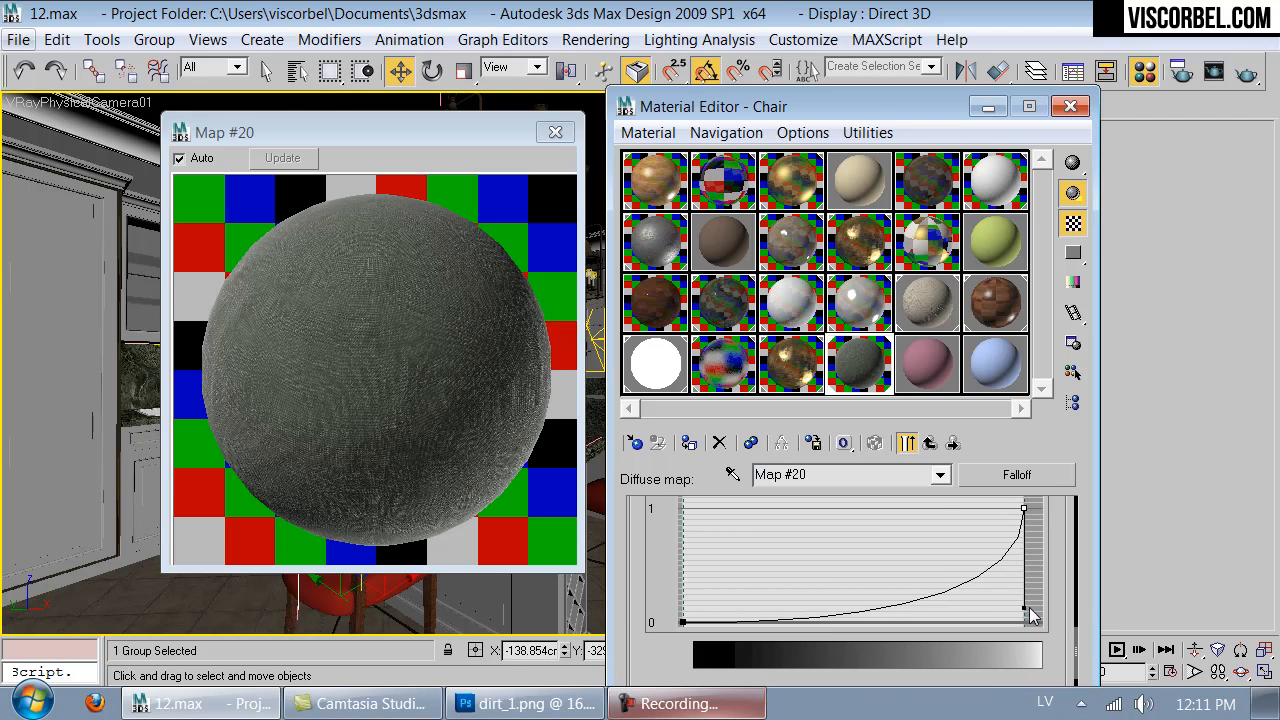
{"action": "left_click", "coordinate": [555, 132]}
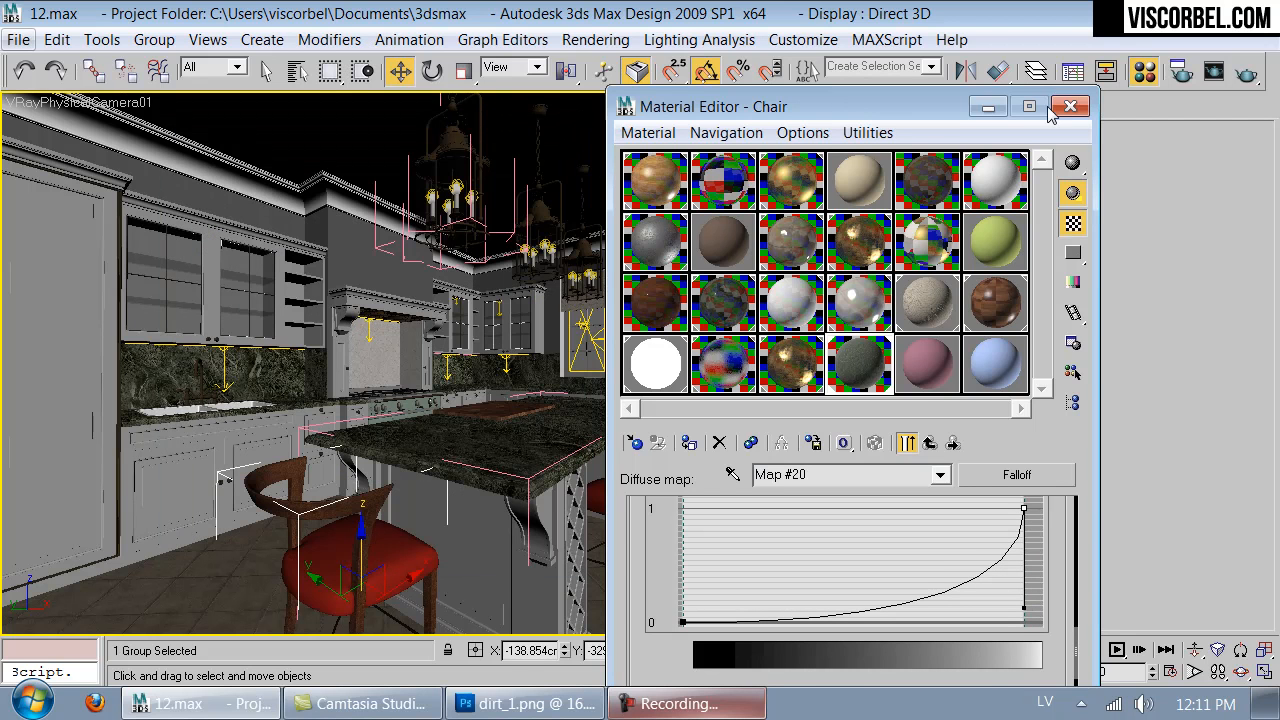
- Turn on viewport map display for Material #37 and close the Material Editor
{"action": "left_click", "coordinate": [912, 443]}
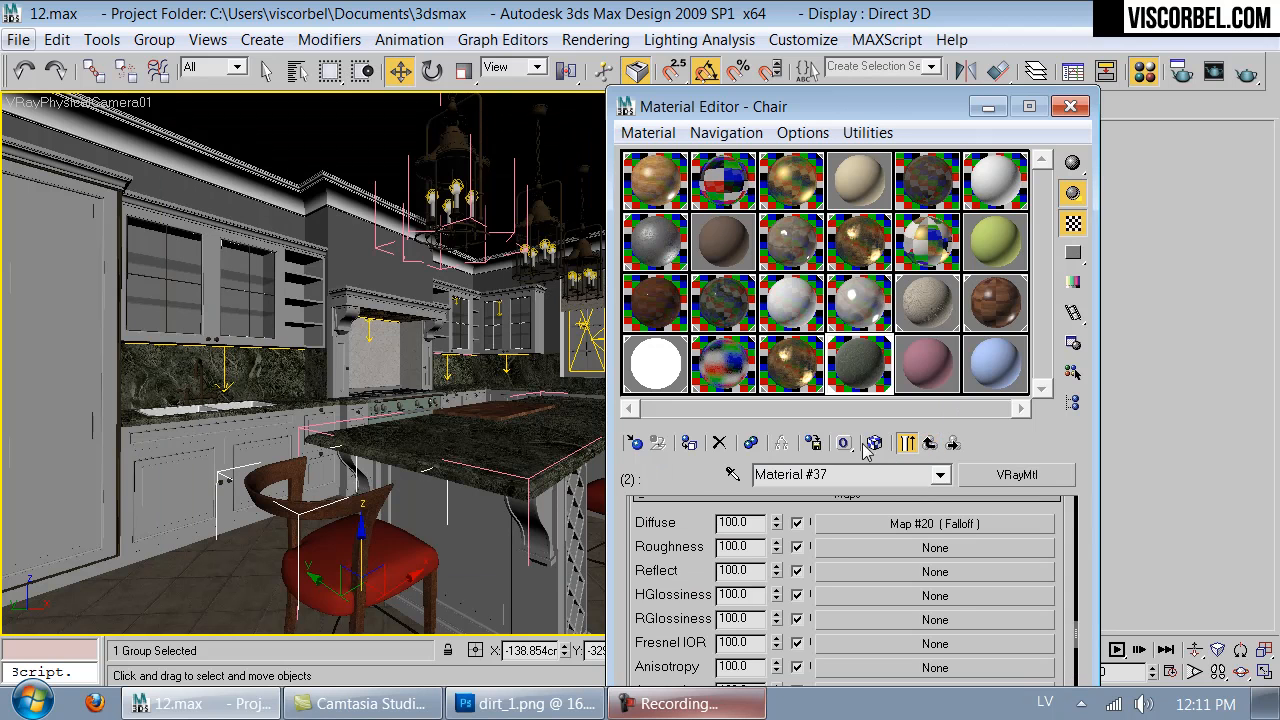
{"action": "left_click", "coordinate": [875, 443]}
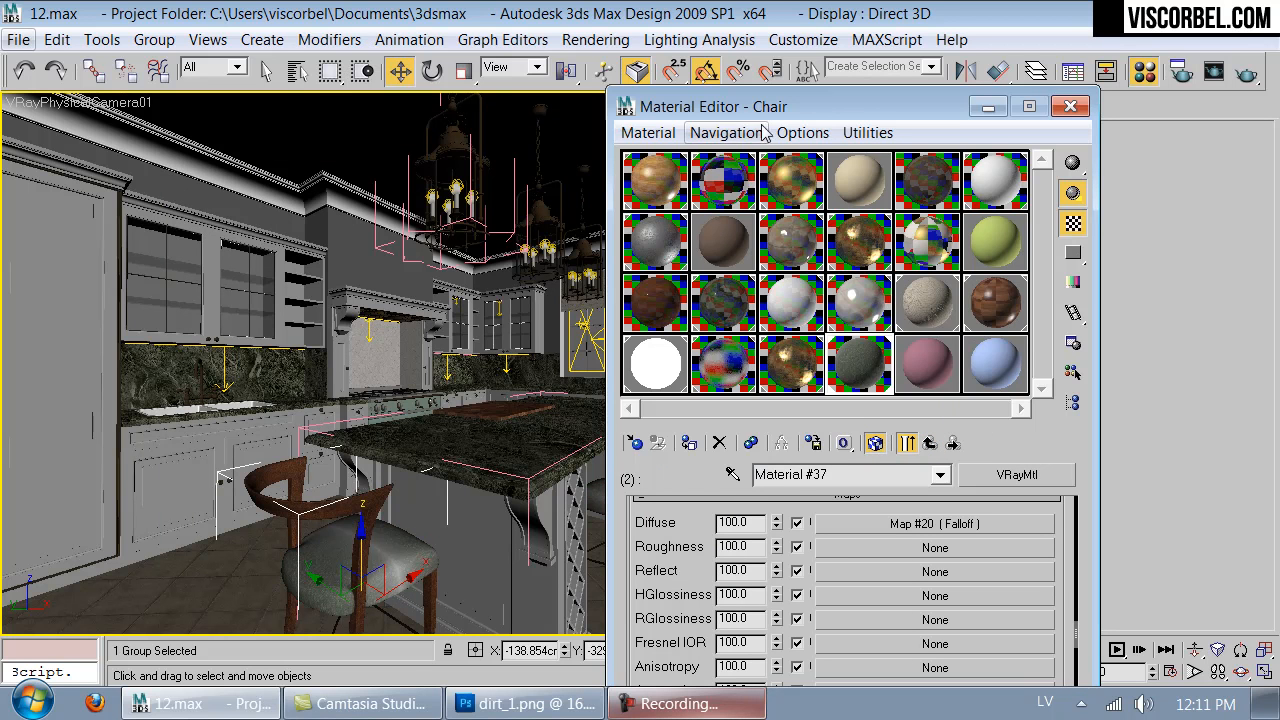
{"action": "left_click_drag", "start_coordinate": [731, 118], "coordinate": [610, 62]}
{"action": "left_click_drag", "start_coordinate": [610, 62], "coordinate": [648, 74]}
{"action": "left_click", "coordinate": [1144, 71]}
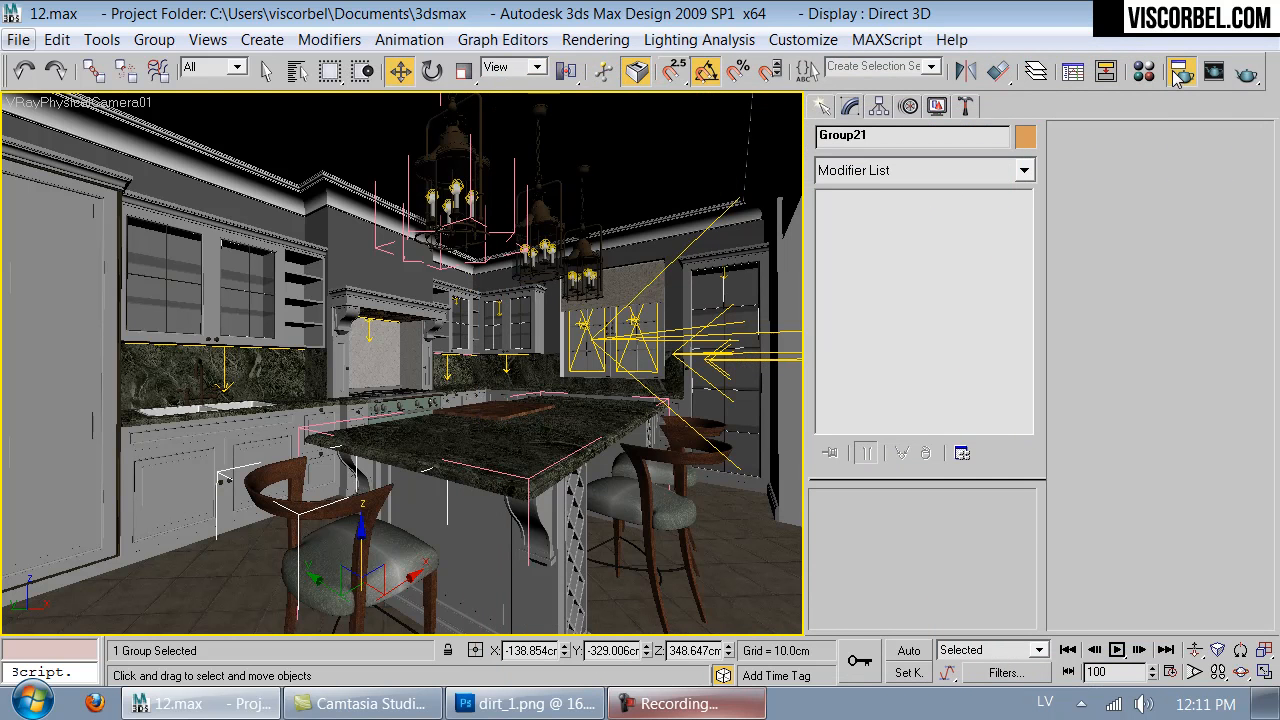
- Open the V-Ray frame buffer settings in Render Setup and show the last frame buffer
{"action": "left_click", "coordinate": [1181, 71]}
{"action": "left_click", "coordinate": [851, 36]}
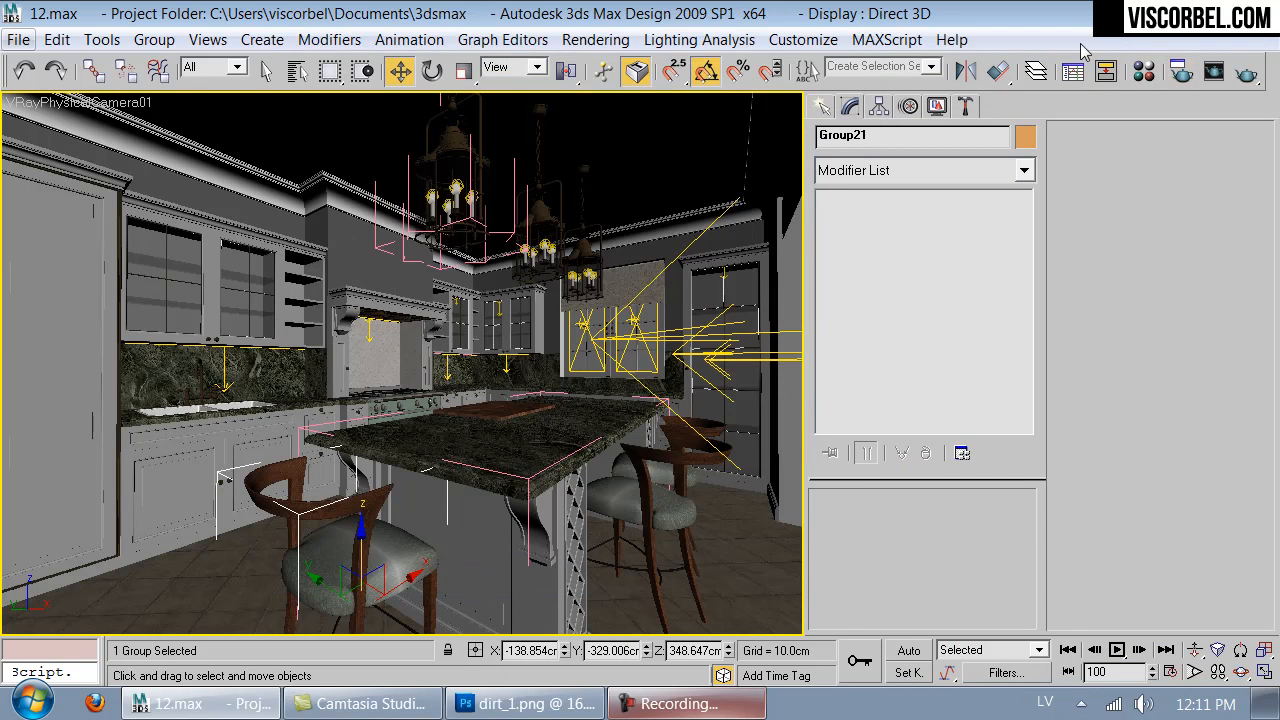
{"action": "left_click", "coordinate": [1181, 71]}
{"action": "left_click", "coordinate": [390, 68]}
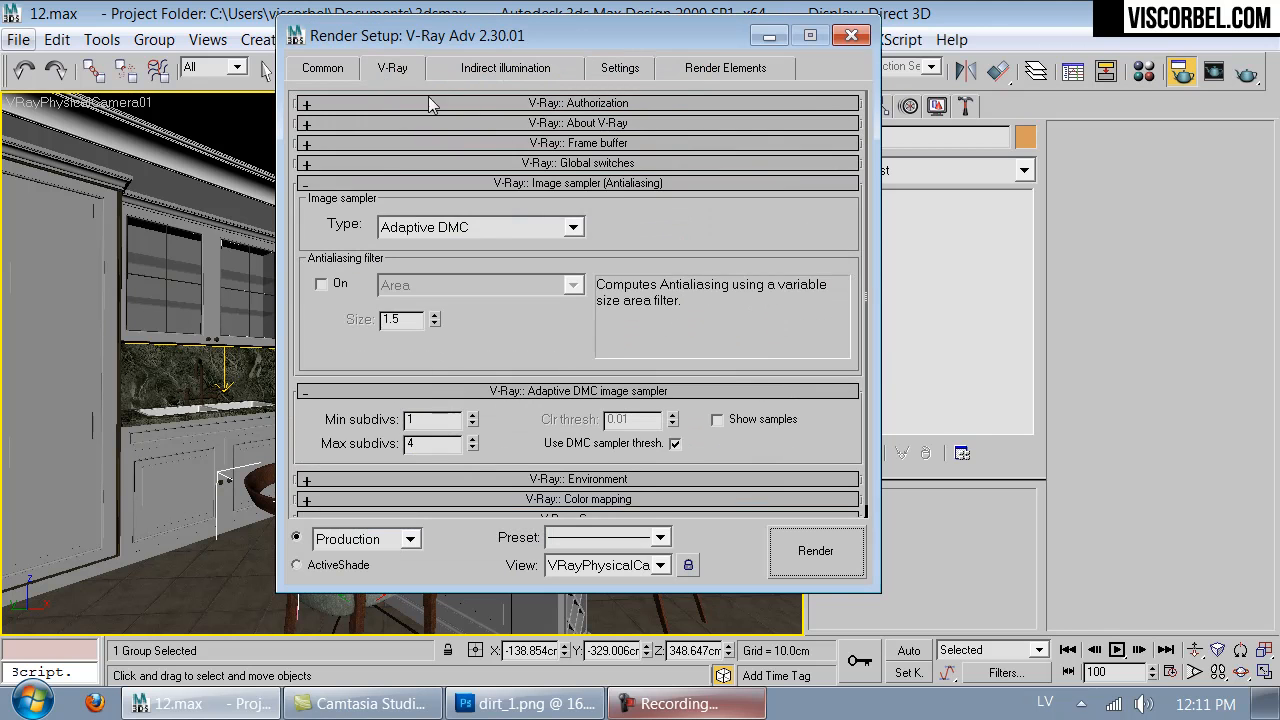
{"action": "left_click", "coordinate": [648, 160]}
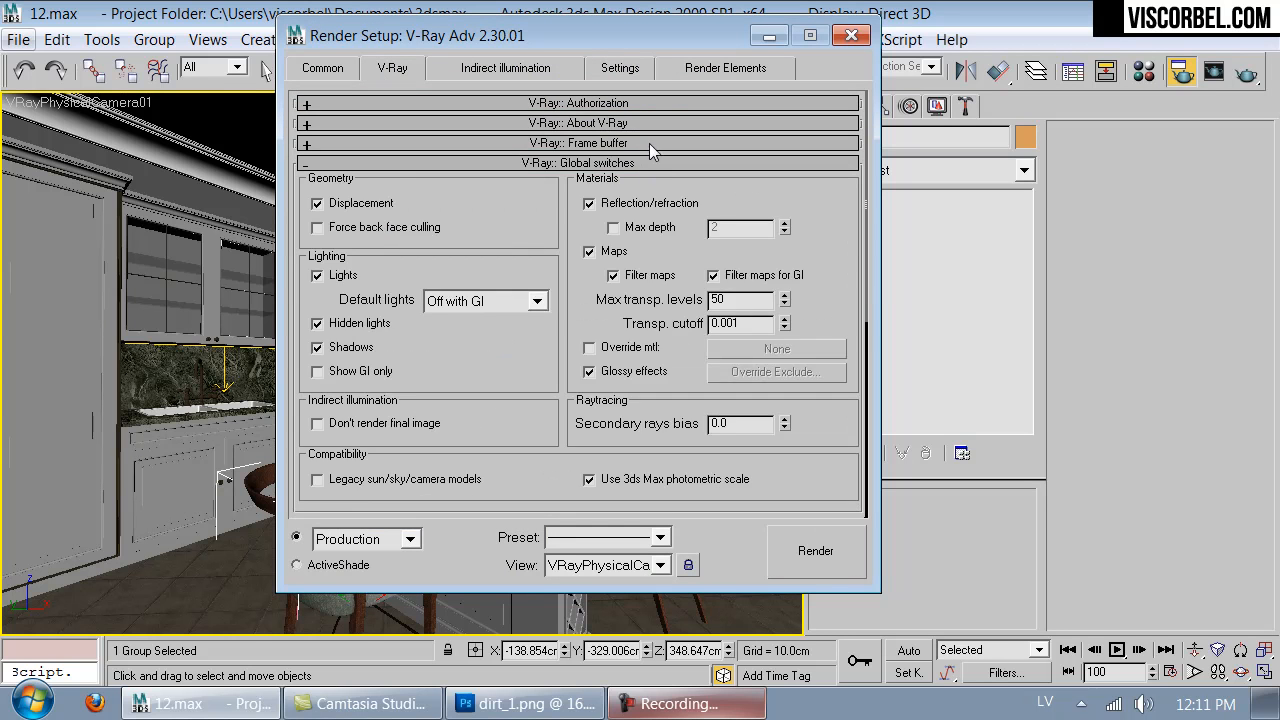
{"action": "left_click", "coordinate": [649, 143]}
{"action": "left_click", "coordinate": [752, 142]}
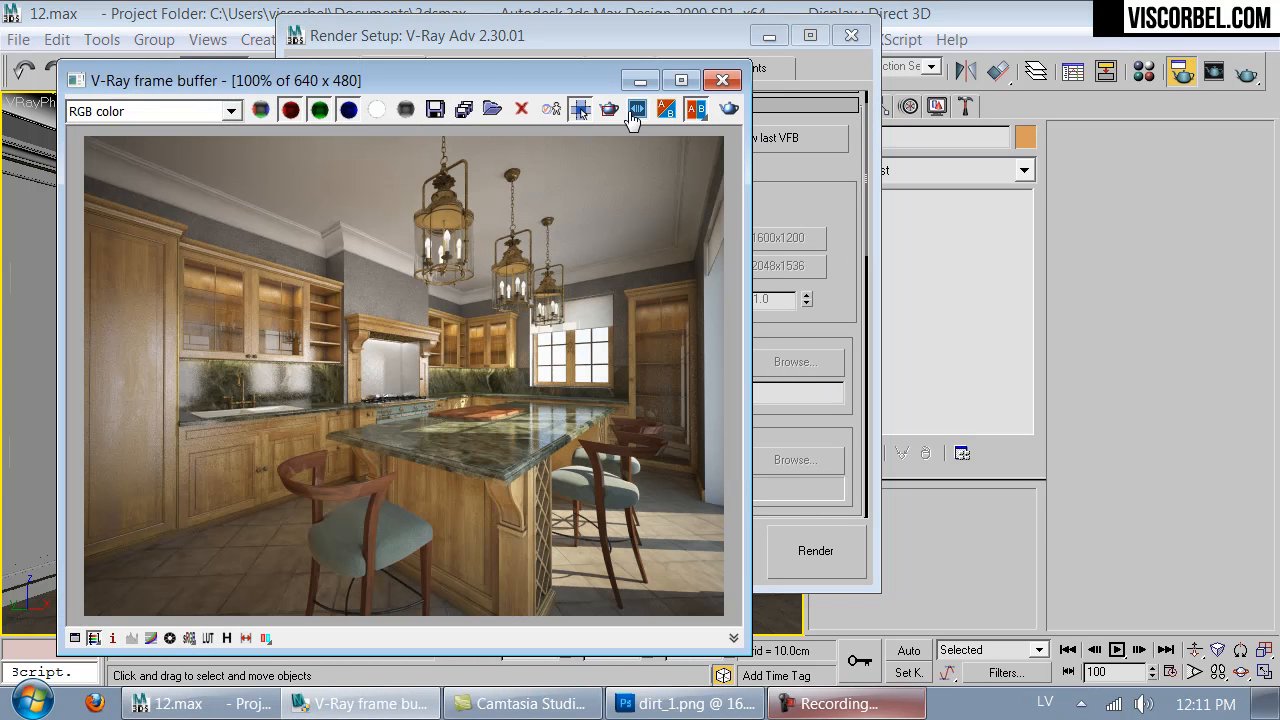
- Mark a render region over the tall cabinet and the sink-side cabinets and start rendering it
{"action": "left_click_drag", "start_coordinate": [241, 272], "coordinate": [65, 581]}
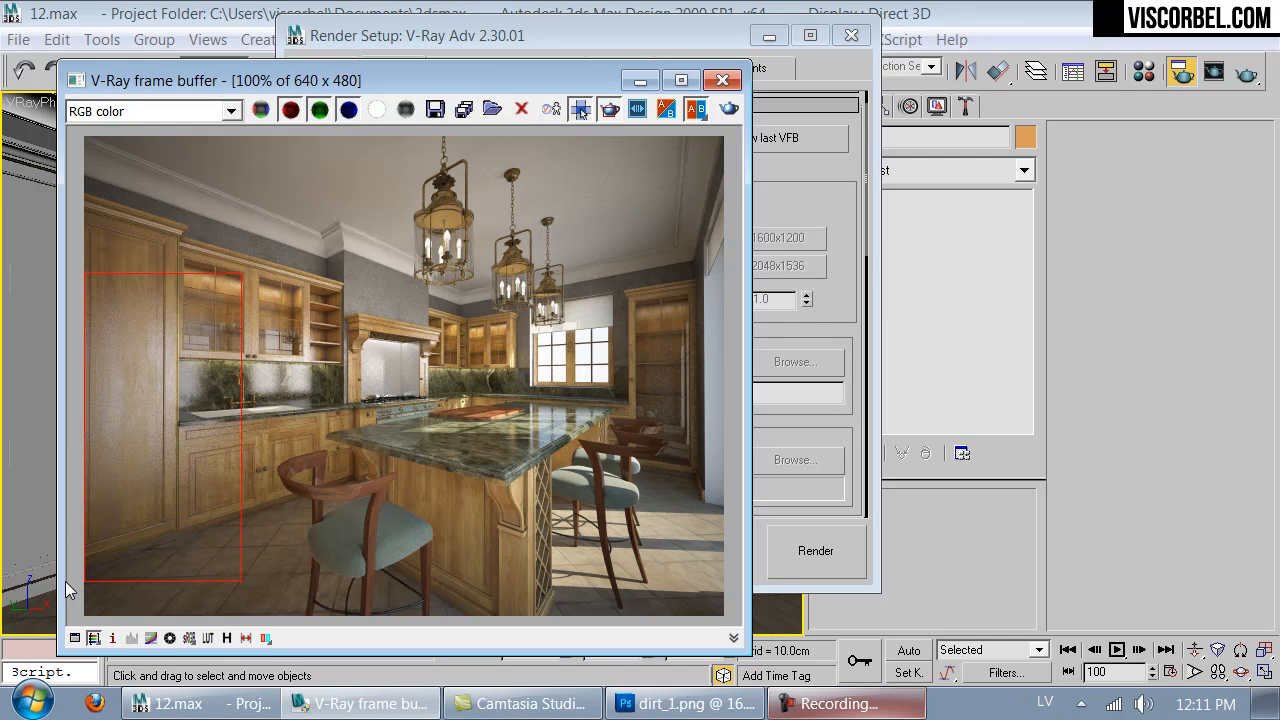
{"action": "left_click_drag", "start_coordinate": [65, 581], "coordinate": [61, 571]}
{"action": "left_click", "coordinate": [815, 558]}
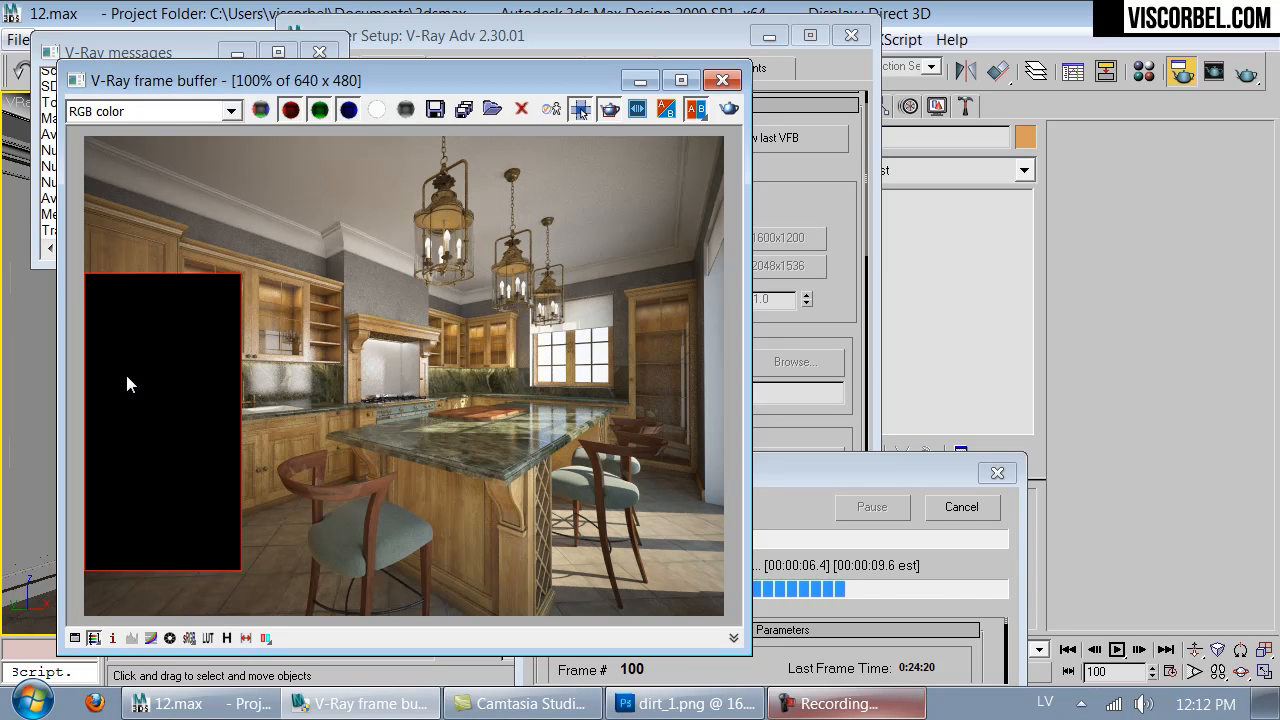
- Examine the cabinet wood and splashguard reflections in the rendering region at different zoom levels
{"action": "scroll", "coordinate": [132, 369], "scroll_direction": "down", "scroll_amount": 1}
{"action": "scroll", "coordinate": [237, 373], "scroll_direction": "up", "scroll_amount": 1}
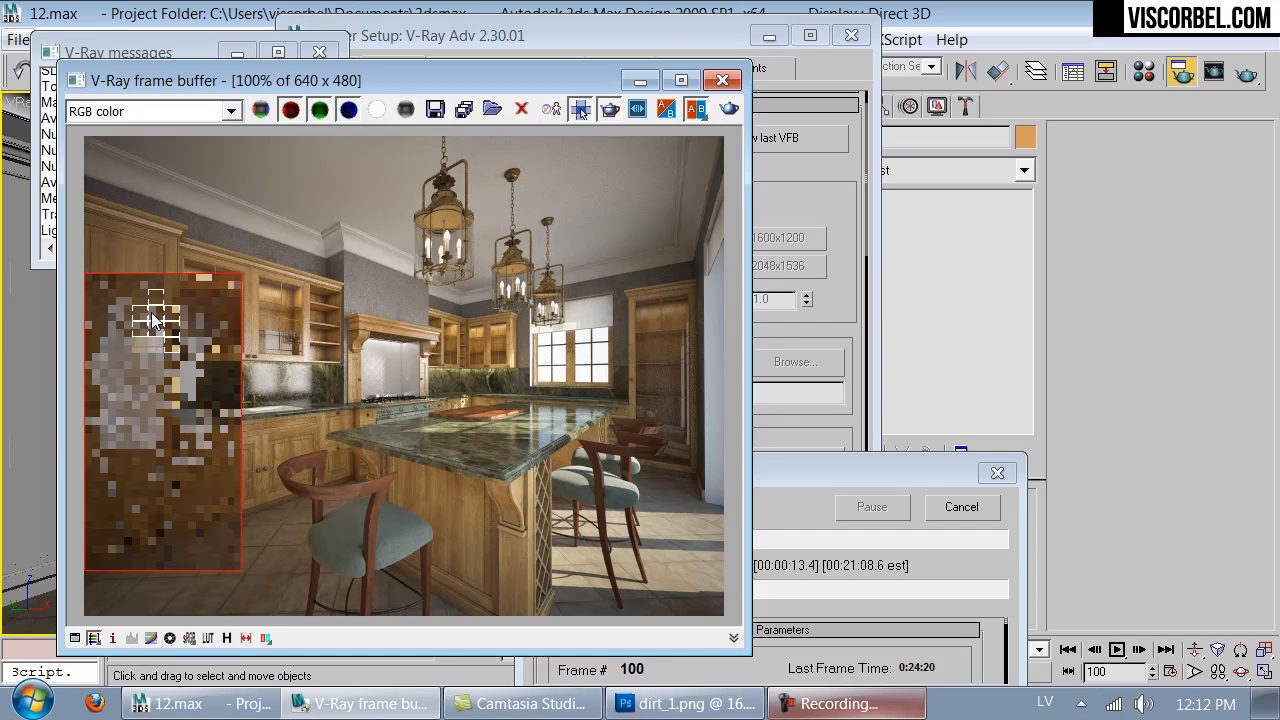
{"action": "scroll", "coordinate": [284, 322], "scroll_direction": "up", "scroll_amount": 1}
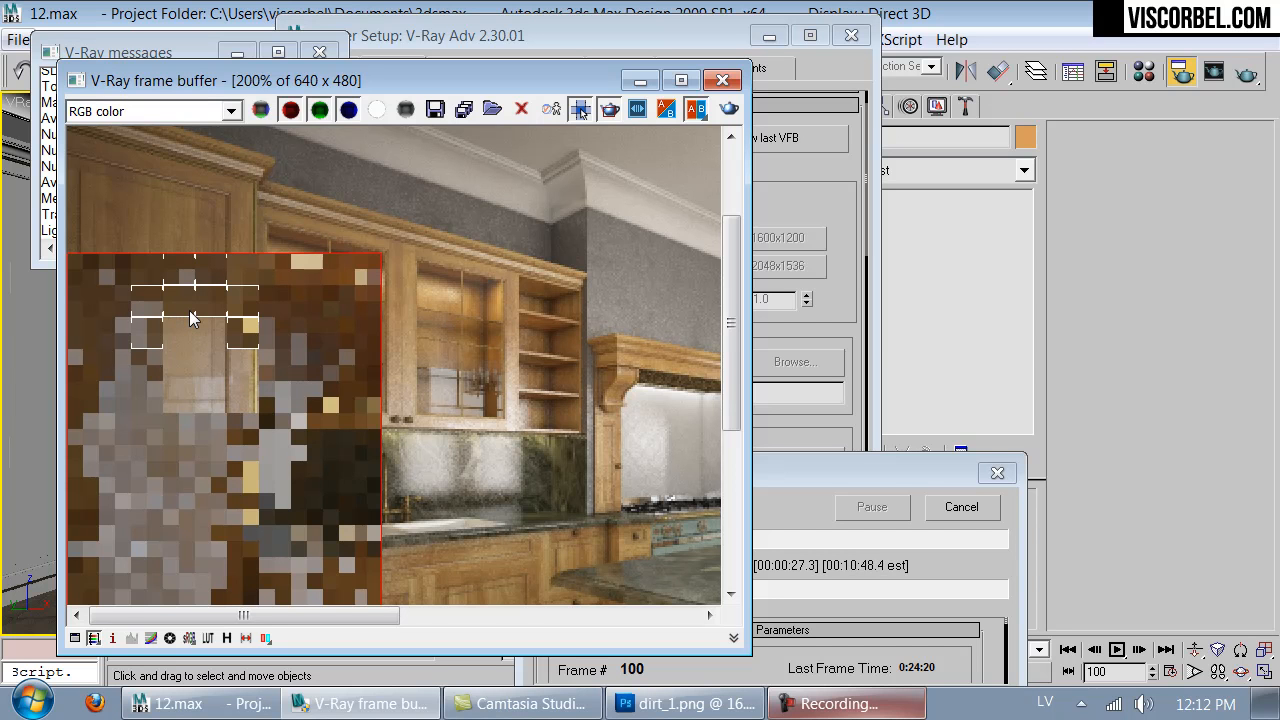
{"action": "scroll", "coordinate": [192, 318], "scroll_direction": "down", "scroll_amount": 1}
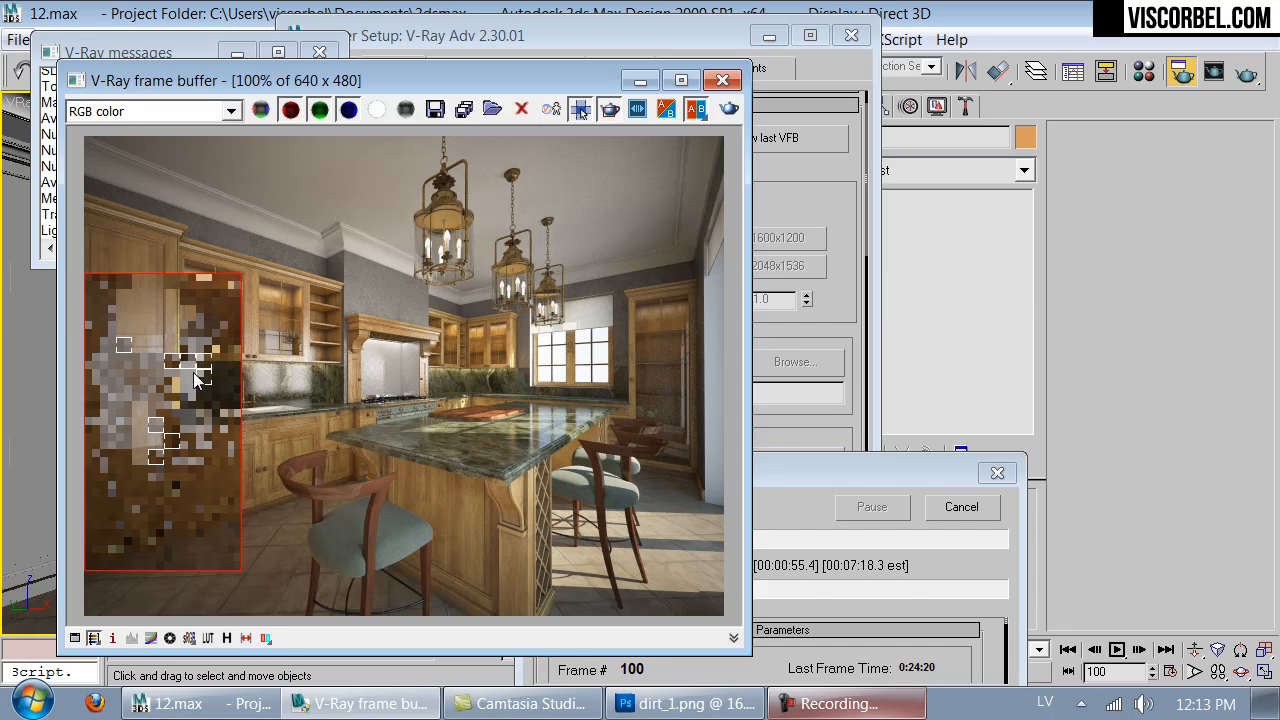
{"action": "scroll", "coordinate": [194, 385], "scroll_direction": "up", "scroll_amount": 2}
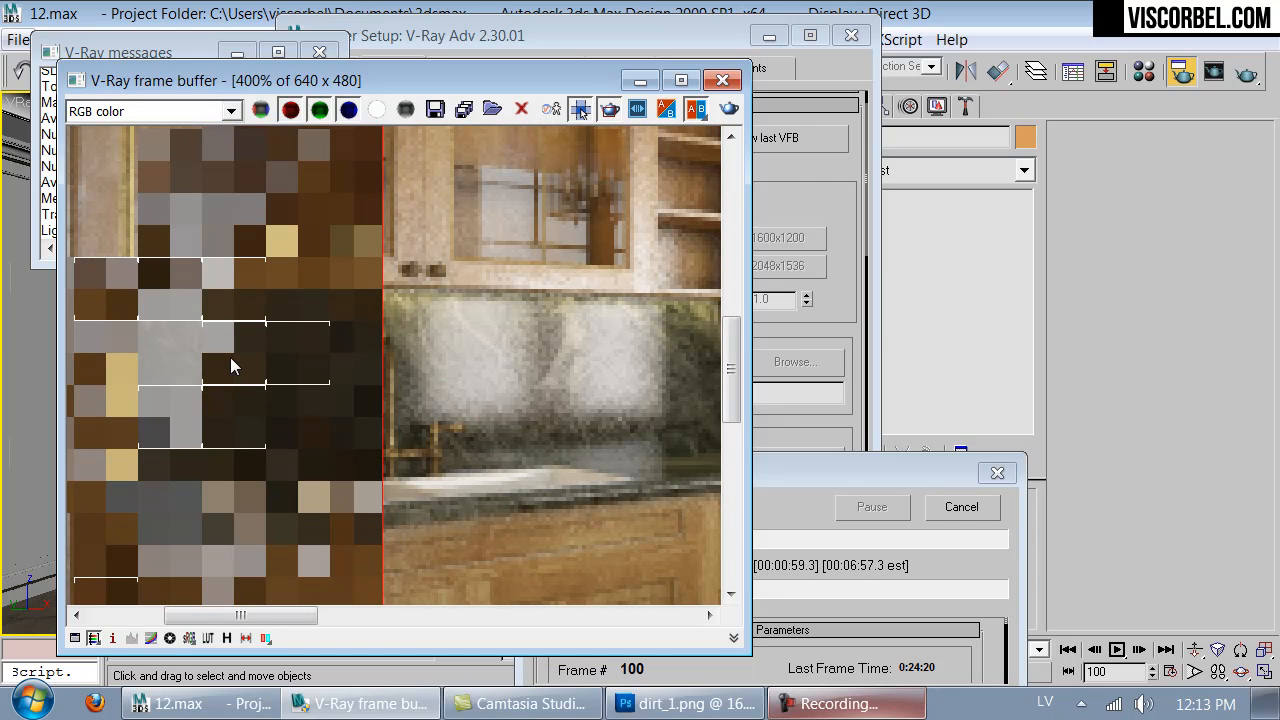
{"action": "scroll", "coordinate": [243, 309], "scroll_direction": "down", "scroll_amount": 2}
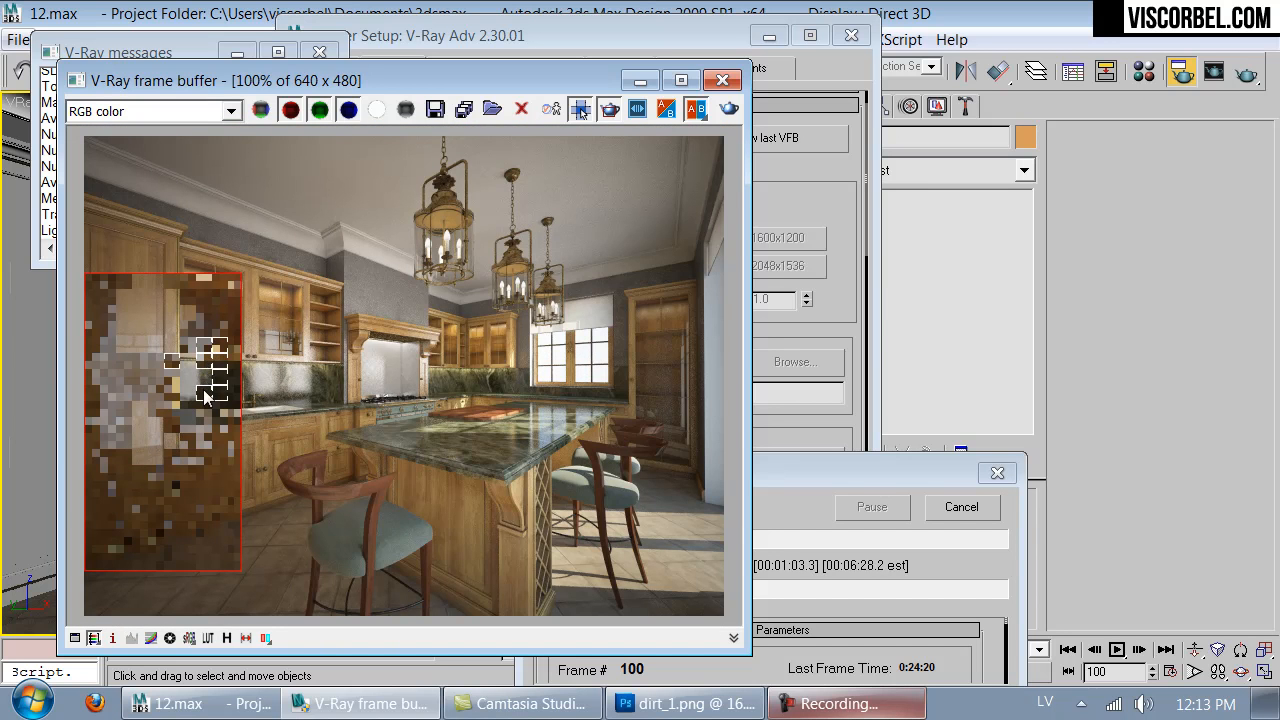
{"action": "scroll", "coordinate": [195, 398], "scroll_direction": "up", "scroll_amount": 2}
{"action": "scroll", "coordinate": [195, 398], "scroll_direction": "down", "scroll_amount": 2}
{"action": "scroll", "coordinate": [190, 405], "scroll_direction": "up", "scroll_amount": 1}
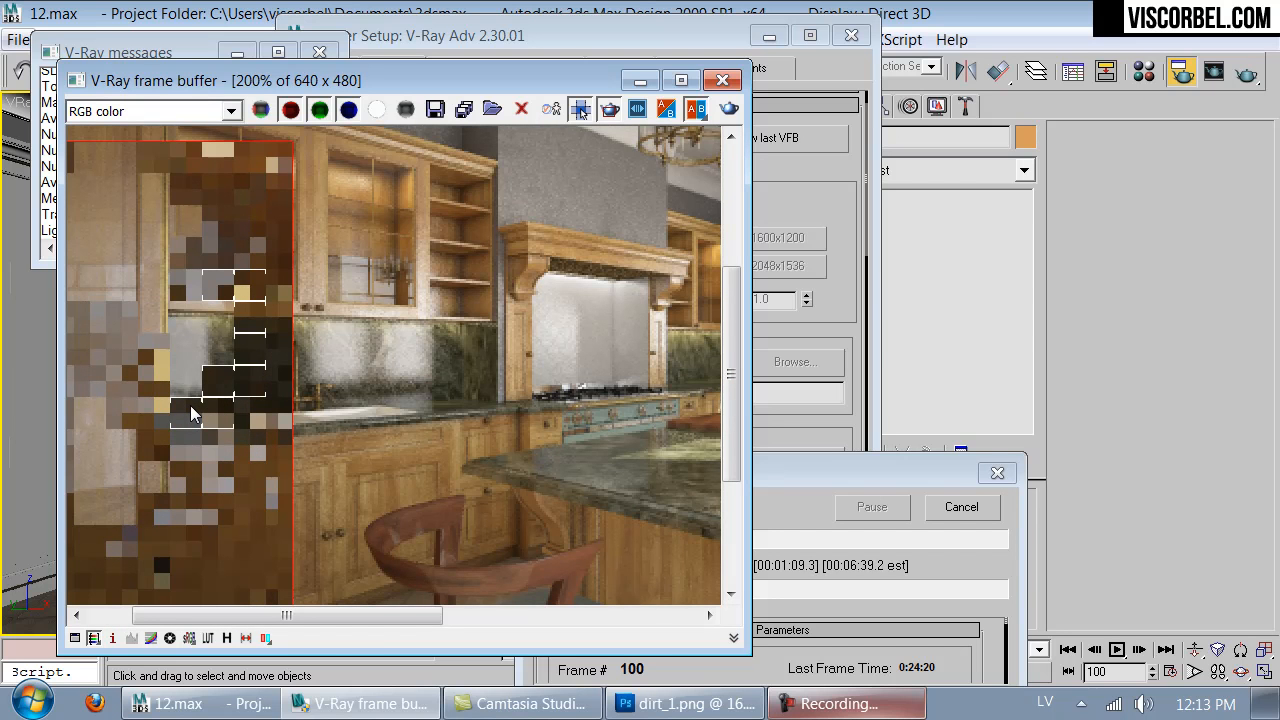
{"action": "scroll", "coordinate": [190, 413], "scroll_direction": "down", "scroll_amount": 1}
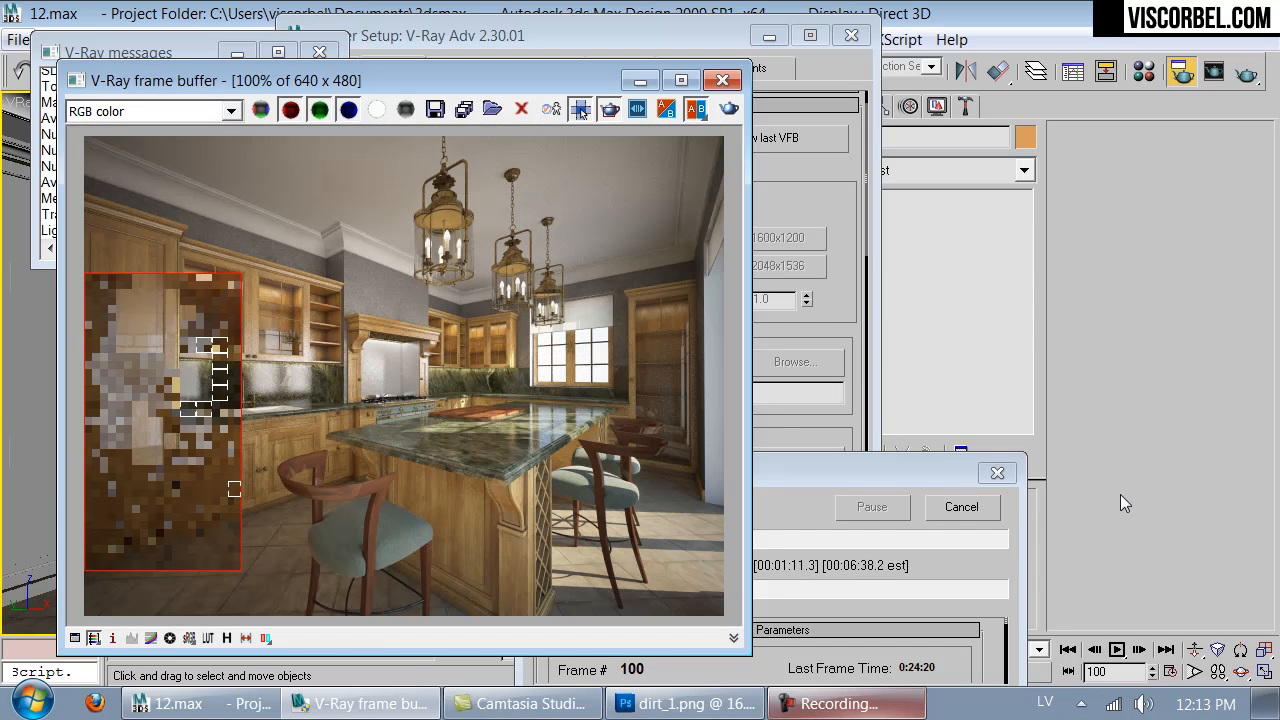
- Cancel the region render and close the frame buffer and Render Setup
{"action": "left_click", "coordinate": [961, 506]}
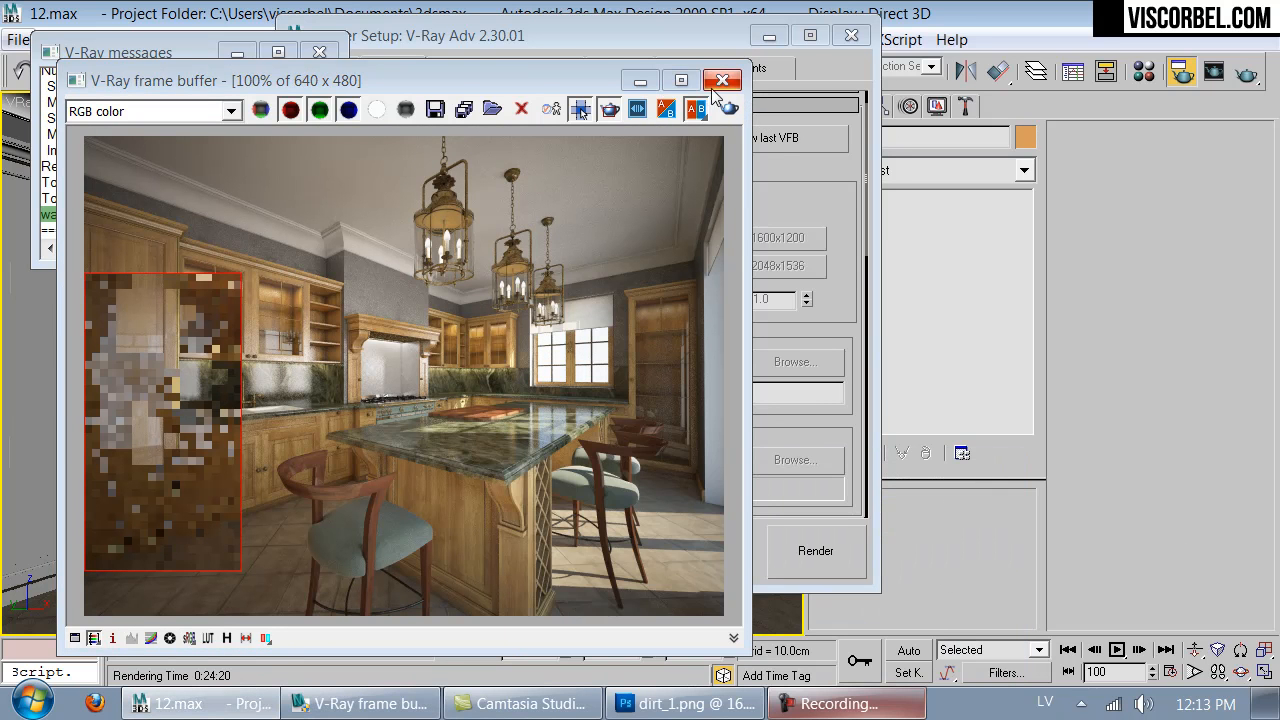
{"action": "left_click", "coordinate": [722, 80]}
{"action": "left_click", "coordinate": [852, 36]}
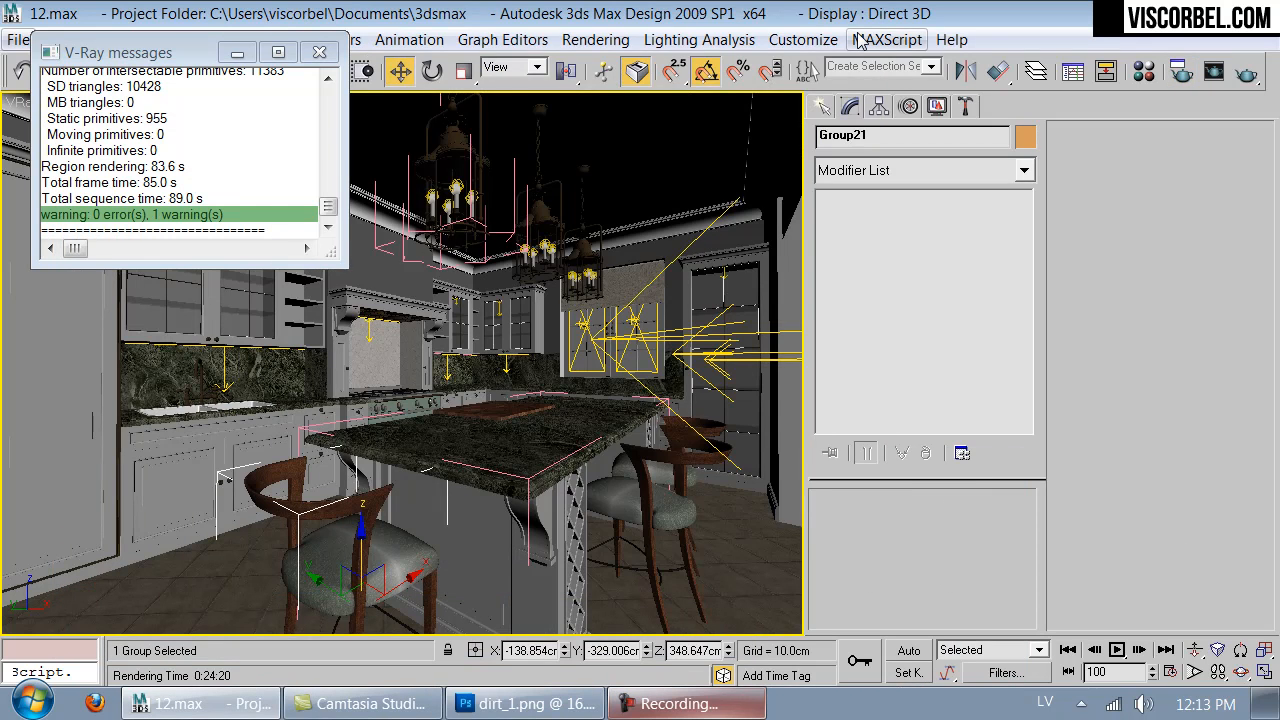
- Magnify the Wood material's sample and raise its base material's reflection glossiness to 1.0
{"action": "key", "text": "m"}
{"action": "left_click", "coordinate": [551, 212]}
{"action": "double_click", "coordinate": [551, 212]}
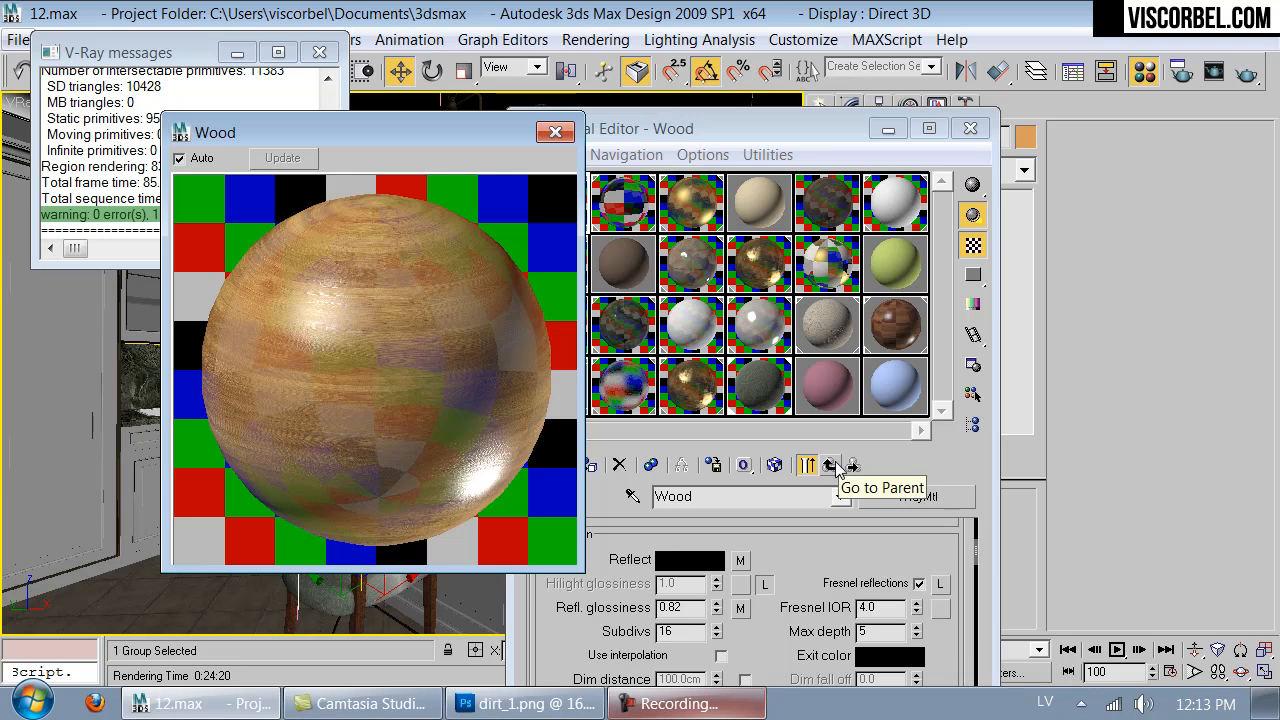
{"action": "left_click_drag", "start_coordinate": [717, 607], "coordinate": [716, 316]}
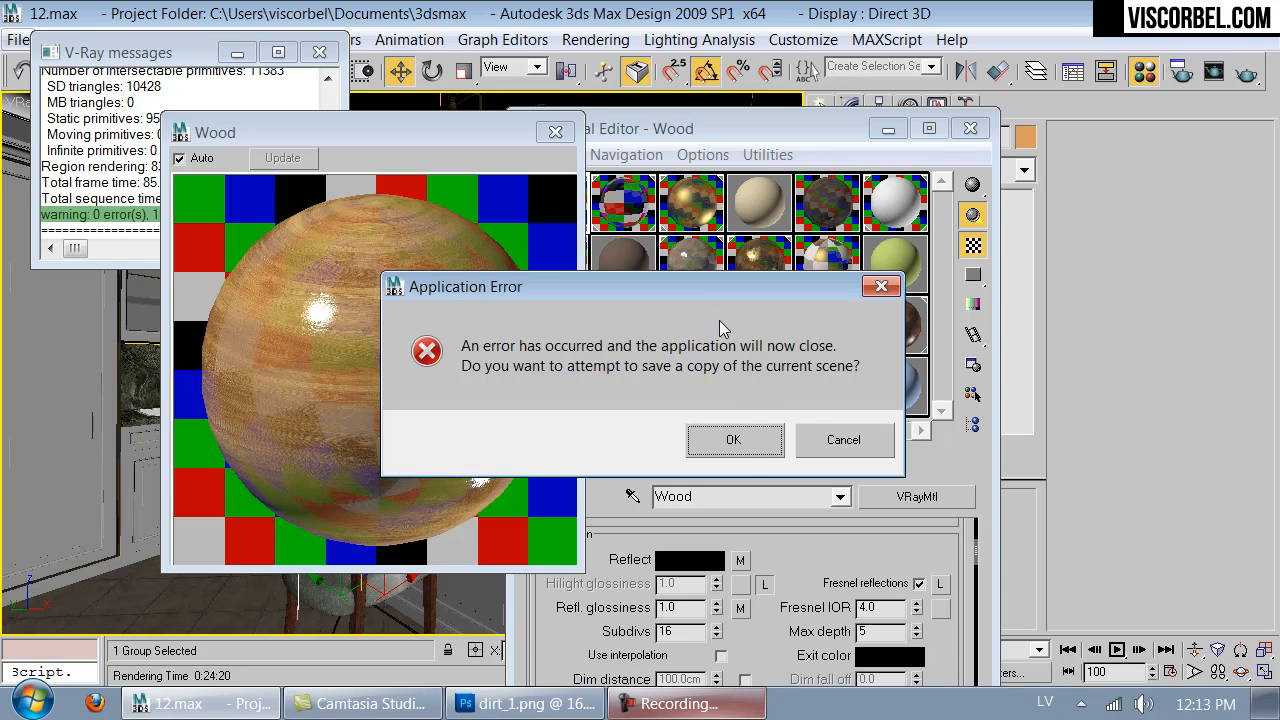
- Save a recovery copy of the crashed scene and acknowledge the isolation notice in the reopened 12_recover.max
{"action": "left_click", "coordinate": [751, 439]}
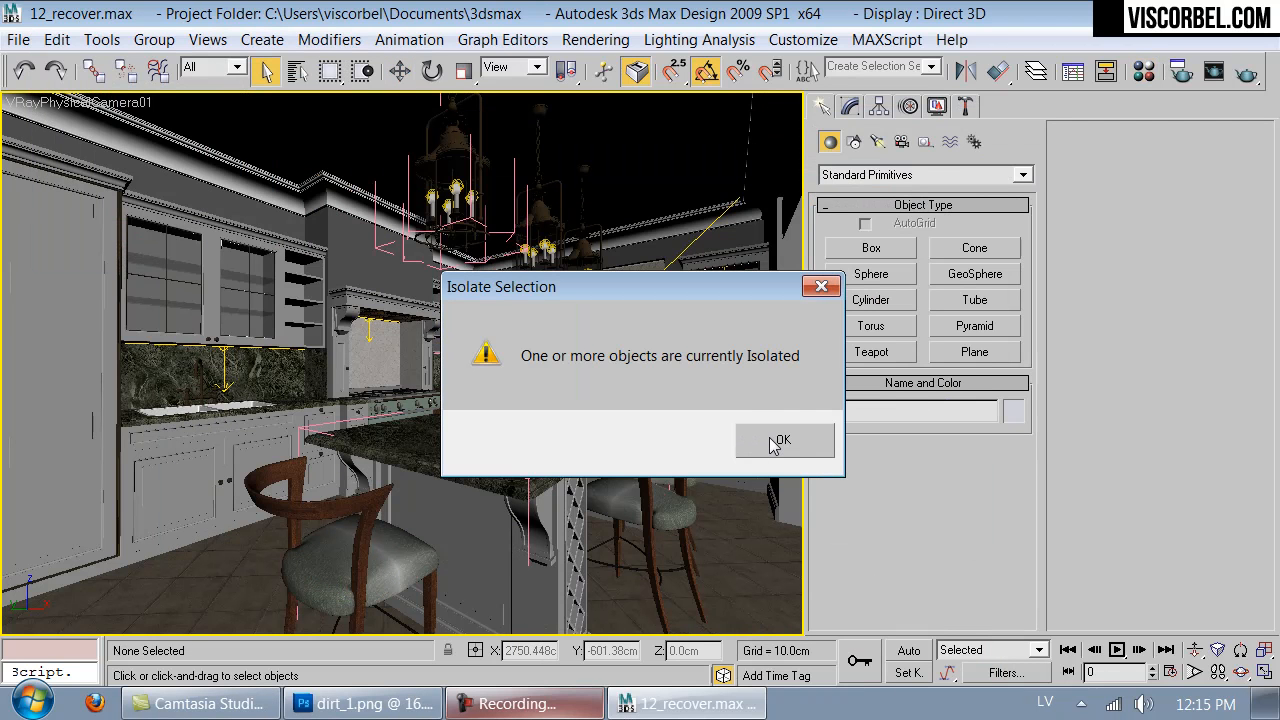
{"action": "left_click", "coordinate": [780, 441]}
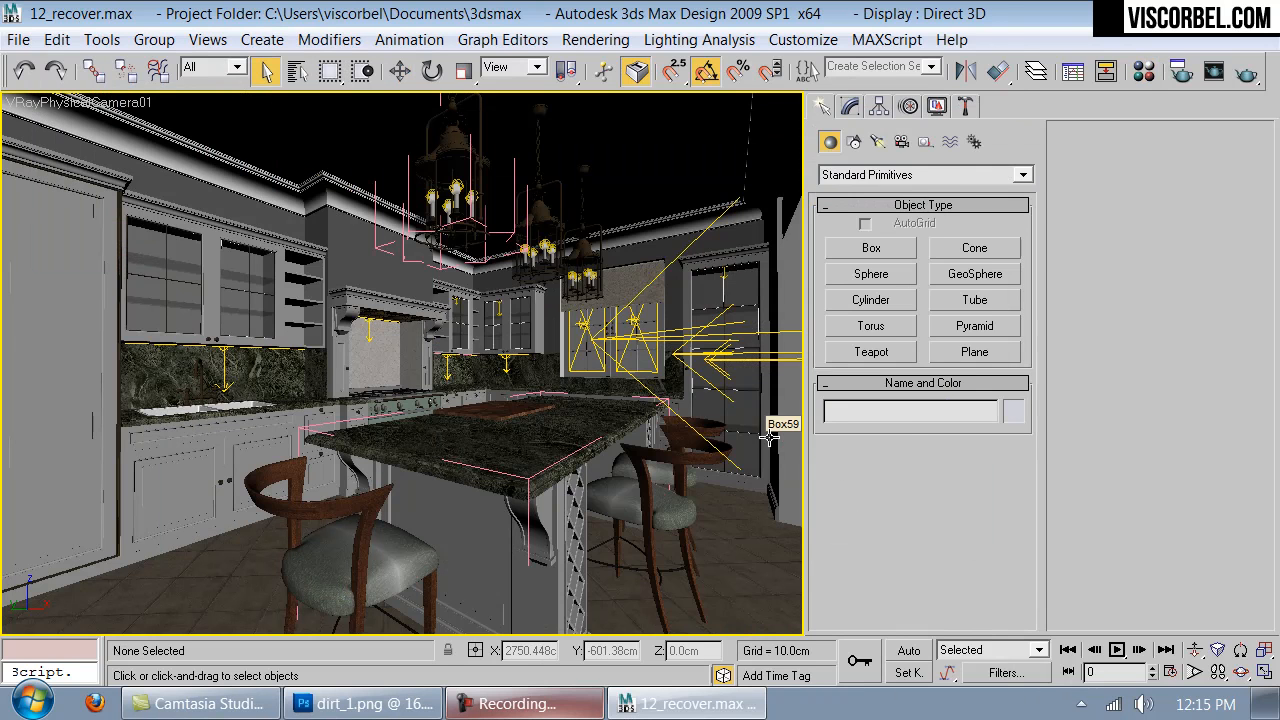
- Magnify the Wood sample again, open its base material and set the RGlossiness map amount to 30
{"action": "key", "text": "m"}
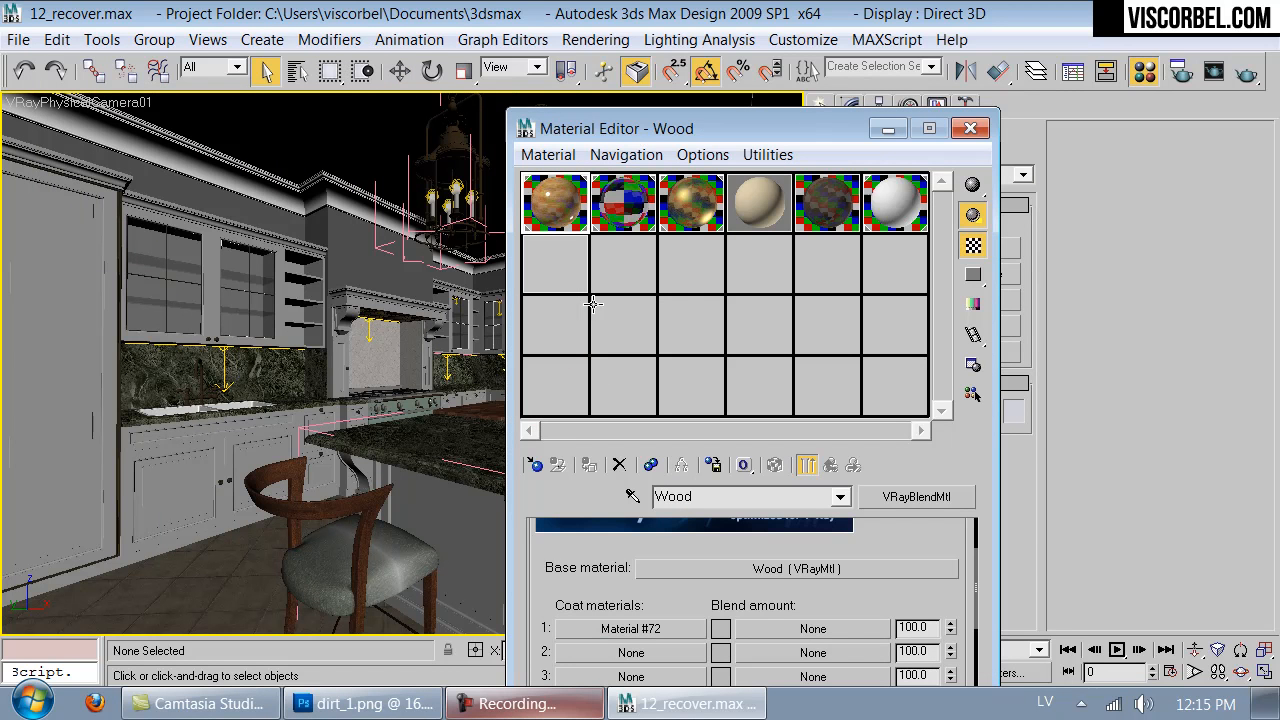
{"action": "double_click", "coordinate": [553, 218]}
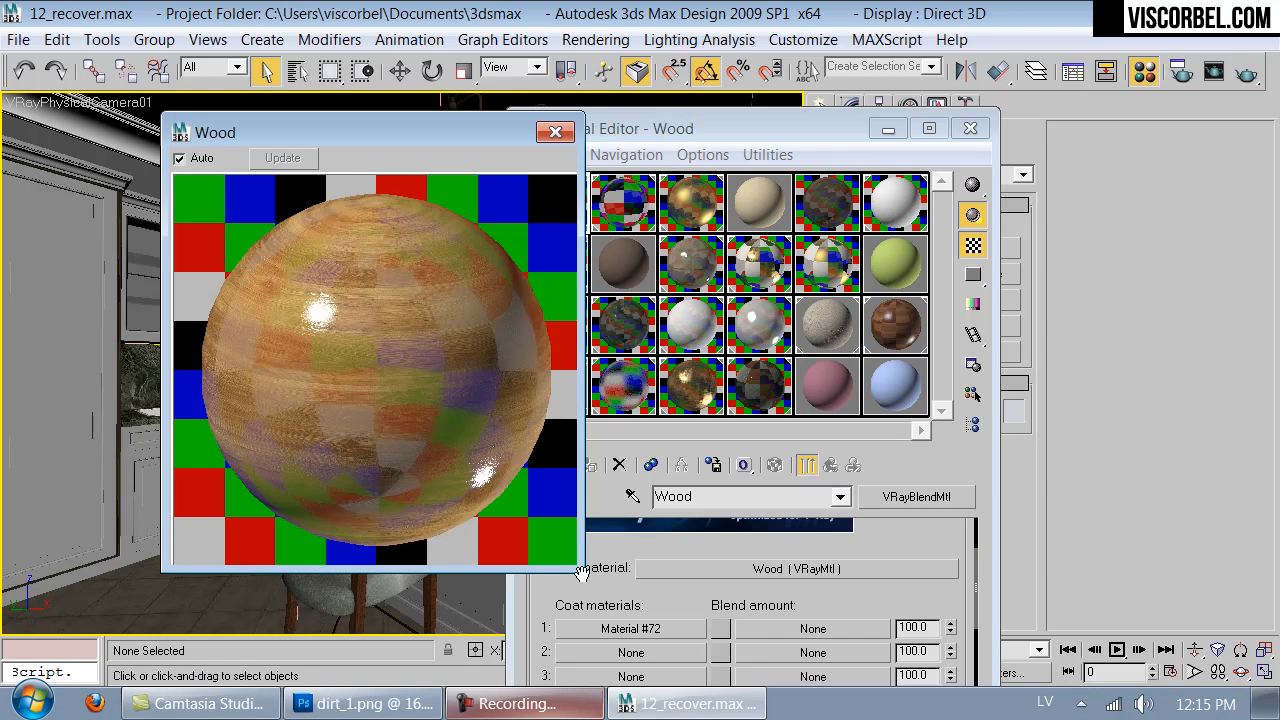
{"action": "left_click_drag", "start_coordinate": [582, 571], "coordinate": [431, 417]}
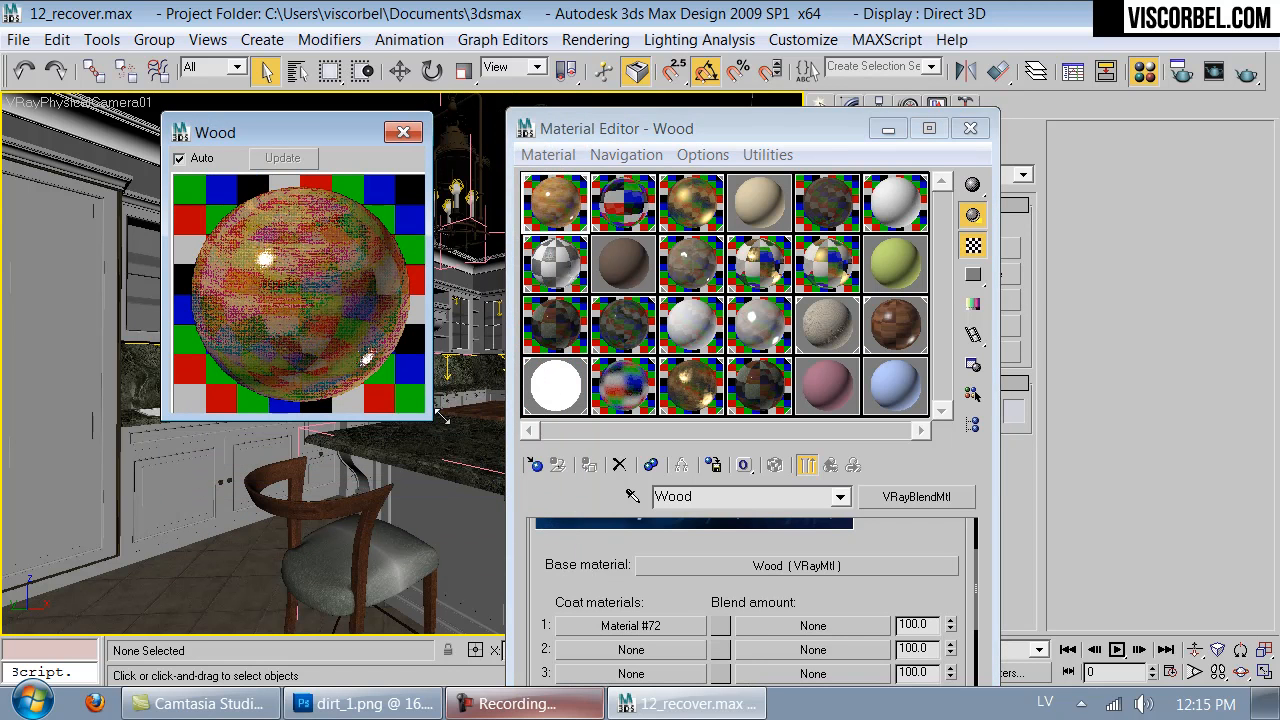
{"action": "left_click", "coordinate": [737, 563]}
{"action": "scroll", "coordinate": [700, 540], "scroll_direction": "down", "scroll_amount": 10}
{"action": "scroll", "coordinate": [686, 515], "scroll_direction": "down", "scroll_amount": 2}
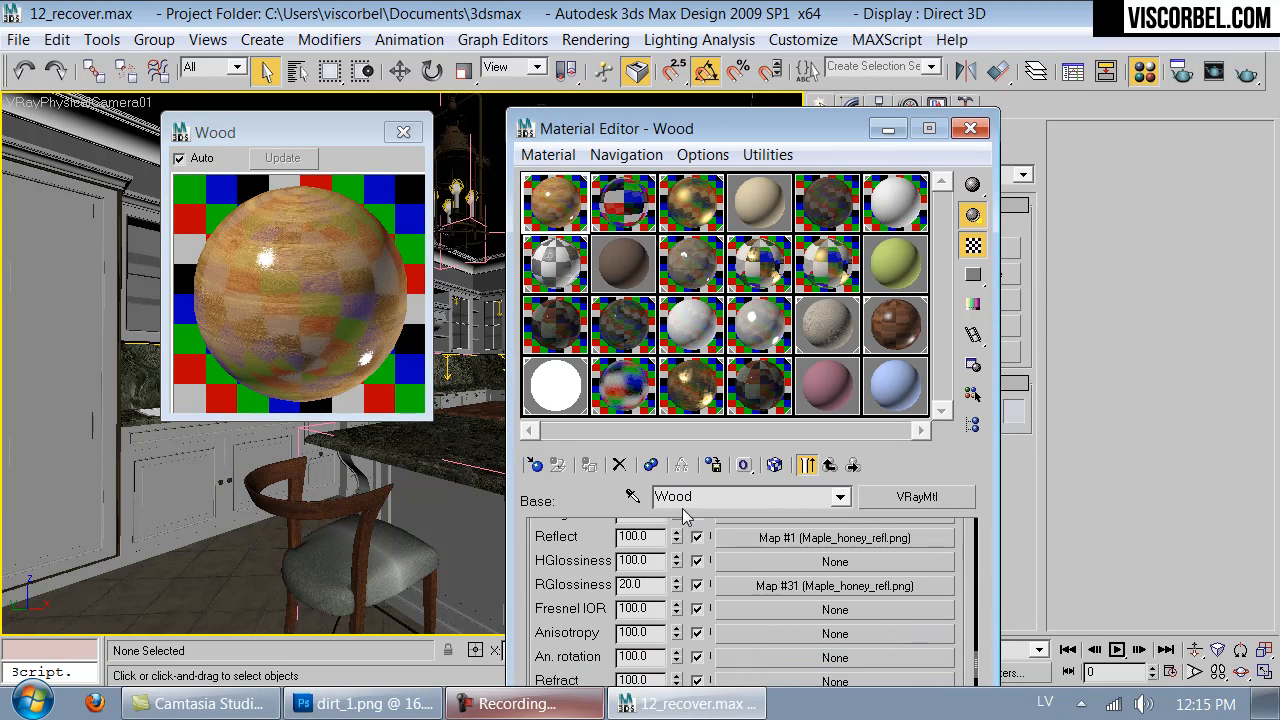
{"action": "double_click", "coordinate": [630, 584]}
{"action": "type", "text": "30"}
{"action": "key", "text": "Return"}
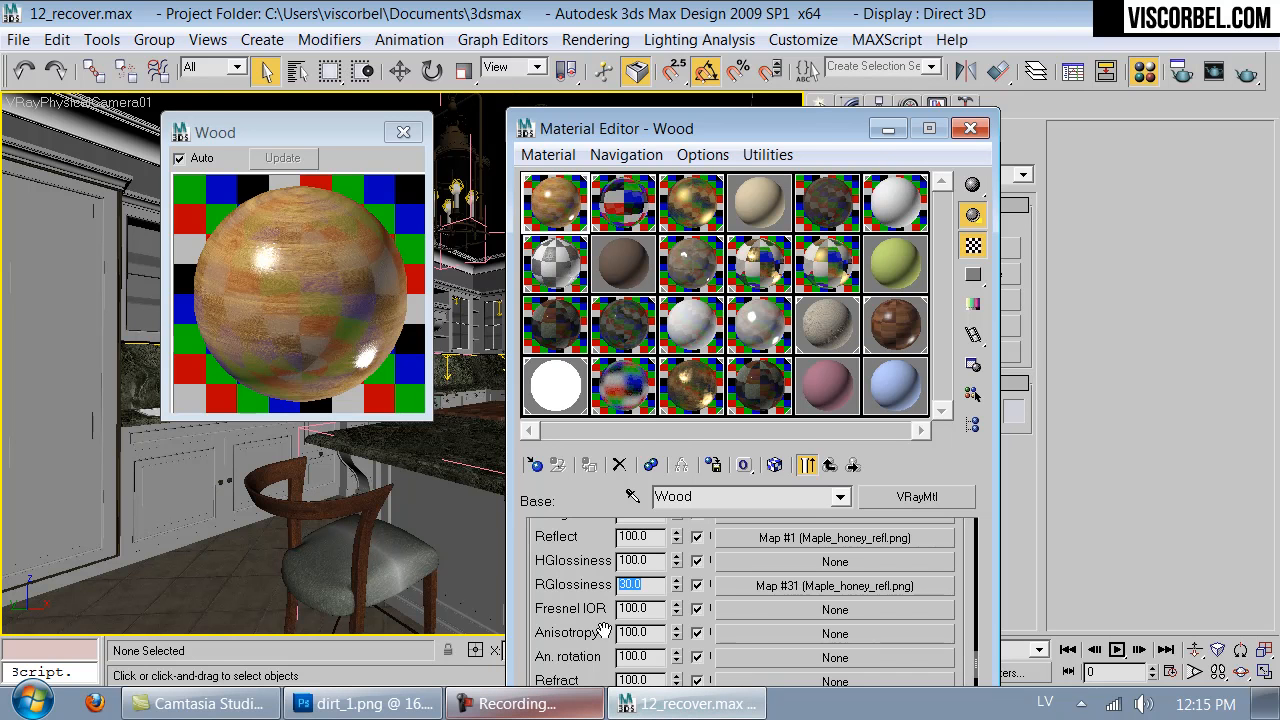
- Set the Wood base material's bump map amount to 3 and enlarge the sample preview
{"action": "scroll", "coordinate": [641, 537], "scroll_direction": "down", "scroll_amount": 4}
{"action": "scroll", "coordinate": [641, 537], "scroll_direction": "up", "scroll_amount": 1}
{"action": "double_click", "coordinate": [640, 609]}
{"action": "type", "text": "3"}
{"action": "key", "text": "Return"}
{"action": "left_click_drag", "start_coordinate": [430, 418], "coordinate": [493, 528]}
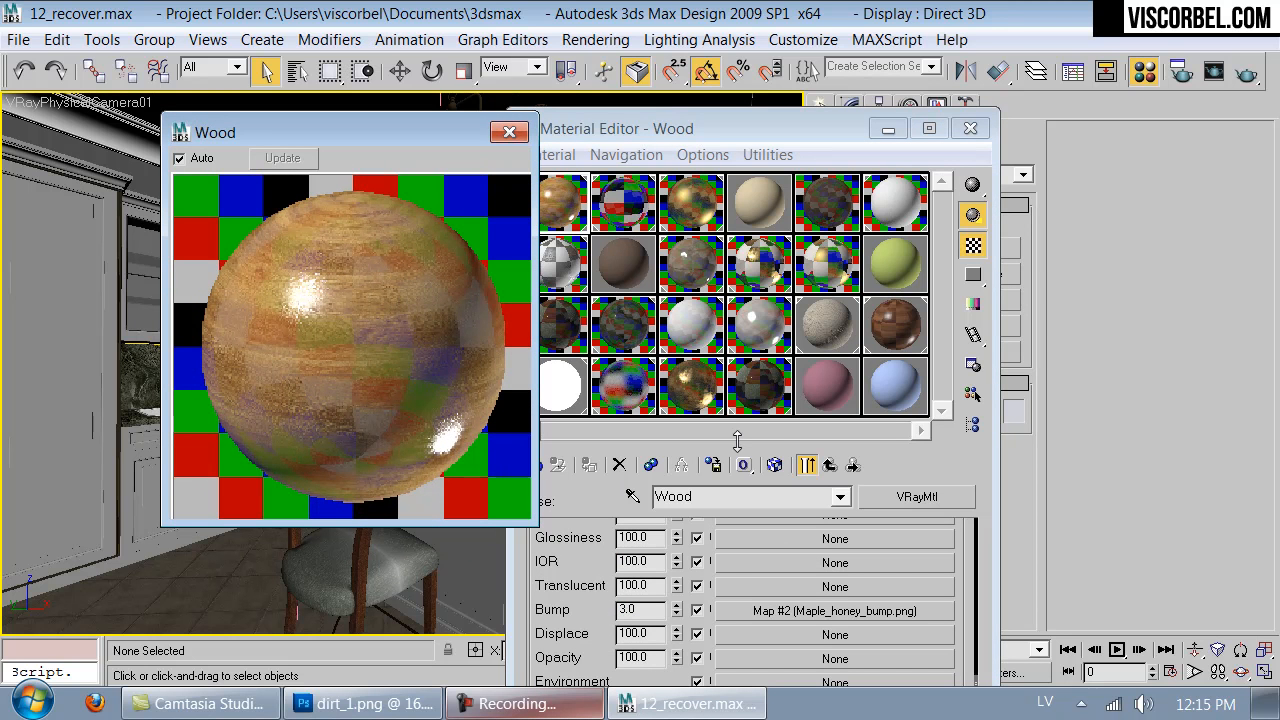
- Return to the Wood blend material and darken the first coat's blend amount color to a darker grey
{"action": "left_click", "coordinate": [828, 467]}
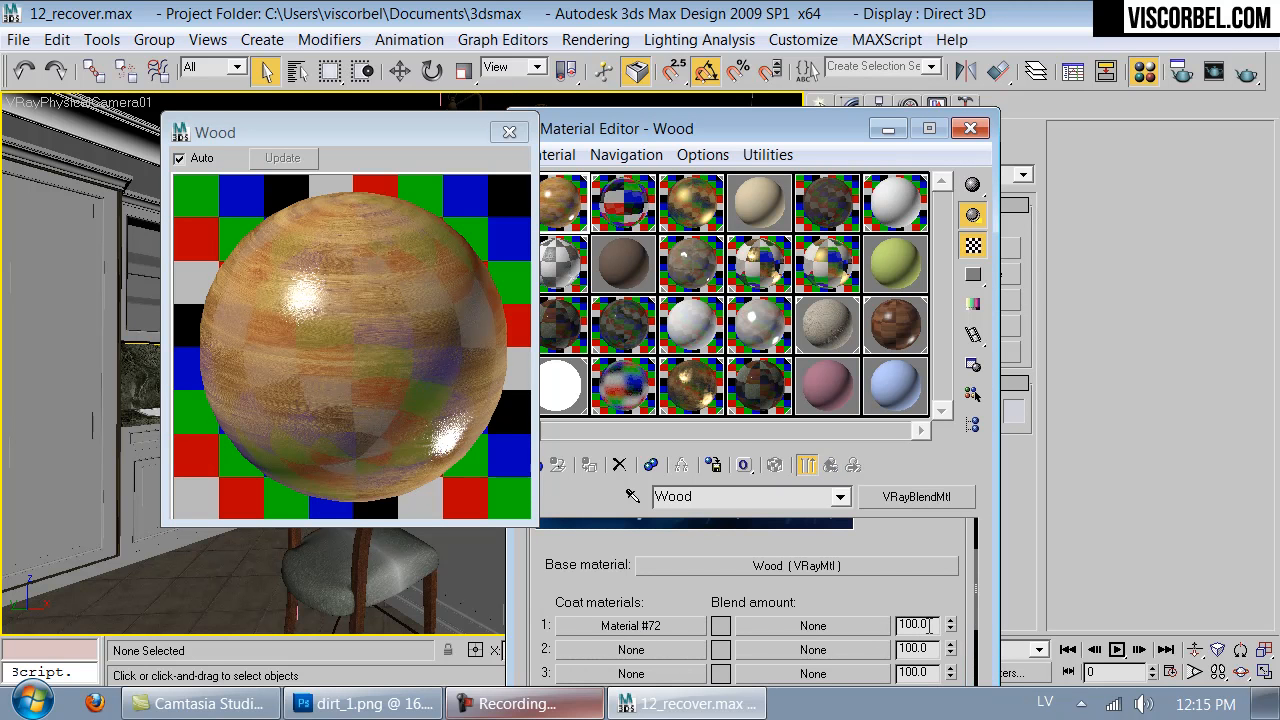
{"action": "left_click", "coordinate": [720, 625]}
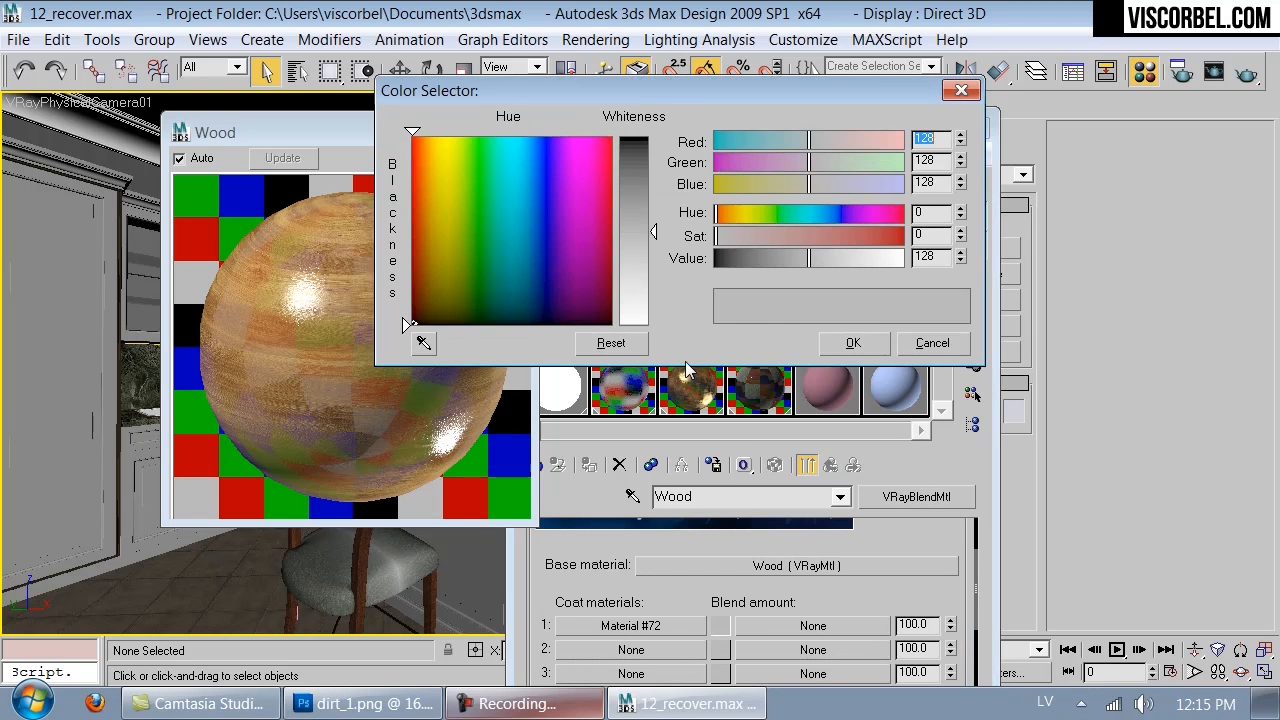
{"action": "left_click_drag", "start_coordinate": [809, 262], "coordinate": [756, 264]}
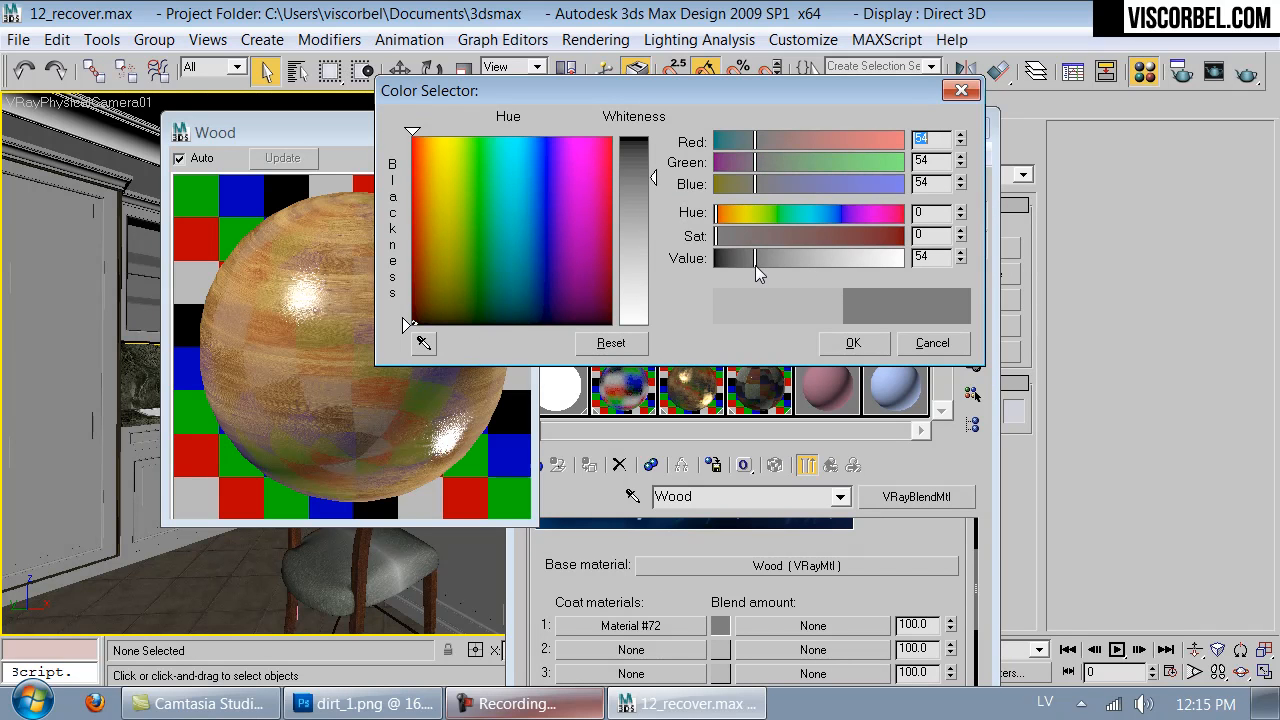
{"action": "left_click", "coordinate": [762, 258]}
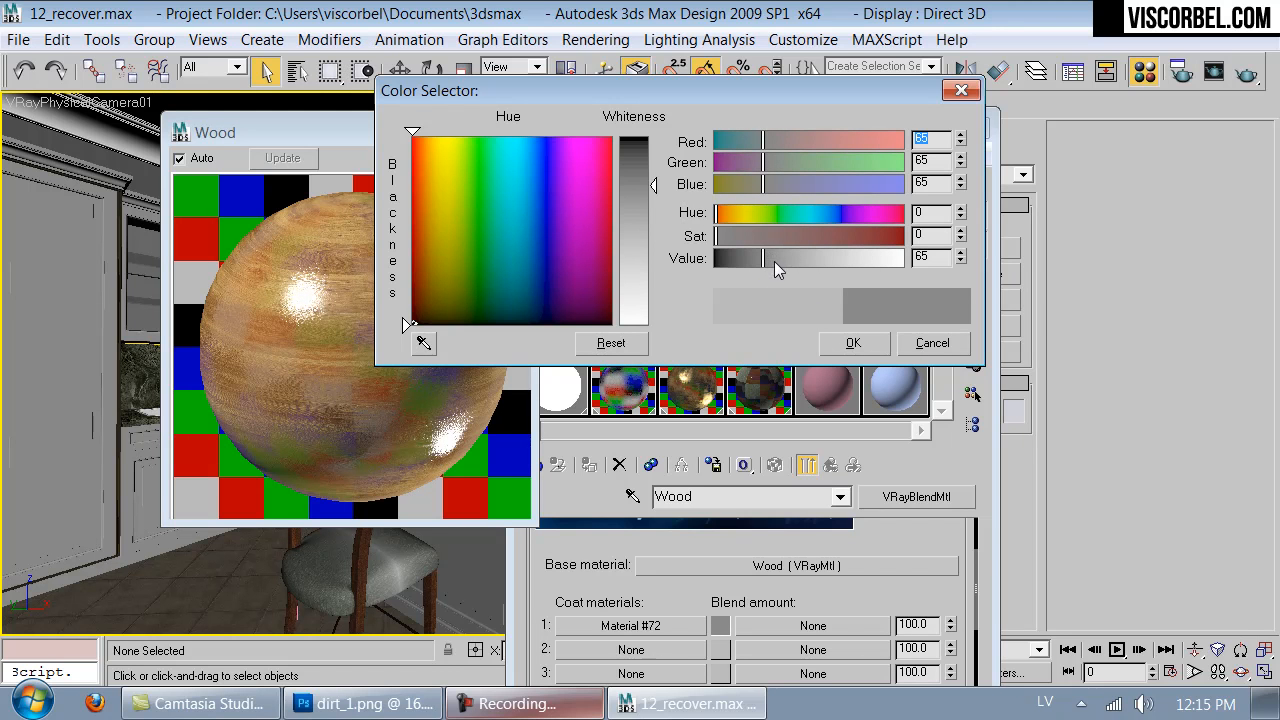
{"action": "left_click", "coordinate": [773, 258]}
{"action": "left_click", "coordinate": [852, 343]}
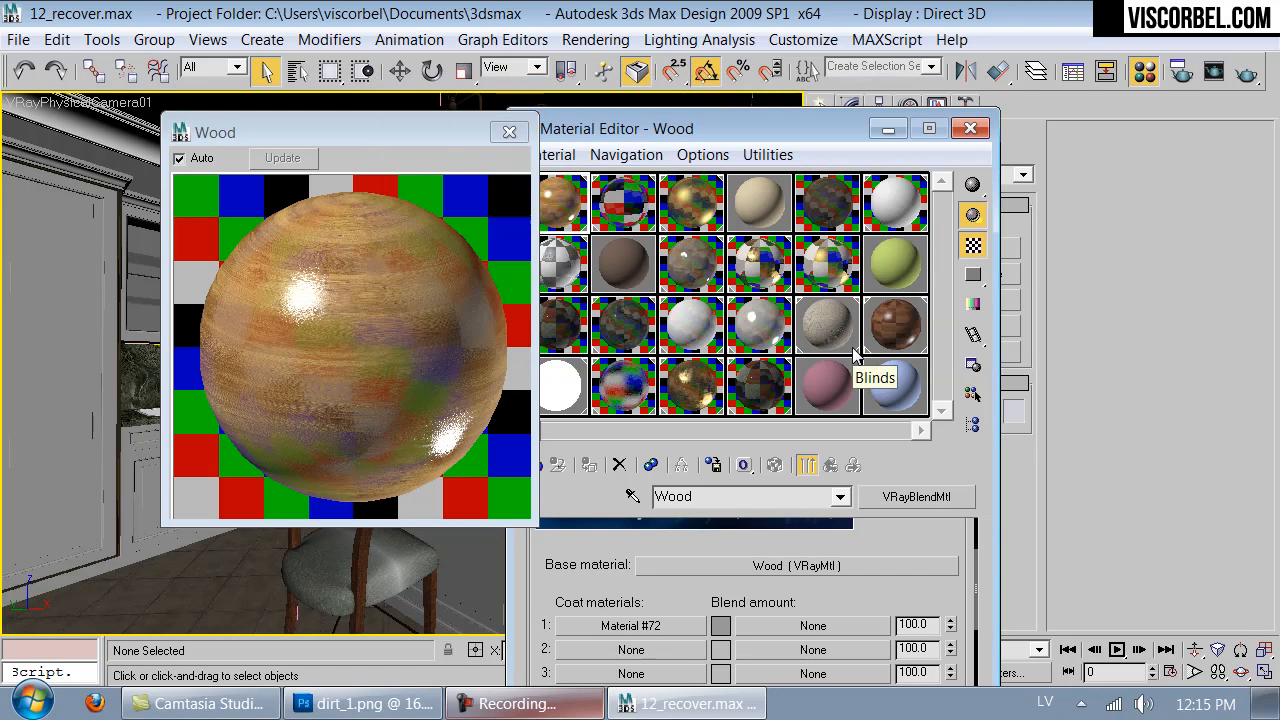
- Close the Material Editor, mark a render region over the tall cabinet and start rendering it
{"action": "left_click", "coordinate": [968, 129]}
{"action": "left_click", "coordinate": [1213, 72]}
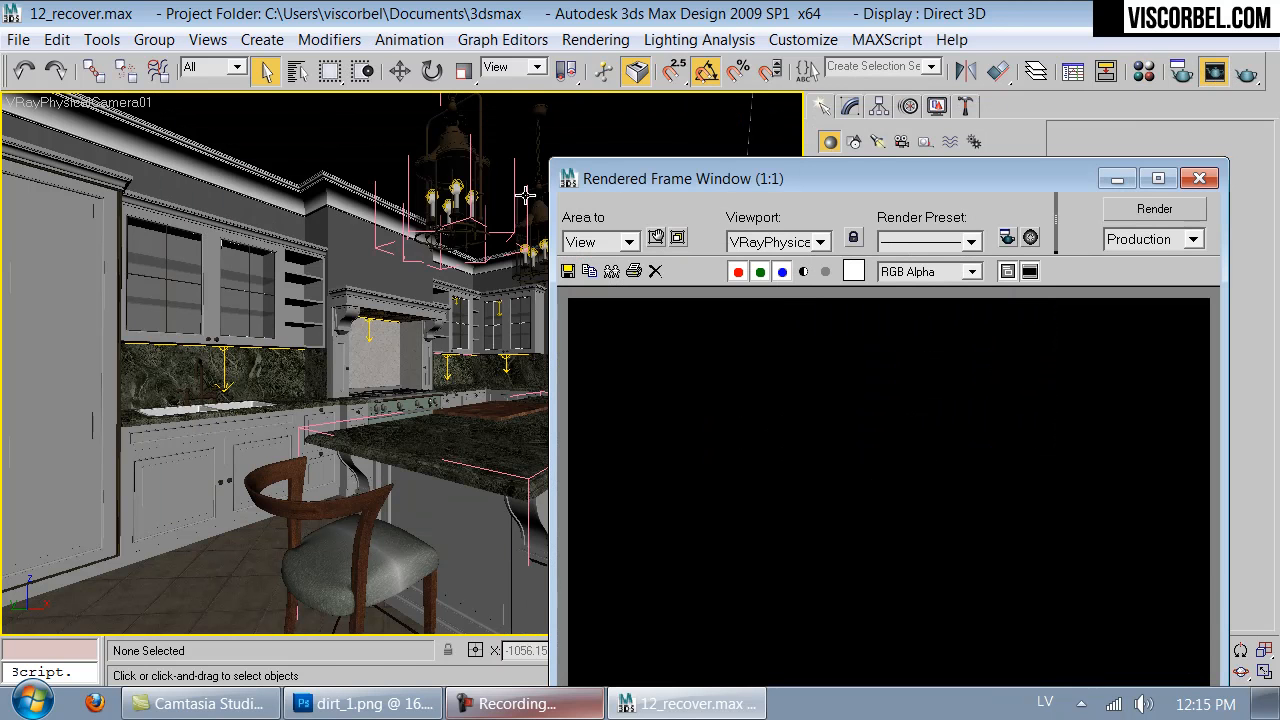
{"action": "left_click", "coordinate": [656, 237]}
{"action": "left_click_drag", "start_coordinate": [403, 270], "coordinate": [68, 400]}
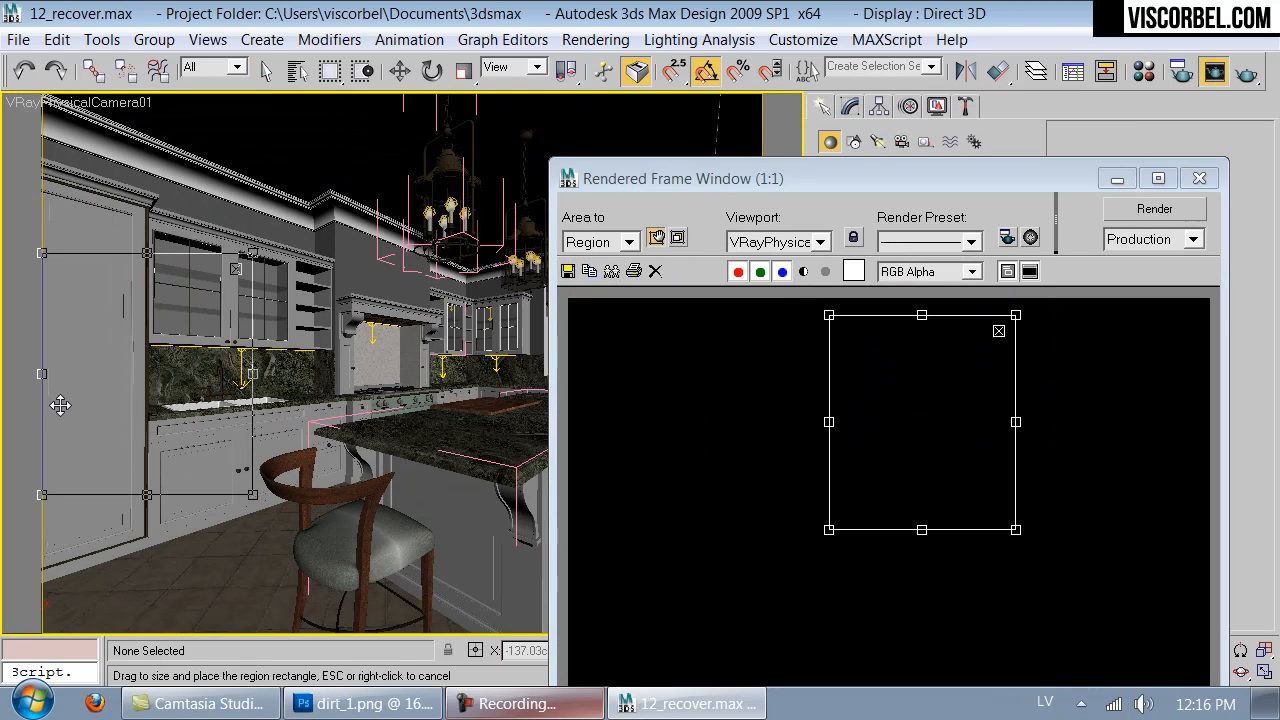
{"action": "left_click_drag", "start_coordinate": [253, 372], "coordinate": [148, 376]}
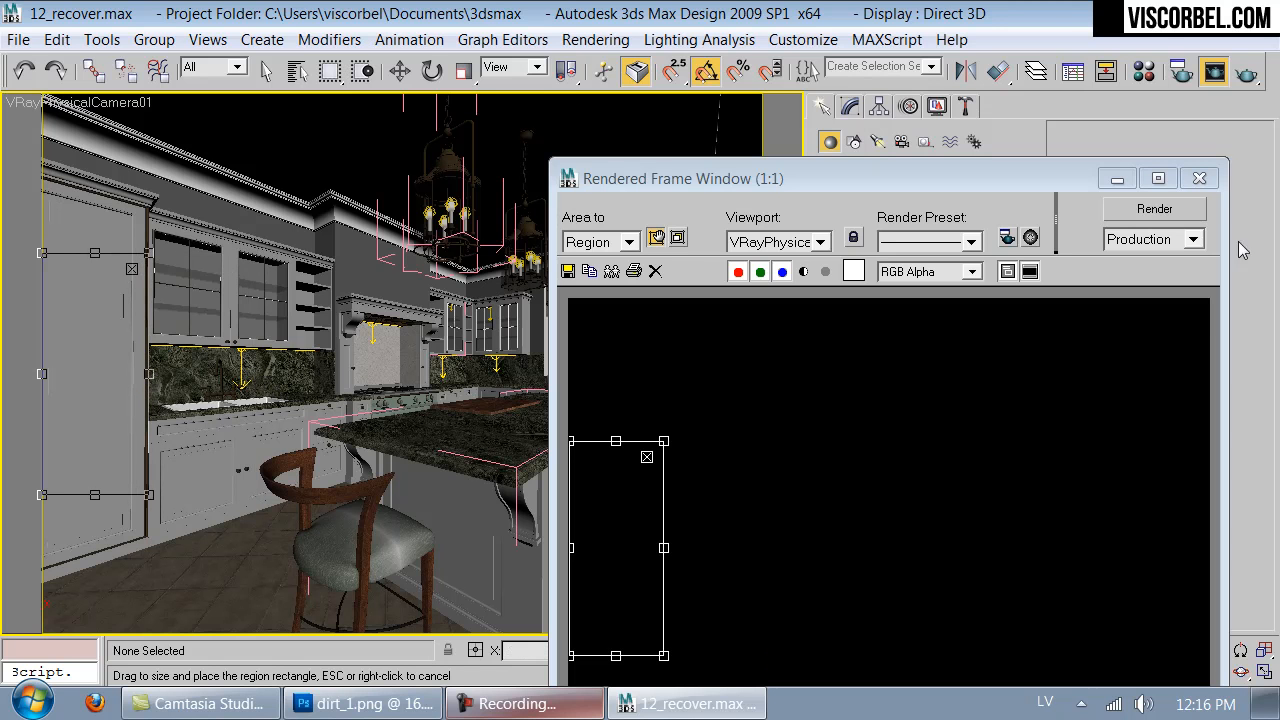
{"action": "left_click", "coordinate": [1180, 210]}
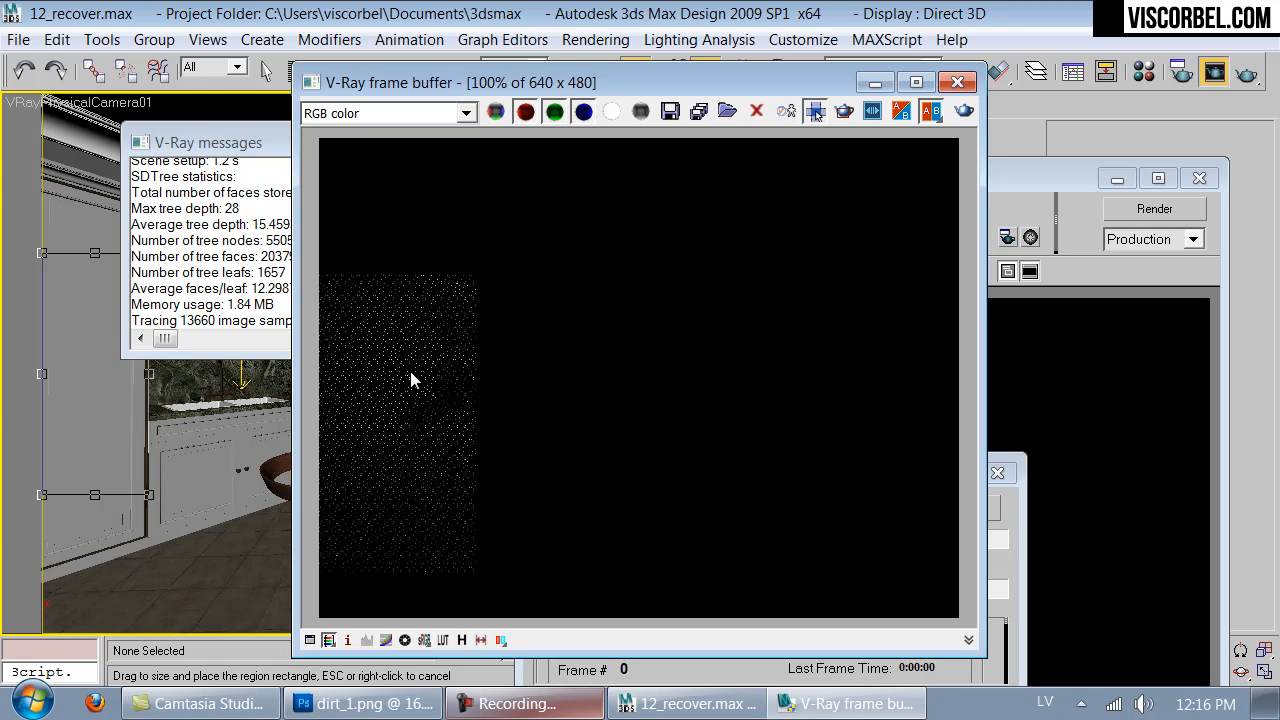
- Examine the tall cabinet's wood reflections in the rendering region at different zoom levels, and close the frame buffer
{"action": "scroll", "coordinate": [425, 371], "scroll_direction": "down", "scroll_amount": 1}
{"action": "scroll", "coordinate": [448, 371], "scroll_direction": "up", "scroll_amount": 1}
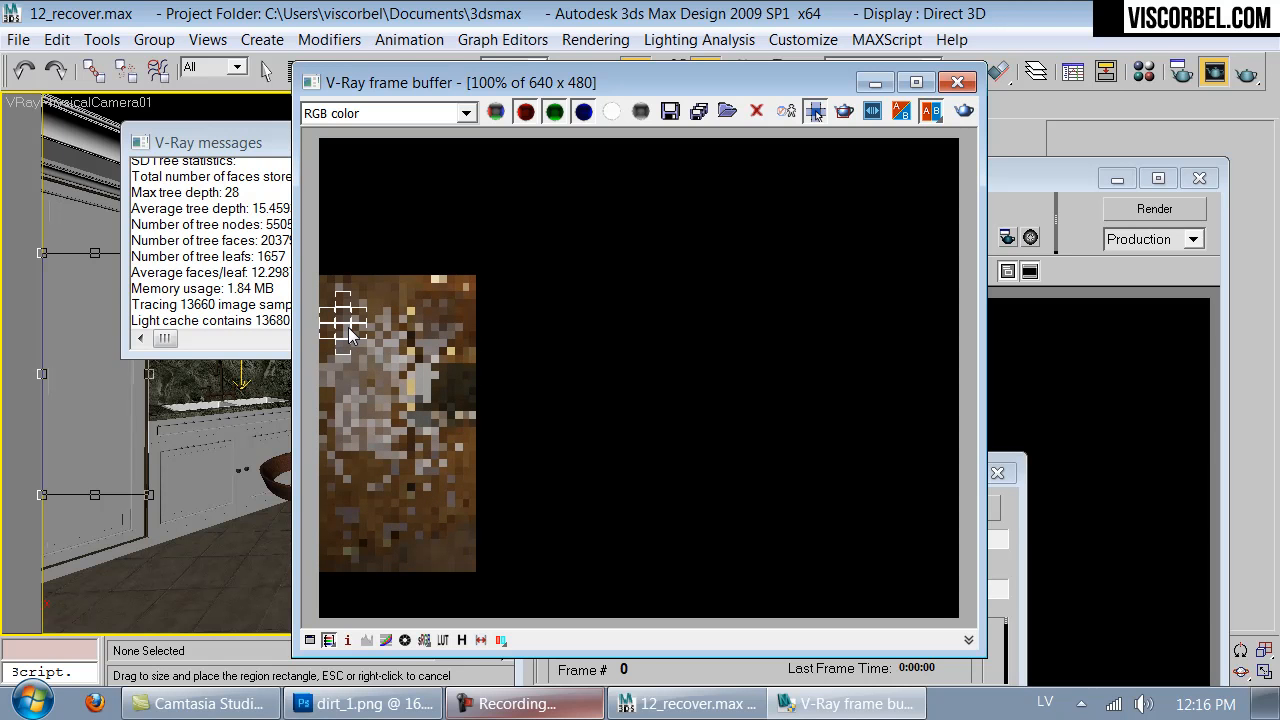
{"action": "scroll", "coordinate": [348, 333], "scroll_direction": "up", "scroll_amount": 1}
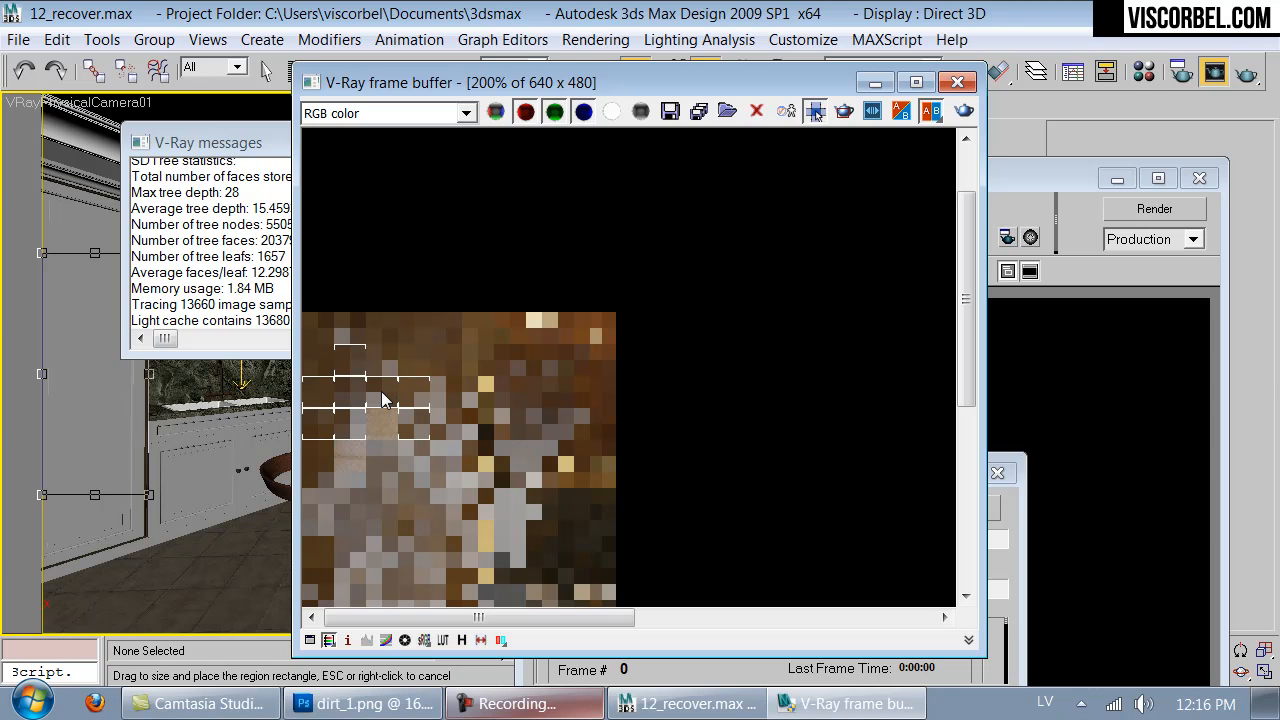
{"action": "scroll", "coordinate": [390, 394], "scroll_direction": "down", "scroll_amount": 2}
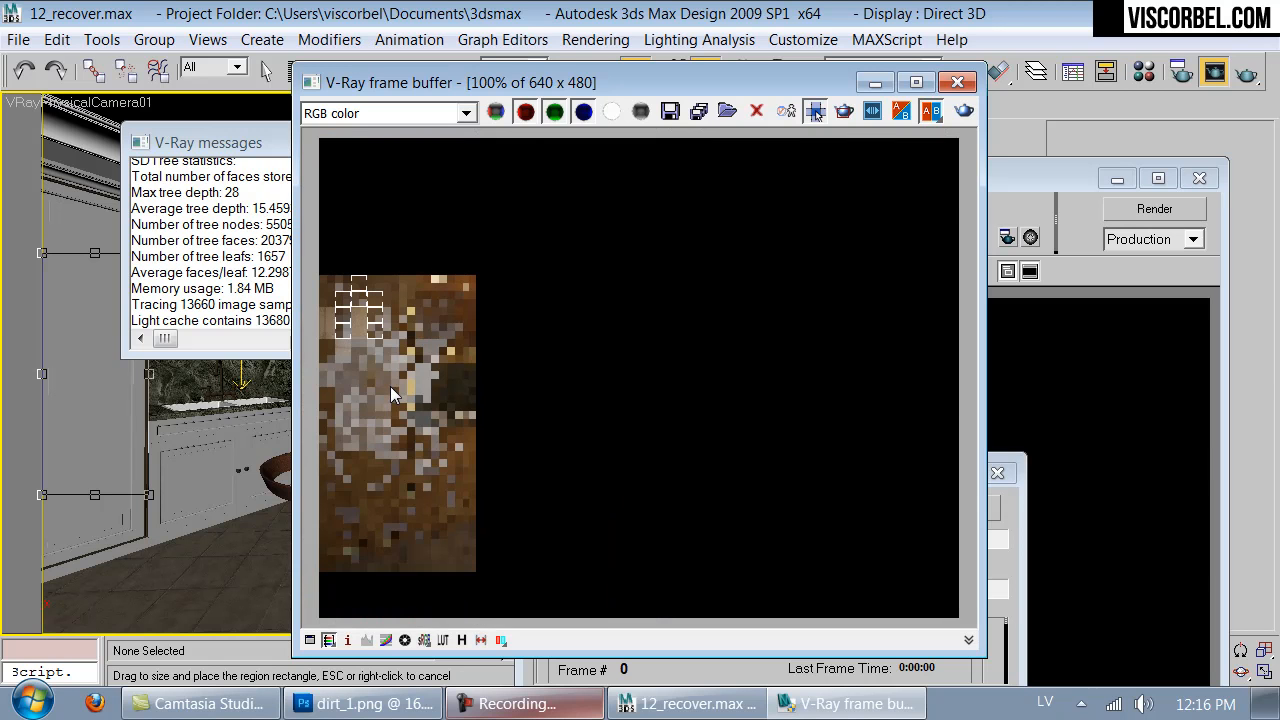
{"action": "scroll", "coordinate": [380, 335], "scroll_direction": "up", "scroll_amount": 2}
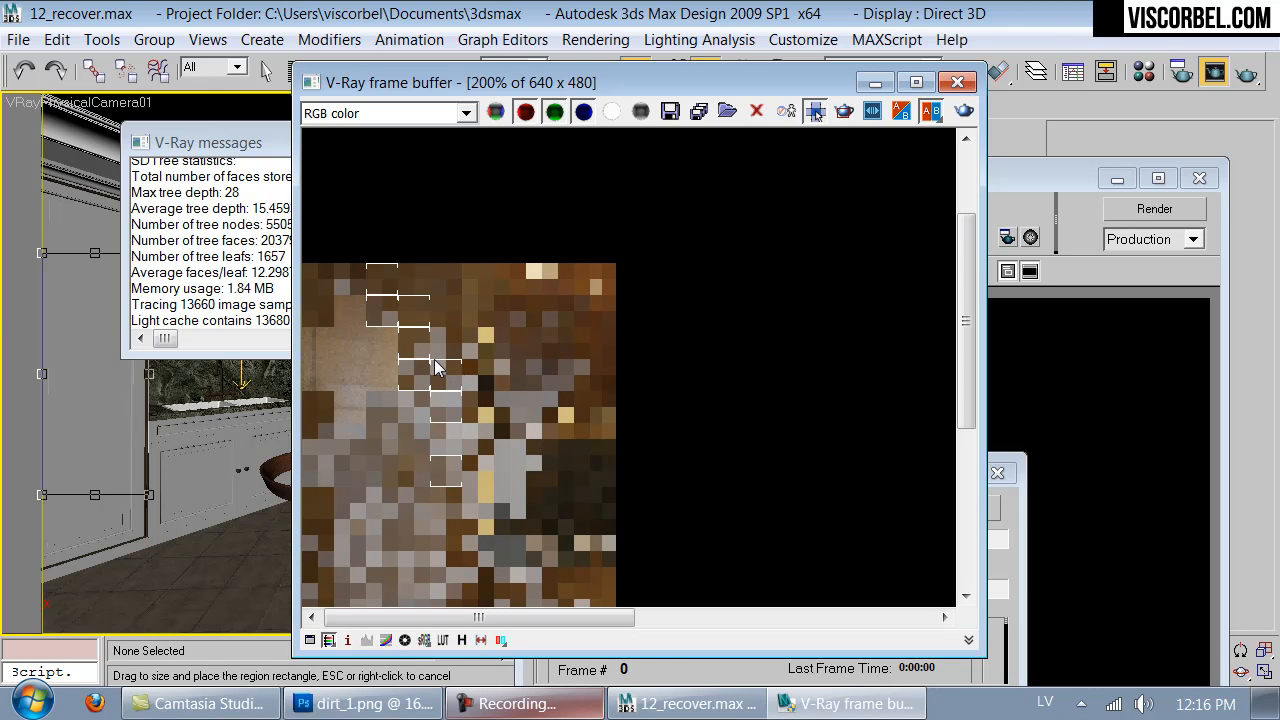
{"action": "scroll", "coordinate": [435, 366], "scroll_direction": "down", "scroll_amount": 1}
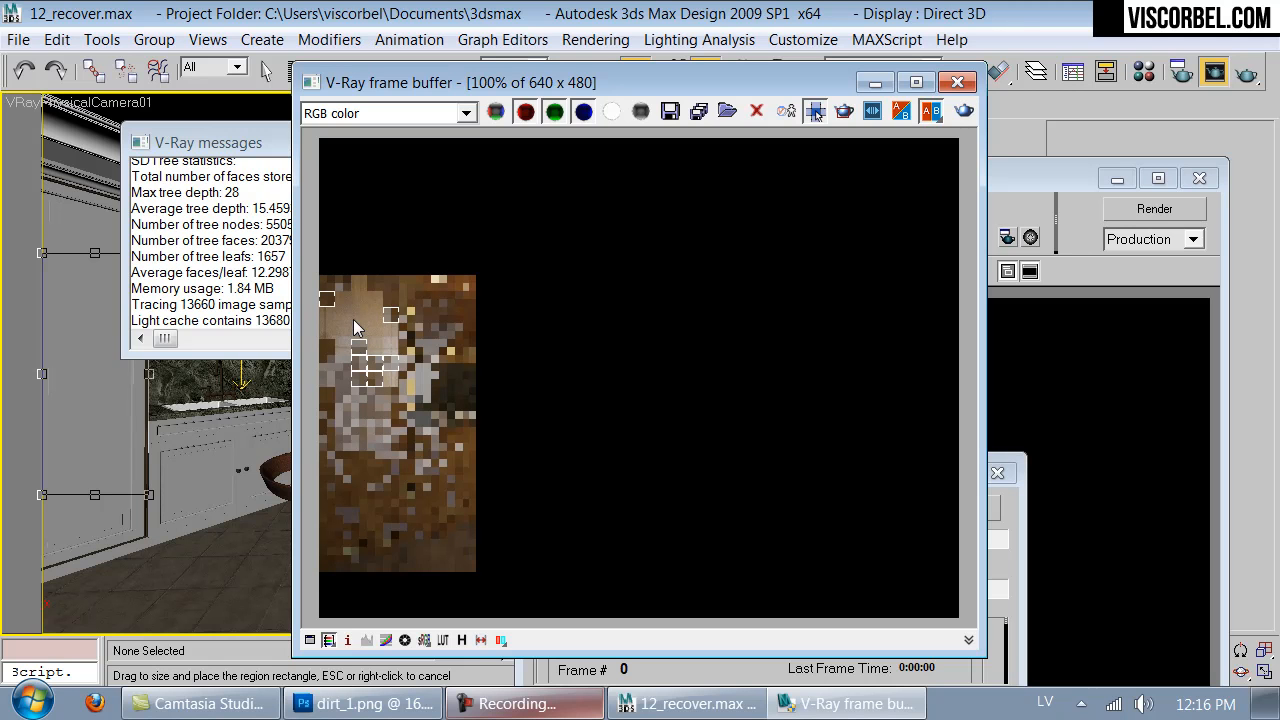
{"action": "left_click_drag", "start_coordinate": [806, 78], "coordinate": [582, 170]}
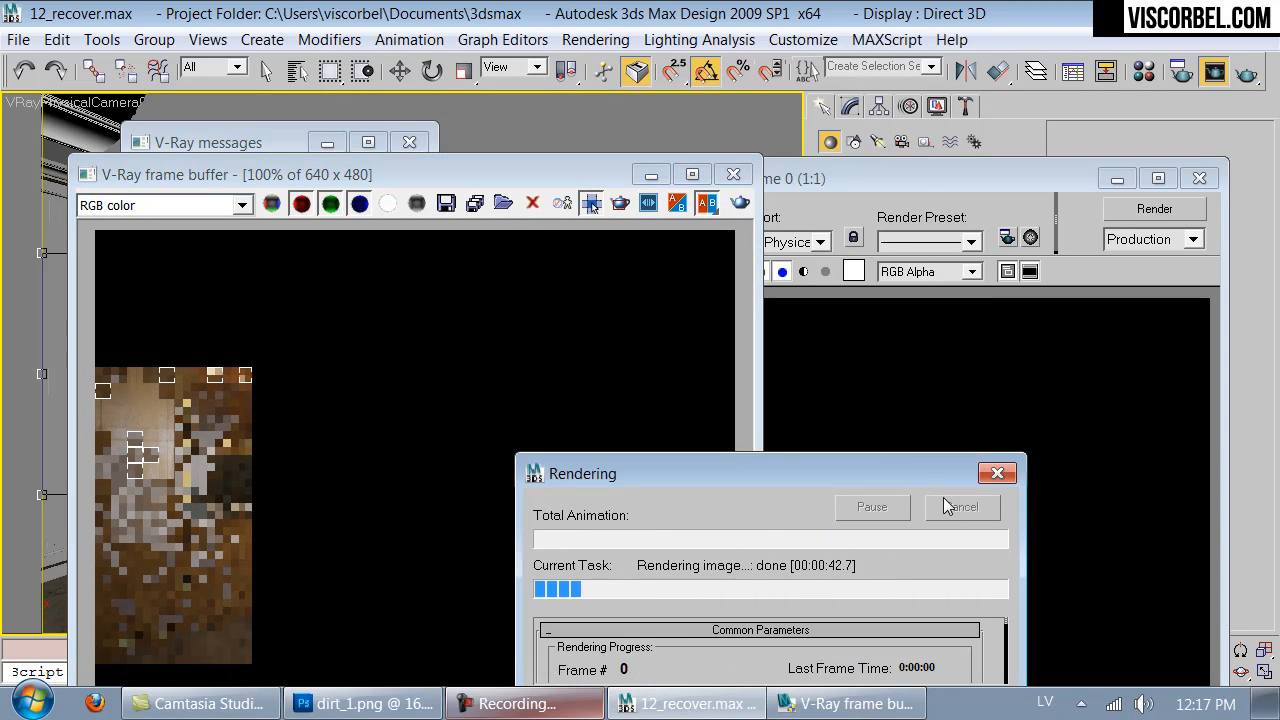
{"action": "left_click", "coordinate": [748, 175]}
- Move and resize the render region to cover the front chair's seat and start rendering it
{"action": "left_click_drag", "start_coordinate": [98, 440], "coordinate": [333, 536]}
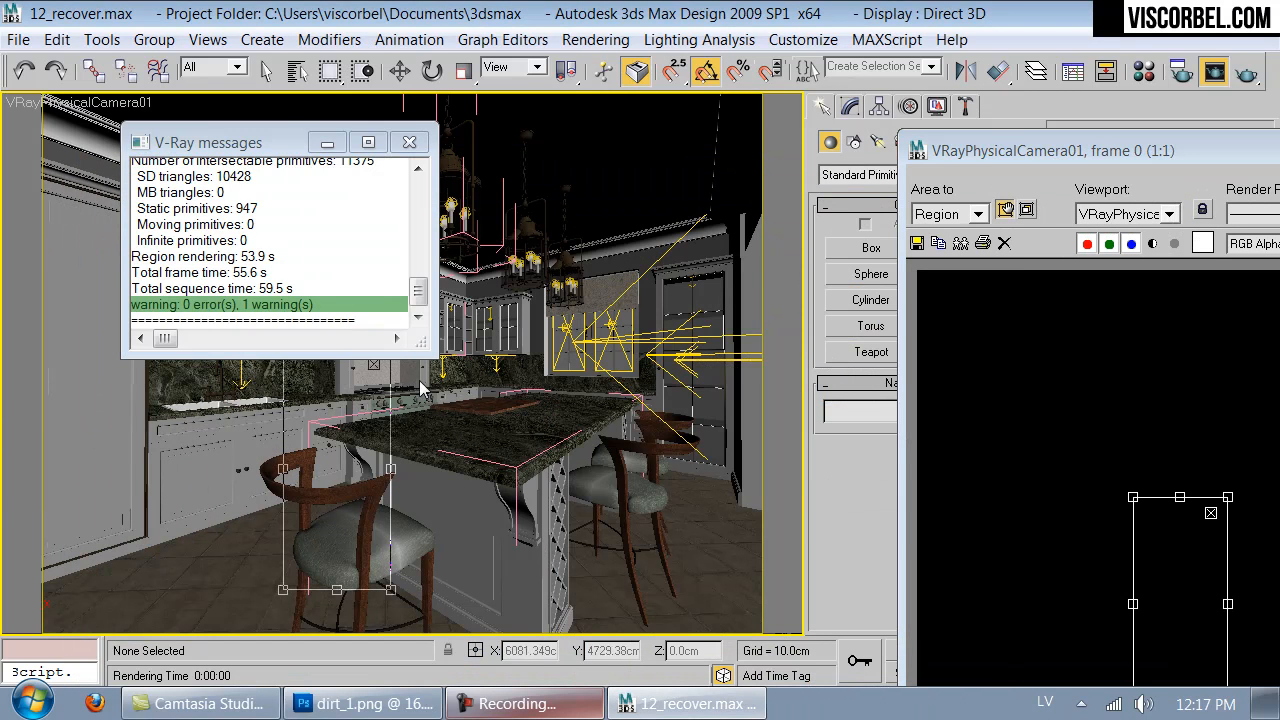
{"action": "left_click", "coordinate": [408, 143]}
{"action": "left_click_drag", "start_coordinate": [390, 468], "coordinate": [435, 491]}
{"action": "left_click_drag", "start_coordinate": [1213, 157], "coordinate": [843, 158]}
{"action": "left_click", "coordinate": [1130, 182]}
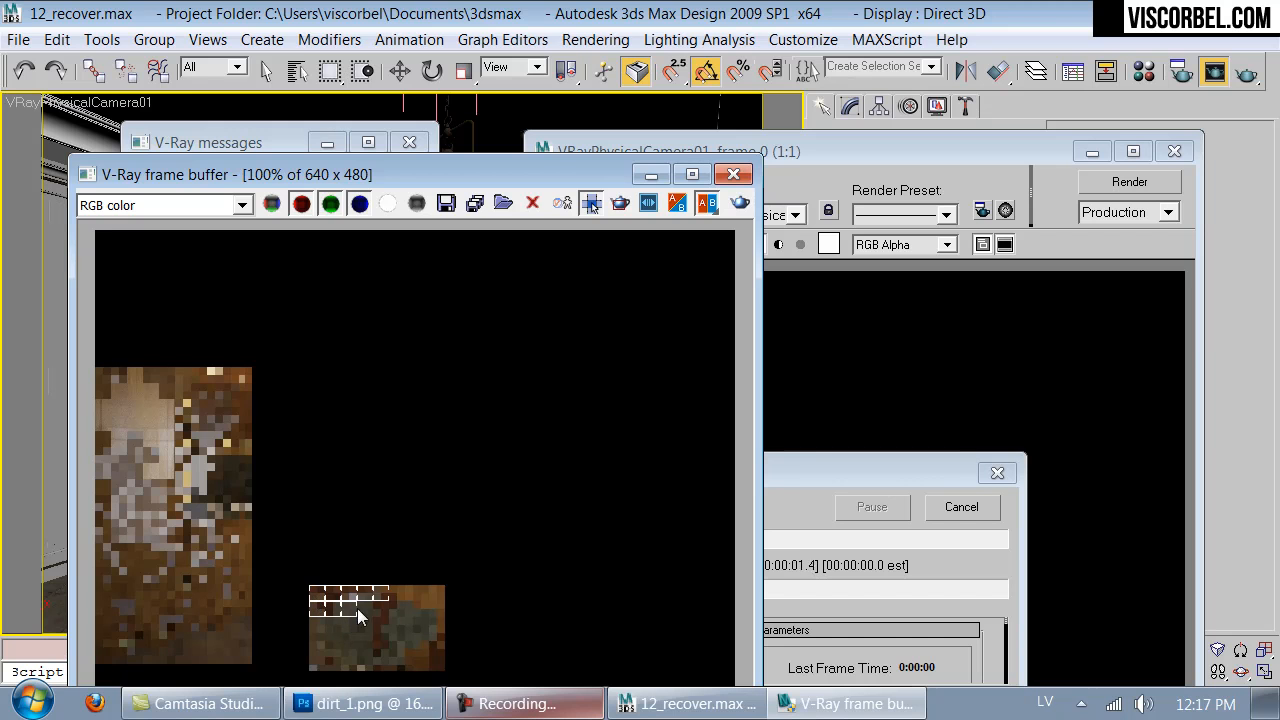
- Examine the chair's seat and wood in the rendering region up close, and cancel the render and close its windows
{"action": "left_click_drag", "start_coordinate": [484, 168], "coordinate": [502, 18]}
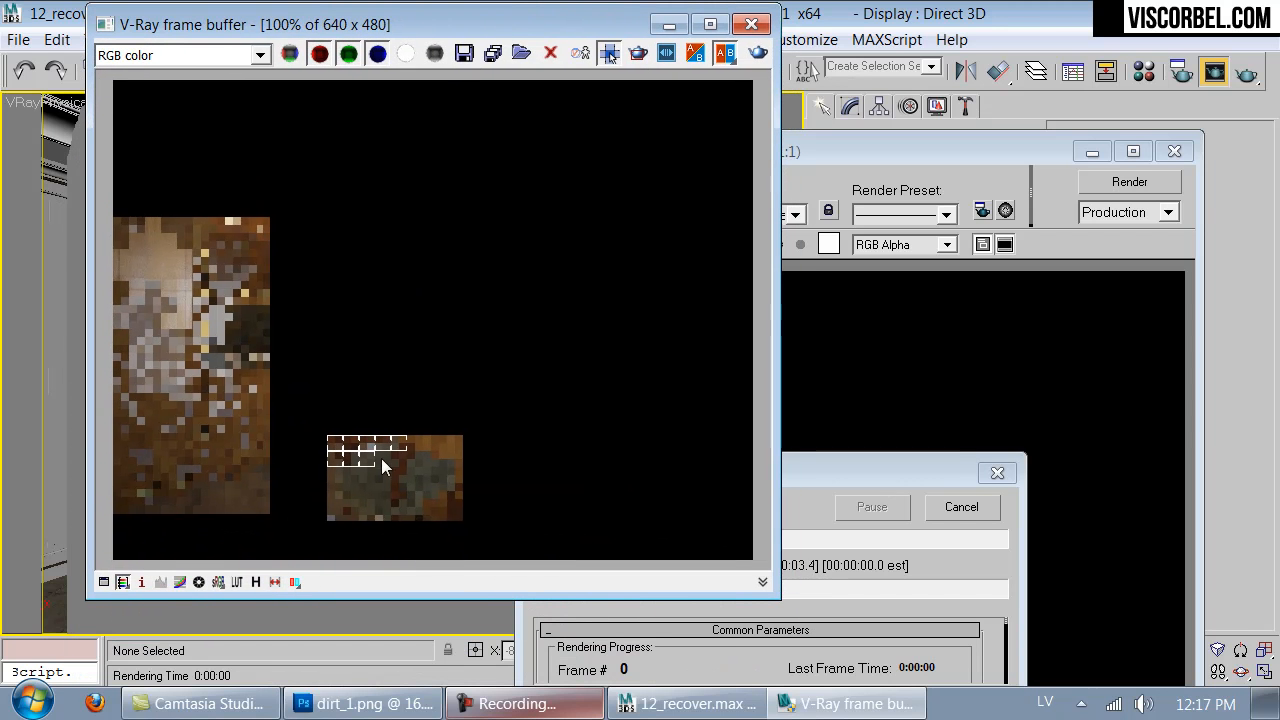
{"action": "scroll", "coordinate": [378, 446], "scroll_direction": "up", "scroll_amount": 1}
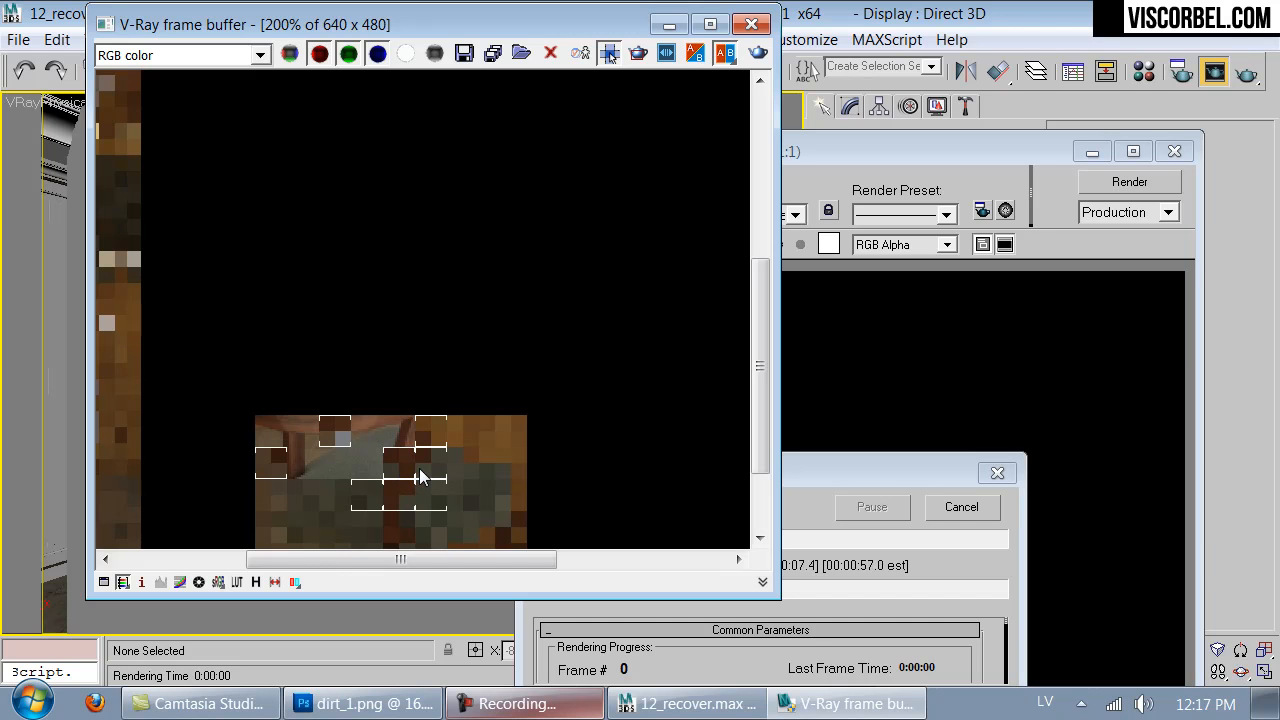
{"action": "scroll", "coordinate": [448, 502], "scroll_direction": "down", "scroll_amount": 1}
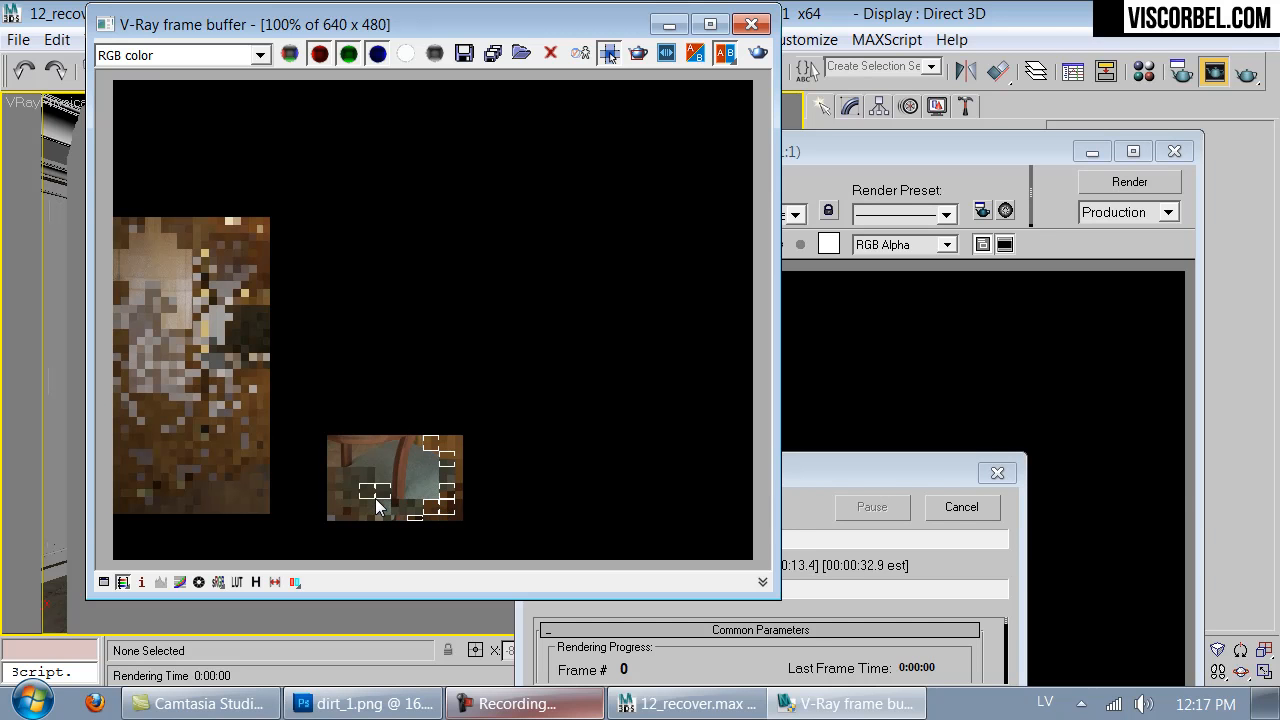
{"action": "left_click", "coordinate": [991, 509]}
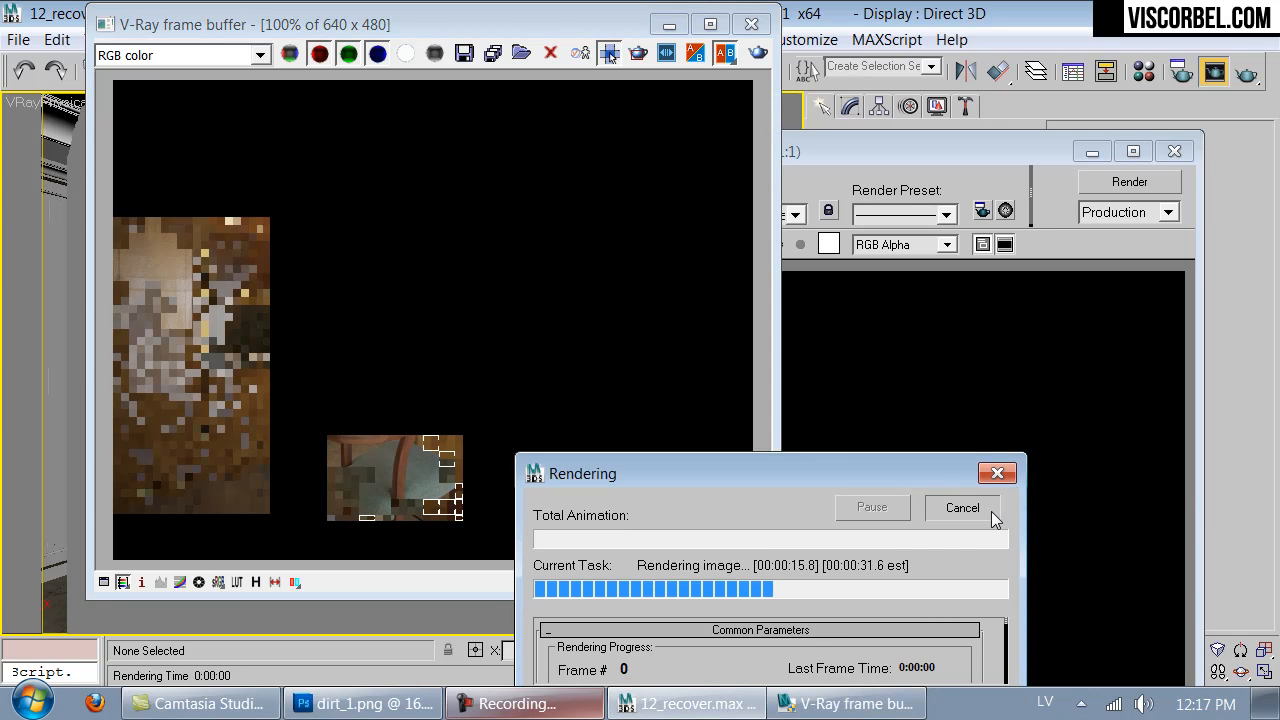
{"action": "left_click", "coordinate": [750, 25]}
{"action": "left_click", "coordinate": [1175, 151]}
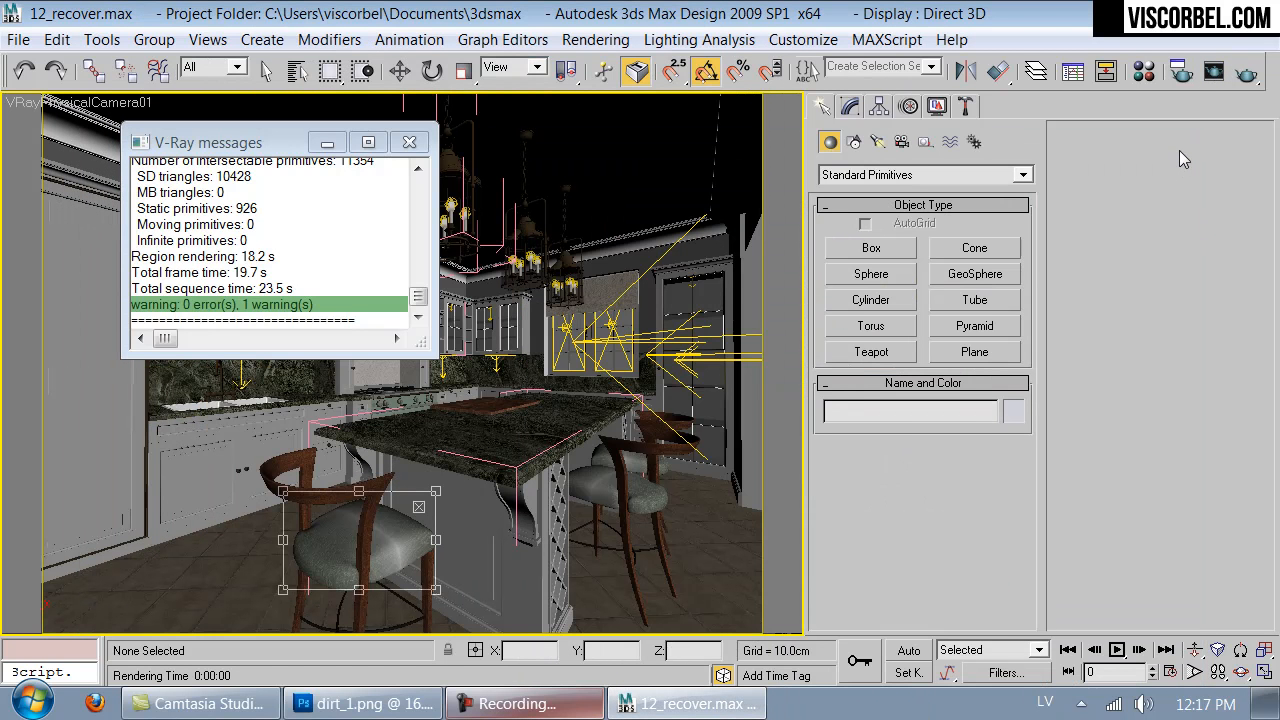
- Open the Chair multi/sub-object material by sampling it from the front chair and show its three sub-materials
{"action": "key", "text": "m"}
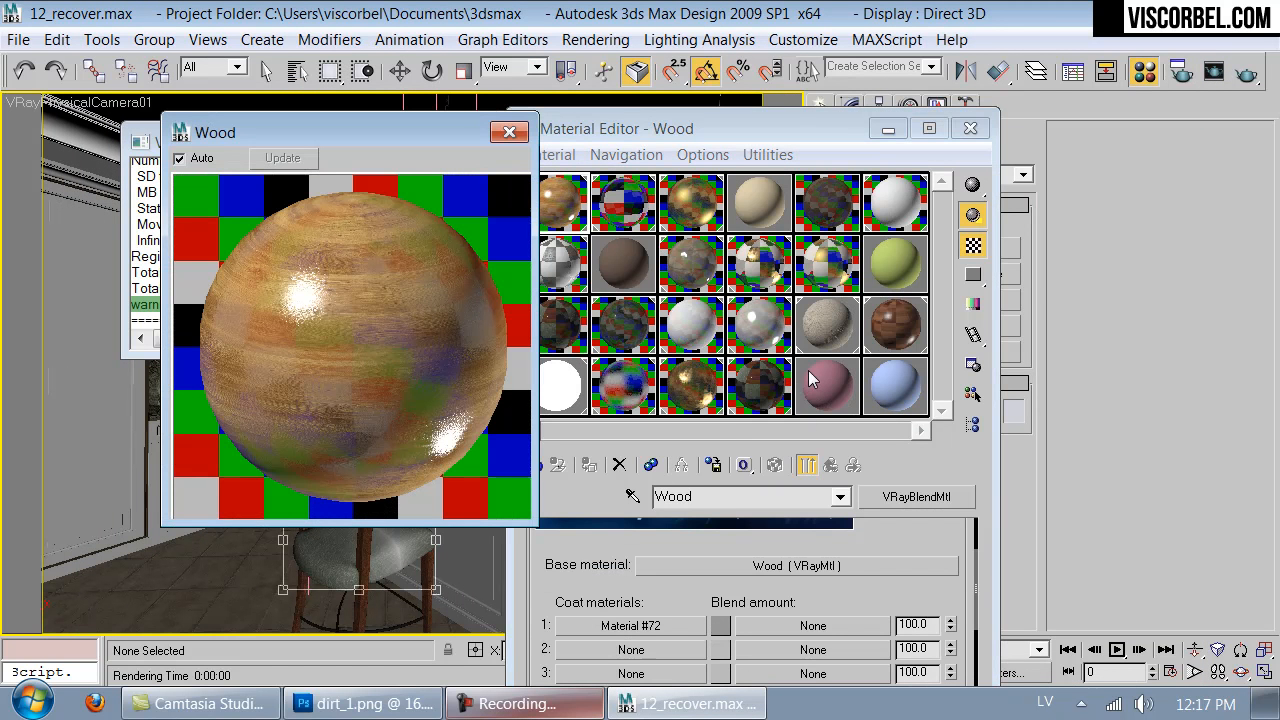
{"action": "left_click", "coordinate": [762, 383]}
{"action": "left_click", "coordinate": [509, 132]}
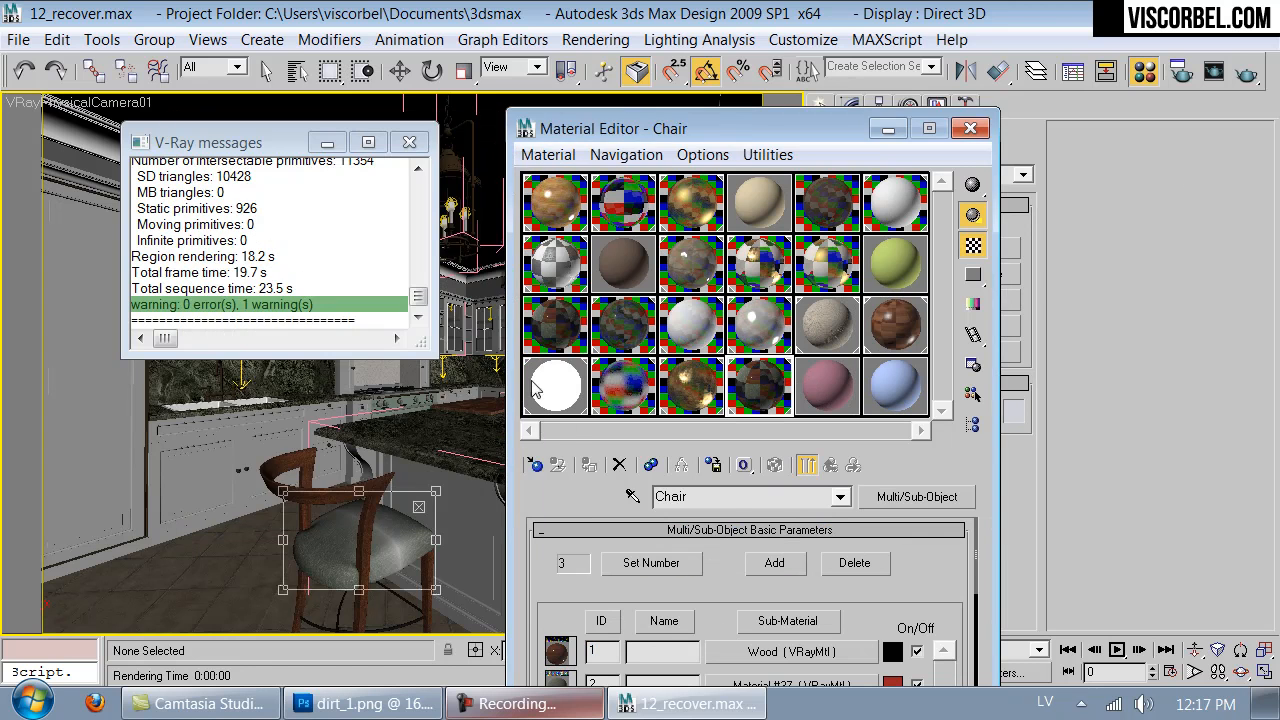
{"action": "left_click", "coordinate": [632, 498]}
{"action": "left_click", "coordinate": [325, 564]}
{"action": "left_click_drag", "start_coordinate": [604, 607], "coordinate": [637, 504]}
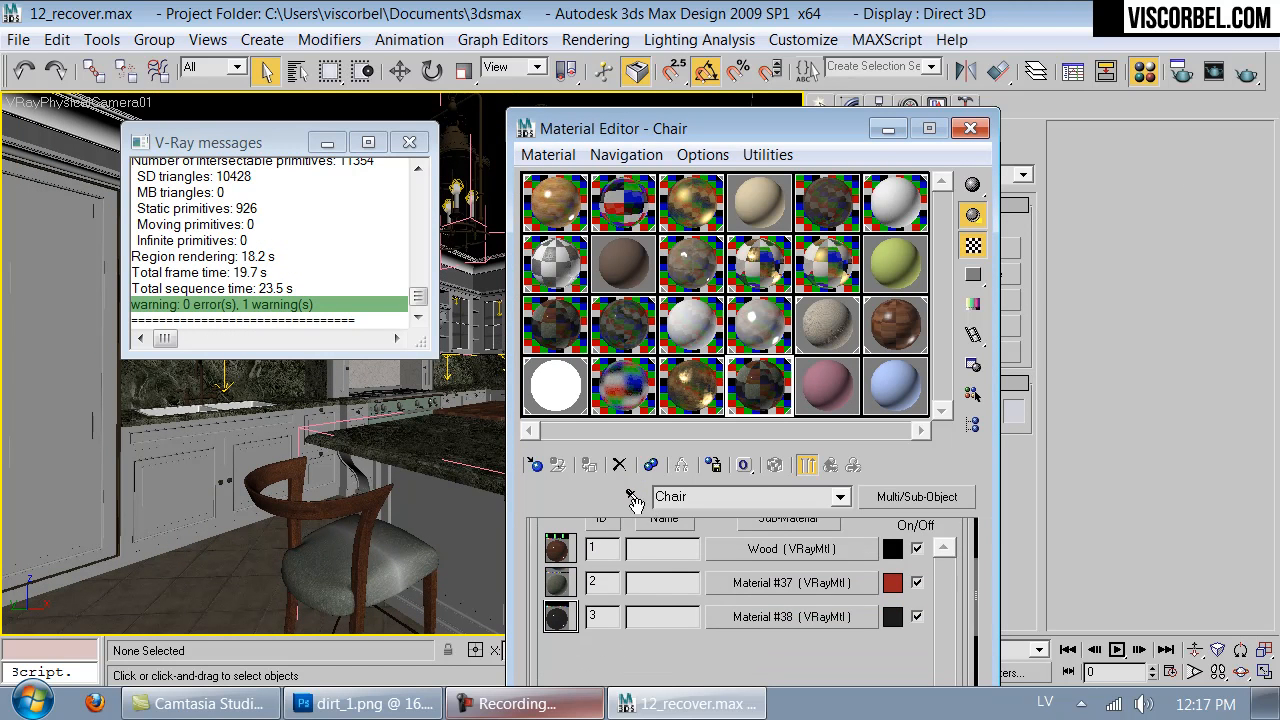
- Open the creases.png map in the bump Mix of the chair's Material #37 fabric and show it on the seats in the viewport
{"action": "left_click", "coordinate": [792, 585]}
{"action": "double_click", "coordinate": [765, 400]}
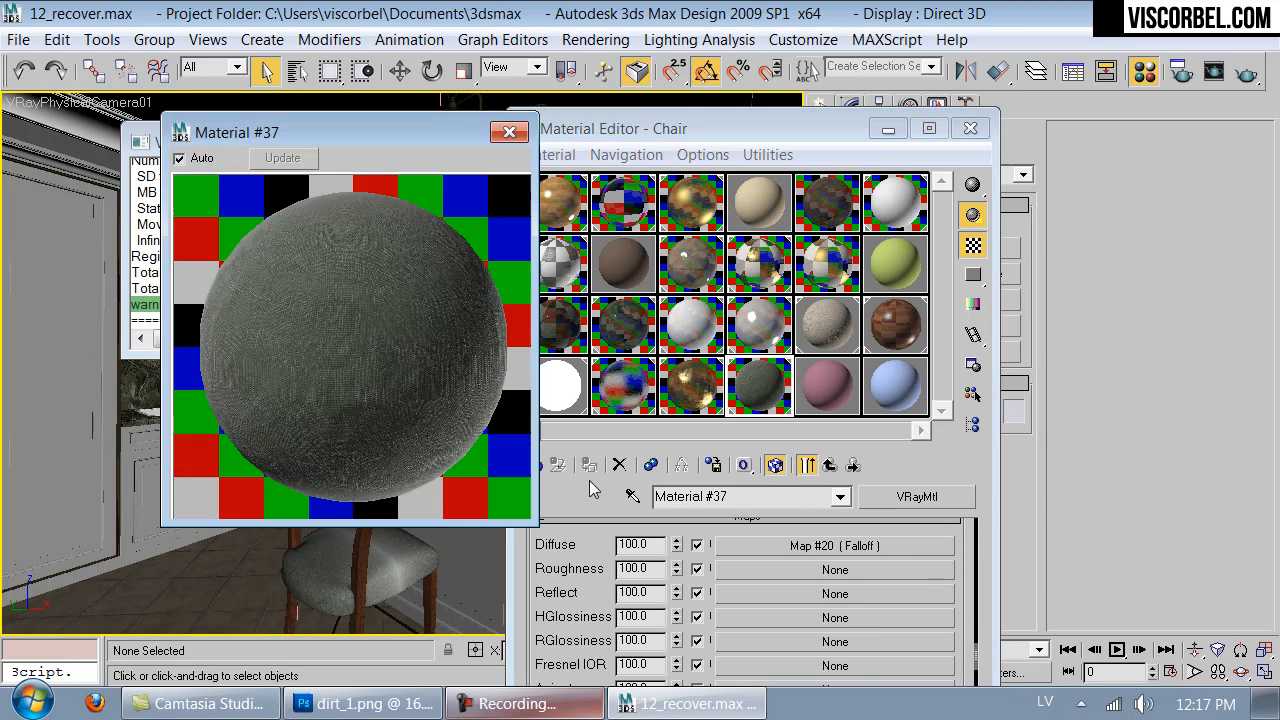
{"action": "left_click_drag", "start_coordinate": [614, 601], "coordinate": [612, 409]}
{"action": "left_click", "coordinate": [816, 642]}
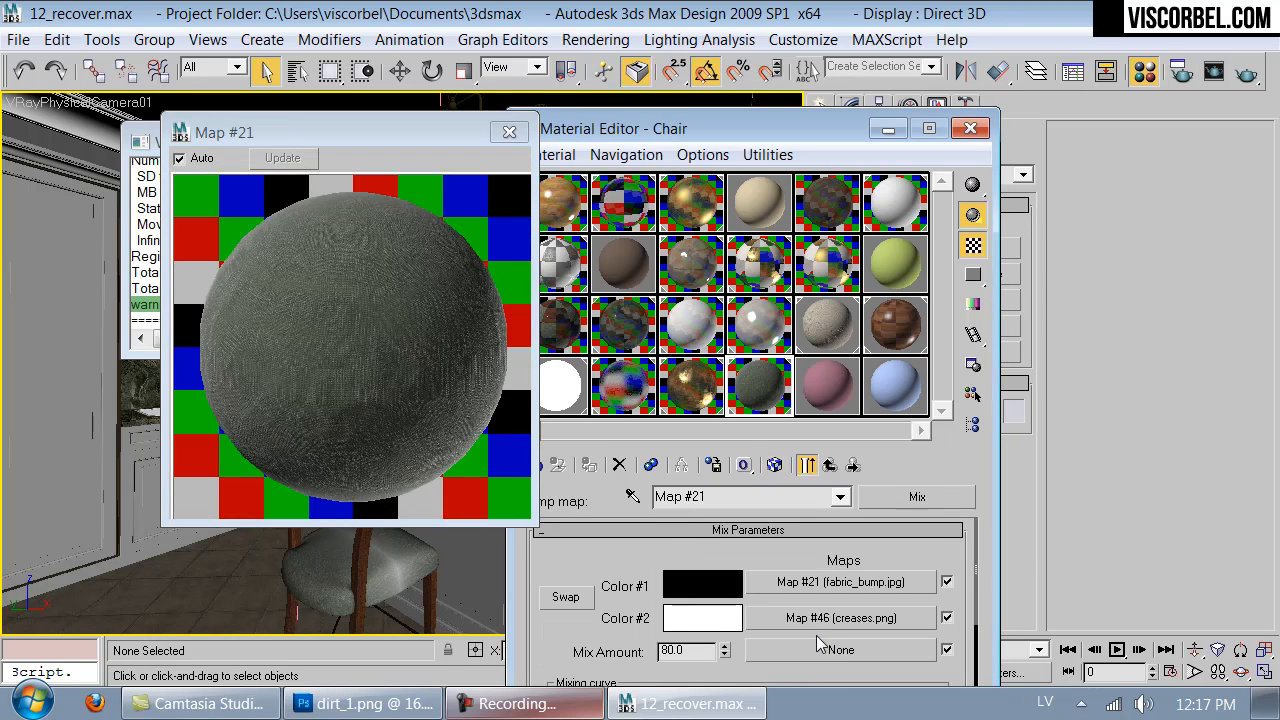
{"action": "left_click", "coordinate": [845, 617]}
{"action": "left_click", "coordinate": [509, 132]}
{"action": "left_click", "coordinate": [774, 465]}
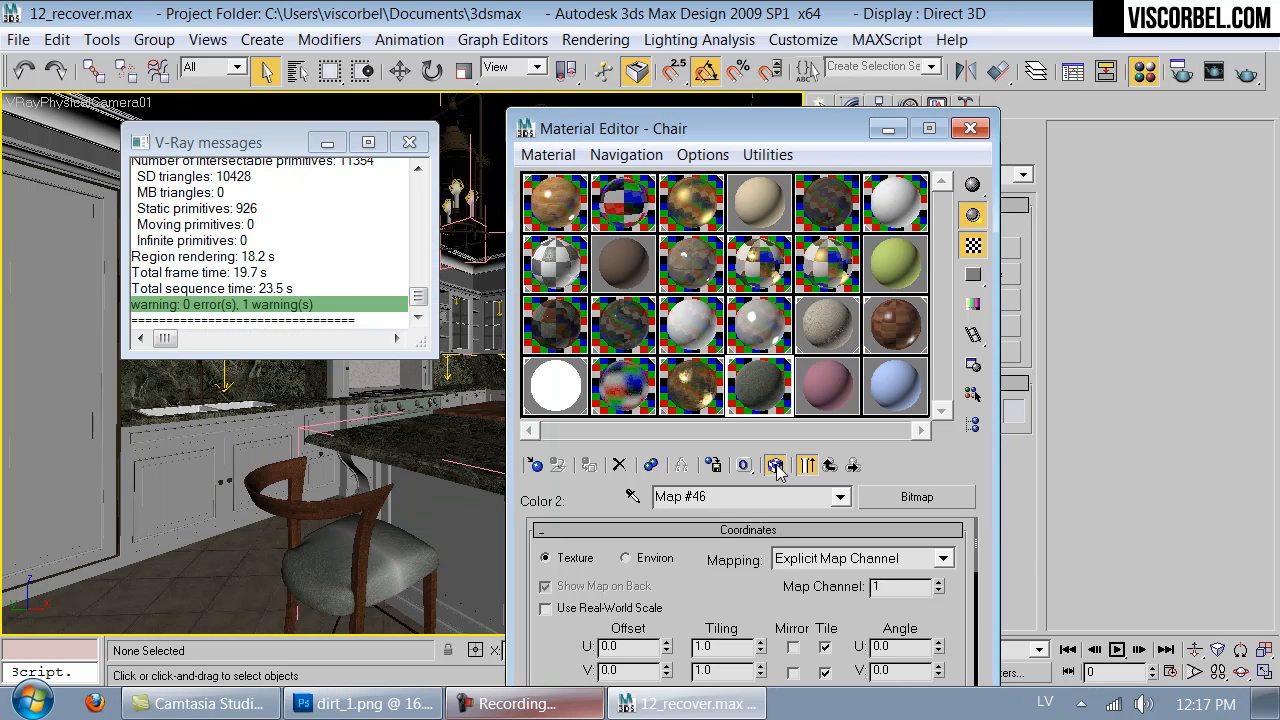
- Set the creases.png bitmap's tiling to 0.8 in U and 1.4 in V
{"action": "left_click", "coordinate": [763, 650]}
{"action": "left_click", "coordinate": [763, 650]}
{"action": "left_click", "coordinate": [763, 650]}
{"action": "left_click", "coordinate": [763, 650]}
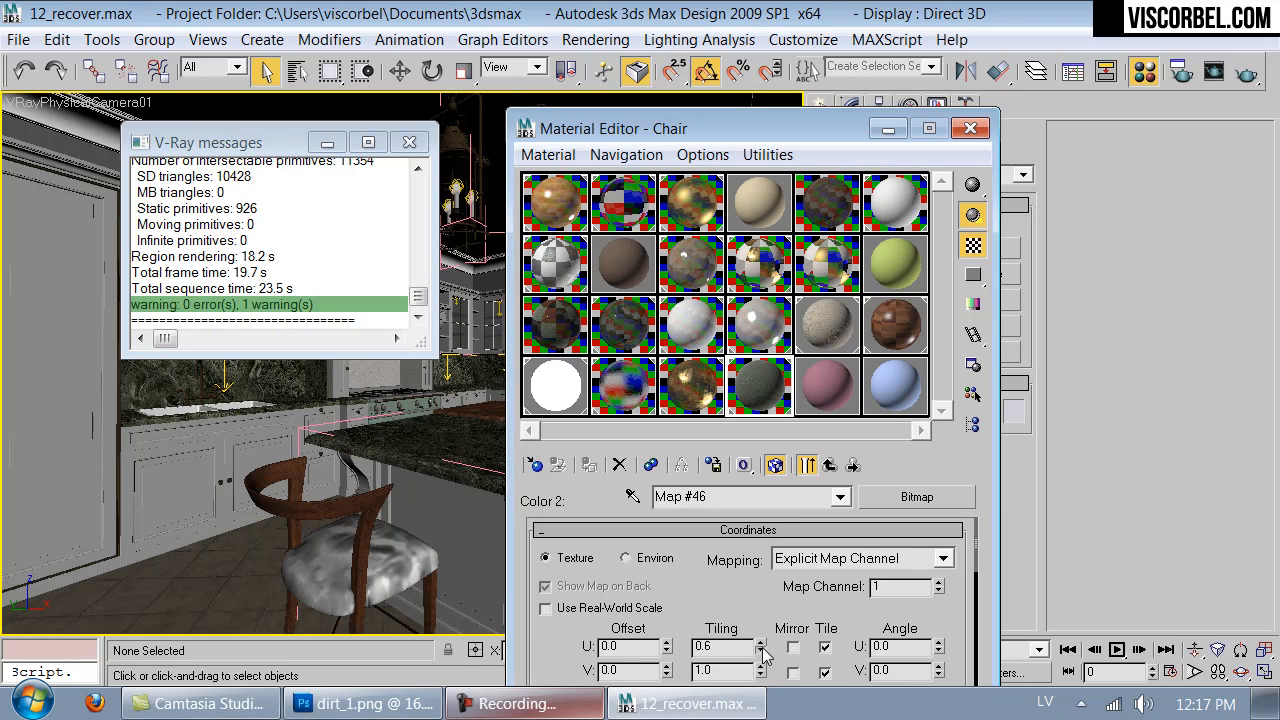
{"action": "left_click", "coordinate": [761, 642]}
{"action": "left_click", "coordinate": [761, 642]}
{"action": "left_click", "coordinate": [760, 666]}
{"action": "left_click", "coordinate": [760, 666]}
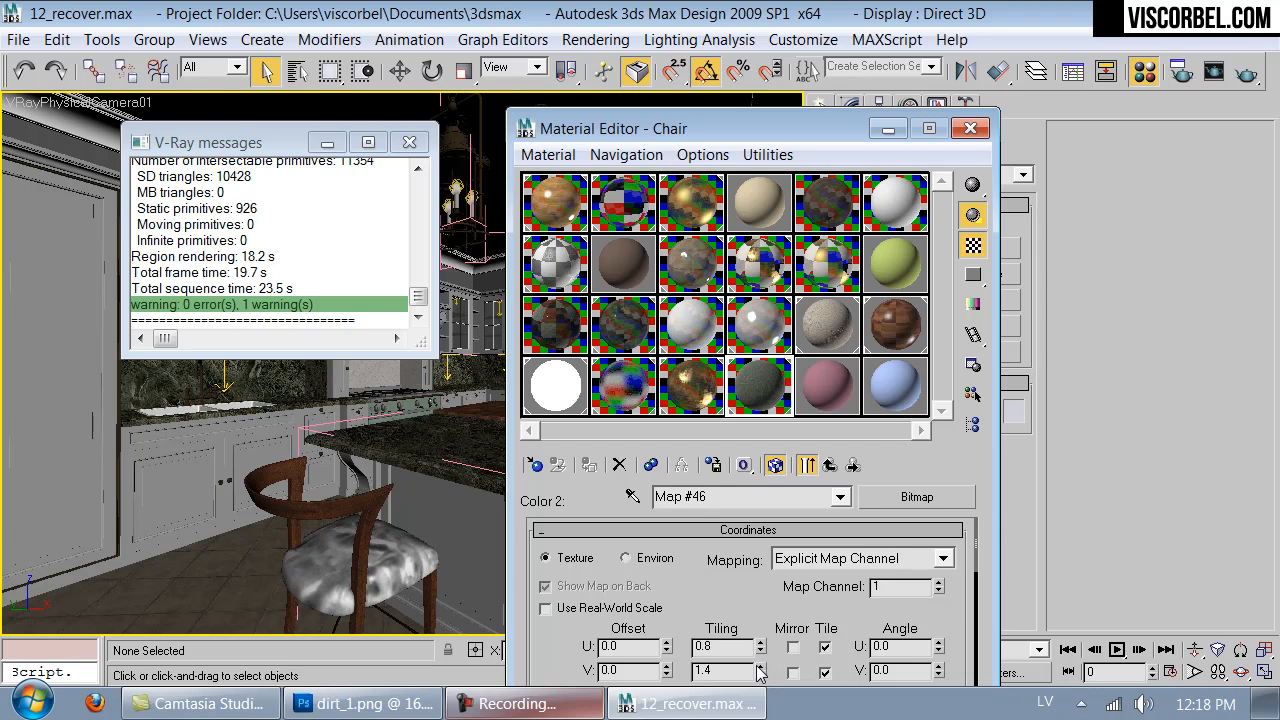
- Set the seat fabric's bump amount to 60 and check the material in an enlarged sample preview
{"action": "left_click", "coordinate": [824, 465]}
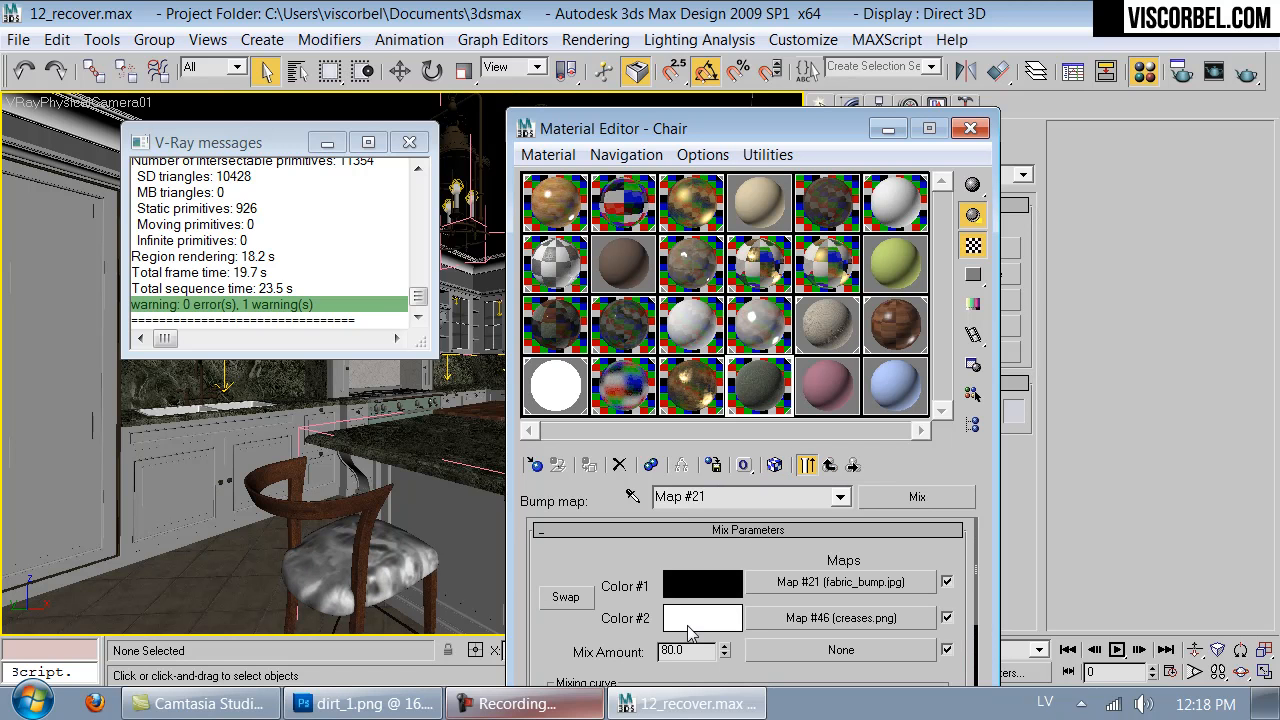
{"action": "left_click", "coordinate": [824, 465]}
{"action": "left_click_drag", "start_coordinate": [657, 637], "coordinate": [371, 531]}
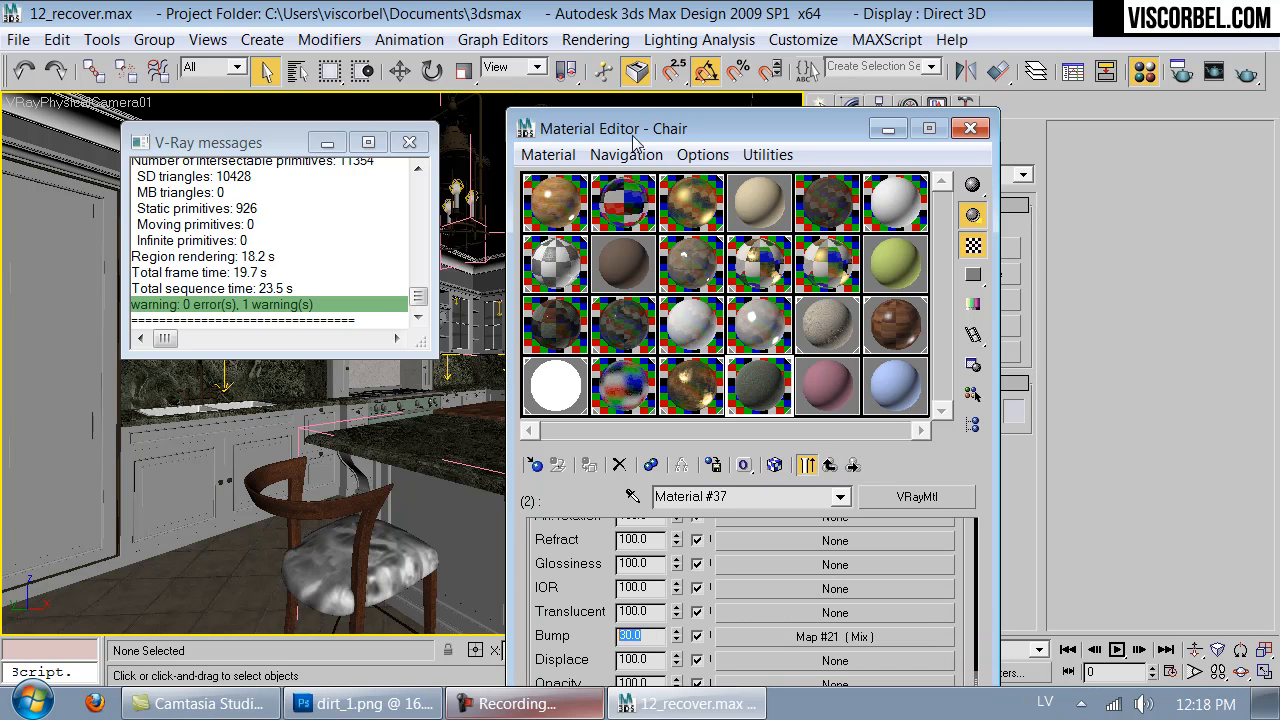
{"action": "type", "text": "60"}
{"action": "key", "text": "Return"}
{"action": "double_click", "coordinate": [757, 380]}
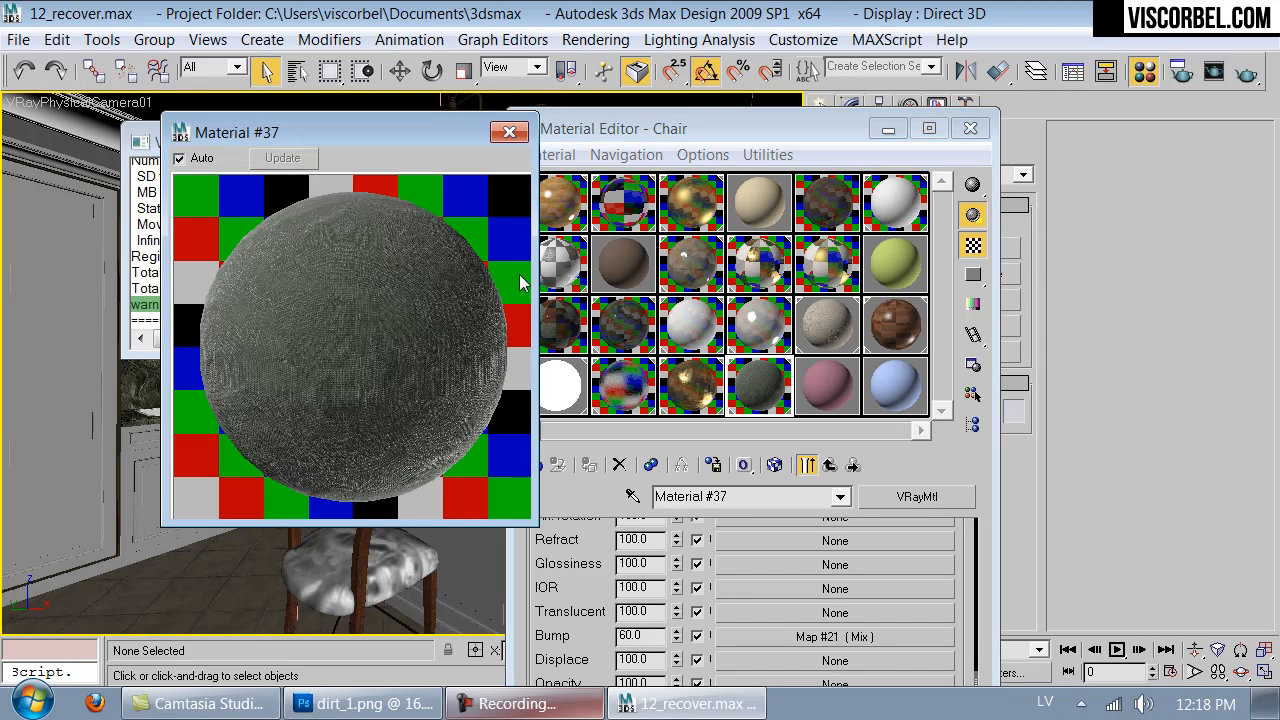
{"action": "left_click", "coordinate": [509, 132]}
- Render the front chair region and examine the seat fabric's bump and creases at different zoom levels
{"action": "left_click", "coordinate": [1245, 78]}
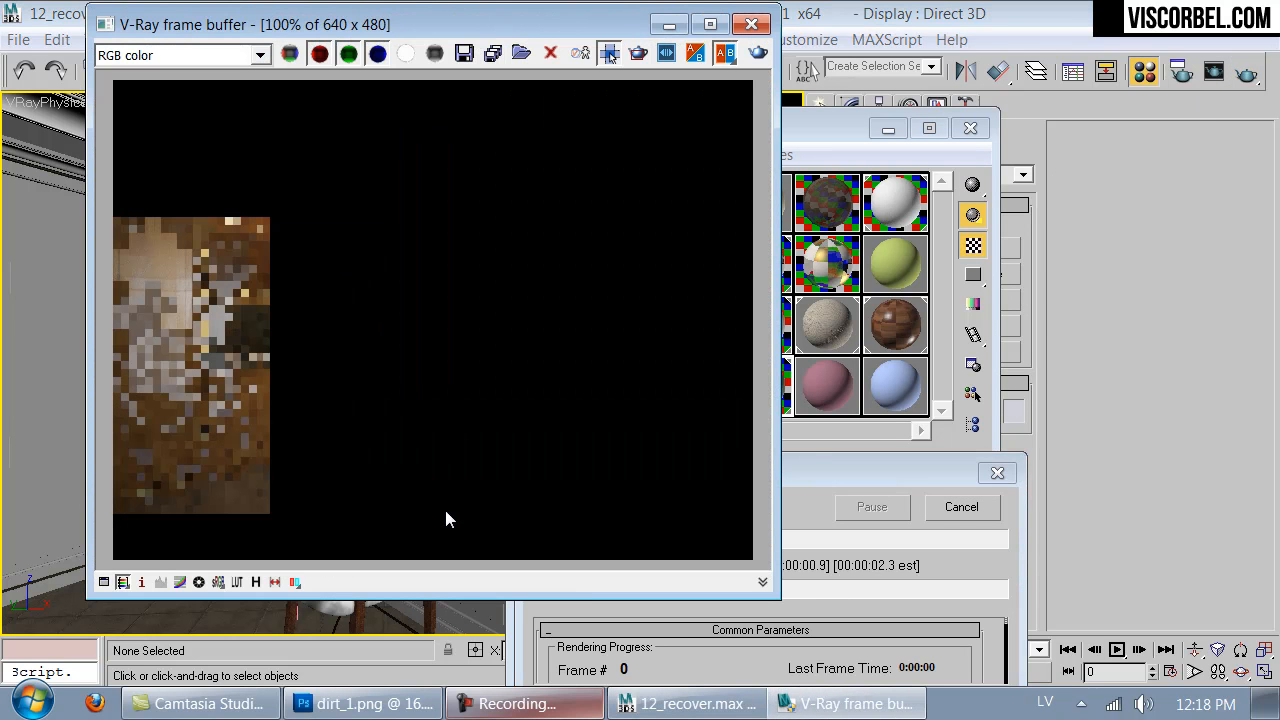
{"action": "scroll", "coordinate": [366, 420], "scroll_direction": "down", "scroll_amount": 1}
{"action": "scroll", "coordinate": [366, 420], "scroll_direction": "up", "scroll_amount": 2}
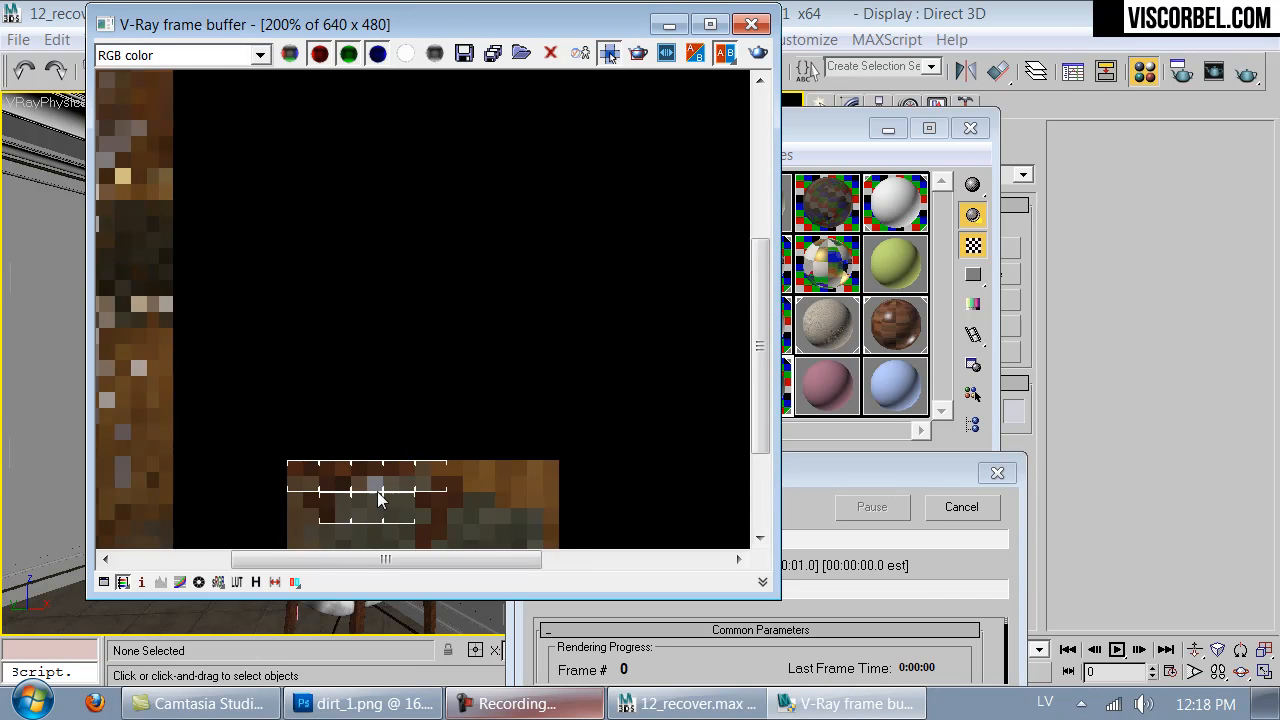
{"action": "middle_click_drag", "start_coordinate": [375, 513], "coordinate": [372, 350]}
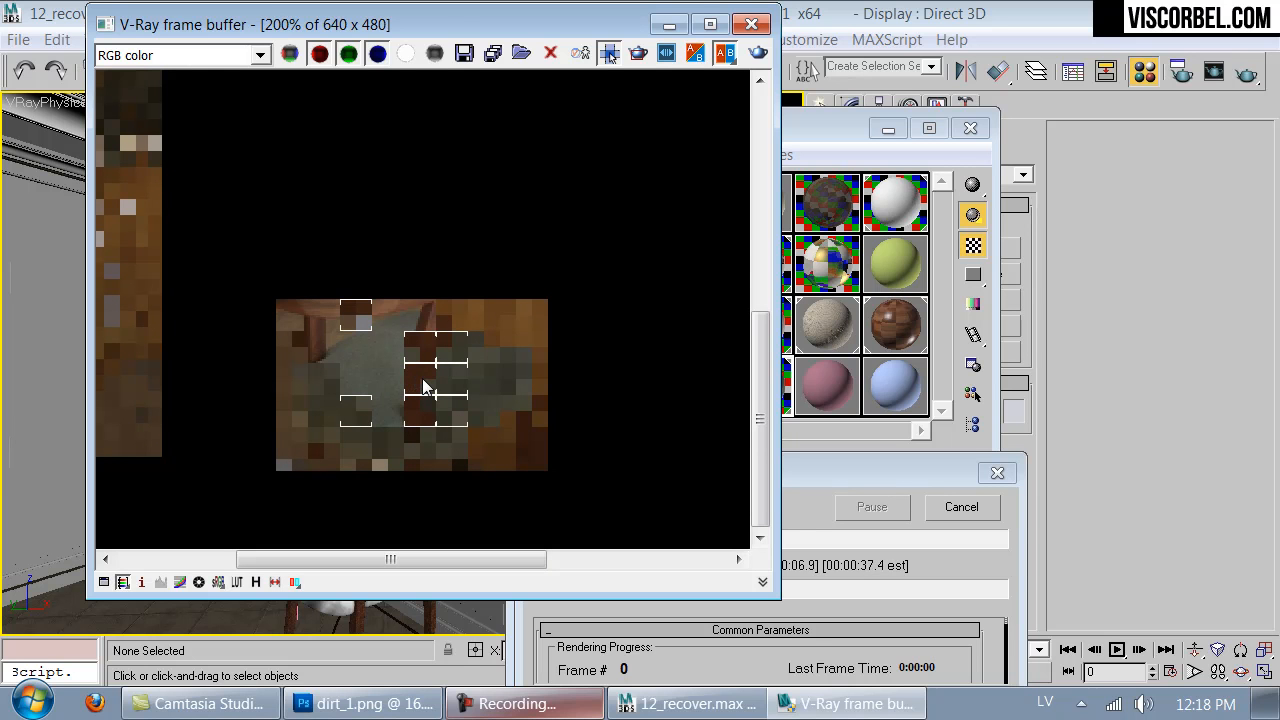
{"action": "double_click", "coordinate": [473, 393]}
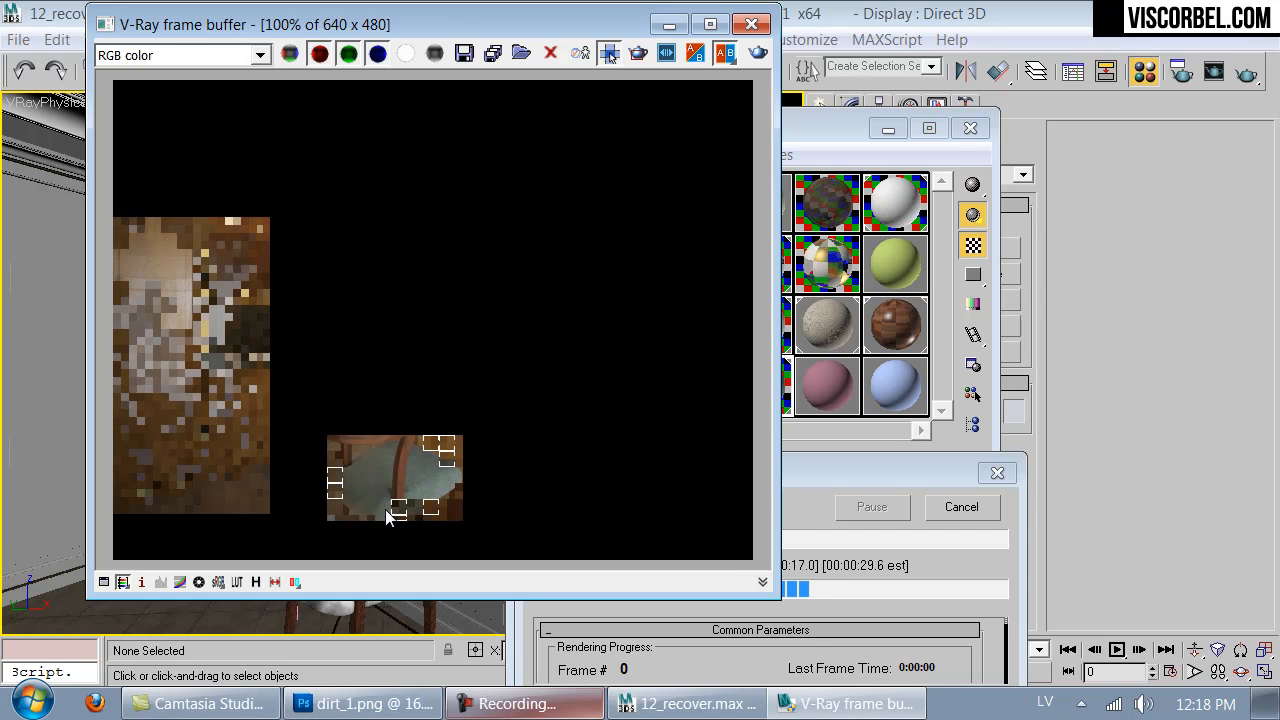
{"action": "double_click", "coordinate": [452, 372]}
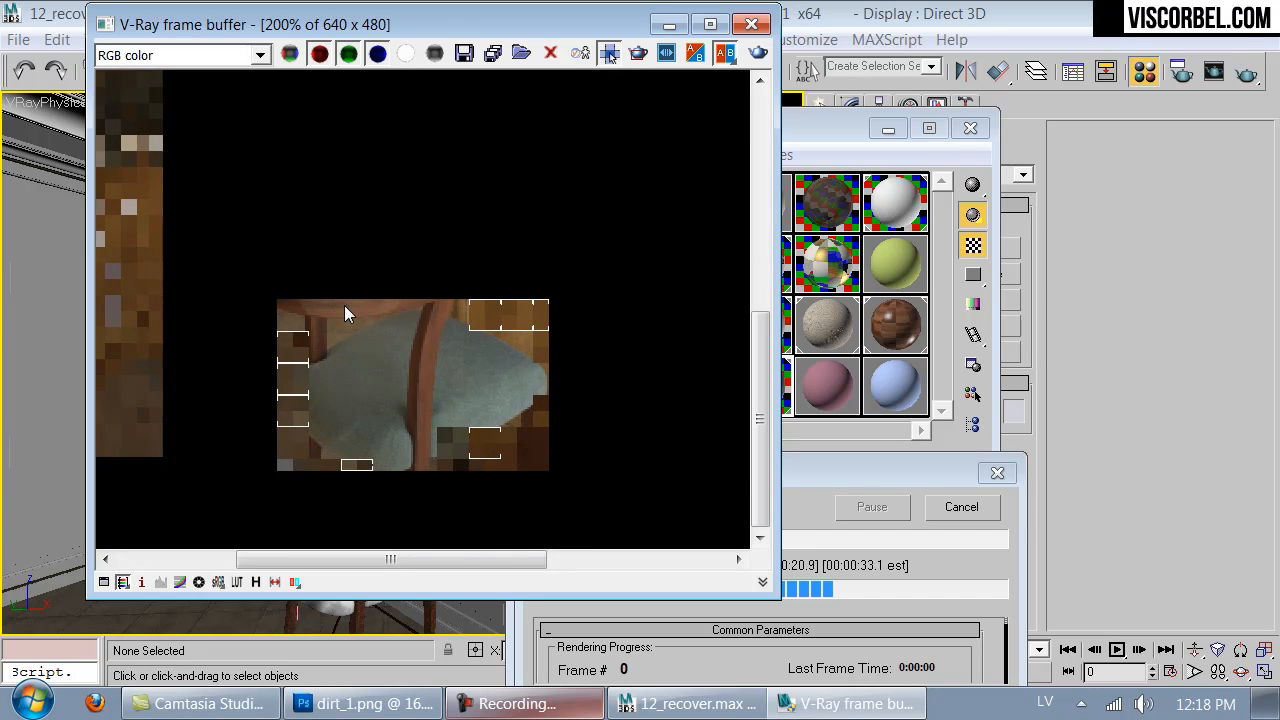
{"action": "double_click", "coordinate": [438, 370]}
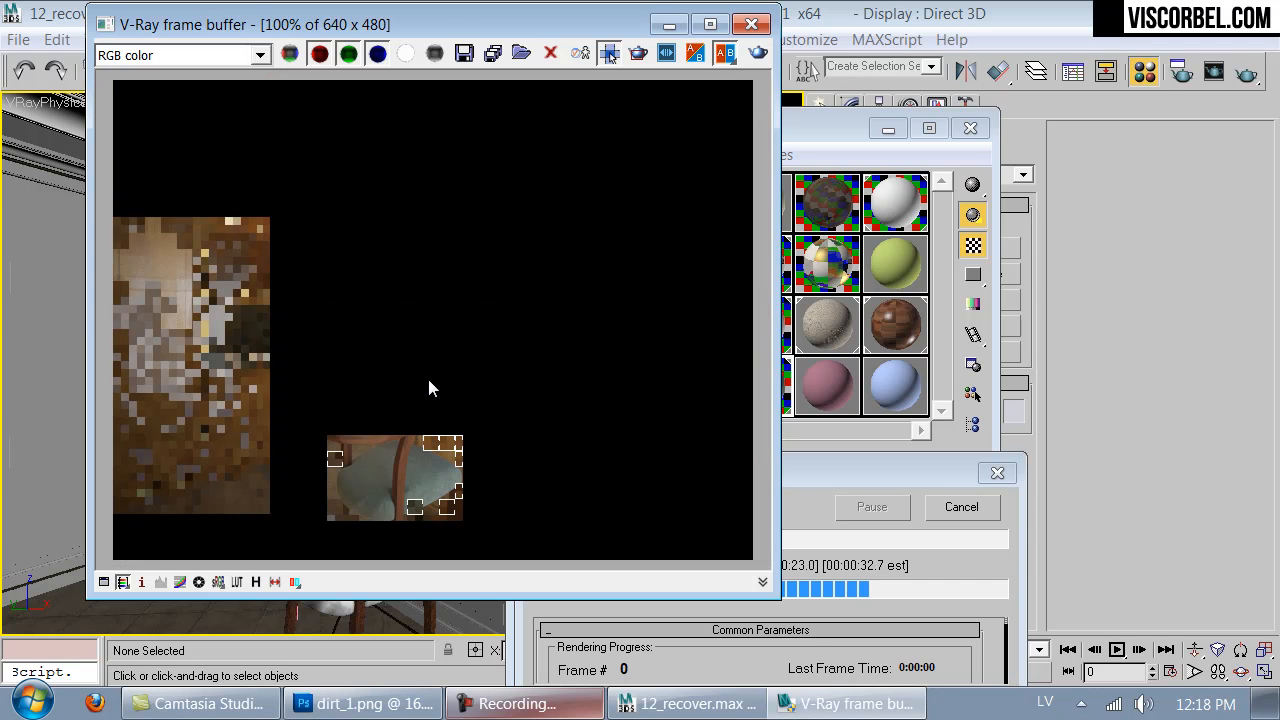
{"action": "scroll", "coordinate": [428, 381], "scroll_direction": "down", "scroll_amount": 1}
{"action": "scroll", "coordinate": [428, 379], "scroll_direction": "up", "scroll_amount": 1}
- Cancel the render and close the frame buffer, the material editor and the V-Ray messages
{"action": "left_click", "coordinate": [955, 507]}
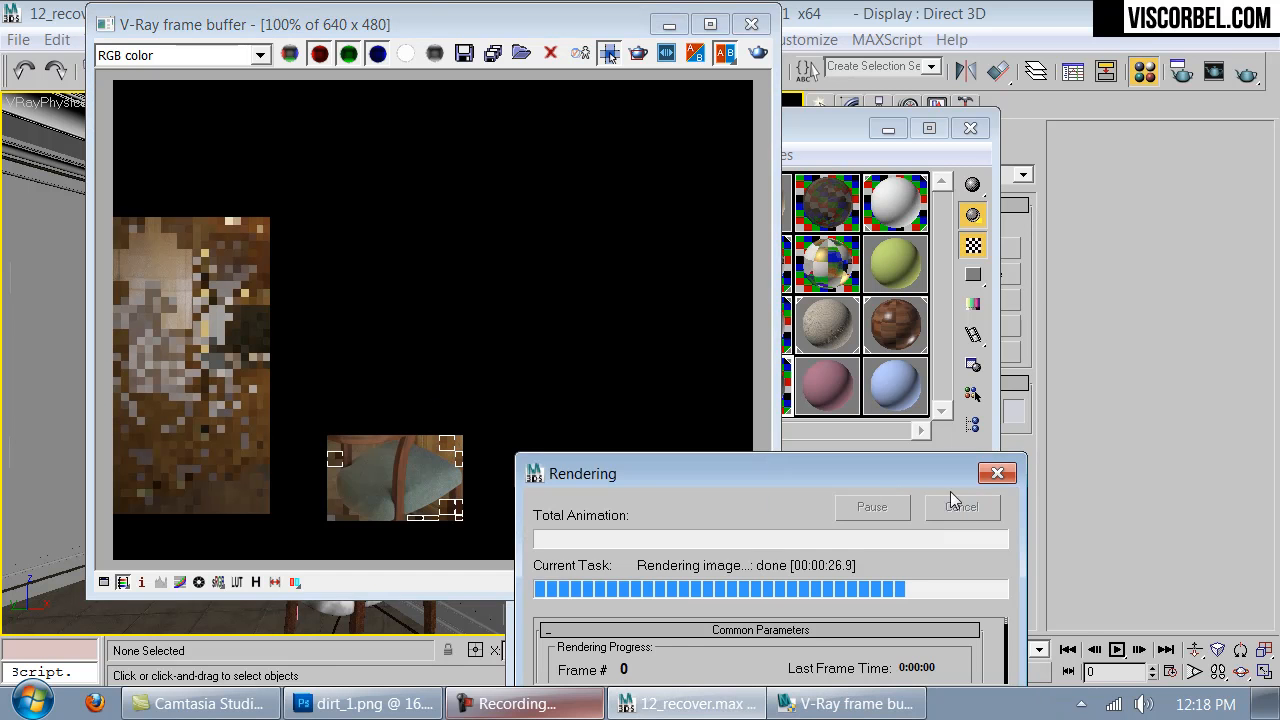
{"action": "left_click", "coordinate": [751, 24]}
{"action": "left_click", "coordinate": [974, 48]}
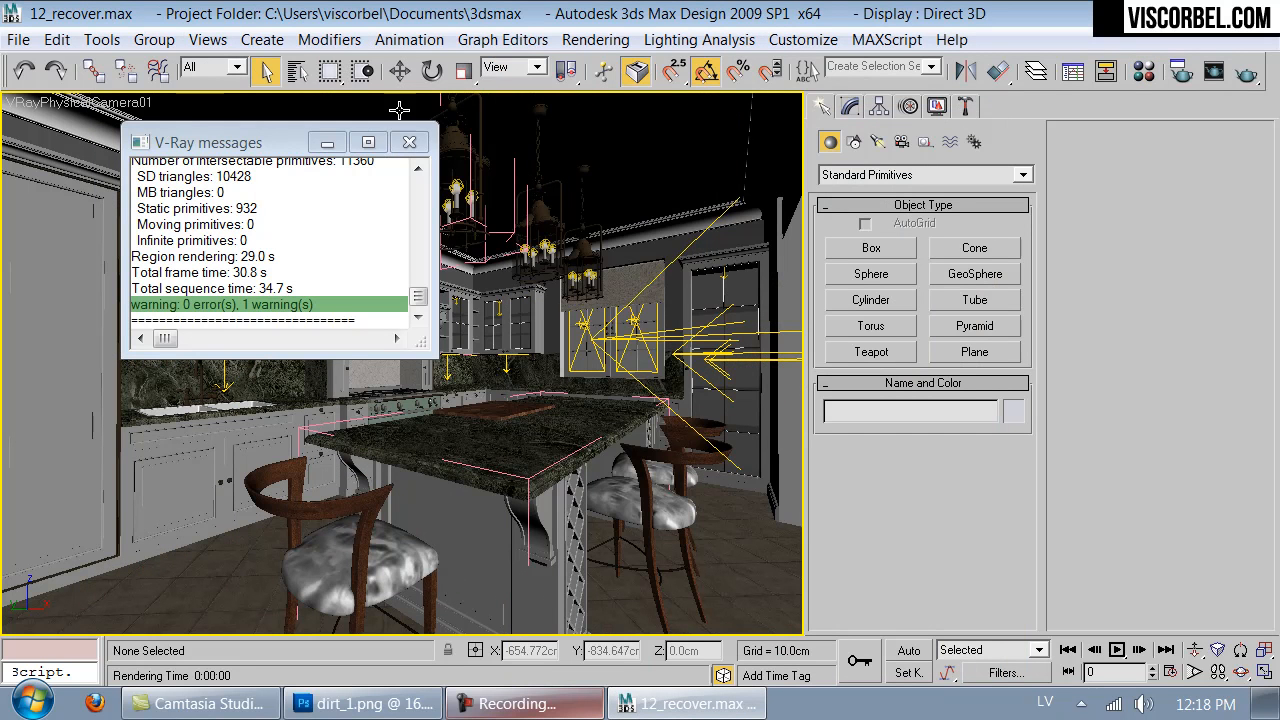
{"action": "left_click", "coordinate": [409, 143]}
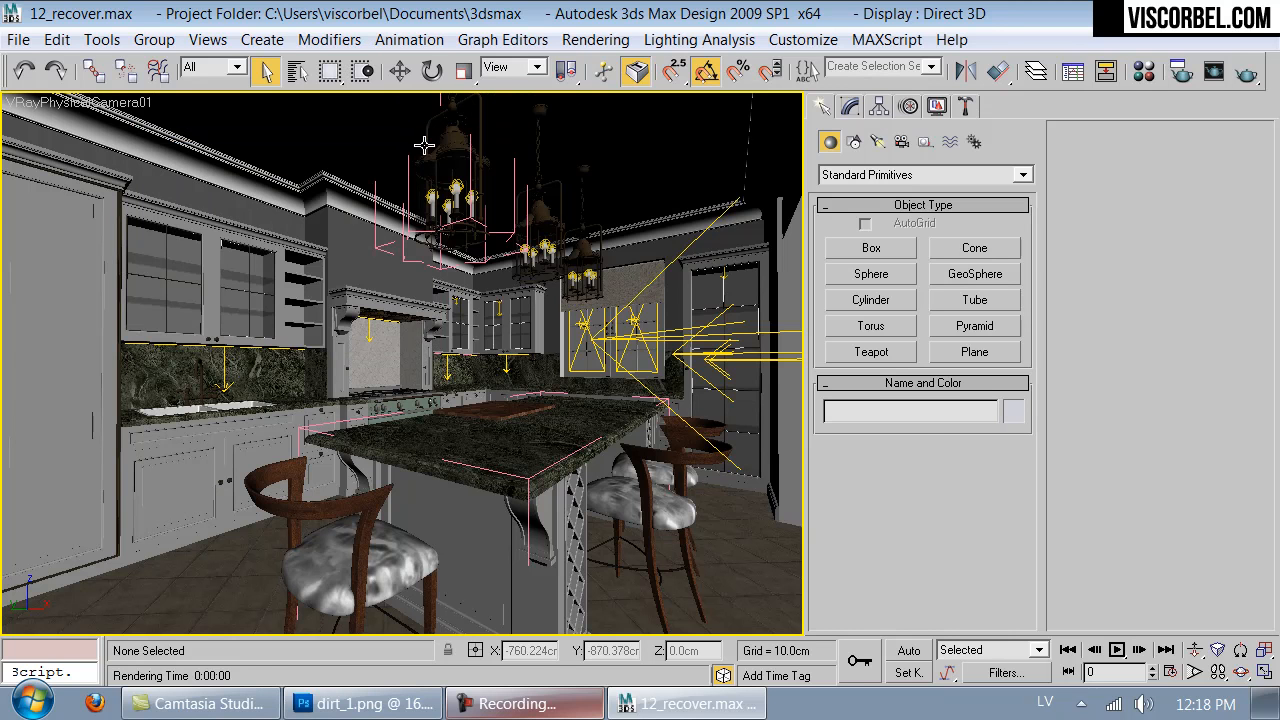
- Turn off the viewport display of the seat fabric's map in Material #37 and close the material editor
{"action": "key", "text": "m"}
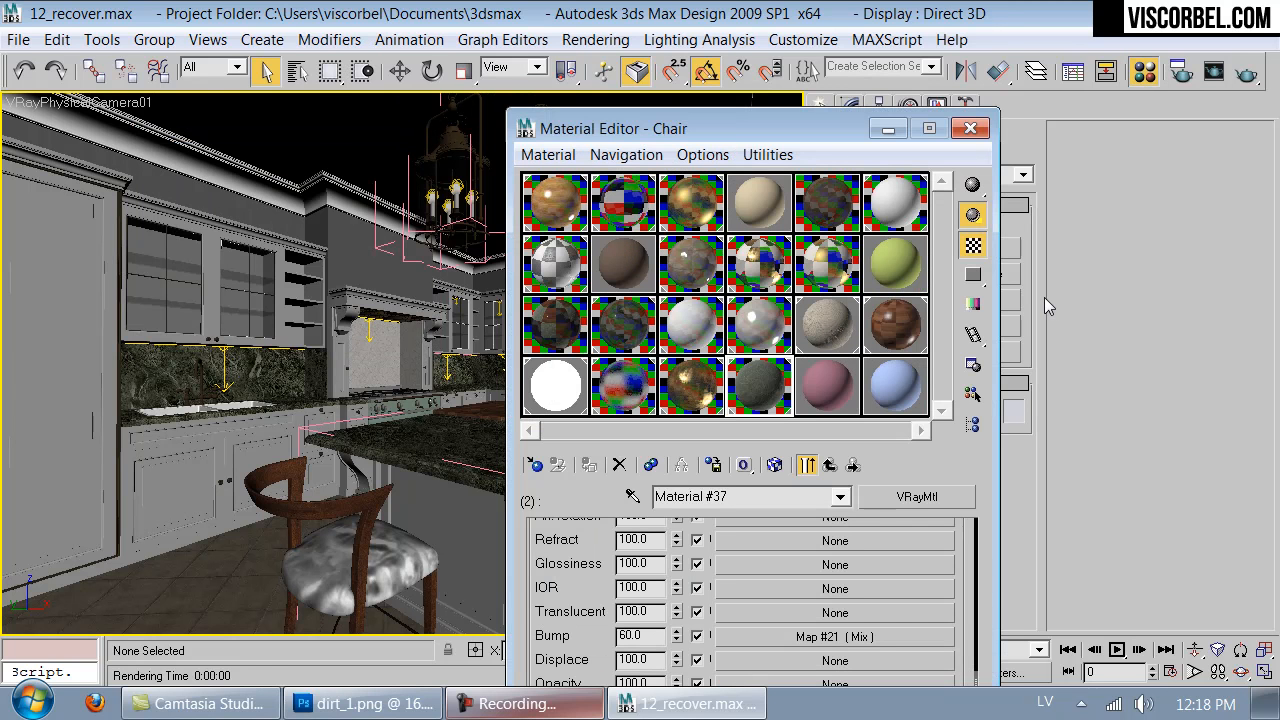
{"action": "left_click", "coordinate": [775, 465]}
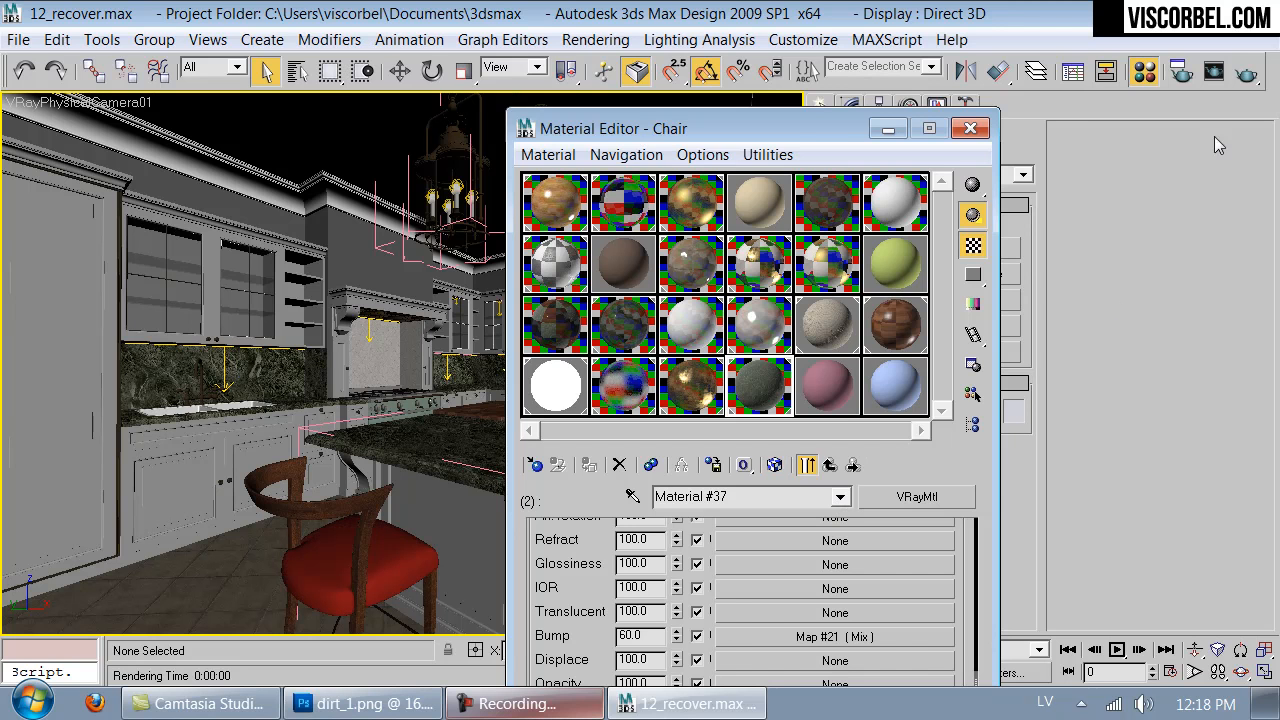
{"action": "left_click", "coordinate": [970, 128]}
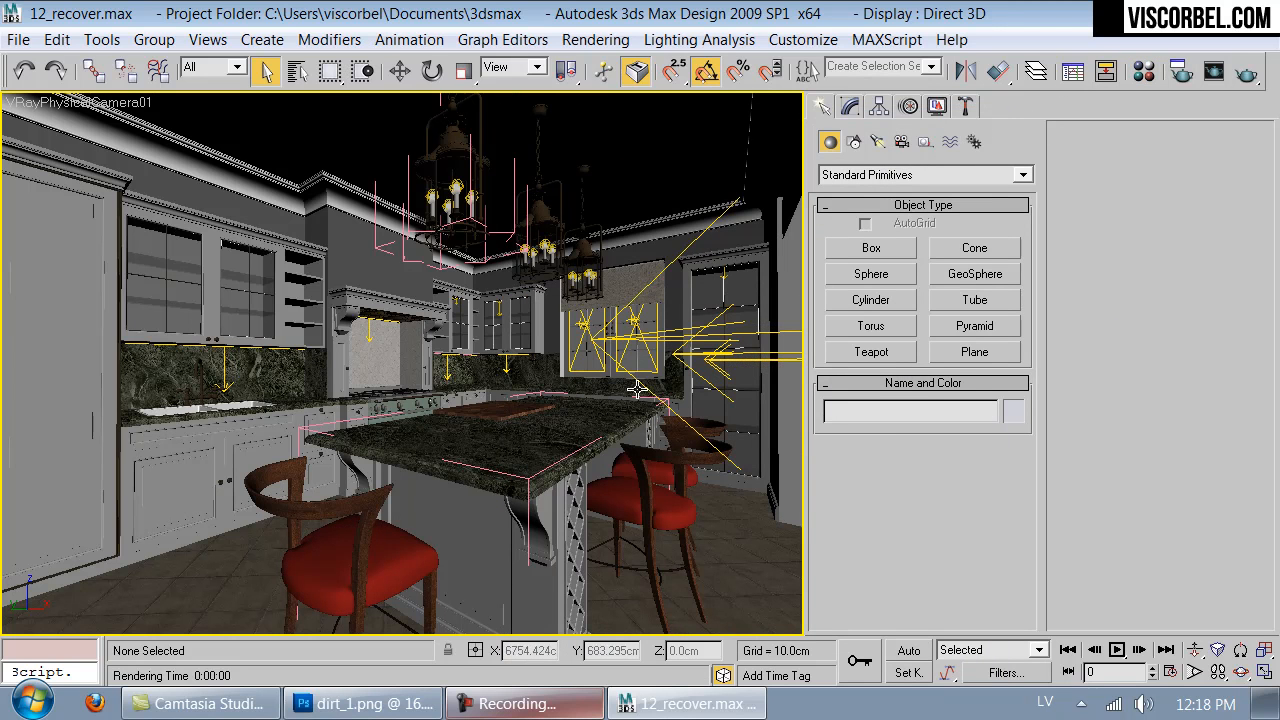